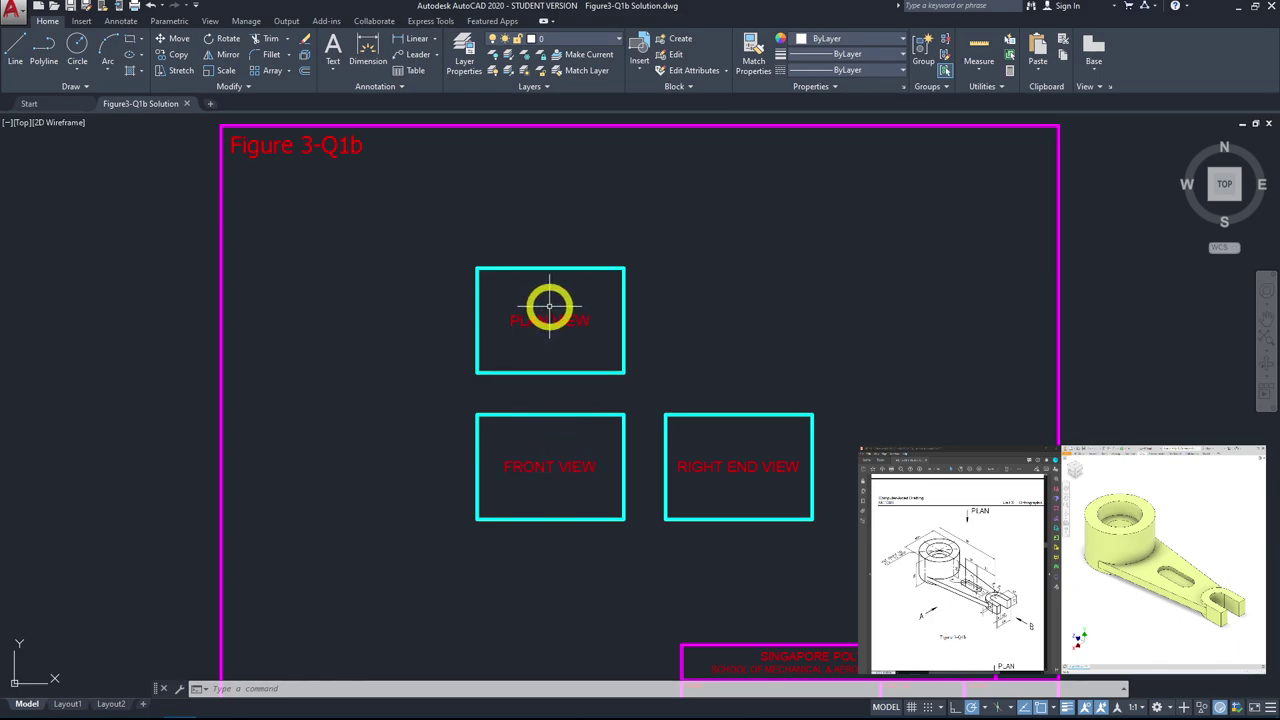
Step: Delete the three placeholder boxes and their labels for the plan, front and right end views
{"action": "scroll", "coordinate": [551, 315], "scroll_direction": "down", "scroll_amount": 2}
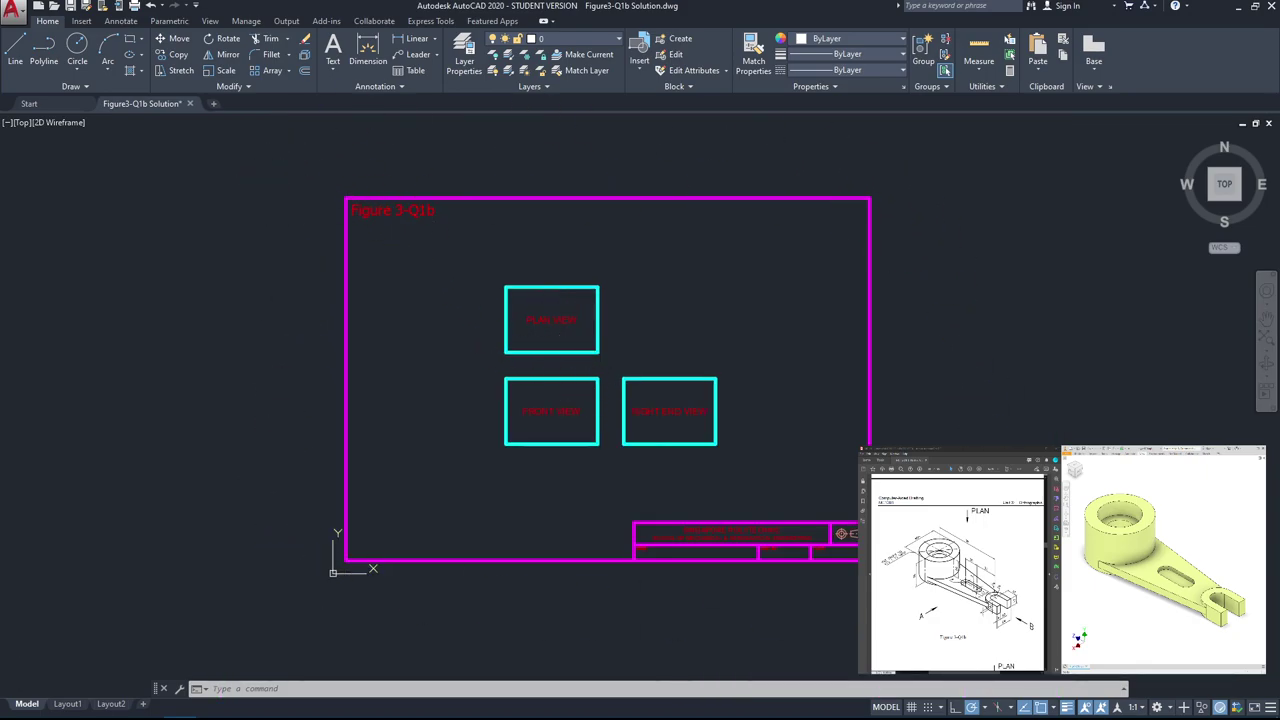
{"action": "scroll", "coordinate": [534, 310], "scroll_direction": "up", "scroll_amount": 2}
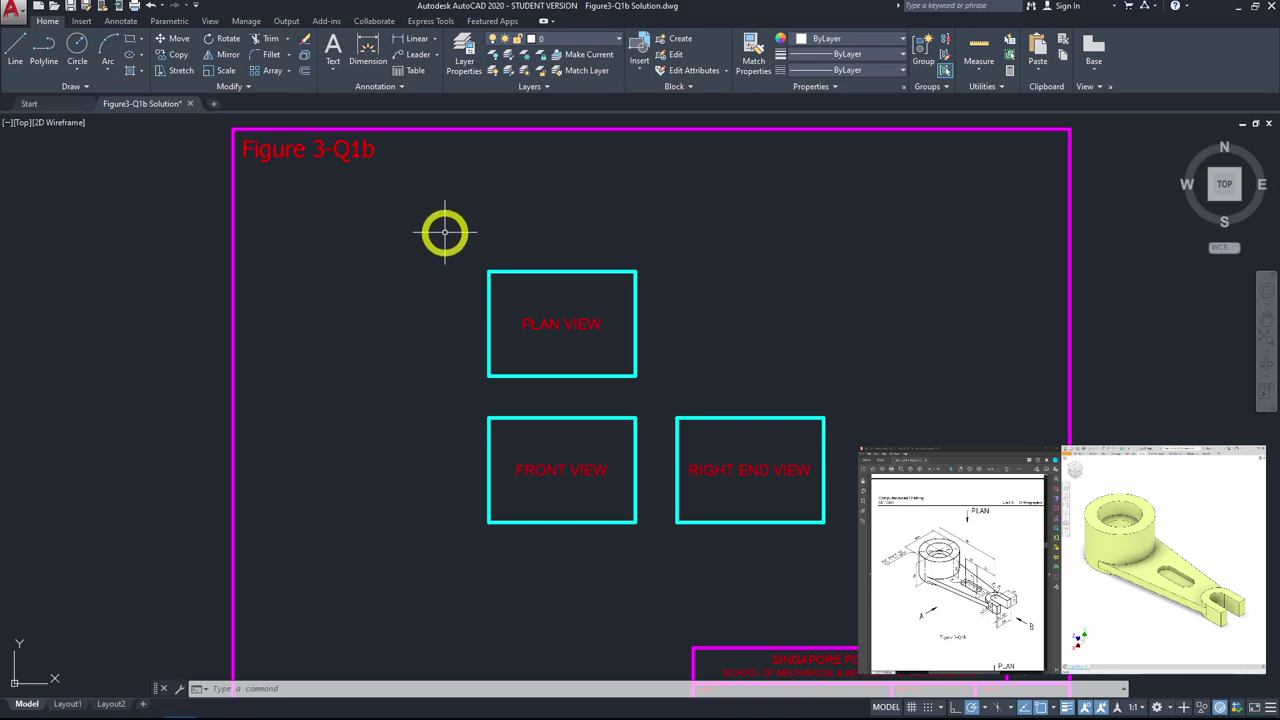
{"action": "left_click", "coordinate": [445, 232]}
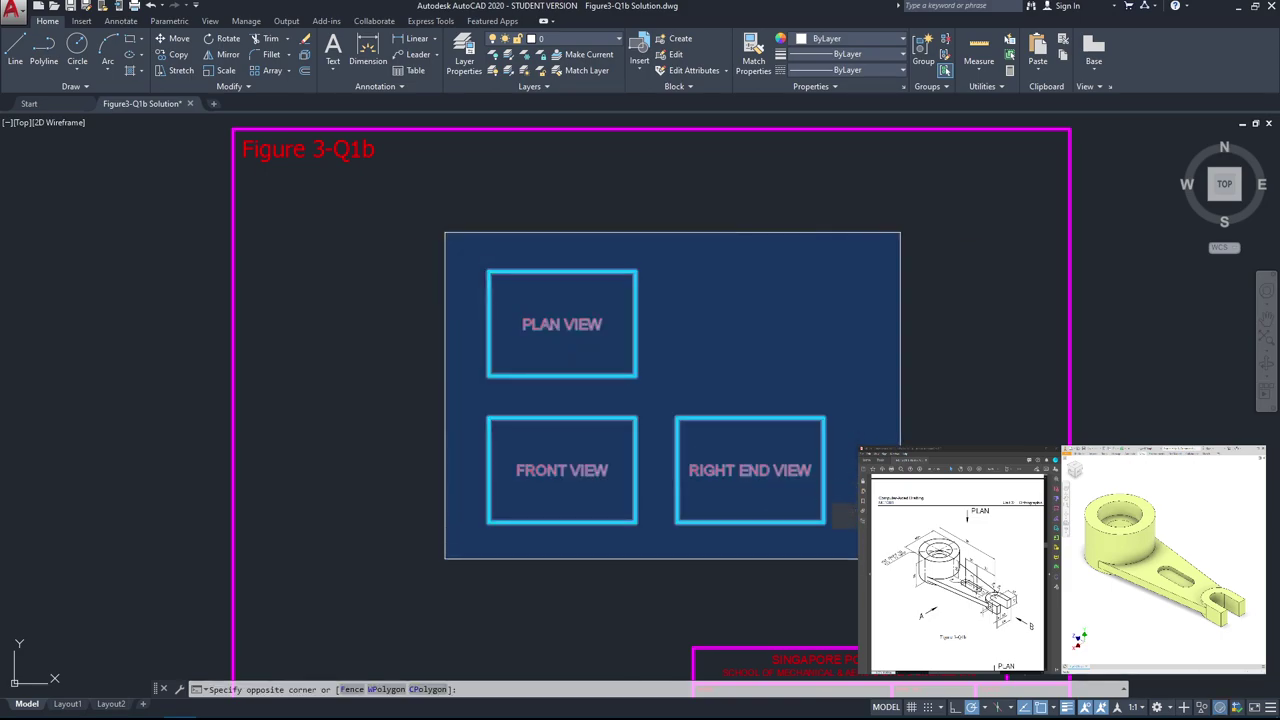
{"action": "left_click", "coordinate": [902, 558]}
{"action": "key", "text": "Delete"}
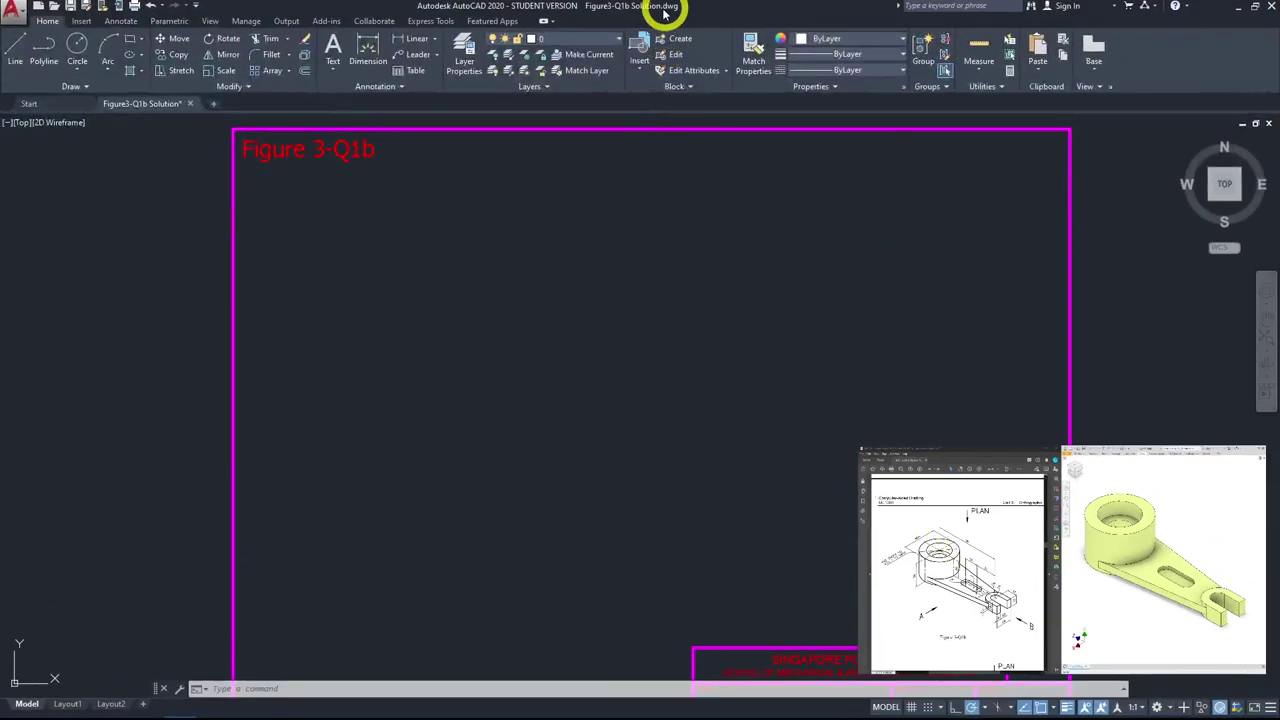
Step: Draw a 50 mm diameter circle on the Outlines layer in the plan view area below the figure title
{"action": "left_click", "coordinate": [76, 48]}
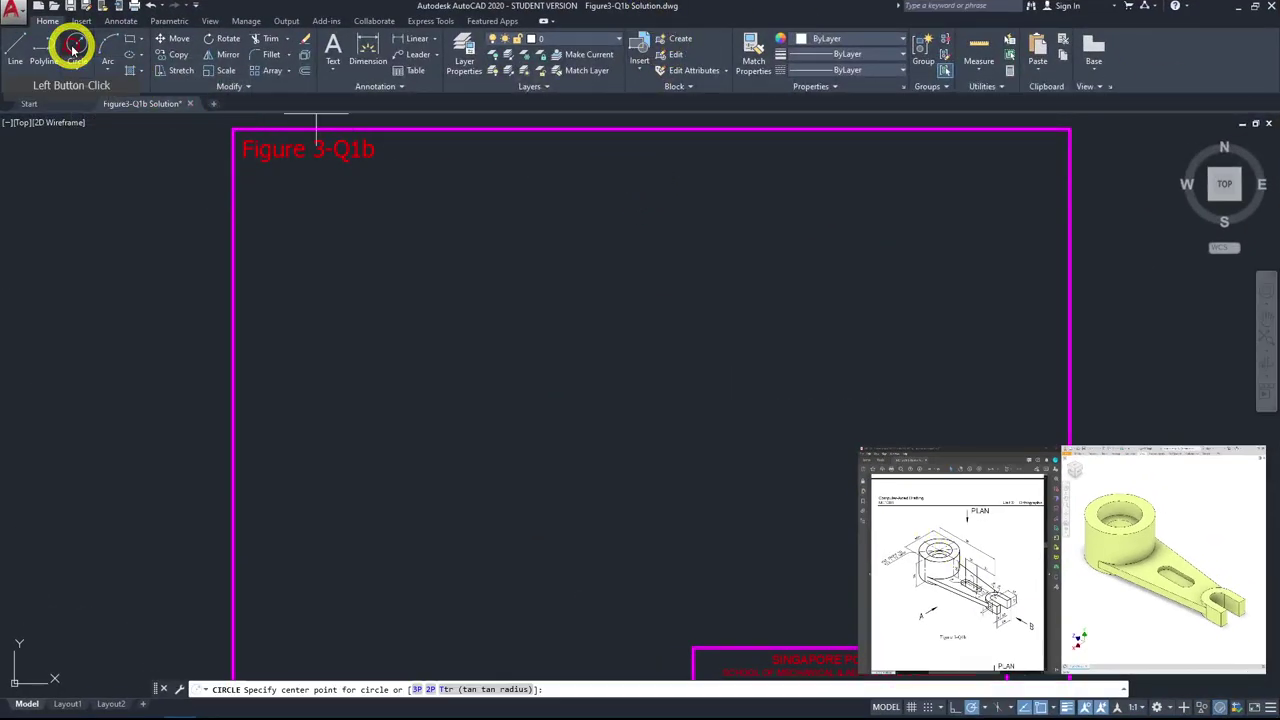
{"action": "left_click", "coordinate": [578, 45]}
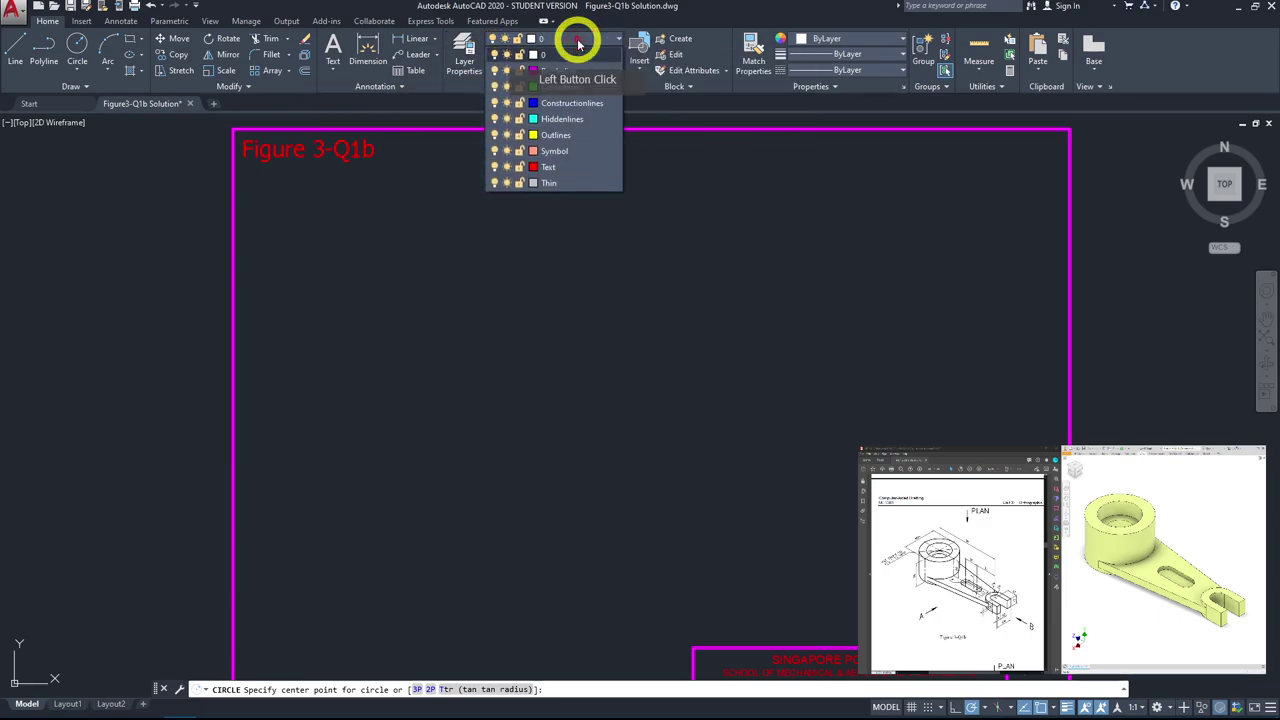
{"action": "left_click", "coordinate": [568, 130]}
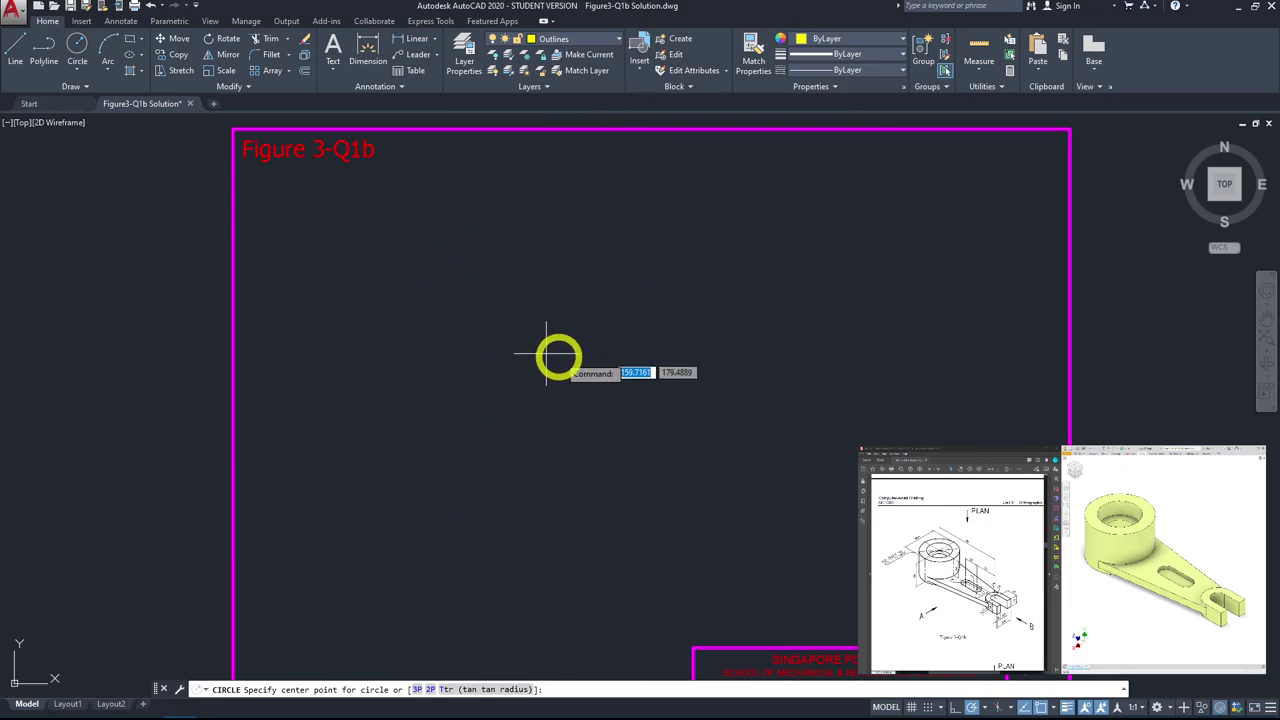
{"action": "left_click", "coordinate": [490, 300]}
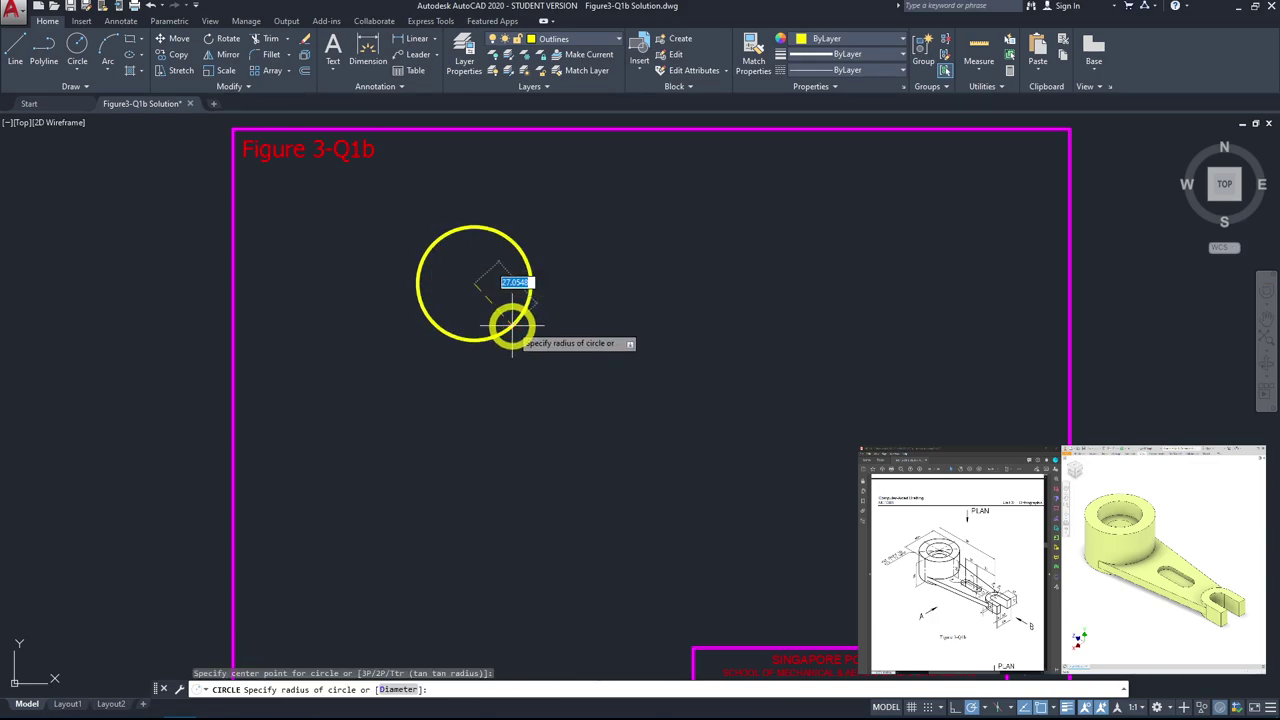
{"action": "left_click", "coordinate": [404, 690]}
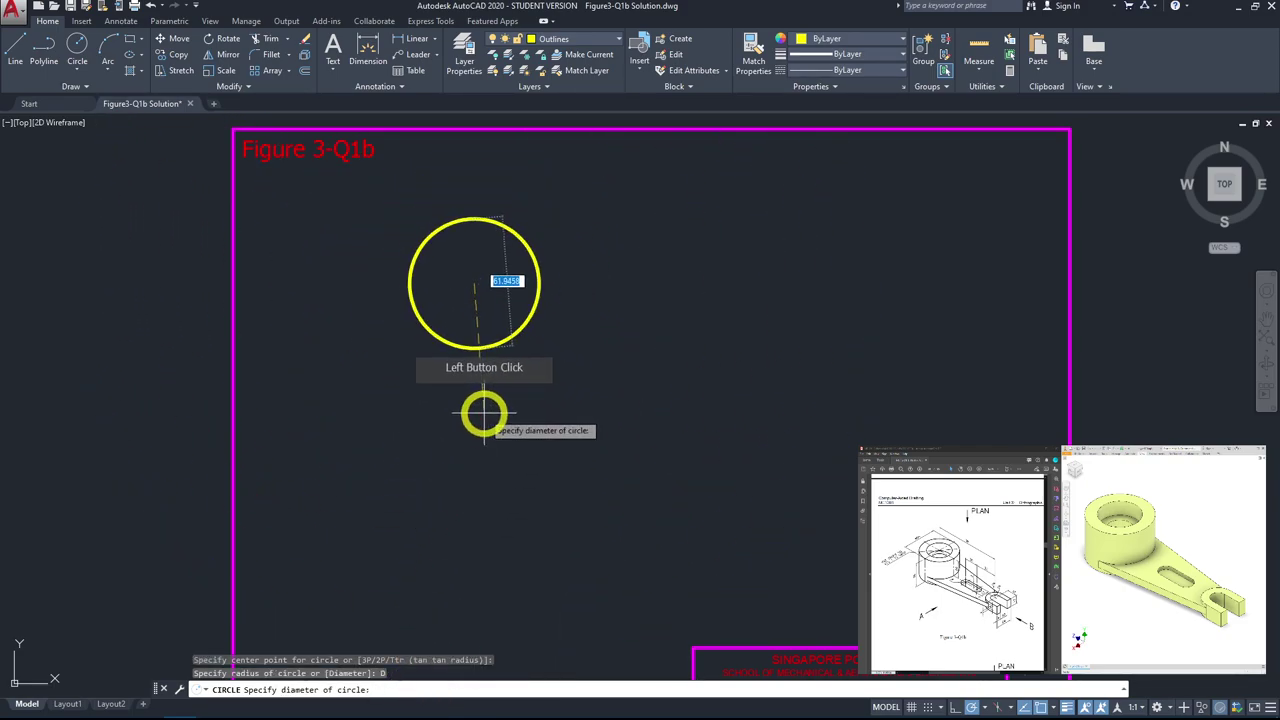
{"action": "type", "text": "50"}
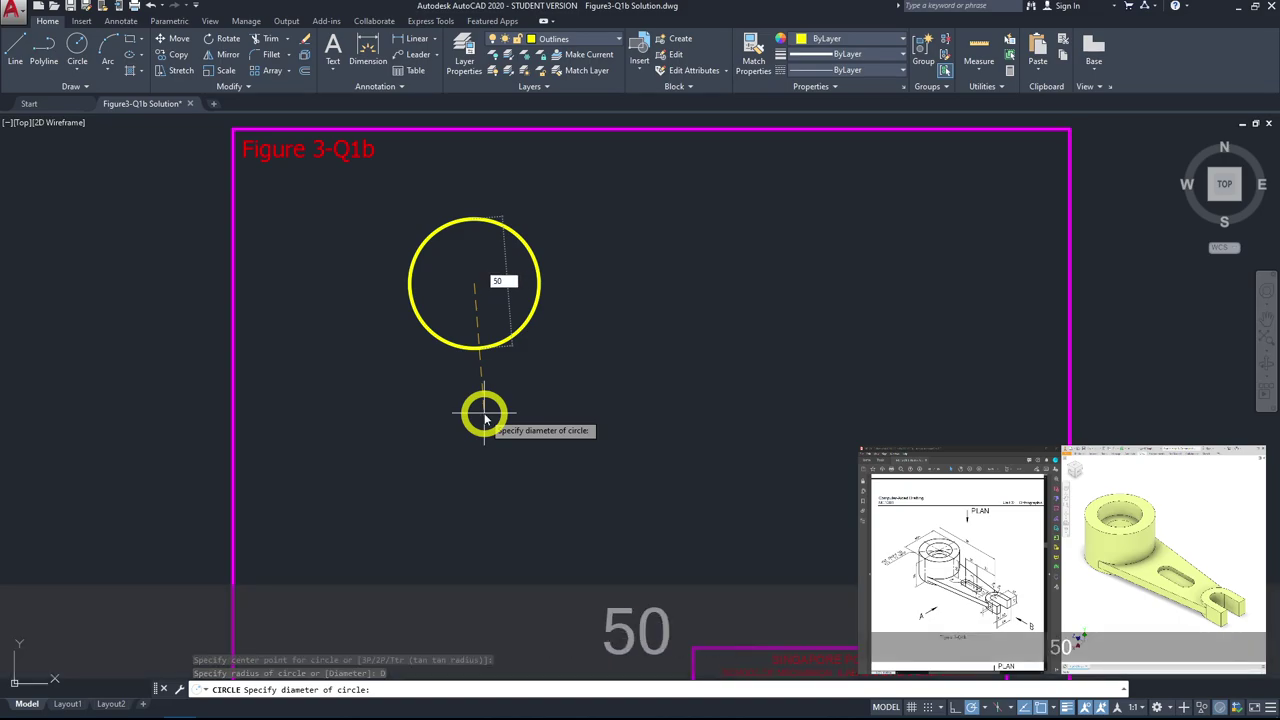
{"action": "key", "text": "Return"}
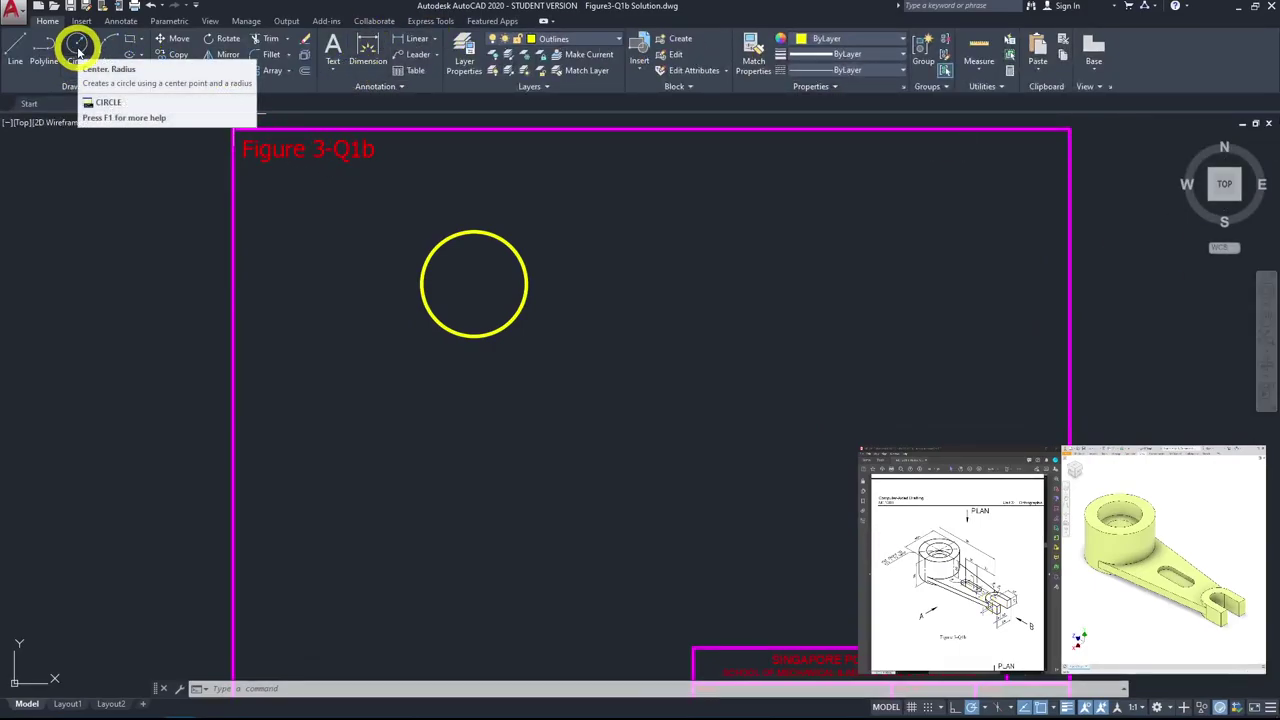
Step: Draw a 24 mm diameter circle centred 98 mm horizontally to the right of the large circle's centre
{"action": "left_click", "coordinate": [78, 46]}
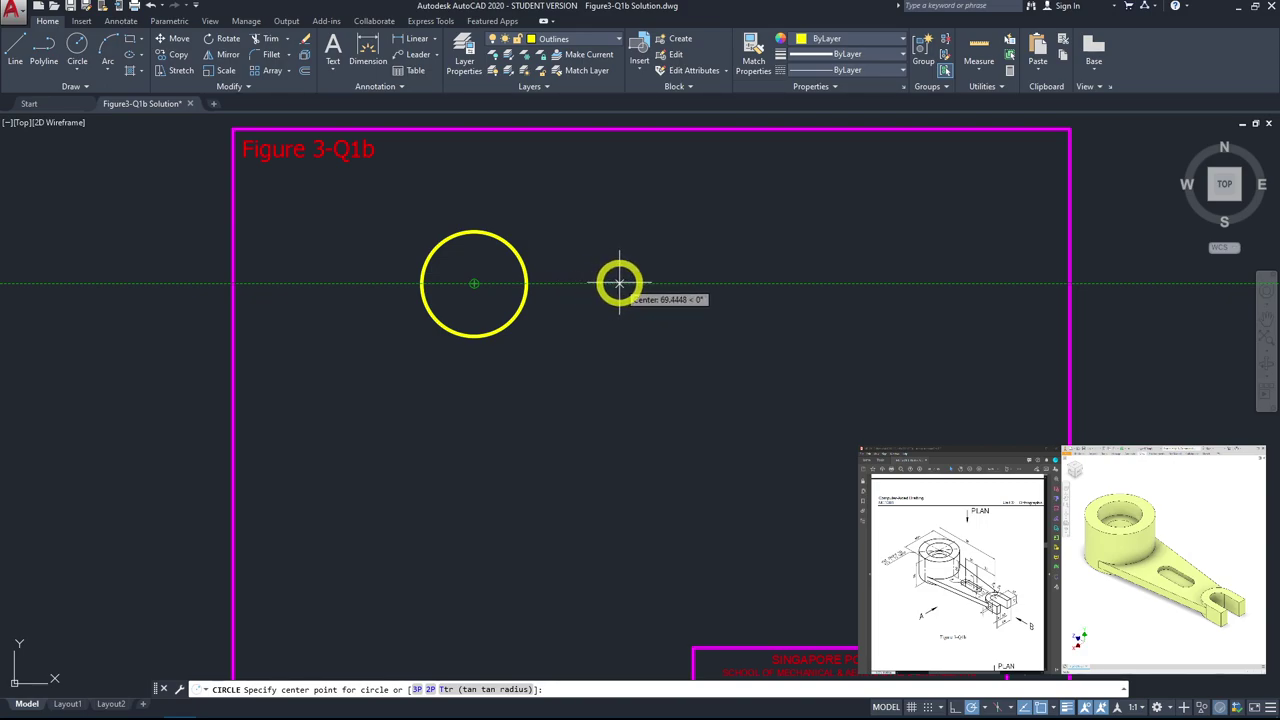
{"action": "type", "text": "98"}
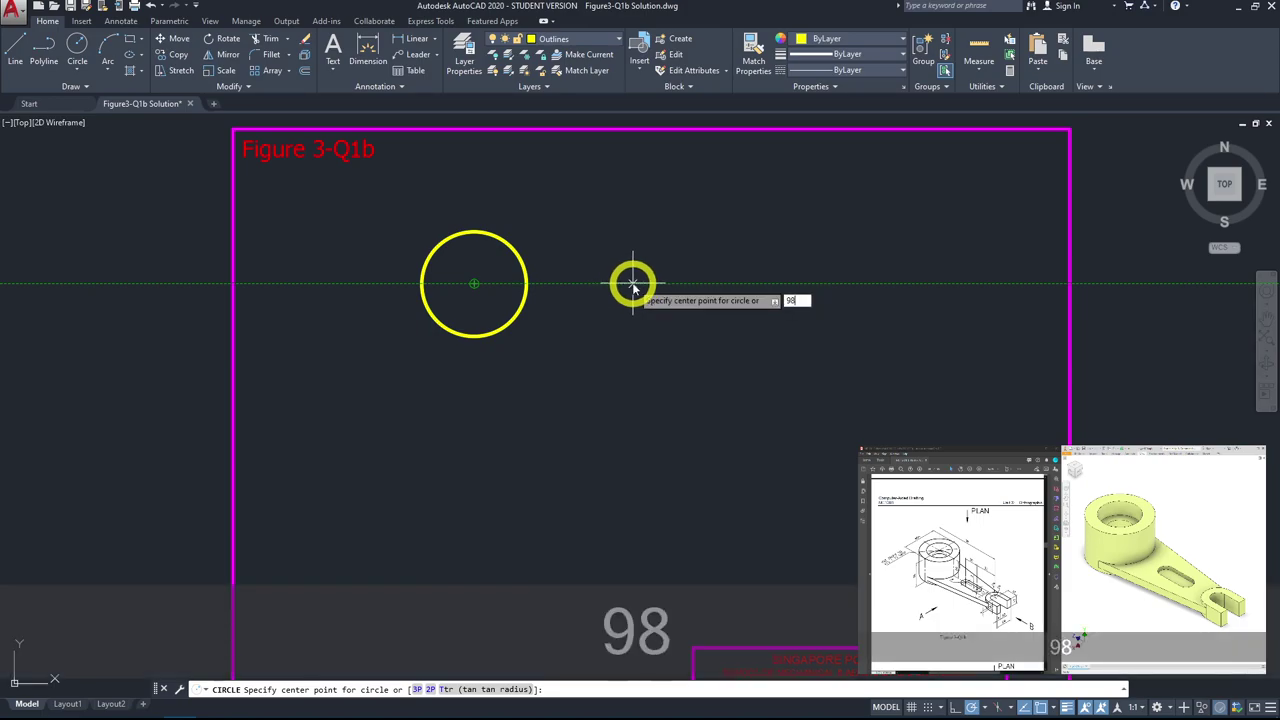
{"action": "key", "text": "Return"}
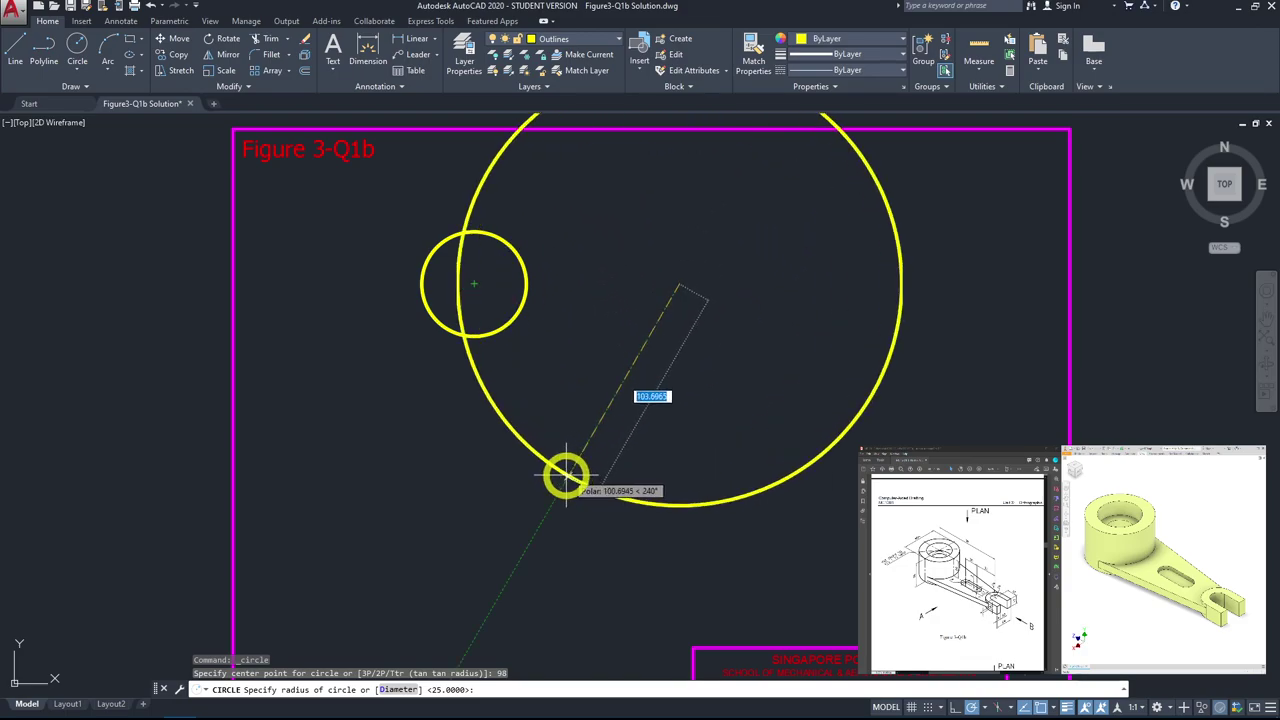
{"action": "left_click", "coordinate": [405, 689]}
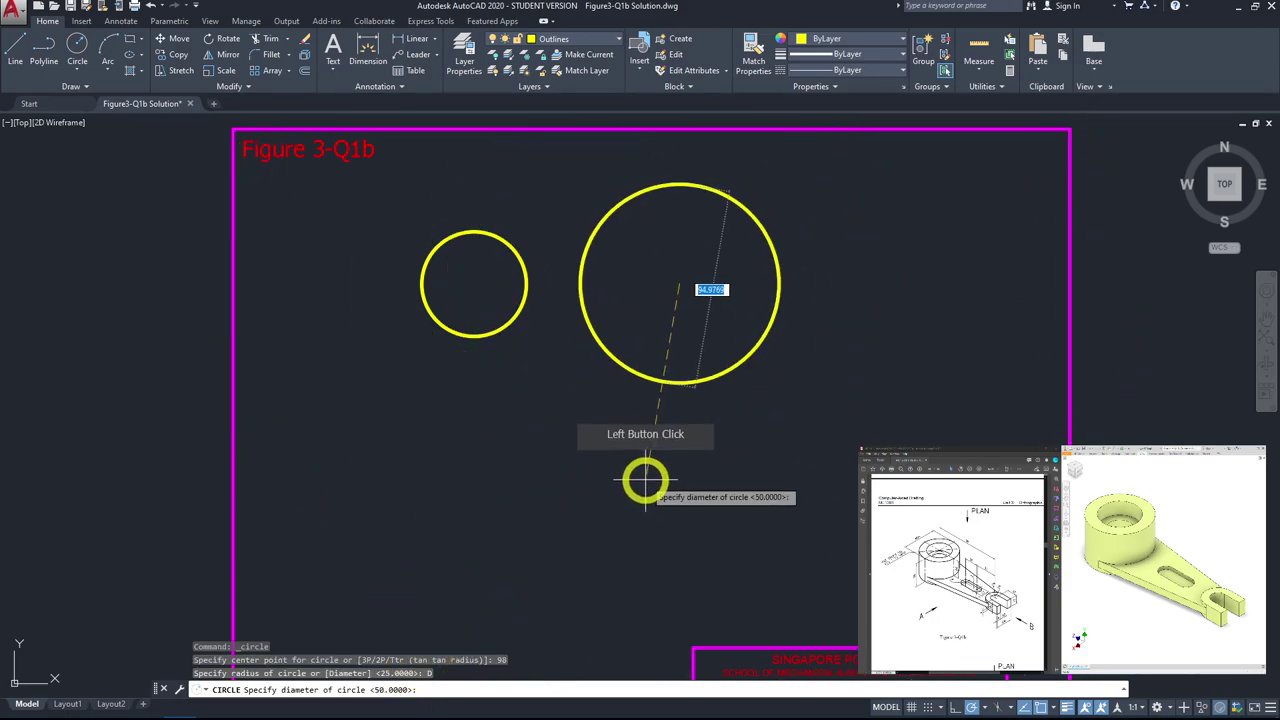
{"action": "type", "text": "24"}
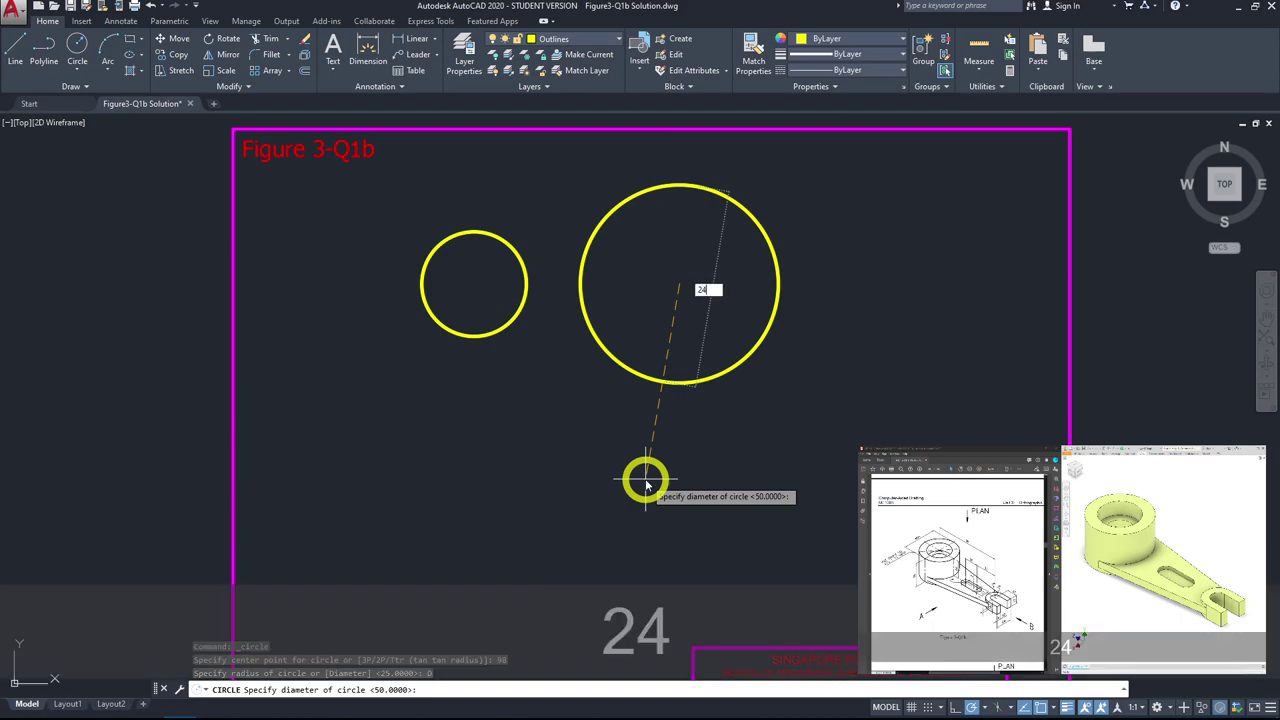
{"action": "key", "text": "Return"}
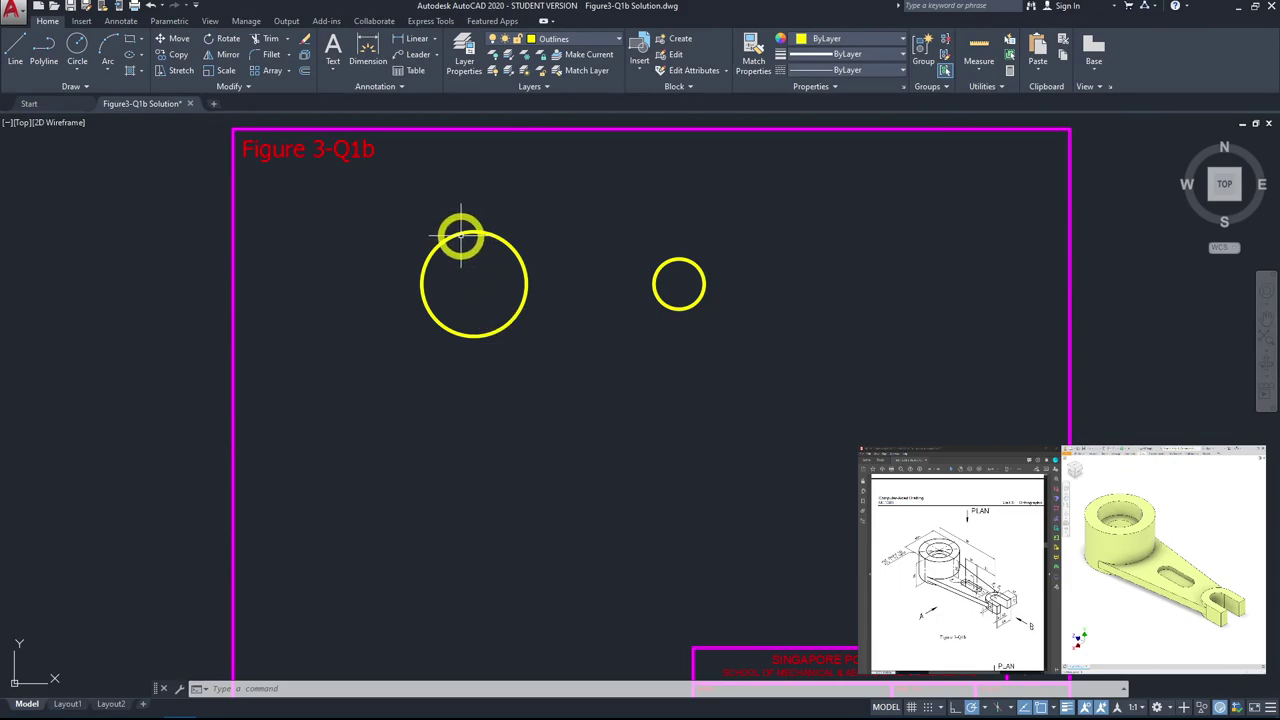
Step: Draw a 15 mm horizontal line to the right from the top quadrant of the 24 mm circle
{"action": "left_click", "coordinate": [15, 50]}
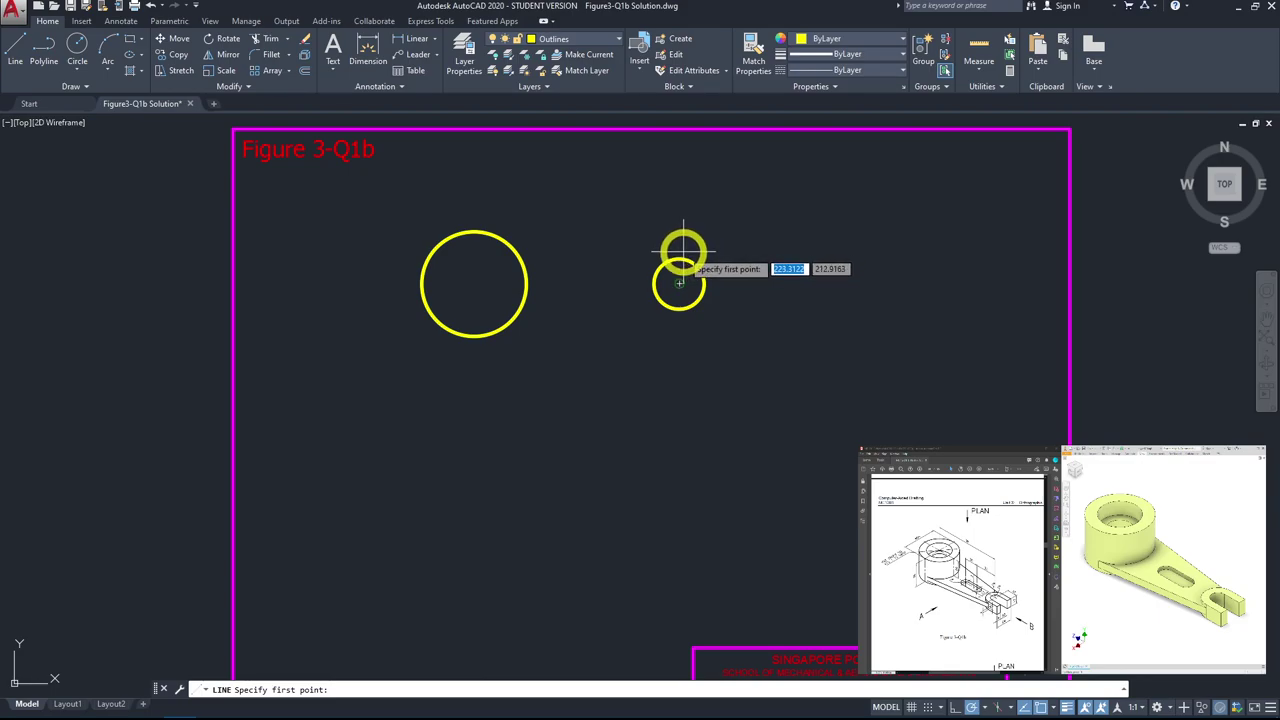
{"action": "key", "text": "shift"}
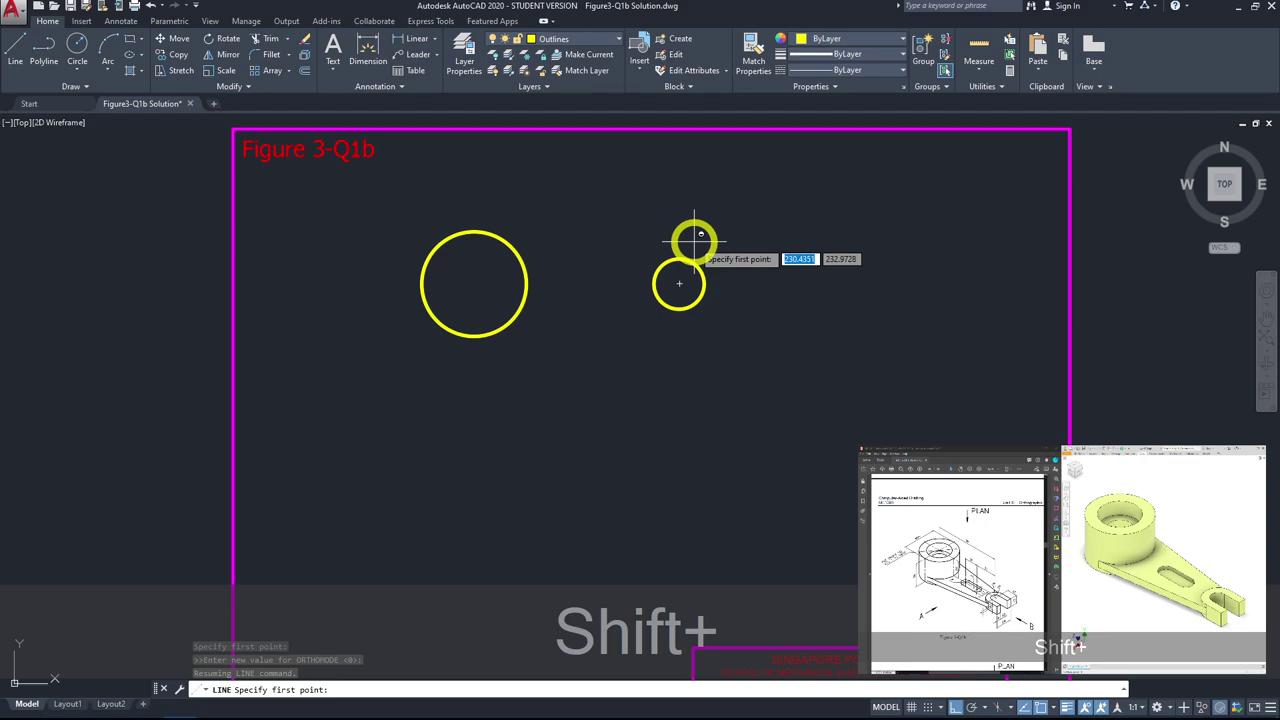
{"action": "right_click", "coordinate": [700, 235], "text": "shift"}
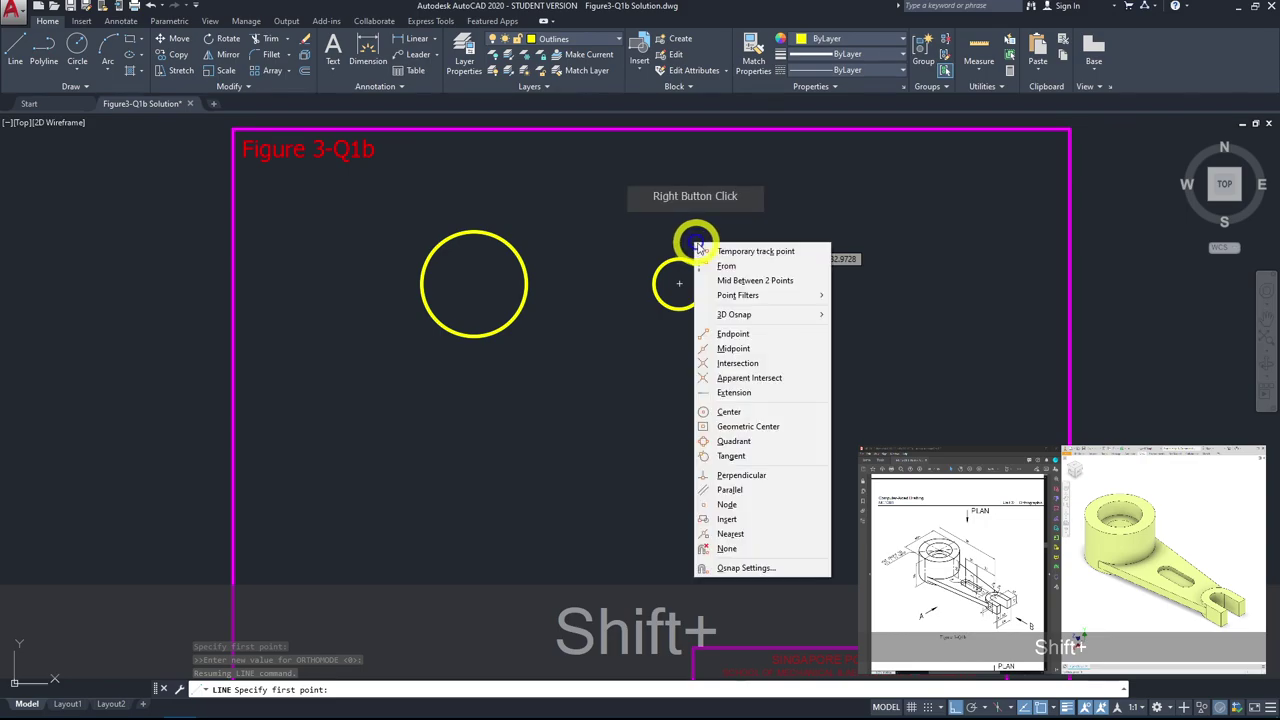
{"action": "left_click", "coordinate": [760, 442]}
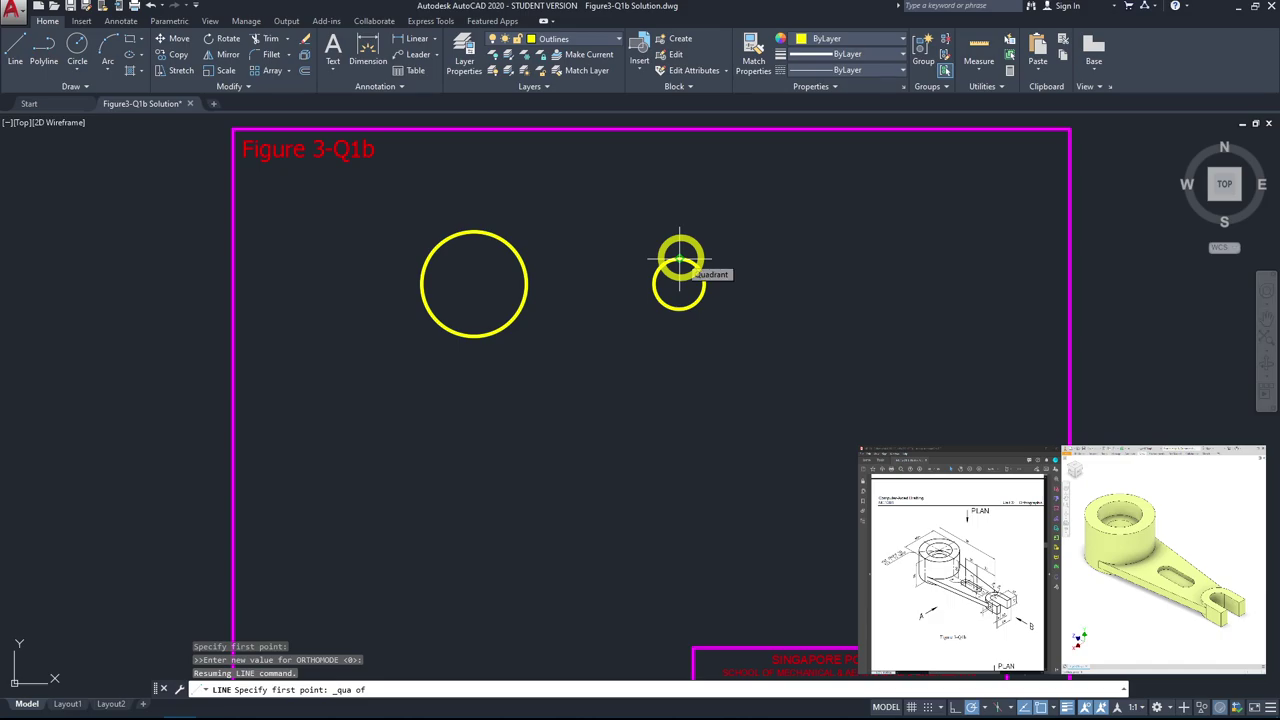
{"action": "left_click", "coordinate": [679, 259]}
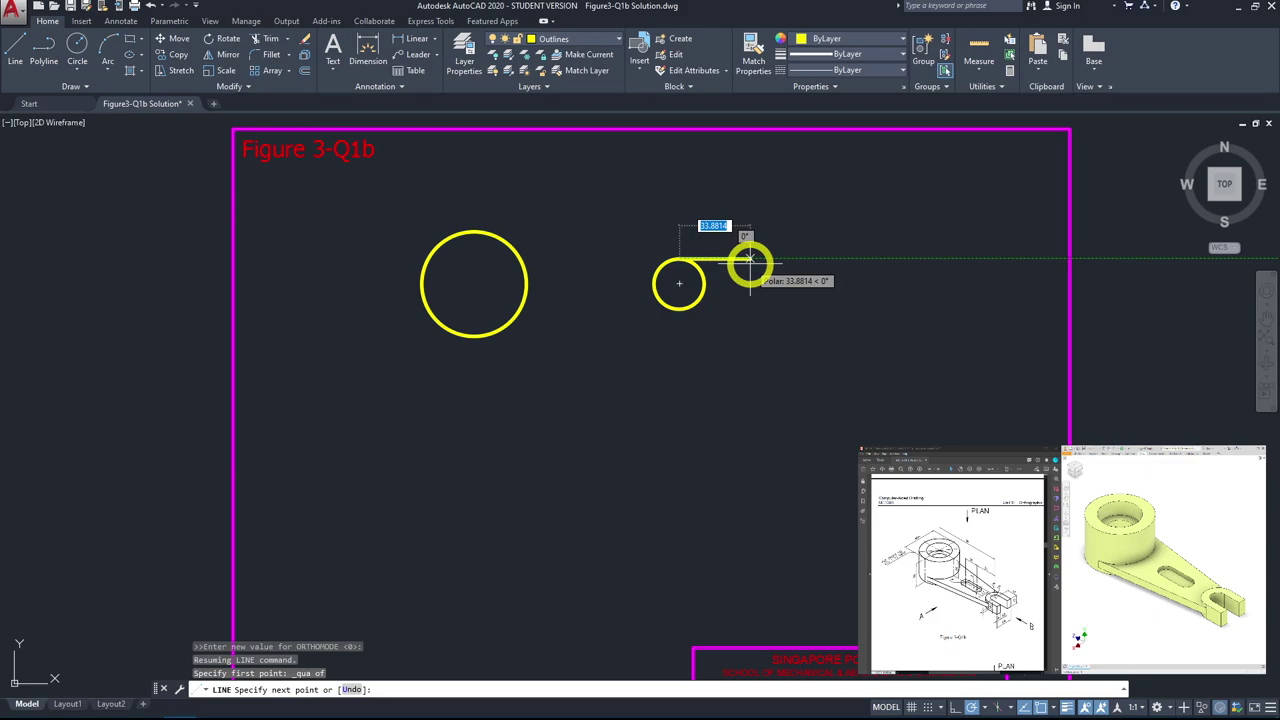
{"action": "type", "text": "15"}
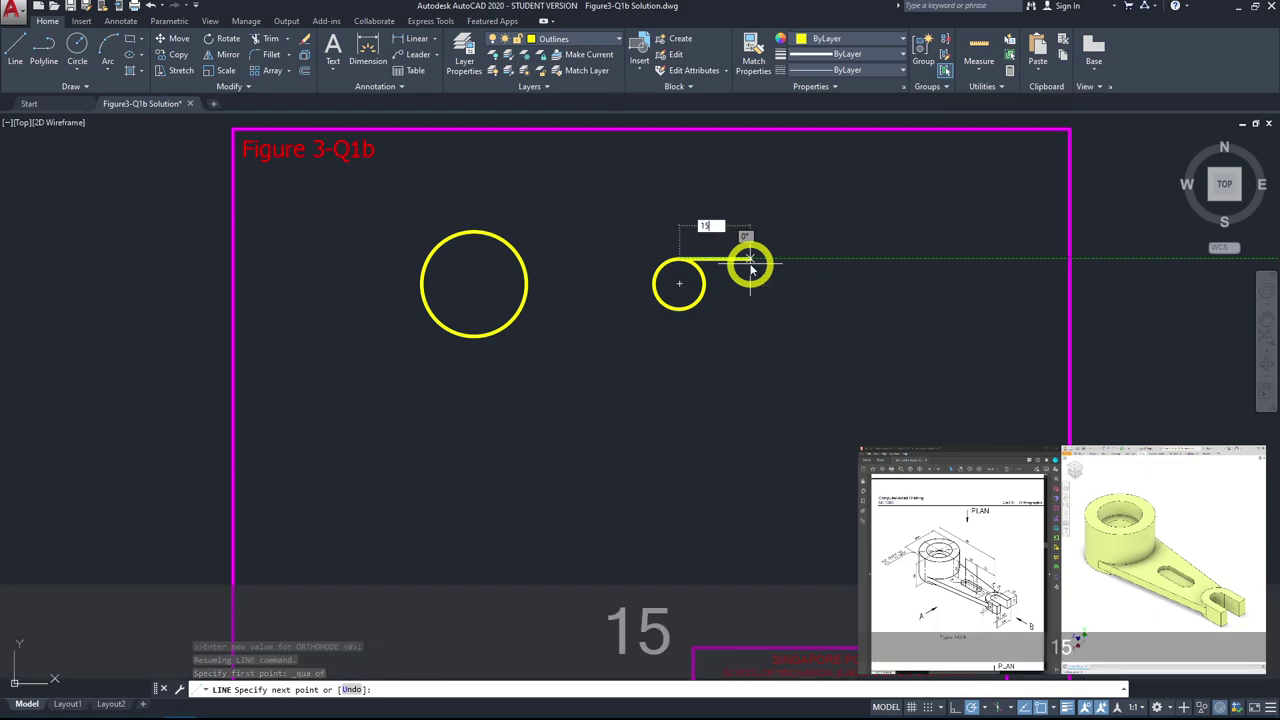
{"action": "key", "text": "Return"}
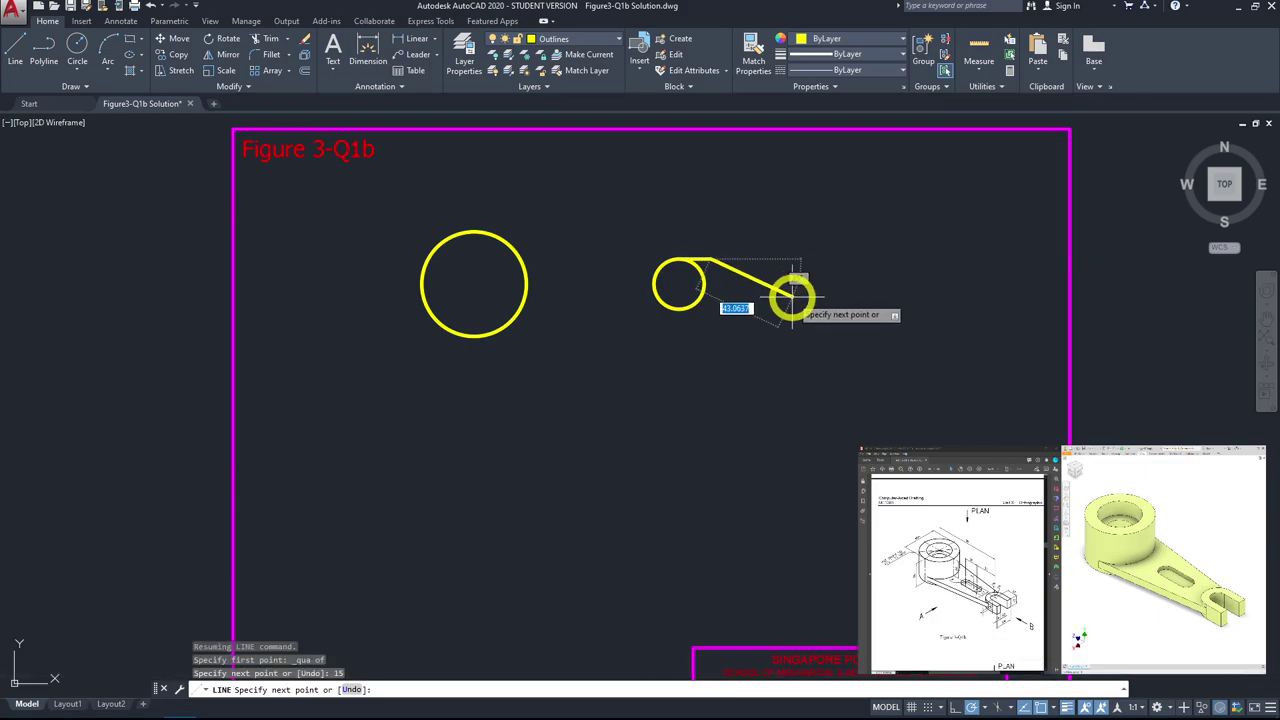
{"action": "key", "text": "Escape"}
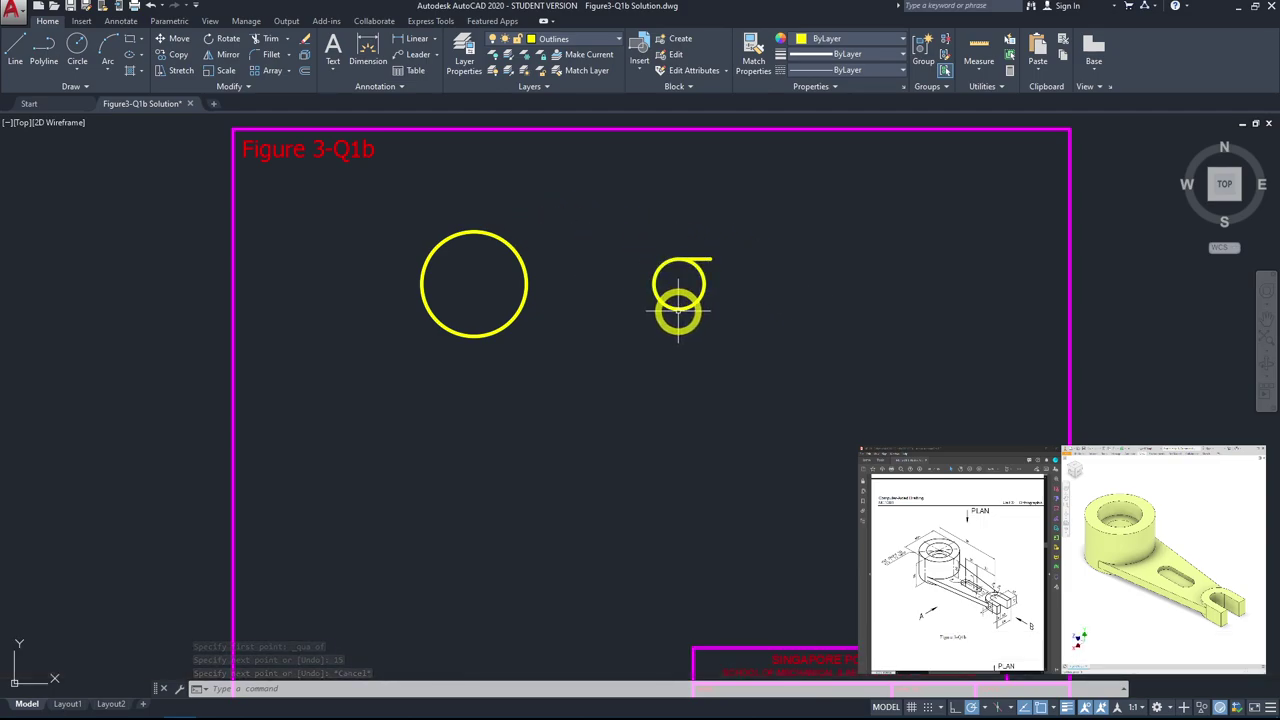
Step: Draw a horizontal line from the small circle's bottom quadrant, ending directly below the upper line's right endpoint
{"action": "left_click", "coordinate": [20, 58]}
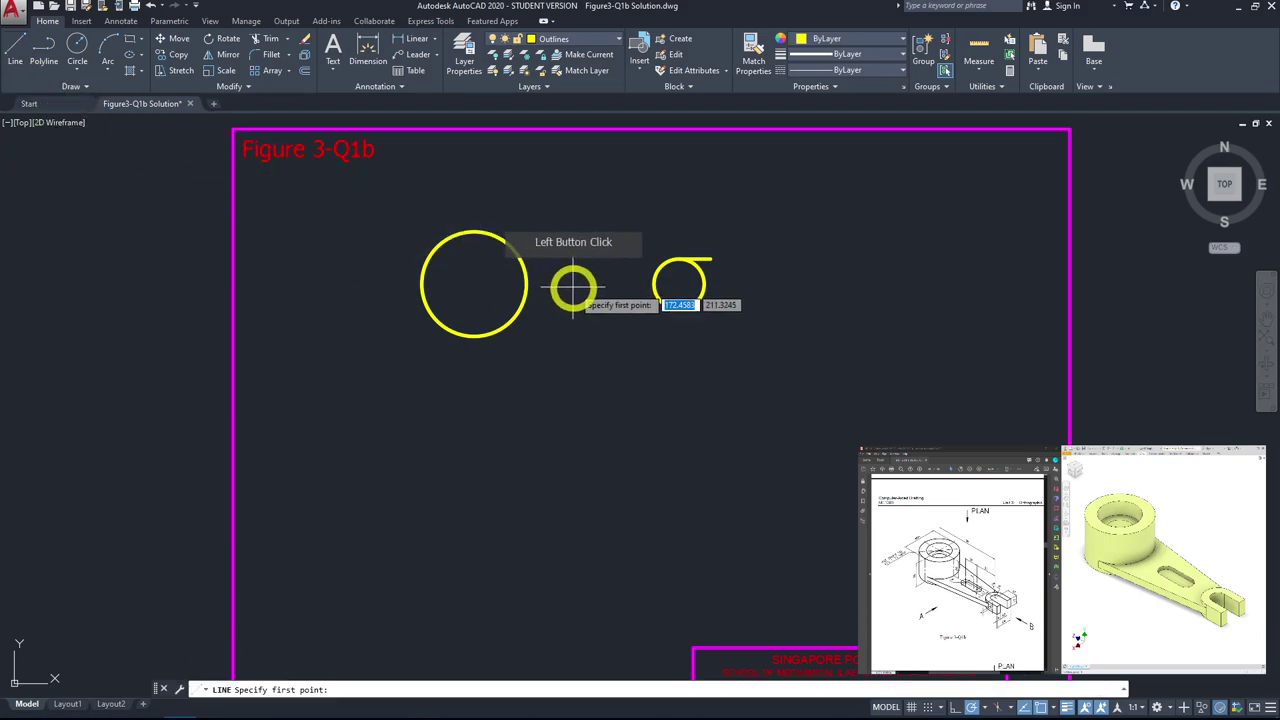
{"action": "right_click", "coordinate": [604, 322], "text": "shift"}
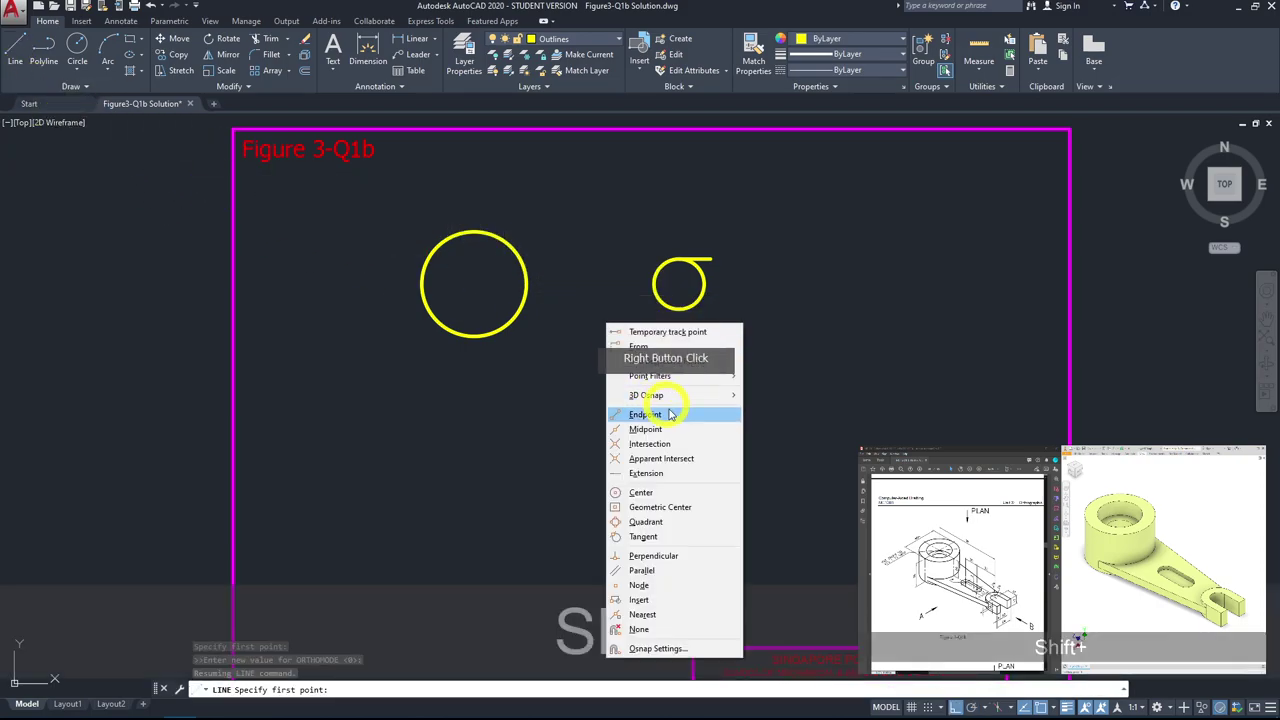
{"action": "left_click", "coordinate": [680, 521]}
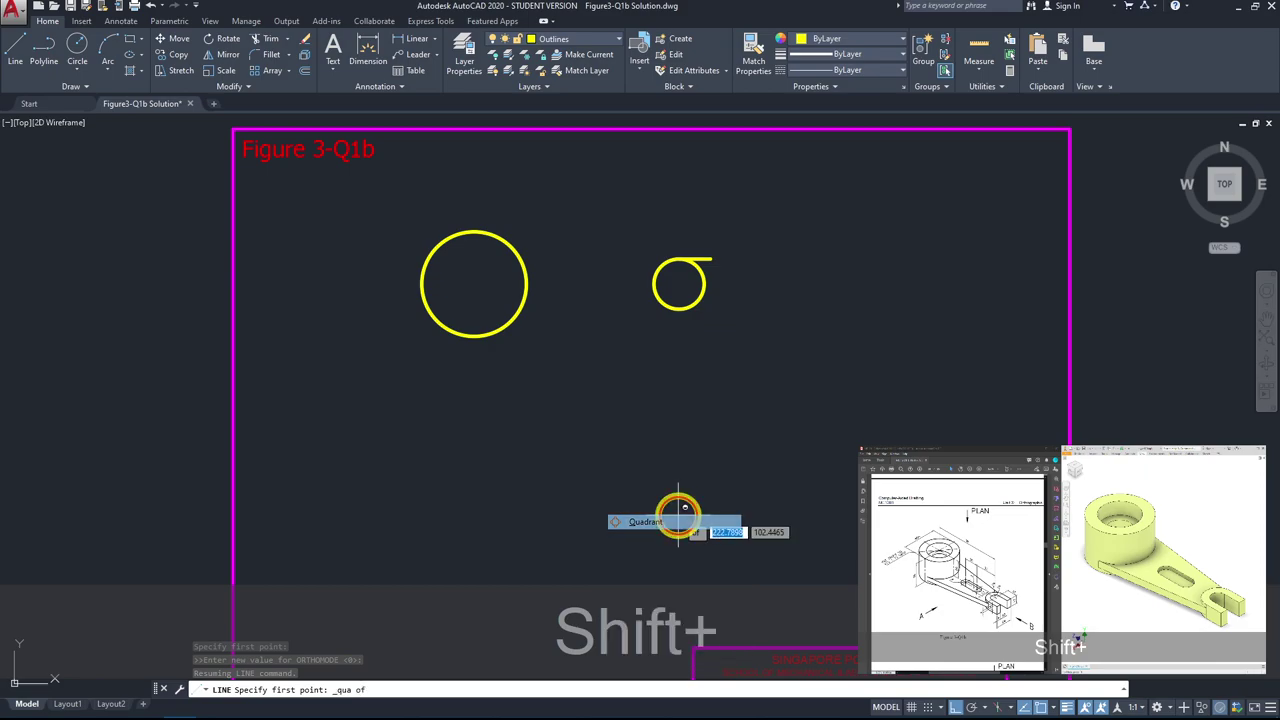
{"action": "left_click", "coordinate": [680, 305]}
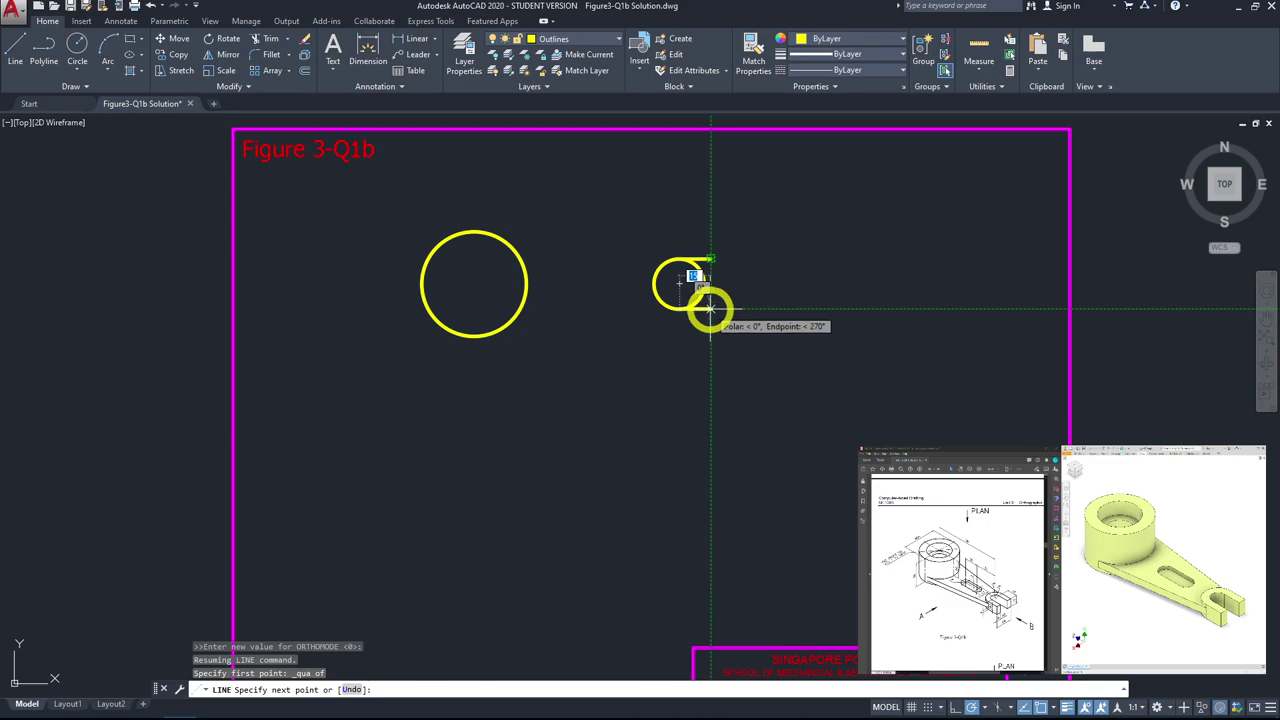
{"action": "left_click", "coordinate": [710, 308]}
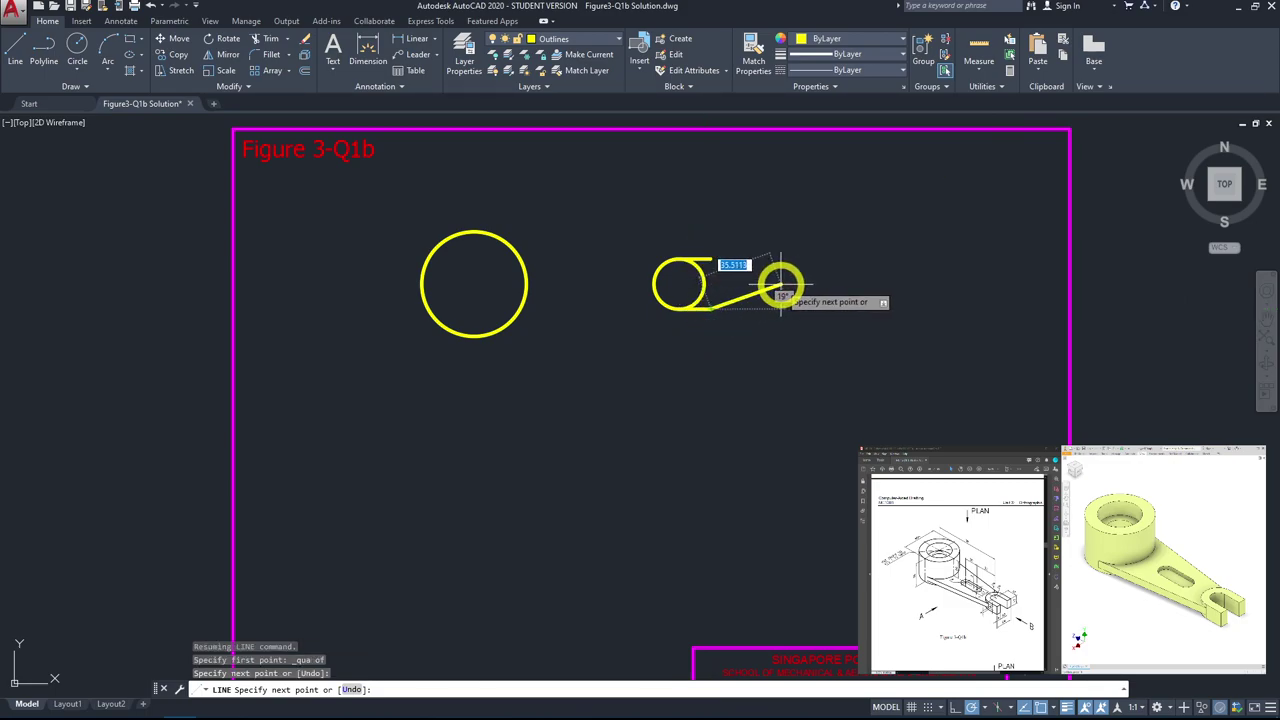
{"action": "key", "text": "Escape"}
Step: Trim away the right half of the small circle, using the two horizontal lines as cutting edges
{"action": "scroll", "coordinate": [680, 285], "scroll_direction": "up", "scroll_amount": 2}
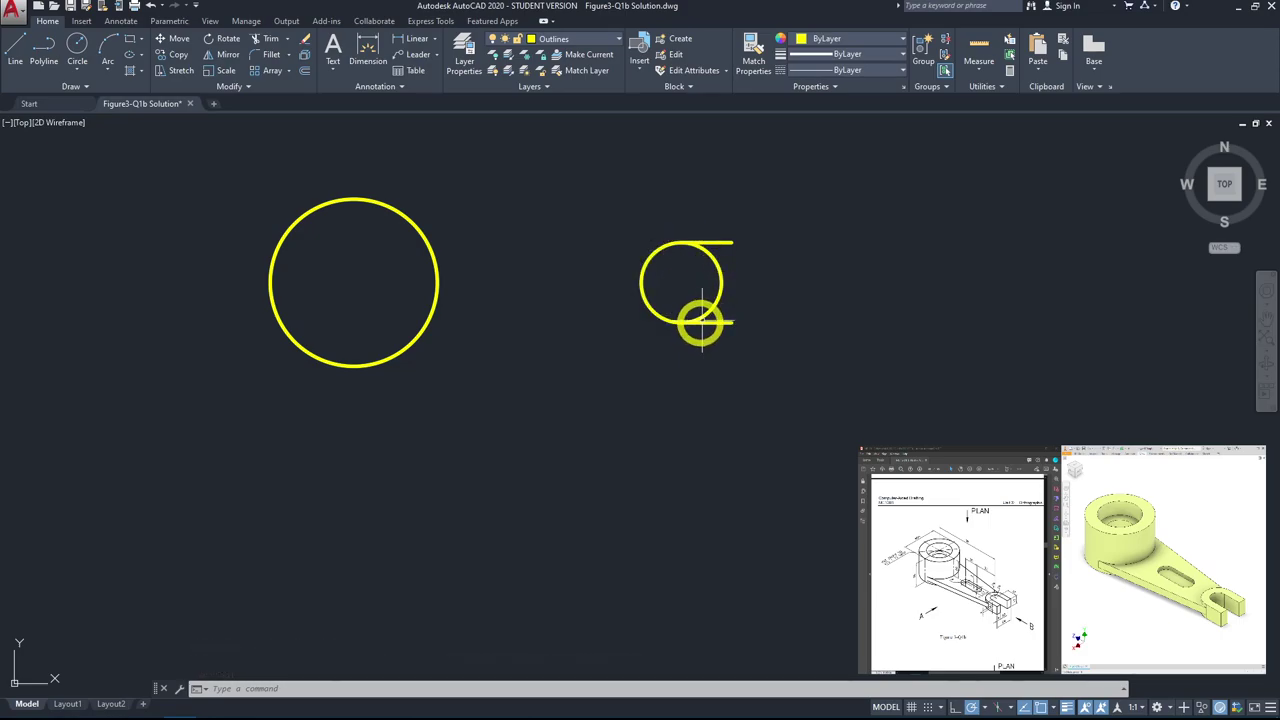
{"action": "left_click", "coordinate": [264, 40]}
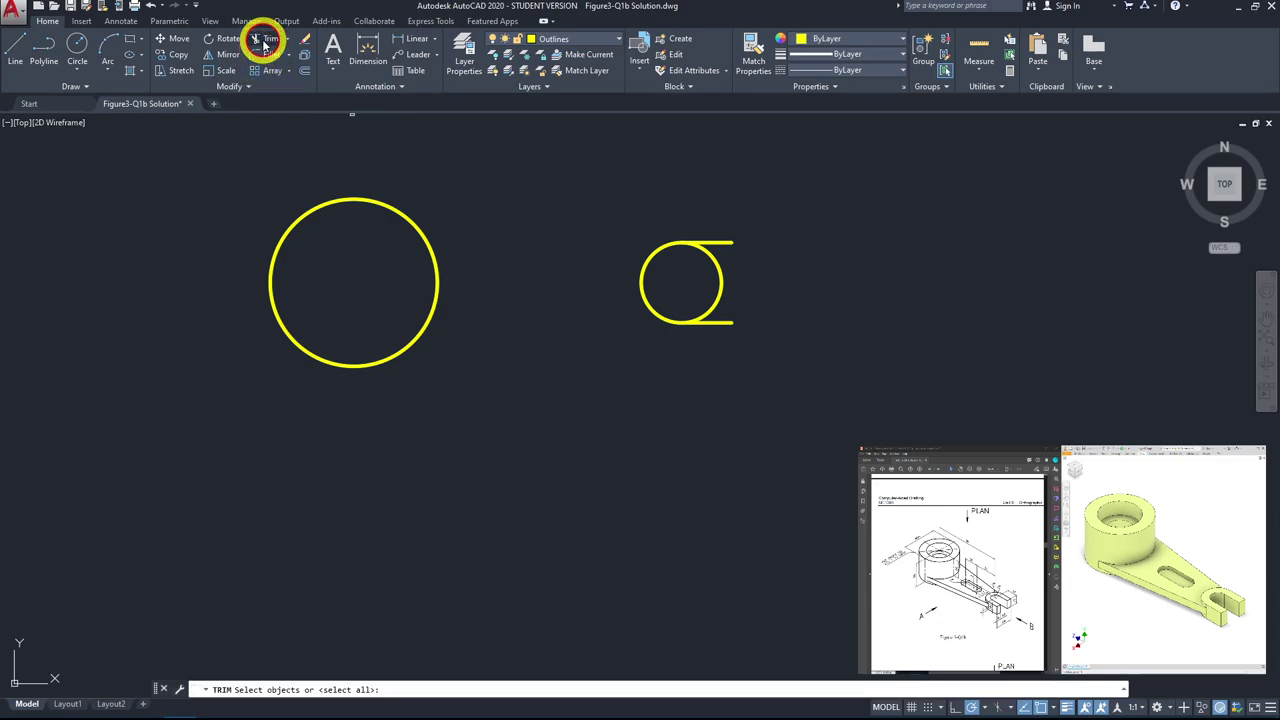
{"action": "left_click", "coordinate": [715, 242]}
{"action": "left_click", "coordinate": [727, 323]}
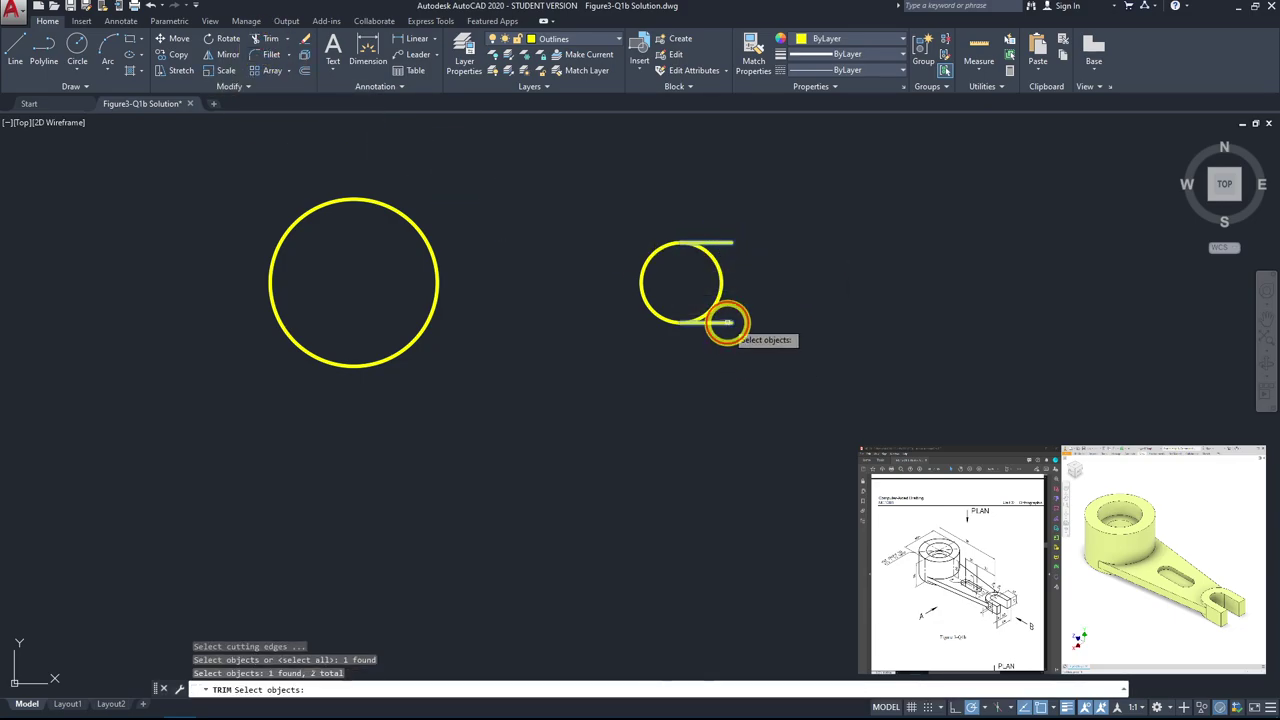
{"action": "left_click", "coordinate": [825, 246]}
{"action": "key", "text": "space"}
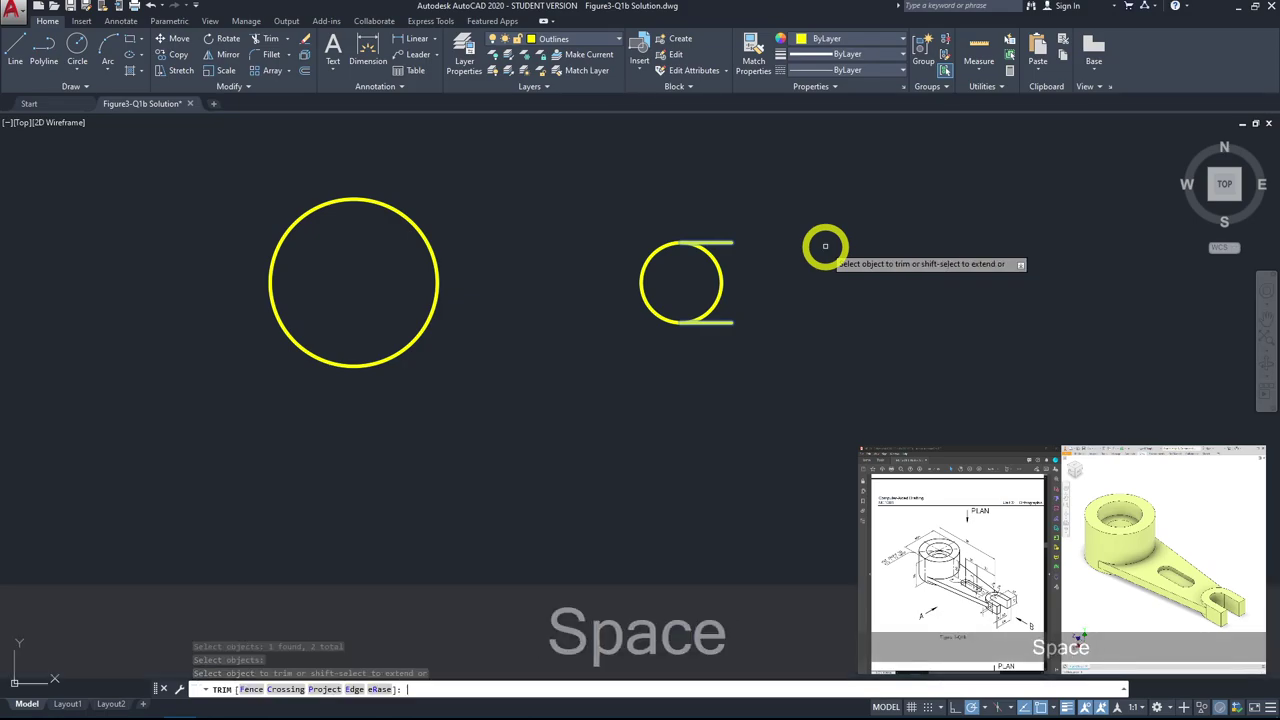
{"action": "left_click", "coordinate": [773, 279]}
{"action": "left_click", "coordinate": [694, 297]}
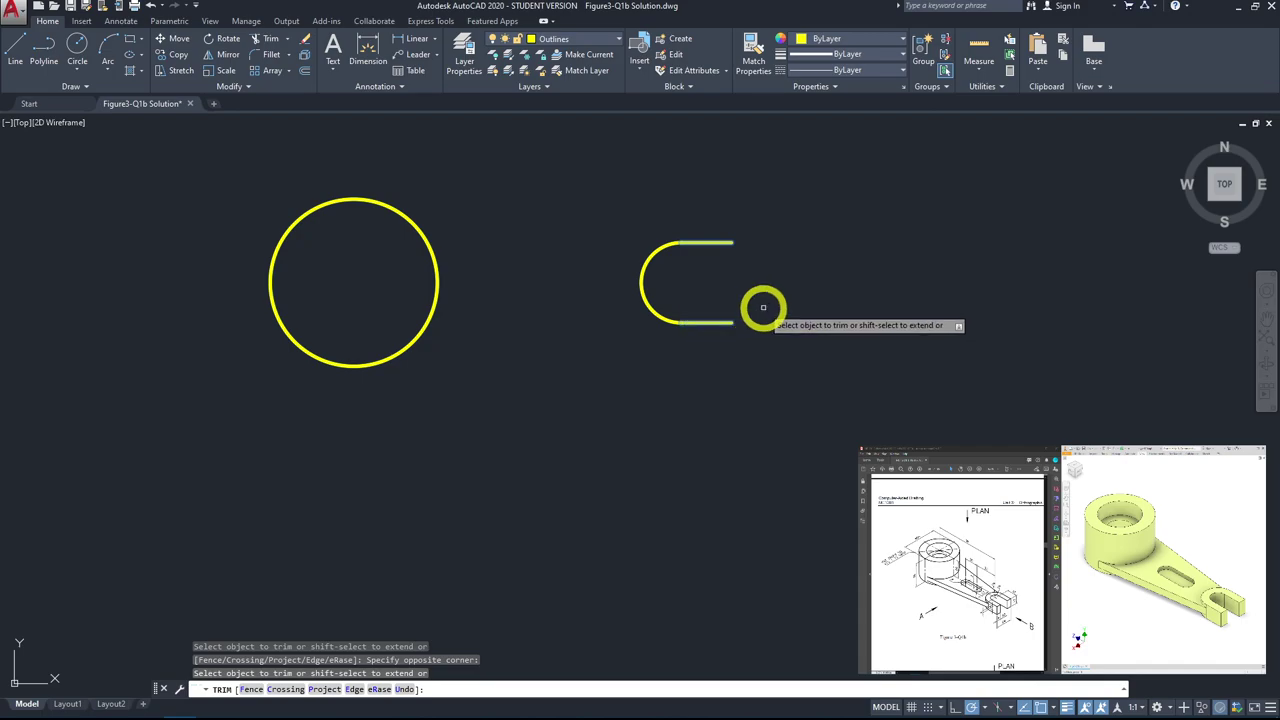
Step: Offset the U-shaped outline's upper line, arc and lower line 6 mm inward to form the inner edges of the slotted end
{"action": "key", "text": "Escape"}
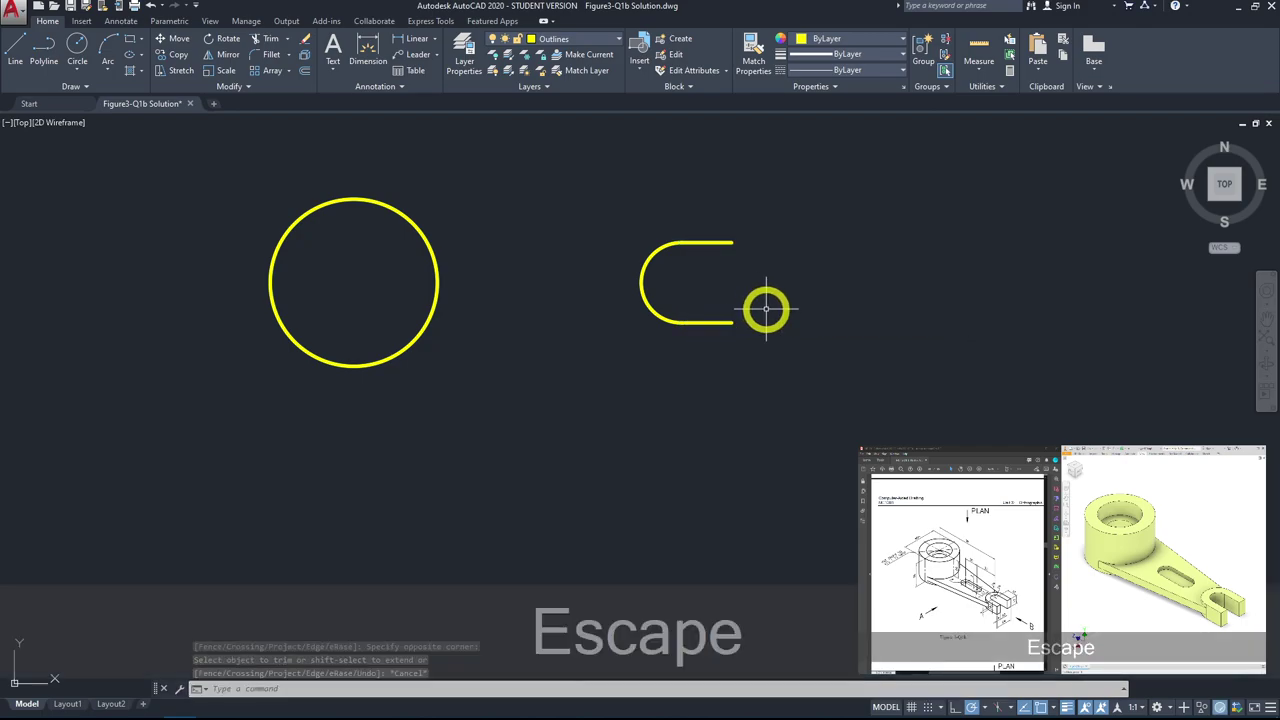
{"action": "left_click", "coordinate": [668, 245]}
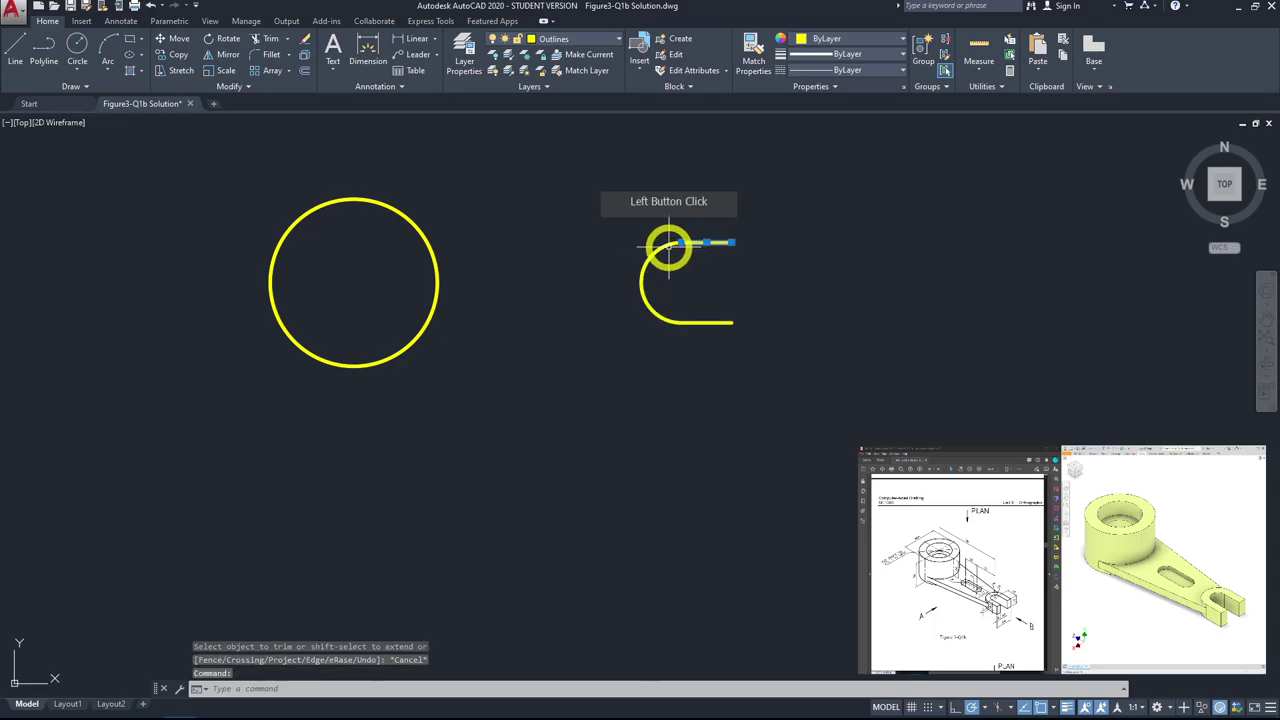
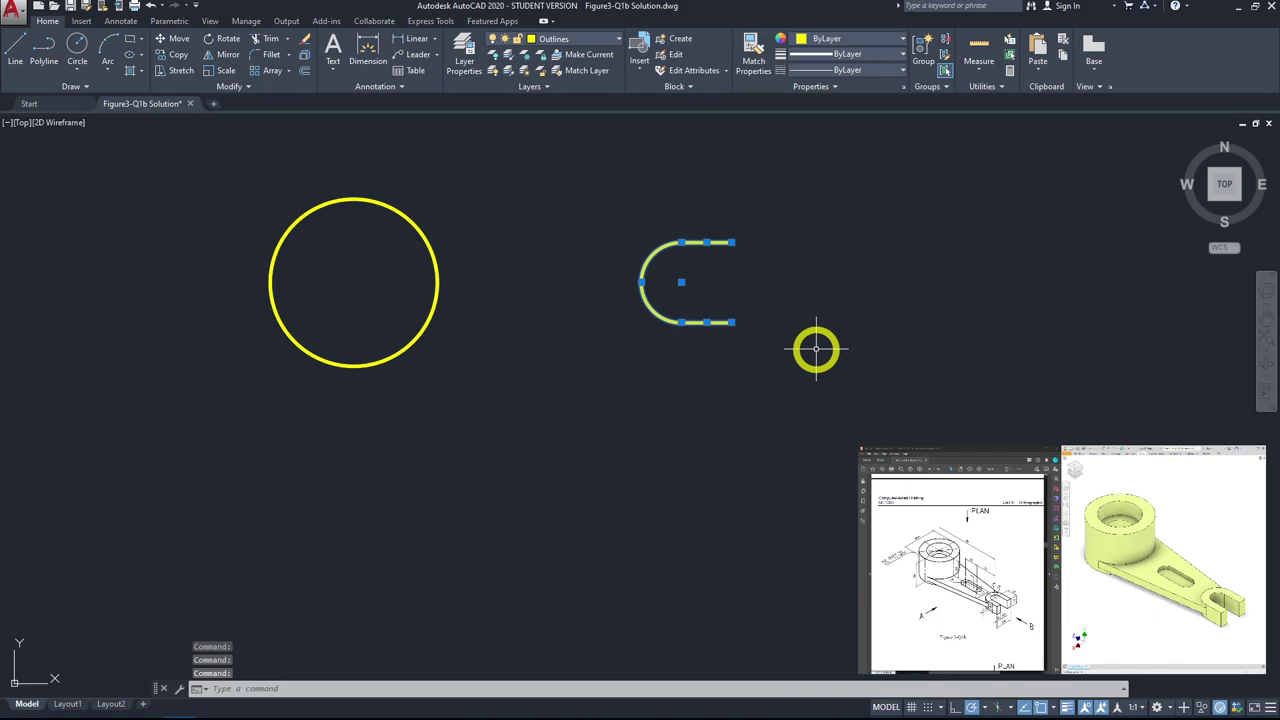
{"action": "left_click", "coordinate": [305, 73]}
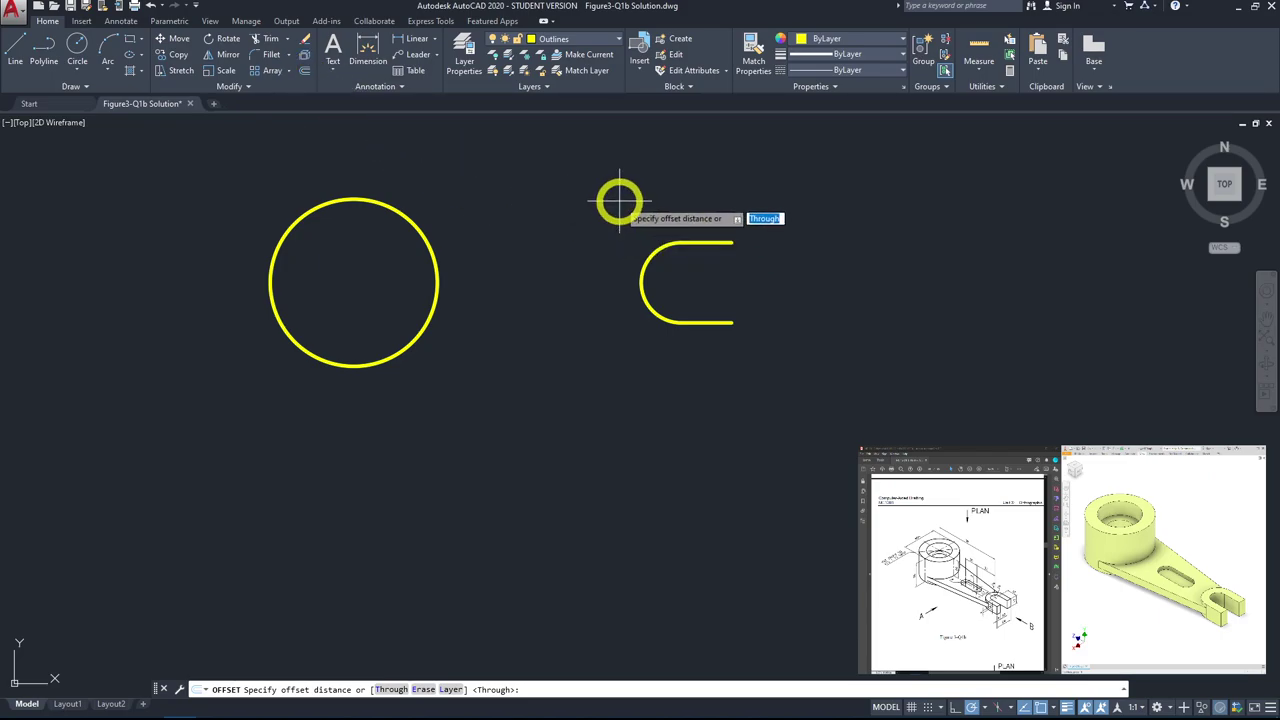
{"action": "type", "text": "6"}
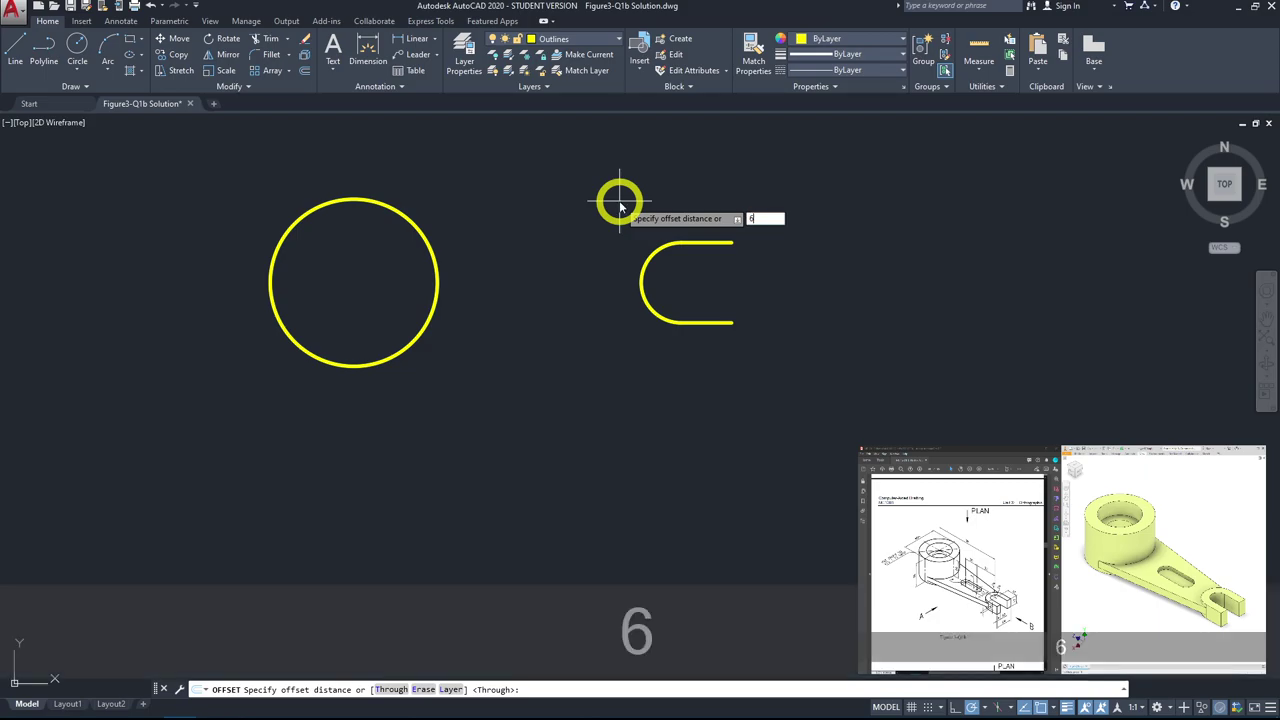
{"action": "key", "text": "Return"}
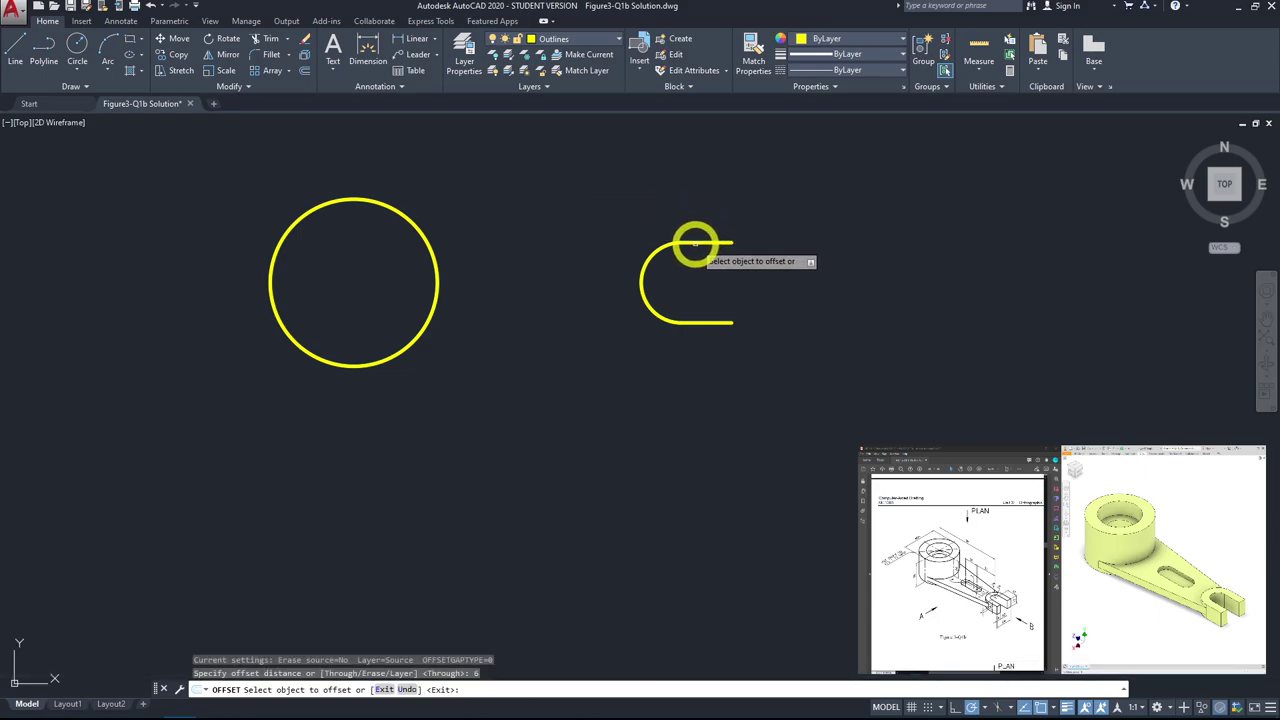
{"action": "left_click", "coordinate": [691, 241]}
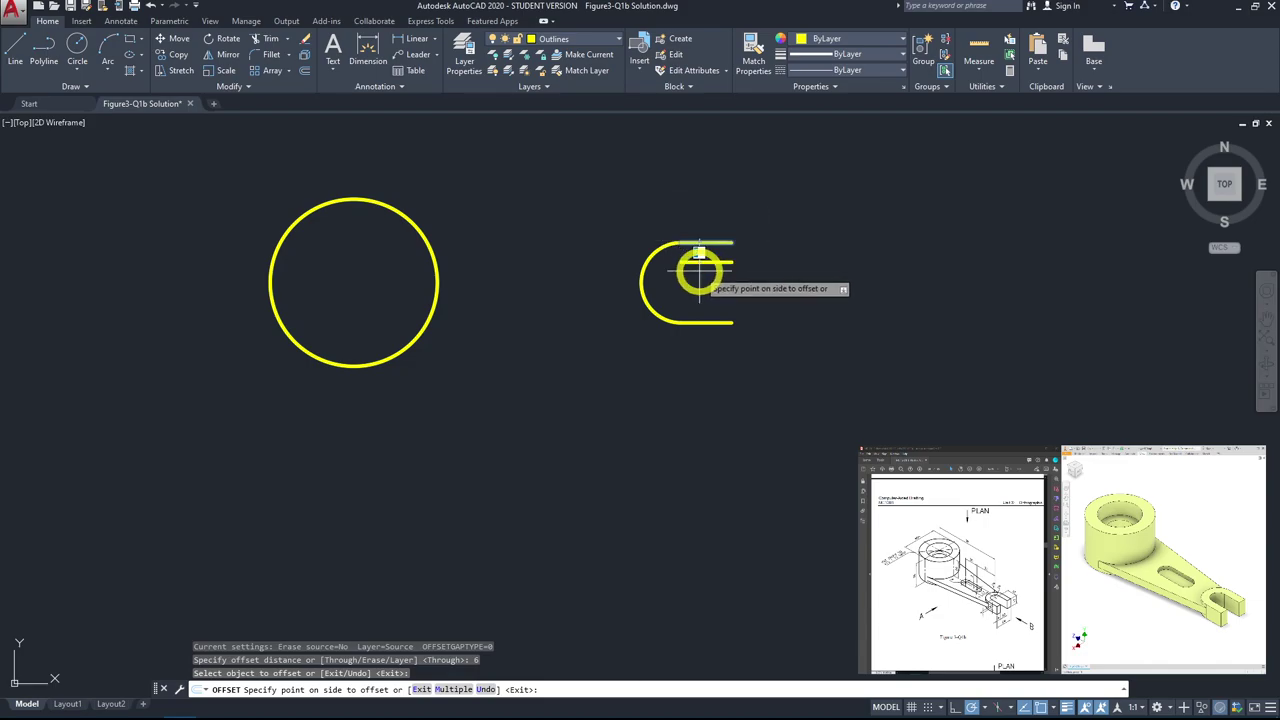
{"action": "left_click", "coordinate": [672, 260]}
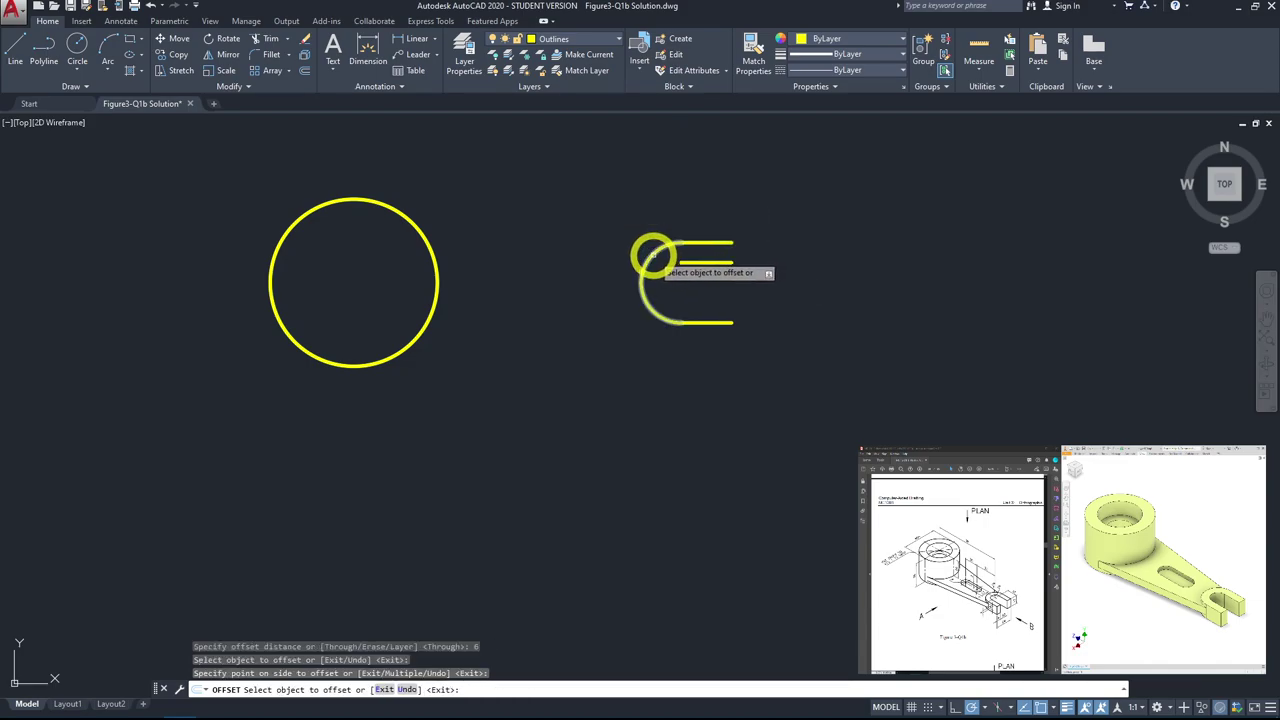
{"action": "left_click", "coordinate": [651, 255]}
{"action": "left_click", "coordinate": [695, 288]}
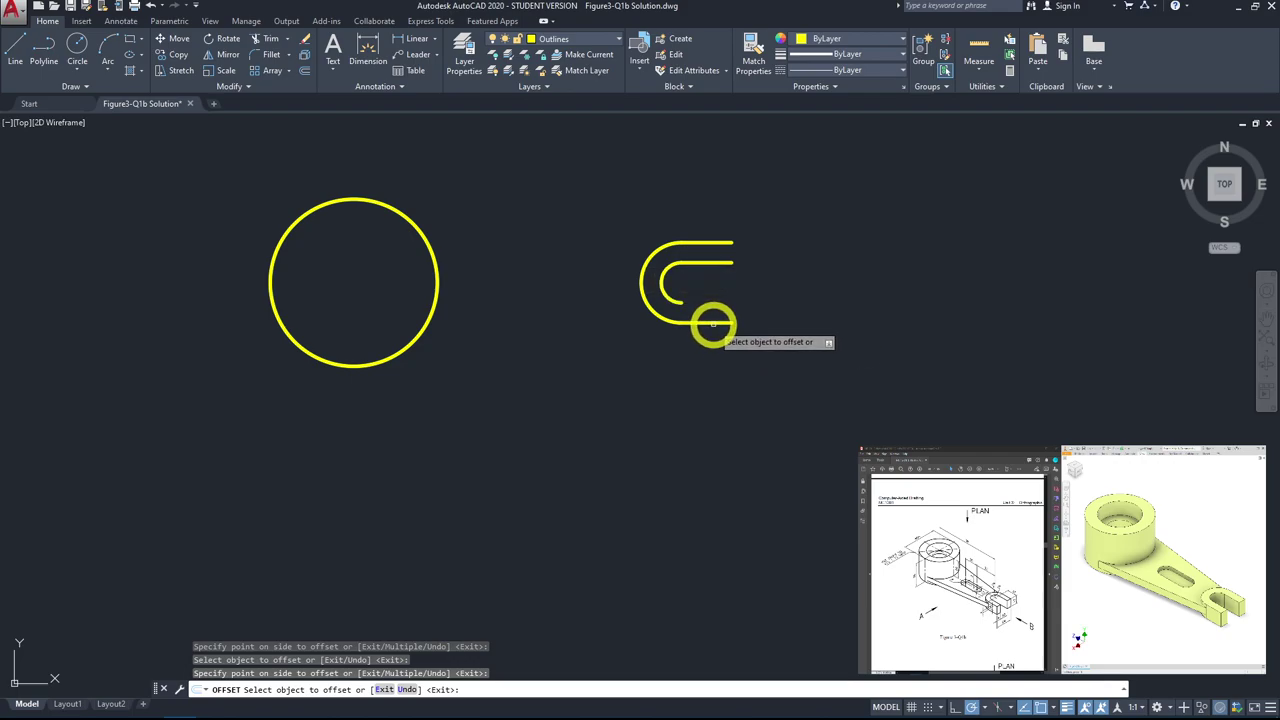
{"action": "left_click", "coordinate": [712, 322]}
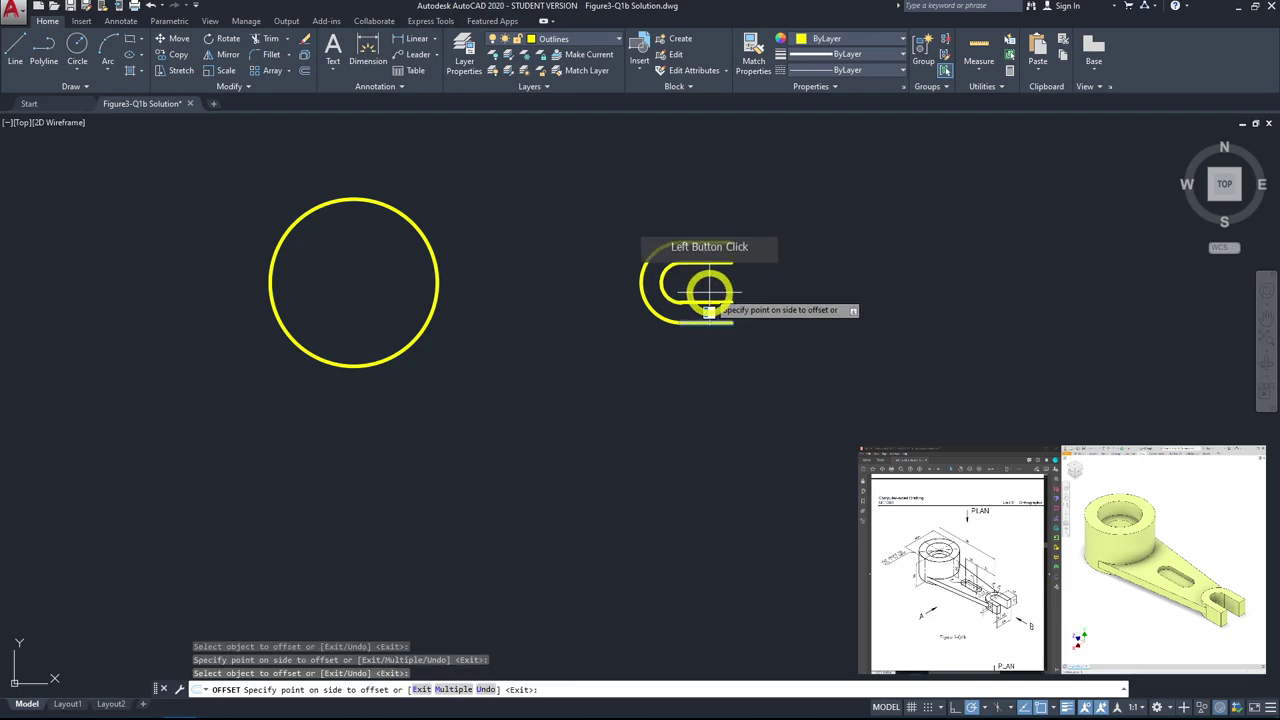
{"action": "left_click", "coordinate": [705, 290]}
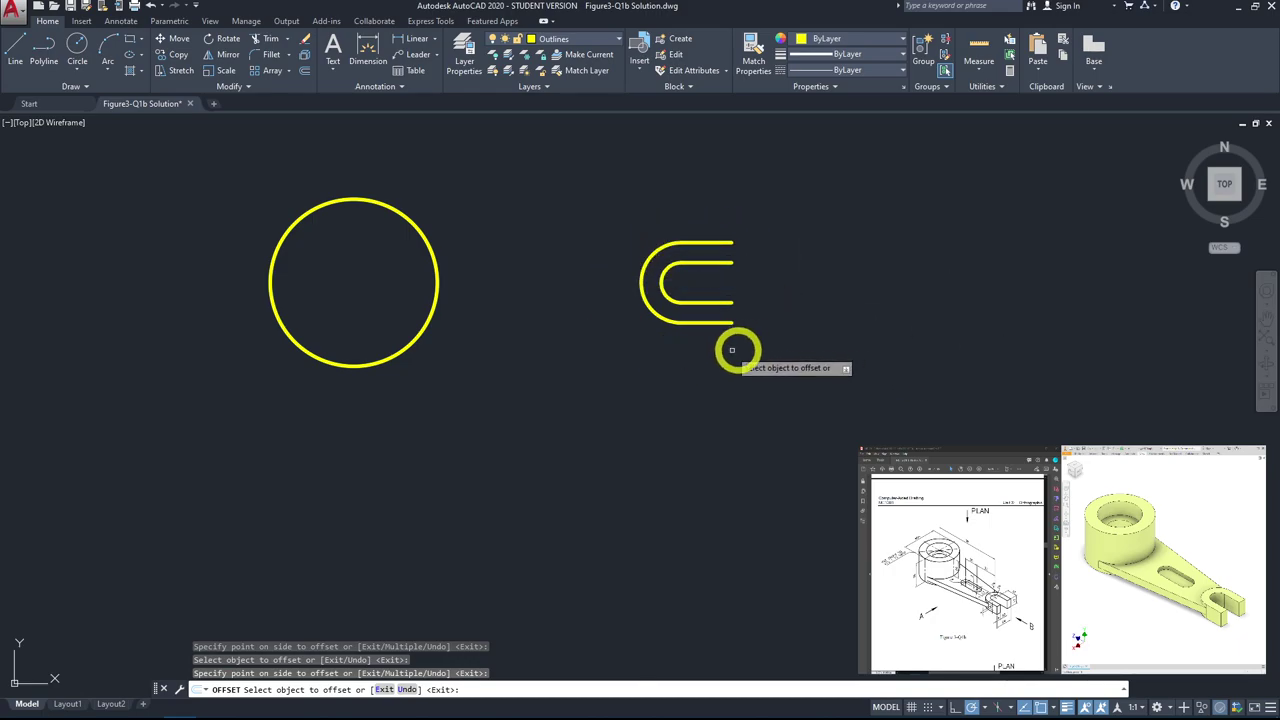
{"action": "key", "text": "Escape"}
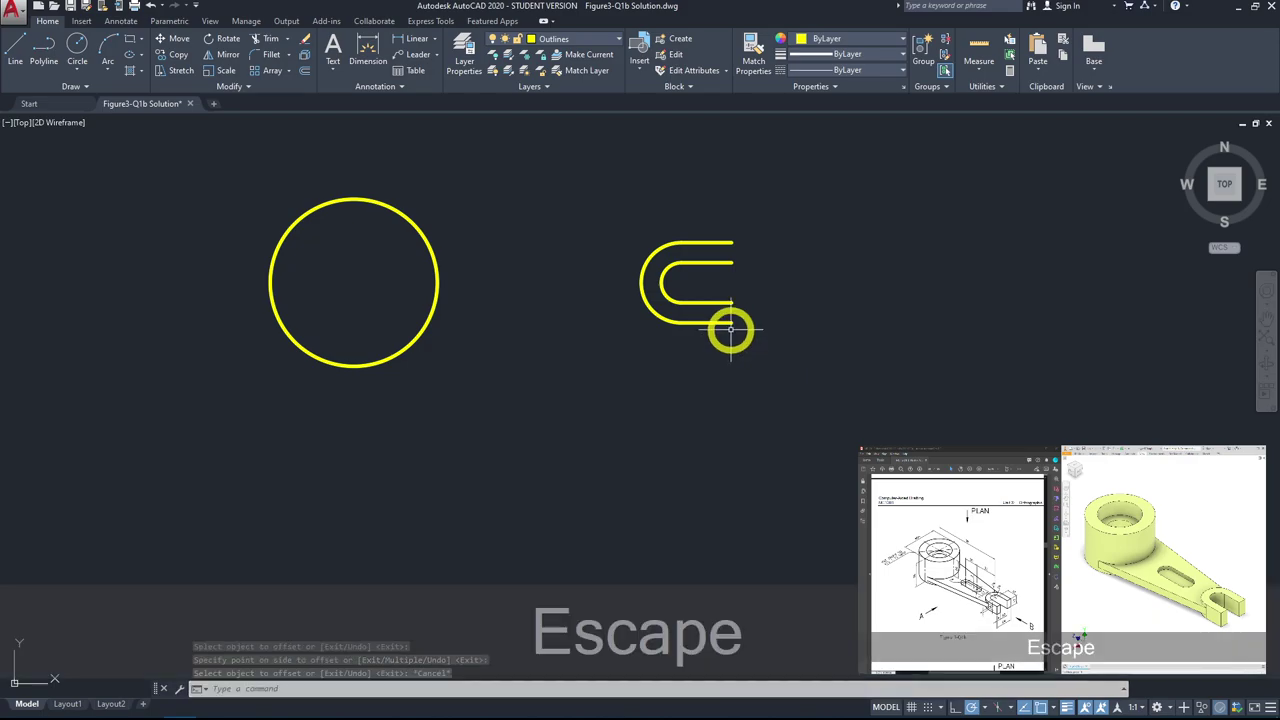
Step: Close both prongs of the slotted end with short vertical lines joining the outer and inner line endpoints
{"action": "left_click", "coordinate": [17, 58]}
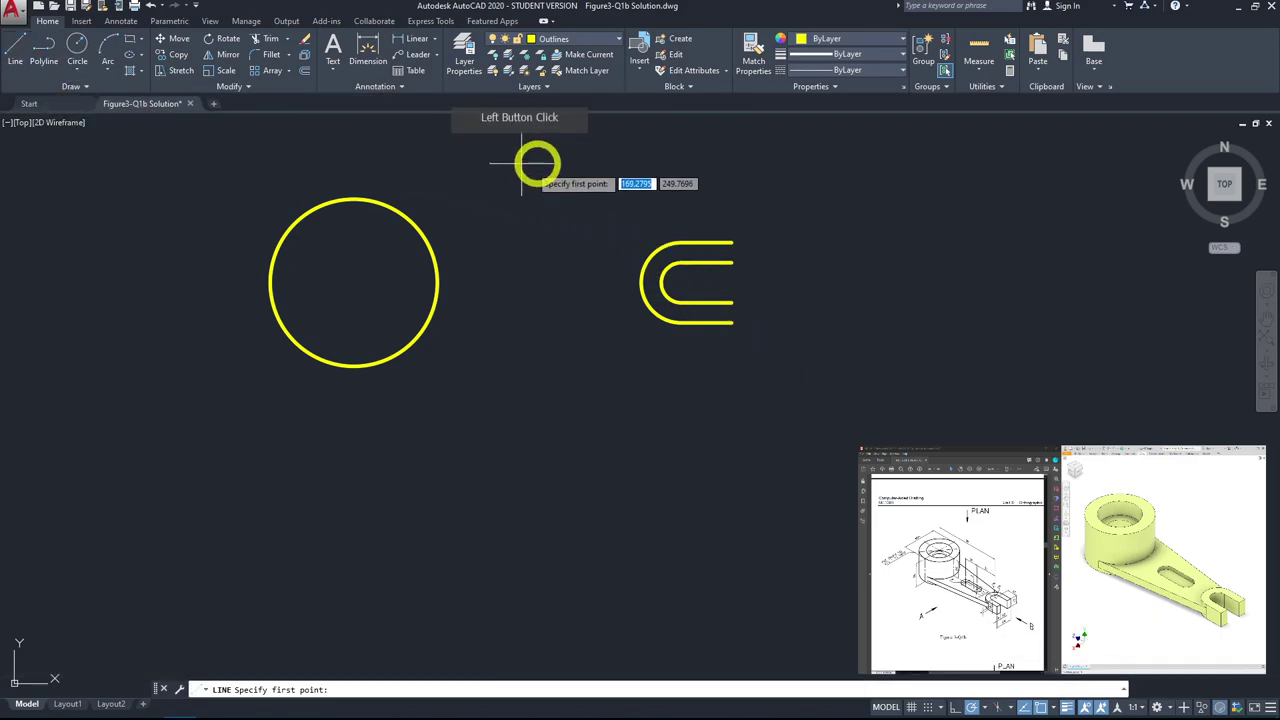
{"action": "left_click", "coordinate": [733, 242]}
{"action": "left_click", "coordinate": [733, 262]}
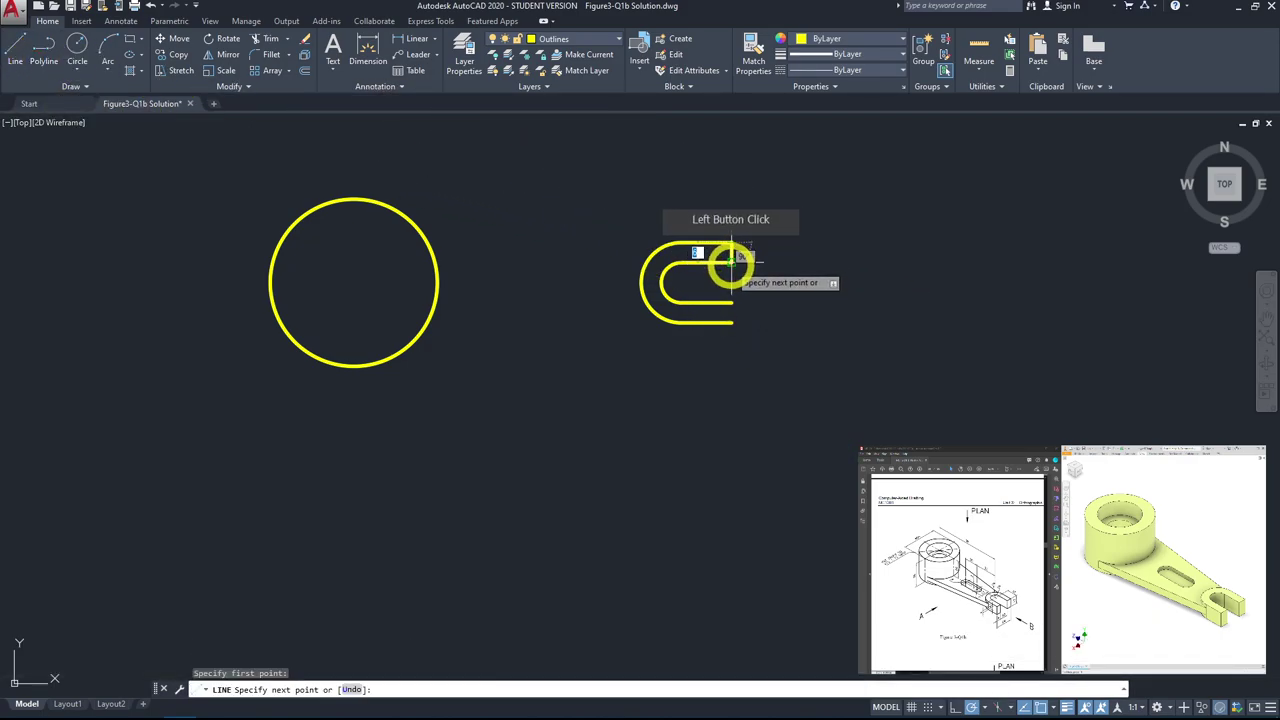
{"action": "key", "text": "Escape"}
{"action": "key", "text": "space"}
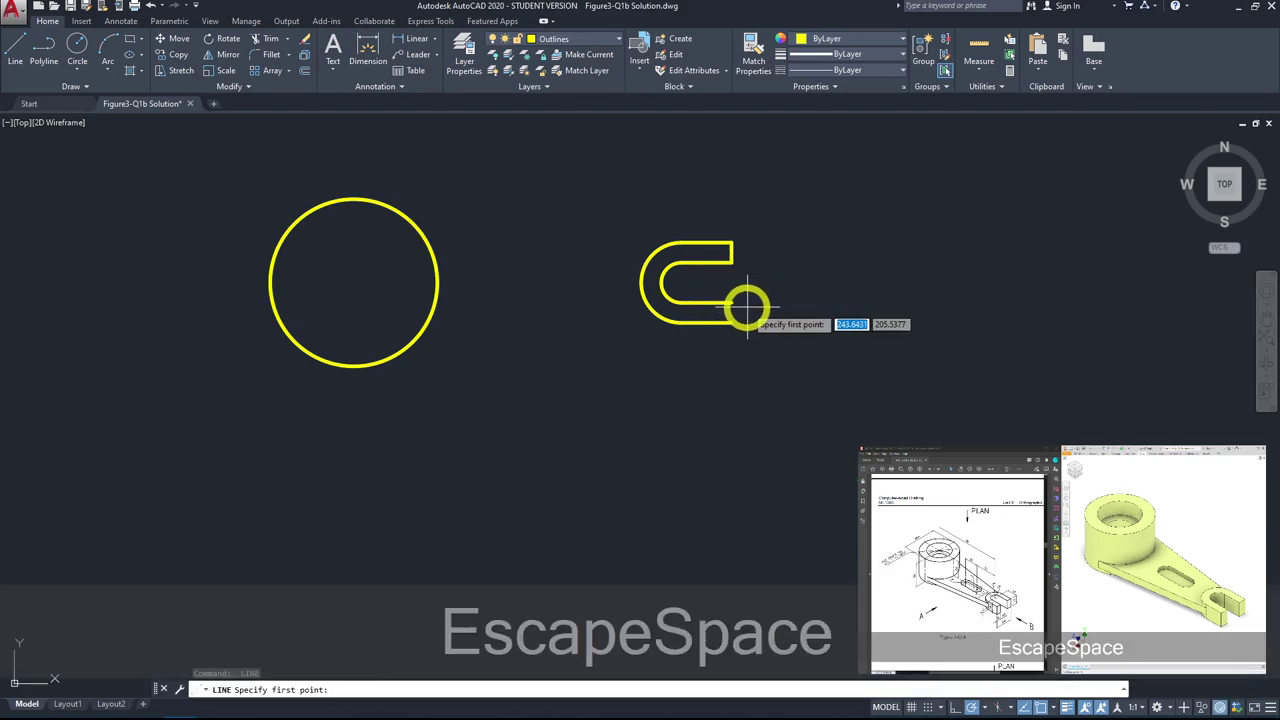
{"action": "left_click", "coordinate": [733, 302]}
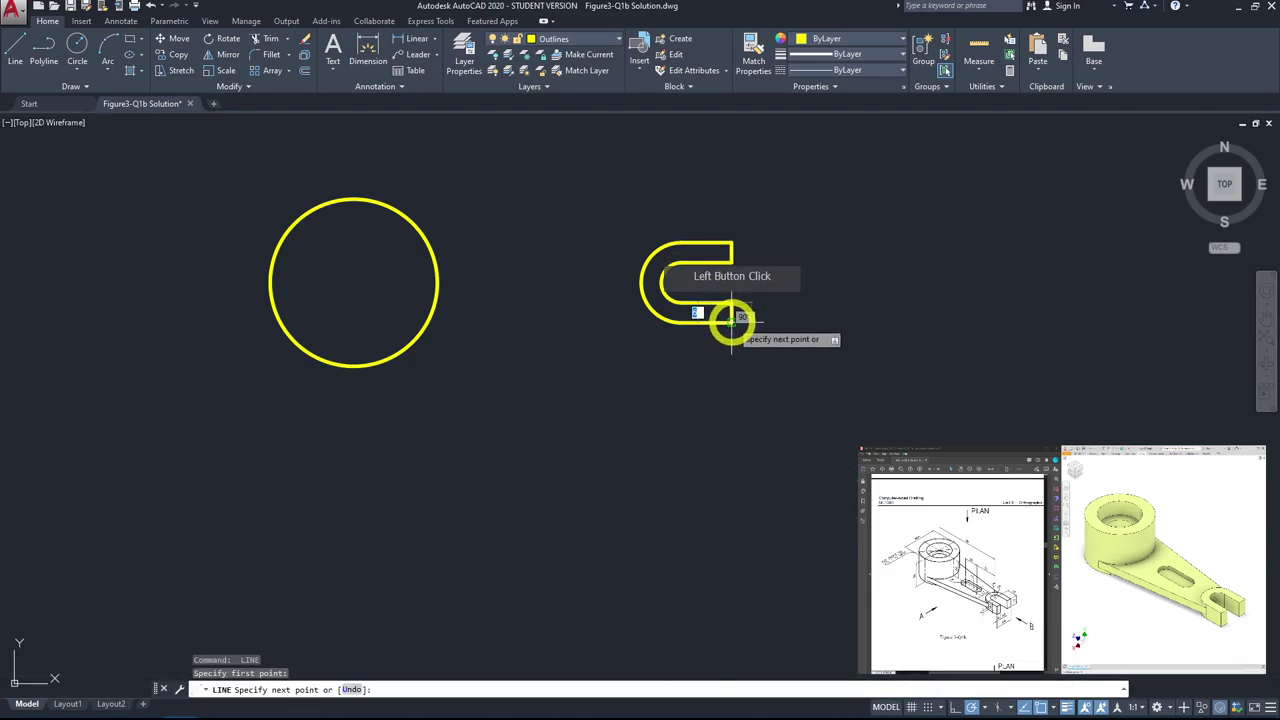
{"action": "left_click", "coordinate": [733, 322]}
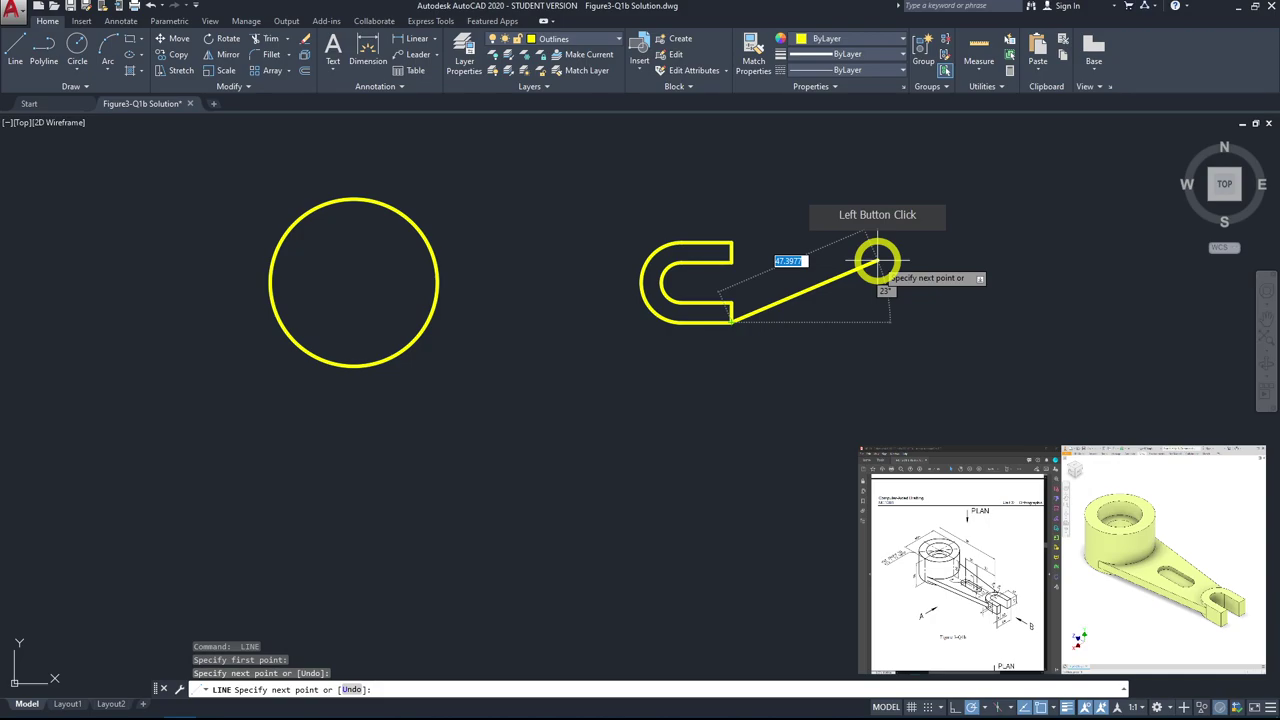
{"action": "key", "text": "Escape"}
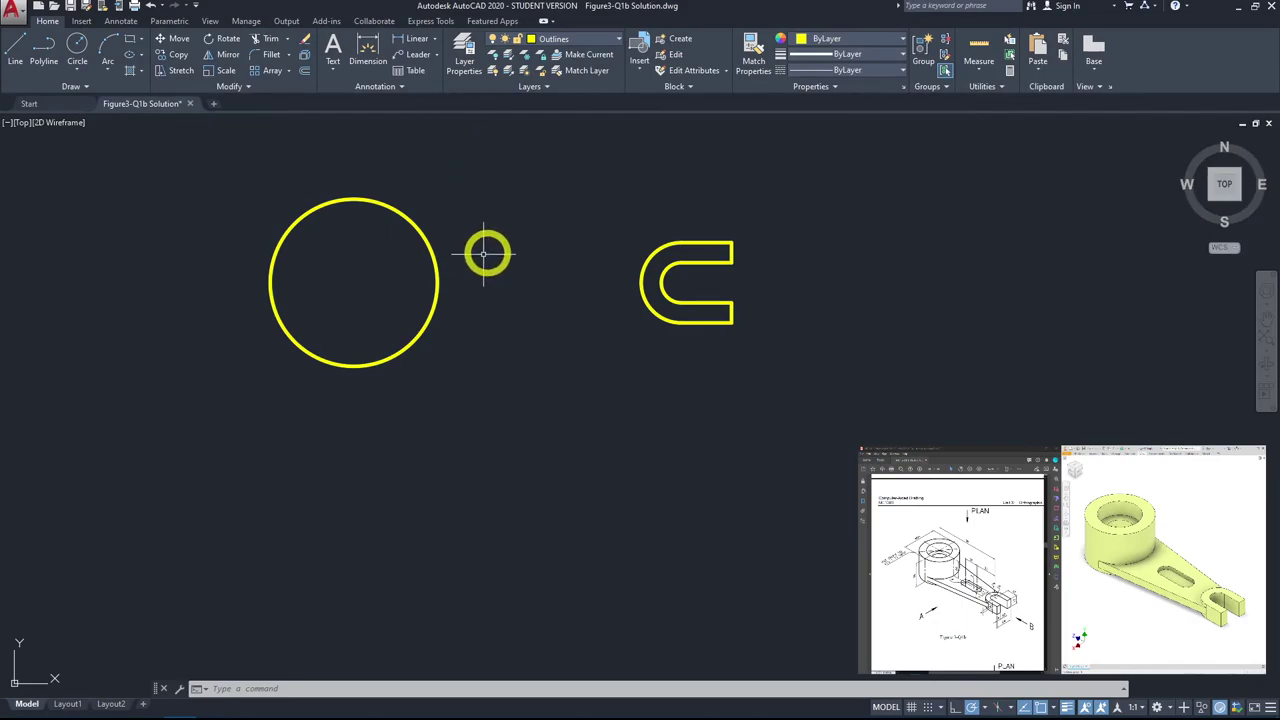
Step: Draw a line from the slotted end's lower arc endpoint tangent to the underside of the large circle
{"action": "left_click", "coordinate": [16, 50]}
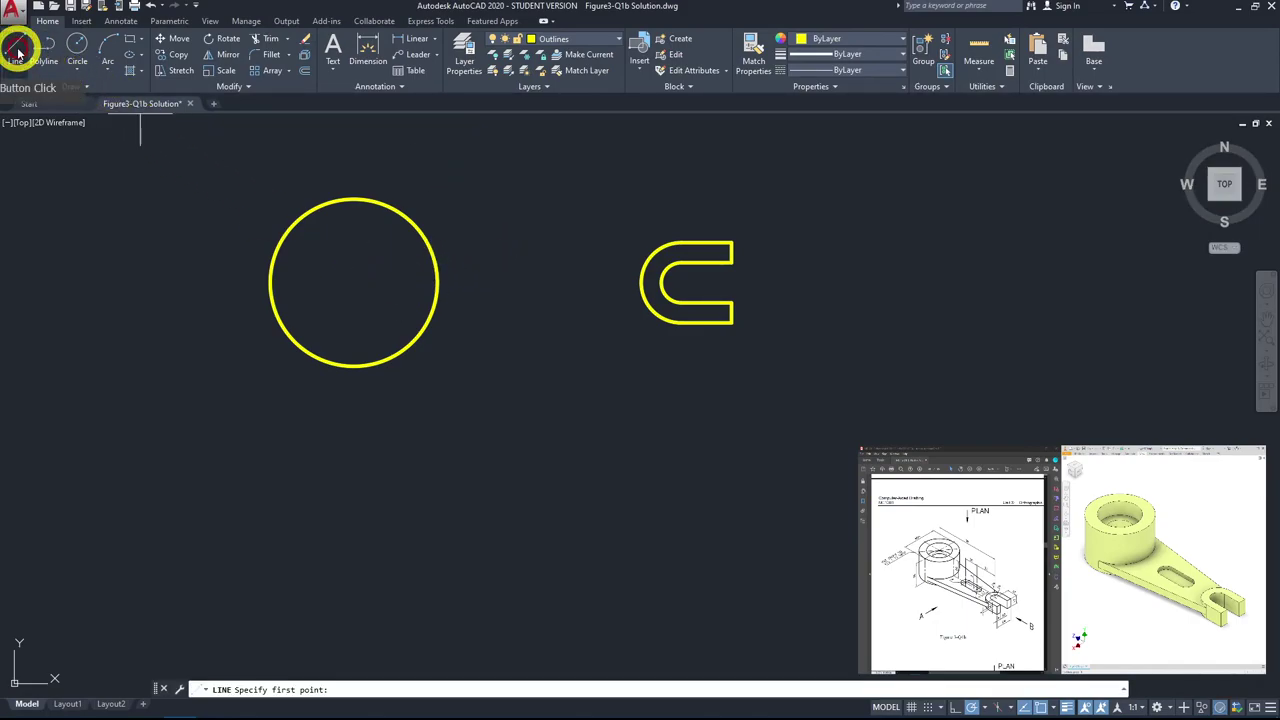
{"action": "left_click", "coordinate": [681, 321]}
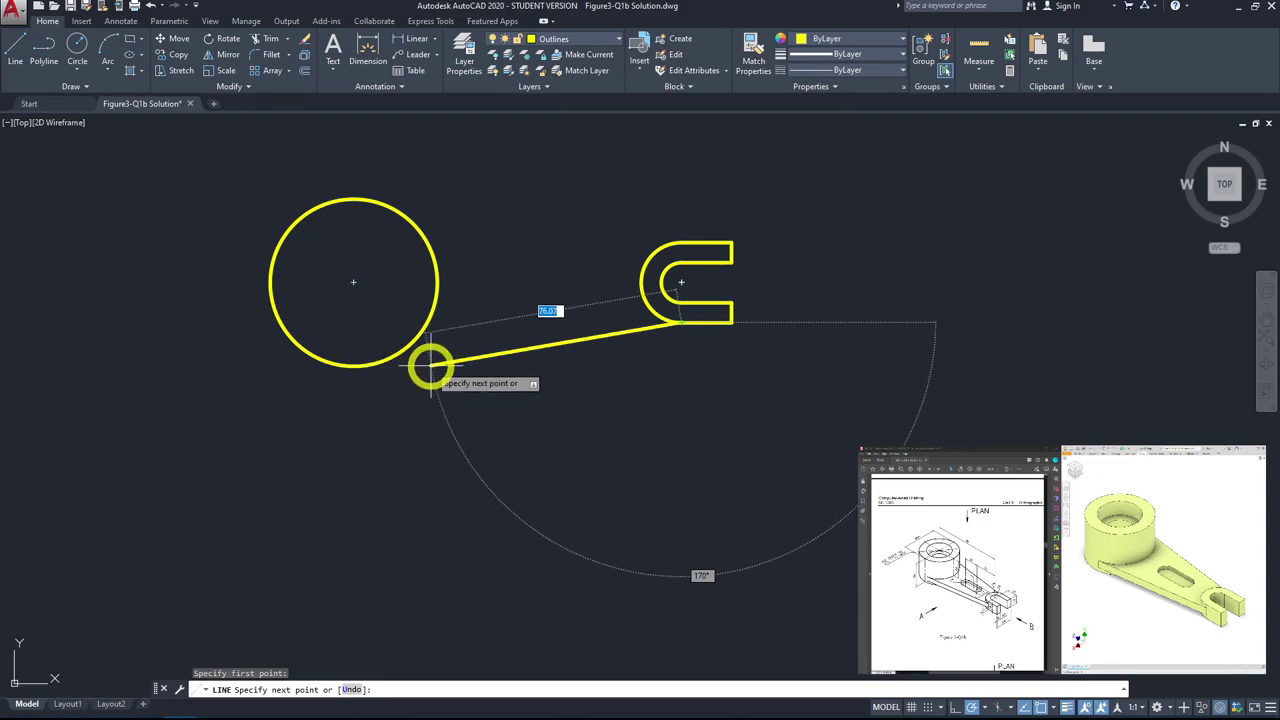
{"action": "key", "text": "shift"}
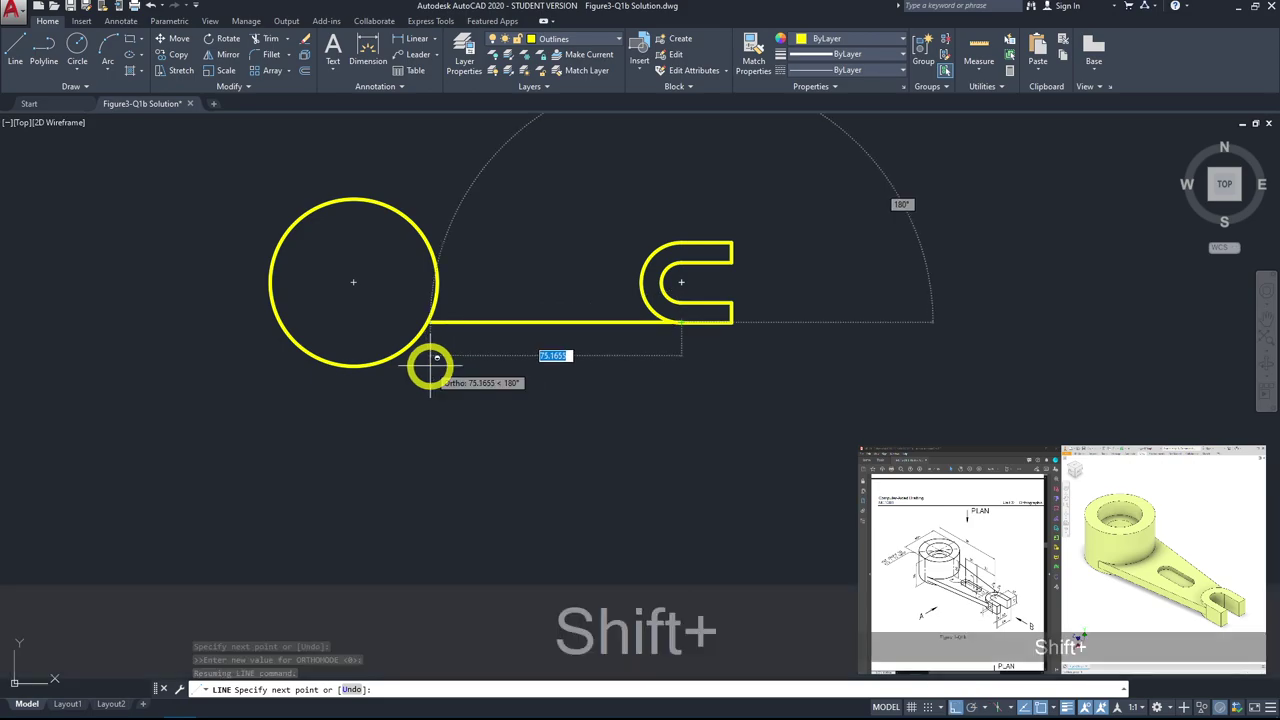
{"action": "right_click", "coordinate": [431, 366], "text": "shift"}
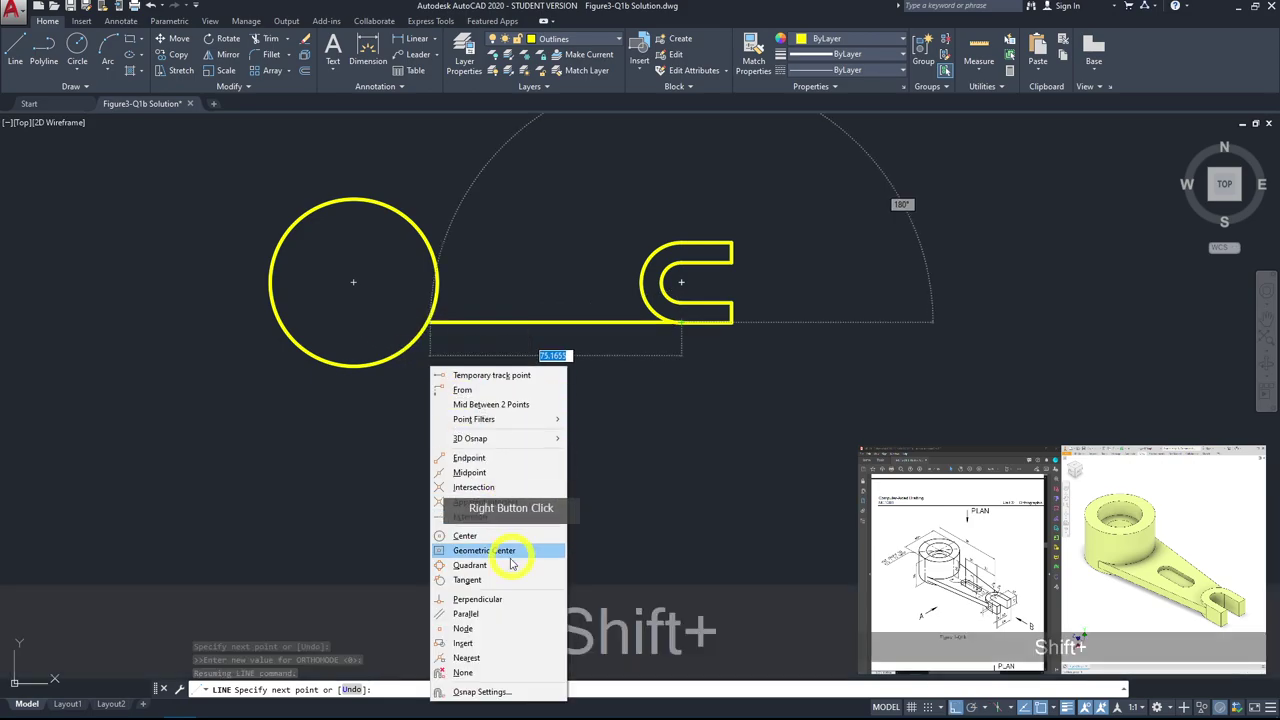
{"action": "left_click", "coordinate": [484, 582]}
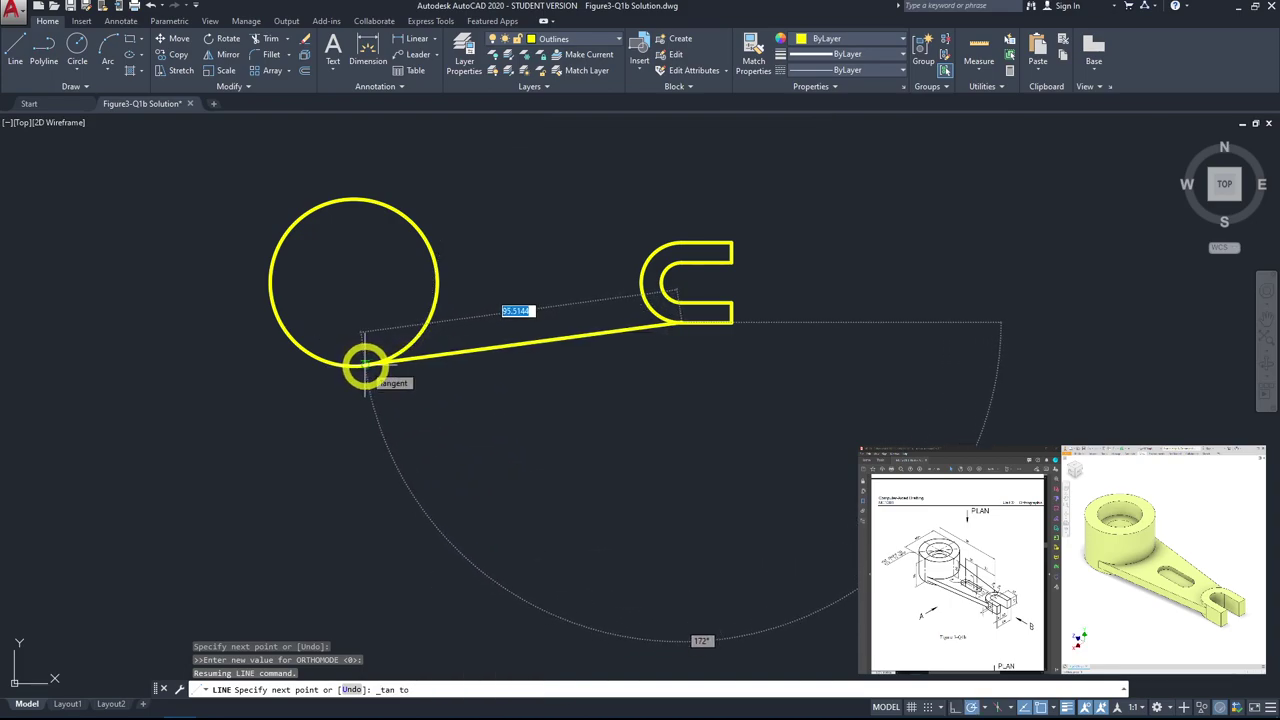
{"action": "left_click", "coordinate": [365, 367]}
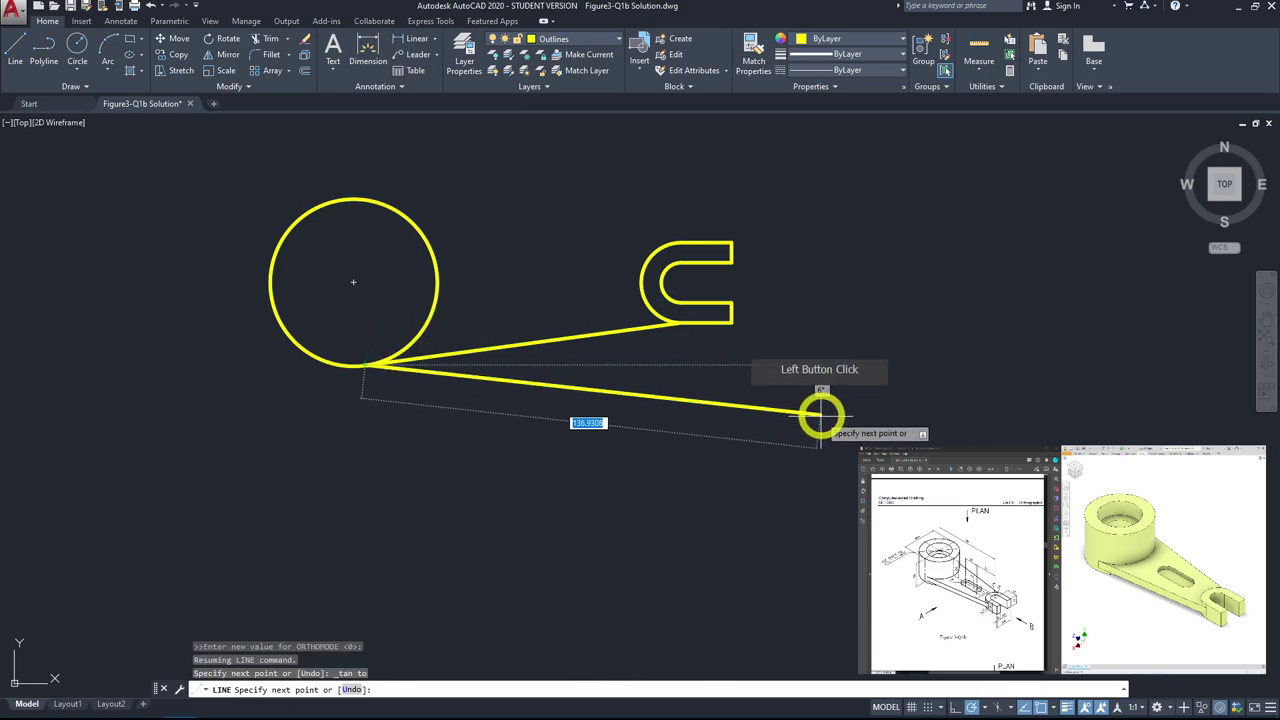
{"action": "key", "text": "Escape"}
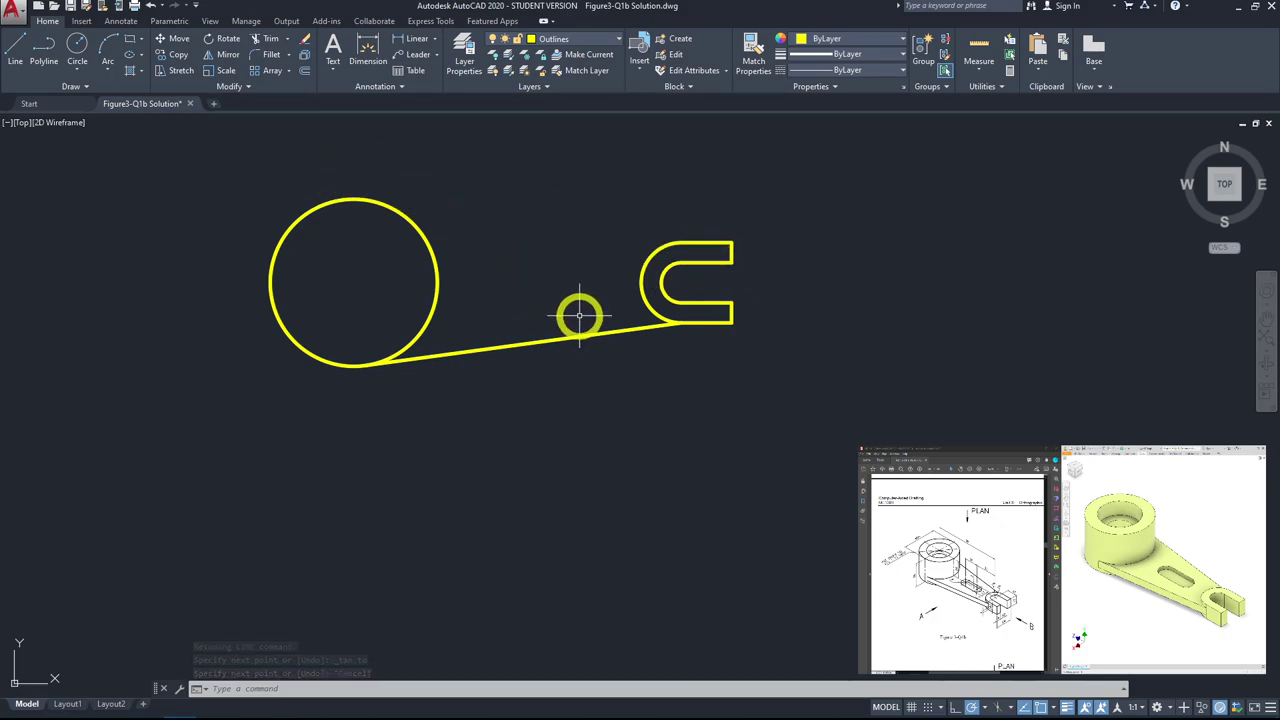
Step: Draw a line from the slotted end's upper arc endpoint tangent to the upper side of the large circle
{"action": "left_click", "coordinate": [14, 57]}
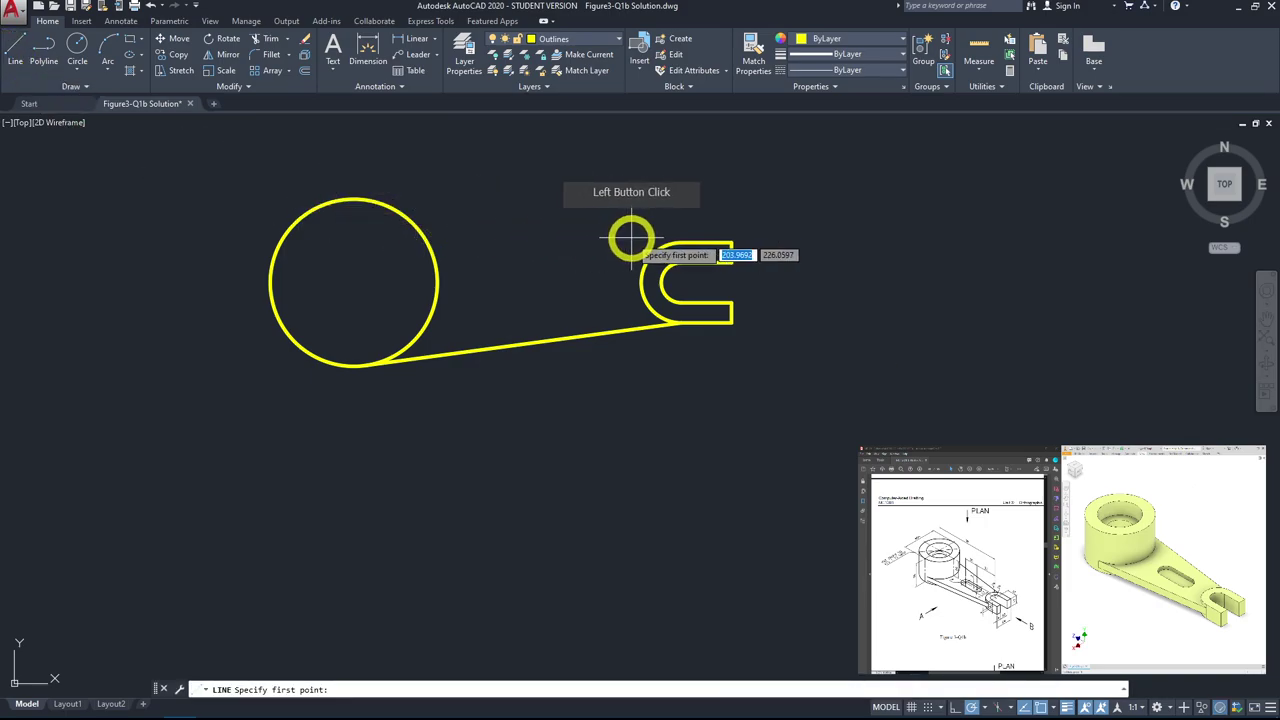
{"action": "left_click", "coordinate": [681, 242]}
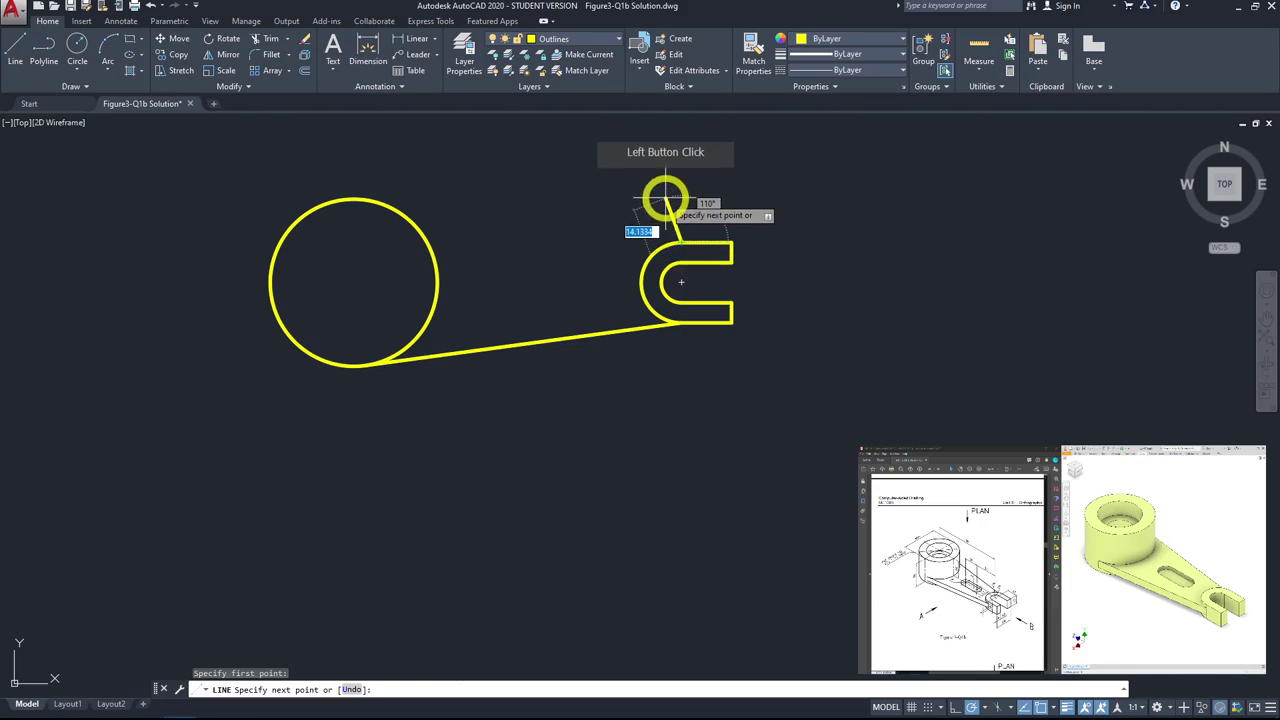
{"action": "key", "text": "shift"}
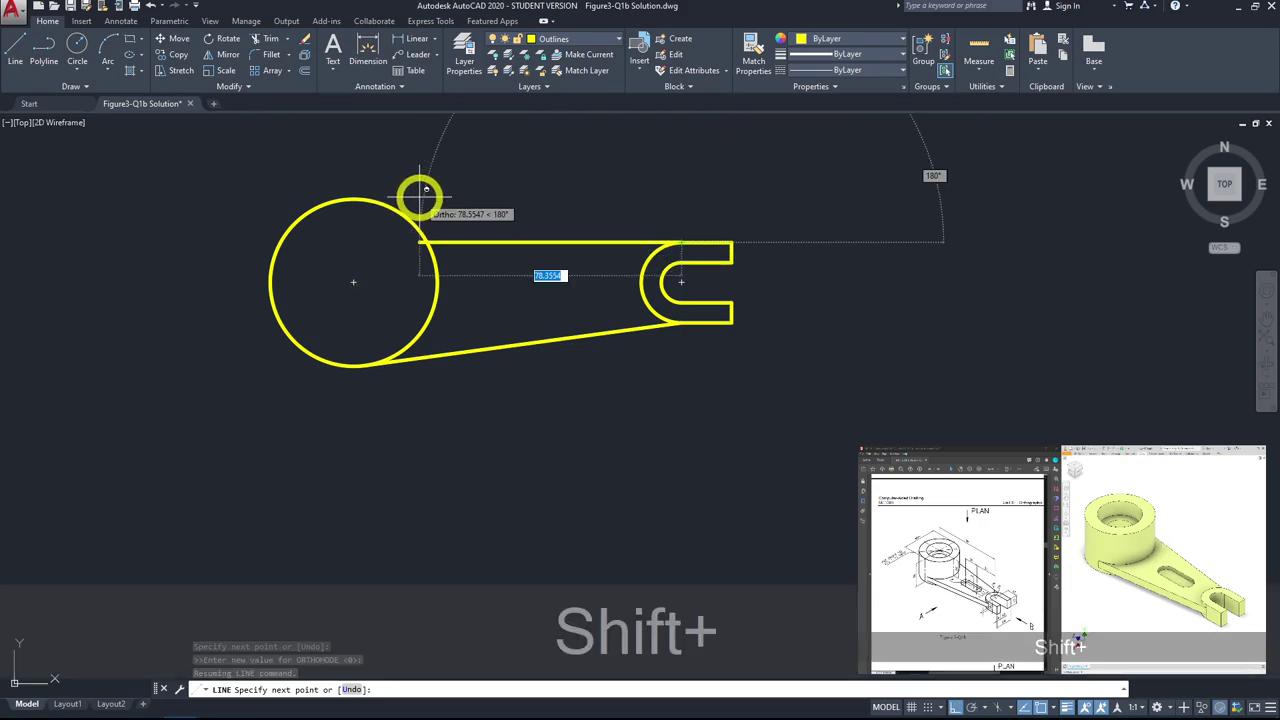
{"action": "right_click", "coordinate": [420, 197], "text": "shift"}
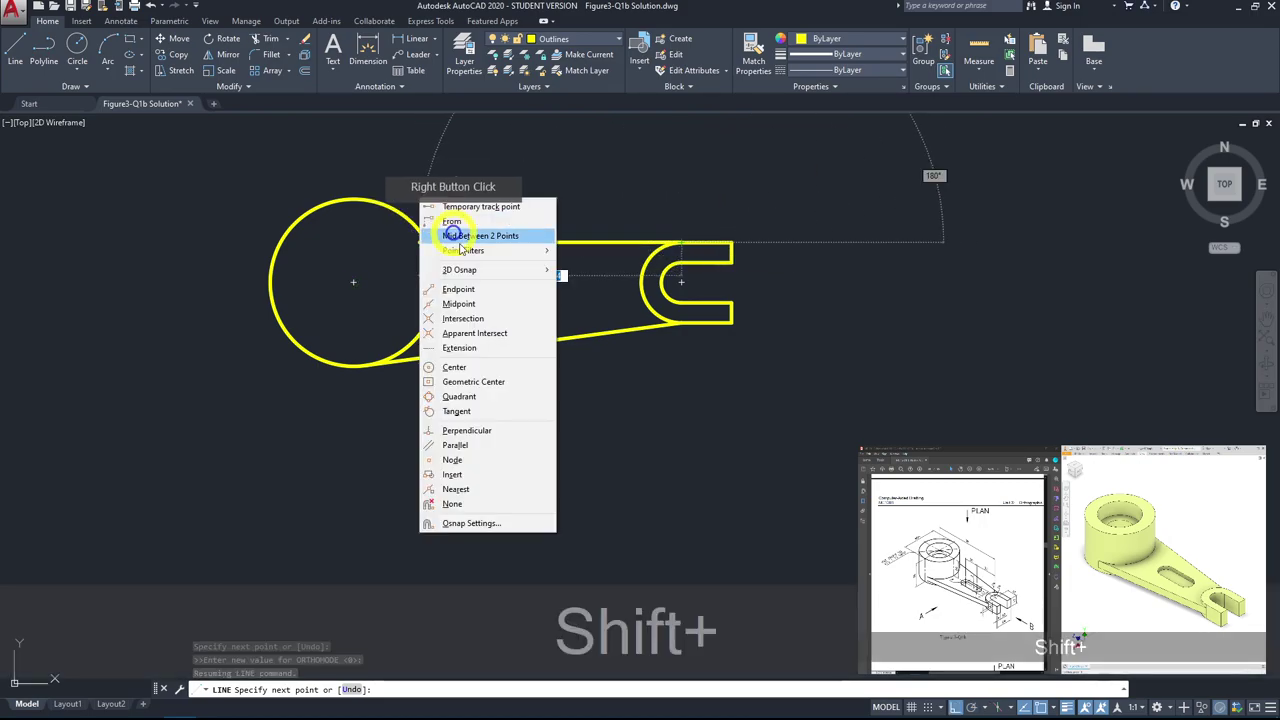
{"action": "left_click", "coordinate": [499, 413]}
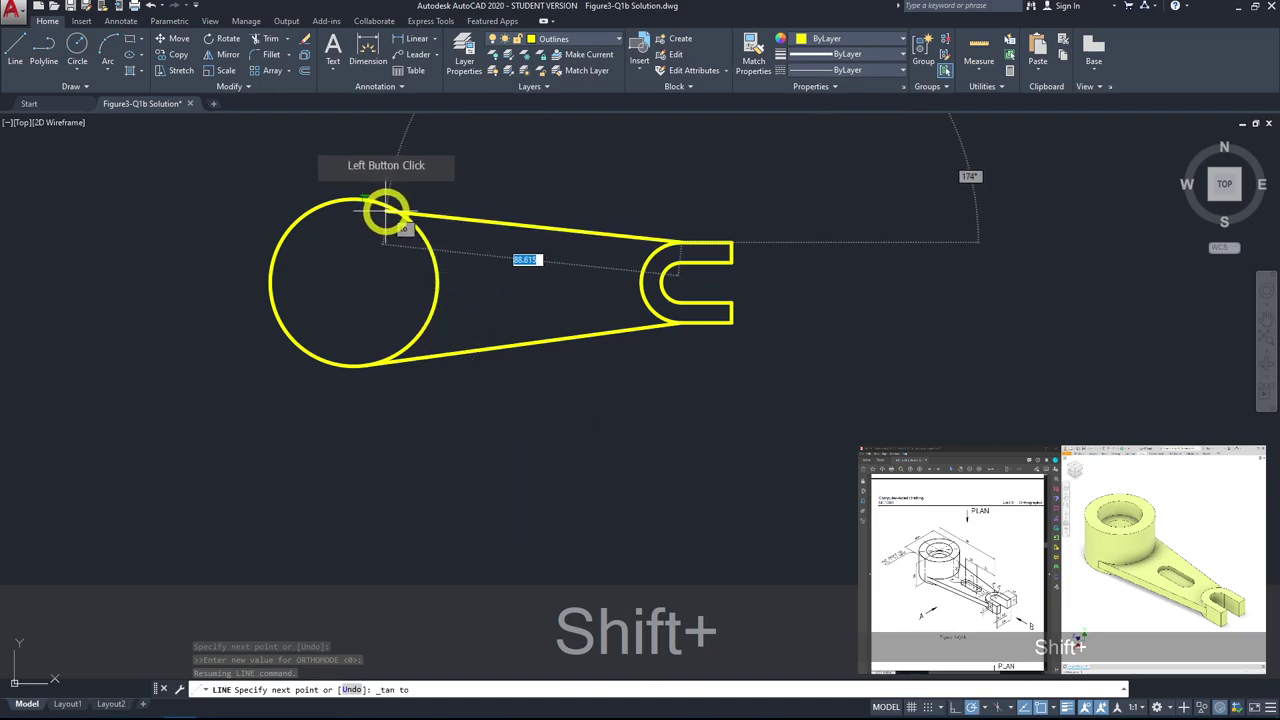
{"action": "left_click", "coordinate": [364, 200]}
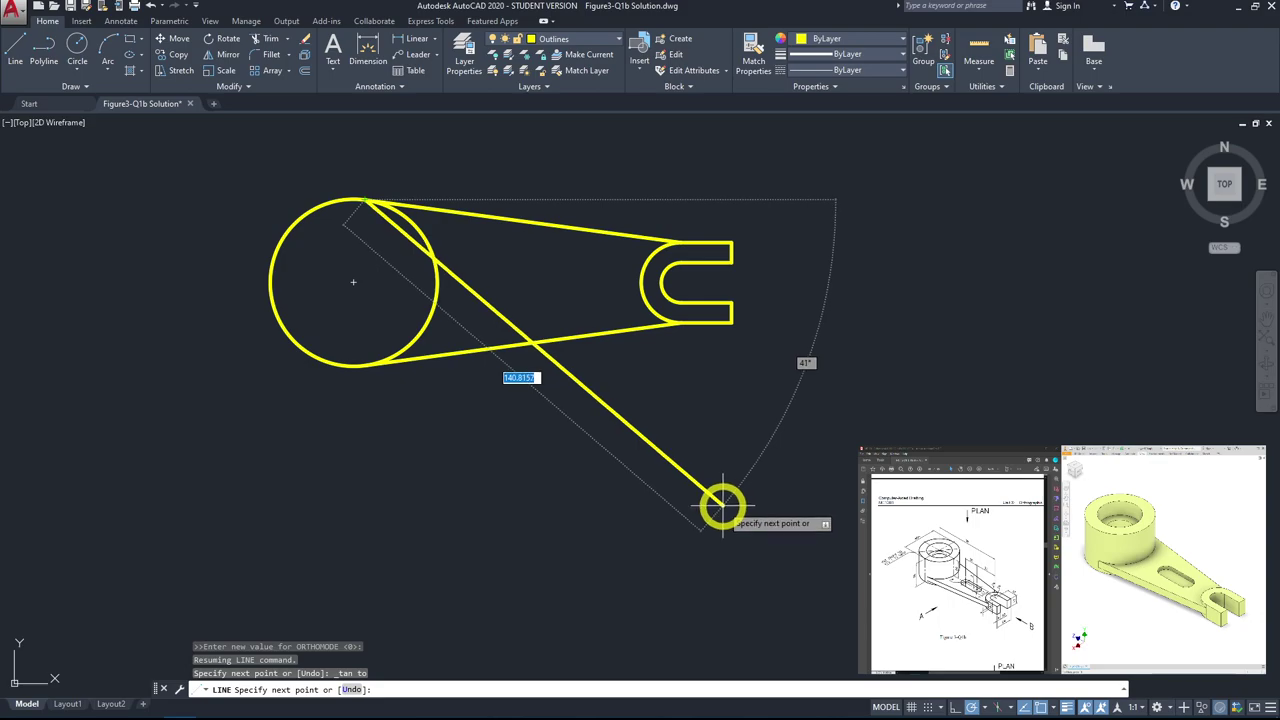
{"action": "key", "text": "Escape"}
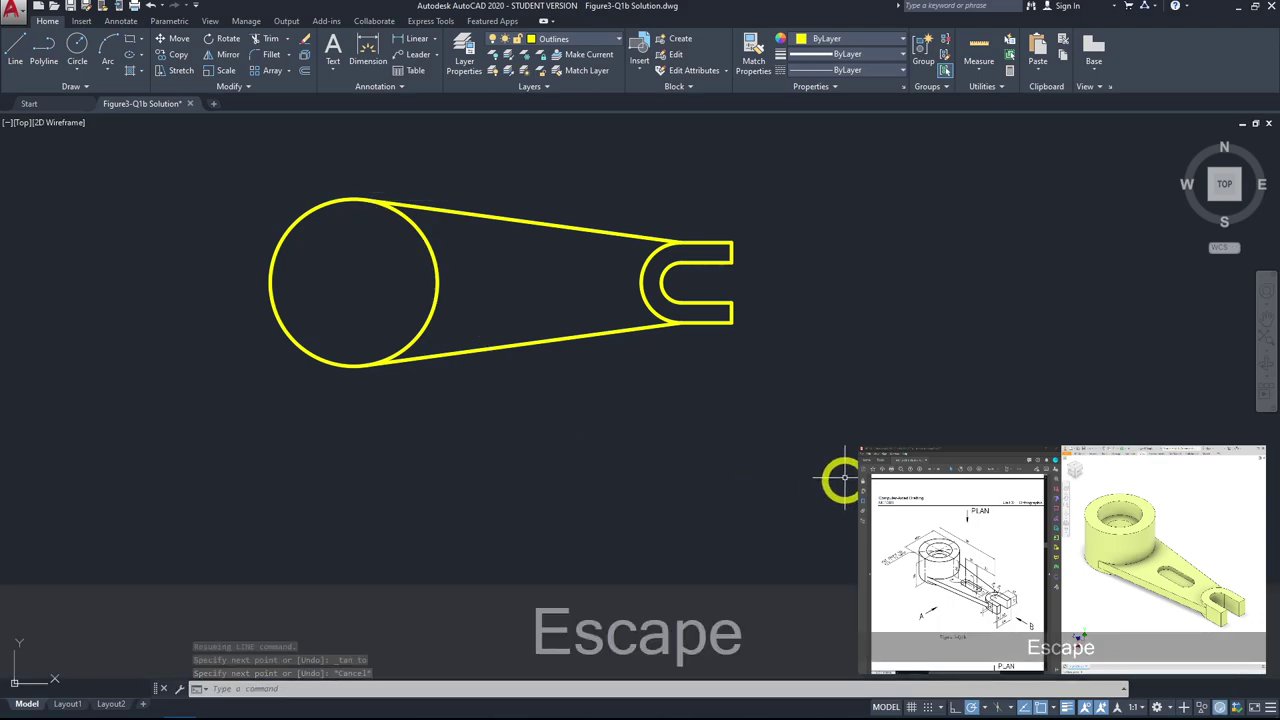
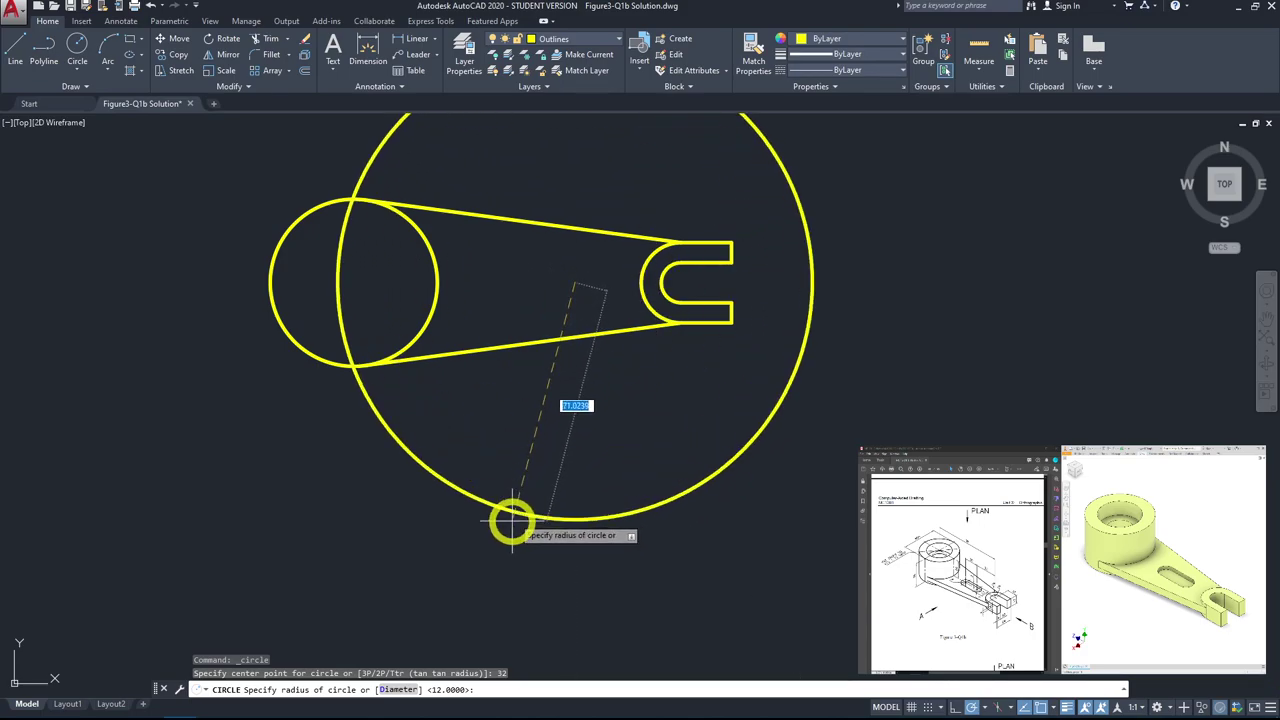
Step: Draw a 12 mm diameter circle inside the arm, centred 32 mm from the slotted end's arc centre towards the boss
{"action": "left_click", "coordinate": [401, 689]}
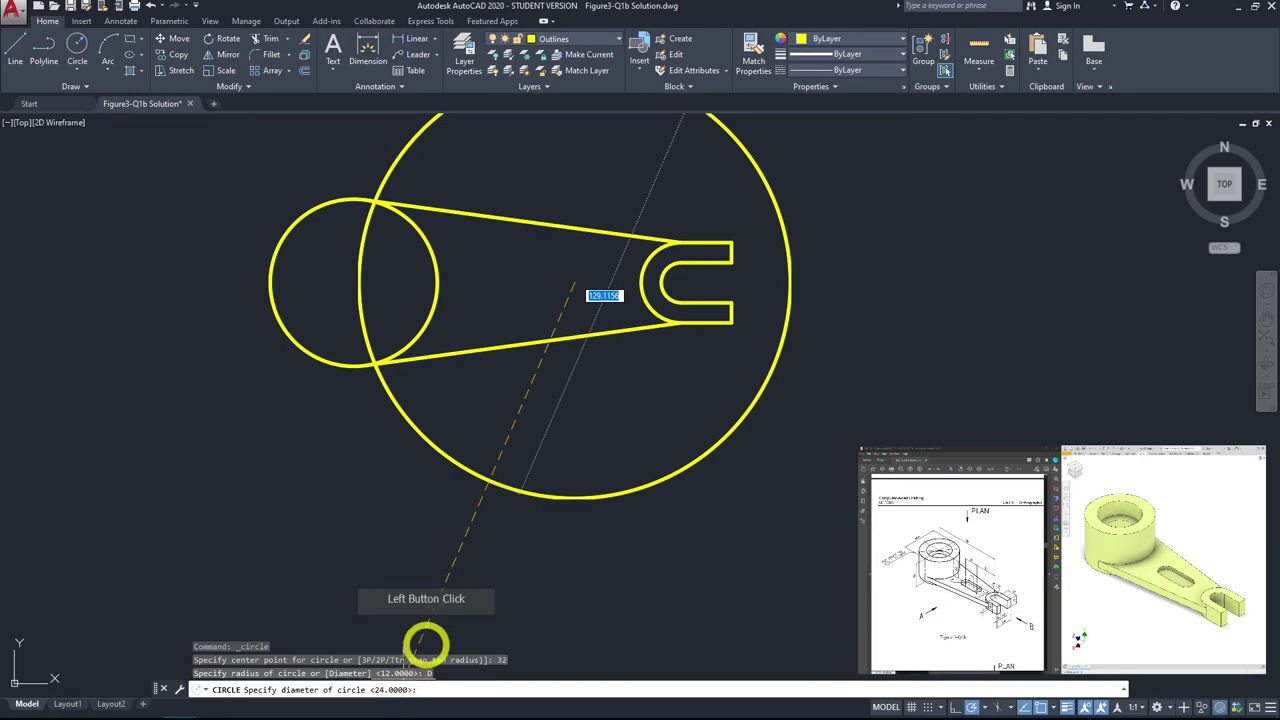
{"action": "type", "text": "12"}
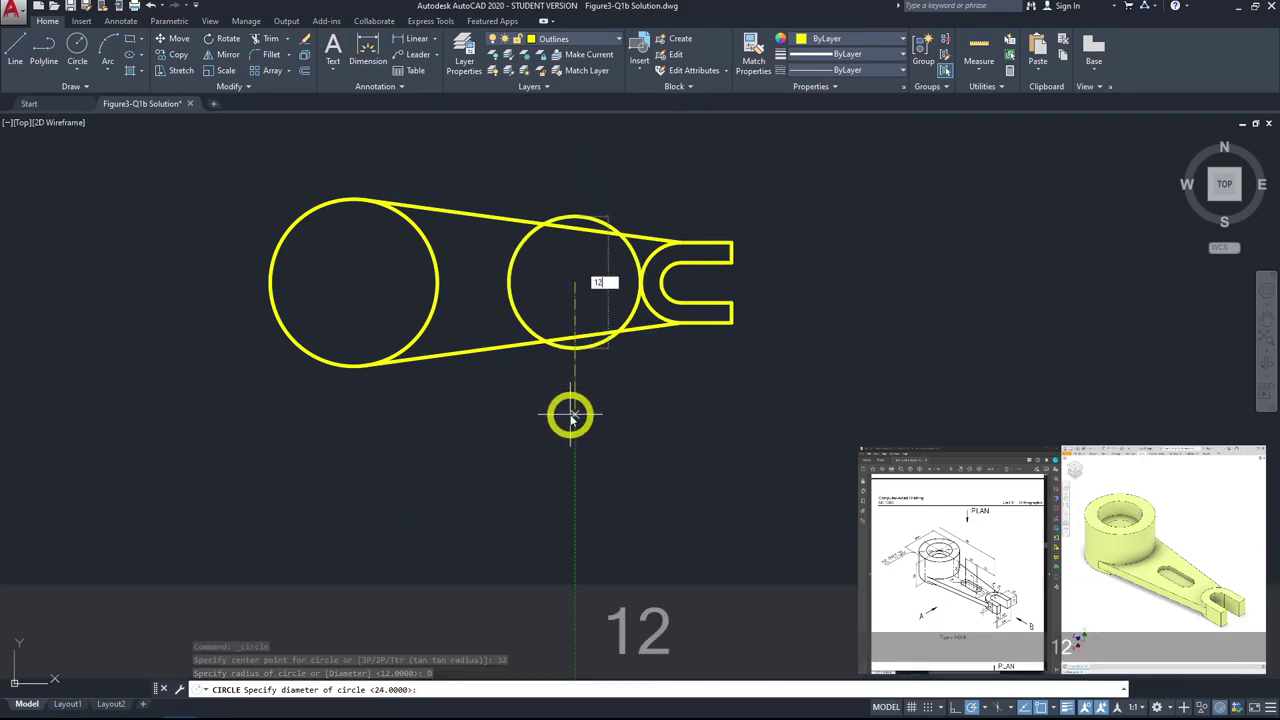
{"action": "key", "text": "Return"}
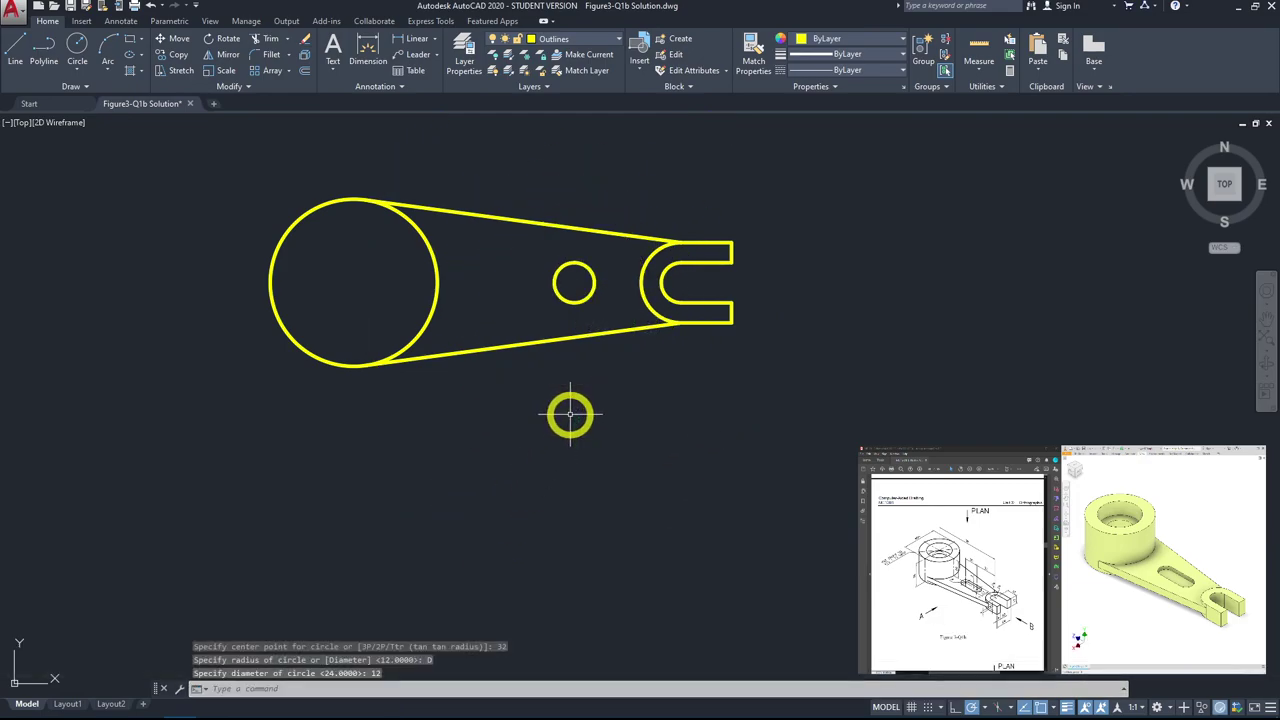
Step: Copy the 12 mm circle 20 mm horizontally towards the large circle, using its centre as base point
{"action": "left_click", "coordinate": [177, 57]}
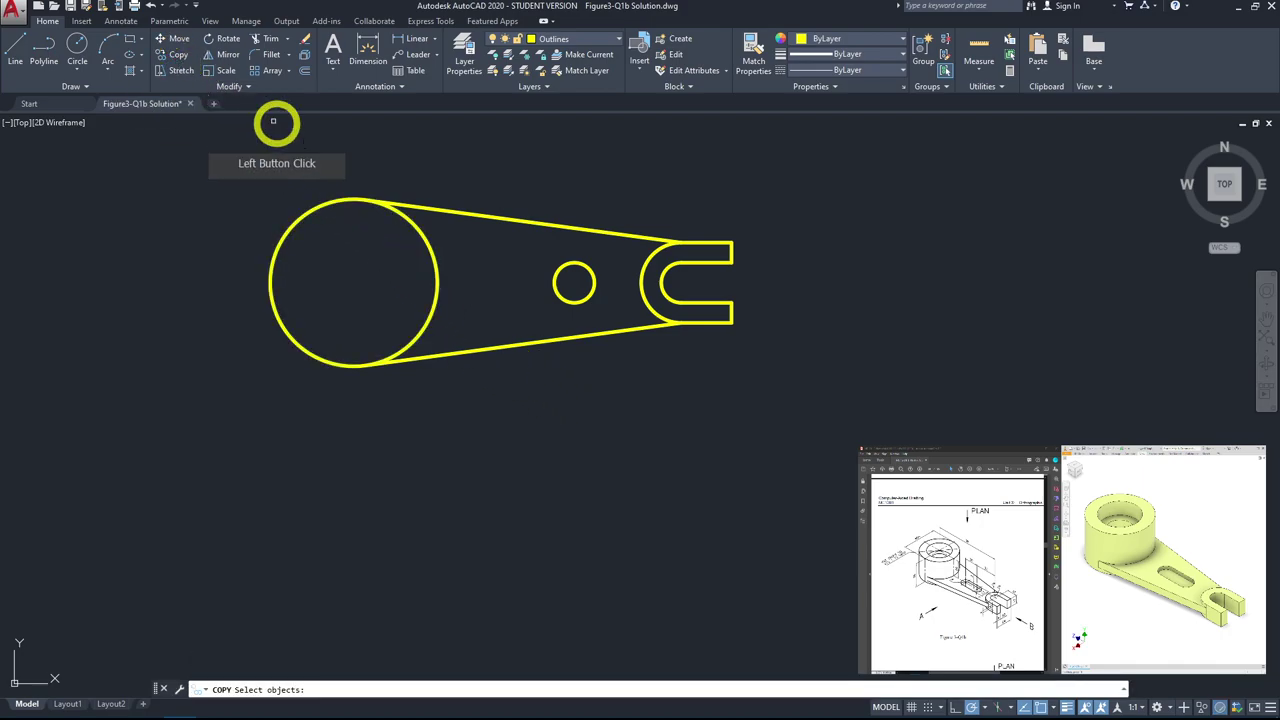
{"action": "left_click", "coordinate": [563, 294]}
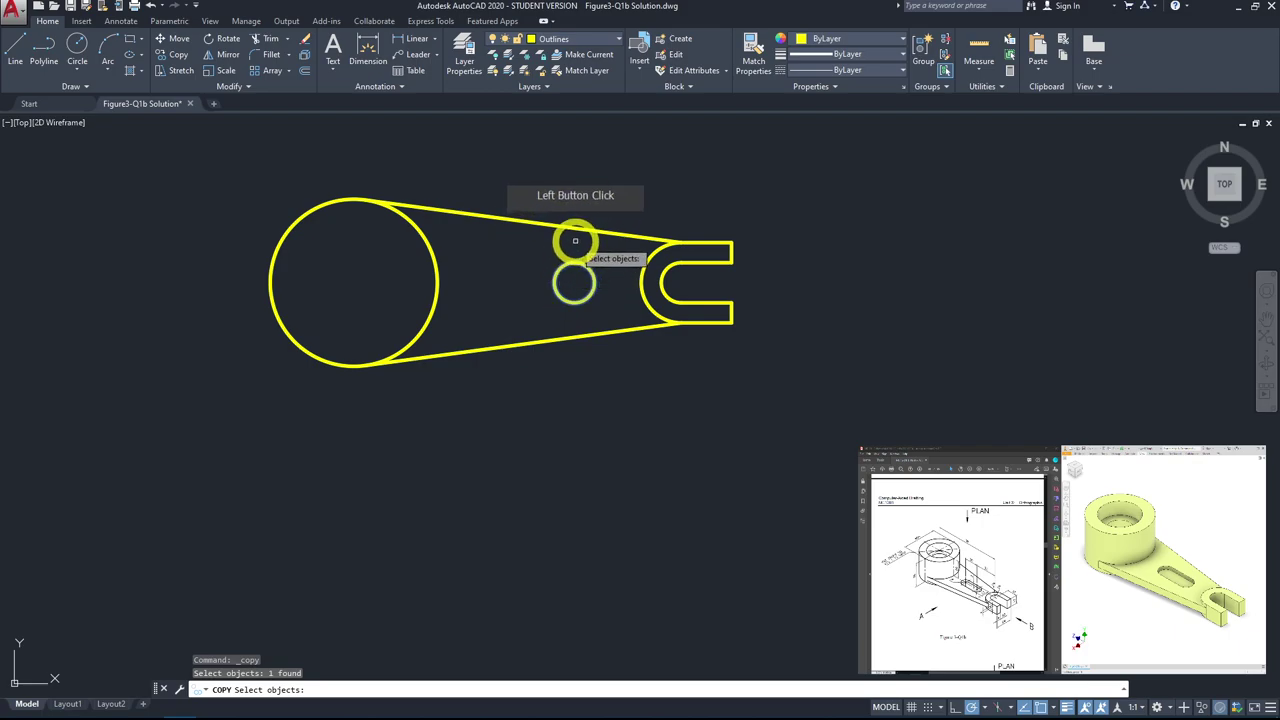
{"action": "key", "text": "space"}
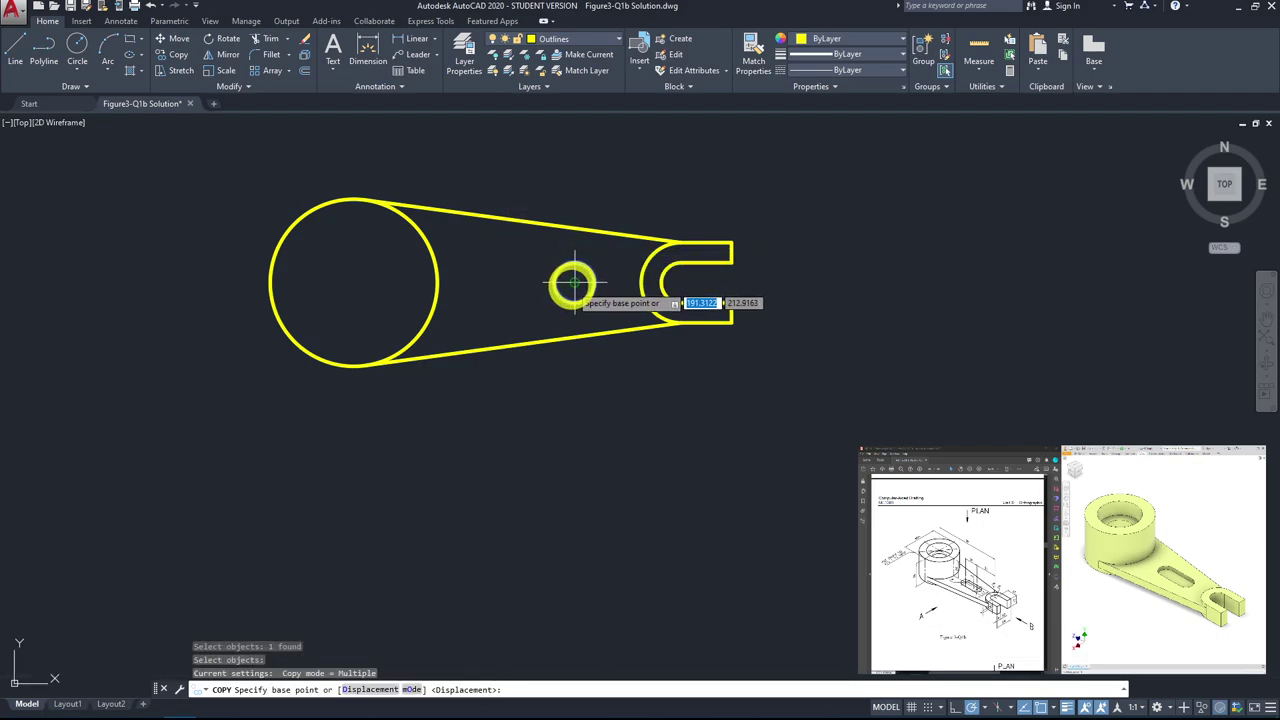
{"action": "left_click", "coordinate": [574, 283]}
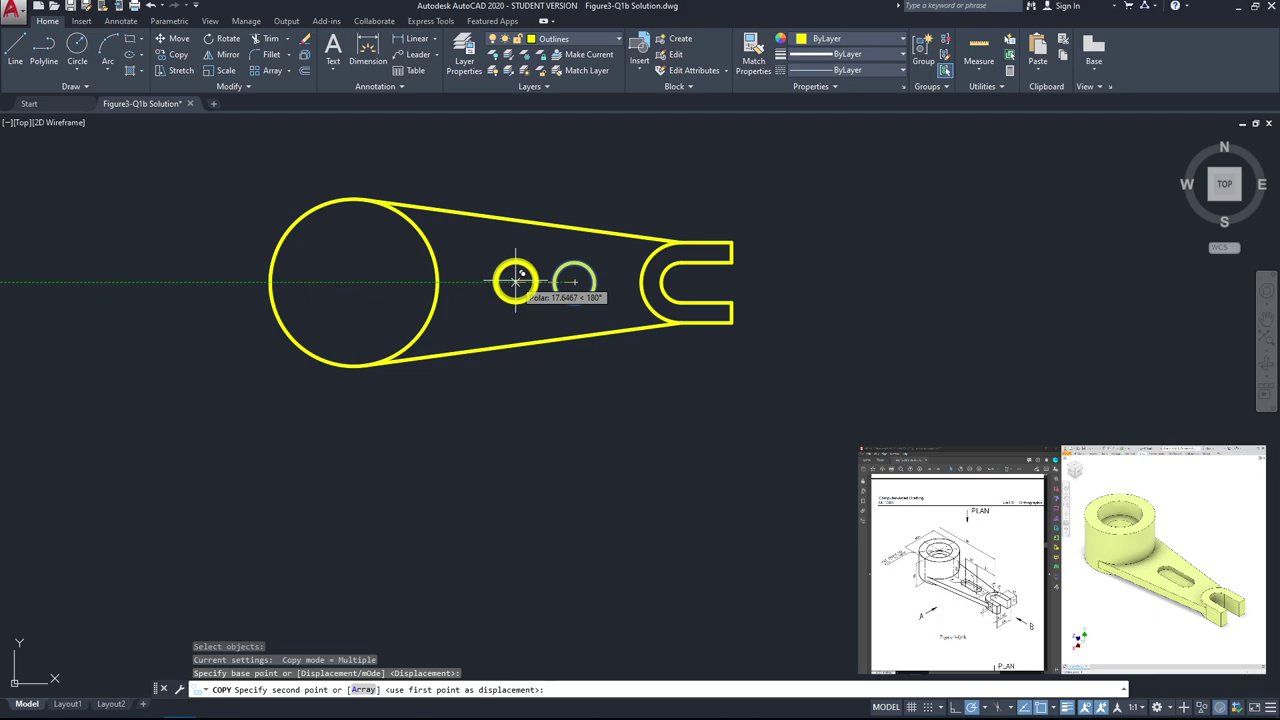
{"action": "type", "text": "20"}
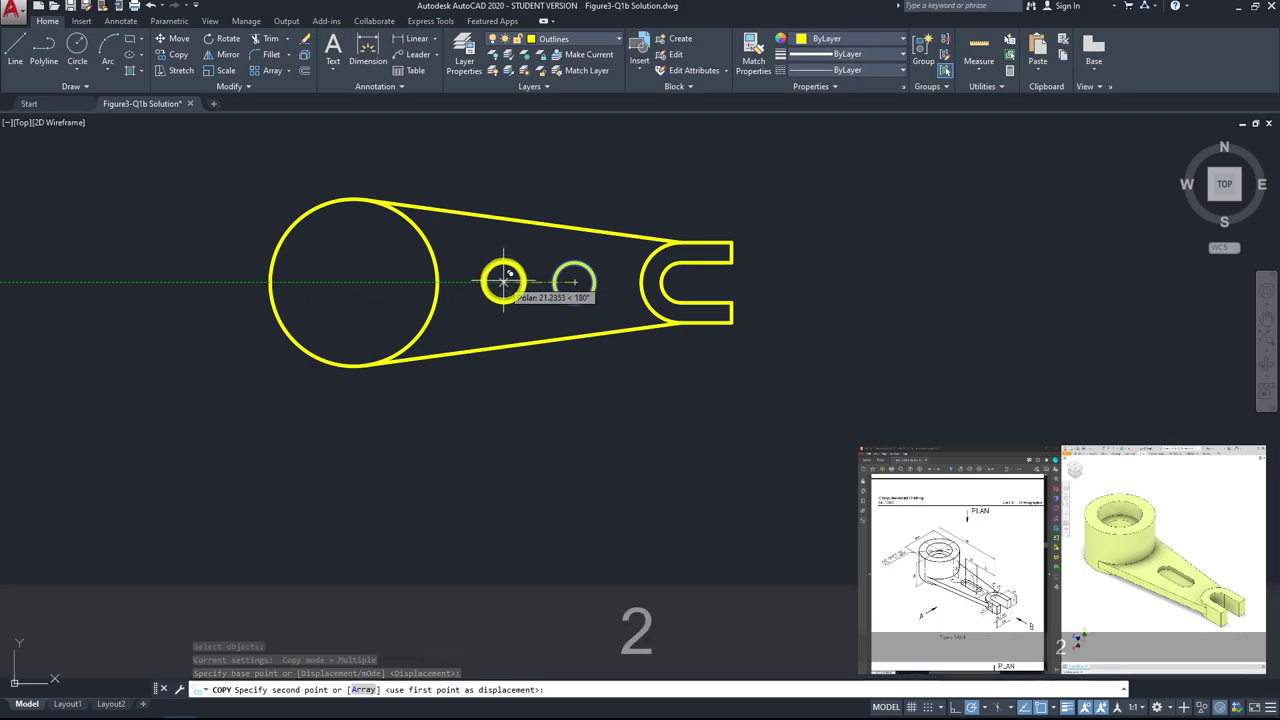
{"action": "key", "text": "Return"}
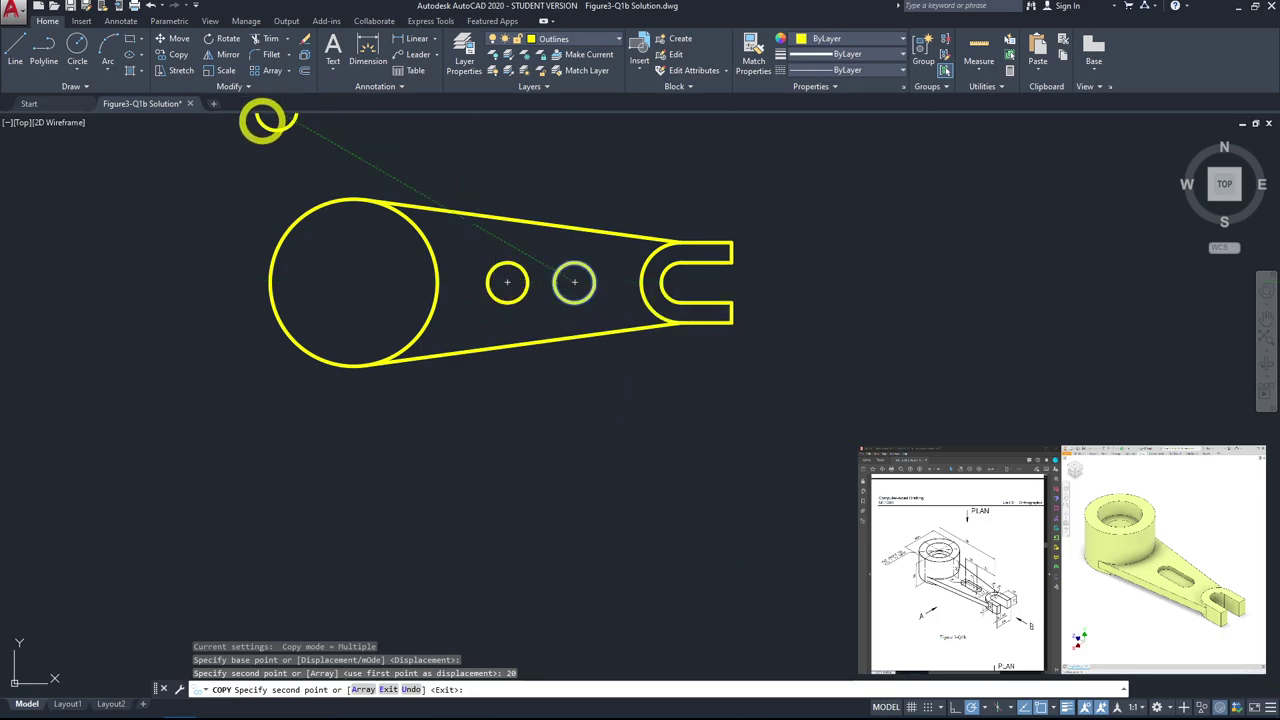
Step: Draw a horizontal line joining the upper quadrants of the two small circles
{"action": "left_click", "coordinate": [15, 50]}
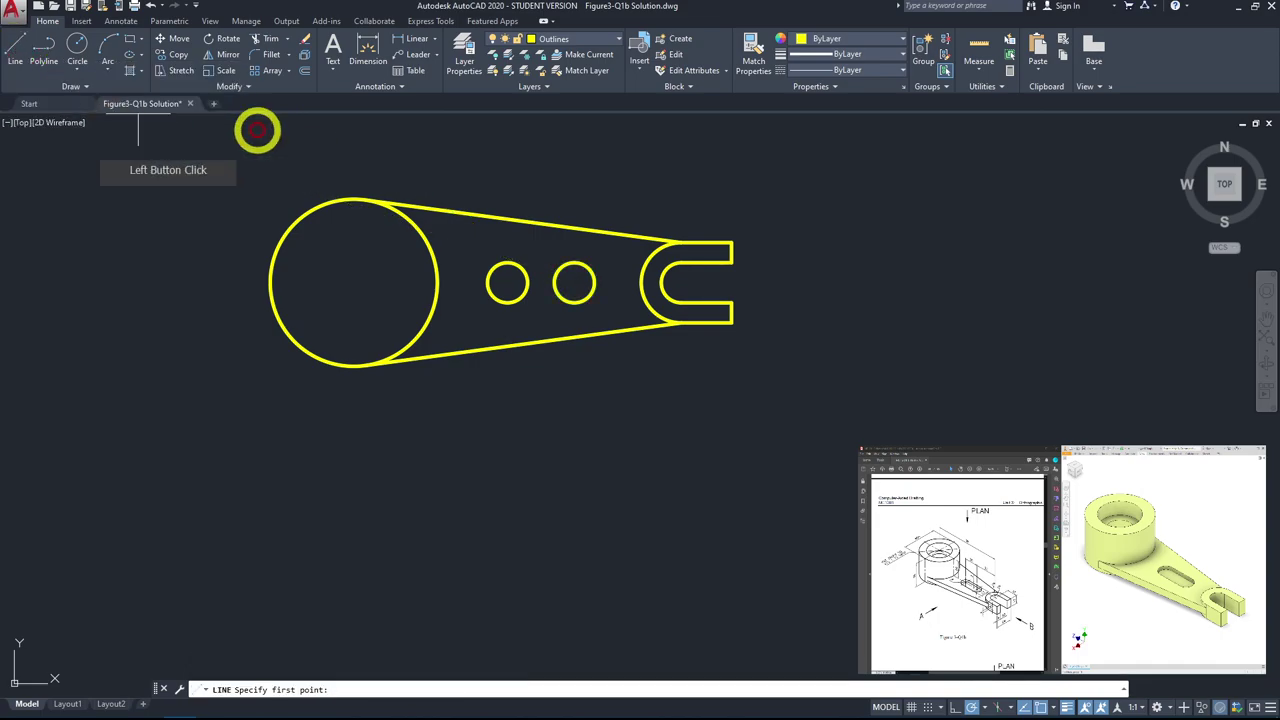
{"action": "right_click", "coordinate": [517, 258], "text": "shift"}
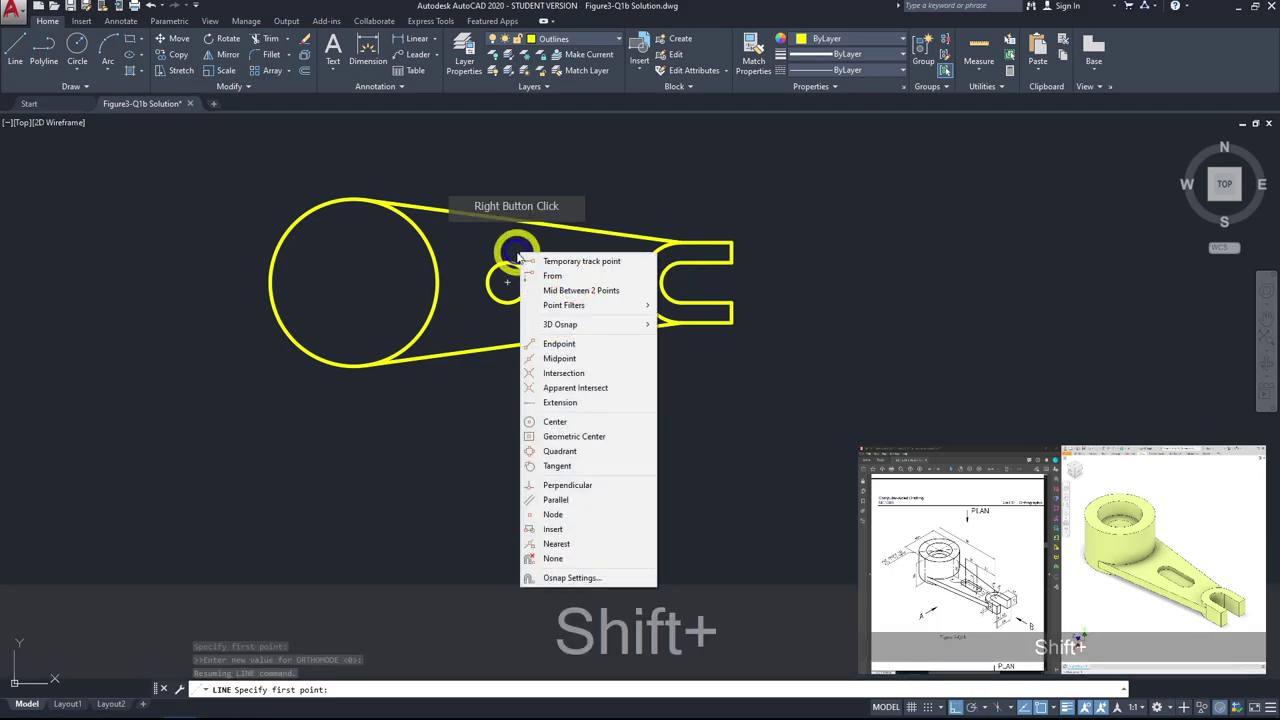
{"action": "left_click", "coordinate": [600, 451]}
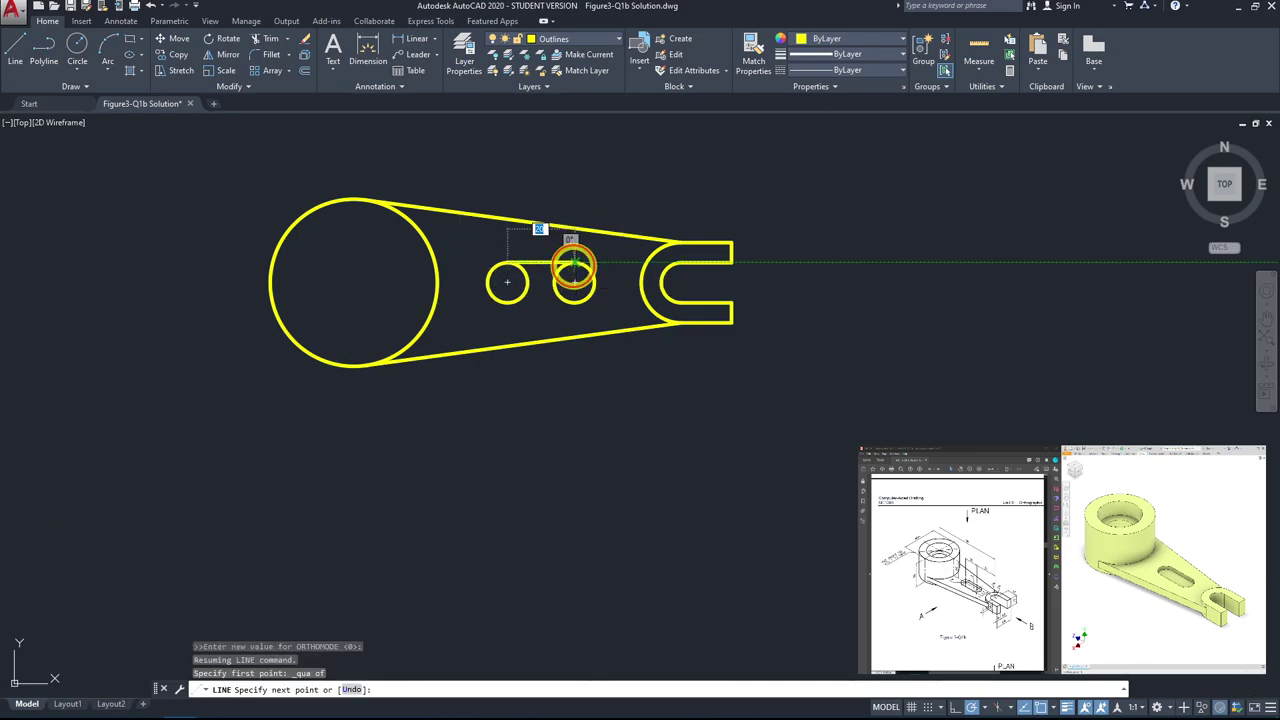
{"action": "left_click", "coordinate": [574, 262]}
{"action": "key", "text": "space"}
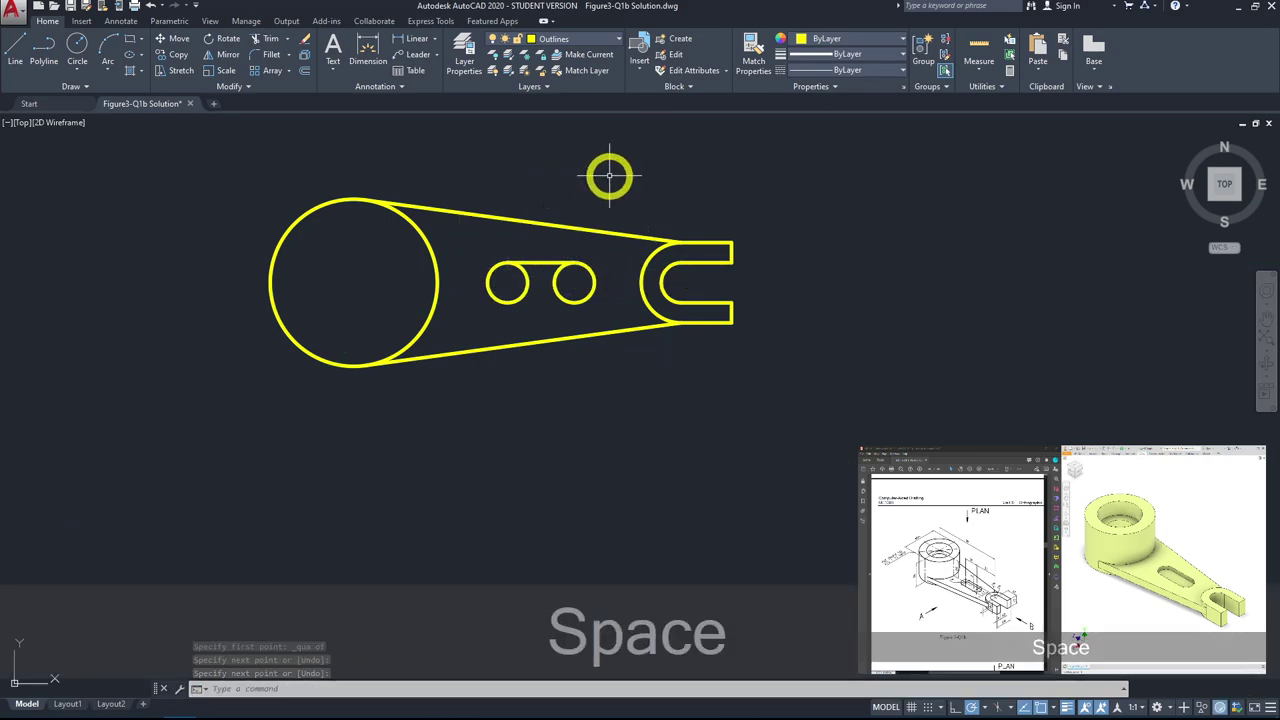
Step: Draw a horizontal line joining the lower quadrants of the two small circles
{"action": "key", "text": "space"}
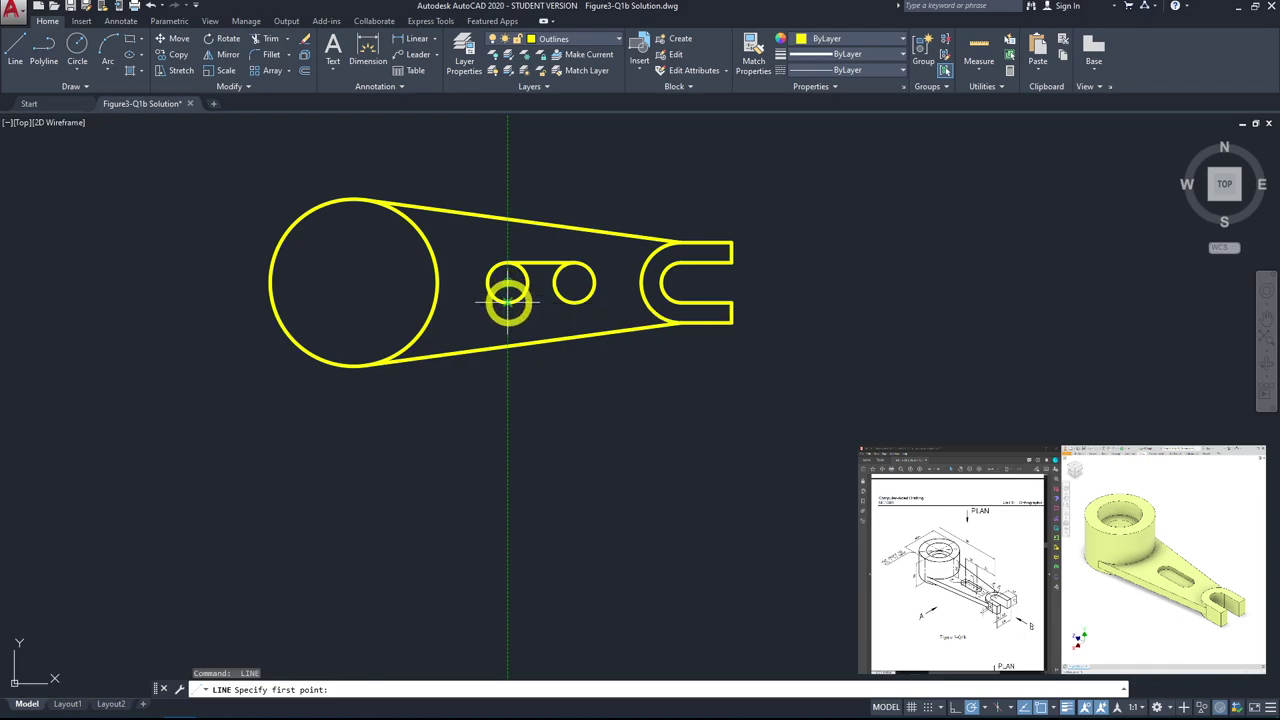
{"action": "left_click", "coordinate": [510, 298]}
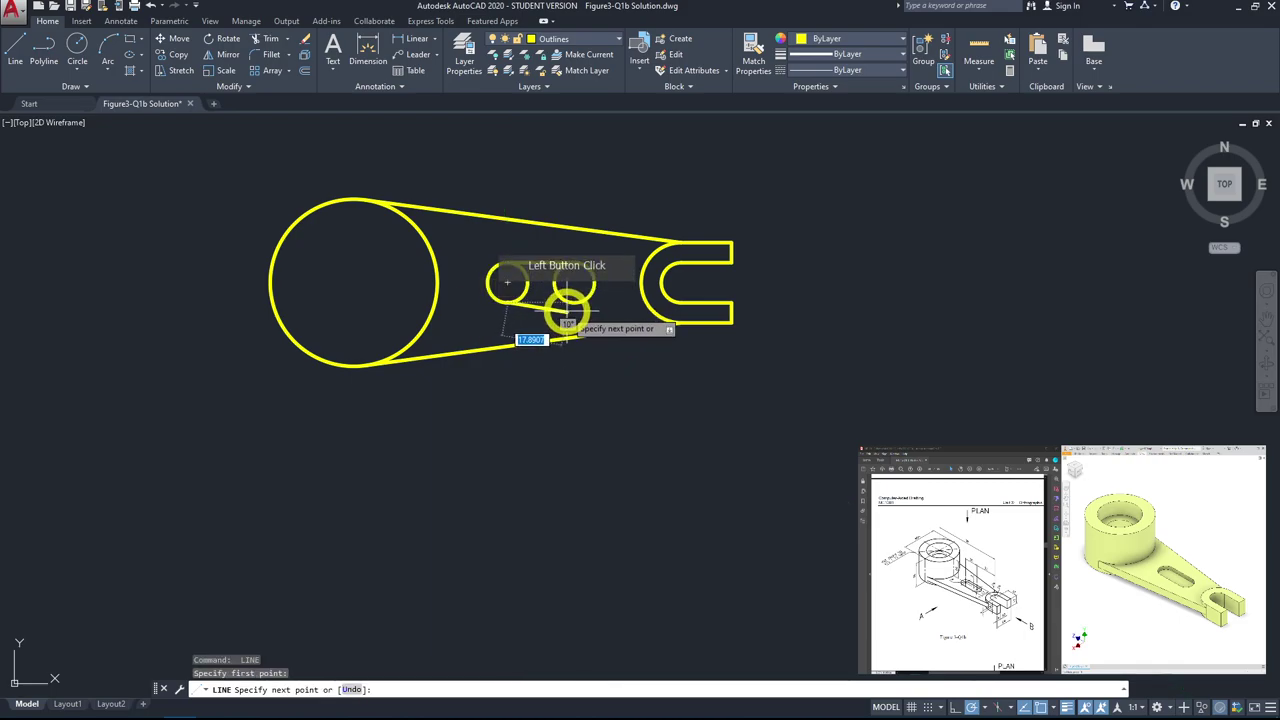
{"action": "left_click", "coordinate": [575, 301]}
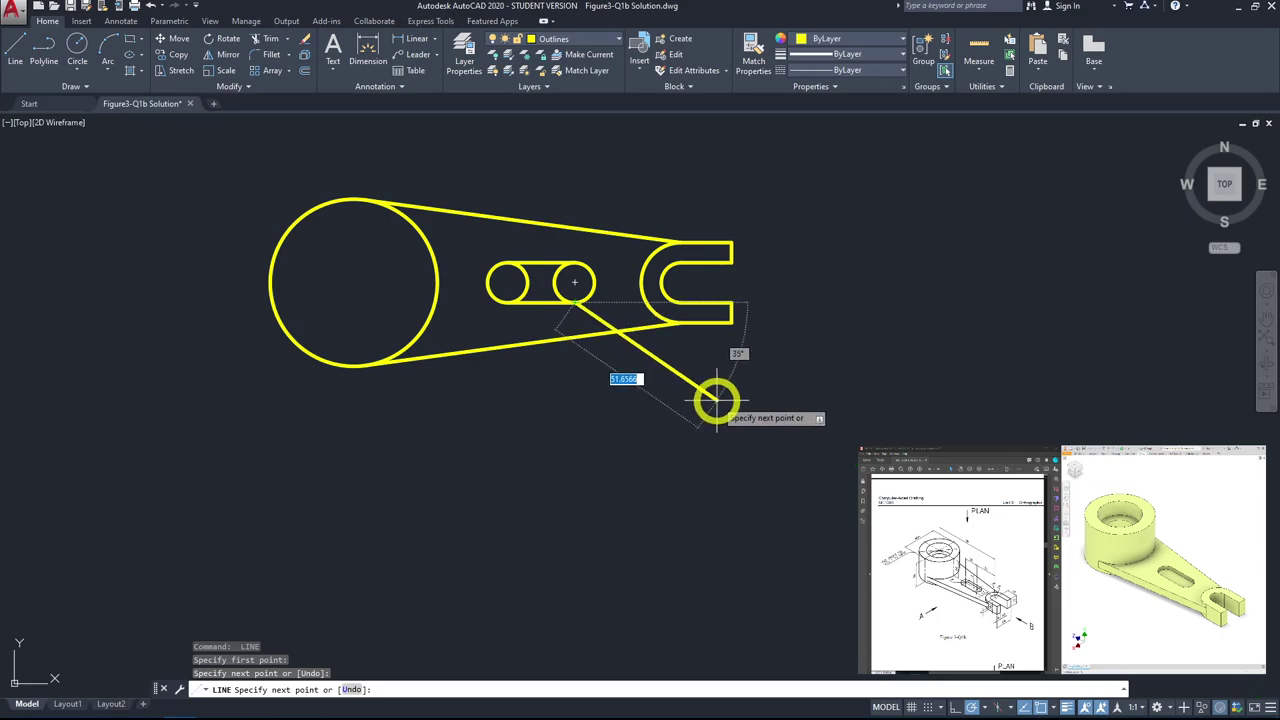
{"action": "key", "text": "space"}
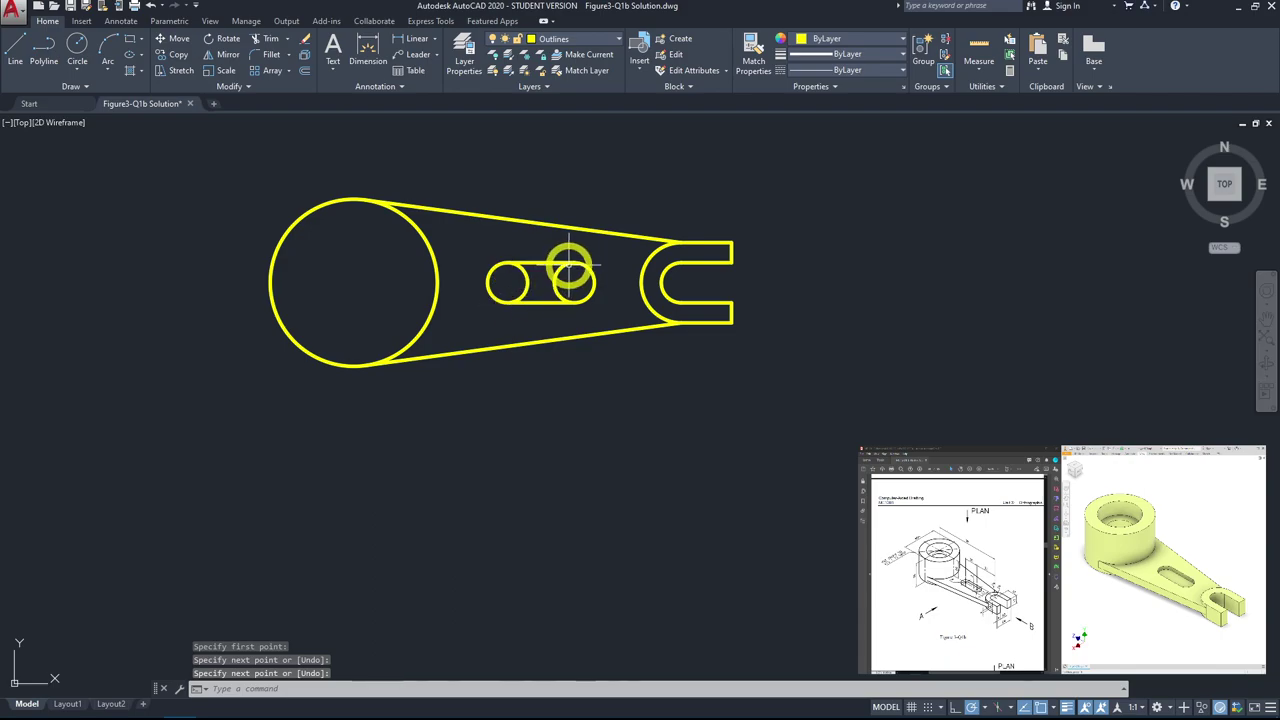
Step: Trim the inner halves of the two small circles against the connecting lines to form the middle slot
{"action": "left_click", "coordinate": [262, 40]}
{"action": "left_click", "coordinate": [545, 250]}
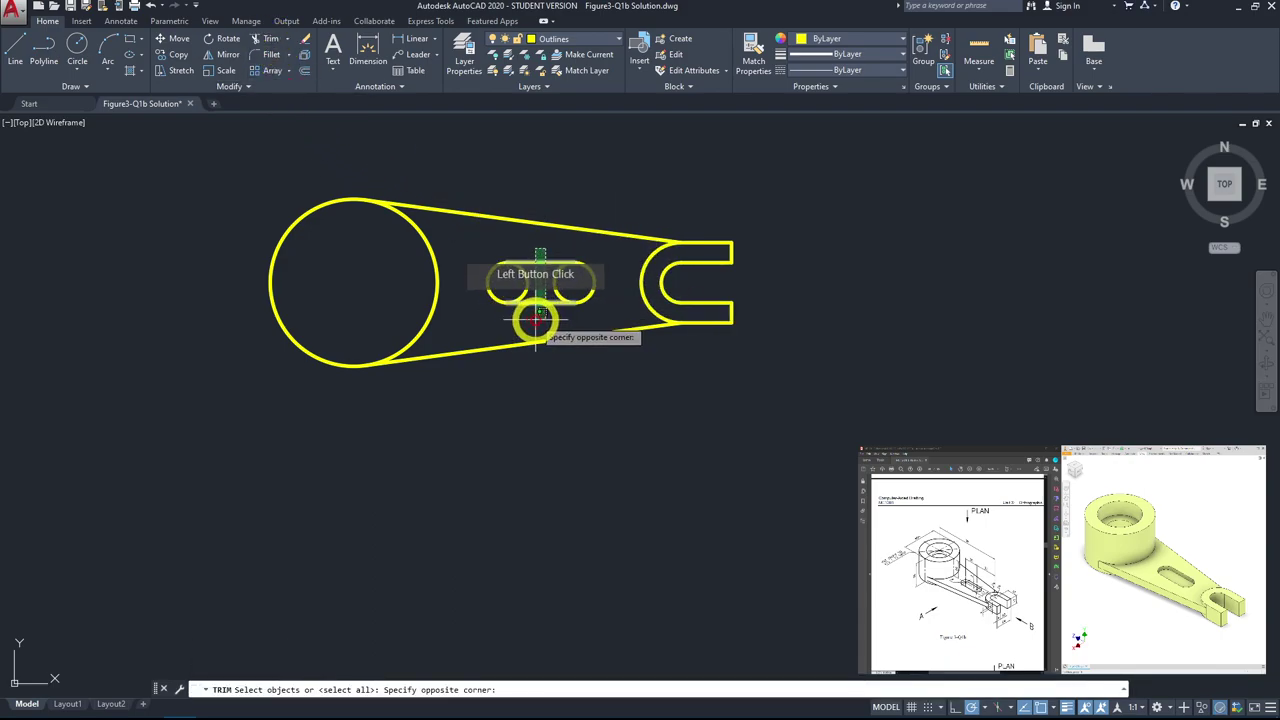
{"action": "left_click", "coordinate": [534, 318]}
{"action": "scroll", "coordinate": [533, 379], "scroll_direction": "up", "scroll_amount": 4}
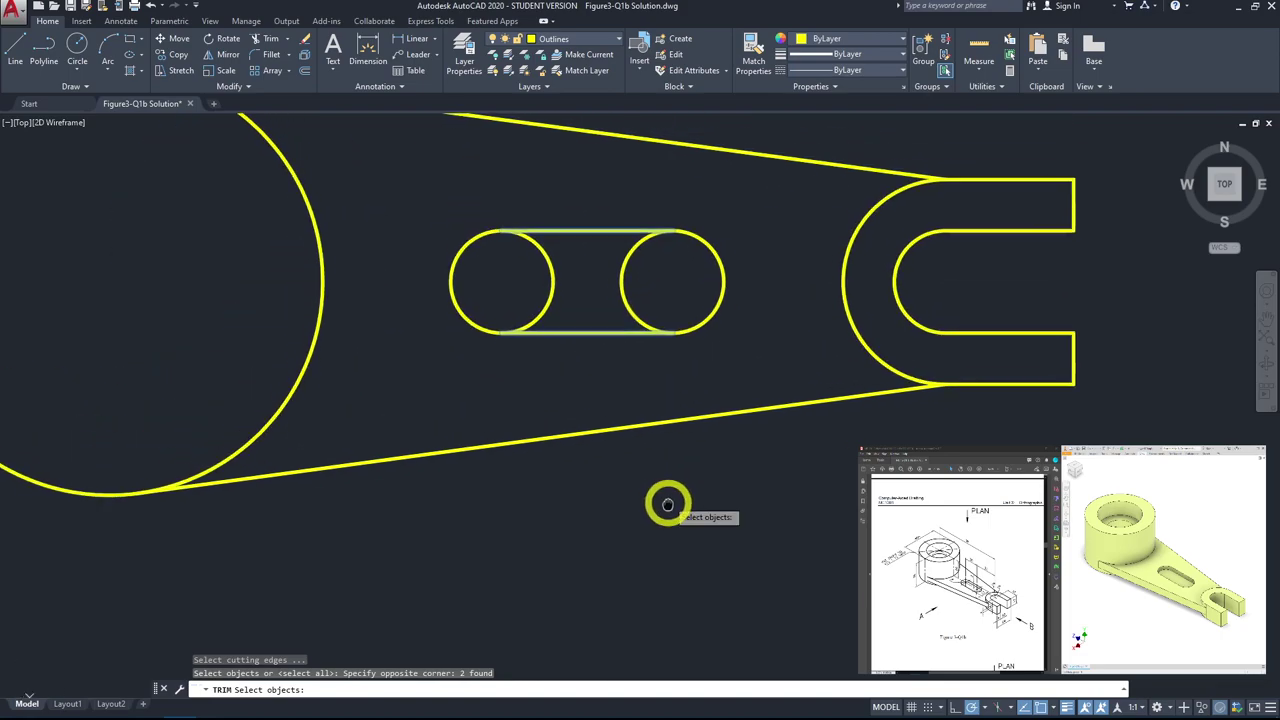
{"action": "key", "text": "space"}
{"action": "left_click", "coordinate": [679, 299]}
{"action": "left_click", "coordinate": [525, 284]}
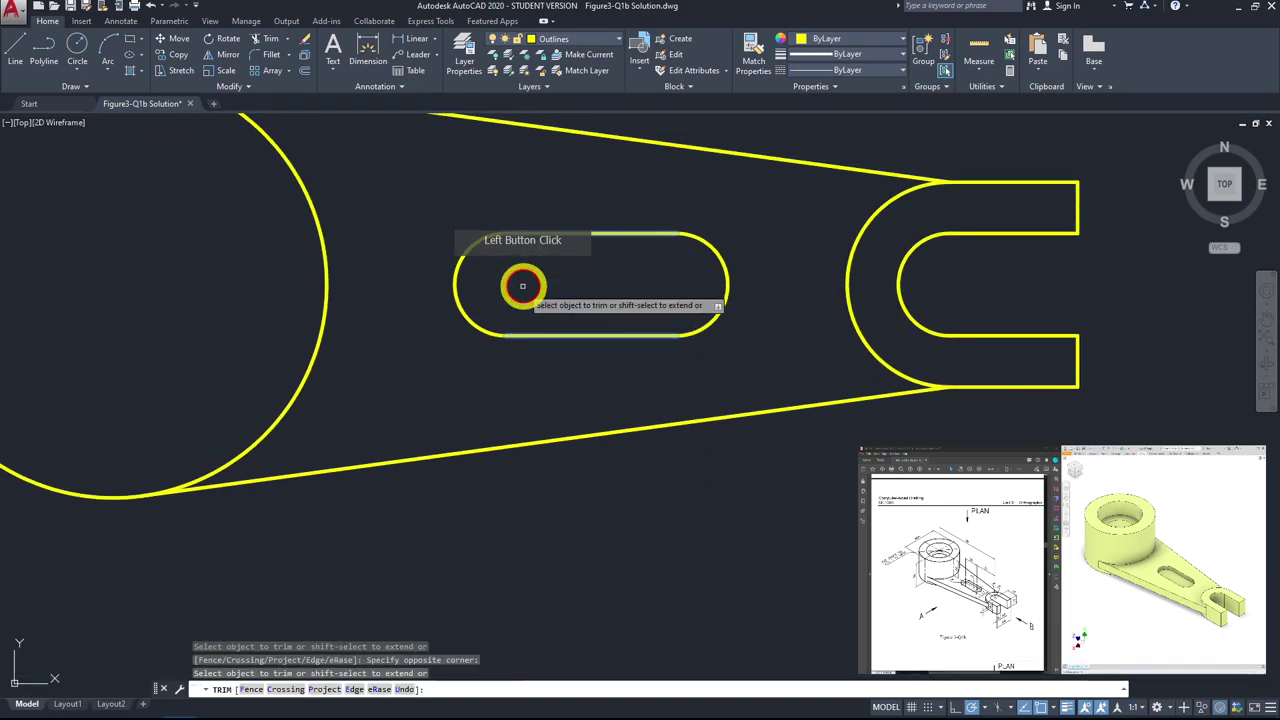
{"action": "middle_click_drag", "start_coordinate": [626, 328], "coordinate": [649, 418]}
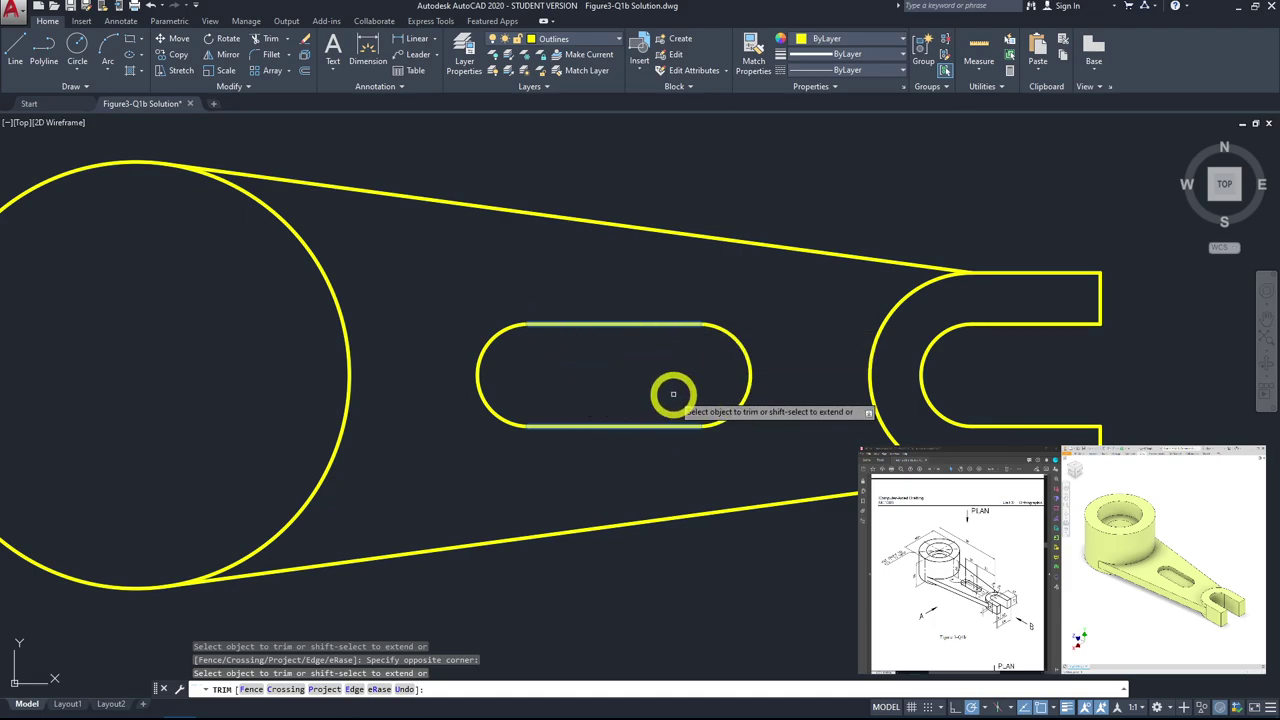
{"action": "key", "text": "Escape"}
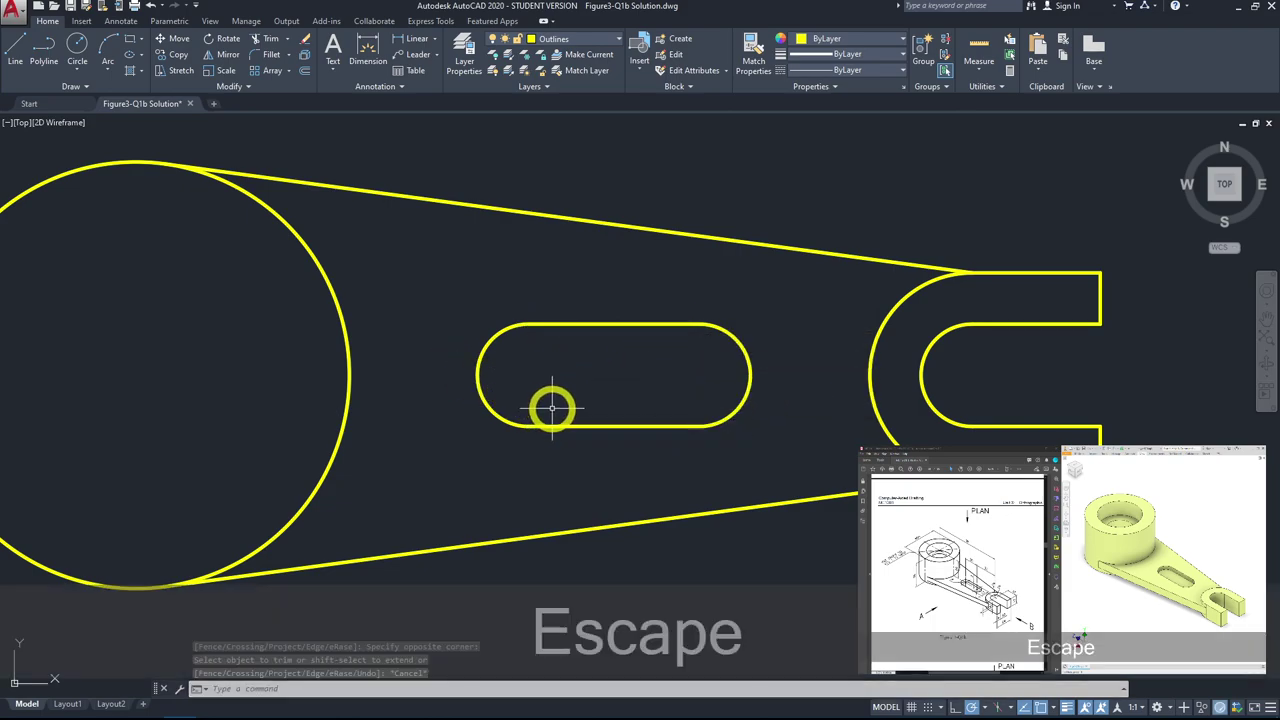
{"action": "scroll", "coordinate": [546, 409], "scroll_direction": "down", "scroll_amount": 3}
{"action": "middle_click_drag", "start_coordinate": [749, 327], "coordinate": [740, 370]}
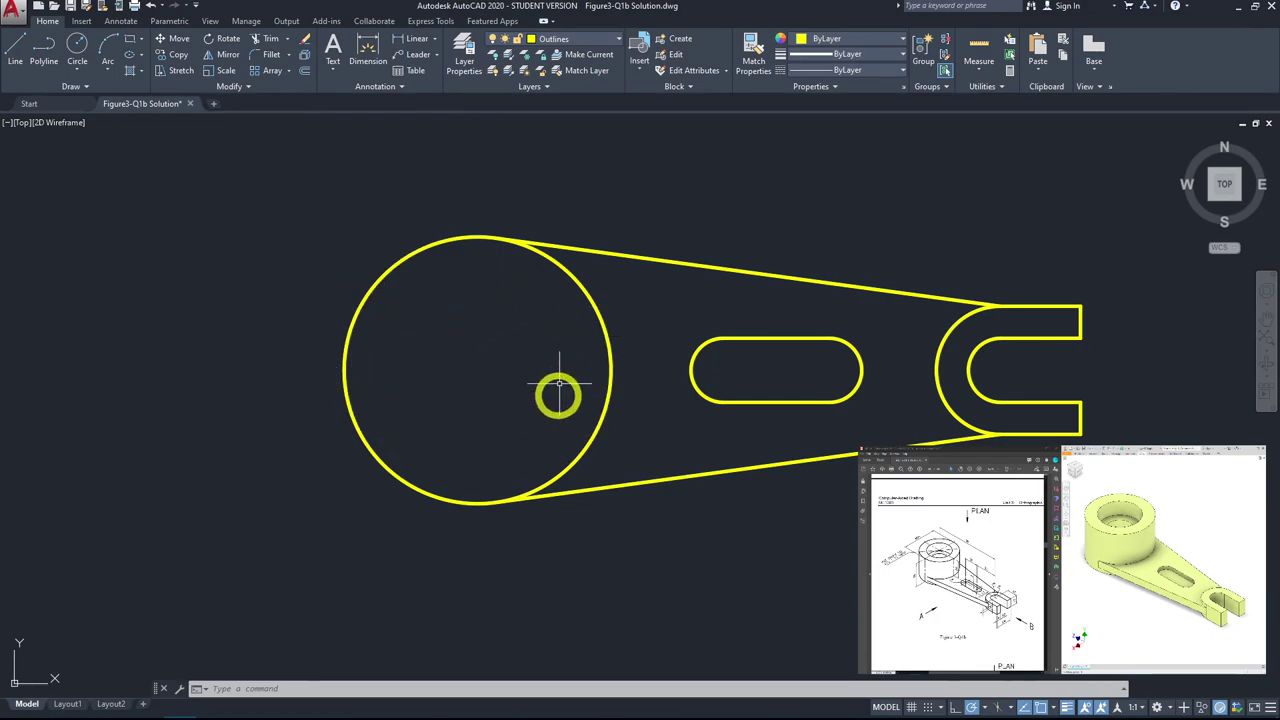
{"action": "left_click", "coordinate": [608, 338]}
{"action": "left_click", "coordinate": [650, 420]}
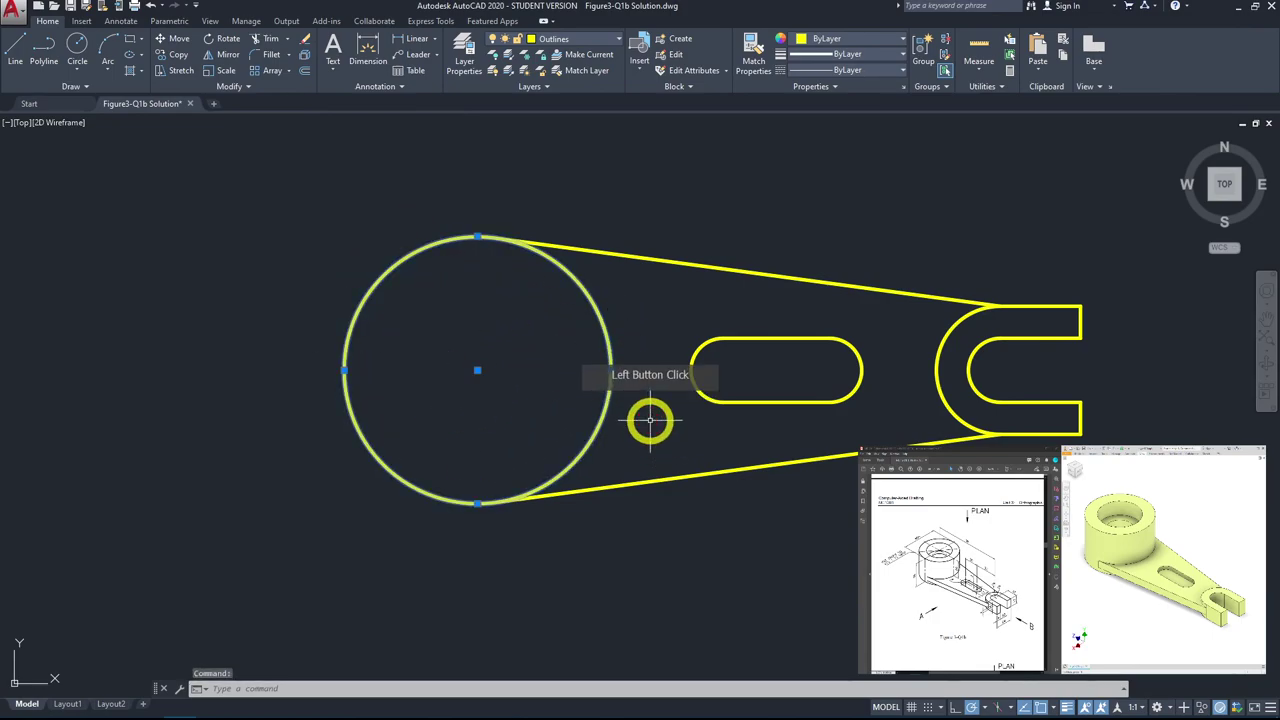
{"action": "key", "text": "Escape"}
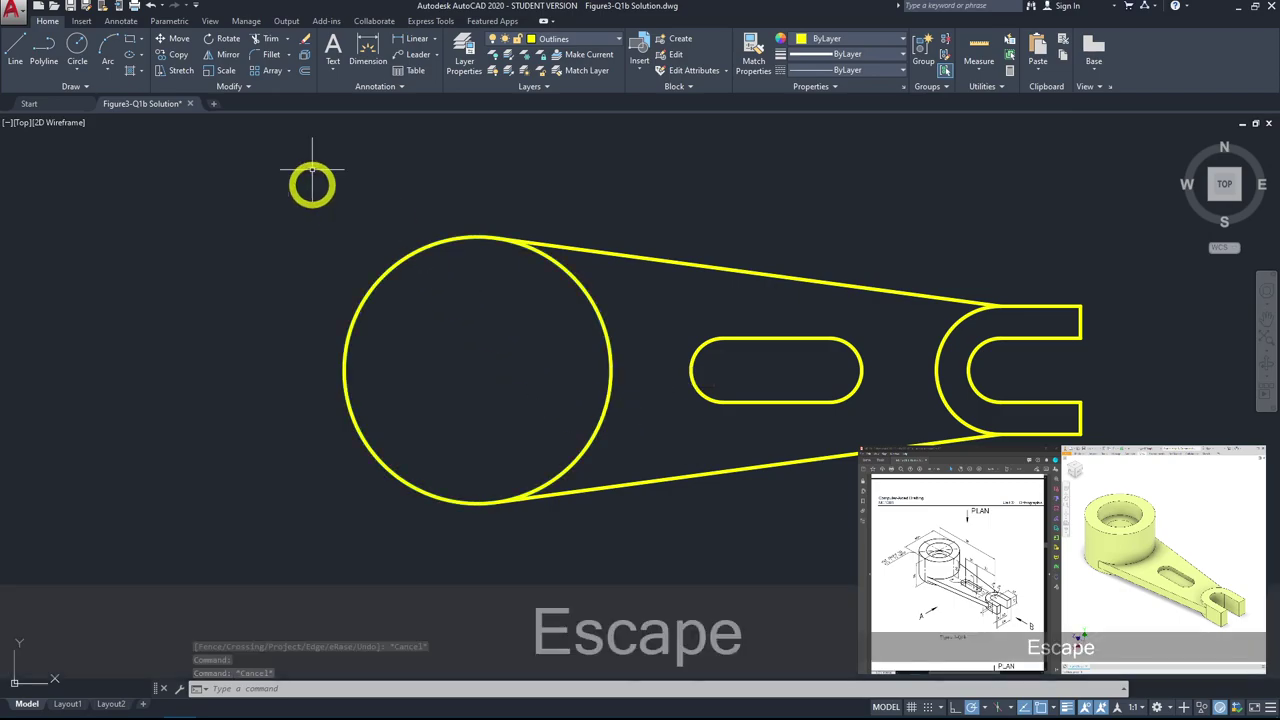
Step: Draw a 32 mm diameter circle concentric with the large boss circle
{"action": "left_click", "coordinate": [77, 44]}
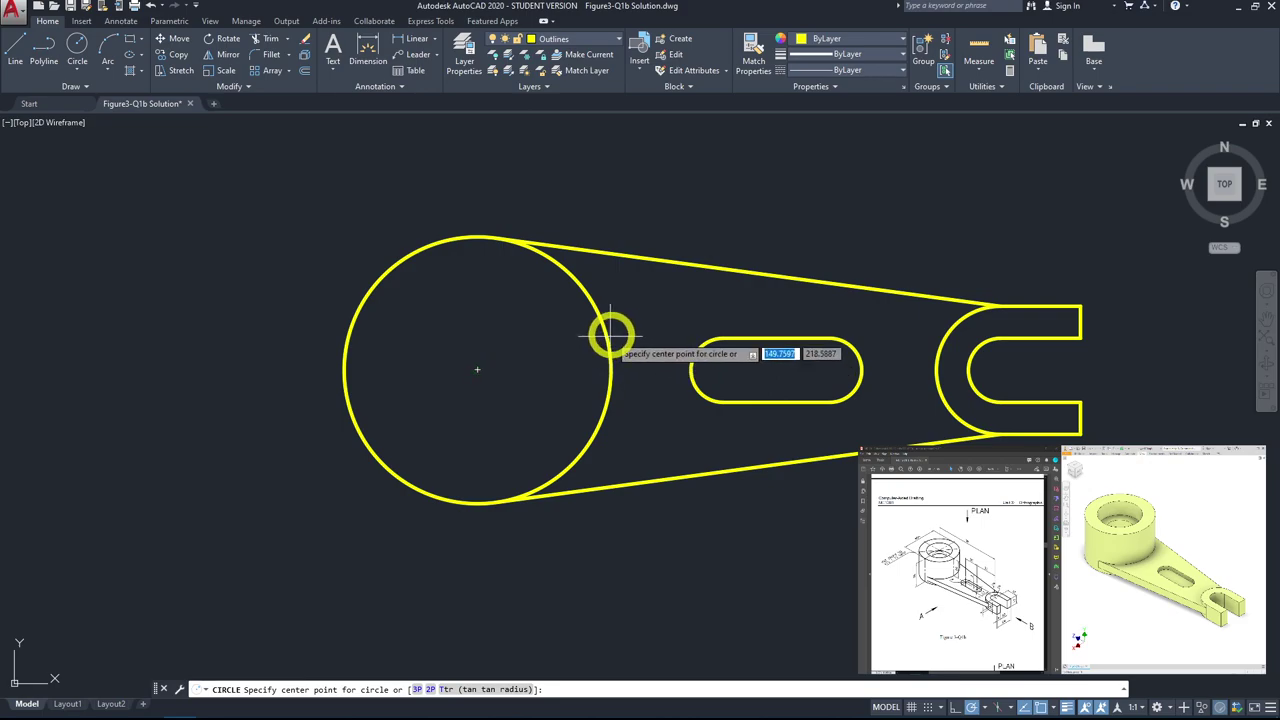
{"action": "left_click", "coordinate": [477, 368]}
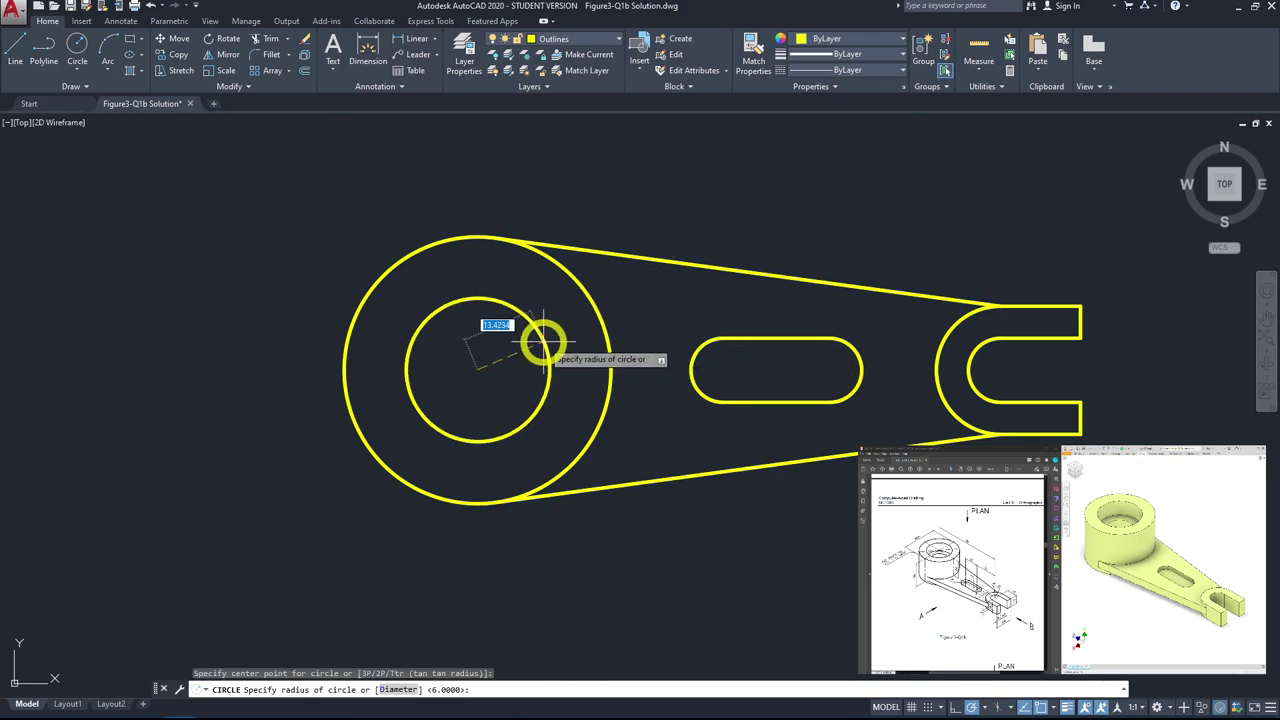
{"action": "left_click", "coordinate": [405, 689]}
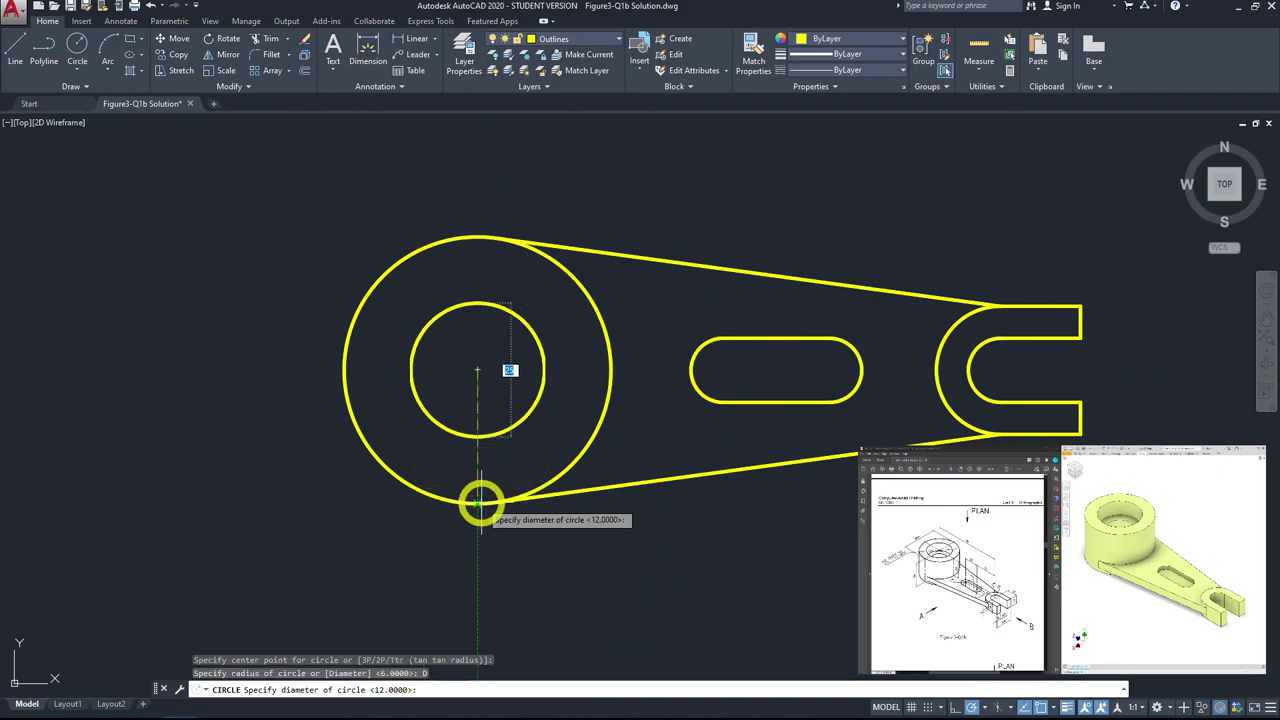
{"action": "type", "text": "32"}
{"action": "key", "text": "Return"}
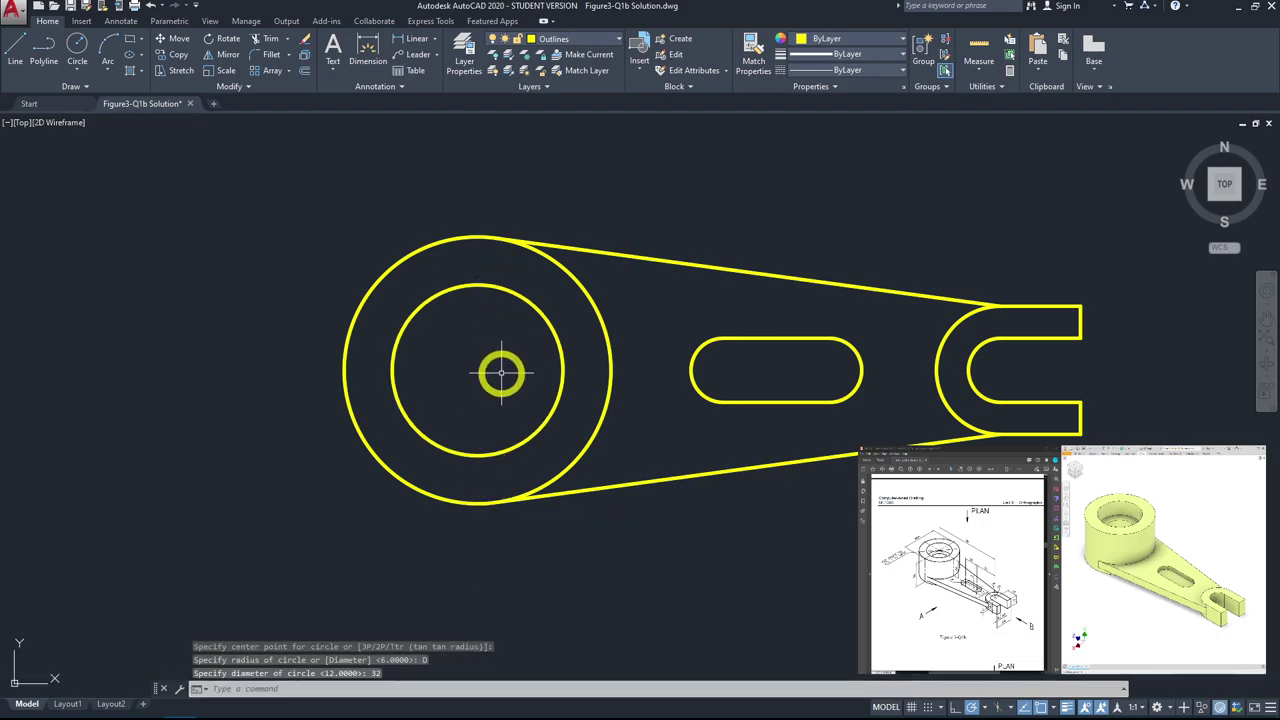
Step: Draw a 20 mm diameter circle at the centre of the boss for the smaller bore
{"action": "key", "text": "space"}
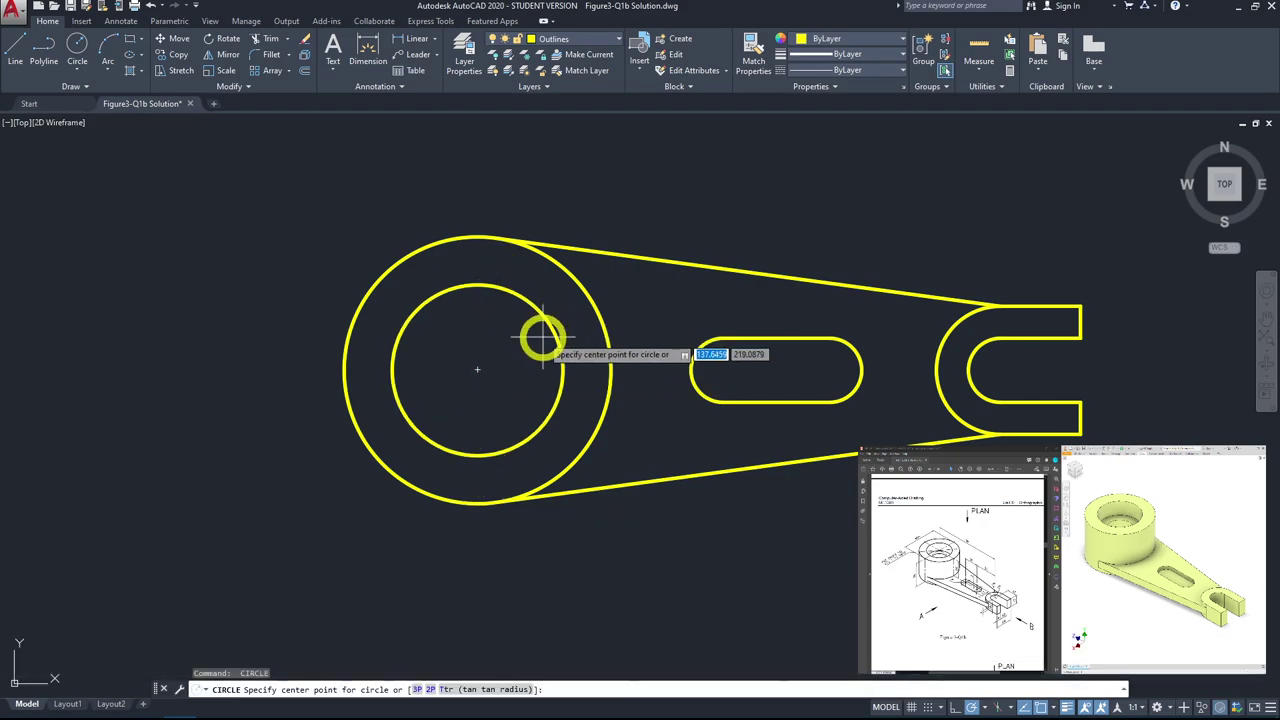
{"action": "left_click", "coordinate": [478, 367]}
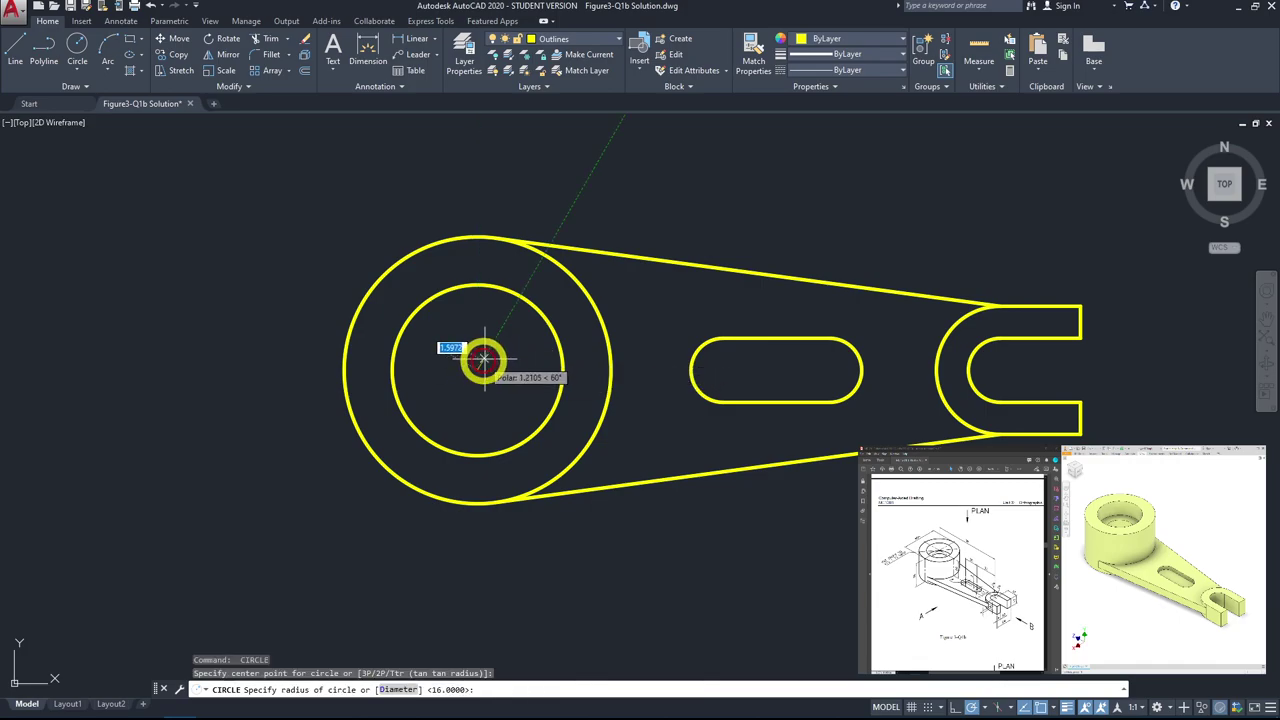
{"action": "left_click", "coordinate": [404, 689]}
{"action": "type", "text": "2"}
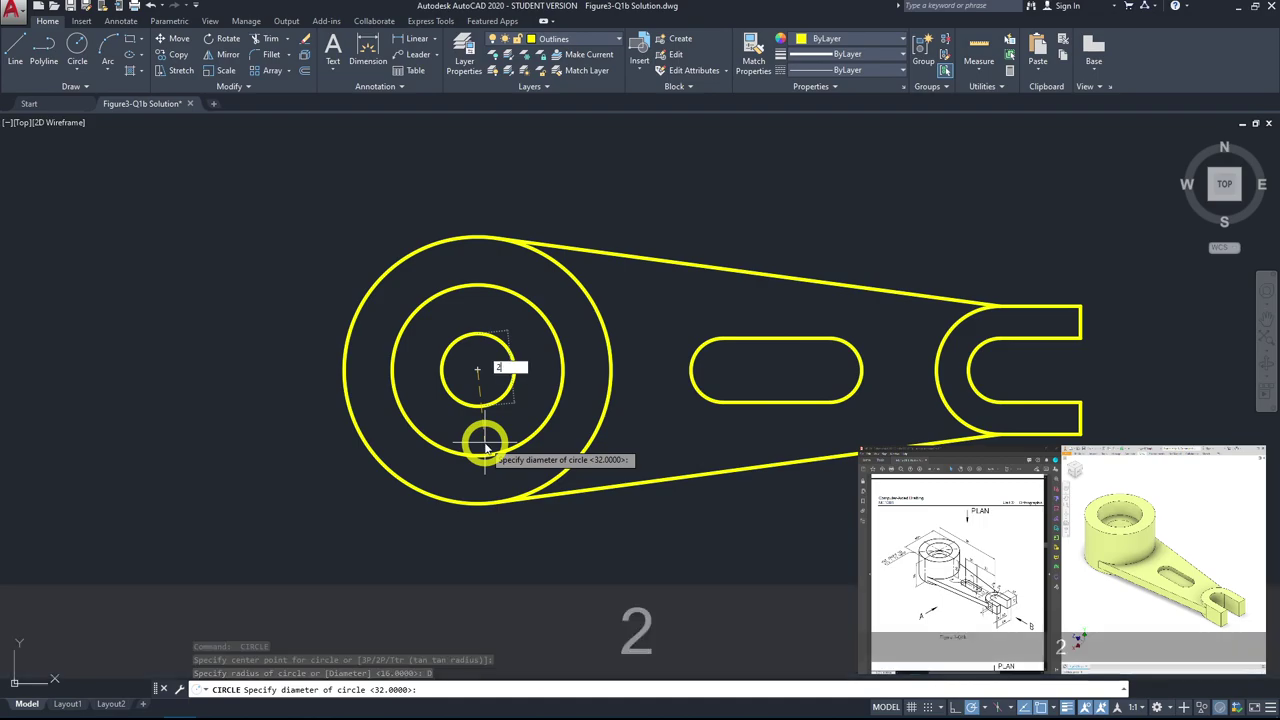
{"action": "type", "text": "0"}
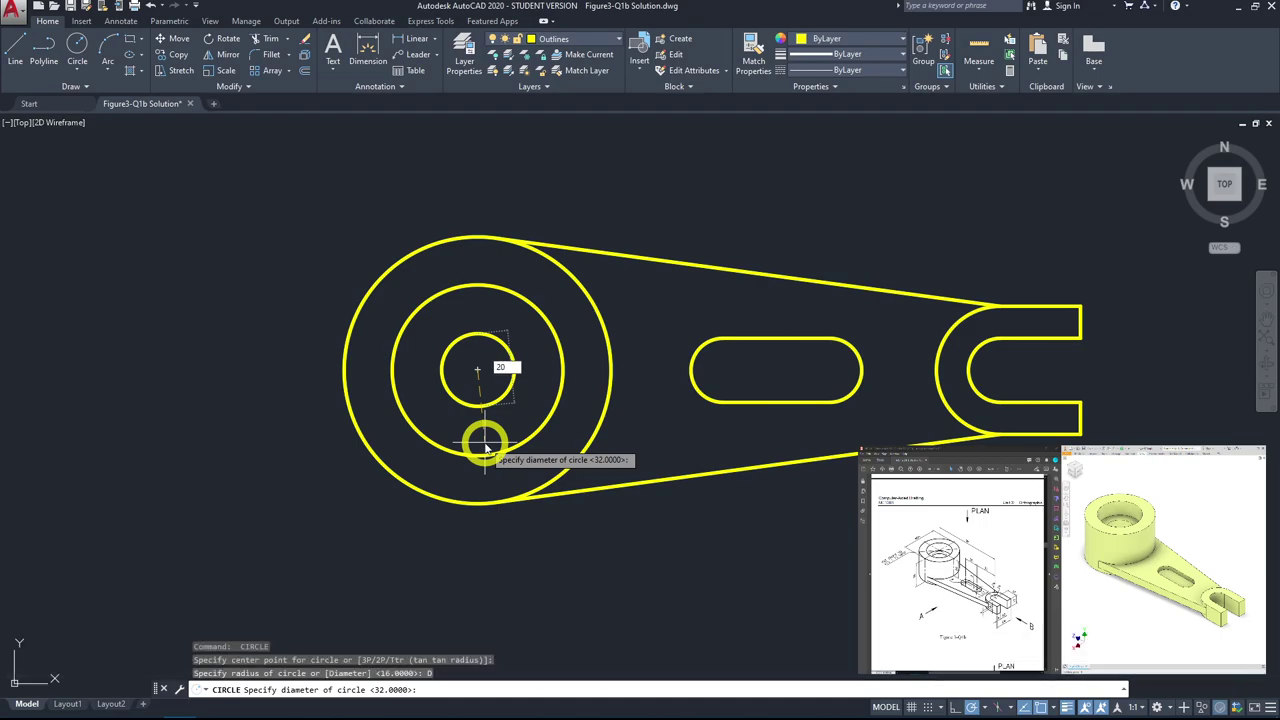
{"action": "key", "text": "Return"}
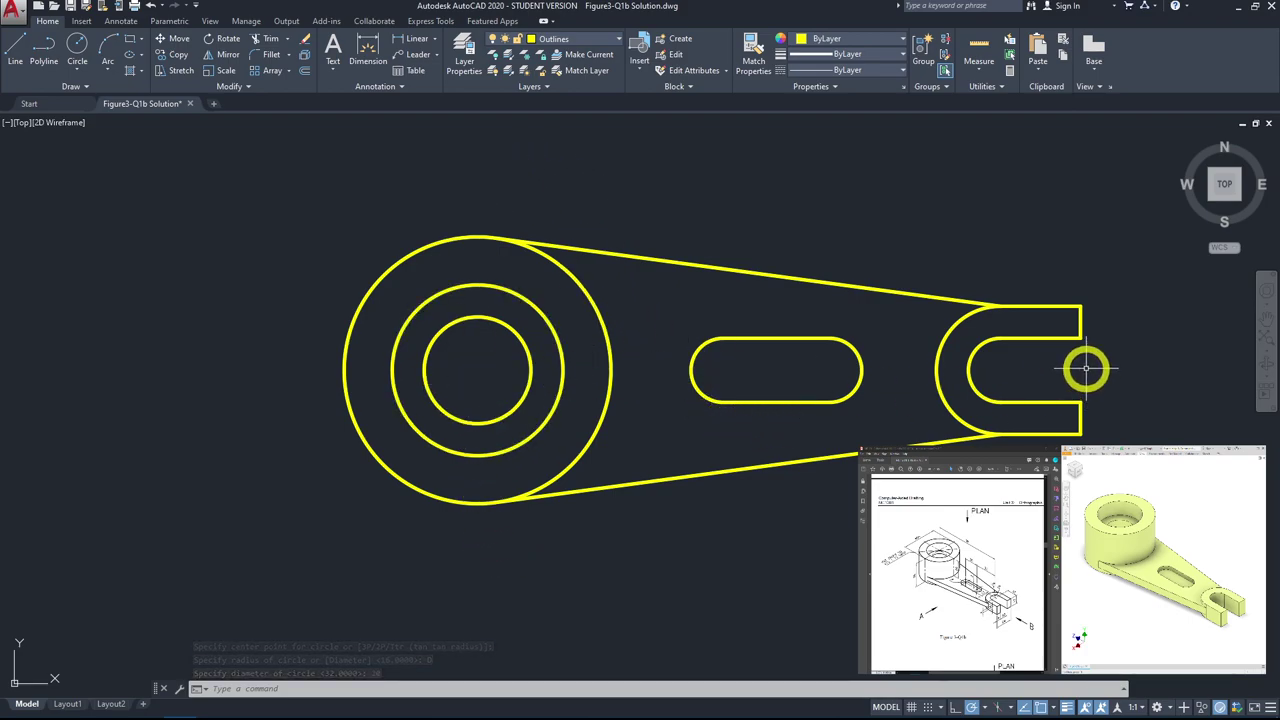
{"action": "left_click", "coordinate": [1003, 400]}
{"action": "key", "text": "Delete"}
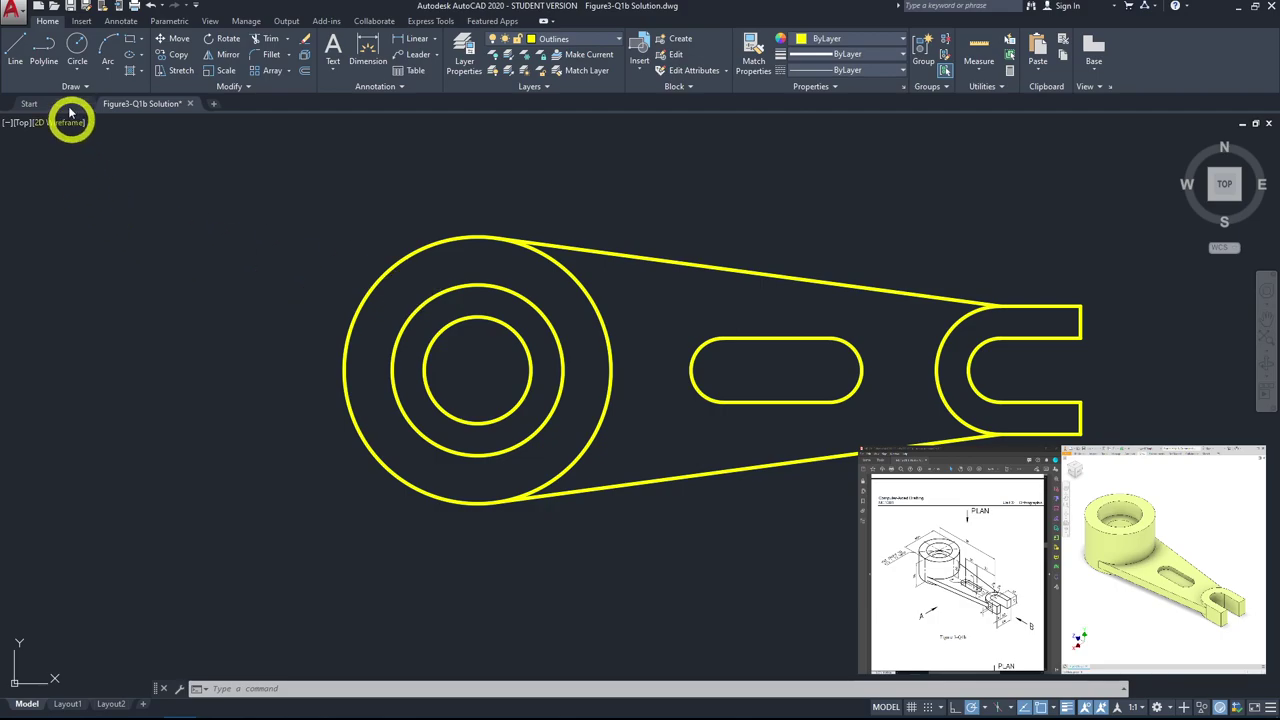
Step: Draw a horizontal centreline on the Centrelines layer from the large circle's outer quadrant through the boss centre to the fork's open end
{"action": "left_click", "coordinate": [18, 48]}
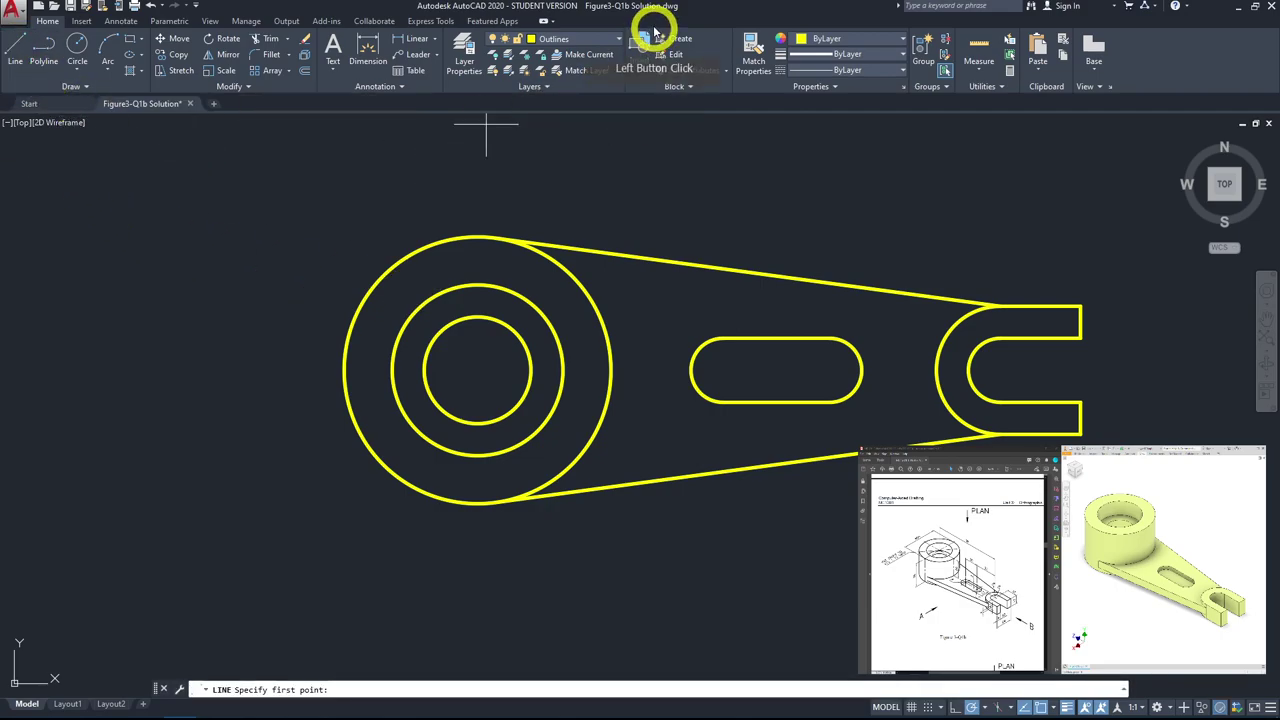
{"action": "left_click", "coordinate": [613, 38]}
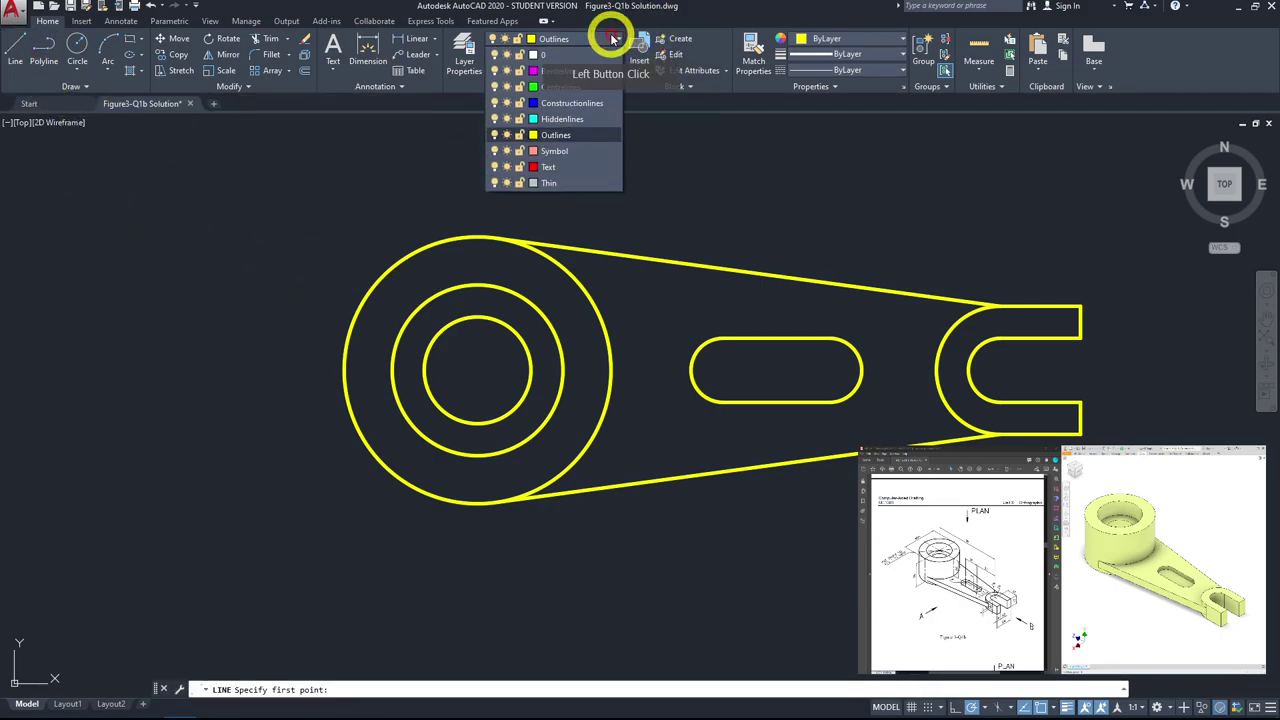
{"action": "left_click", "coordinate": [558, 87]}
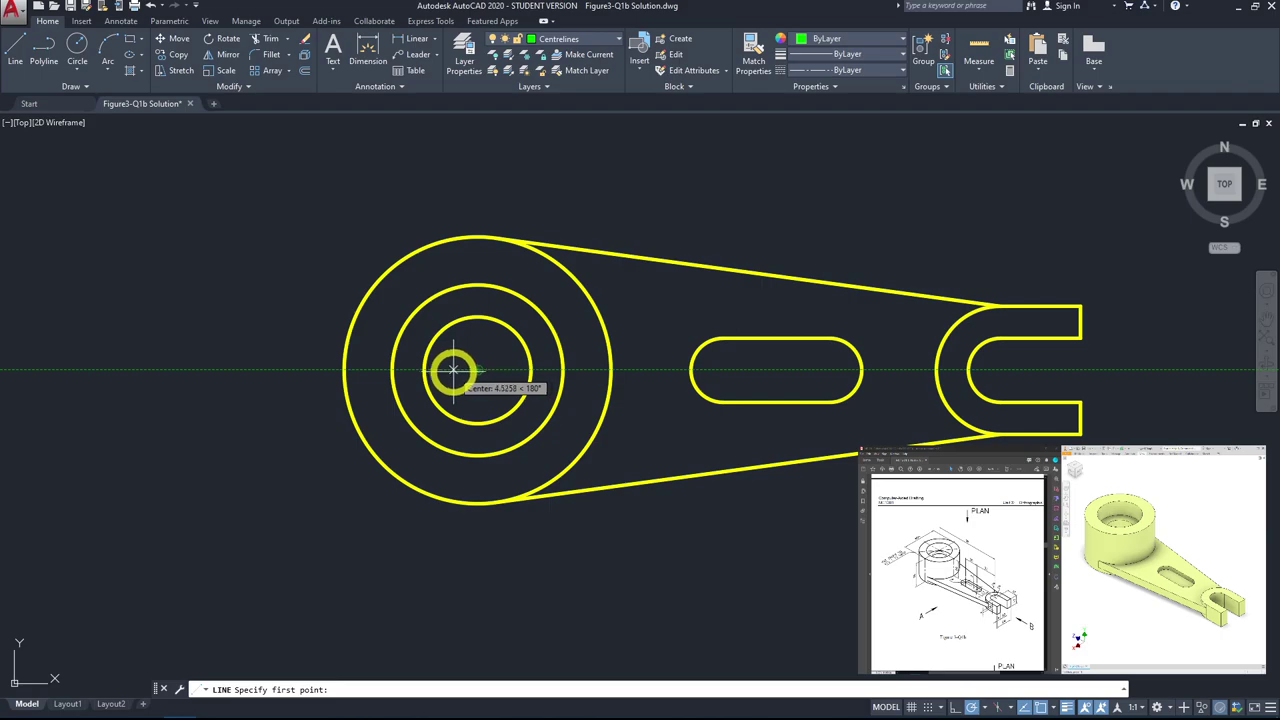
{"action": "left_click", "coordinate": [343, 370]}
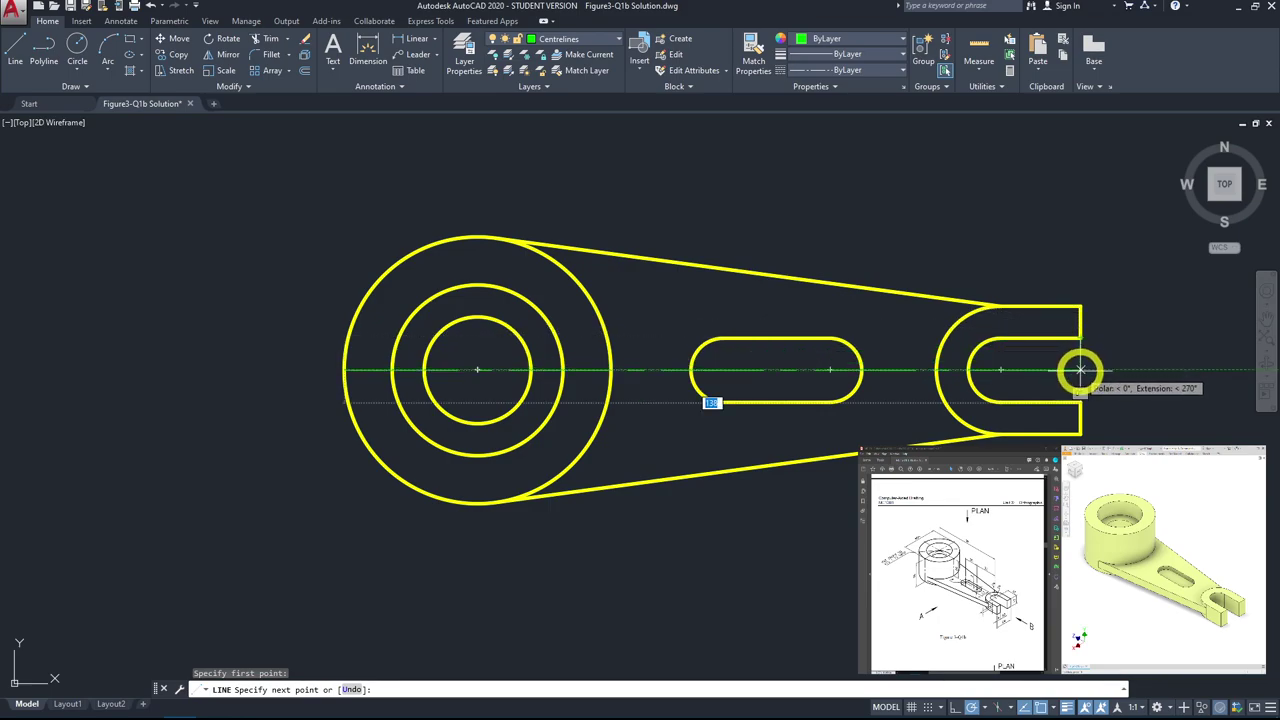
{"action": "left_click", "coordinate": [1171, 277]}
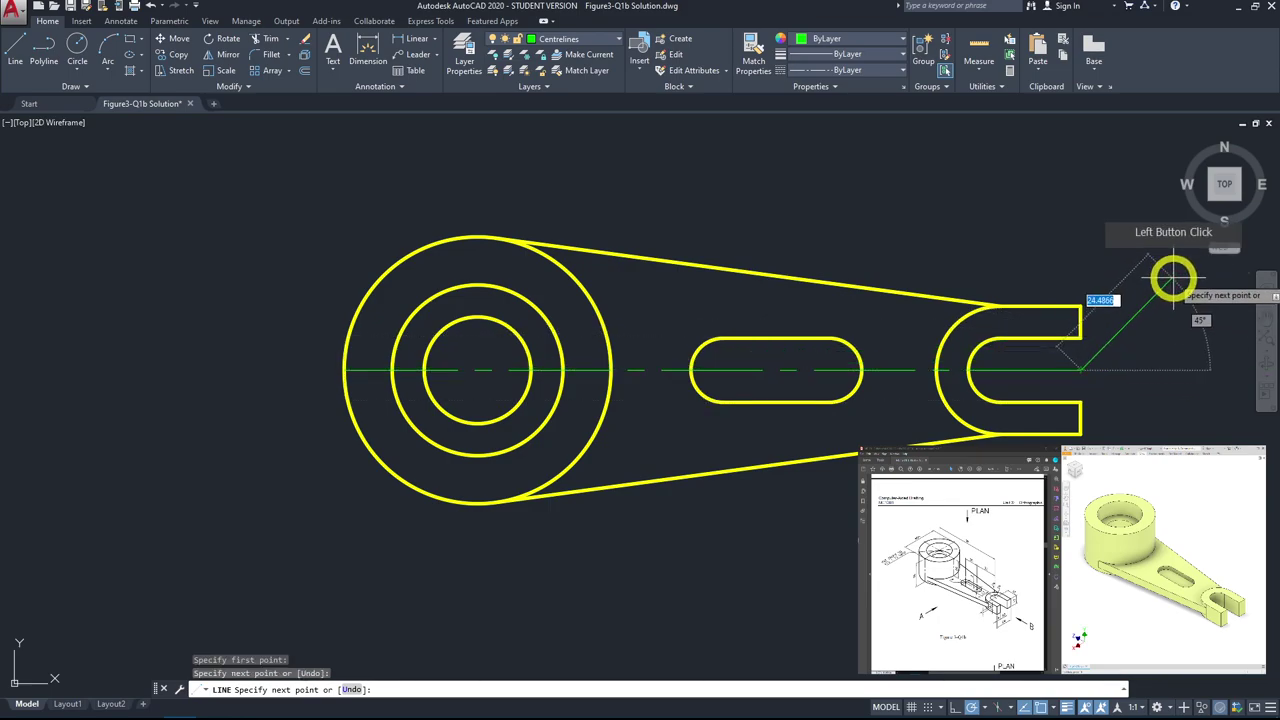
{"action": "key", "text": "Escape"}
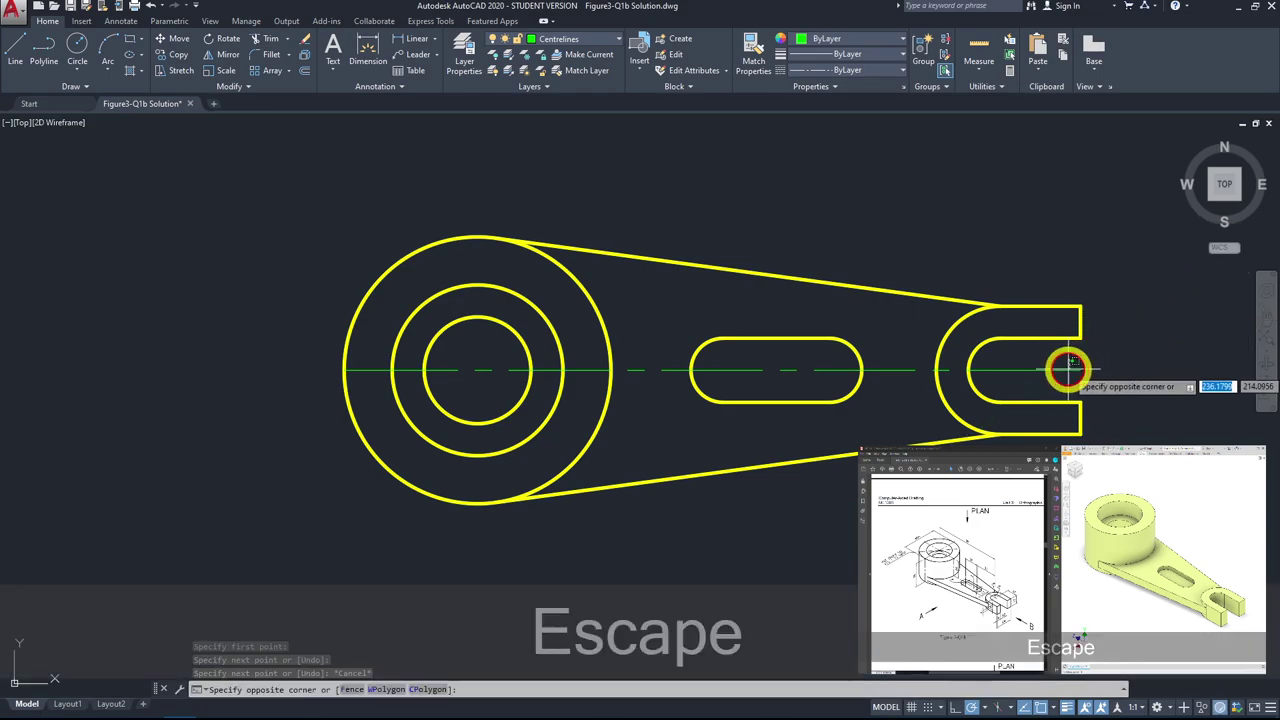
Step: Extend both ends of the horizontal centreline 5 mm beyond the plan view's outline
{"action": "left_click", "coordinate": [1060, 371]}
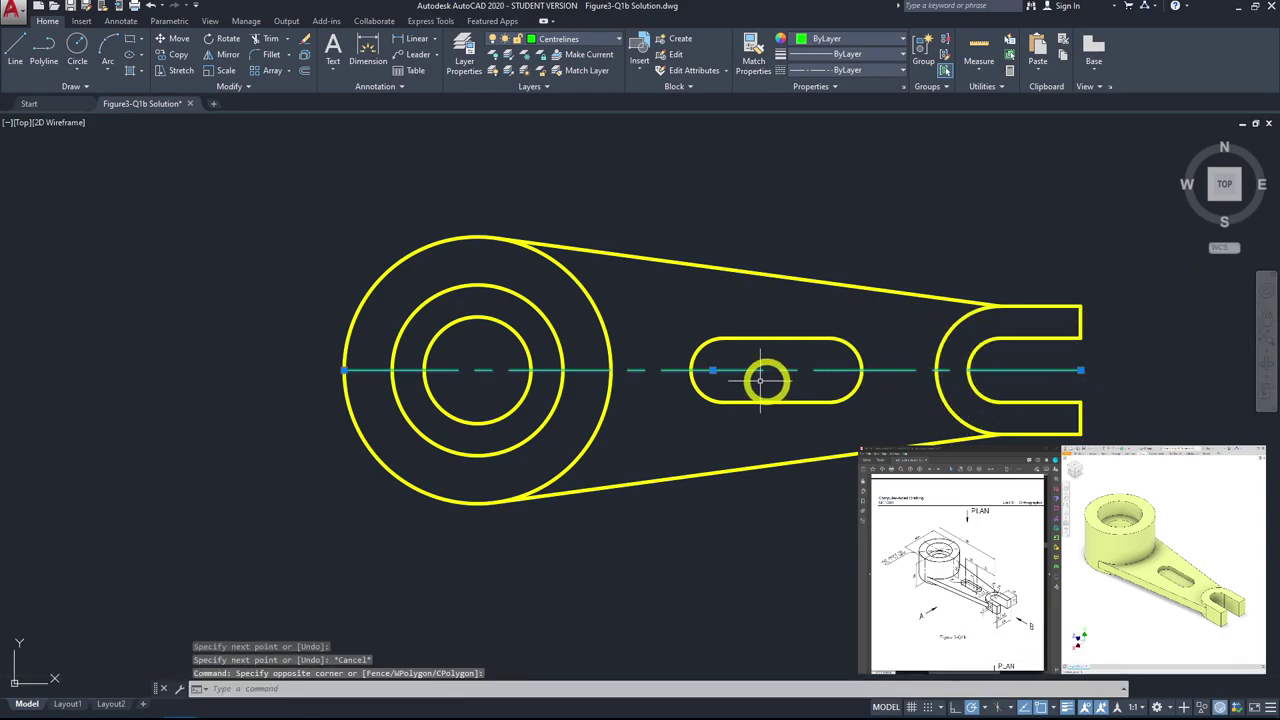
{"action": "left_click", "coordinate": [1081, 371]}
{"action": "type", "text": "5"}
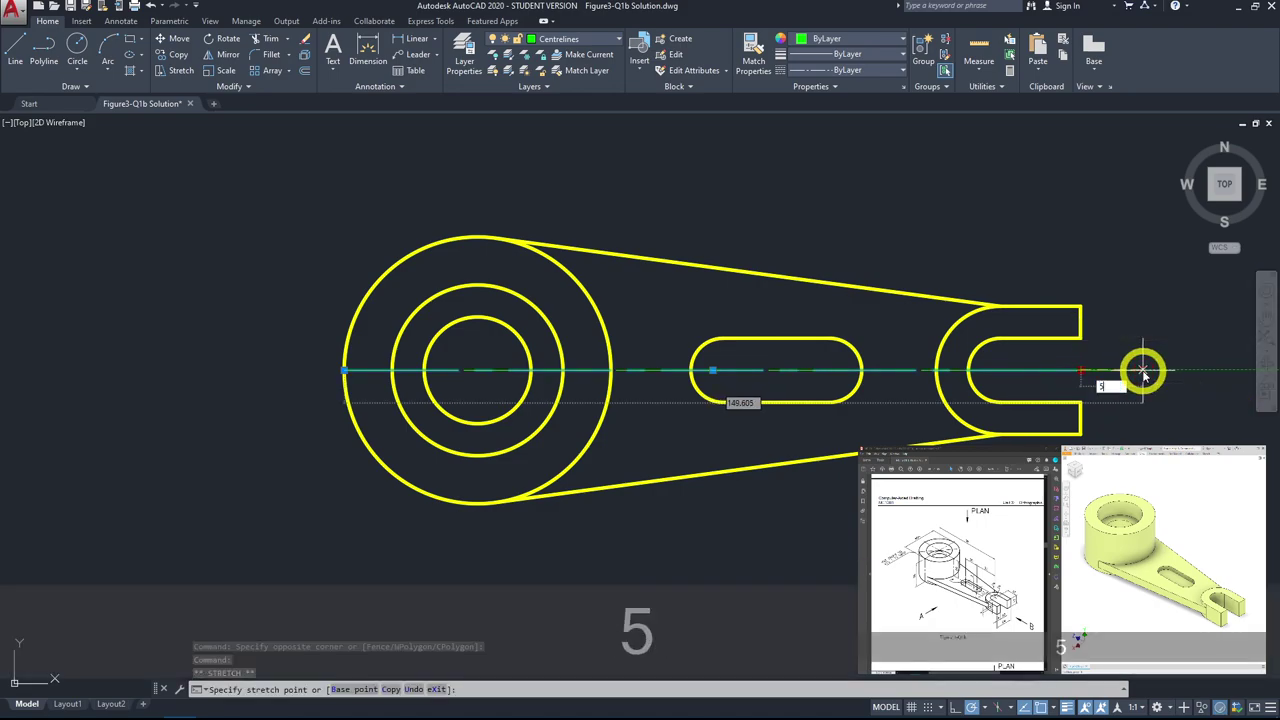
{"action": "key", "text": "space"}
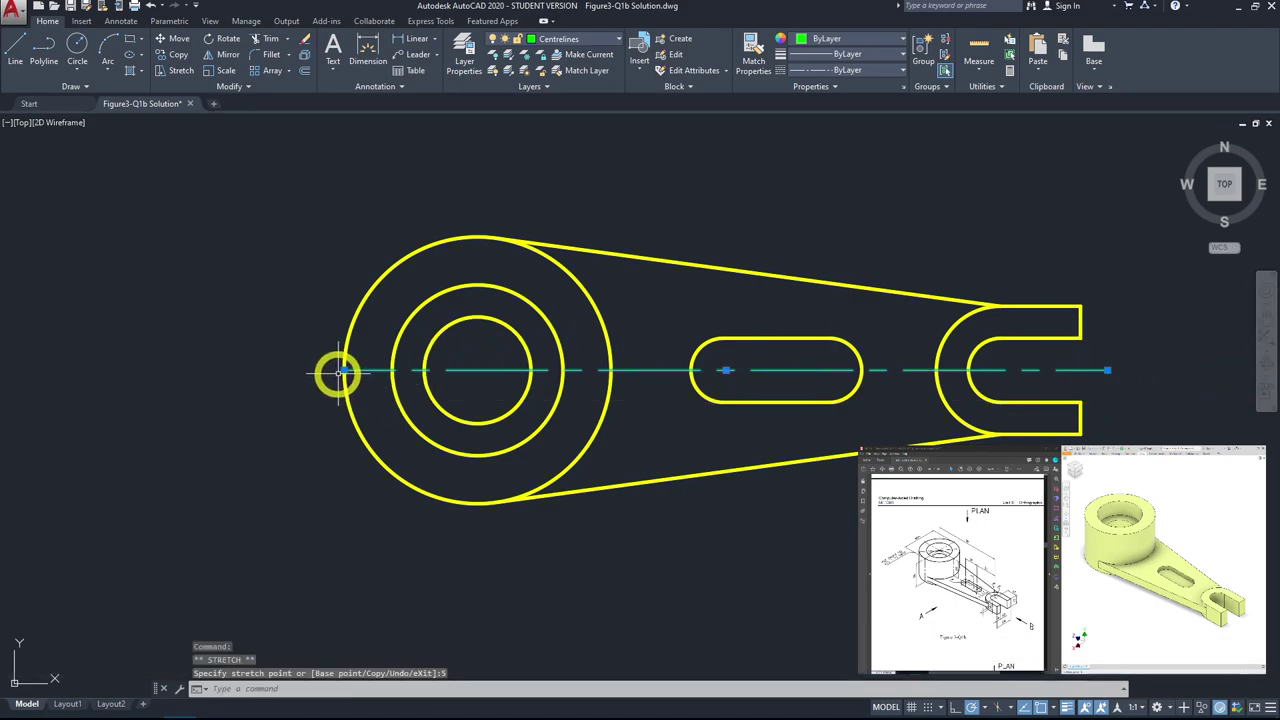
{"action": "left_click", "coordinate": [344, 370]}
{"action": "type", "text": "5"}
{"action": "key", "text": "space"}
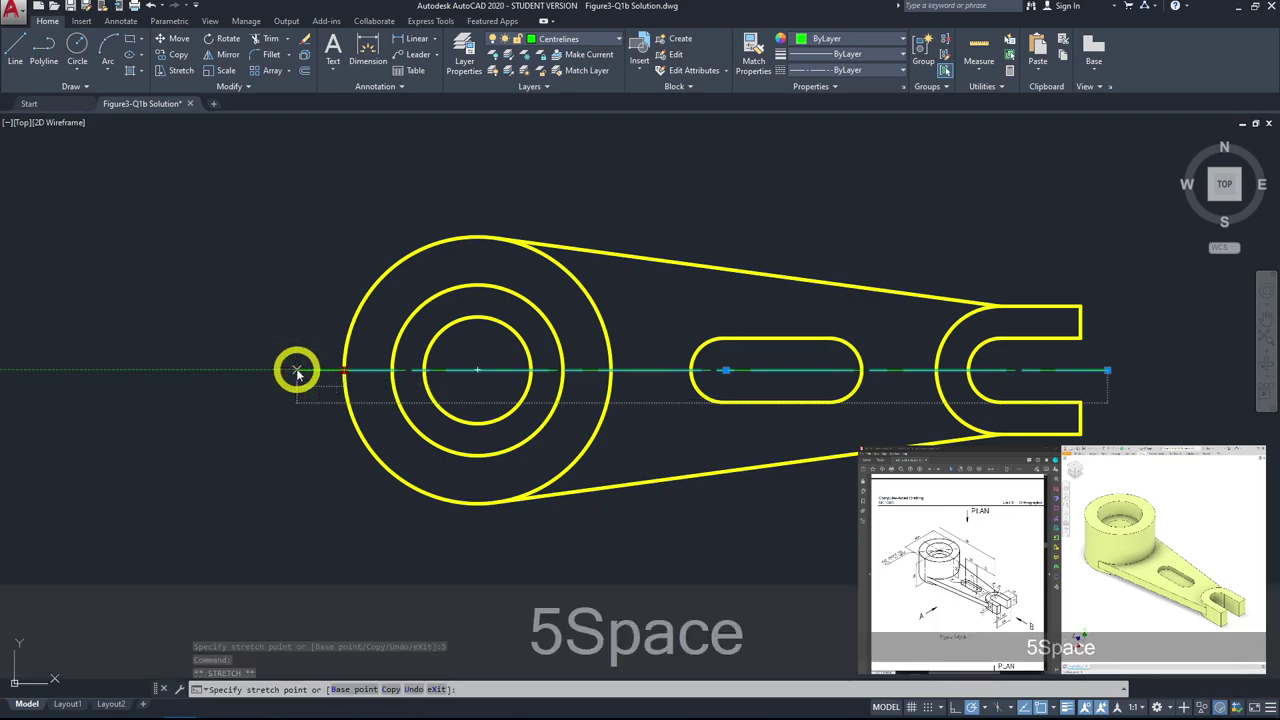
{"action": "key", "text": "Escape"}
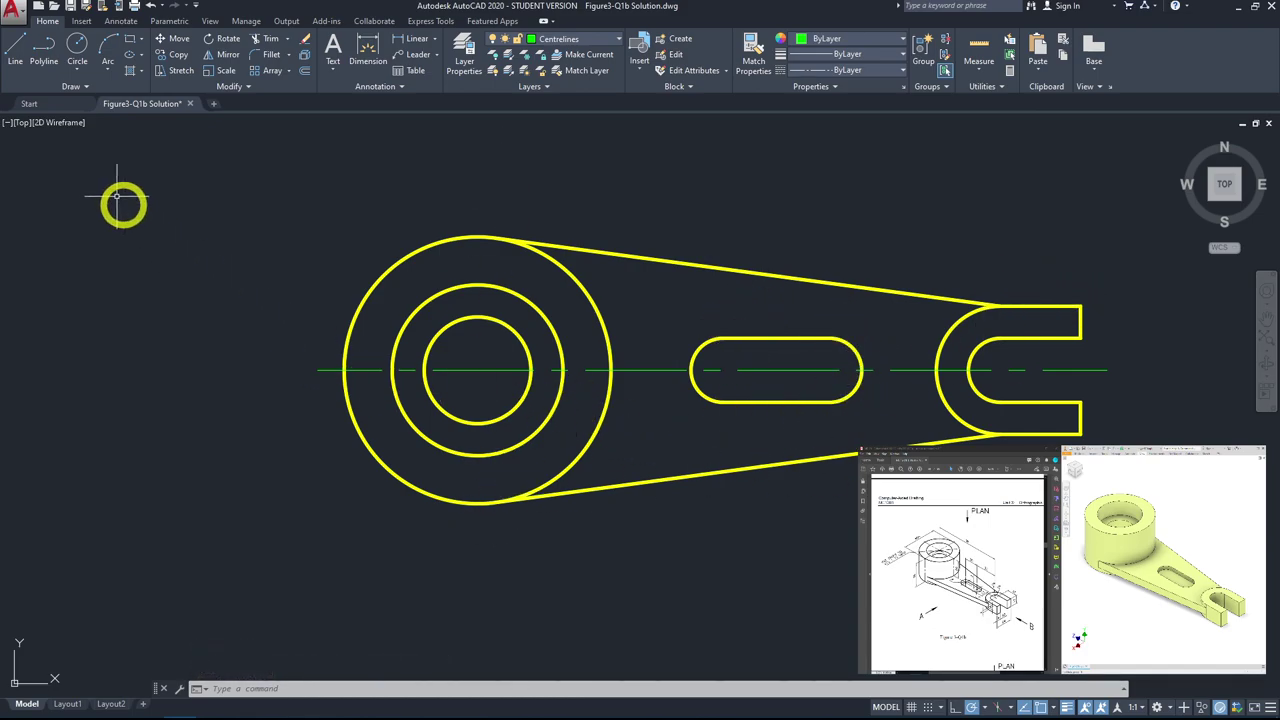
Step: Draw a vertical centreline across the boss between the upper and lower quadrants of its largest circle
{"action": "left_click", "coordinate": [18, 50]}
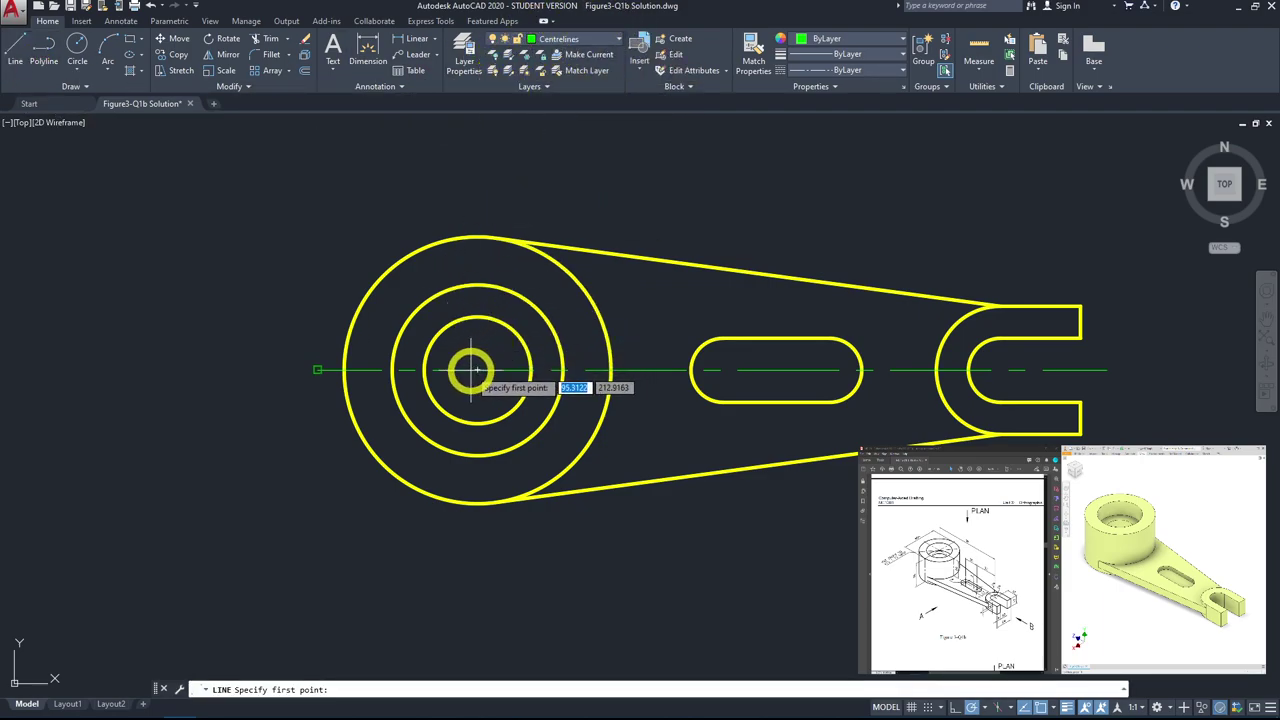
{"action": "left_click", "coordinate": [477, 238]}
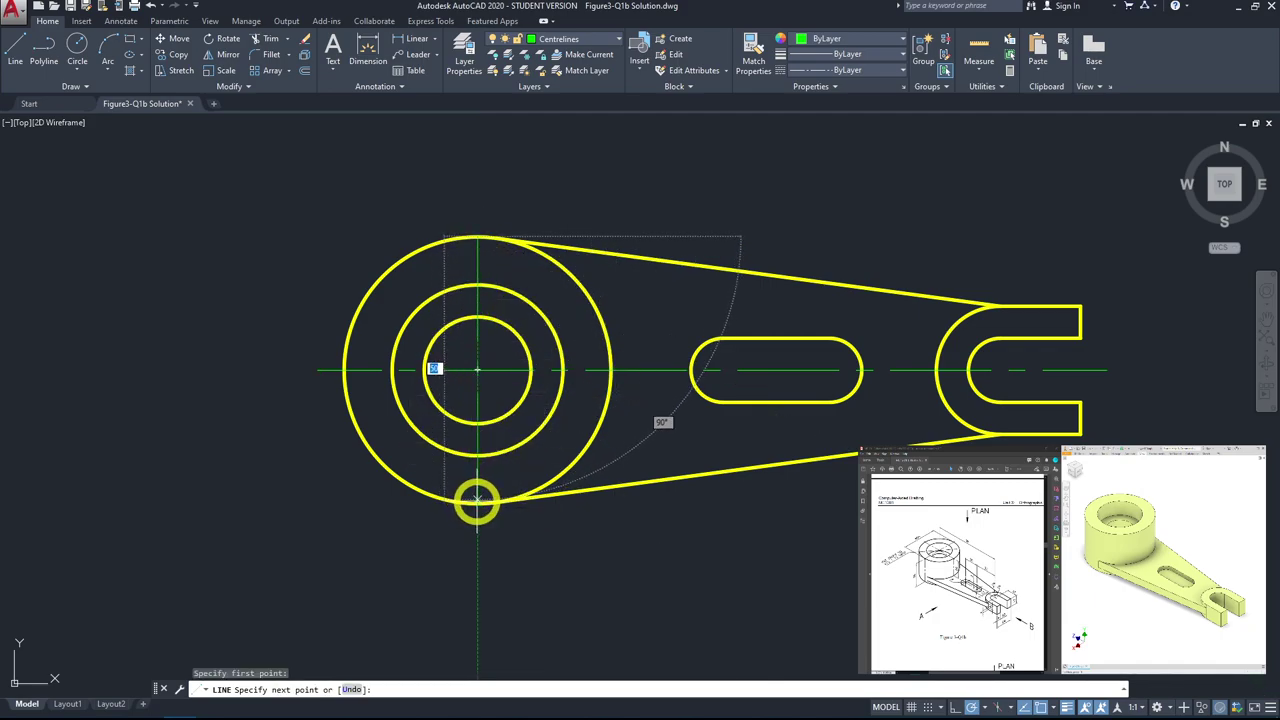
{"action": "left_click", "coordinate": [472, 500]}
{"action": "key", "text": "space"}
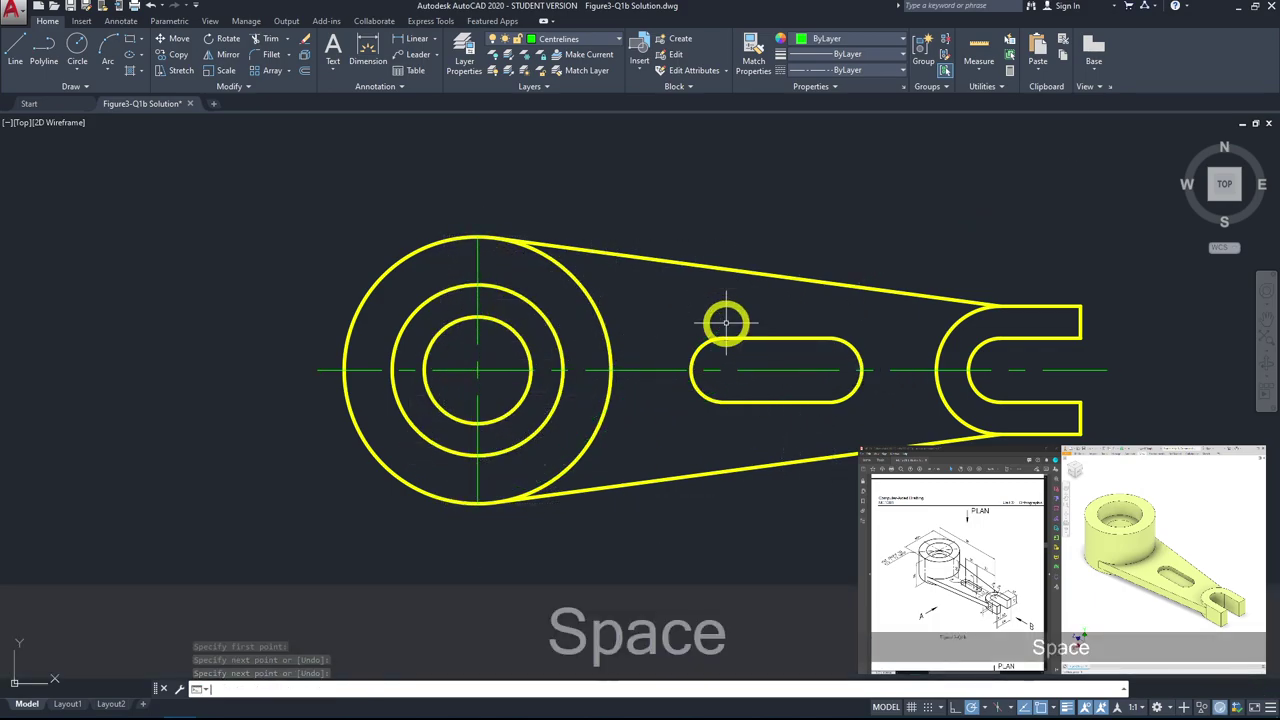
Step: Draw a vertical centreline across the middle slot through the centre of the end arc nearest the boss
{"action": "key", "text": "space"}
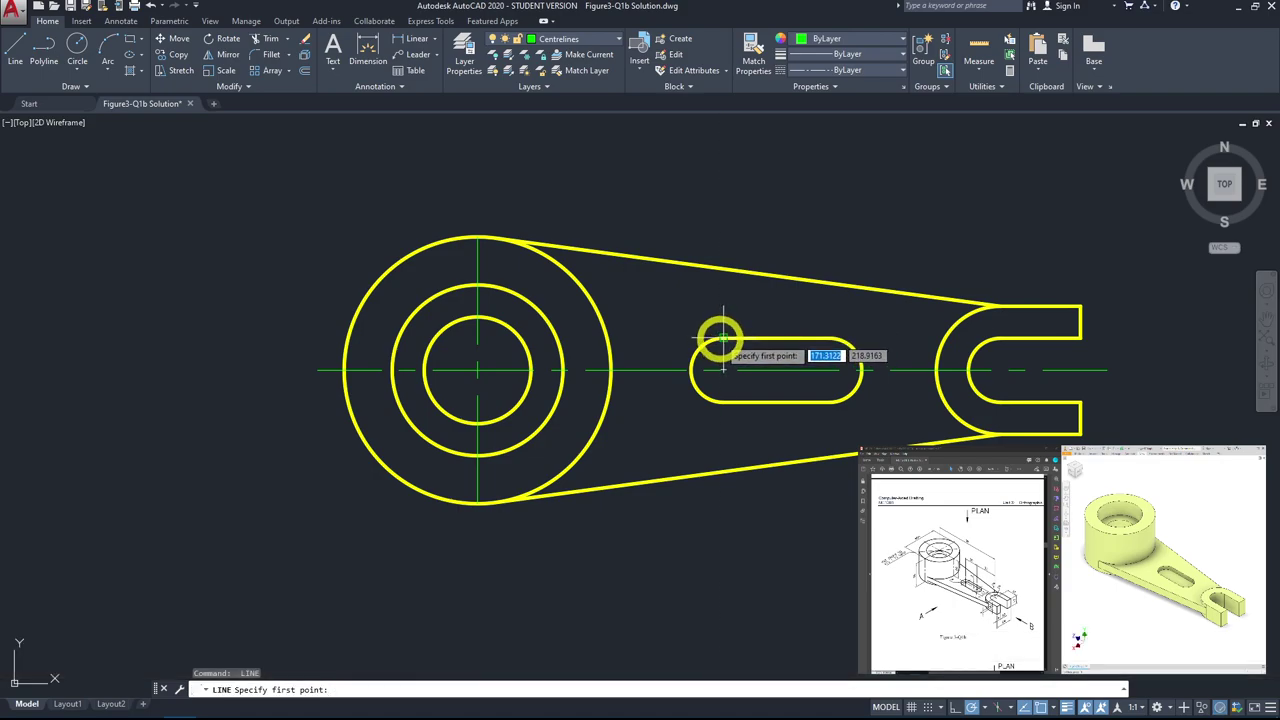
{"action": "left_click", "coordinate": [724, 338]}
{"action": "left_click", "coordinate": [724, 403]}
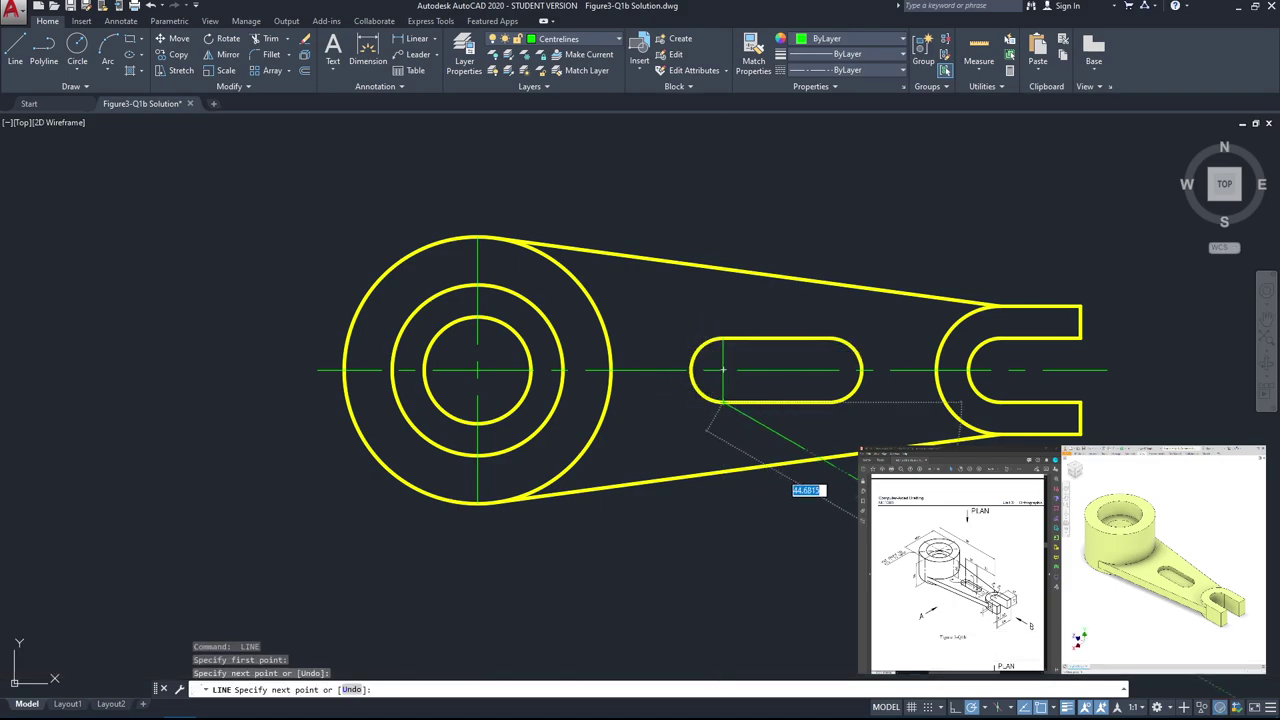
{"action": "key", "text": "space"}
Step: Draw a vertical centreline across the fork through its arc centre, between the ends of the outer arc
{"action": "key", "text": "space"}
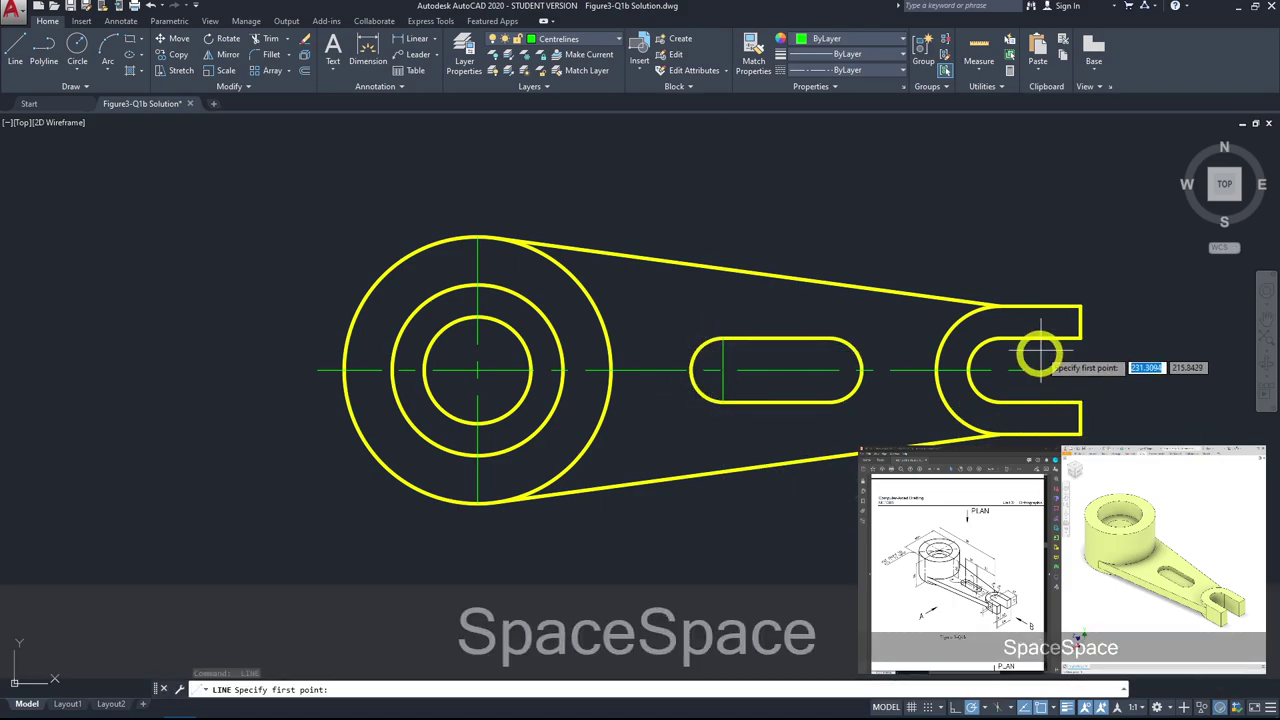
{"action": "left_click", "coordinate": [1000, 305]}
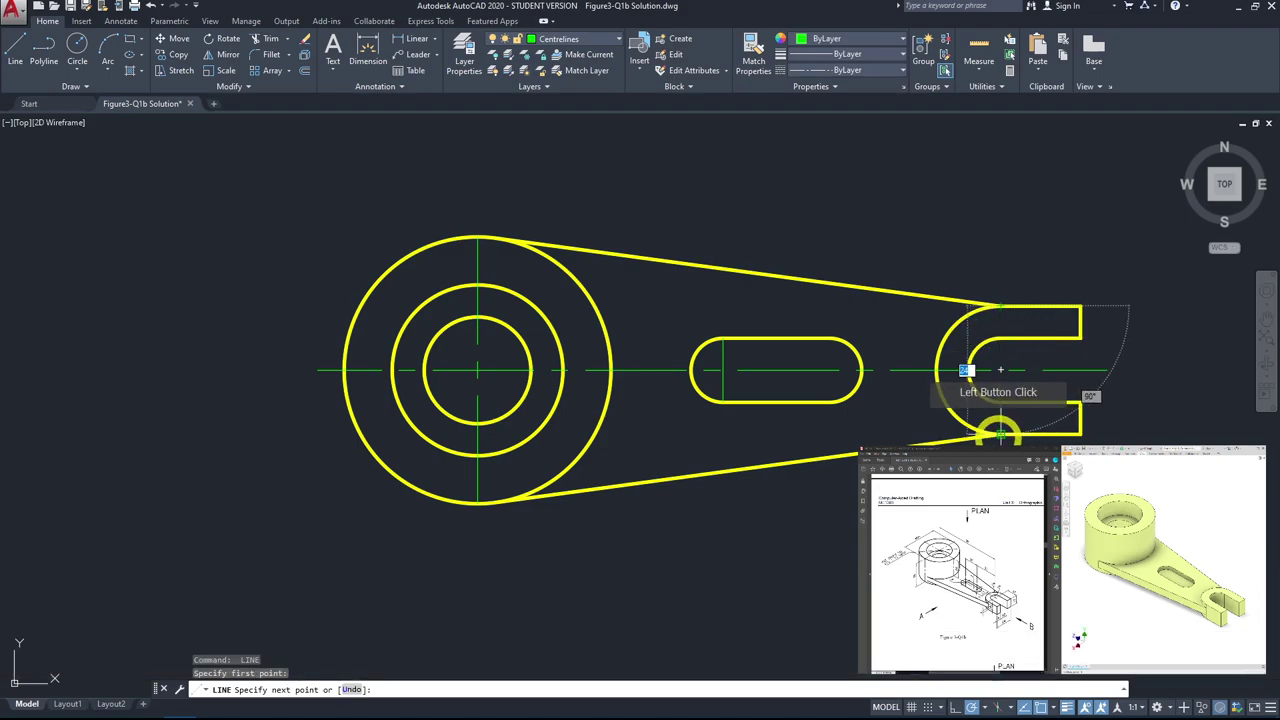
{"action": "left_click", "coordinate": [1000, 436]}
{"action": "key", "text": "space"}
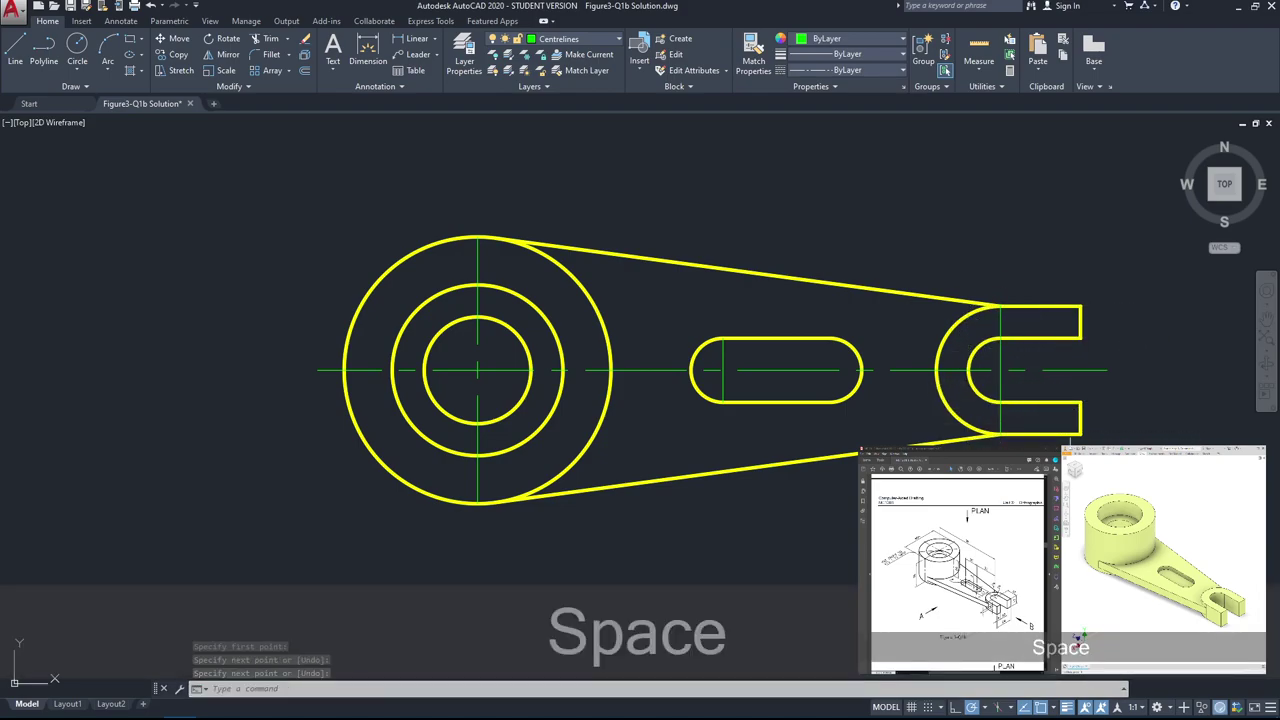
{"action": "key", "text": "Escape"}
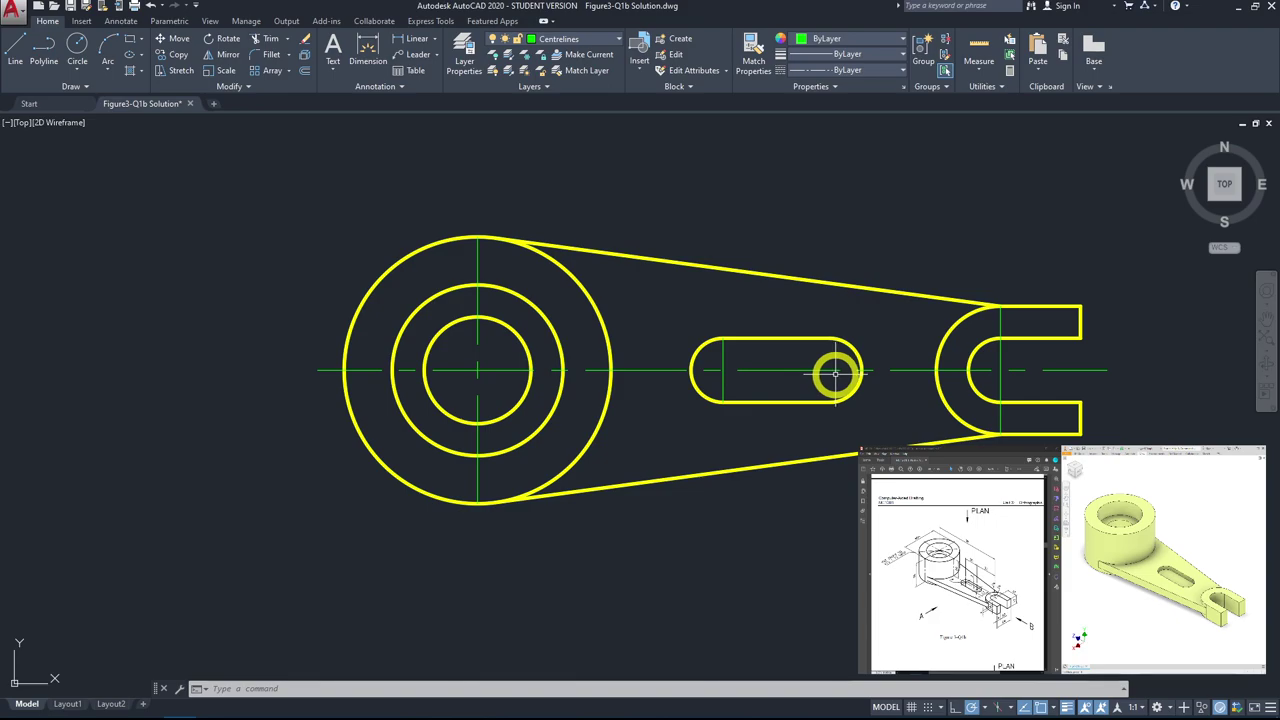
Step: Extend the fork's vertical centreline 5 mm past the outline at both ends
{"action": "left_click", "coordinate": [1000, 395]}
{"action": "left_click", "coordinate": [1000, 305]}
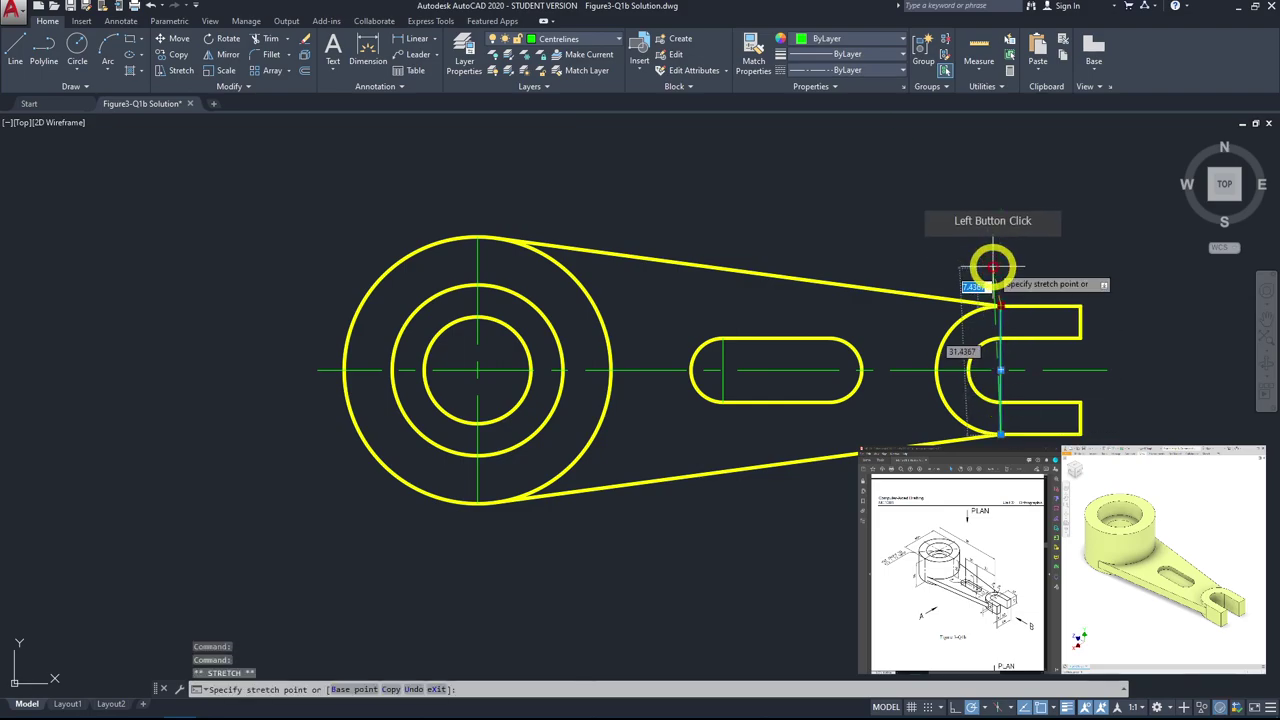
{"action": "type", "text": "5"}
{"action": "key", "text": "space"}
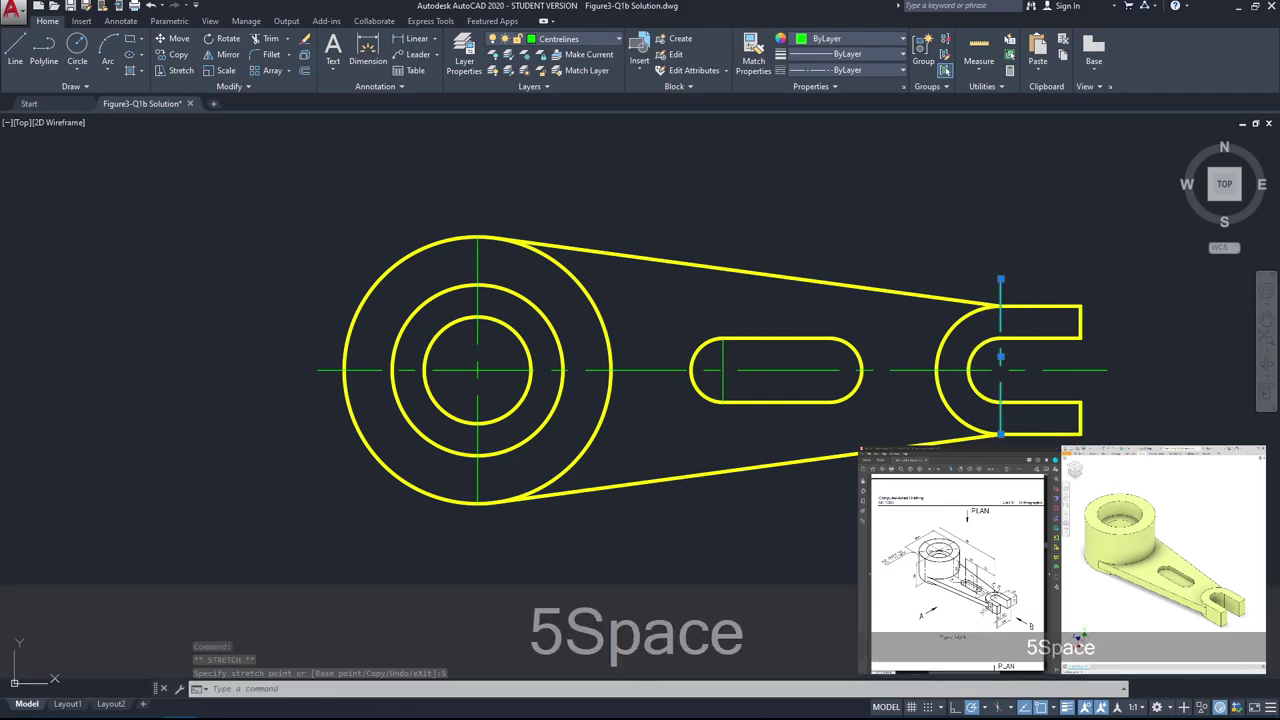
{"action": "left_click", "coordinate": [1000, 432]}
{"action": "type", "text": "5"}
{"action": "key", "text": "space"}
Step: Extend the boss's vertical centreline 5 mm beyond the large circle at both ends
{"action": "left_click", "coordinate": [477, 388]}
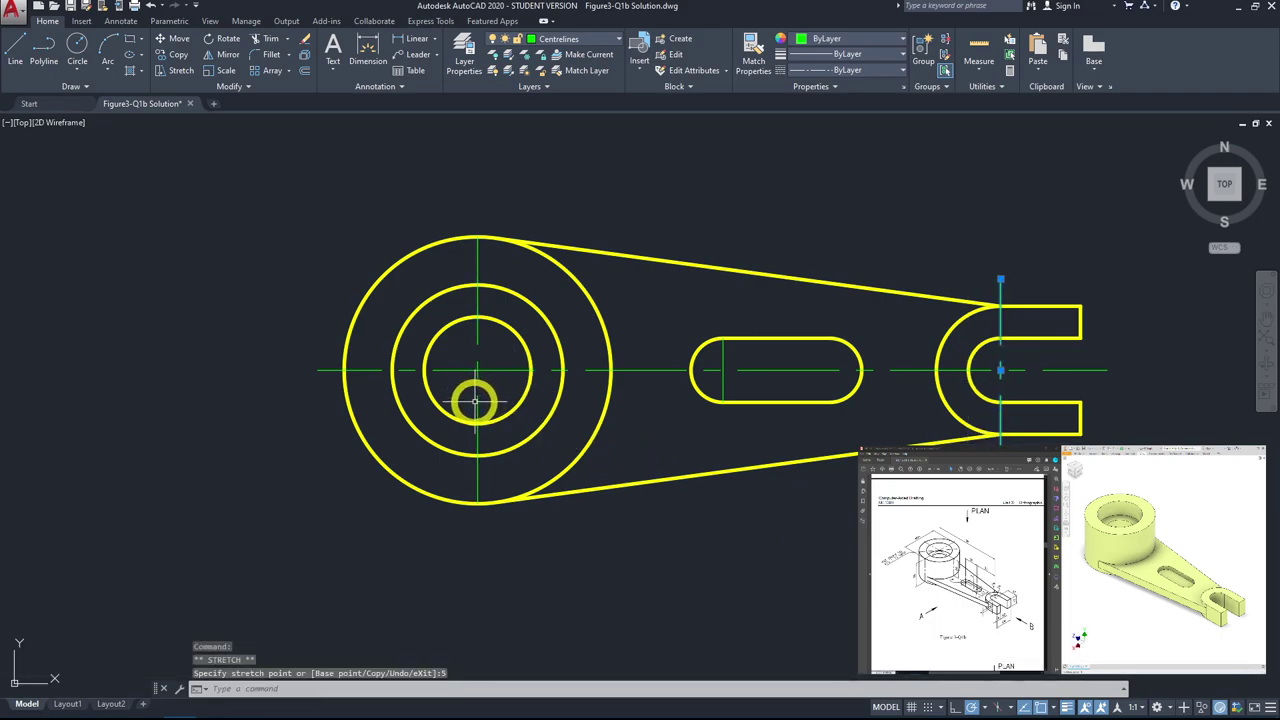
{"action": "left_click", "coordinate": [477, 238]}
{"action": "type", "text": "5"}
{"action": "key", "text": "space"}
{"action": "left_click", "coordinate": [477, 503]}
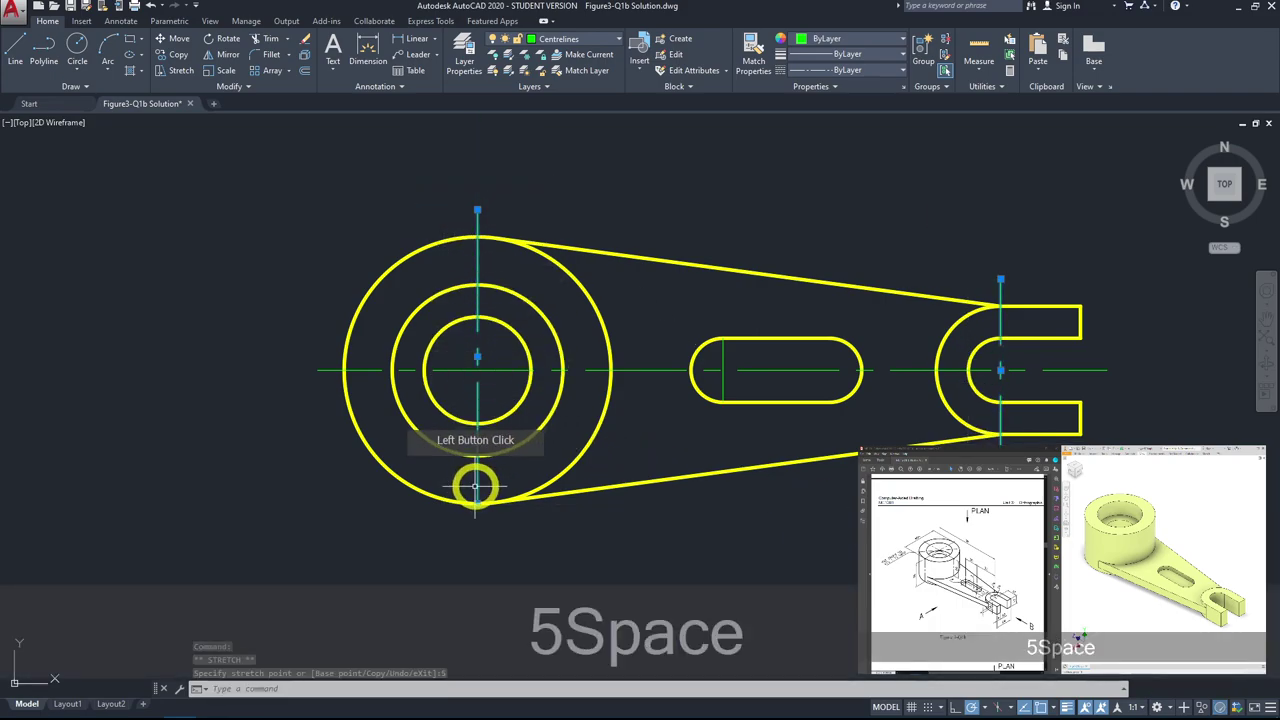
{"action": "type", "text": "5"}
{"action": "key", "text": "space"}
Step: Extend the middle slot's vertical centreline 5 mm beyond the slot edges at both ends and clear the selection
{"action": "left_click", "coordinate": [723, 393]}
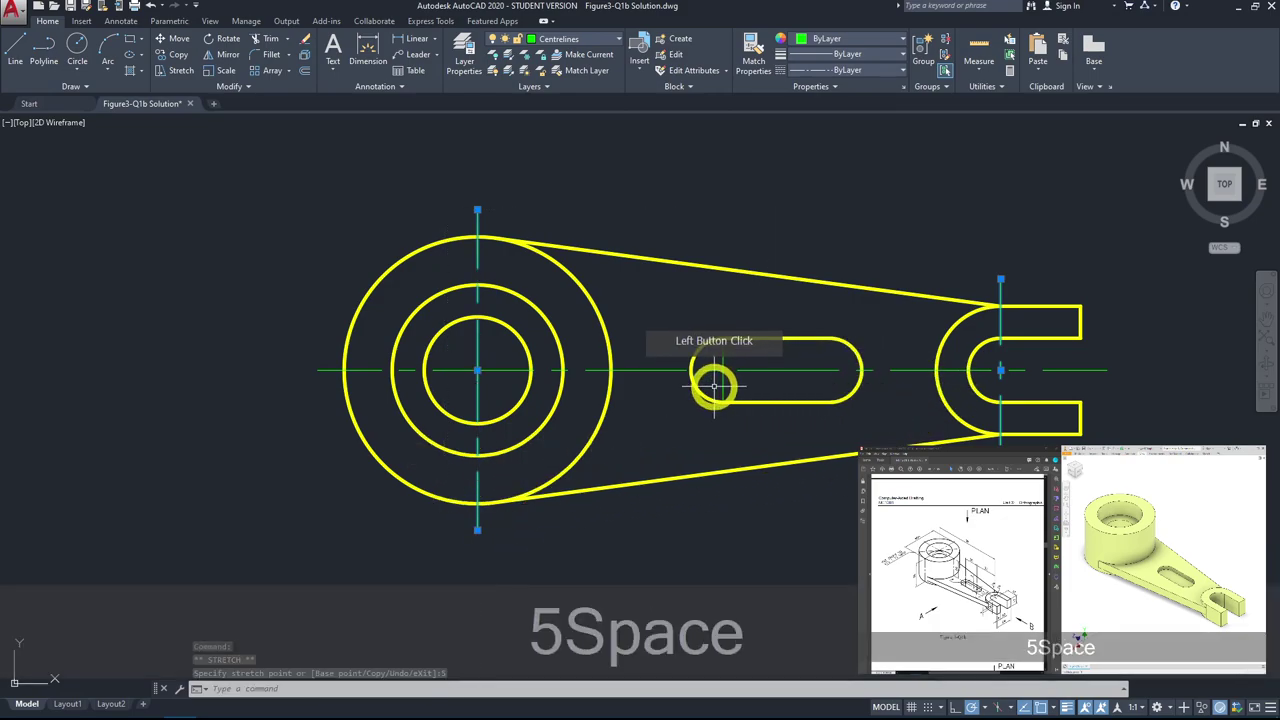
{"action": "left_click", "coordinate": [723, 338]}
{"action": "type", "text": "5"}
{"action": "key", "text": "space"}
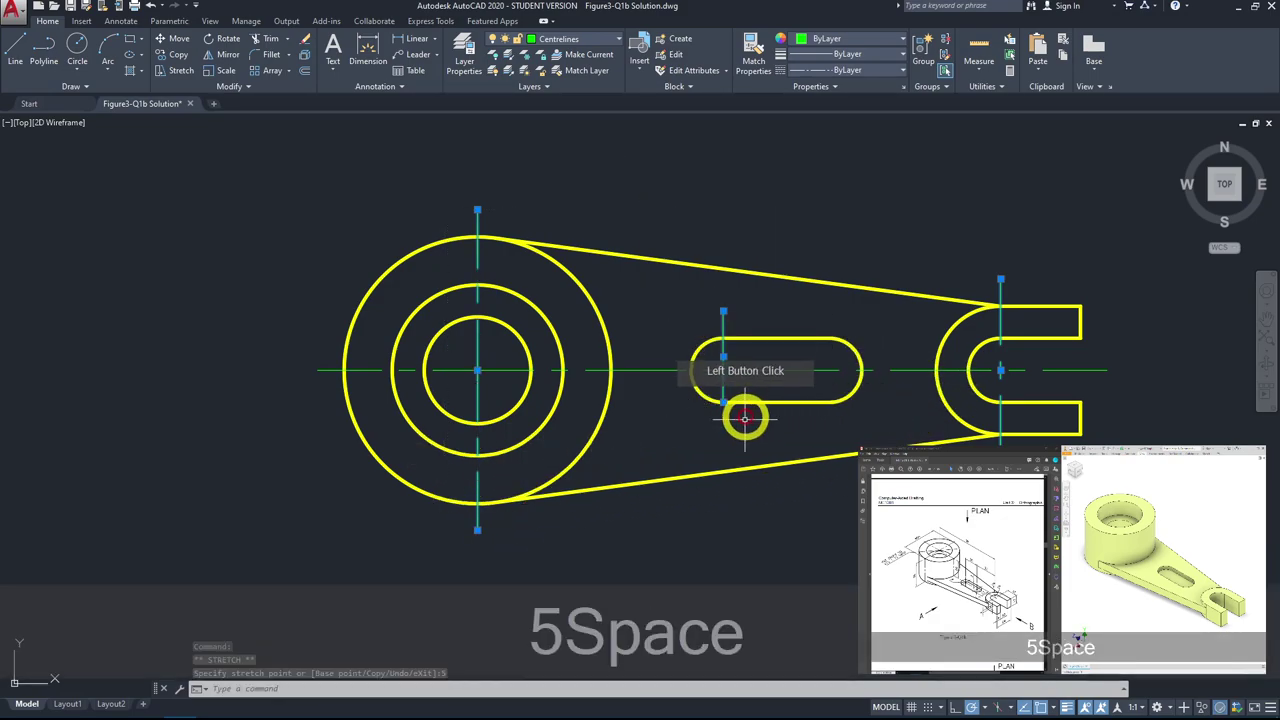
{"action": "left_click", "coordinate": [722, 402]}
{"action": "type", "text": "5"}
{"action": "key", "text": "space"}
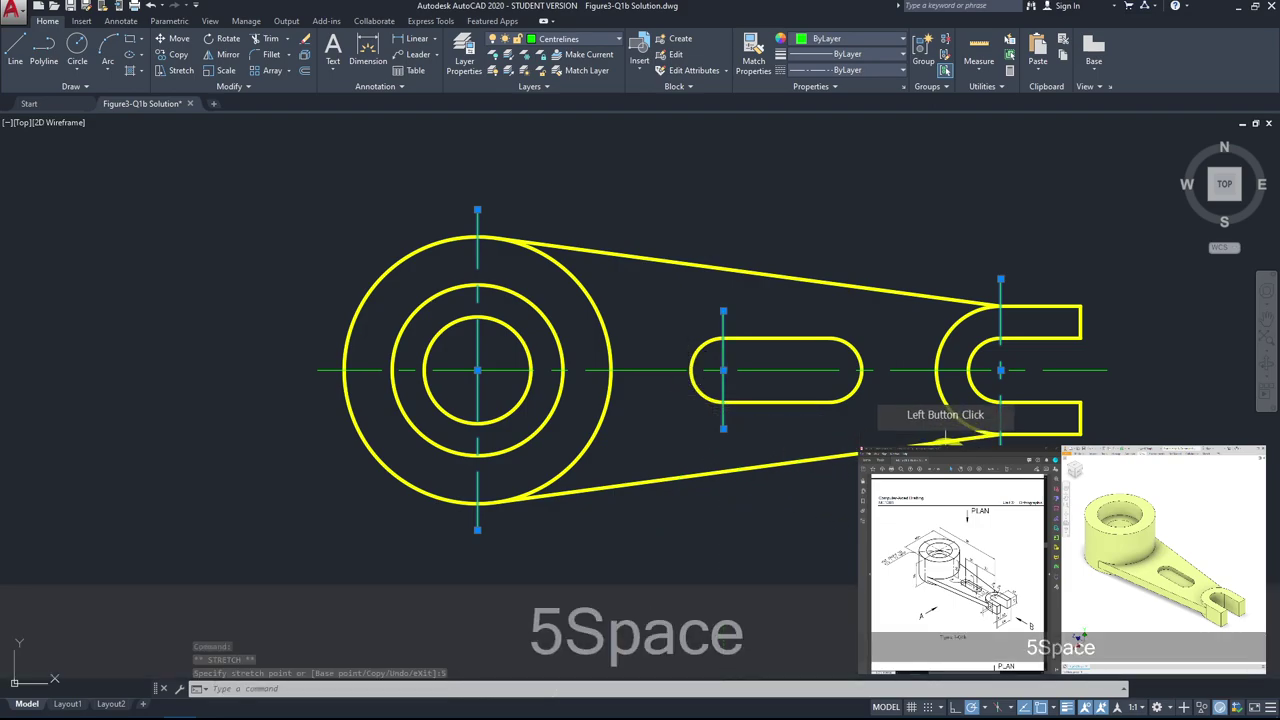
{"action": "key", "text": "Escape"}
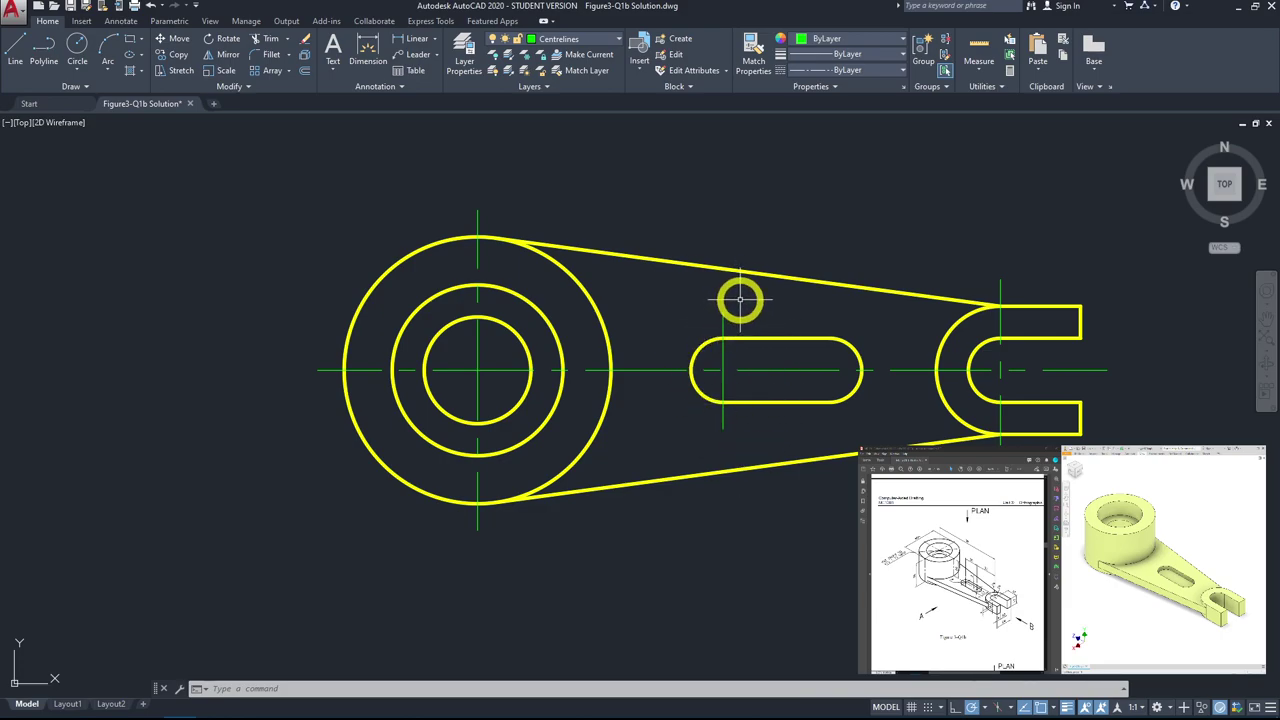
Step: Set the linetype scale of the middle slot's vertical centreline to 0.5 in its properties
{"action": "mouse_move", "coordinate": [723, 323]}
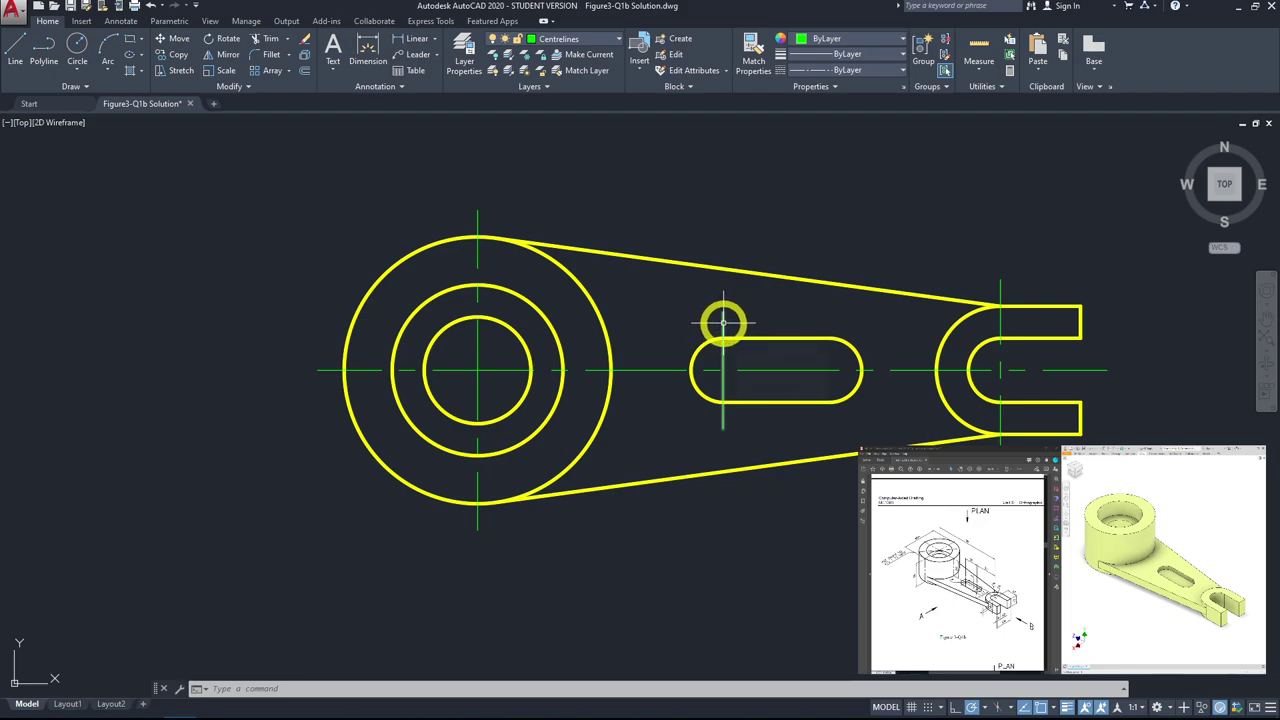
{"action": "left_click", "coordinate": [723, 323]}
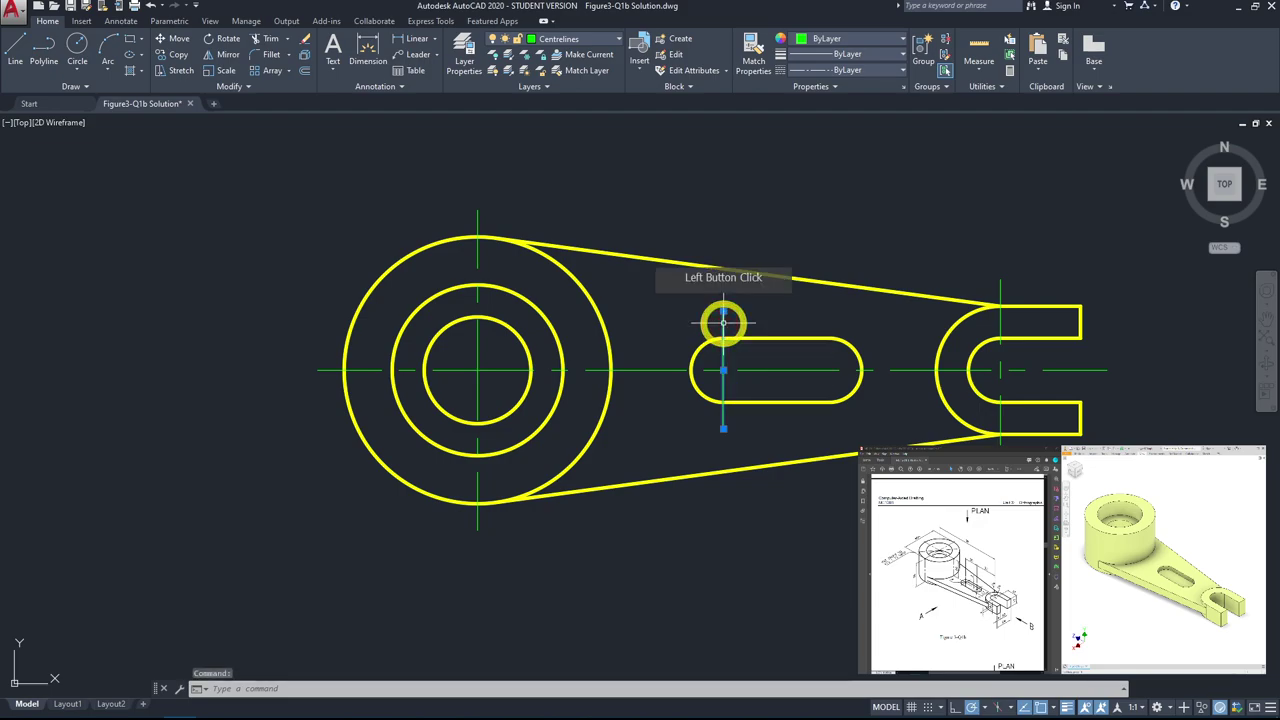
{"action": "right_click", "coordinate": [777, 313]}
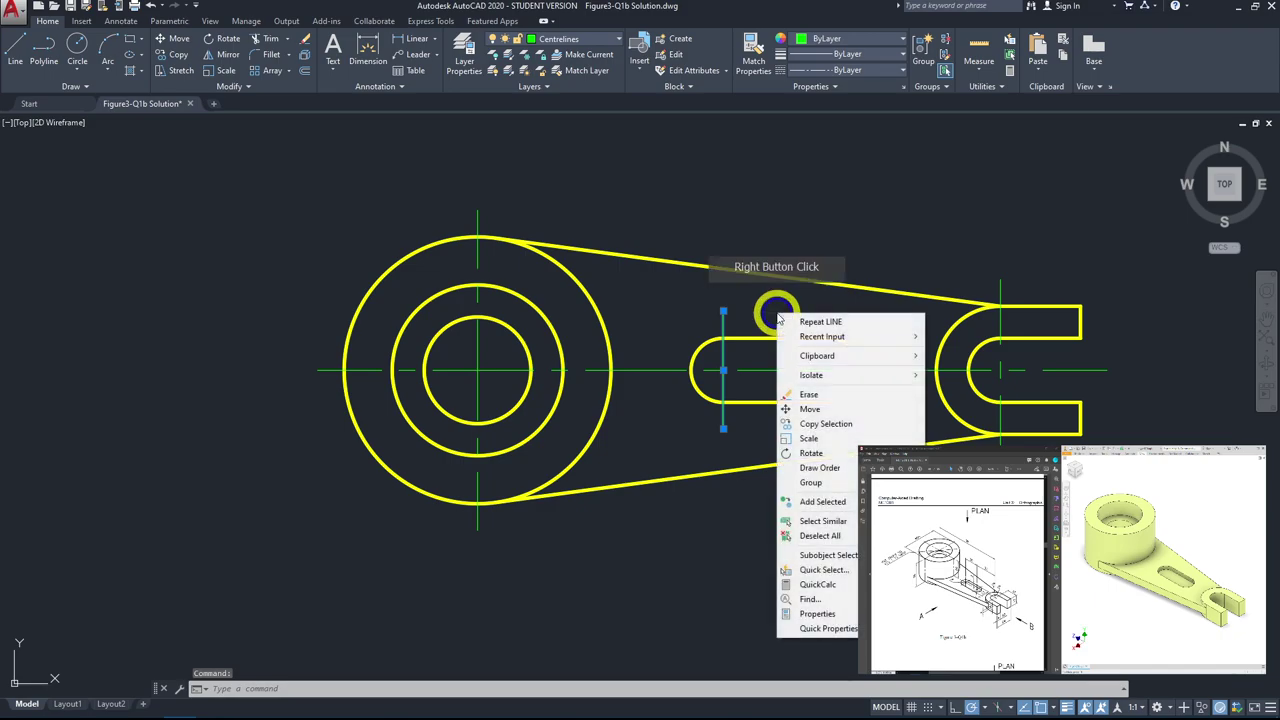
{"action": "left_click", "coordinate": [815, 614]}
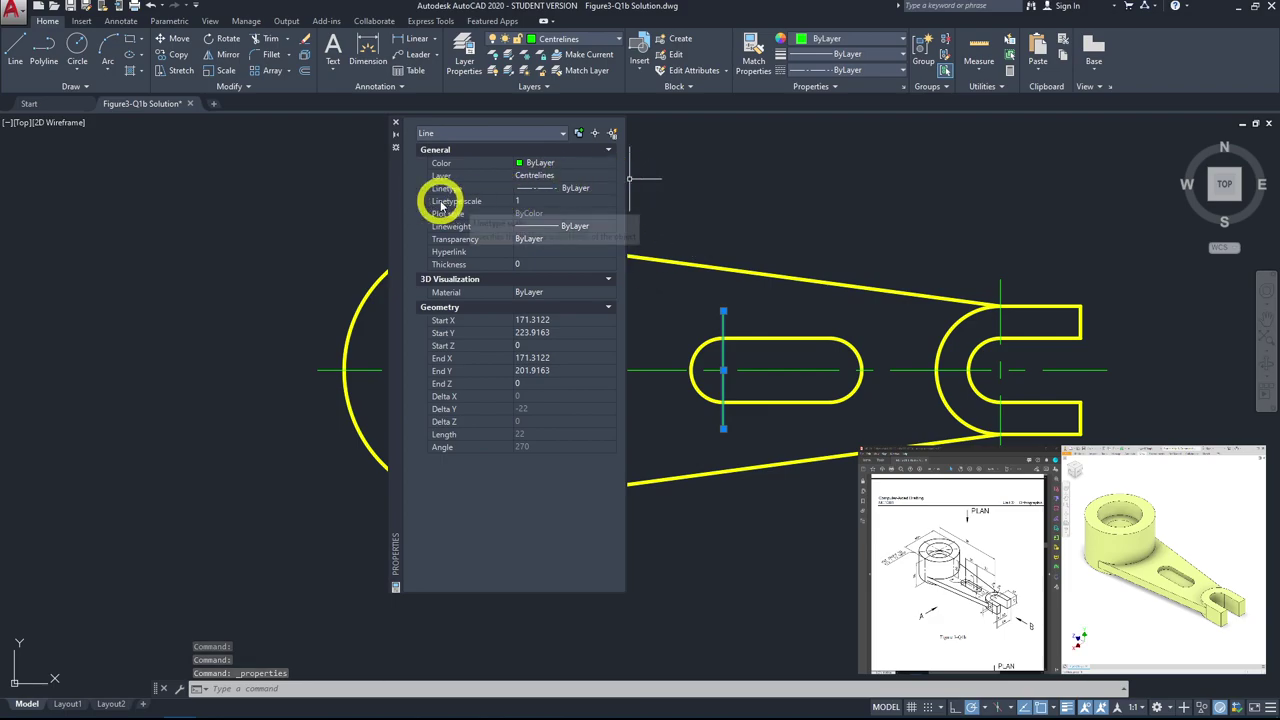
{"action": "left_click", "coordinate": [551, 204]}
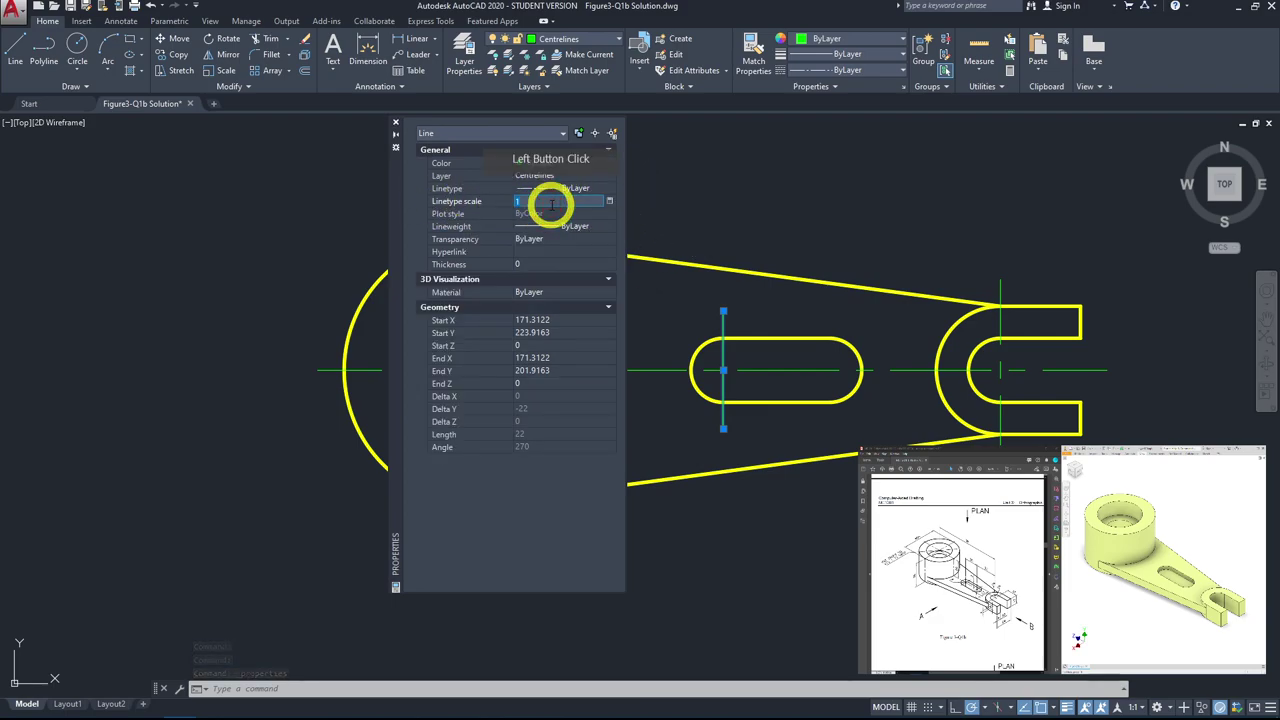
{"action": "type", "text": "0.5"}
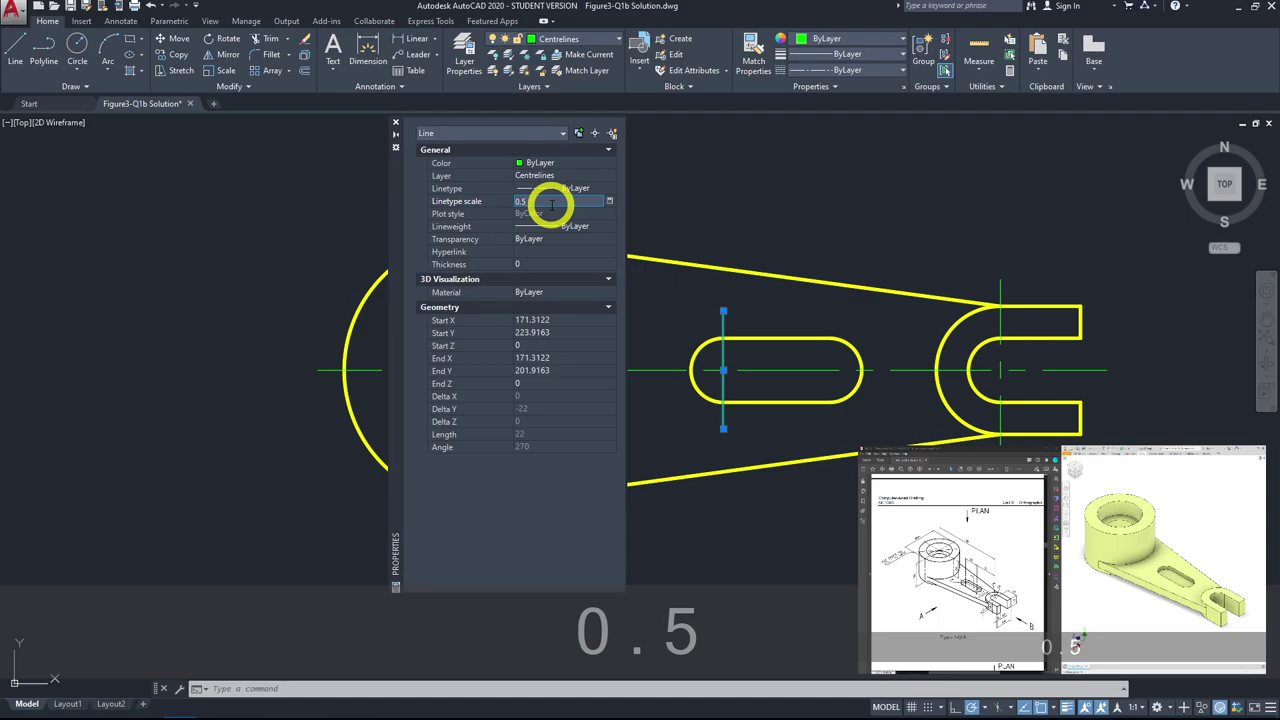
{"action": "key", "text": "Return"}
{"action": "scroll", "coordinate": [720, 378], "scroll_direction": "up", "scroll_amount": 2}
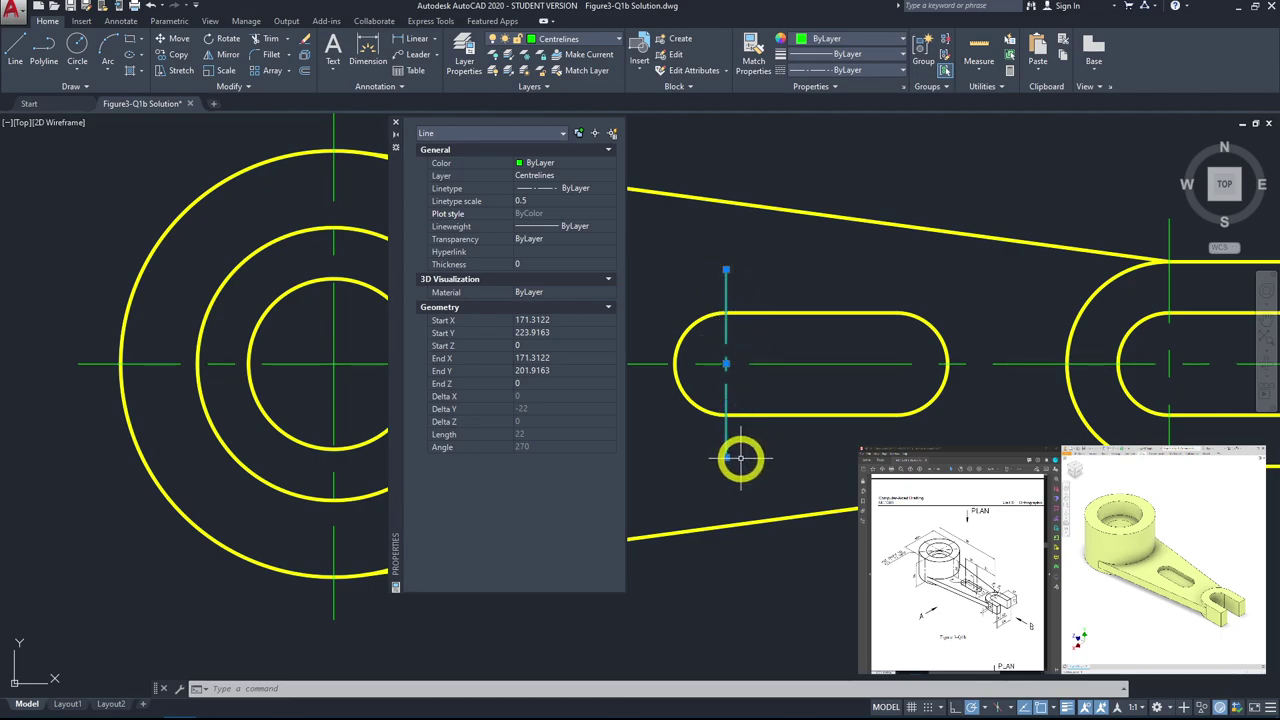
Step: Copy the middle slot's left vertical centreline 20 mm horizontally to the centre of the slot's right arc
{"action": "left_click", "coordinate": [397, 122]}
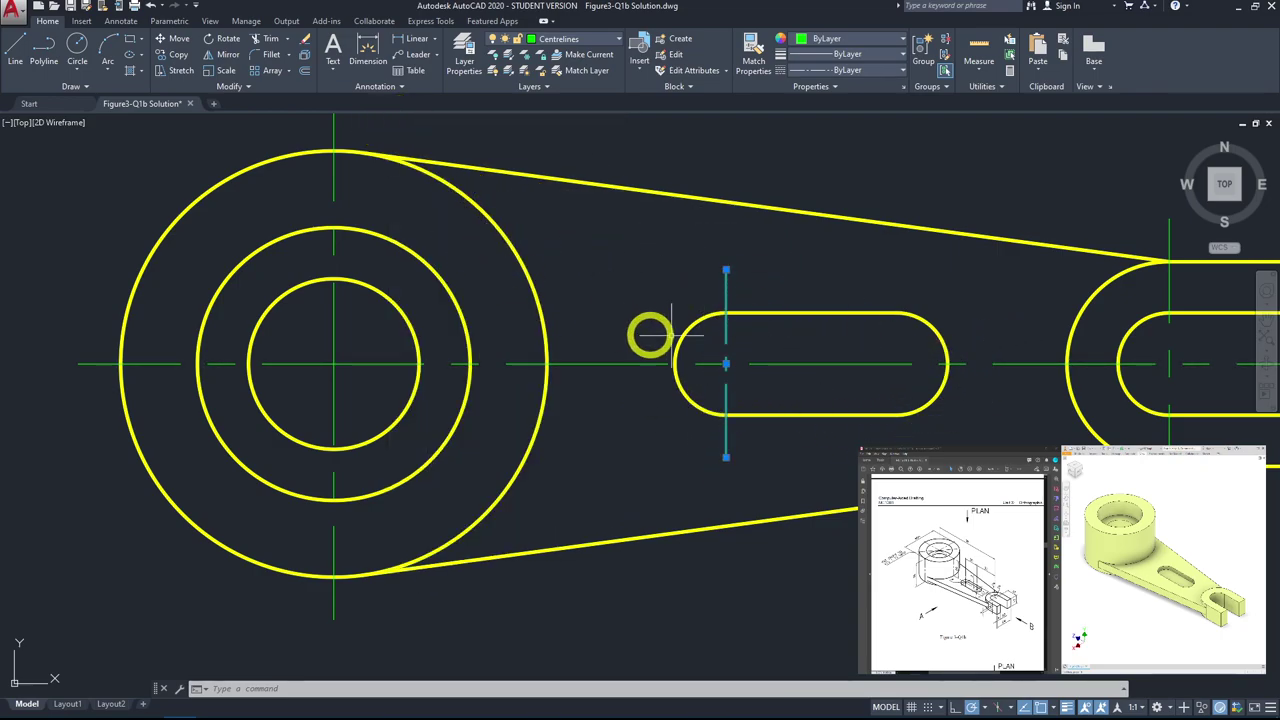
{"action": "key", "text": "Escape"}
{"action": "left_click", "coordinate": [725, 293]}
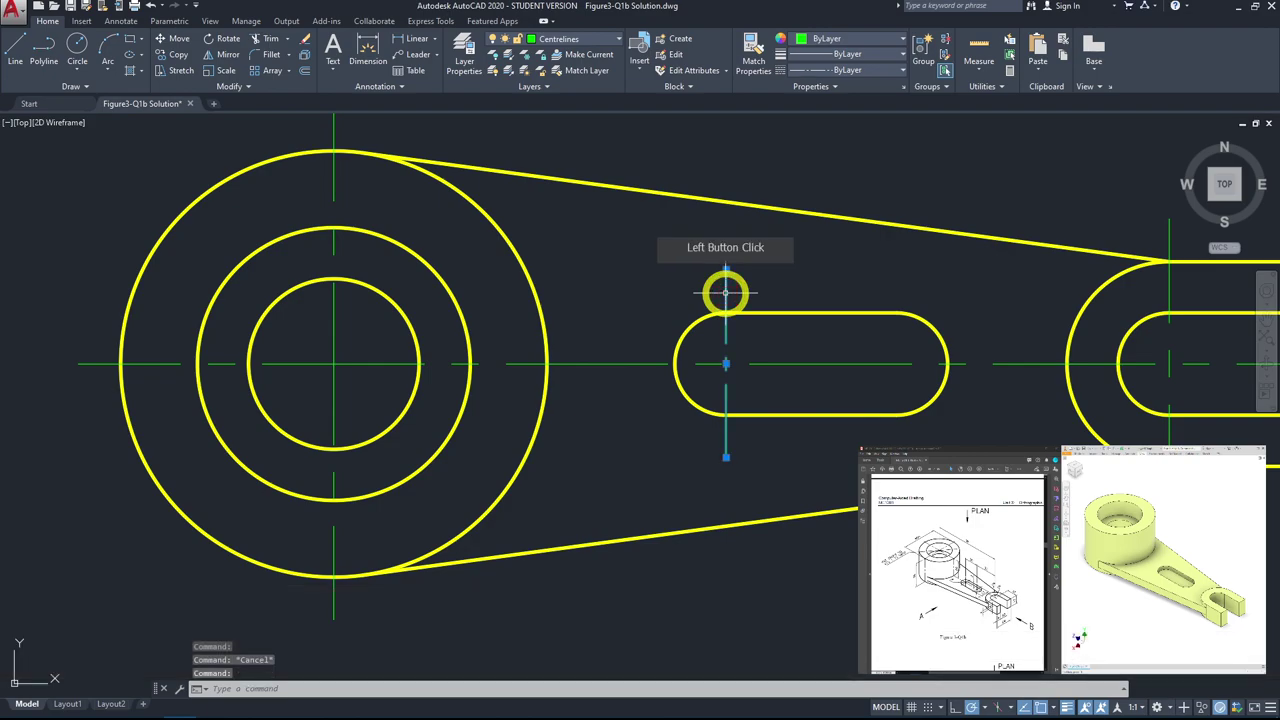
{"action": "left_click", "coordinate": [177, 57]}
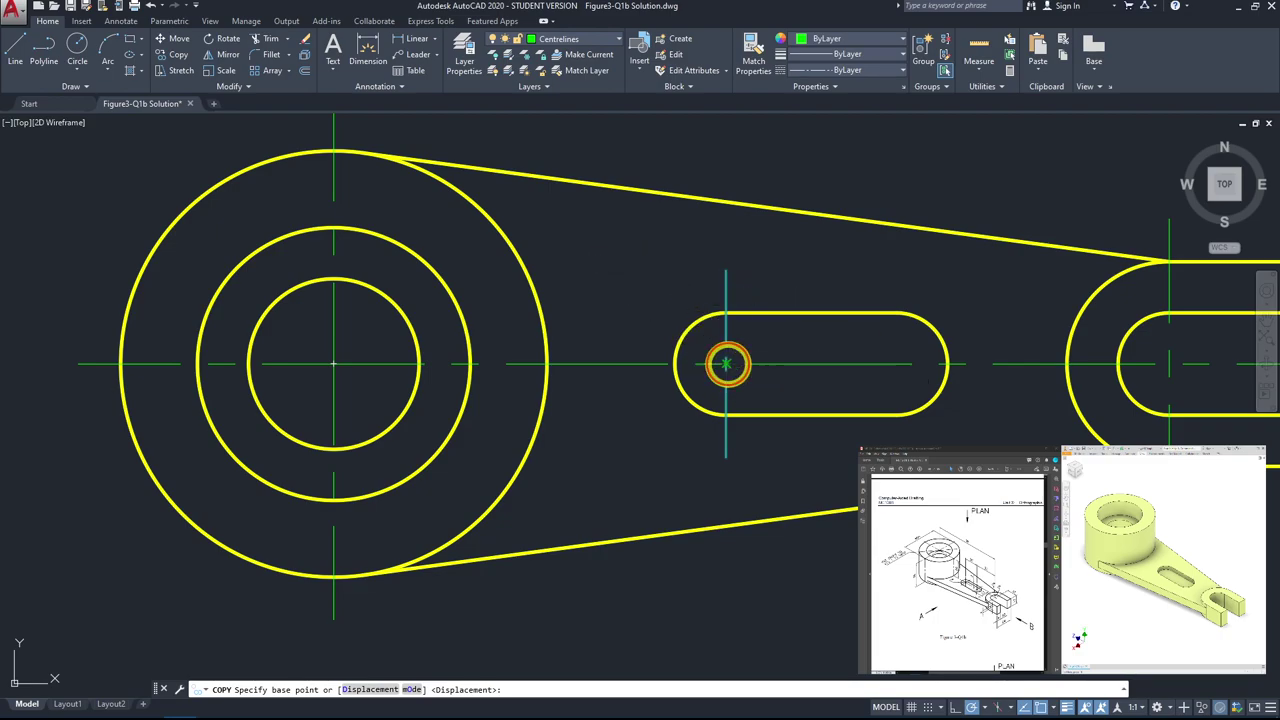
{"action": "left_click", "coordinate": [726, 364]}
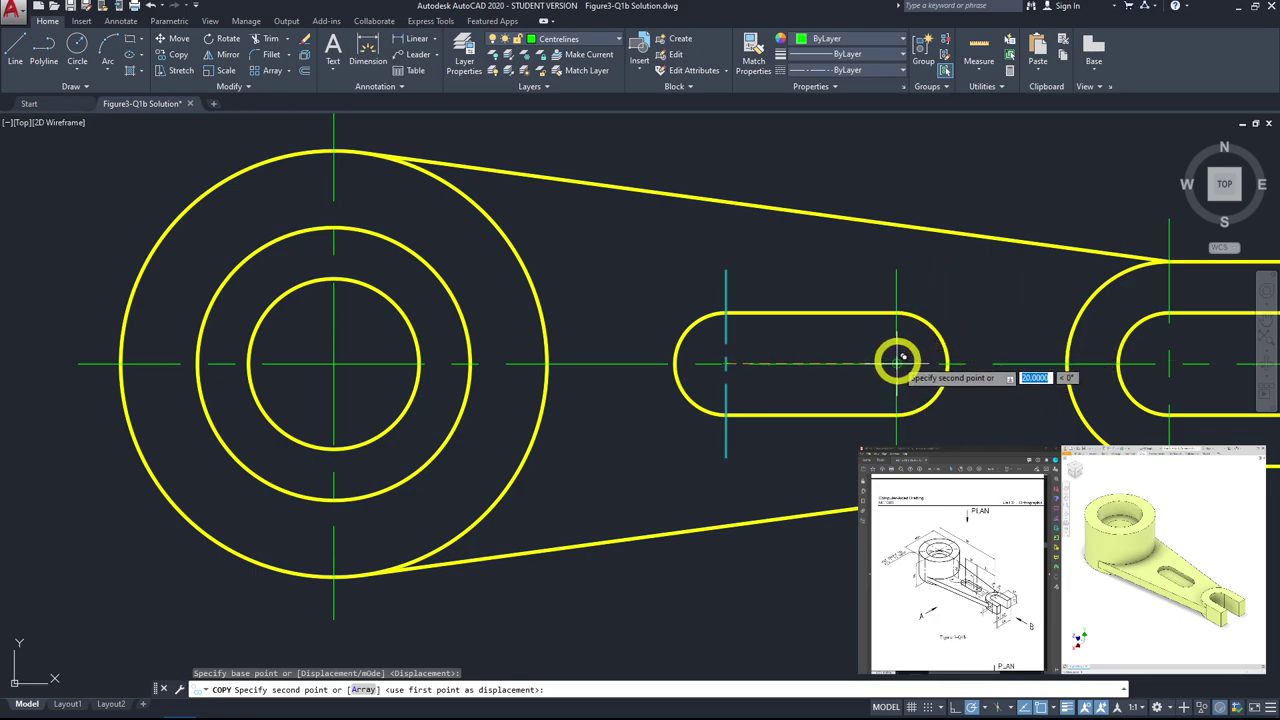
{"action": "left_click", "coordinate": [986, 391]}
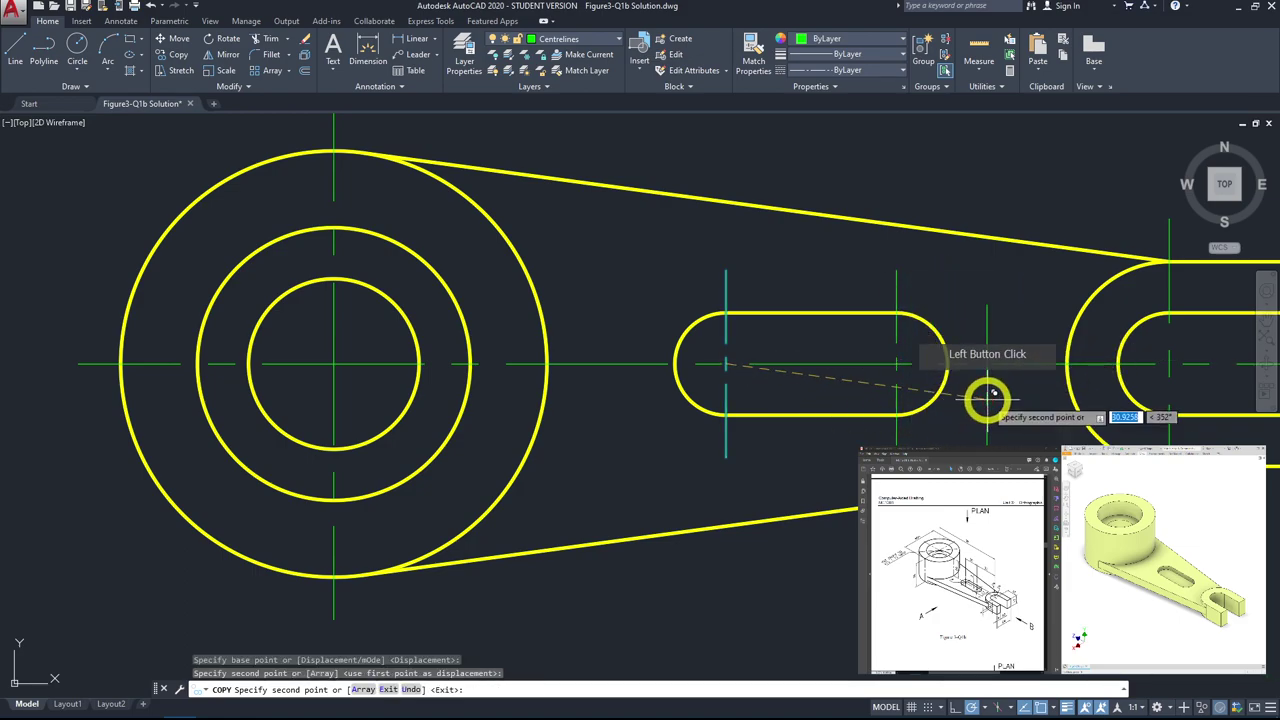
{"action": "key", "text": "Escape"}
{"action": "scroll", "coordinate": [820, 365], "scroll_direction": "down", "scroll_amount": 3}
{"action": "scroll", "coordinate": [860, 355], "scroll_direction": "down", "scroll_amount": 2}
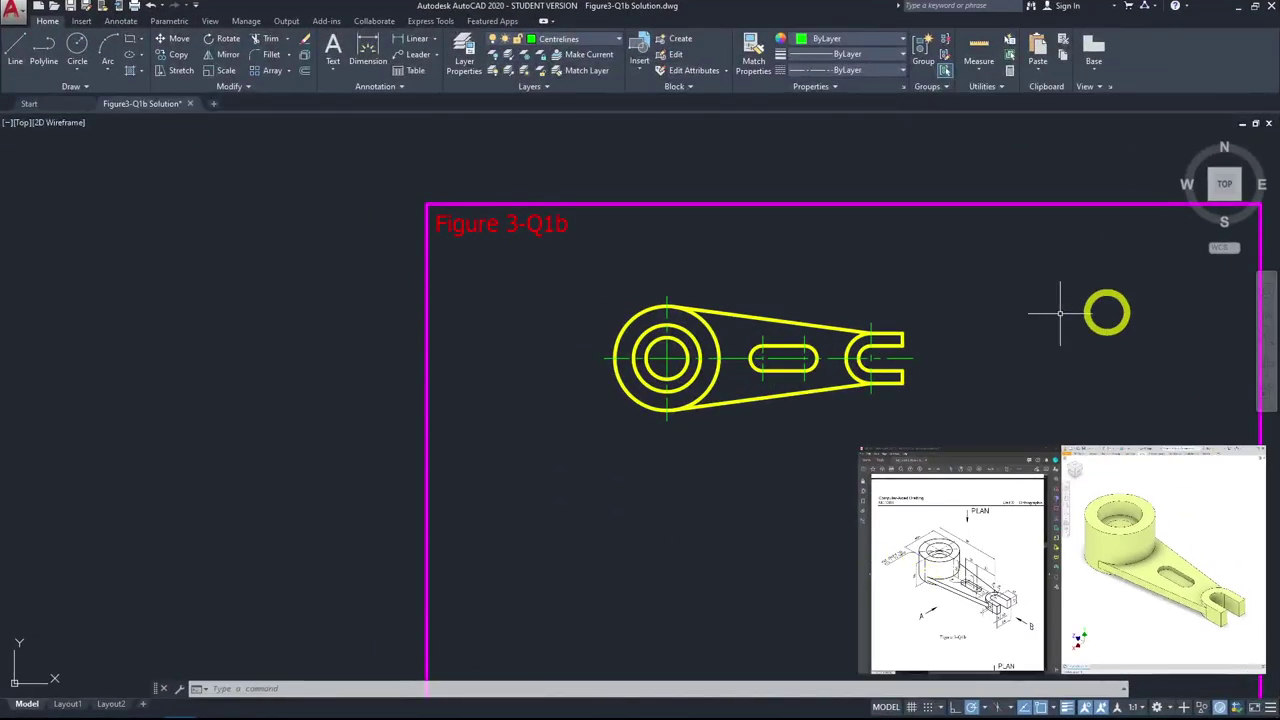
Step: On the Constructionlines layer, draw a horizontal line level with the boss's lowest point, from below the fork's end to below the boss's left edge
{"action": "left_click", "coordinate": [16, 60]}
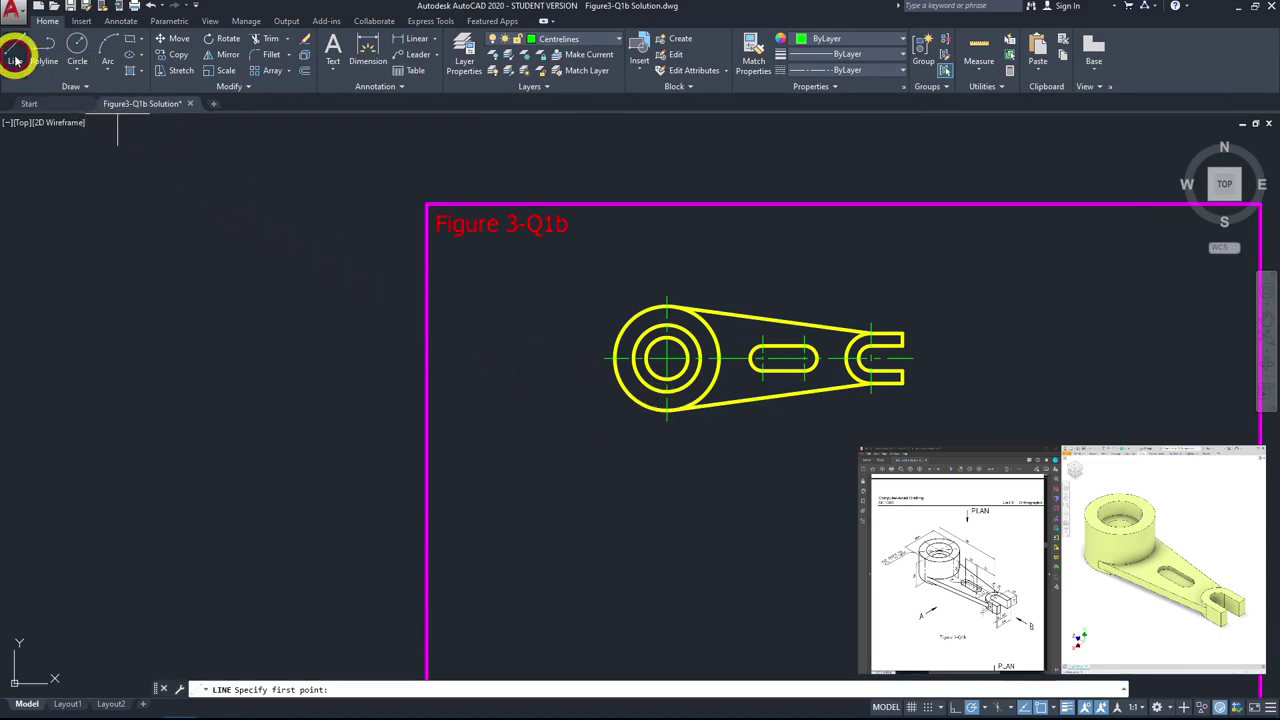
{"action": "left_click", "coordinate": [566, 39]}
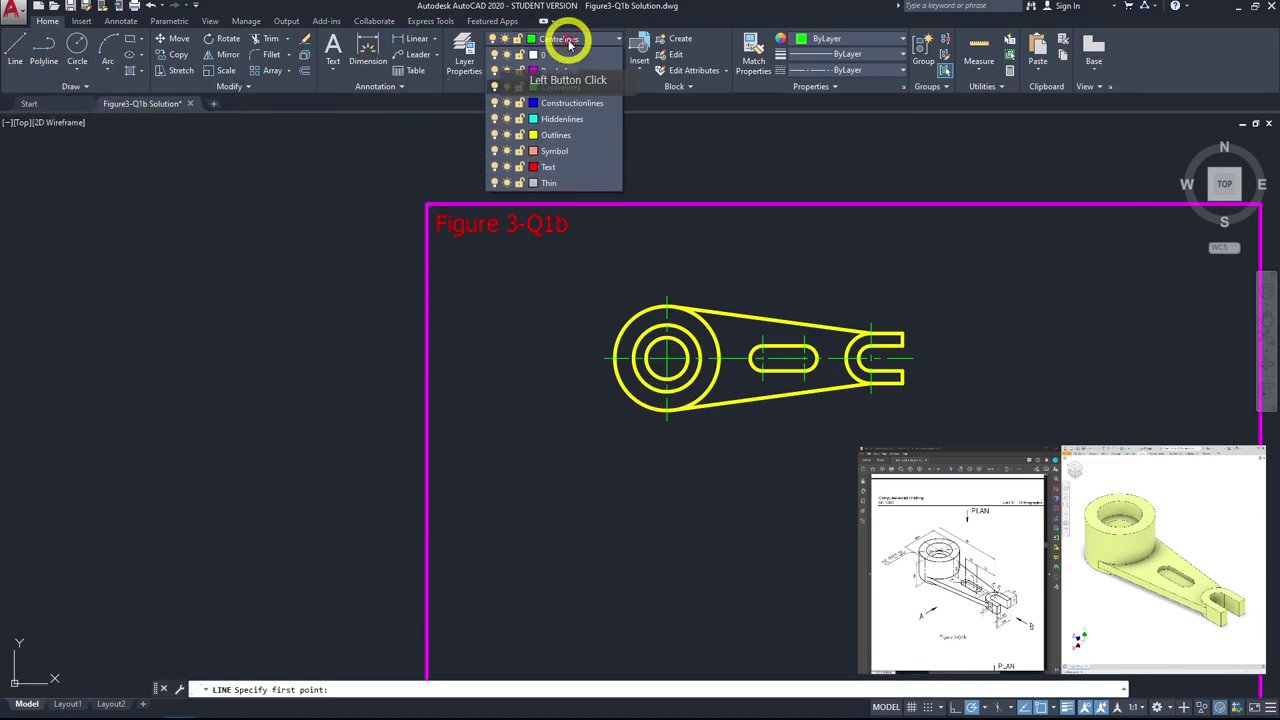
{"action": "left_click", "coordinate": [572, 103]}
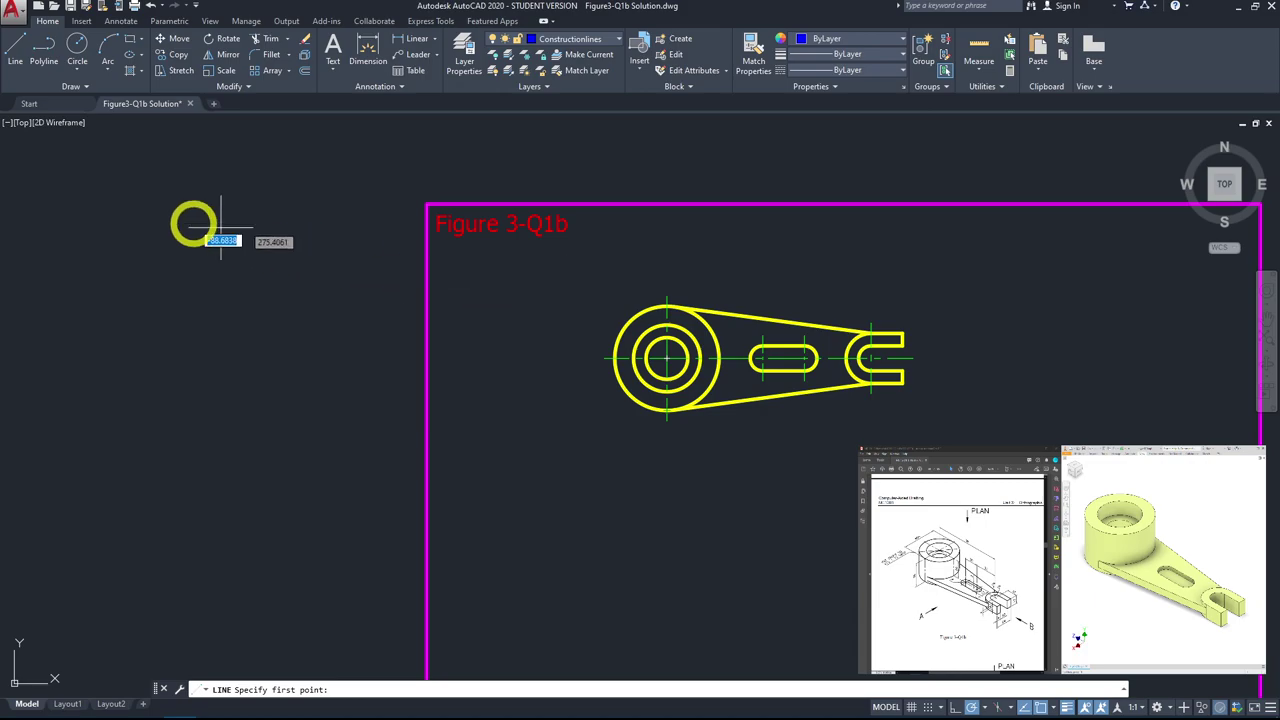
{"action": "left_click", "coordinate": [20, 52]}
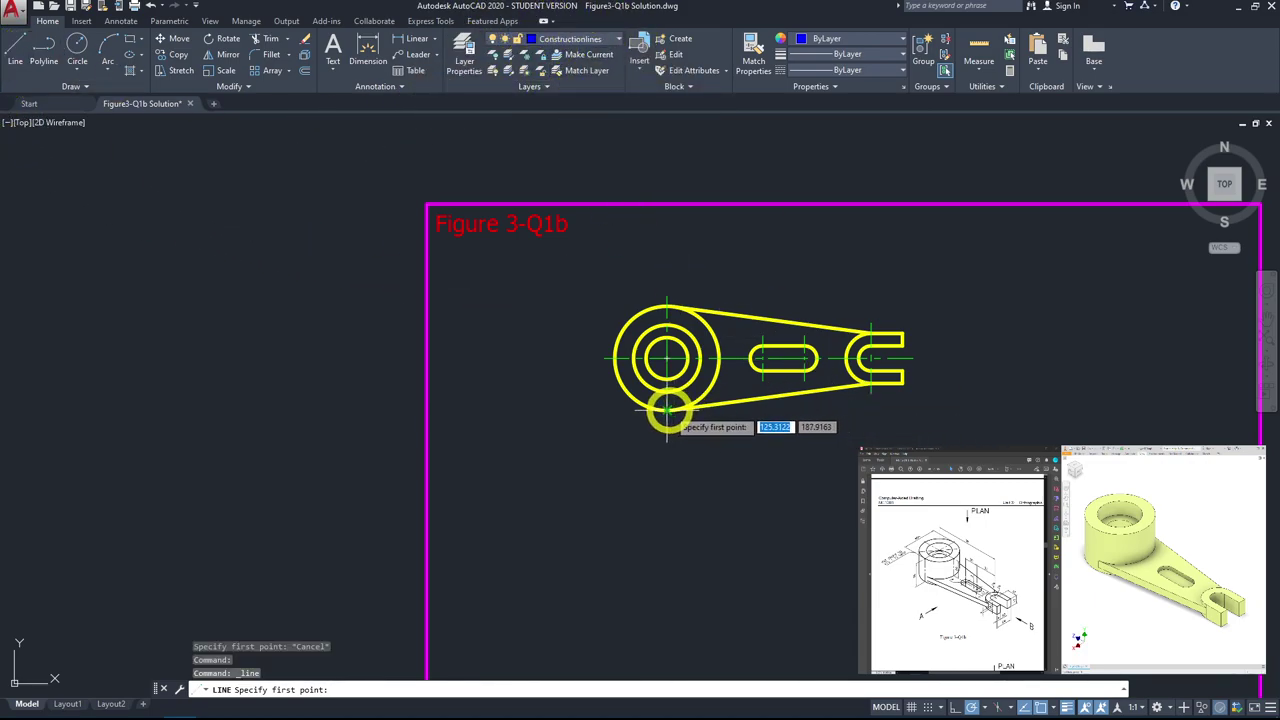
{"action": "left_click", "coordinate": [902, 409]}
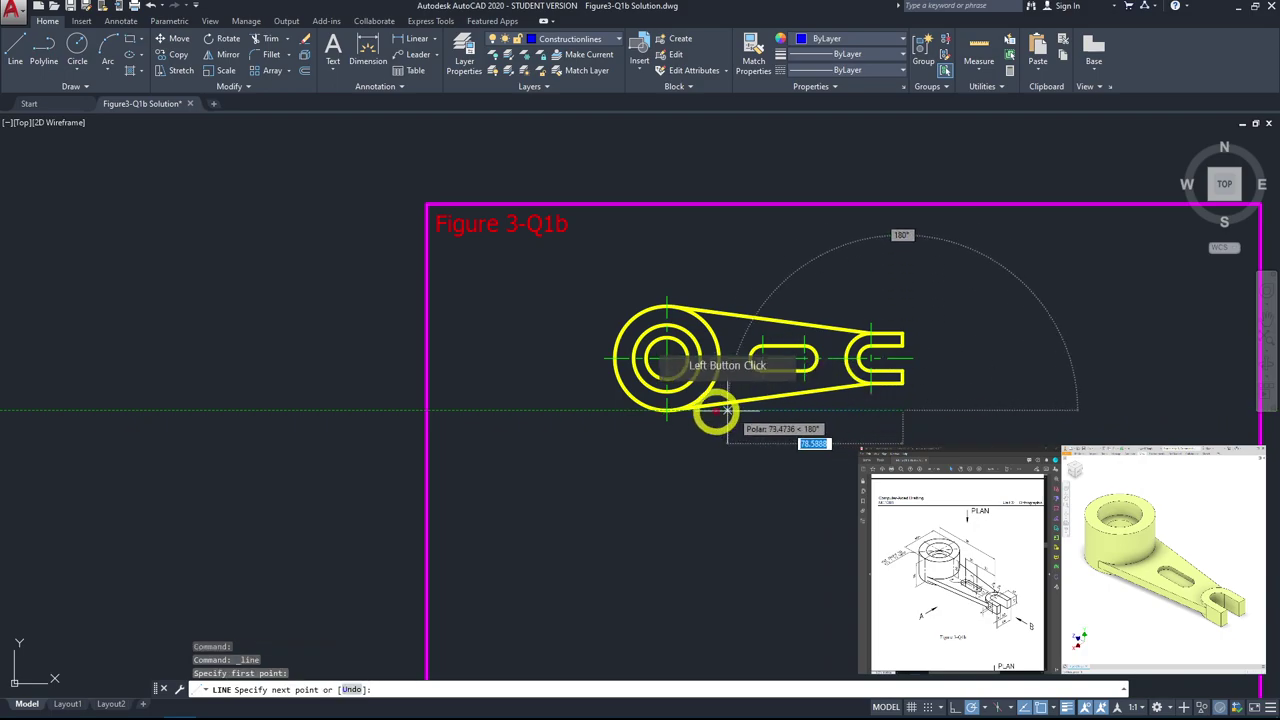
{"action": "left_click", "coordinate": [614, 409]}
{"action": "key", "text": "Escape"}
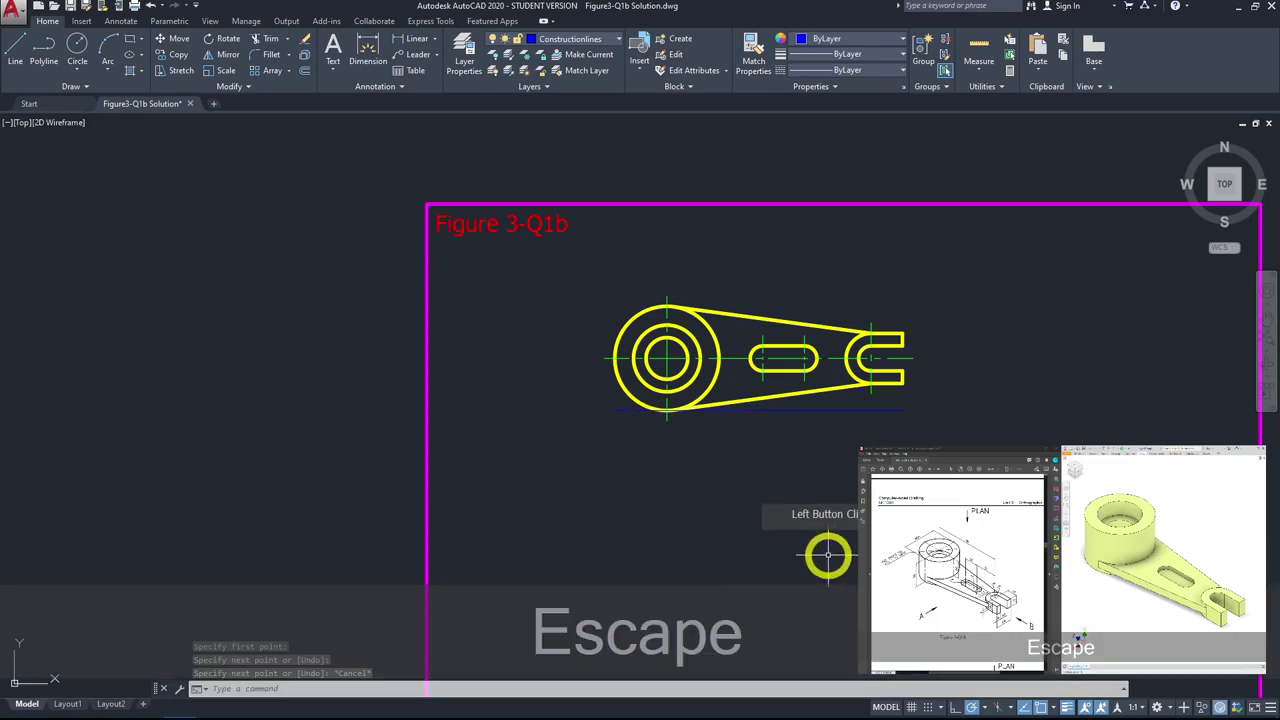
Step: Offset the horizontal construction line 20 mm downwards to locate the top of the elevation
{"action": "left_click", "coordinate": [305, 70]}
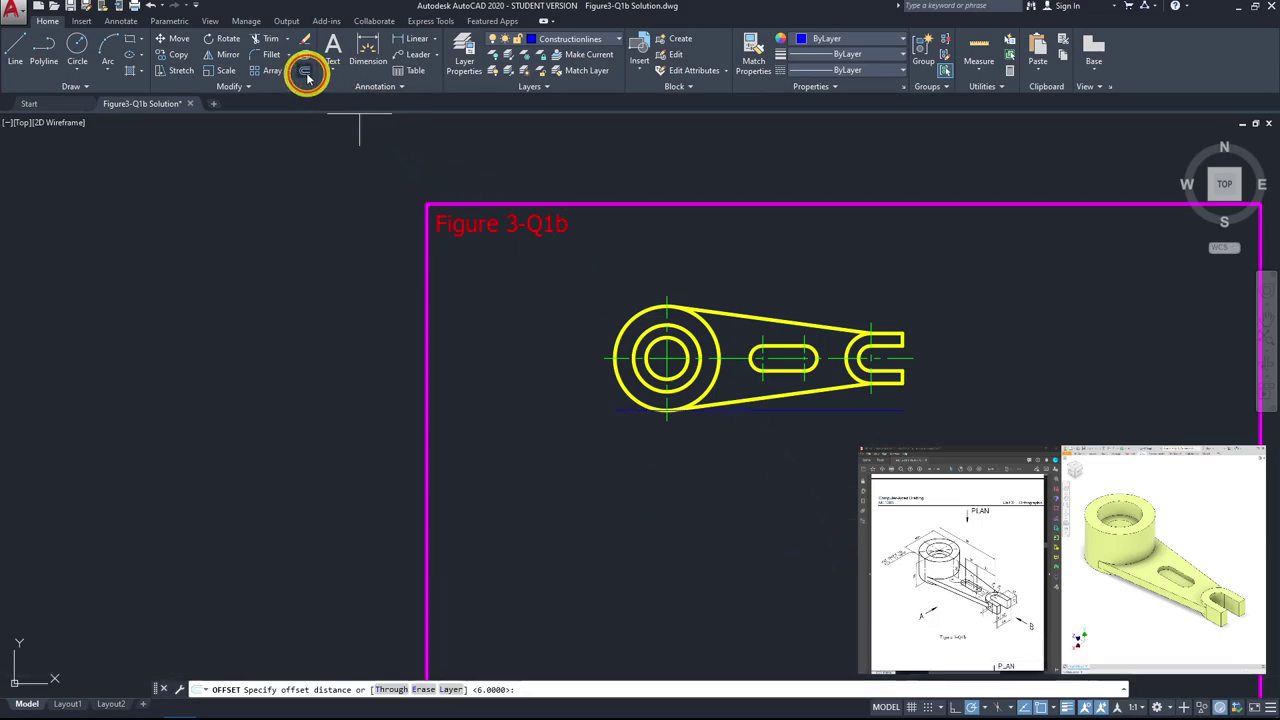
{"action": "type", "text": "20"}
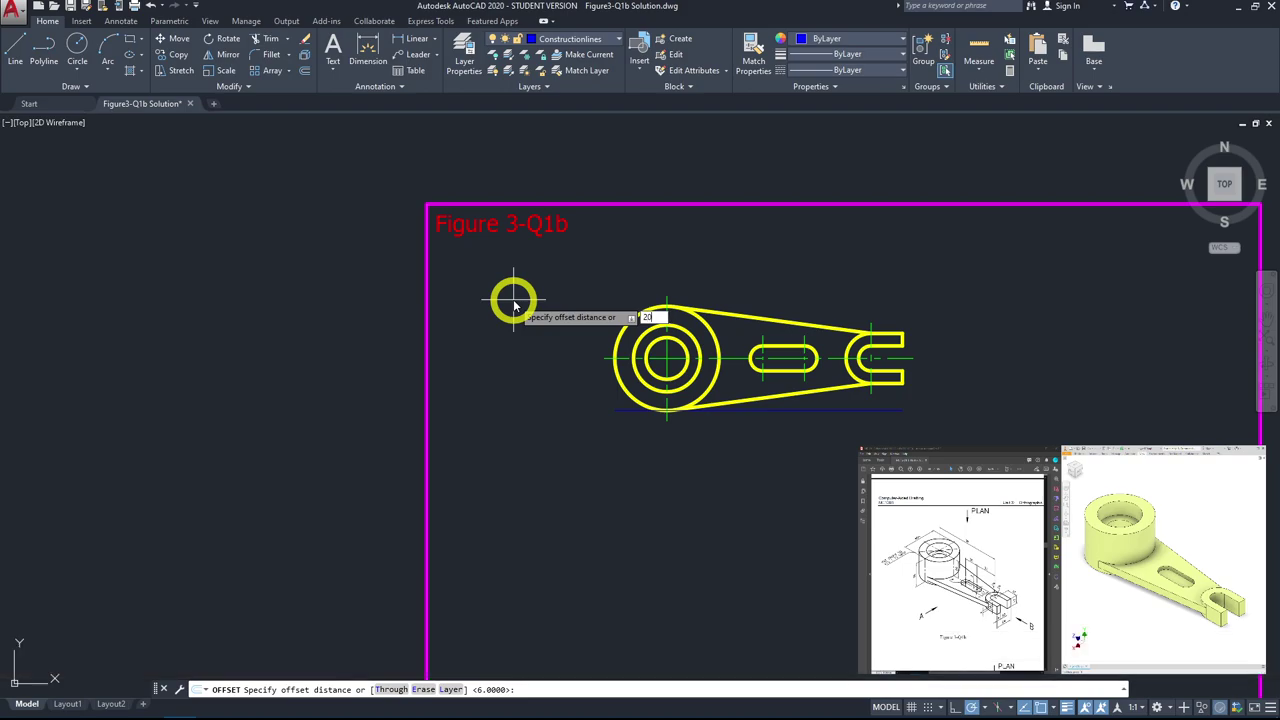
{"action": "key", "text": "Return"}
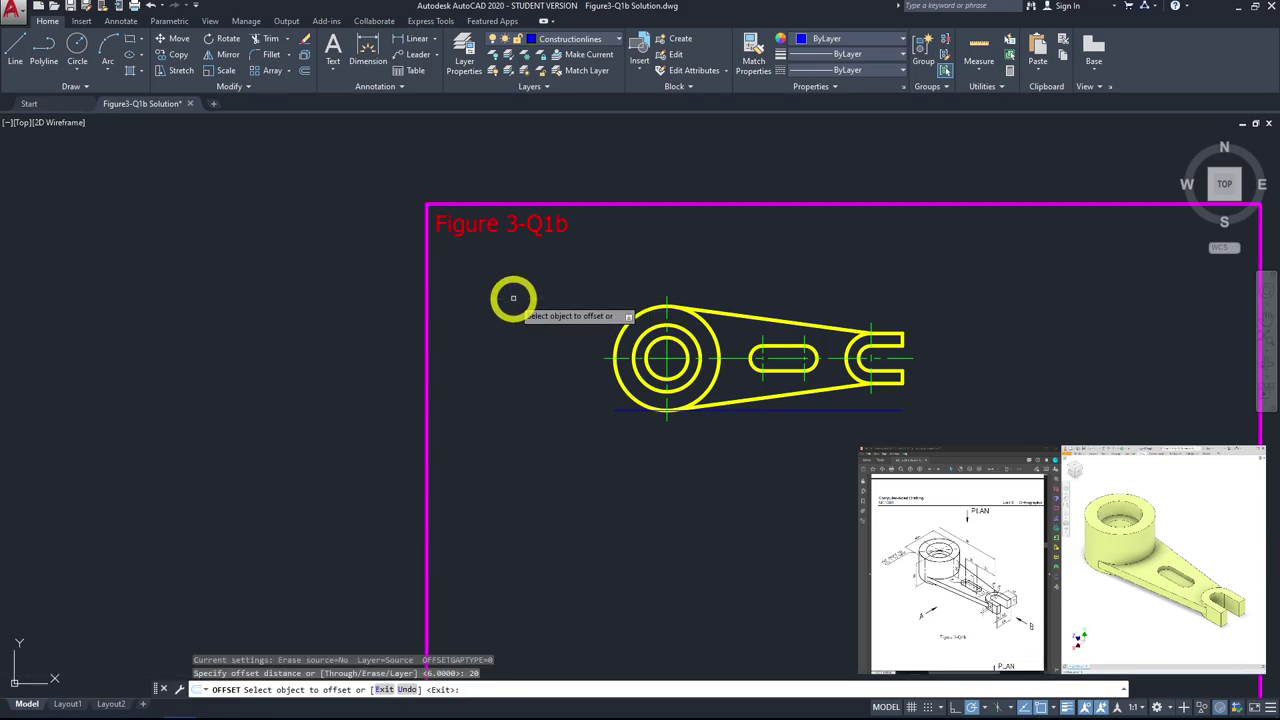
{"action": "left_click", "coordinate": [871, 409]}
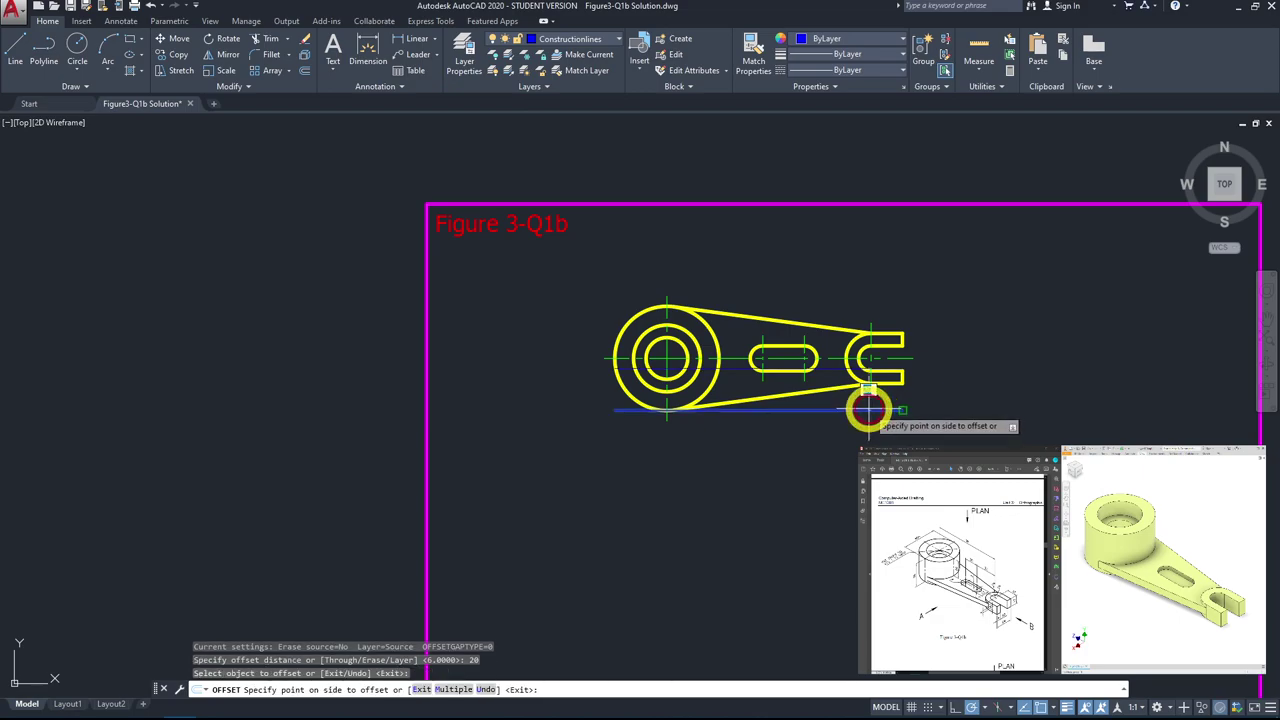
{"action": "left_click", "coordinate": [848, 457]}
{"action": "left_click", "coordinate": [694, 480]}
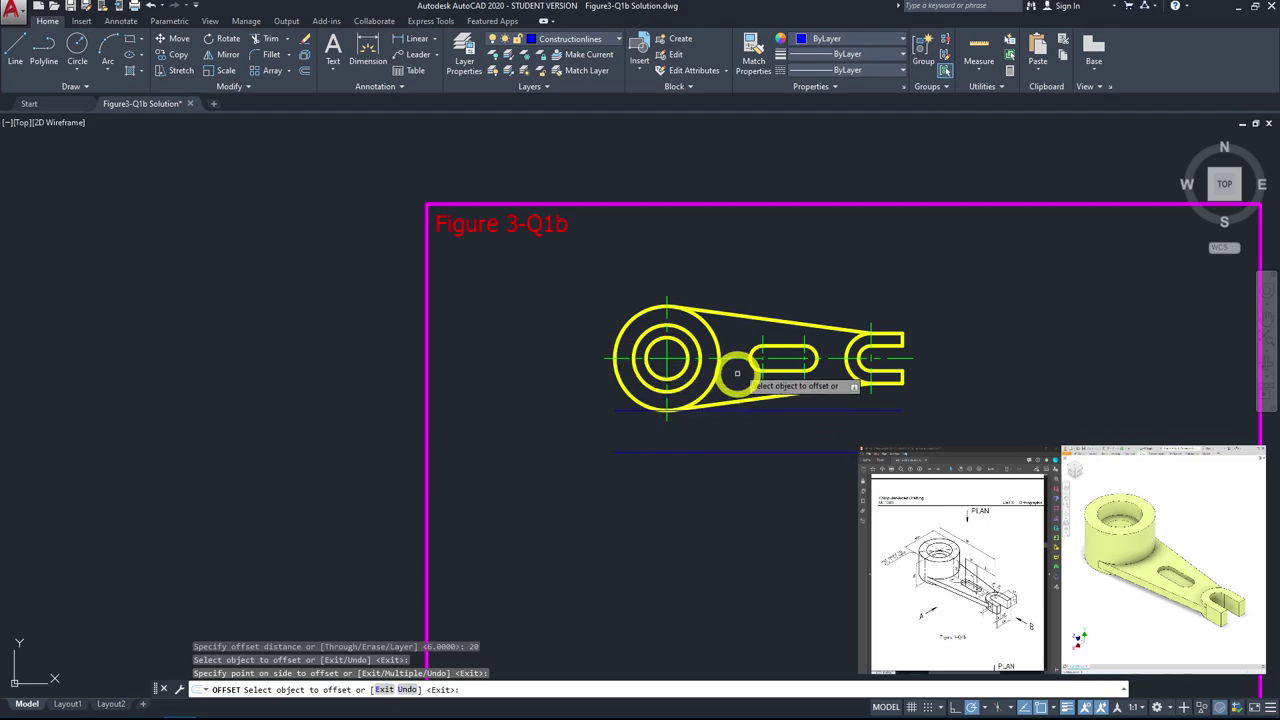
Step: On the Outlines layer, draw the boss elevation as a 35 mm high rectangle below the lower construction line, with its width projected from the large circle
{"action": "left_click", "coordinate": [17, 50]}
{"action": "left_click", "coordinate": [568, 40]}
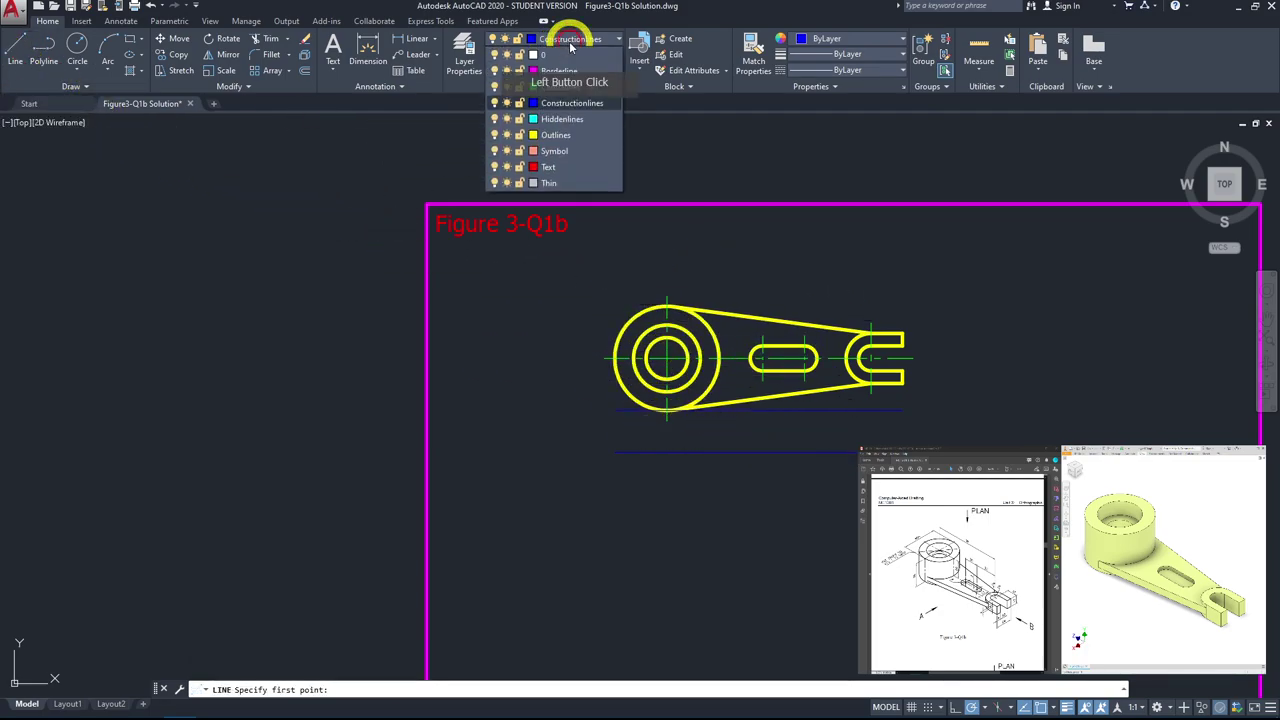
{"action": "left_click", "coordinate": [568, 135]}
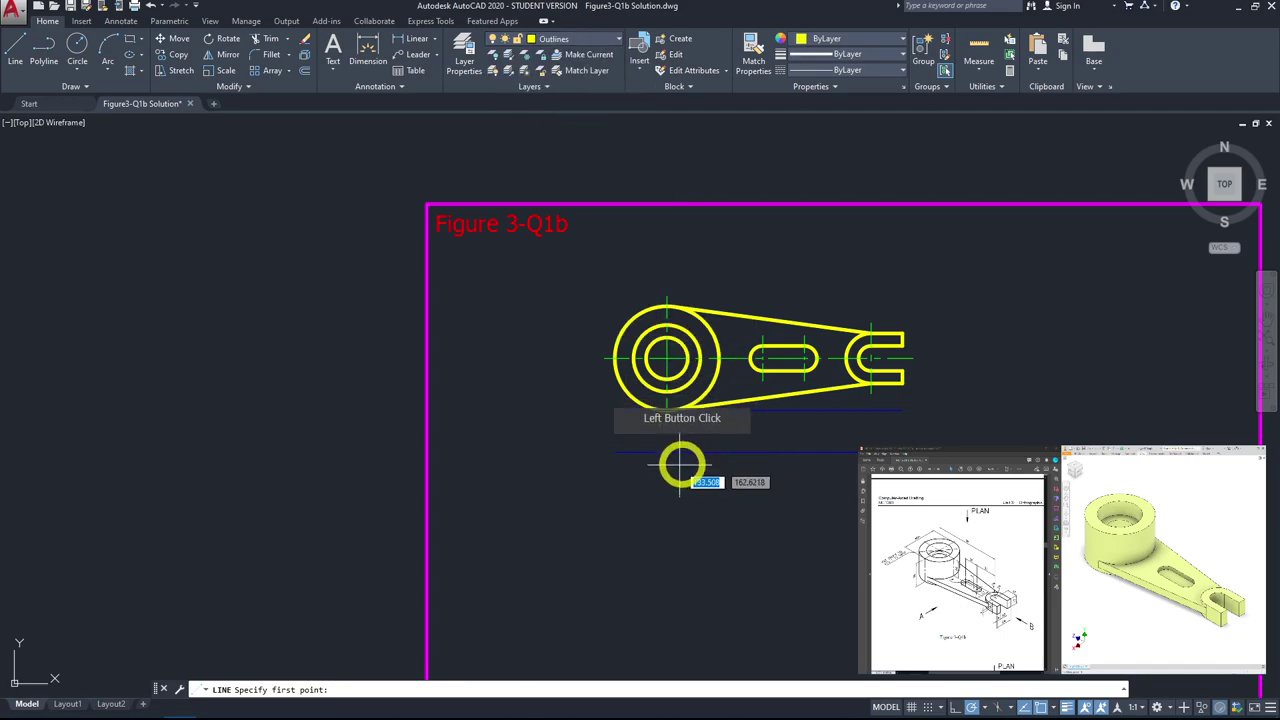
{"action": "left_click", "coordinate": [614, 452]}
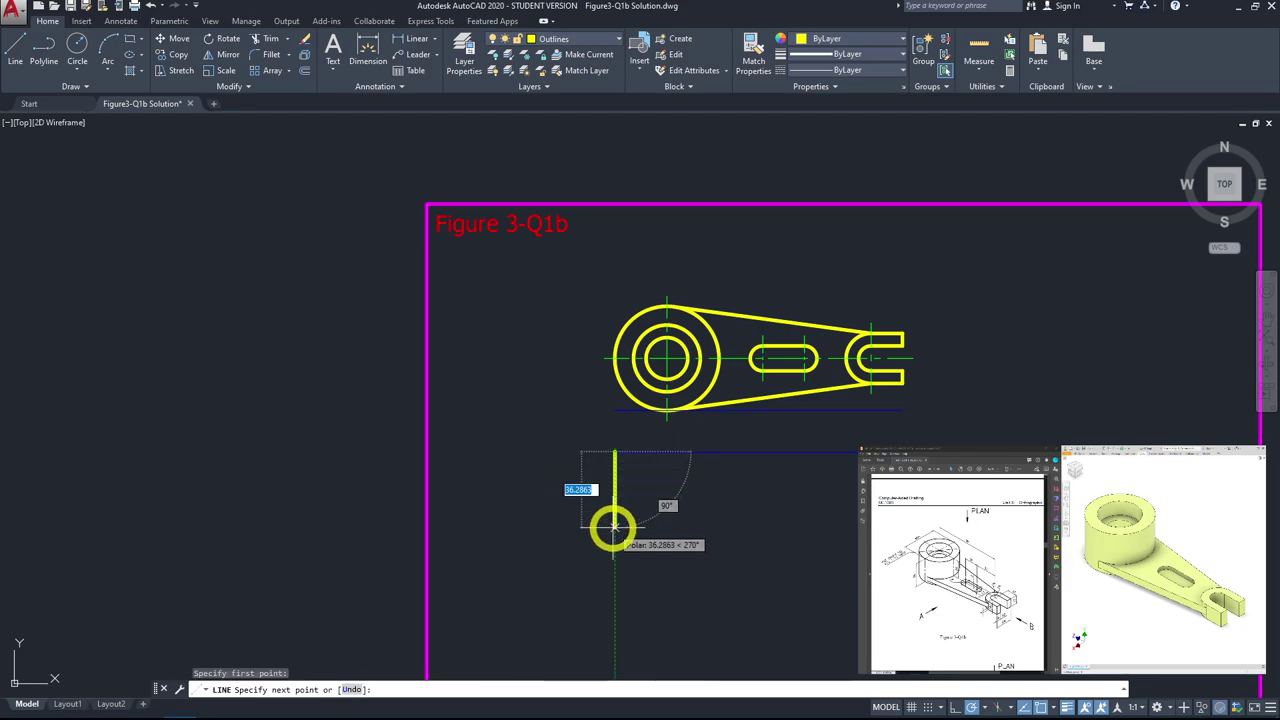
{"action": "type", "text": "35"}
{"action": "key", "text": "Return"}
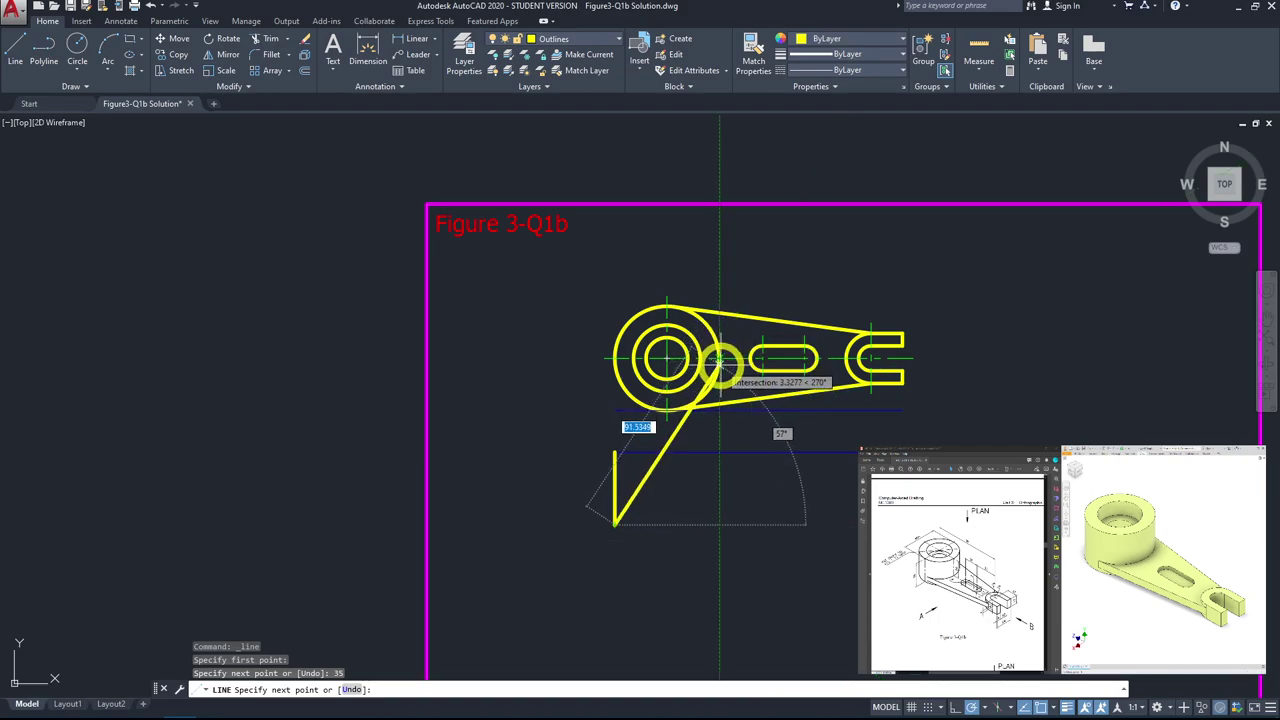
{"action": "left_click", "coordinate": [718, 524]}
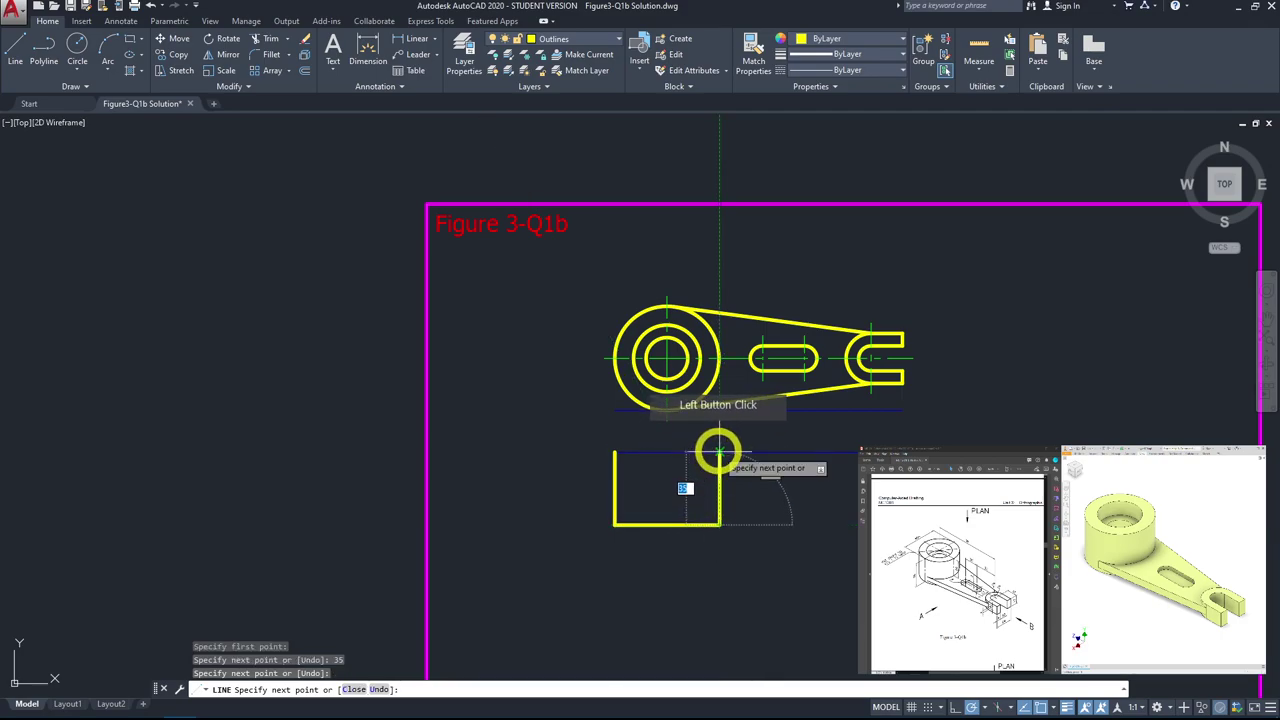
{"action": "left_click", "coordinate": [719, 452]}
{"action": "left_click", "coordinate": [614, 452]}
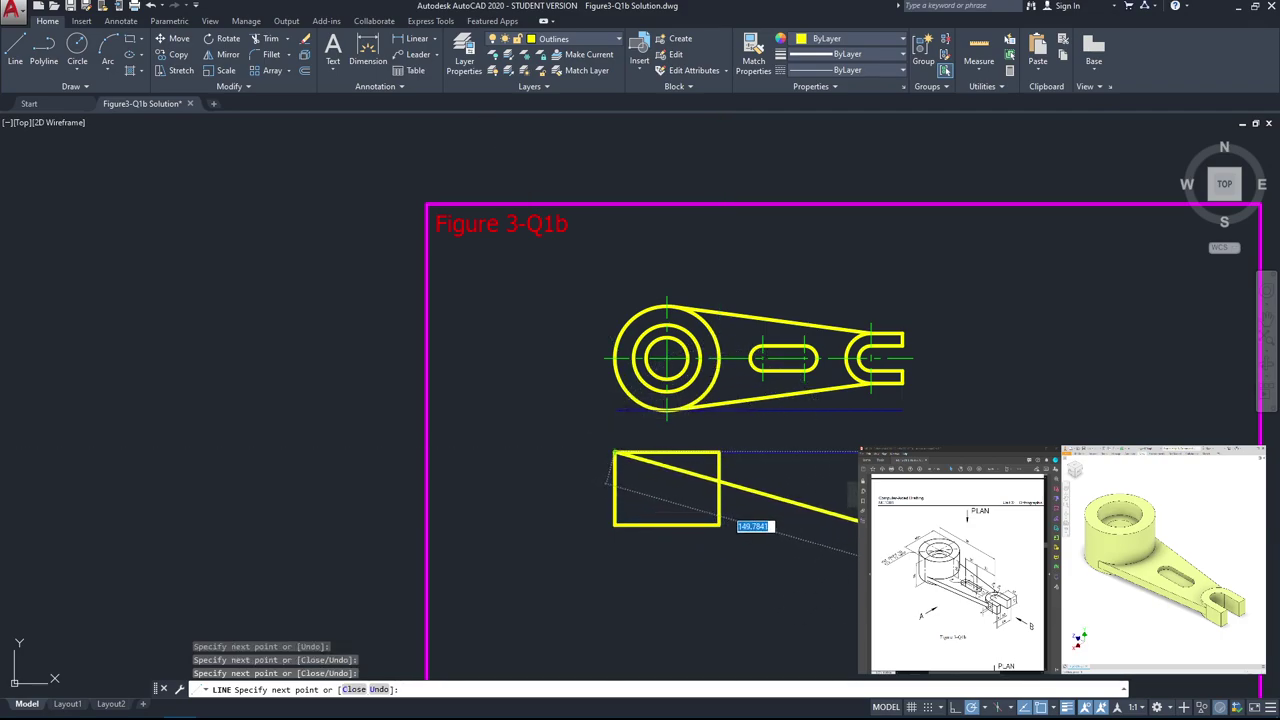
{"action": "key", "text": "Escape"}
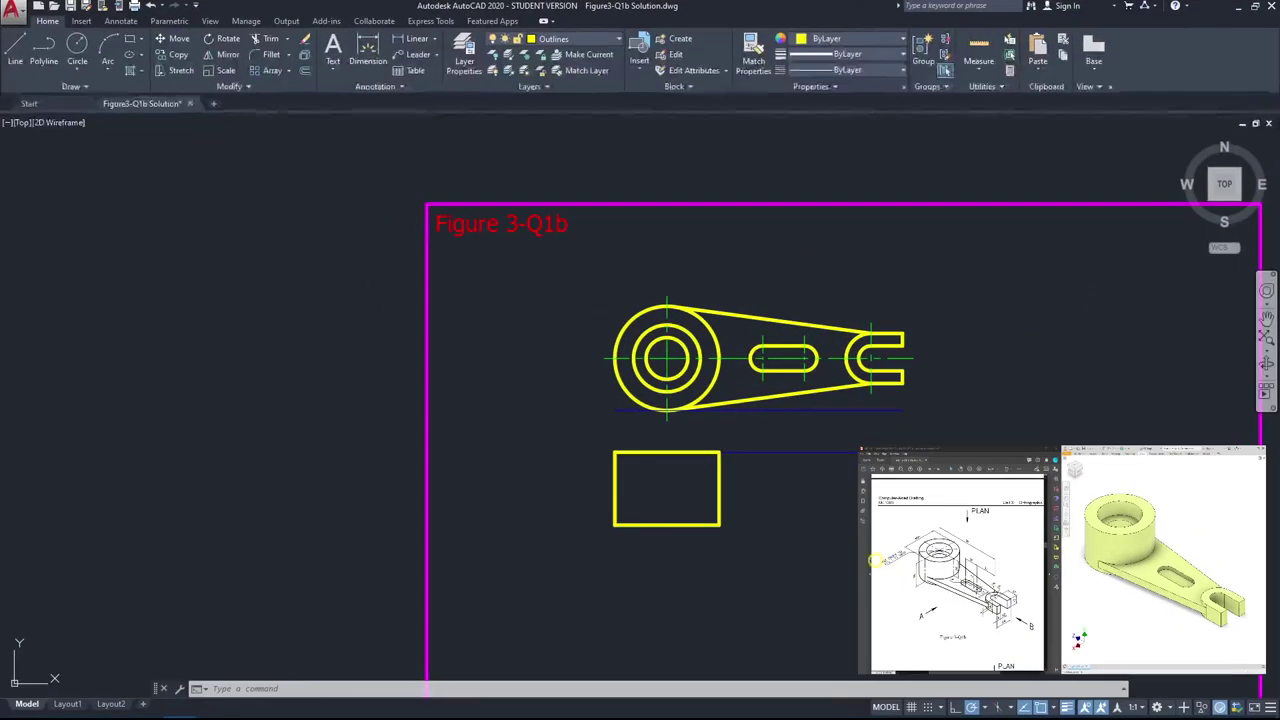
Step: Draw the counterbore 12 mm deep from the top edge of the boss elevation, with its width projected from the plan's middle circle
{"action": "left_click", "coordinate": [16, 66]}
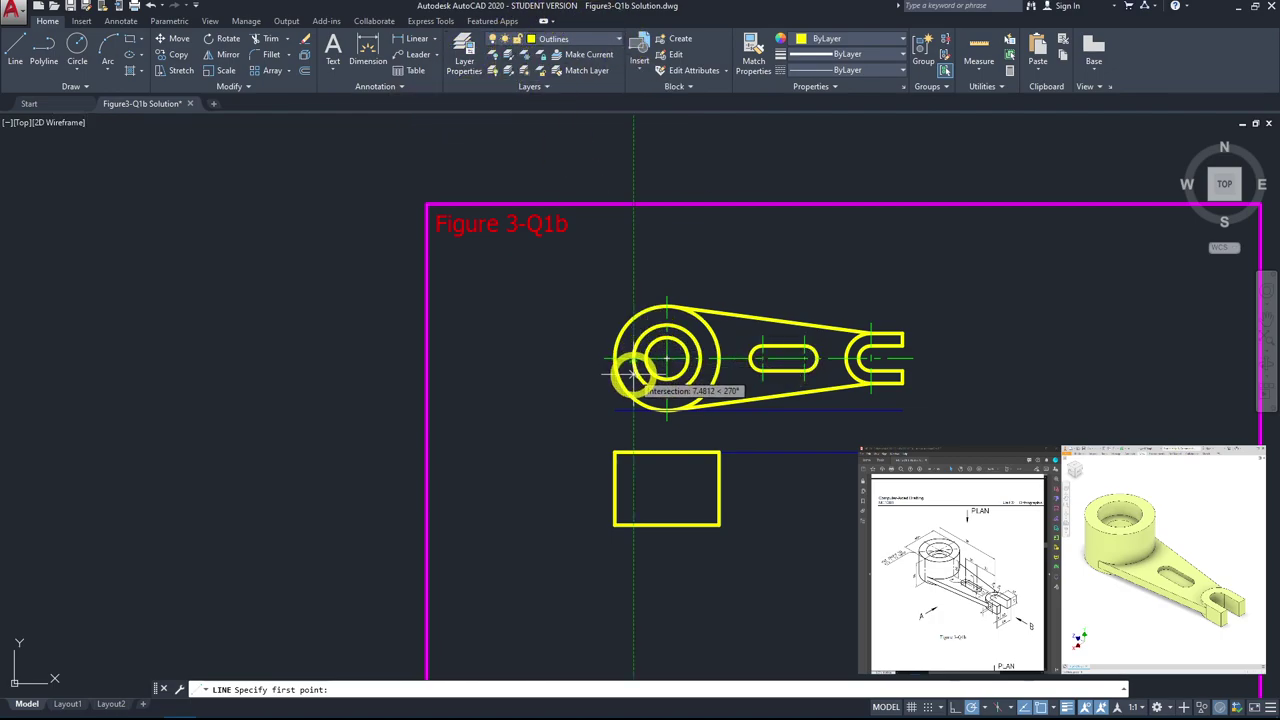
{"action": "left_click", "coordinate": [634, 452]}
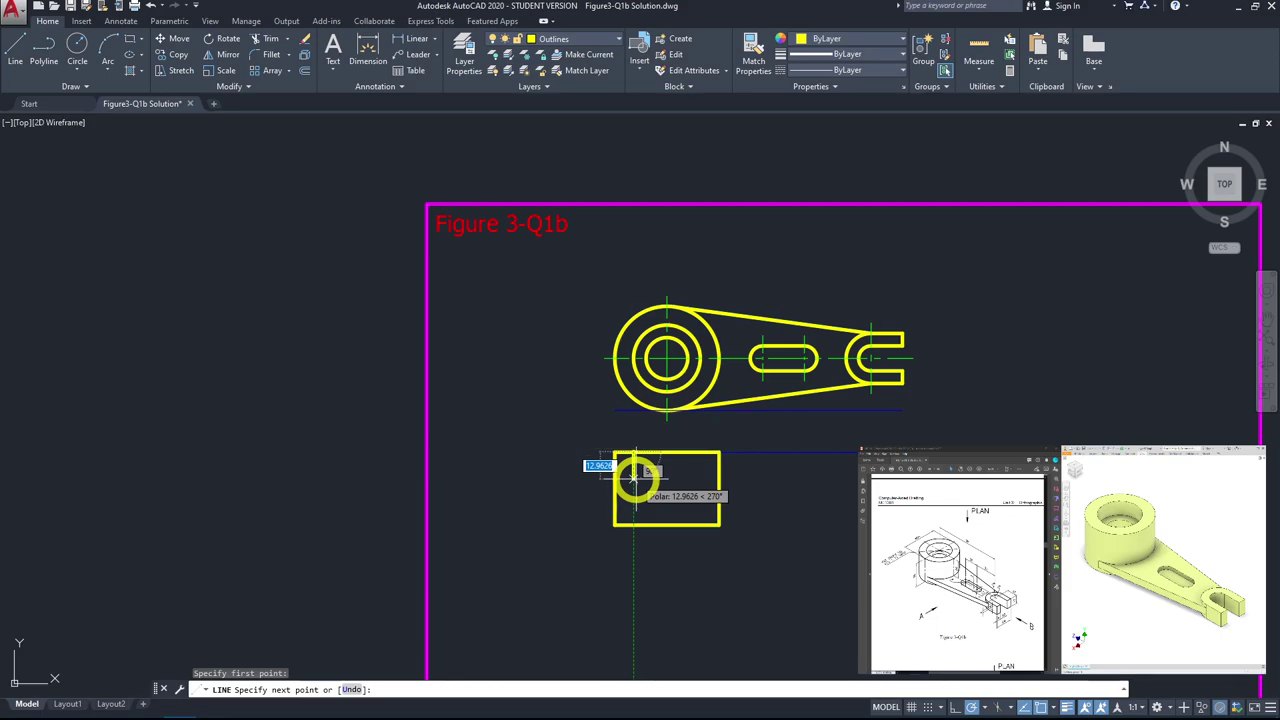
{"action": "type", "text": "12"}
{"action": "key", "text": "Return"}
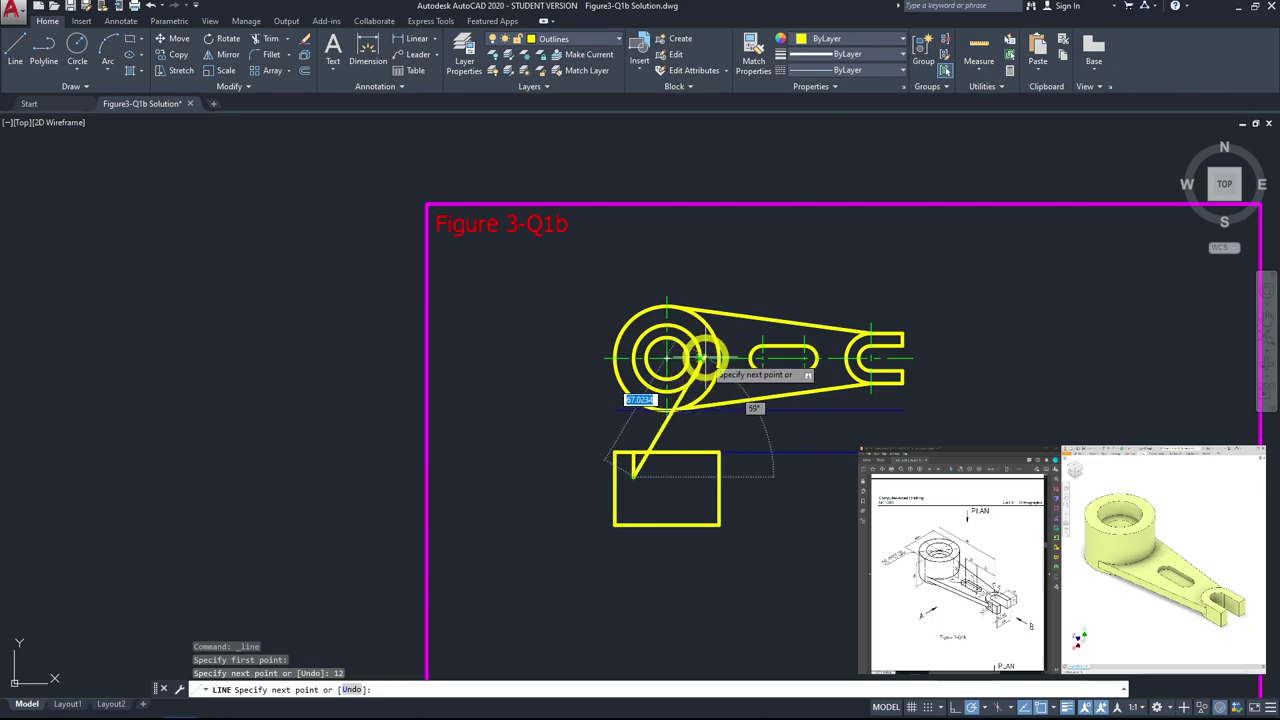
{"action": "left_click", "coordinate": [700, 475]}
{"action": "left_click", "coordinate": [700, 455]}
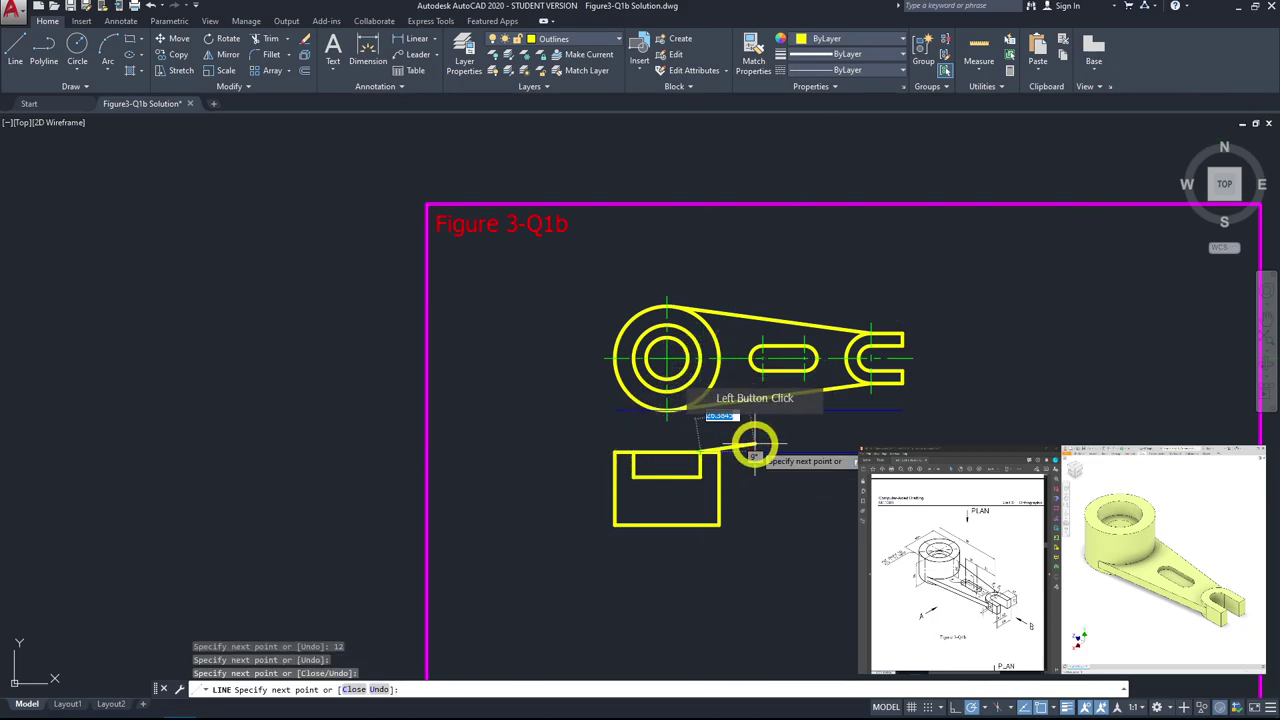
Step: Draw both vertical bore edges from the counterbore floor to the base of the boss elevation, projected from the plan's smallest circle
{"action": "left_click", "coordinate": [17, 62]}
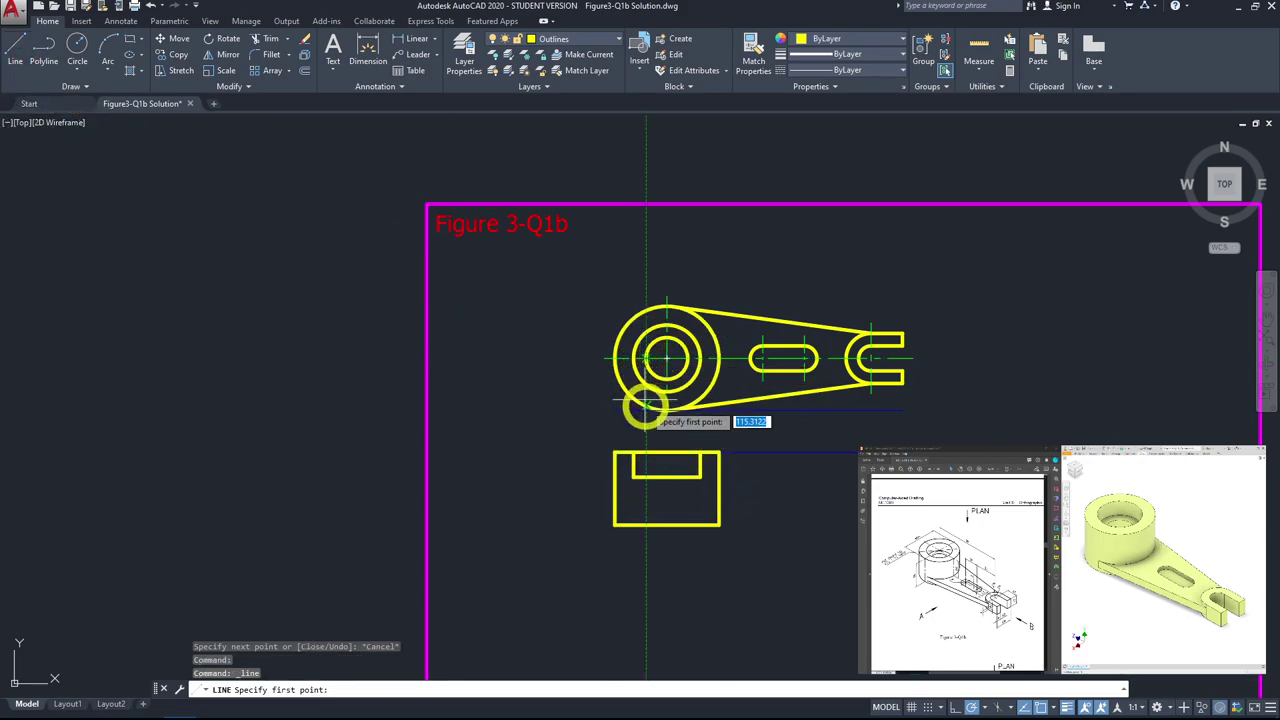
{"action": "left_click", "coordinate": [647, 523]}
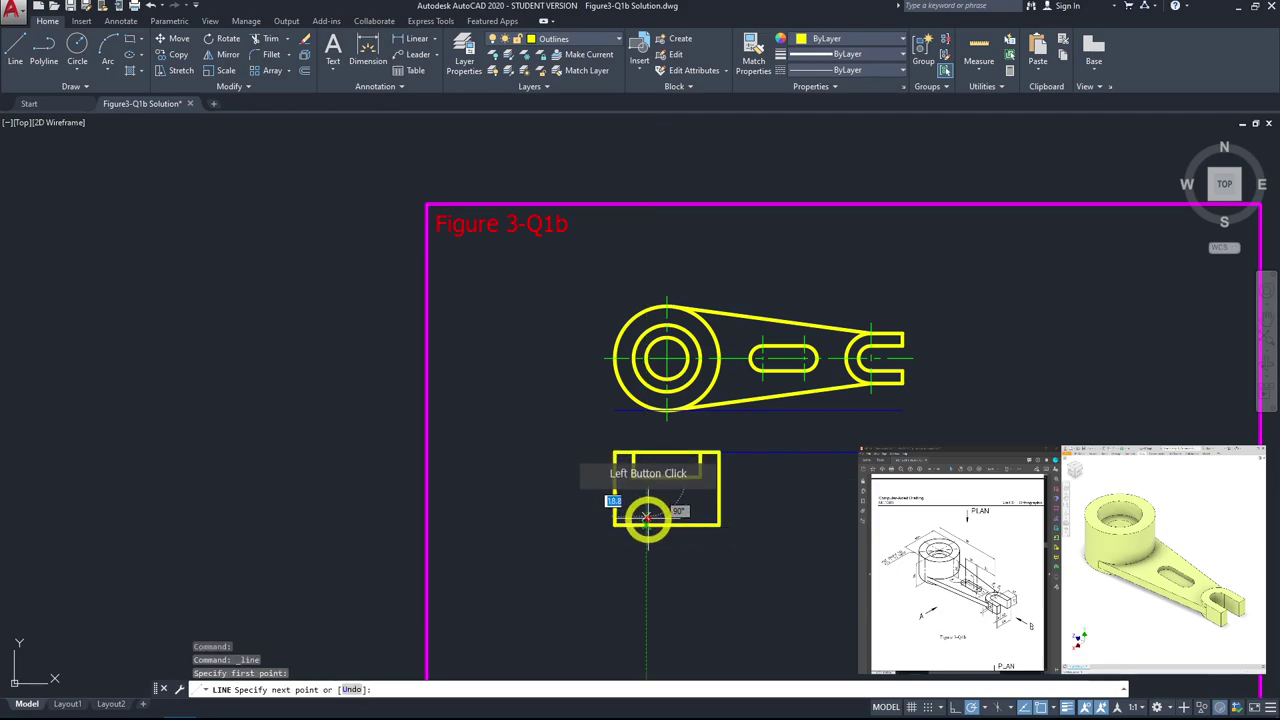
{"action": "key", "text": "space"}
{"action": "key", "text": "space"}
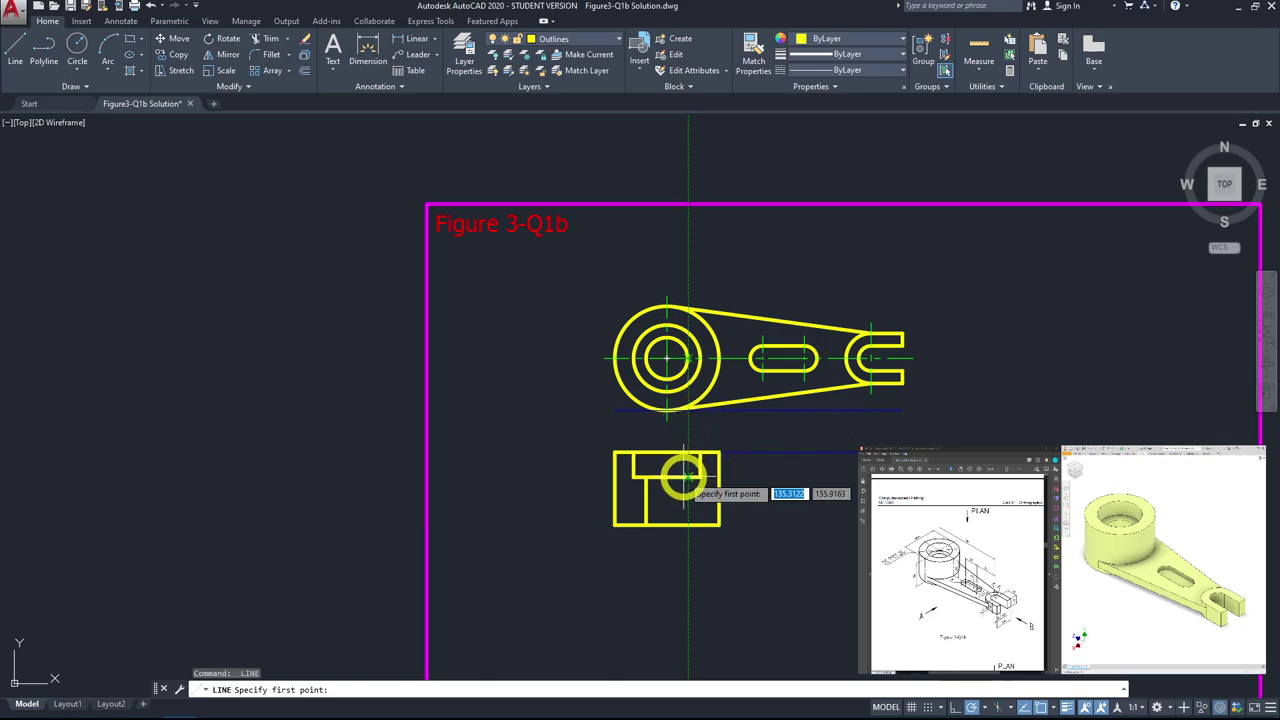
{"action": "left_click", "coordinate": [686, 520]}
{"action": "left_click", "coordinate": [769, 528]}
{"action": "key", "text": "Escape"}
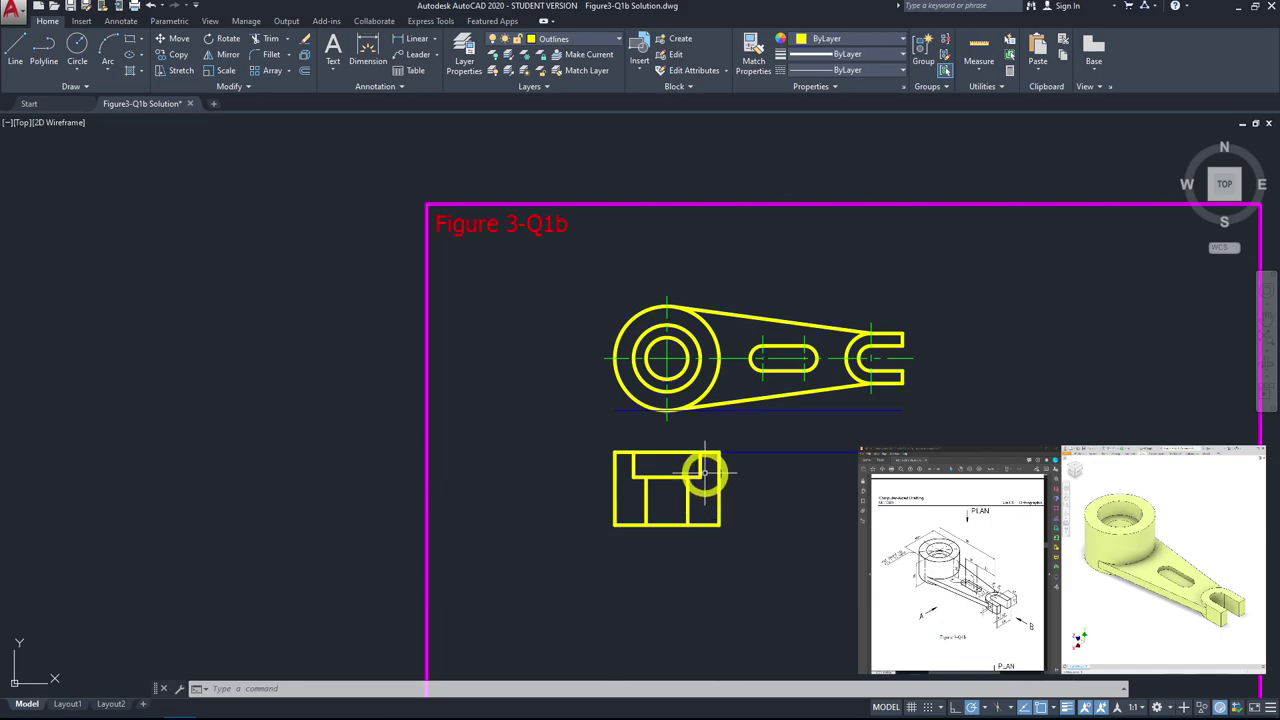
Step: Move the counterbore and bore lines in the boss elevation to the Hiddenlines layer
{"action": "scroll", "coordinate": [705, 473], "scroll_direction": "up", "scroll_amount": 2}
{"action": "left_click", "coordinate": [704, 468]}
{"action": "left_click", "coordinate": [585, 525]}
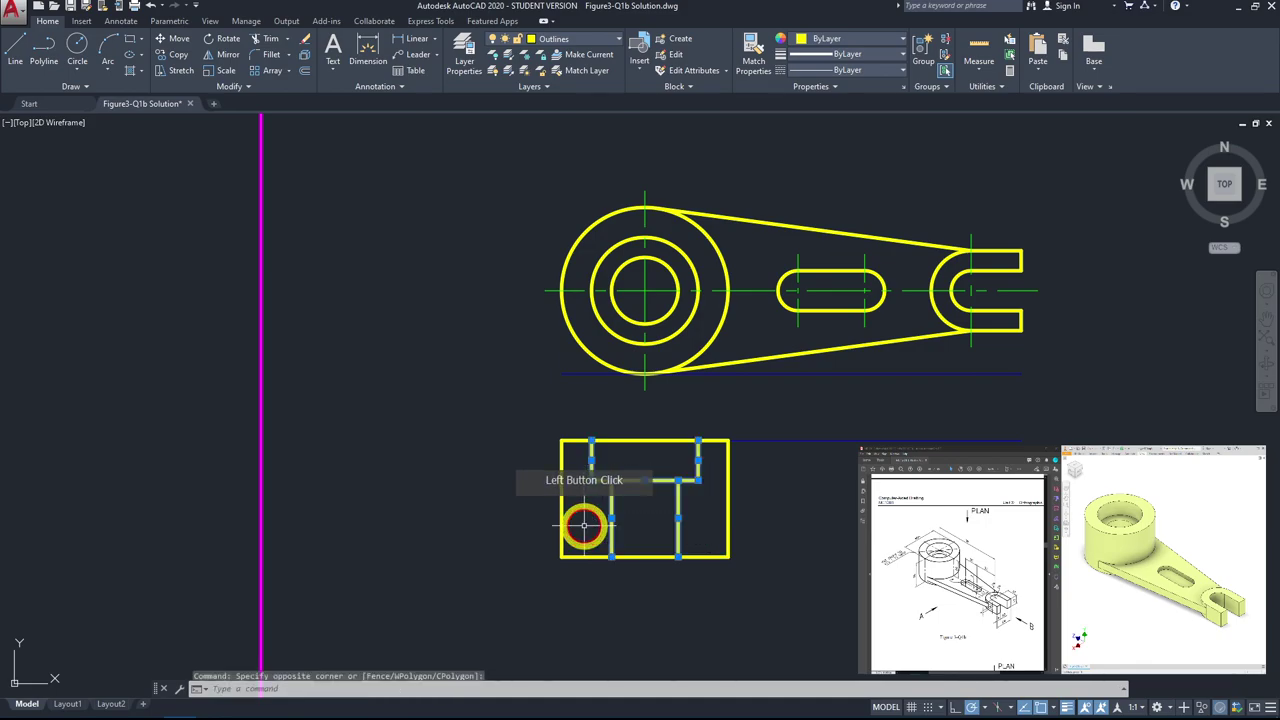
{"action": "left_click", "coordinate": [580, 40]}
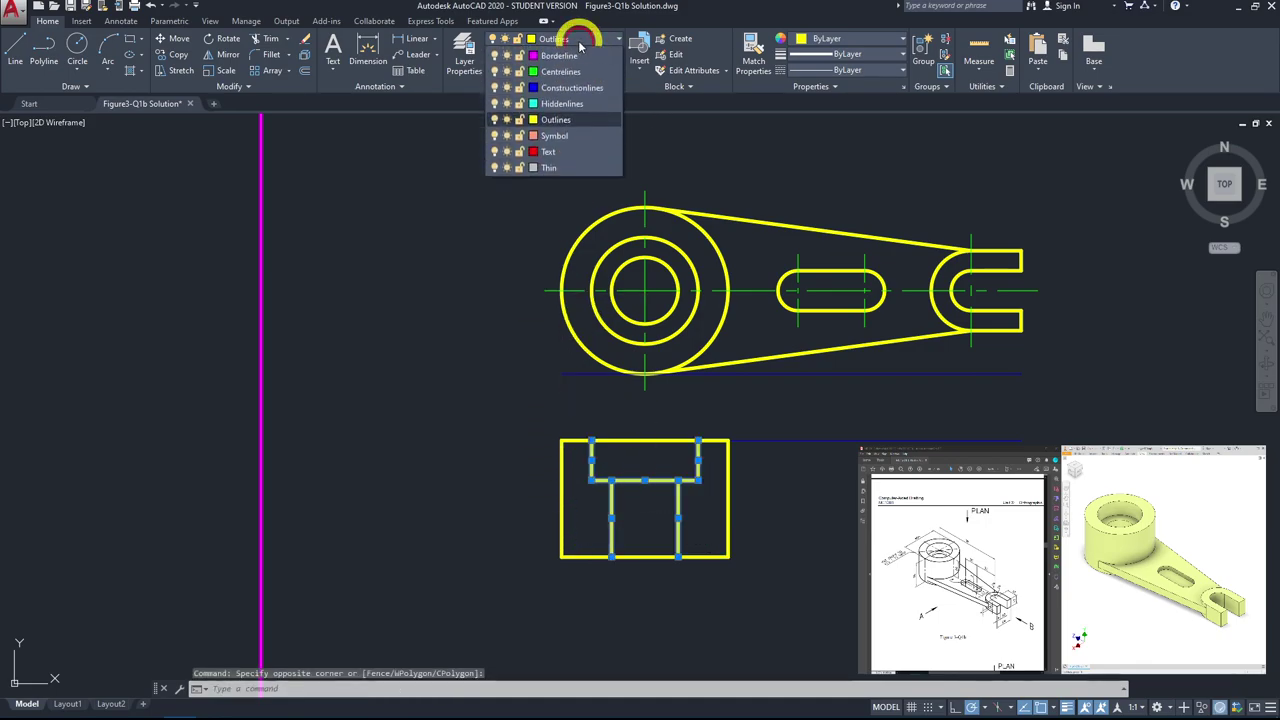
{"action": "left_click", "coordinate": [562, 103]}
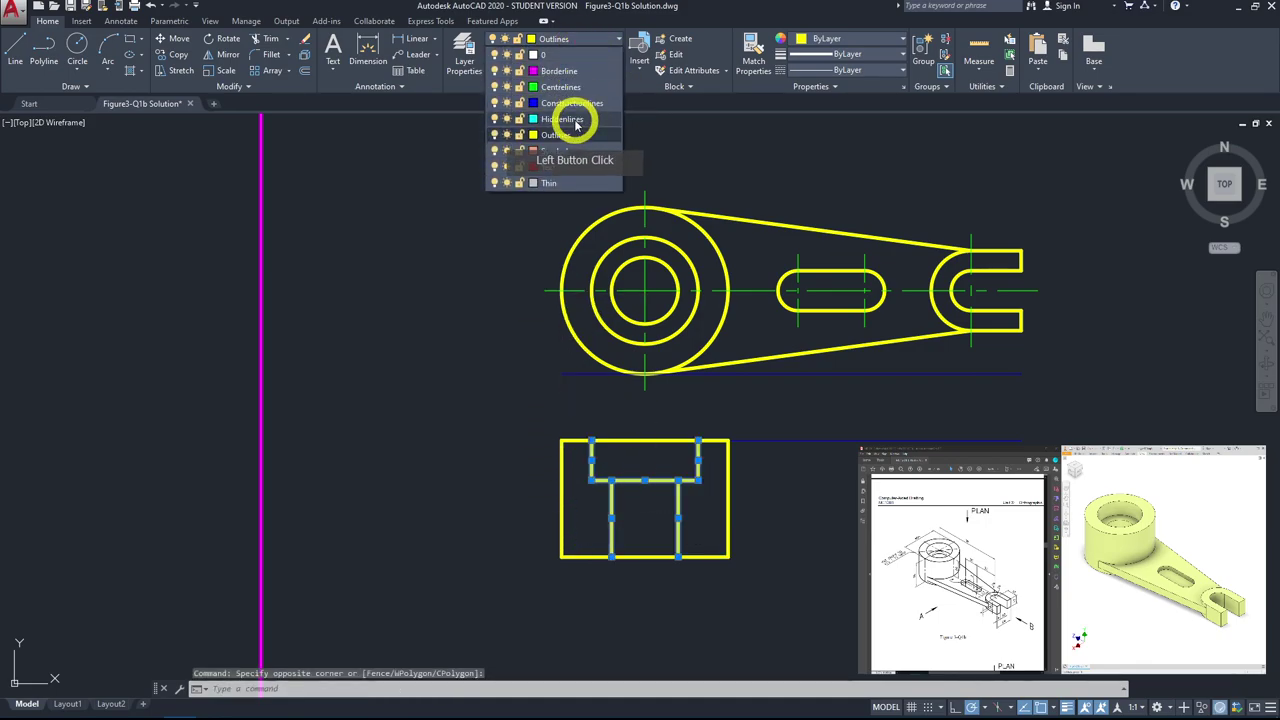
Step: Put the selected counterbore and bore lines on the Hiddenlines layer and clear the selection
{"action": "left_click", "coordinate": [621, 236]}
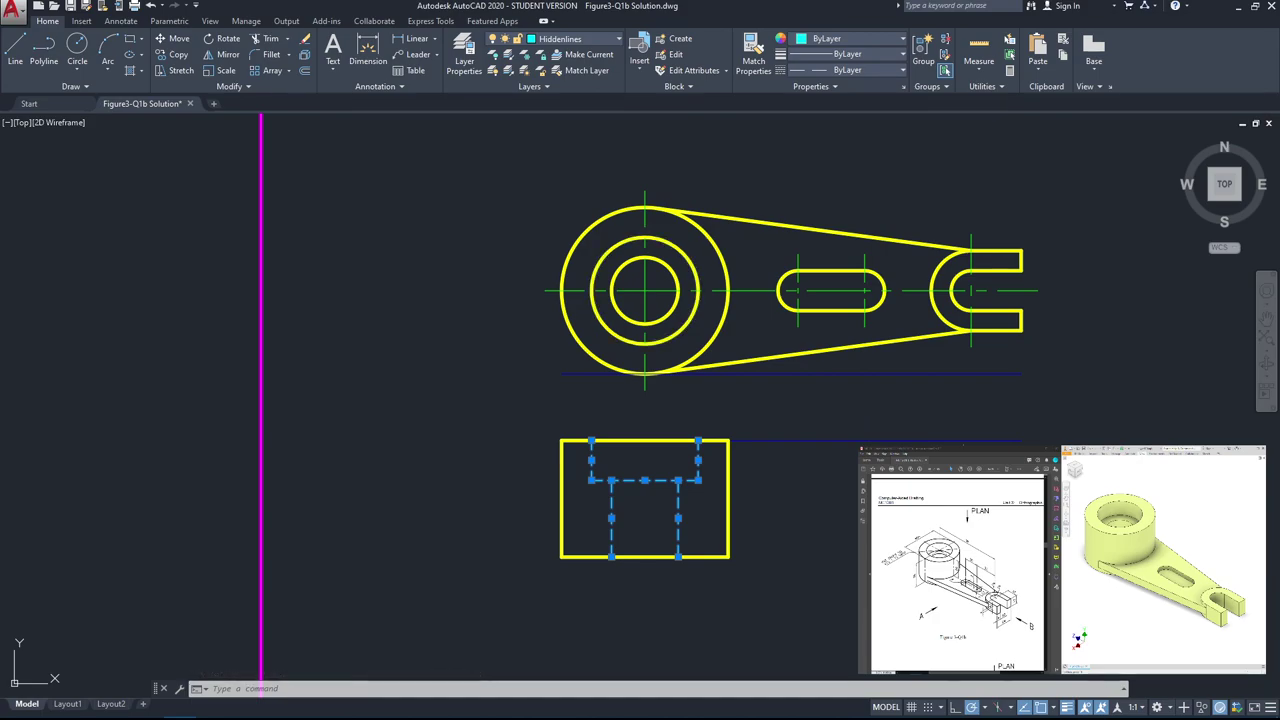
{"action": "key", "text": "Escape"}
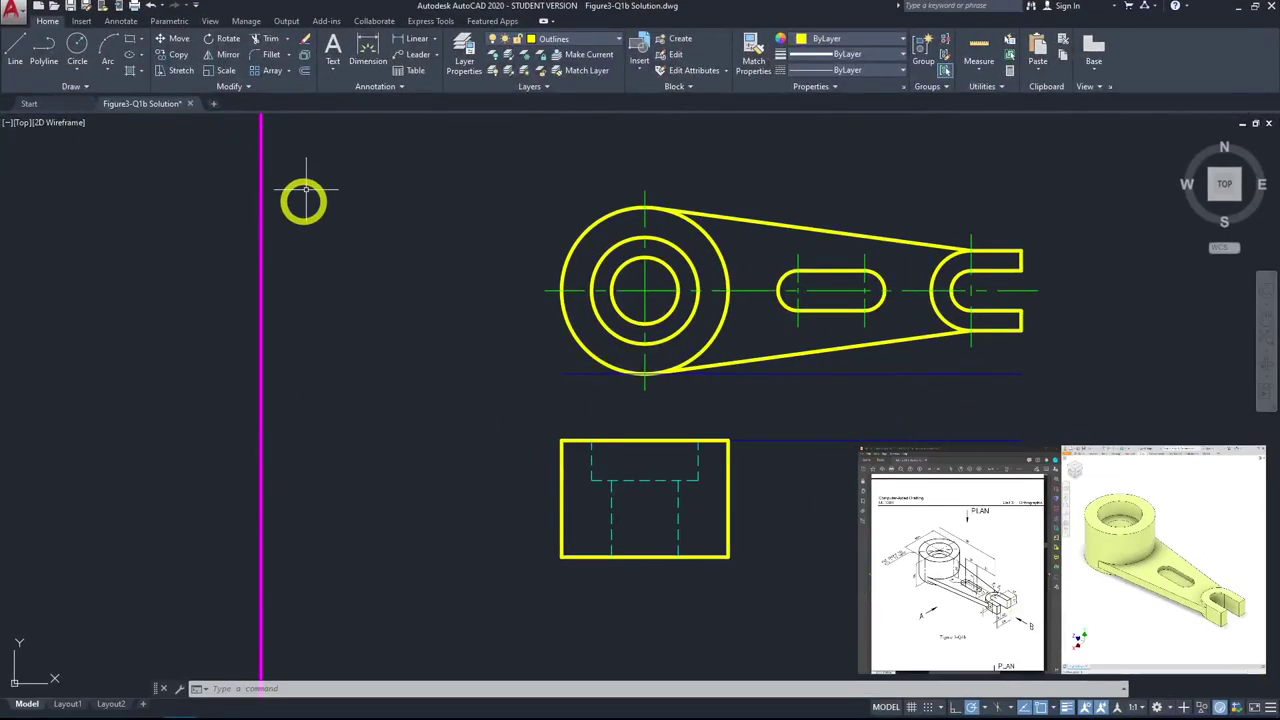
Step: On the Outlines layer, draw the fork-end elevation as a 12 mm high rectangle level with the boss base, its width projected from the plan's fork
{"action": "left_click", "coordinate": [22, 64]}
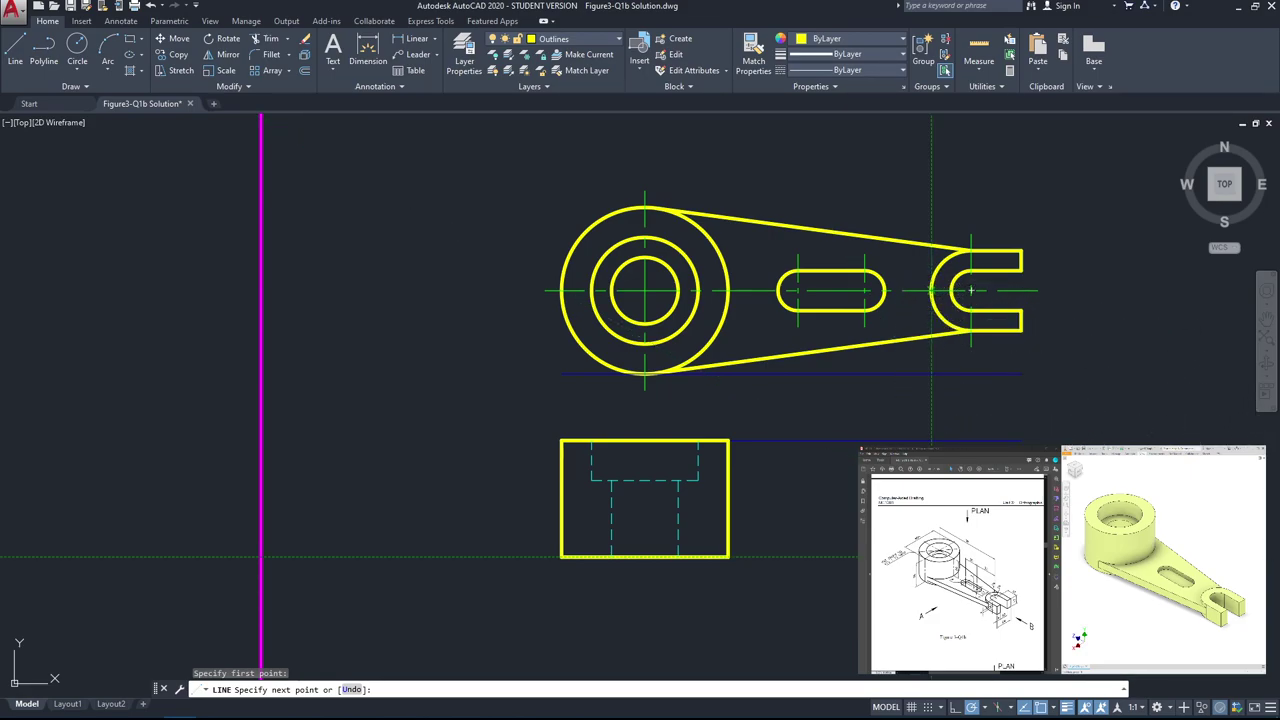
{"action": "left_click", "coordinate": [931, 557]}
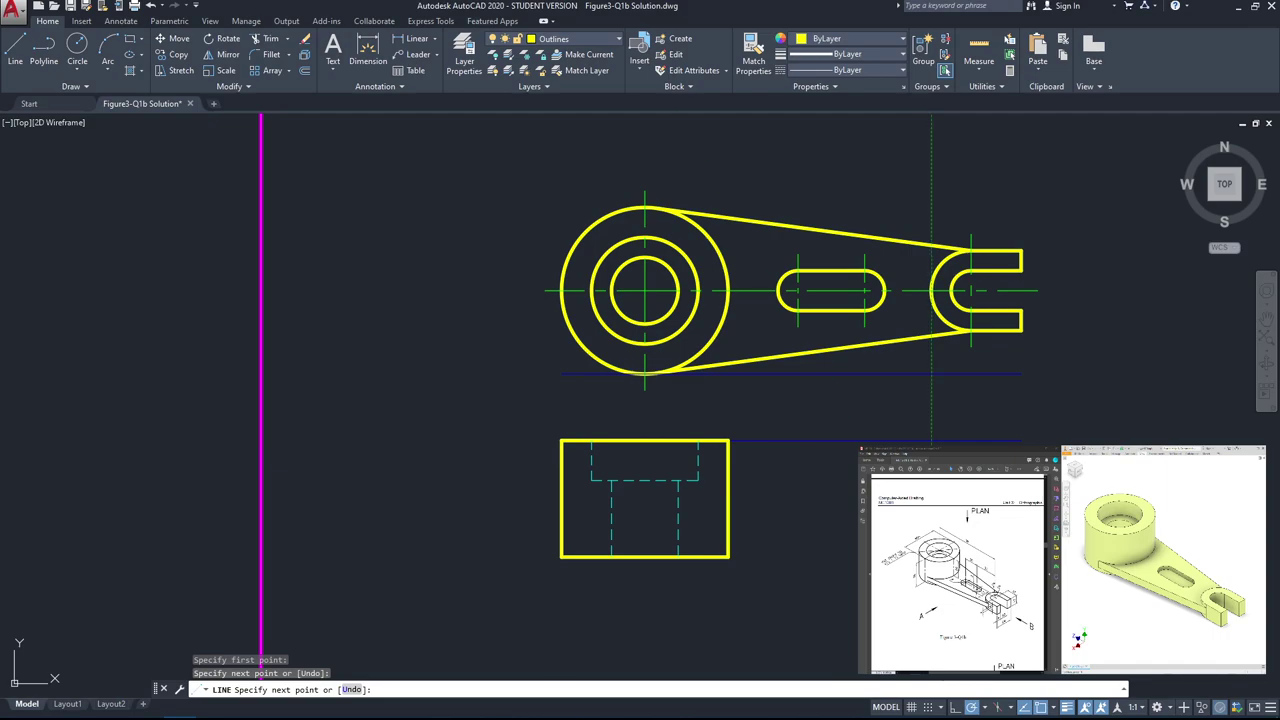
{"action": "type", "text": "12"}
{"action": "key", "text": "space"}
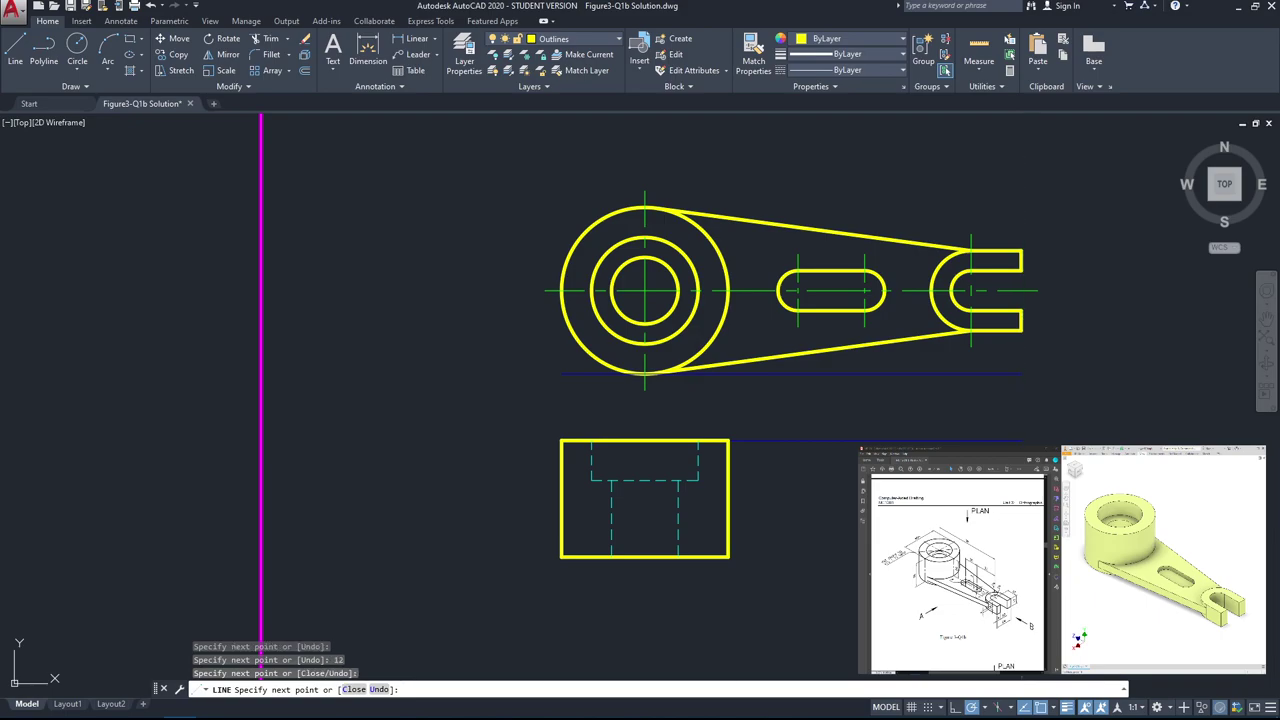
{"action": "key", "text": "Escape"}
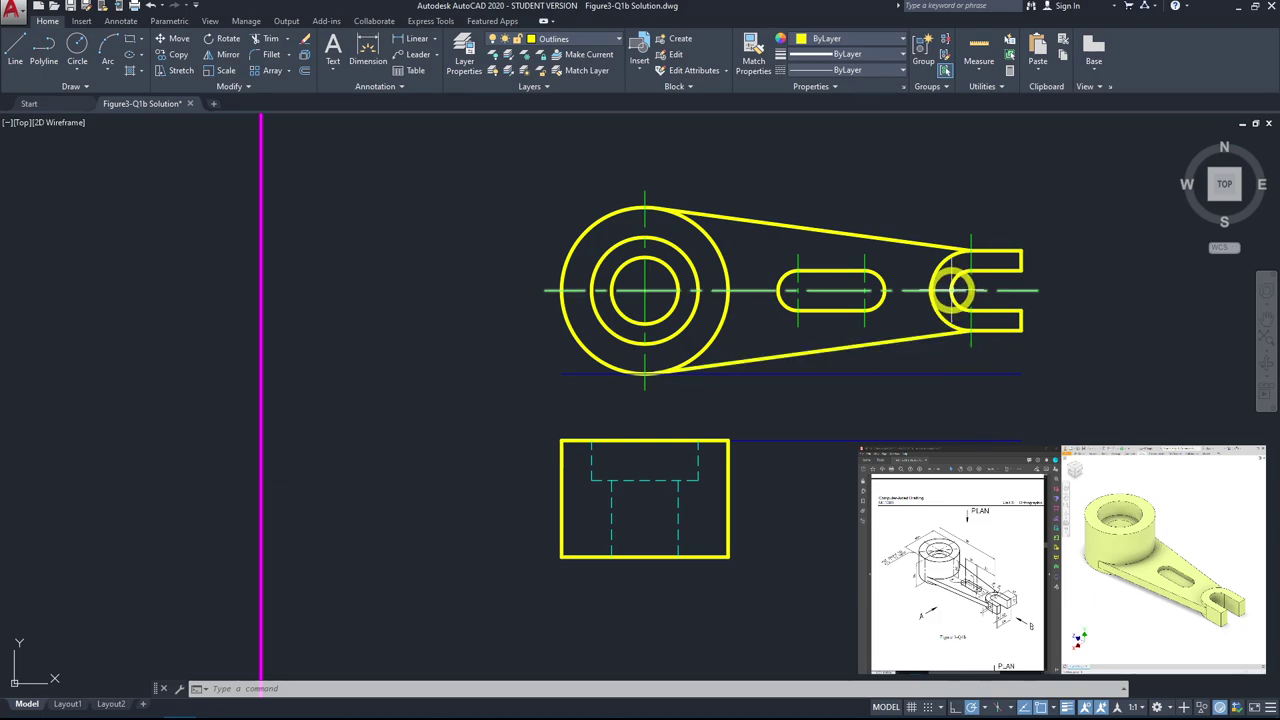
Step: On the Hiddenlines layer, draw the vertical slot-end line across the fork-end elevation, projected from the plan's inner fork arc
{"action": "left_click", "coordinate": [955, 289]}
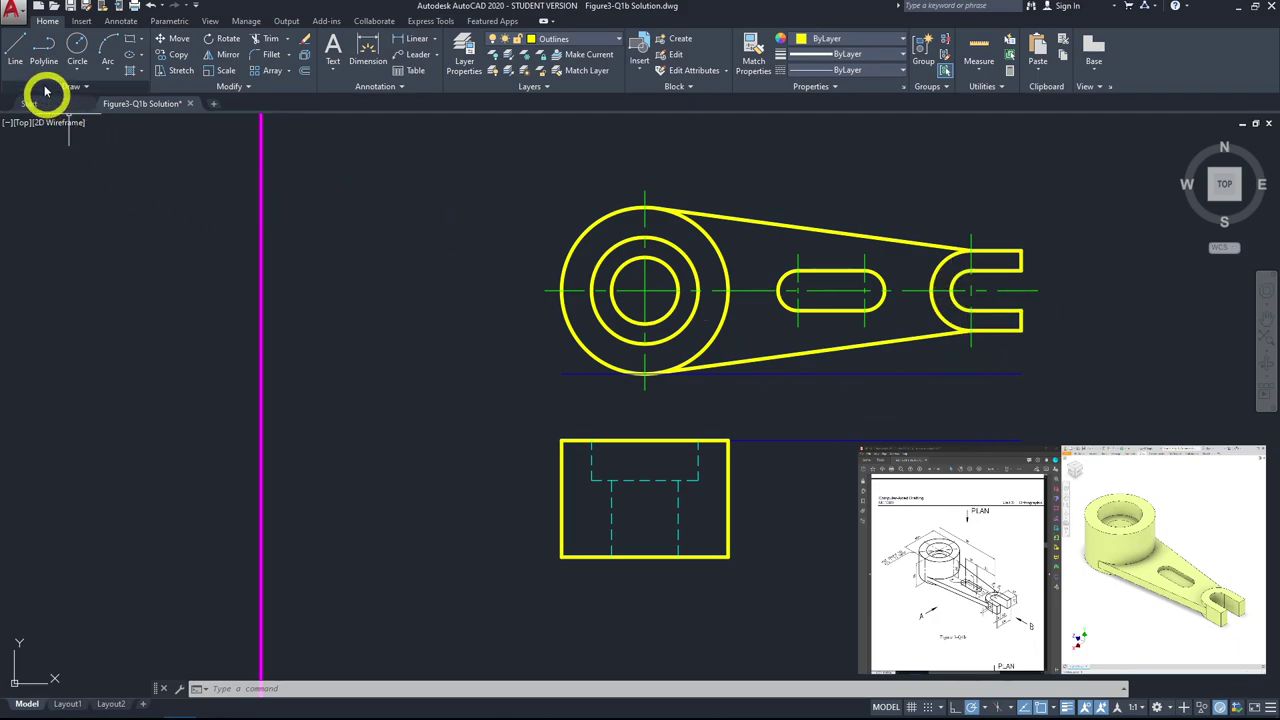
{"action": "left_click", "coordinate": [15, 48]}
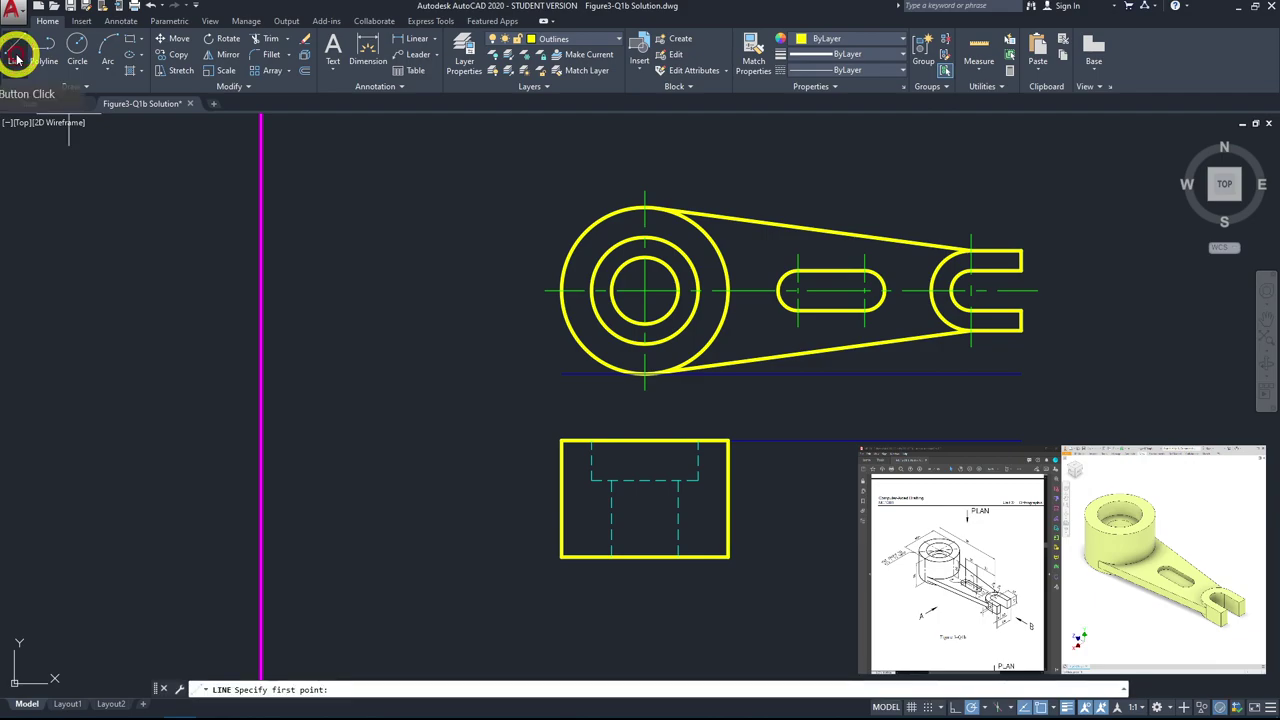
{"action": "left_click", "coordinate": [560, 38]}
{"action": "left_click", "coordinate": [559, 120]}
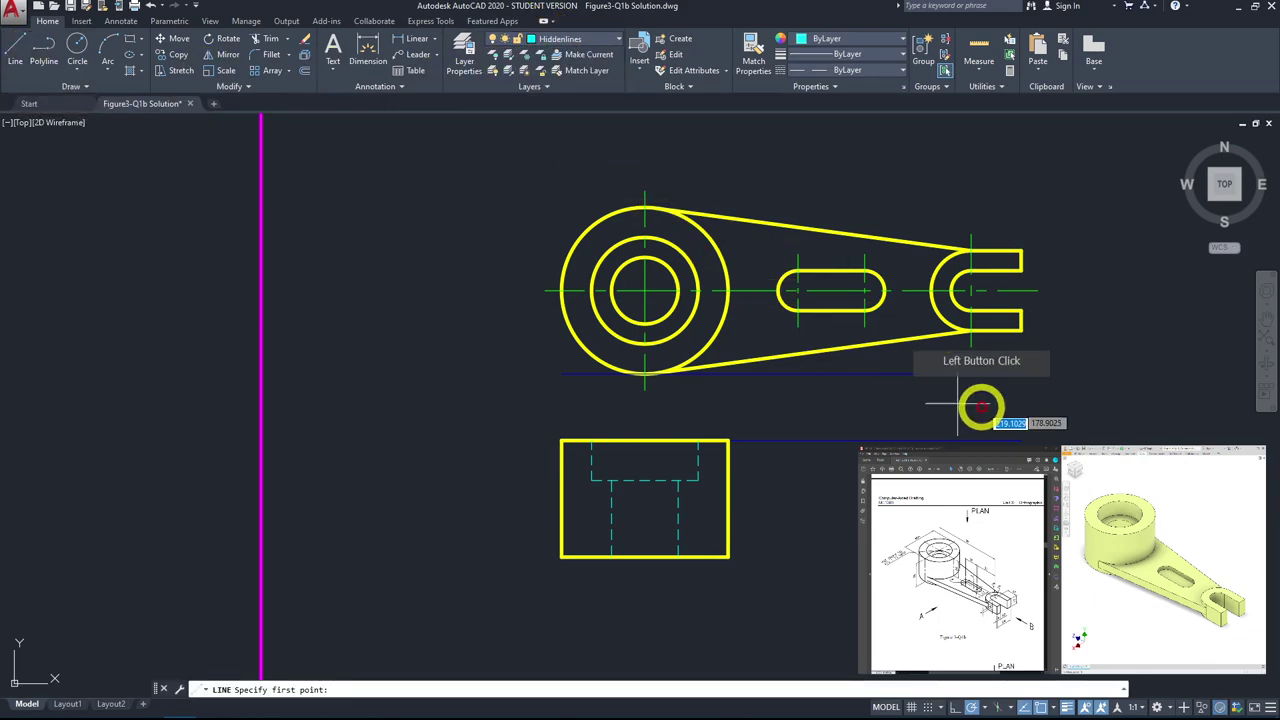
{"action": "left_click", "coordinate": [970, 290]}
{"action": "left_click", "coordinate": [1012, 440]}
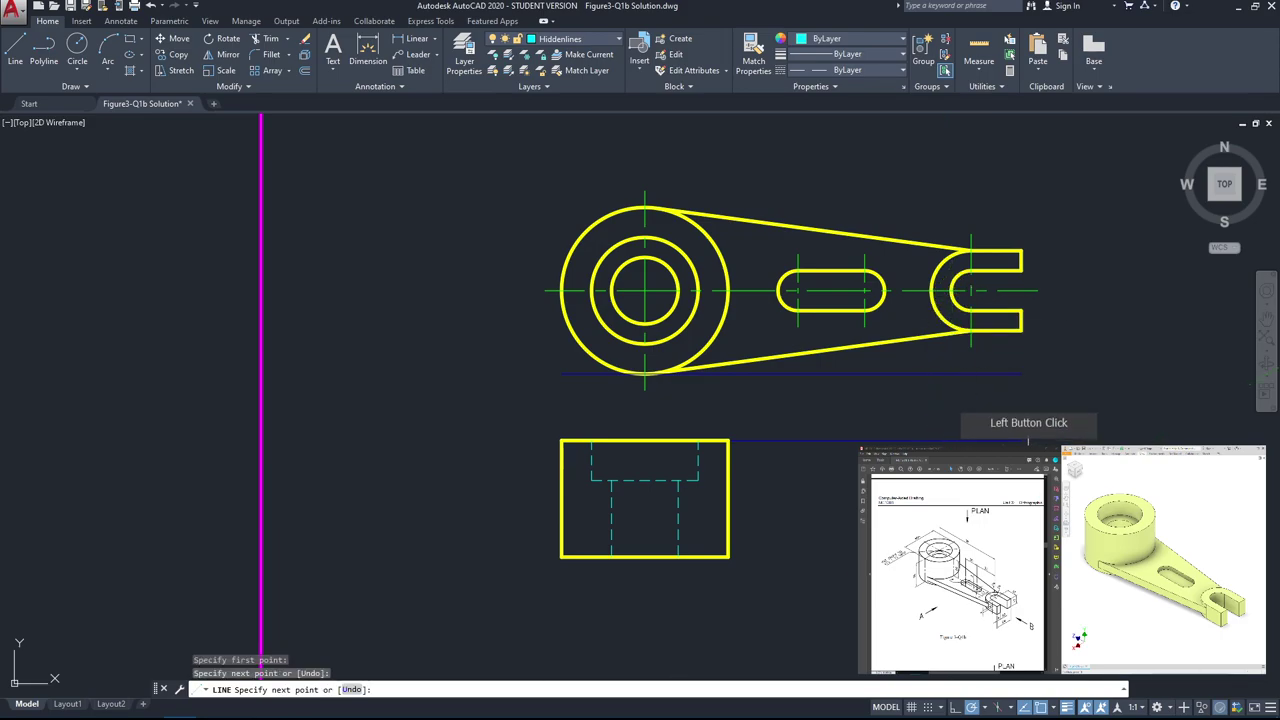
{"action": "key", "text": "Escape"}
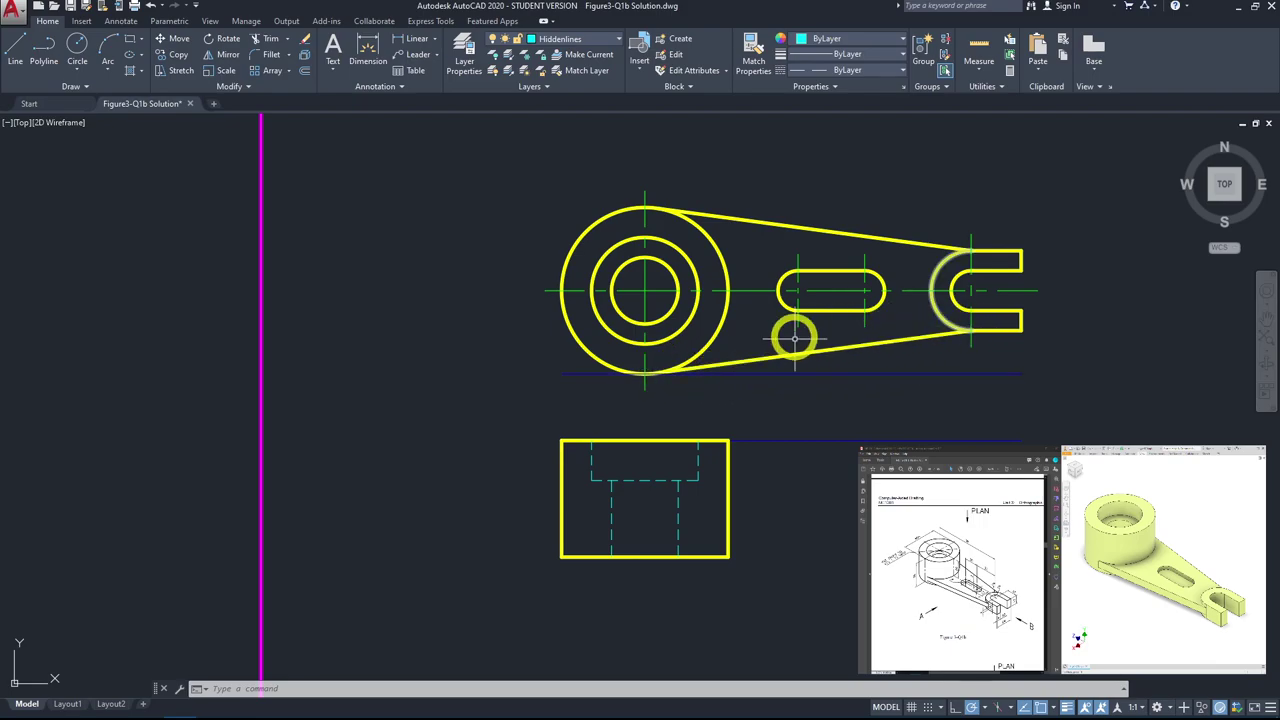
Step: On the Constructionlines layer with colour 209,156,199, draw a vertical projection line from the arm's lower tangent point on the large circle to the boss base
{"action": "scroll", "coordinate": [643, 372], "scroll_direction": "up", "scroll_amount": 2}
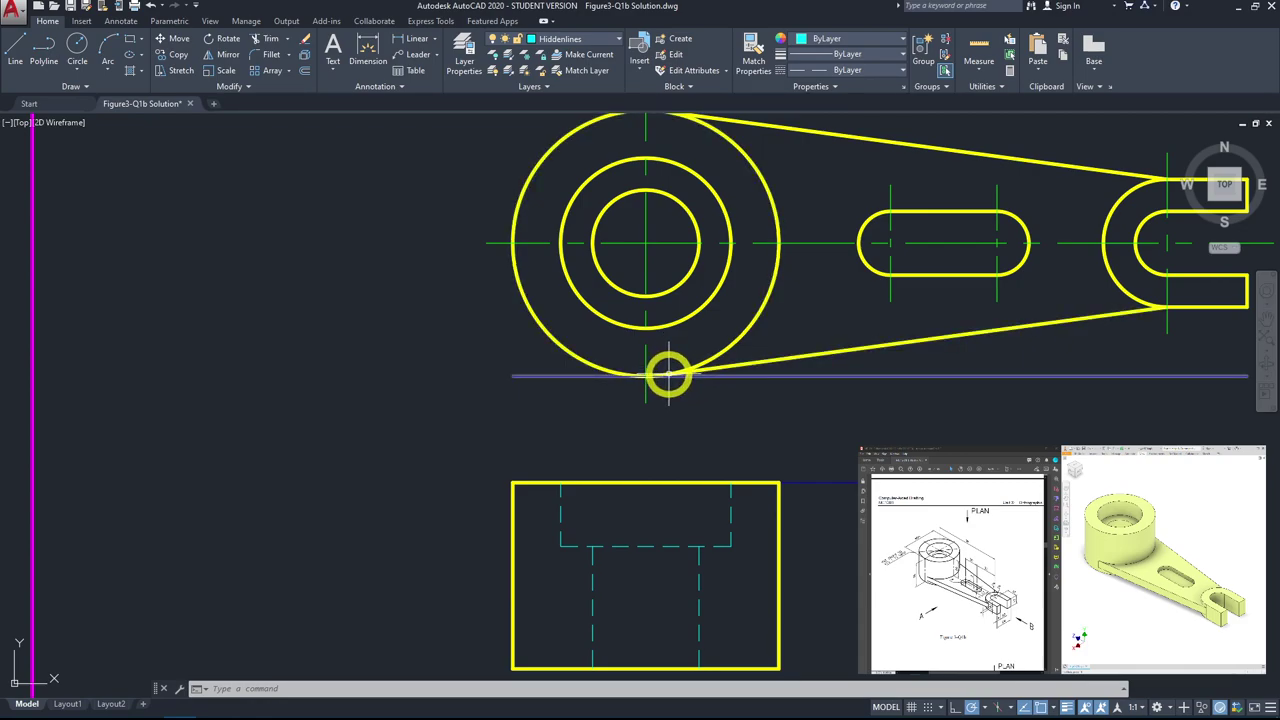
{"action": "left_click", "coordinate": [15, 58]}
{"action": "left_click", "coordinate": [570, 38]}
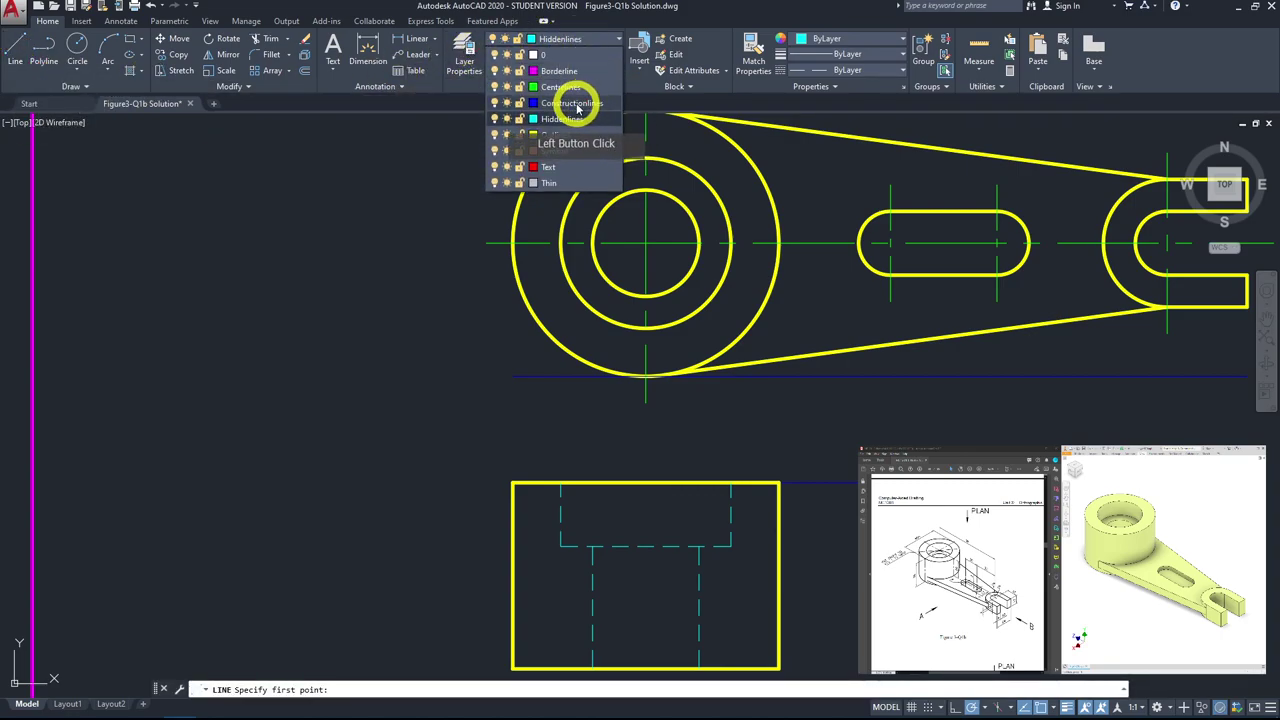
{"action": "left_click", "coordinate": [560, 103]}
{"action": "left_click", "coordinate": [869, 40]}
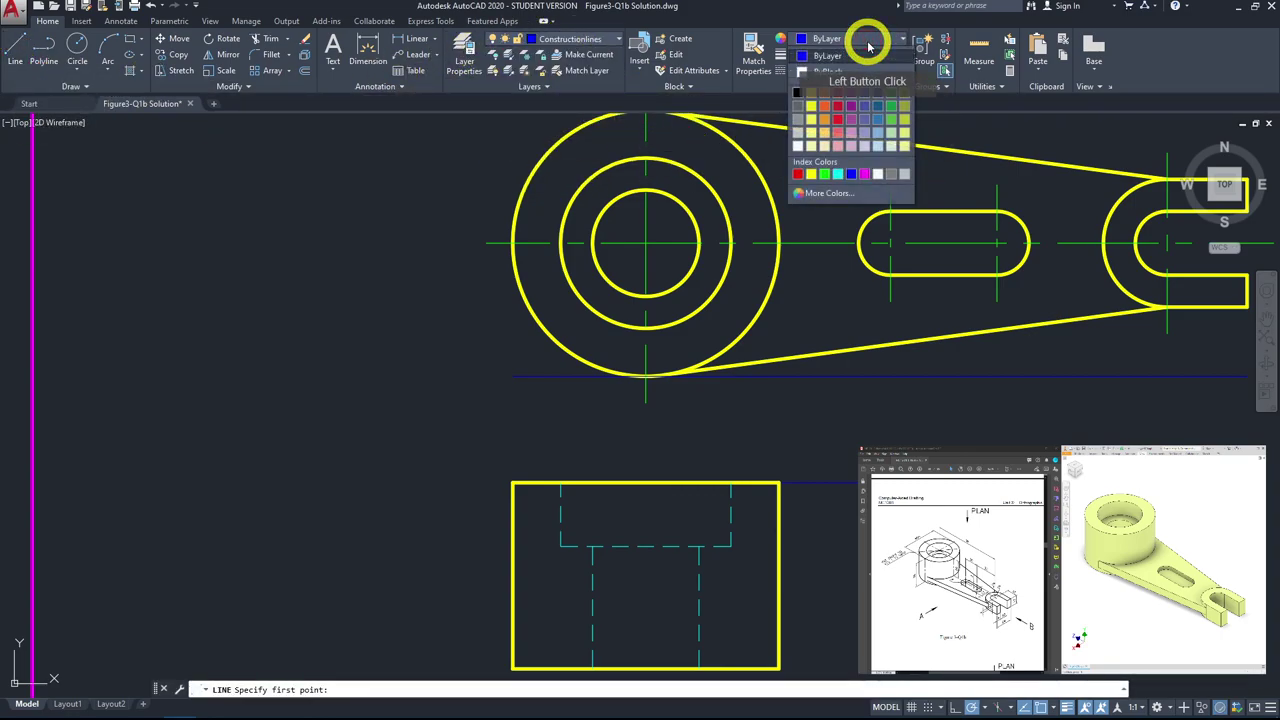
{"action": "left_click", "coordinate": [843, 132]}
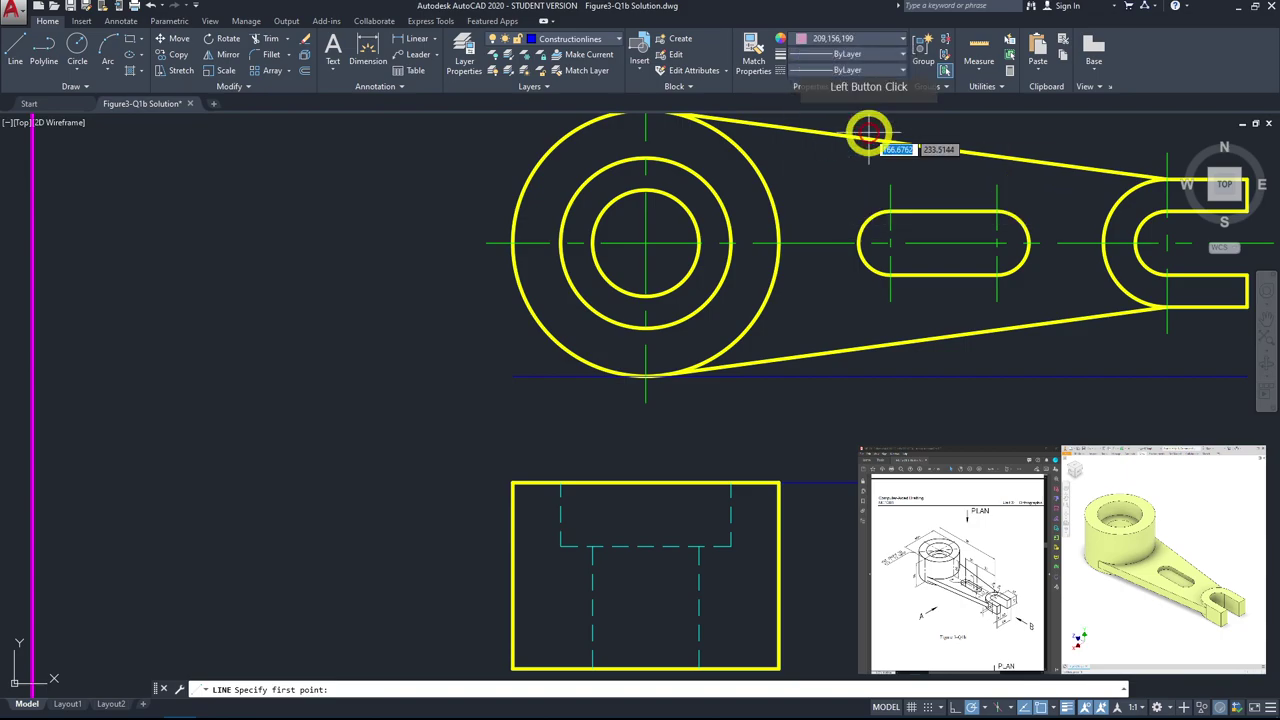
{"action": "middle_click_drag", "start_coordinate": [801, 362], "coordinate": [759, 297]}
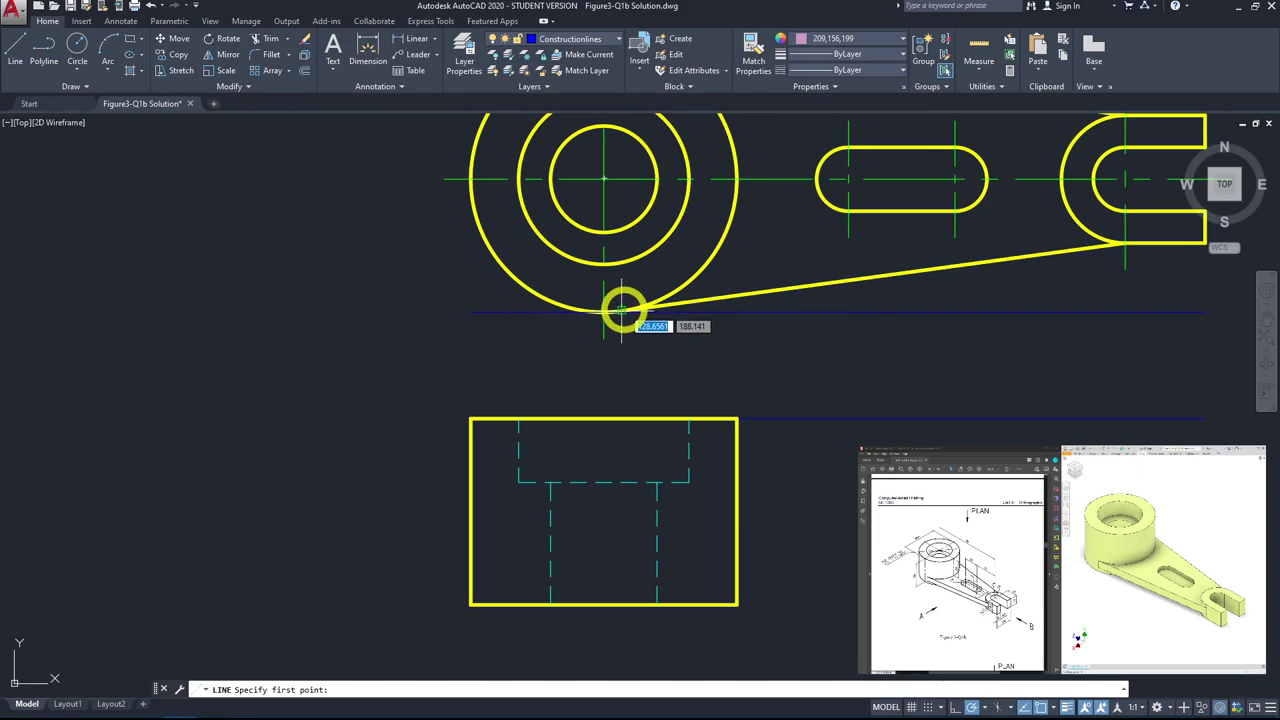
{"action": "scroll", "coordinate": [612, 311], "scroll_direction": "up", "scroll_amount": 3}
{"action": "scroll", "coordinate": [610, 318], "scroll_direction": "up", "scroll_amount": 1}
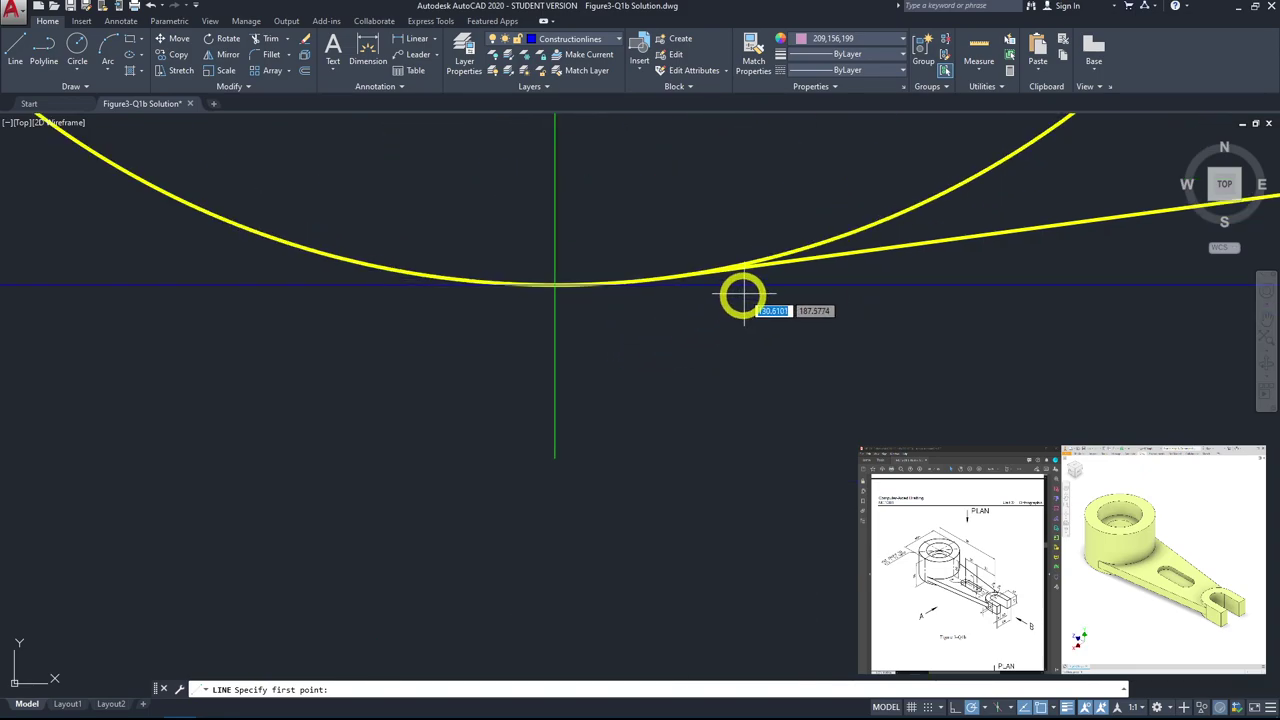
{"action": "left_click", "coordinate": [671, 277]}
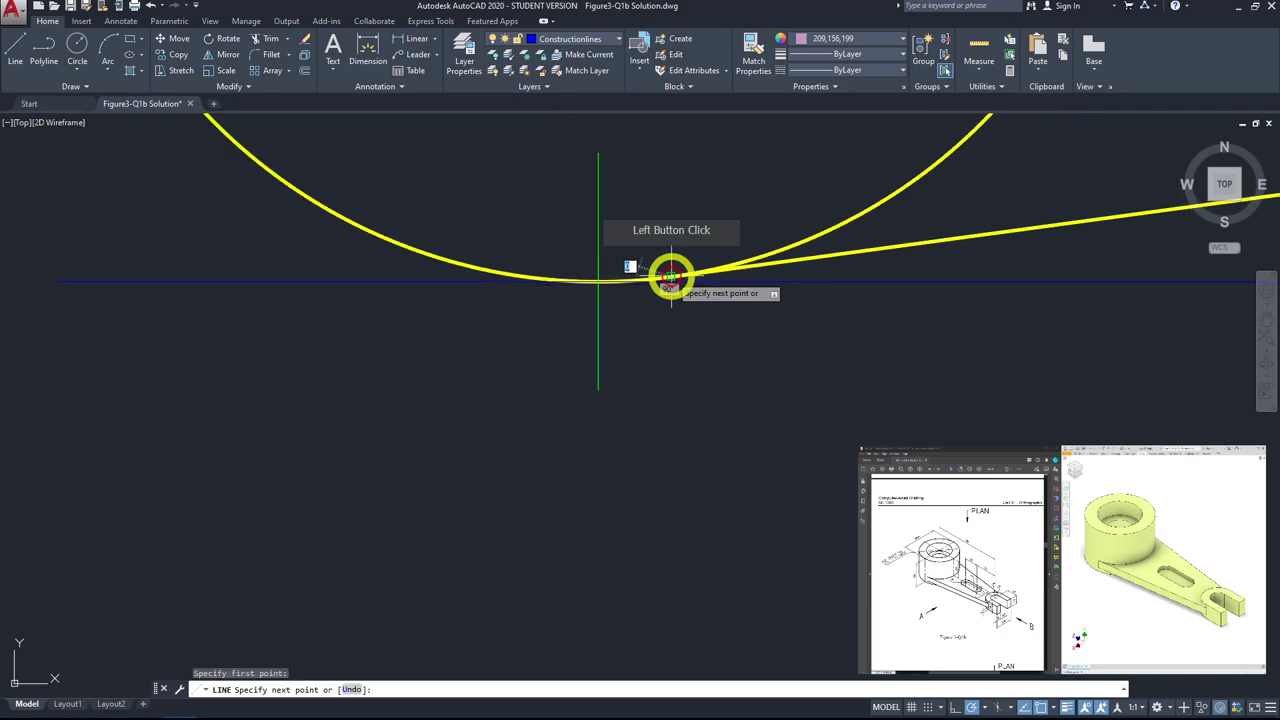
{"action": "scroll", "coordinate": [671, 300], "scroll_direction": "down", "scroll_amount": 3}
{"action": "left_click", "coordinate": [668, 461]}
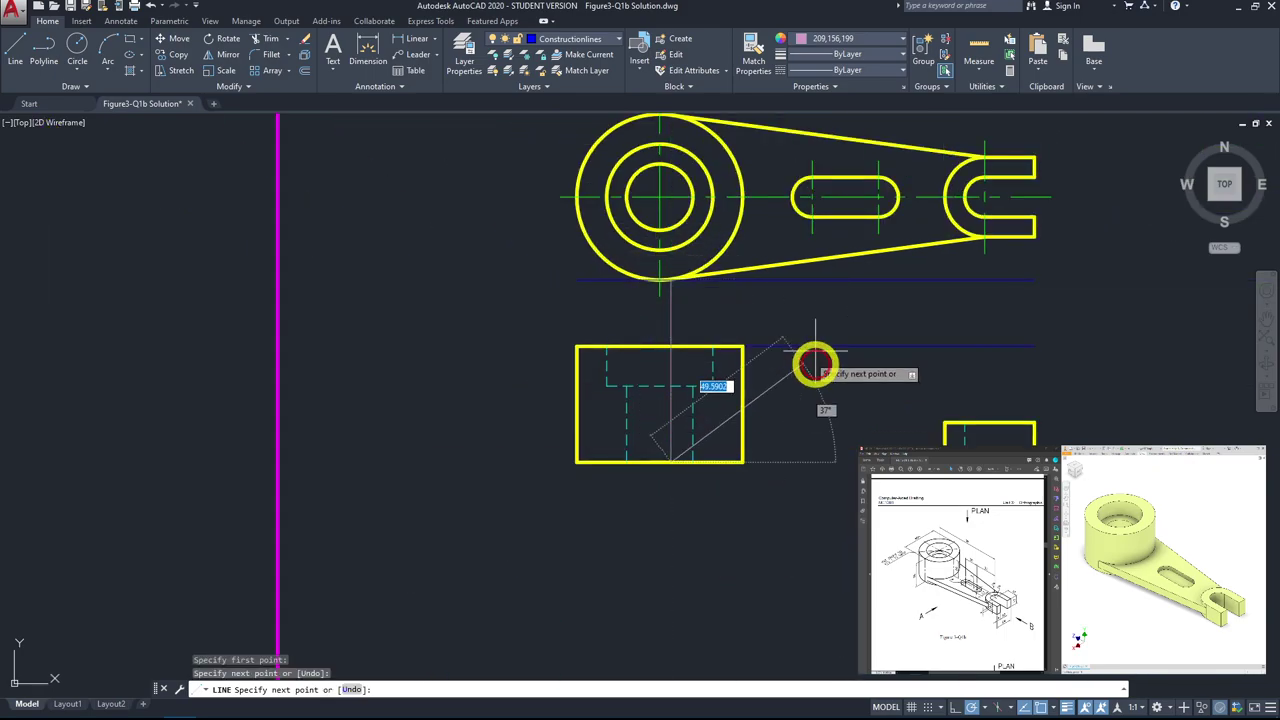
{"action": "key", "text": "space"}
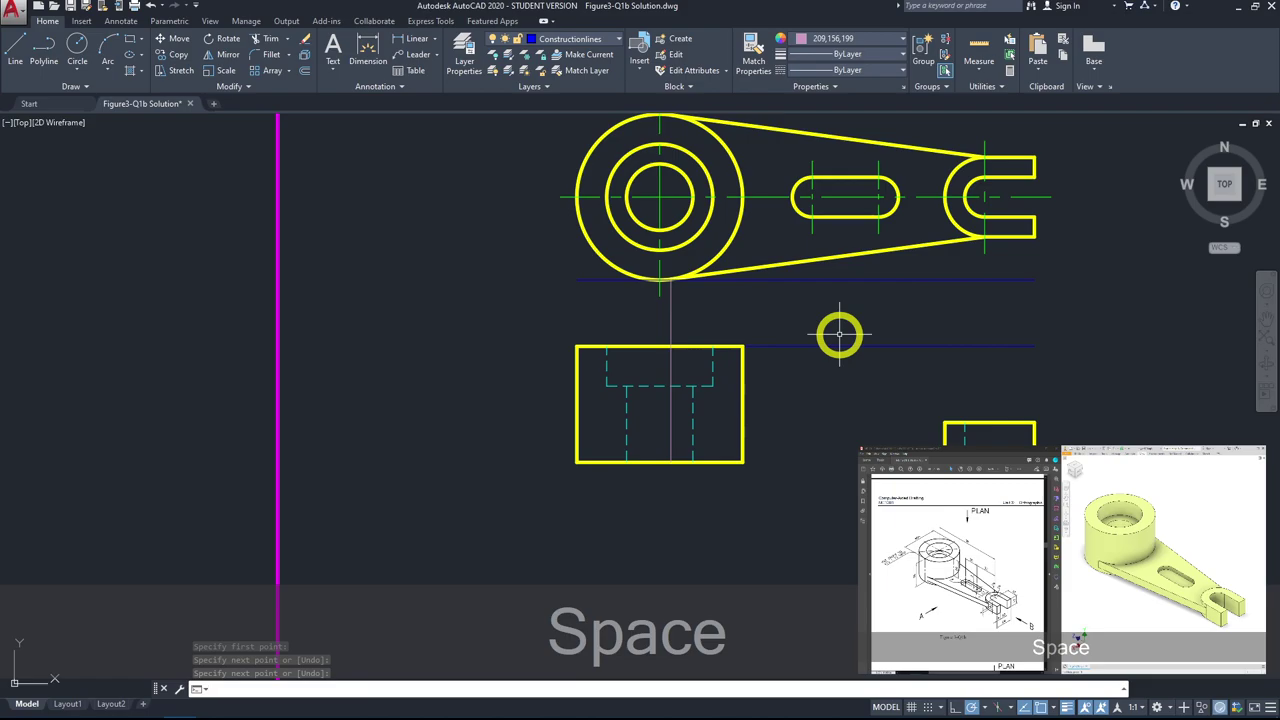
Step: Draw a second vertical projection line from the arm's lower tangent point at the fork down through the fork-end elevation
{"action": "key", "text": "space"}
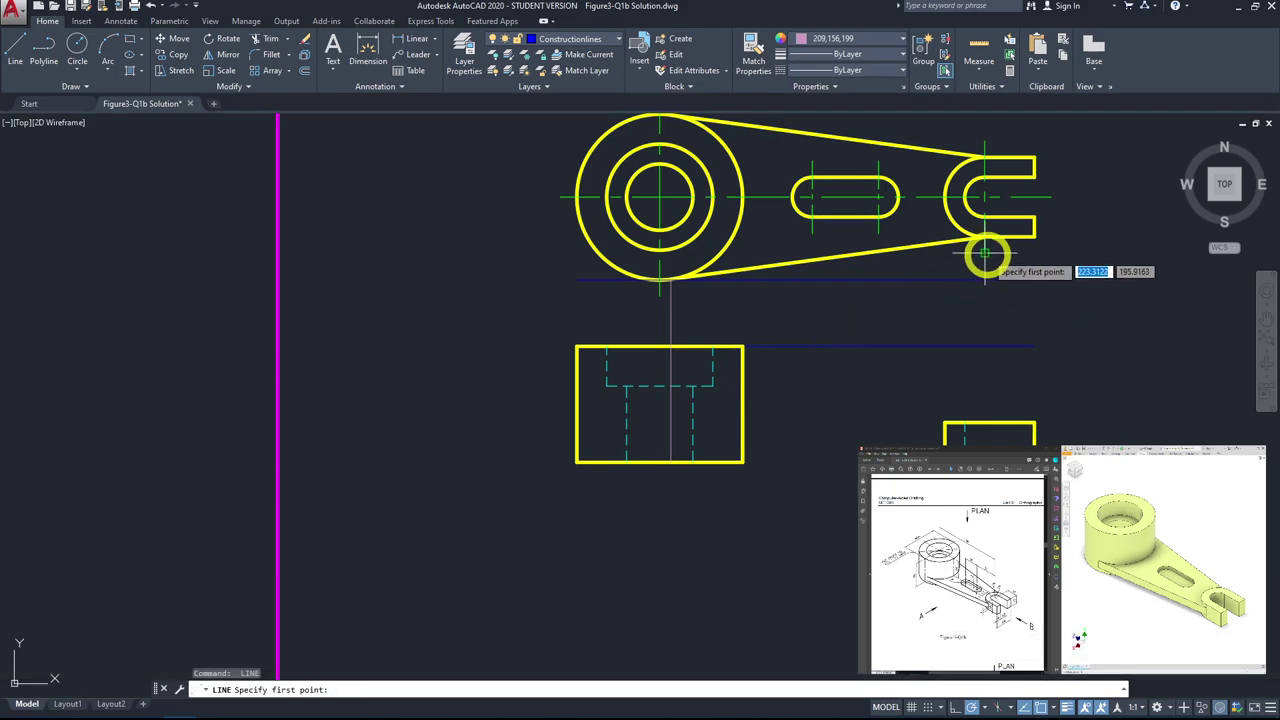
{"action": "left_click", "coordinate": [986, 253]}
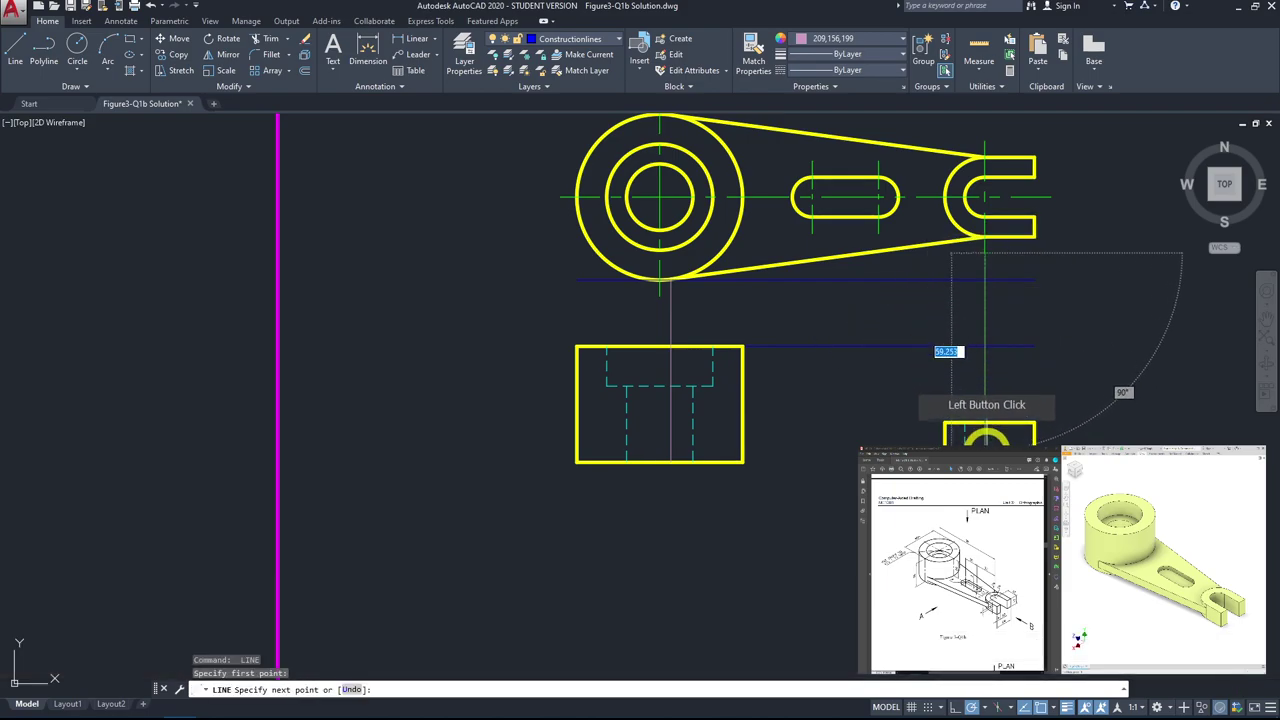
{"action": "left_click", "coordinate": [950, 357]}
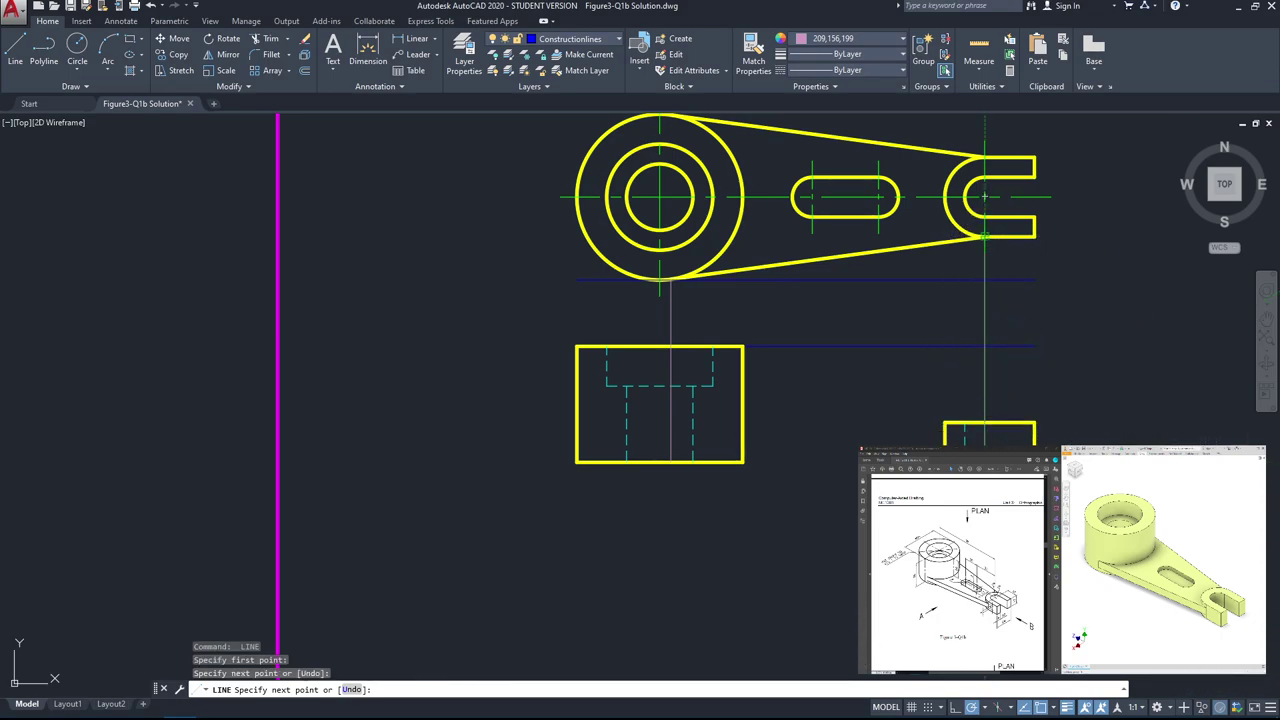
{"action": "key", "text": "Escape"}
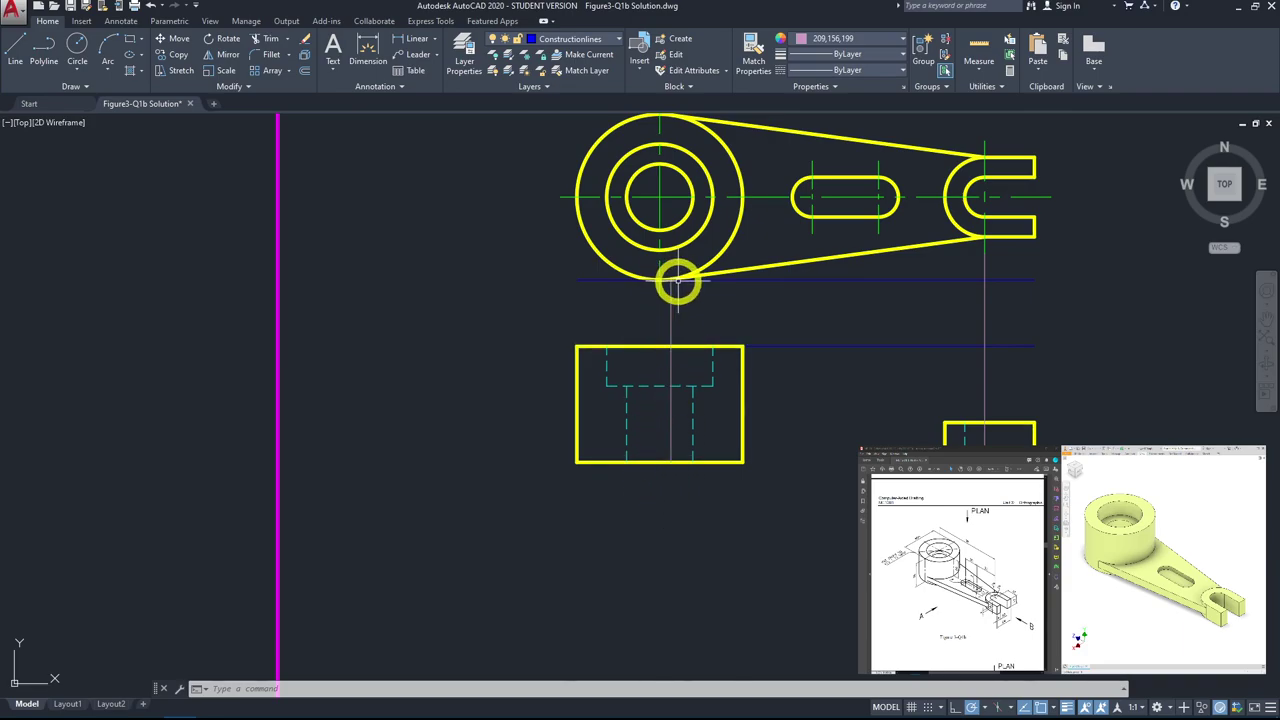
Step: On the Outlines layer with ByLayer colour, draw the arm elevation 6 mm thick between the two projection lines, starting 3 mm above the boss base
{"action": "scroll", "coordinate": [672, 280], "scroll_direction": "up", "scroll_amount": 4}
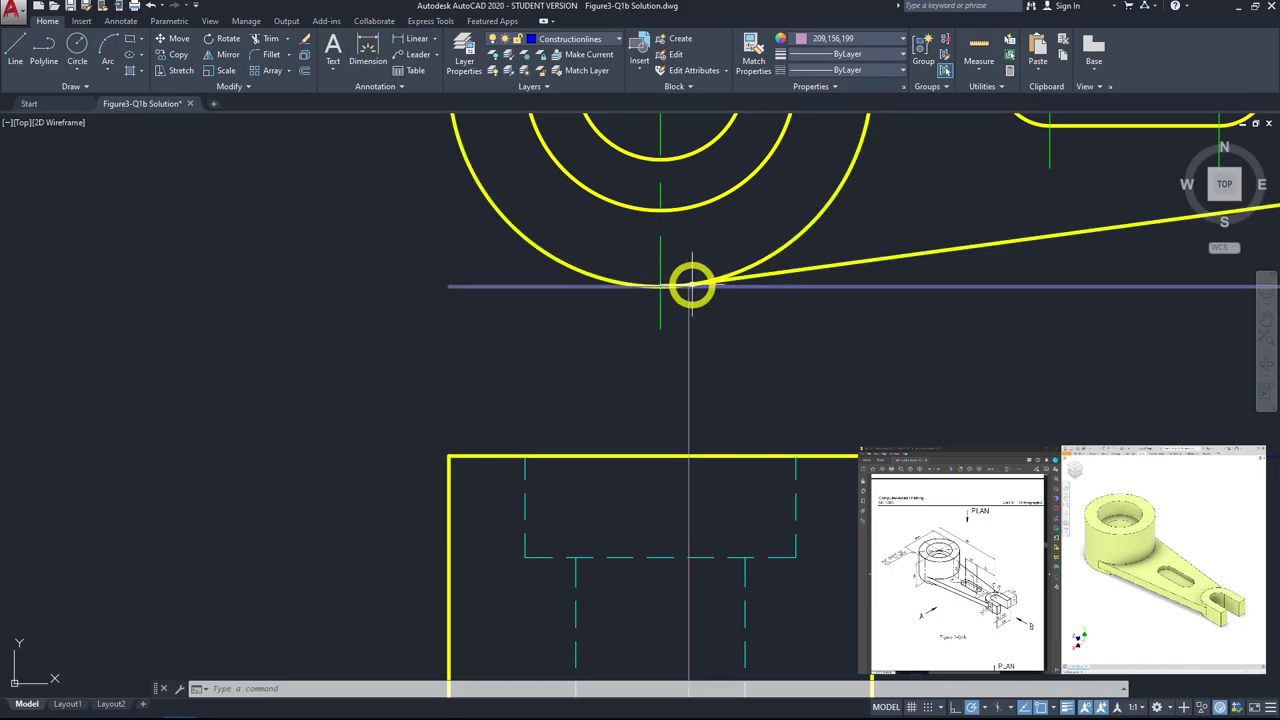
{"action": "scroll", "coordinate": [663, 289], "scroll_direction": "down", "scroll_amount": 2}
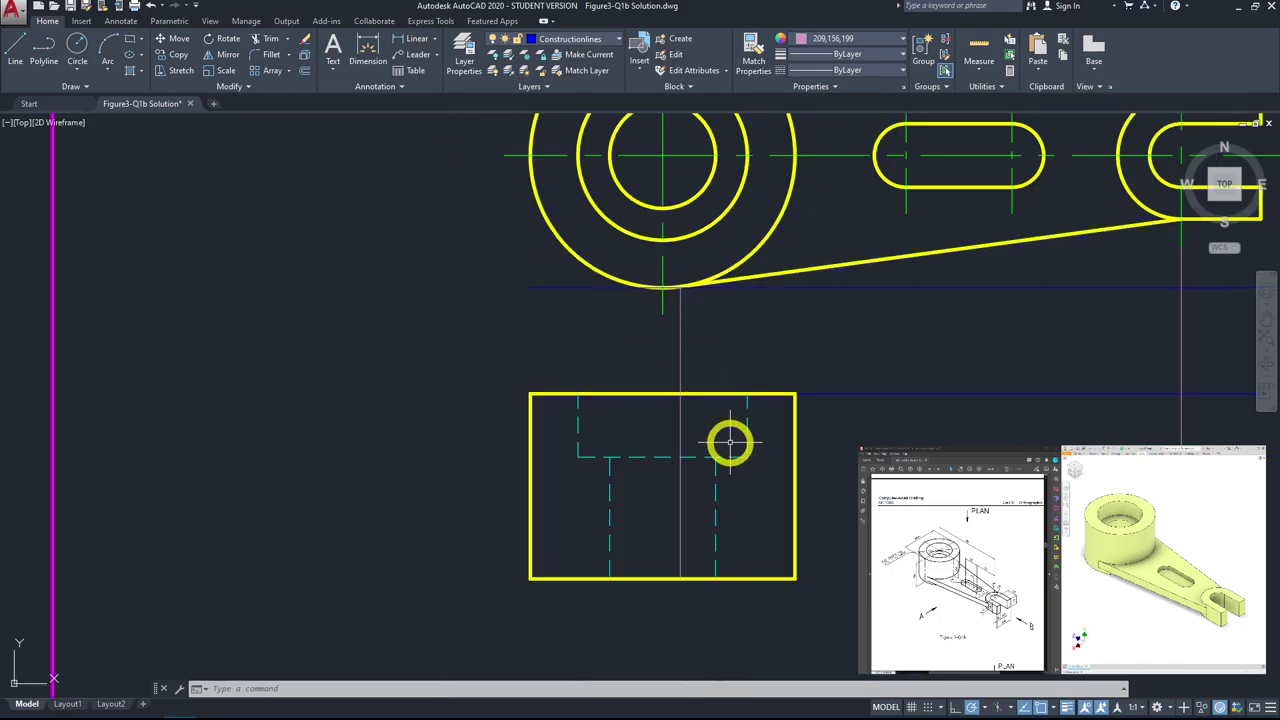
{"action": "middle_click_drag", "start_coordinate": [730, 444], "coordinate": [689, 389]}
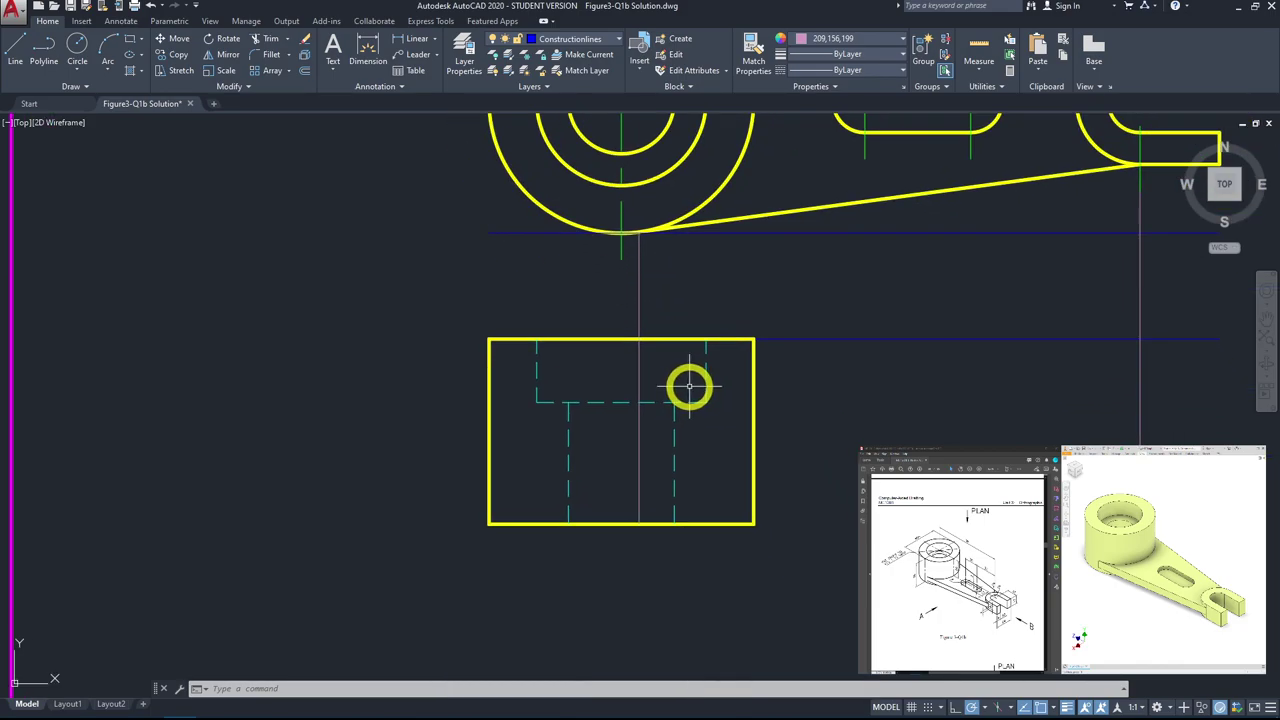
{"action": "left_click", "coordinate": [18, 50]}
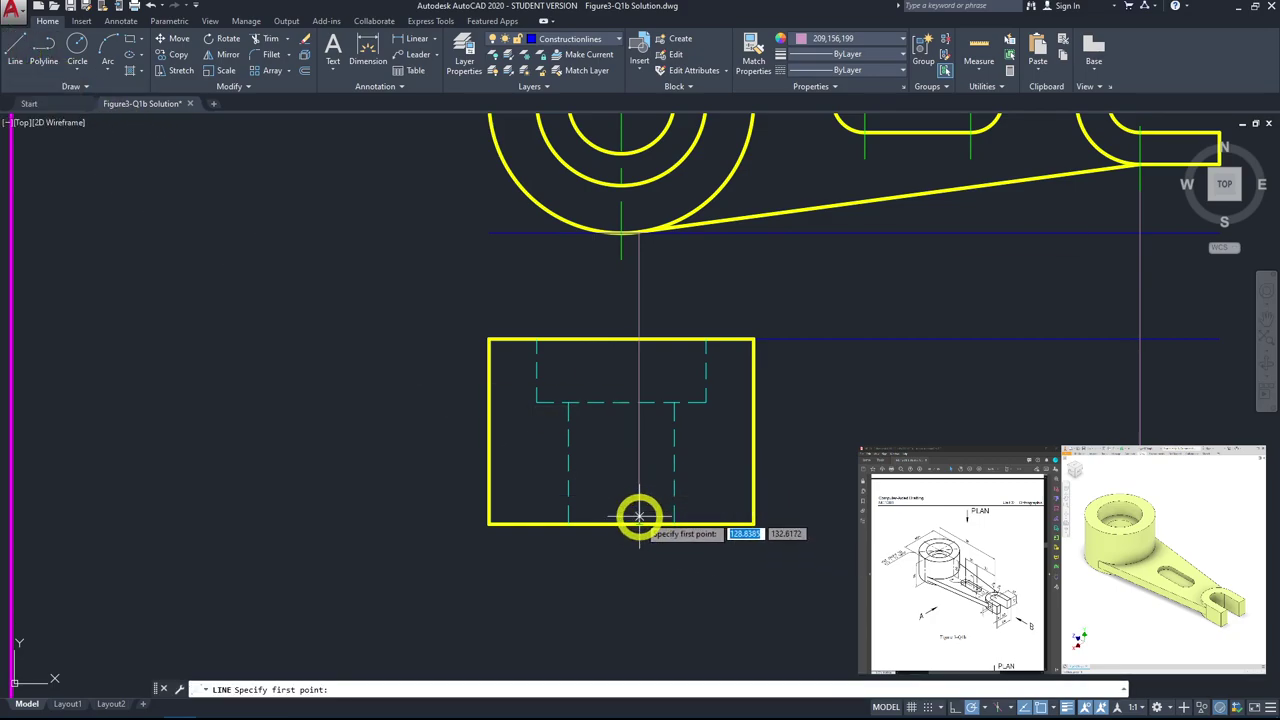
{"action": "left_click", "coordinate": [580, 40]}
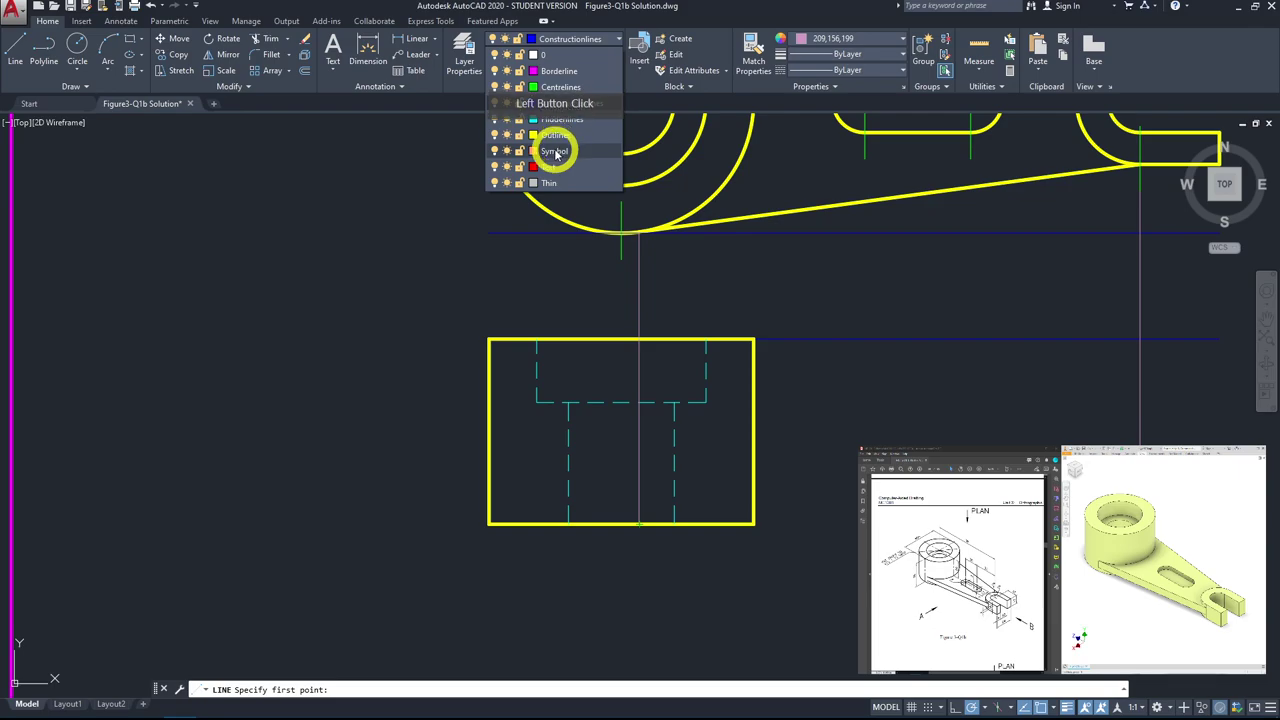
{"action": "left_click", "coordinate": [558, 135]}
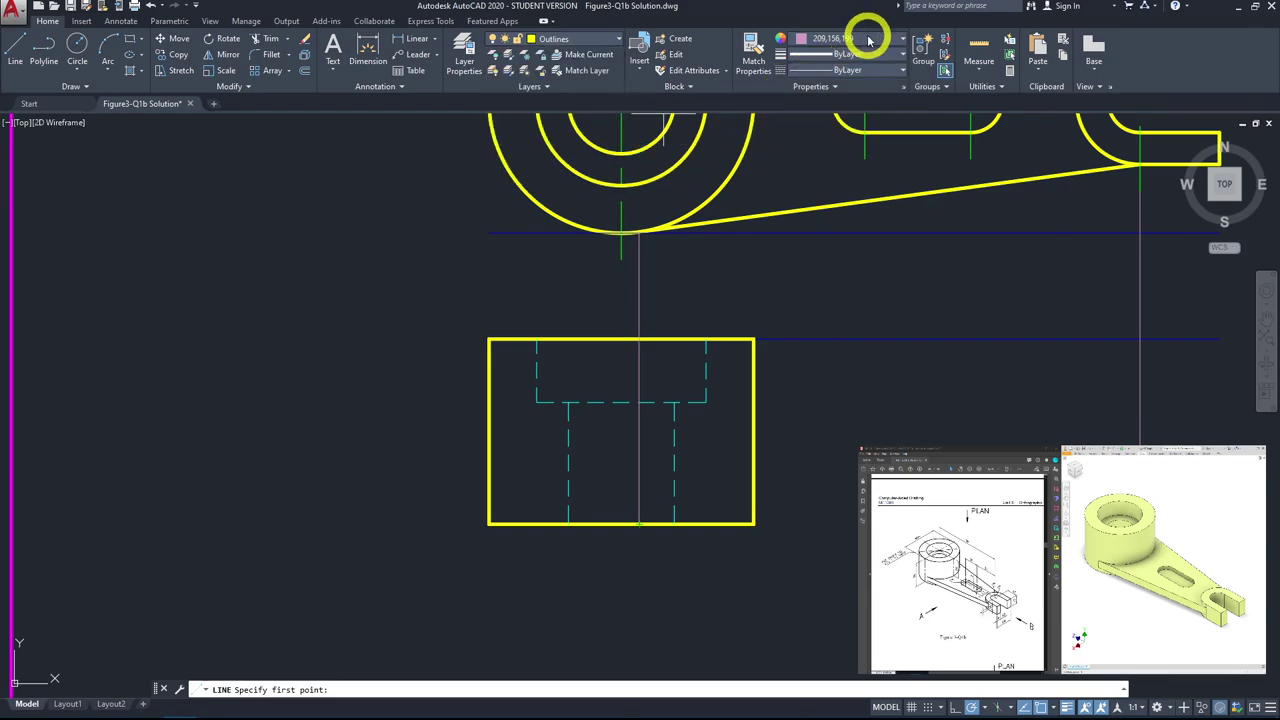
{"action": "left_click", "coordinate": [868, 40]}
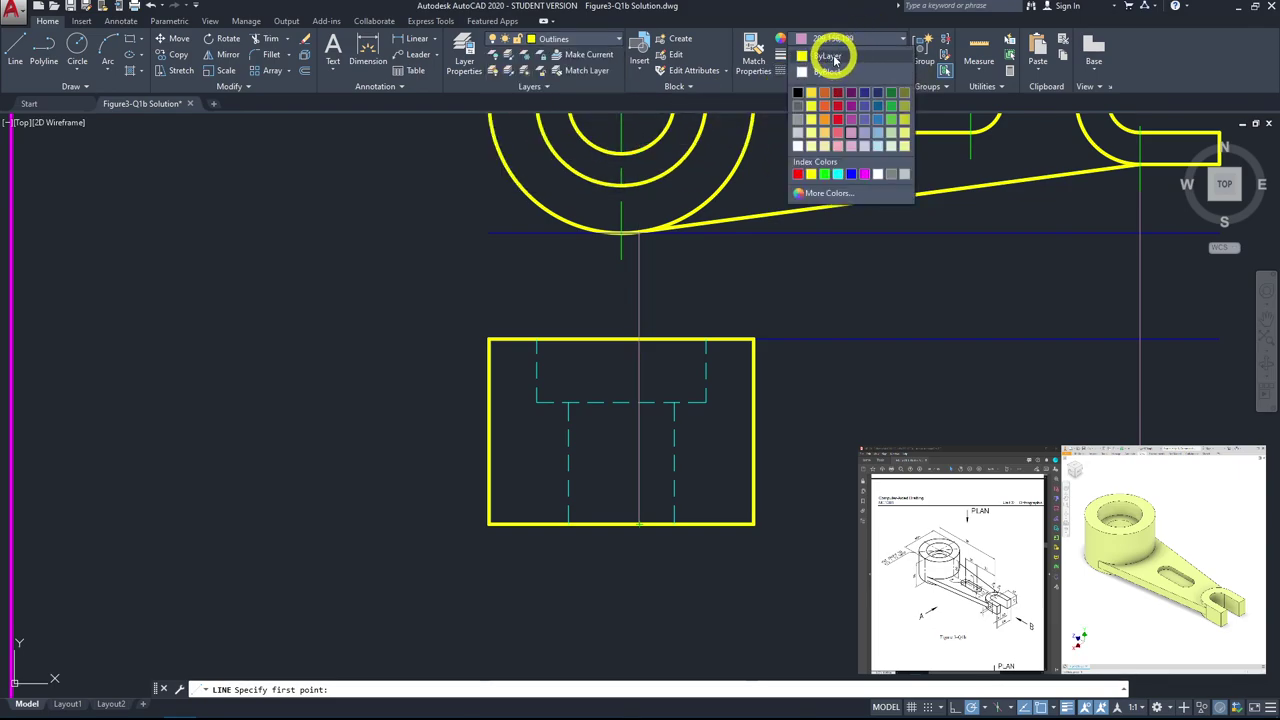
{"action": "left_click", "coordinate": [833, 57]}
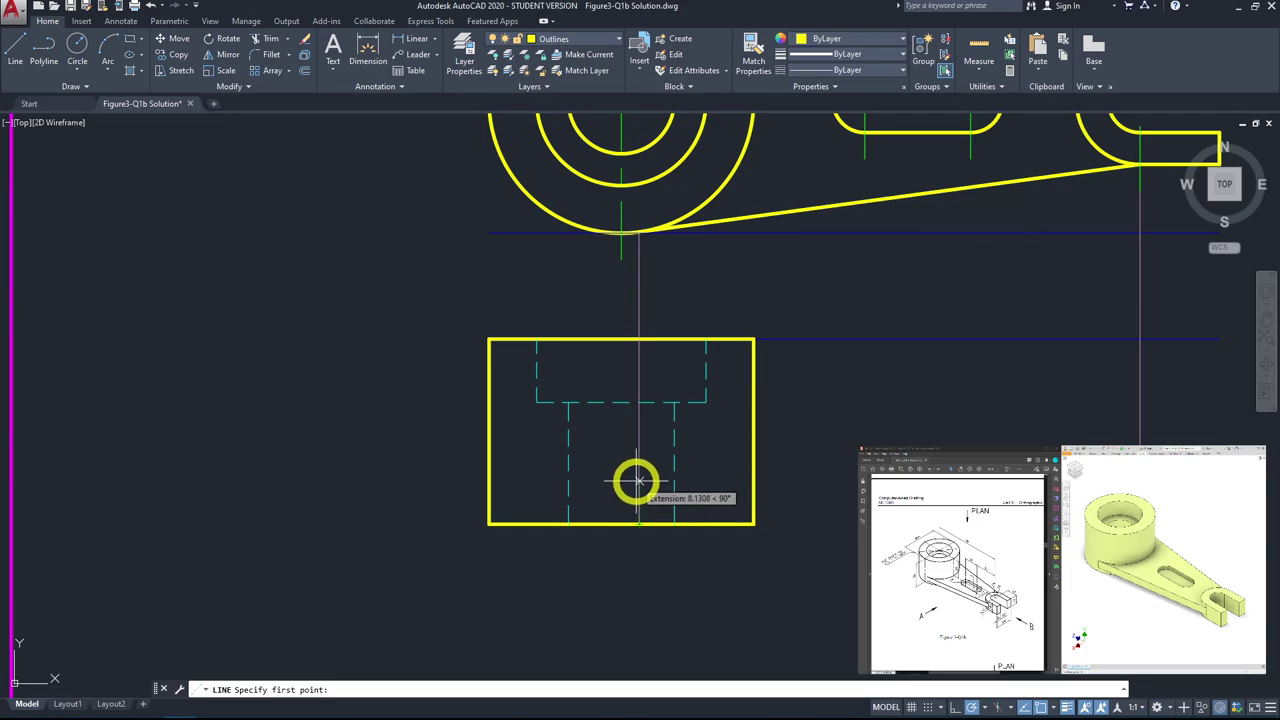
{"action": "type", "text": "3"}
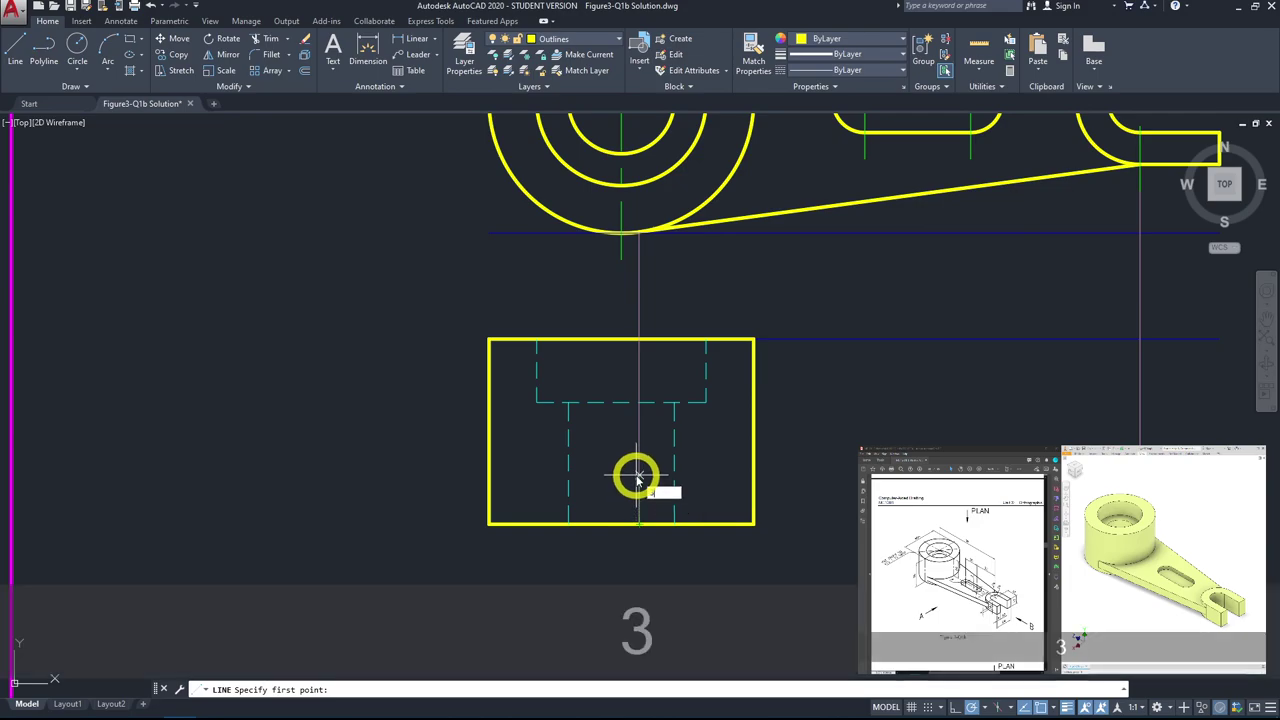
{"action": "key", "text": "space"}
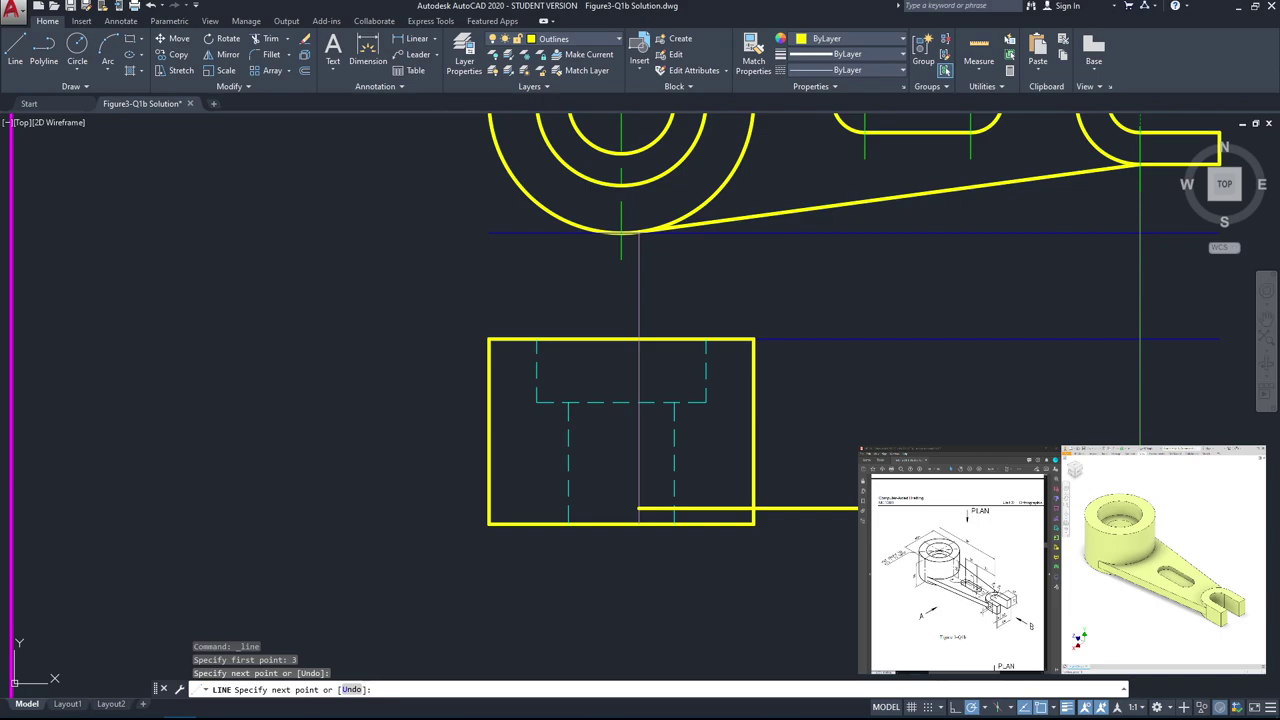
{"action": "type", "text": "6"}
{"action": "key", "text": "space"}
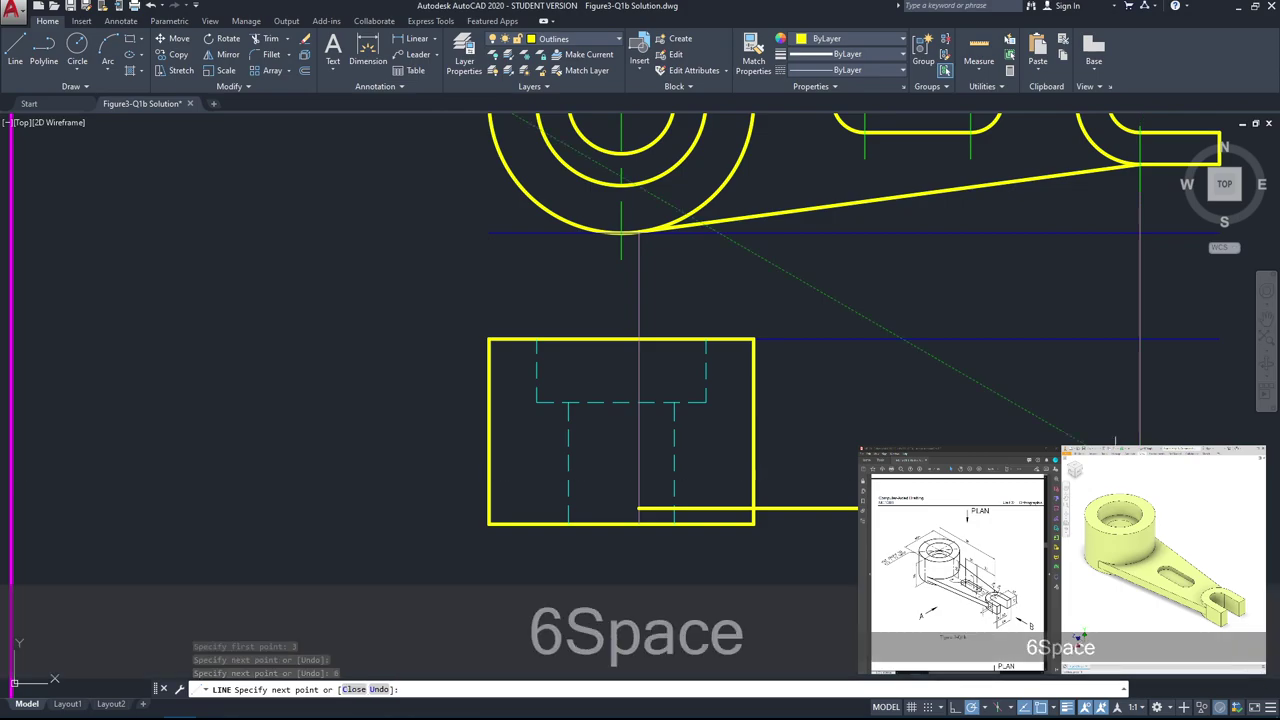
{"action": "left_click", "coordinate": [640, 504]}
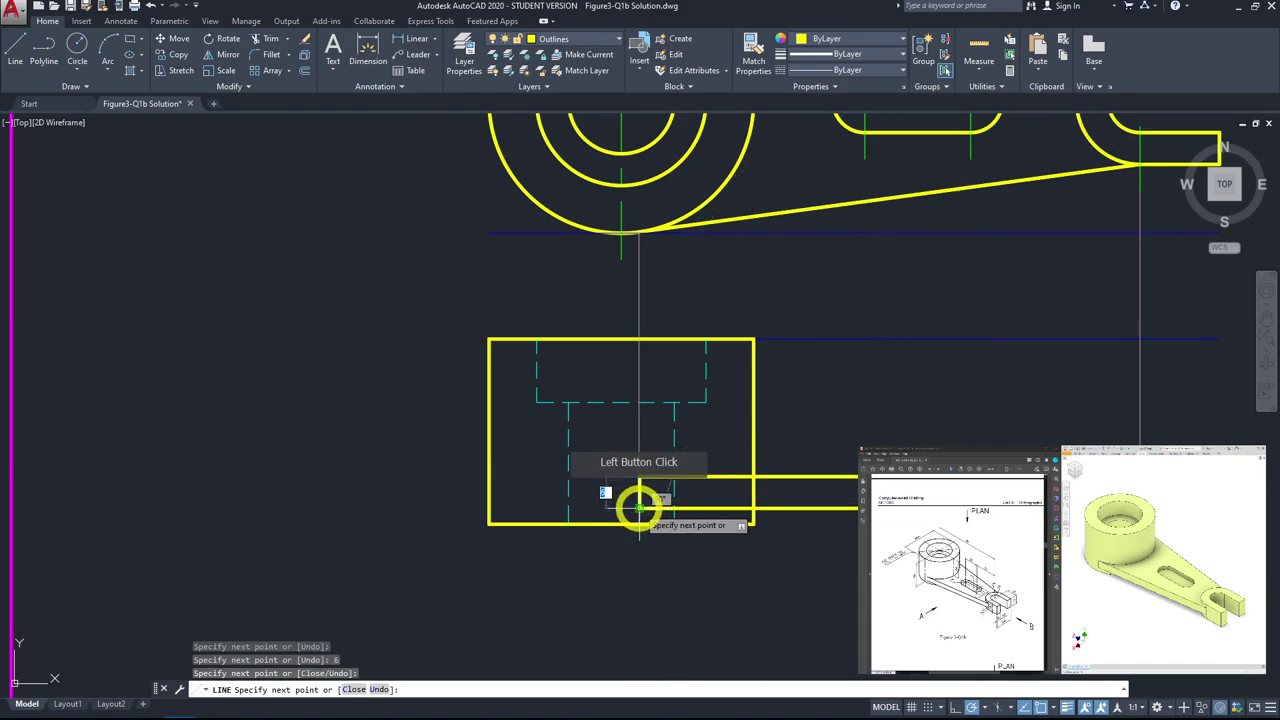
{"action": "key", "text": "Escape"}
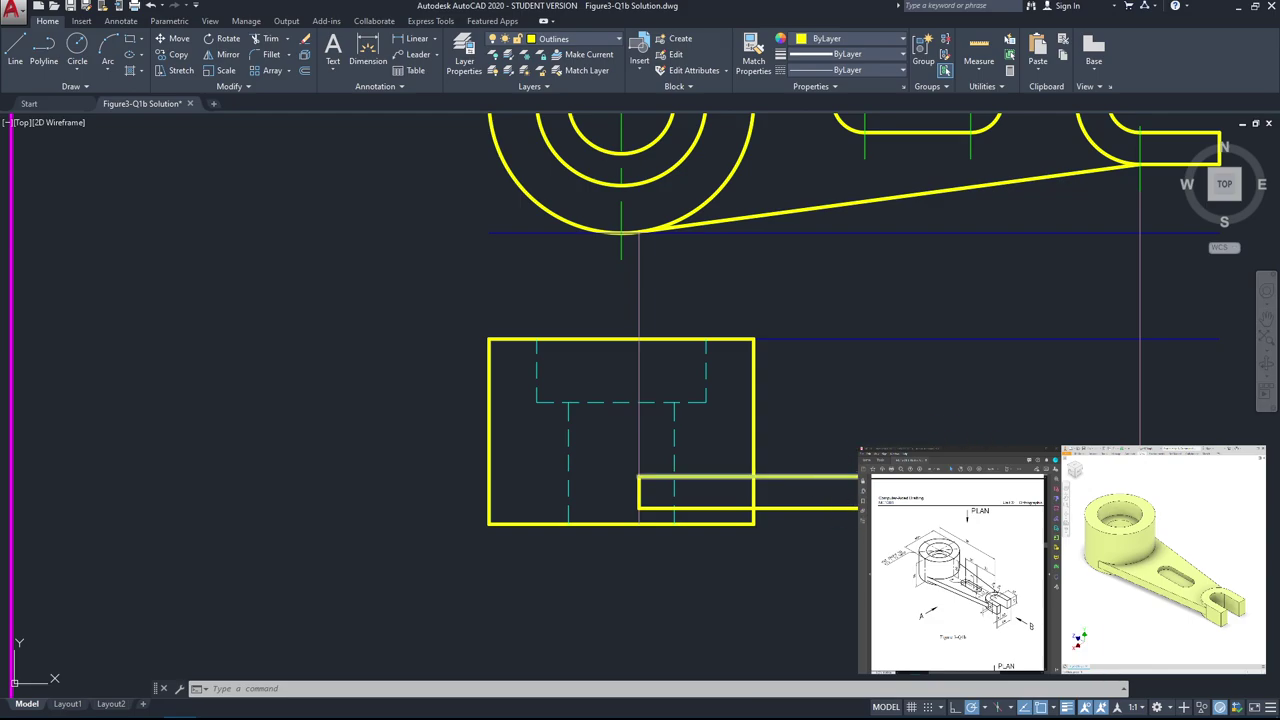
{"action": "scroll", "coordinate": [1140, 485], "scroll_direction": "up", "scroll_amount": 5}
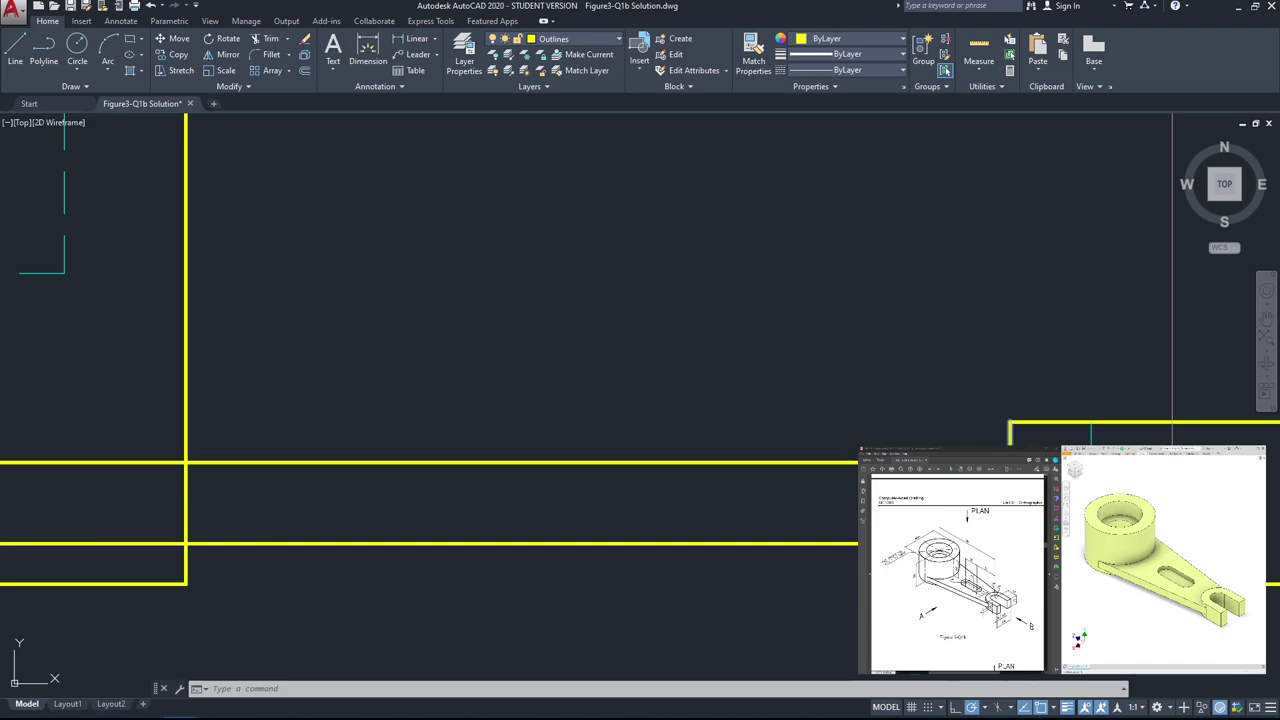
{"action": "scroll", "coordinate": [1010, 540], "scroll_direction": "down", "scroll_amount": 4}
{"action": "middle_click_drag", "start_coordinate": [1020, 135], "coordinate": [1020, 249]}
{"action": "scroll", "coordinate": [1006, 238], "scroll_direction": "up", "scroll_amount": 2}
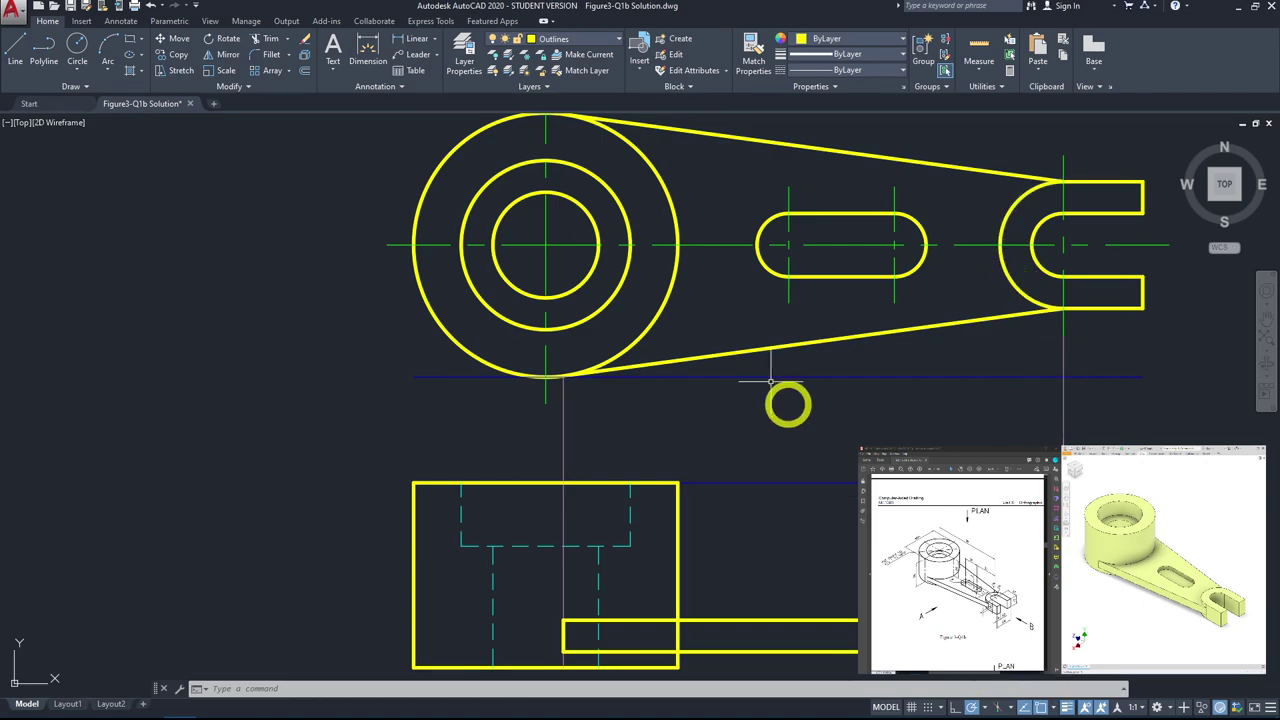
Step: Trim away the part of the fork's inner vertical edge that lies between the arm's two outlines in the front view
{"action": "left_click", "coordinate": [266, 38]}
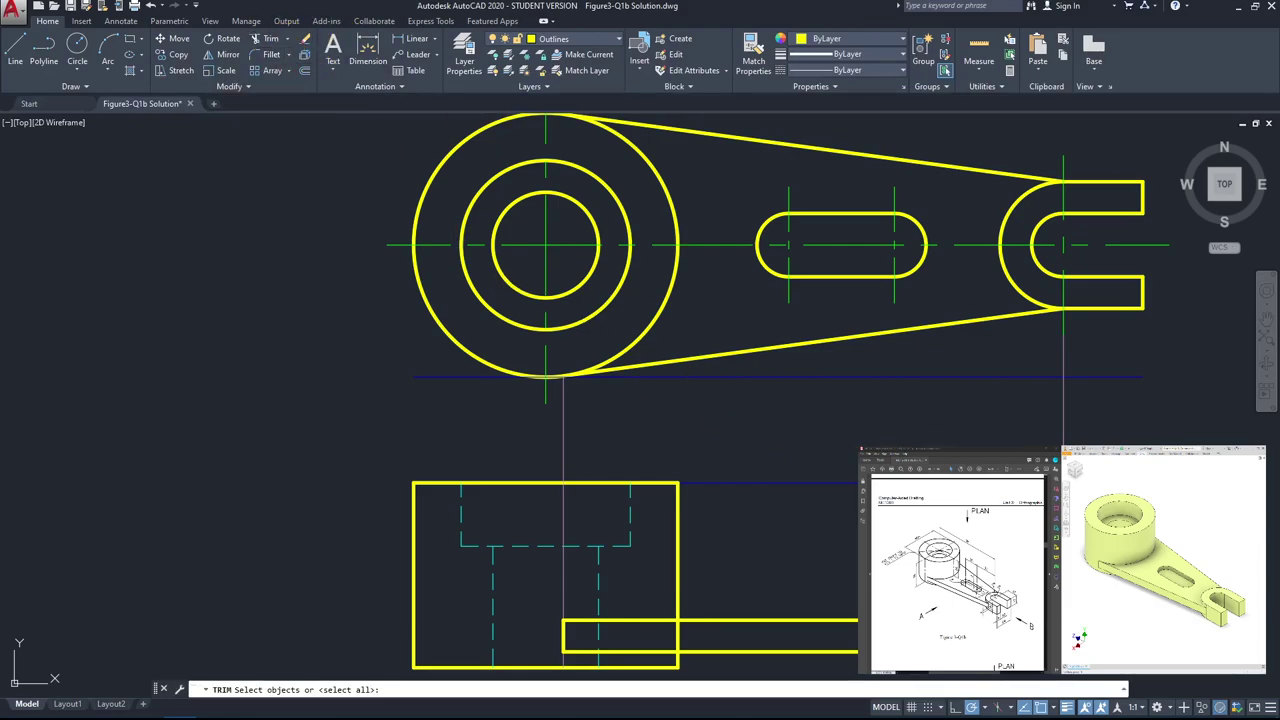
{"action": "key", "text": "space"}
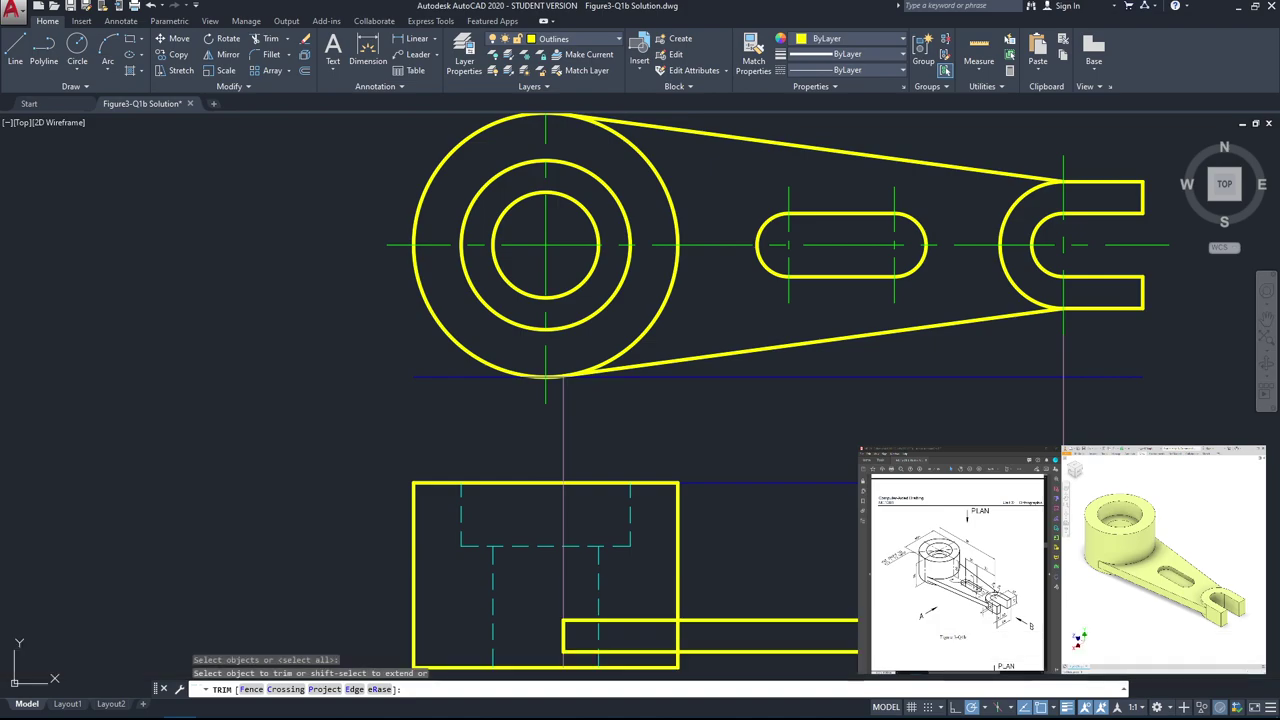
{"action": "scroll", "coordinate": [993, 626], "scroll_direction": "up", "scroll_amount": 2}
{"action": "left_click", "coordinate": [993, 669]}
{"action": "middle_click_drag", "start_coordinate": [993, 669], "coordinate": [786, 531]}
{"action": "left_click", "coordinate": [786, 531]}
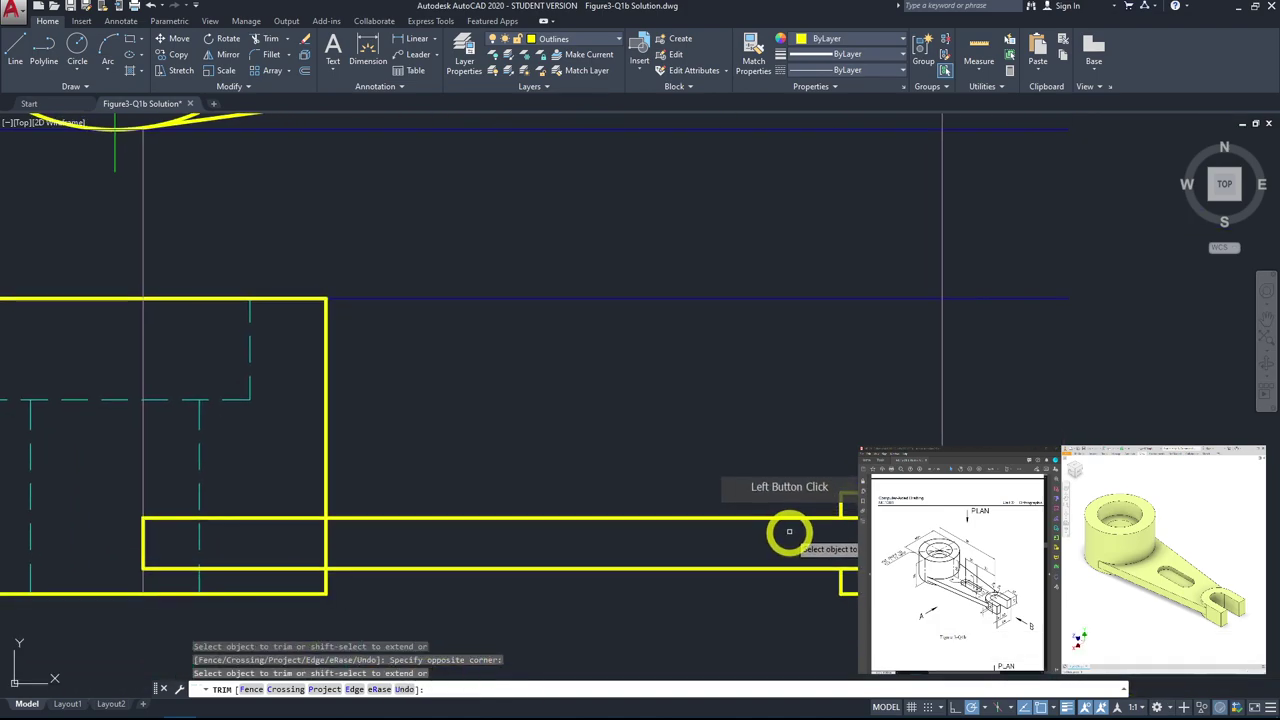
{"action": "left_click", "coordinate": [844, 531]}
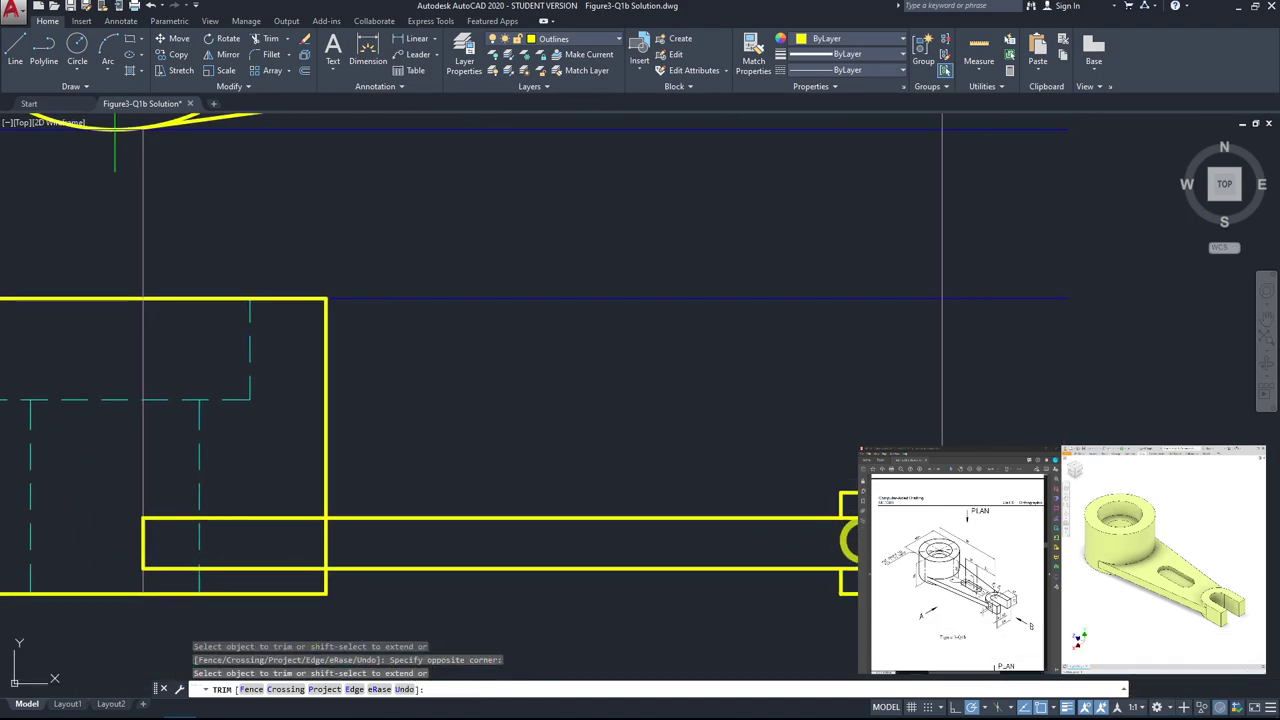
{"action": "key", "text": "Escape"}
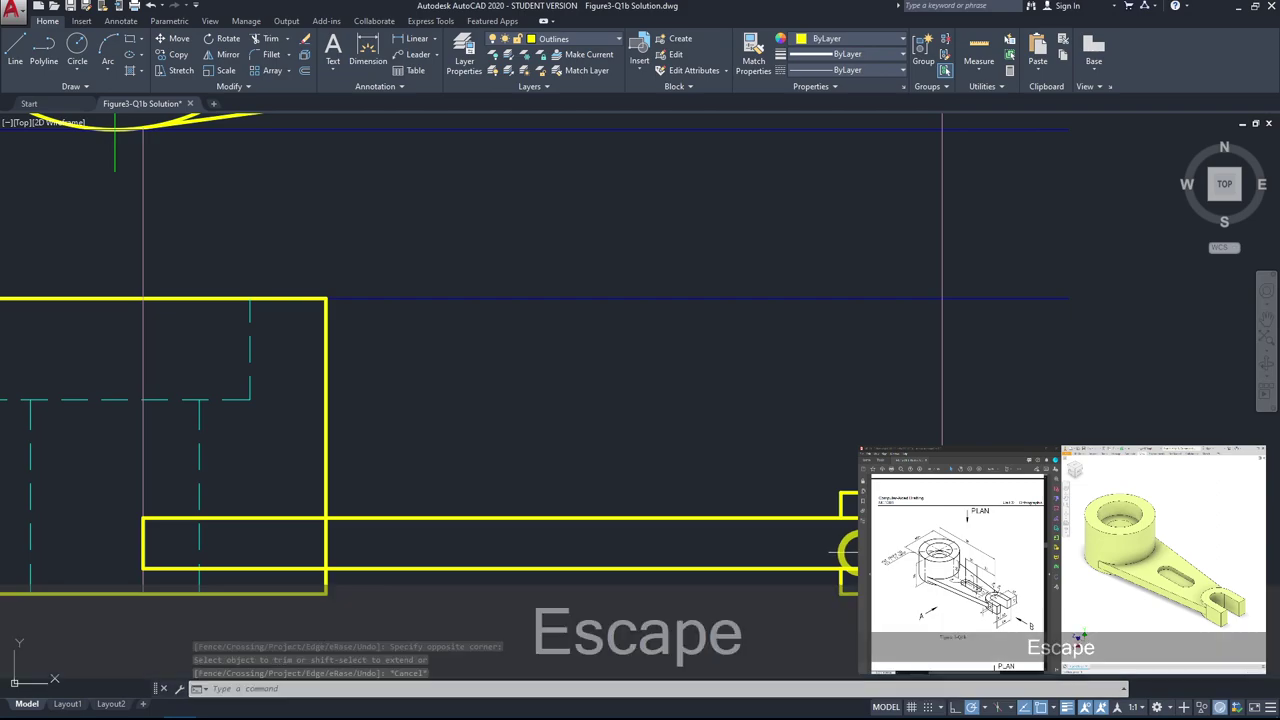
{"action": "scroll", "coordinate": [845, 548], "scroll_direction": "down", "scroll_amount": 2}
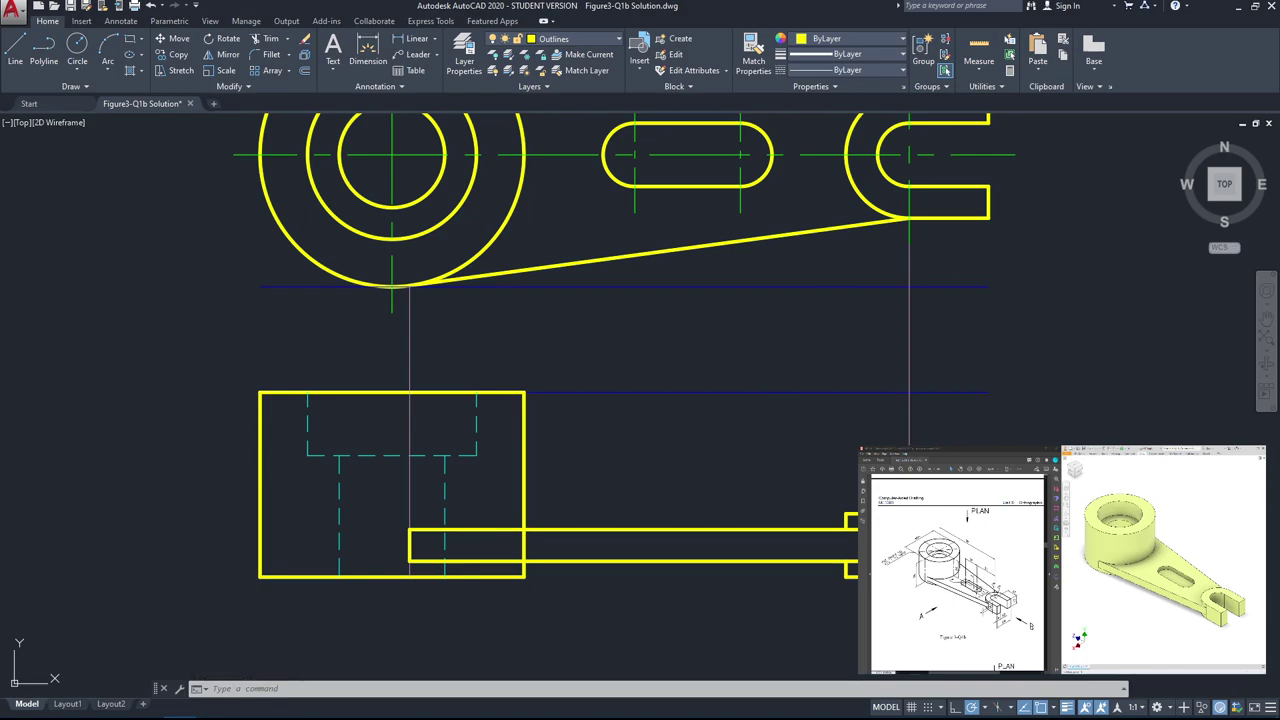
Step: Draw vertical centrelines through the boss and the fork in the front view on the Centrelines layer, spanning each part's height
{"action": "left_click", "coordinate": [24, 68]}
{"action": "left_click", "coordinate": [553, 38]}
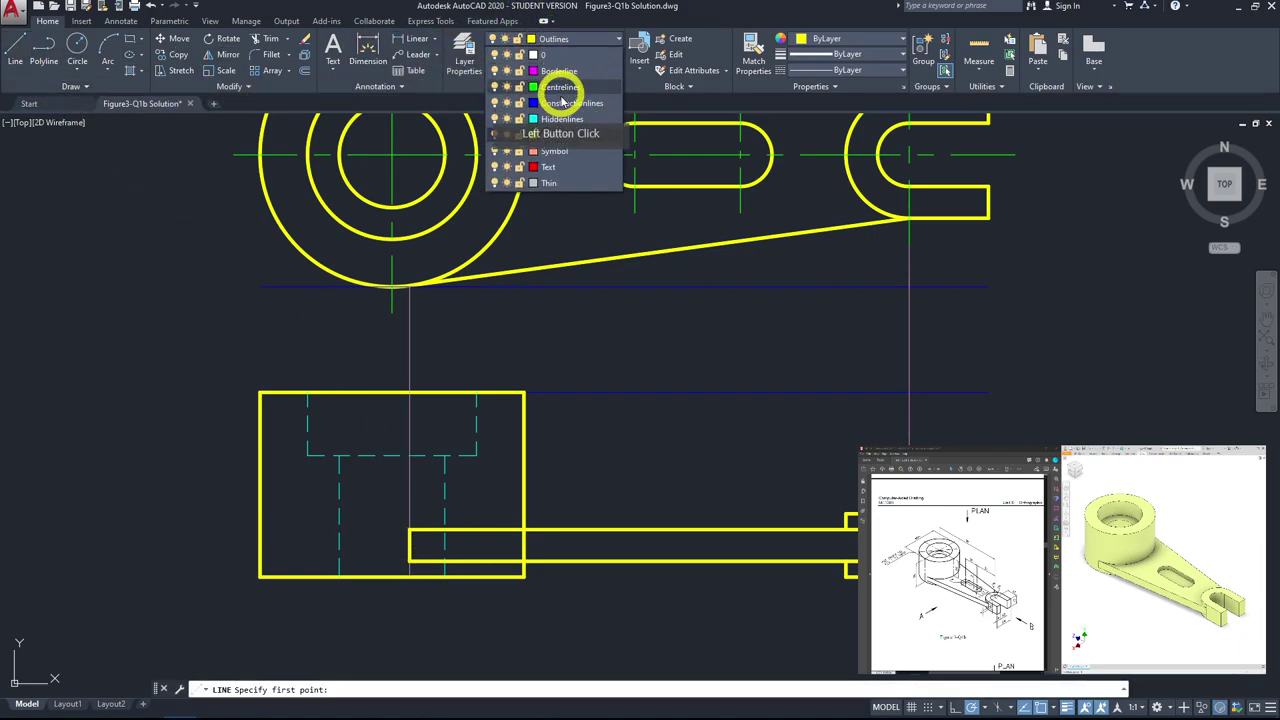
{"action": "left_click", "coordinate": [561, 90]}
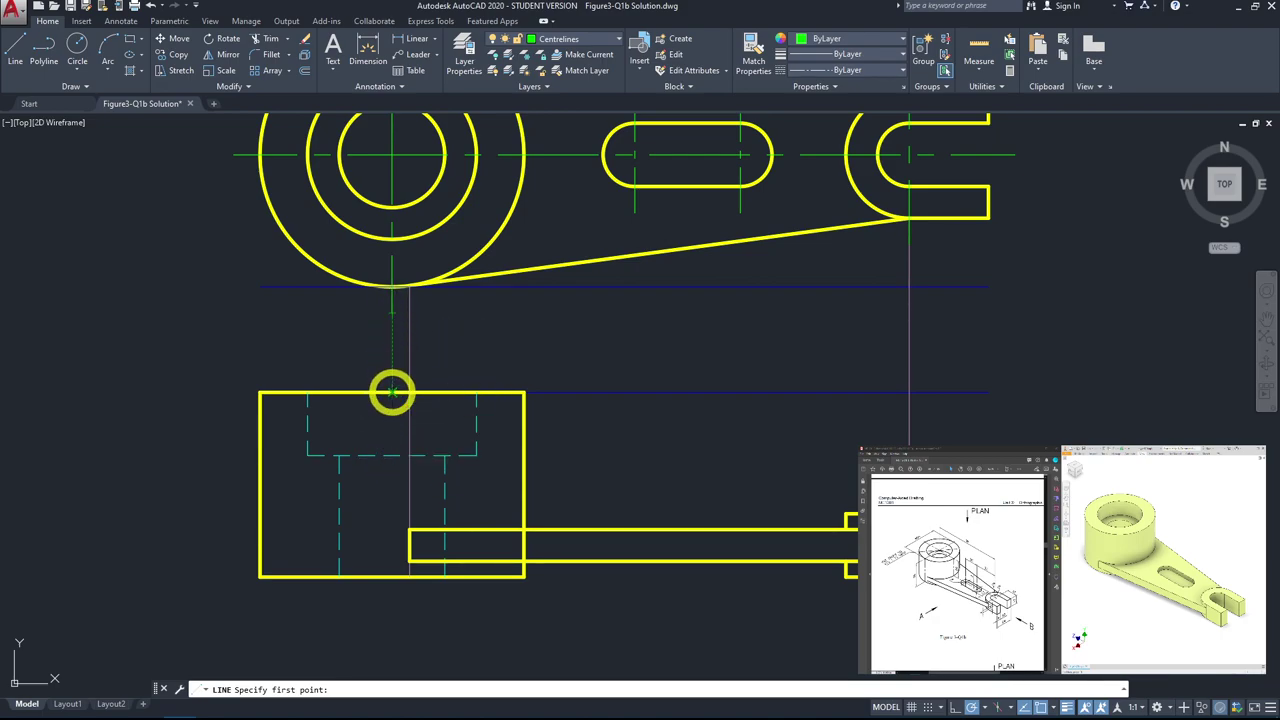
{"action": "left_click", "coordinate": [392, 392]}
{"action": "left_click", "coordinate": [392, 576]}
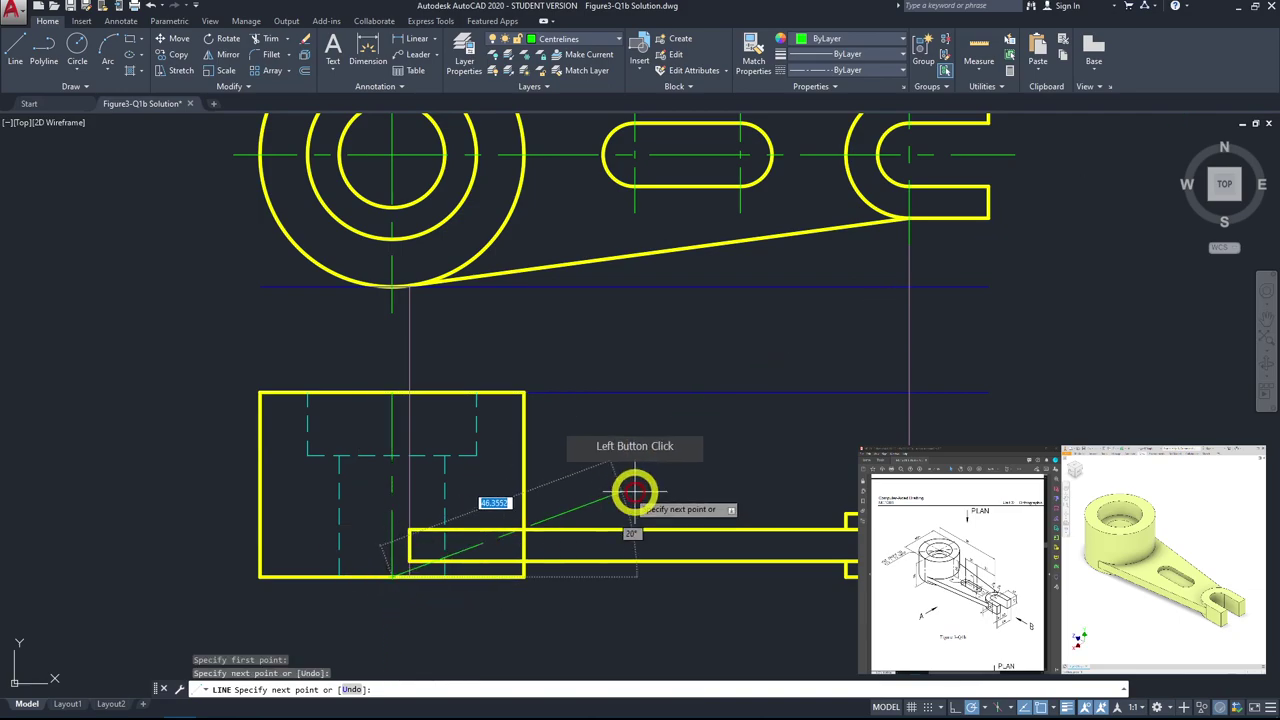
{"action": "key", "text": "space"}
{"action": "key", "text": "space"}
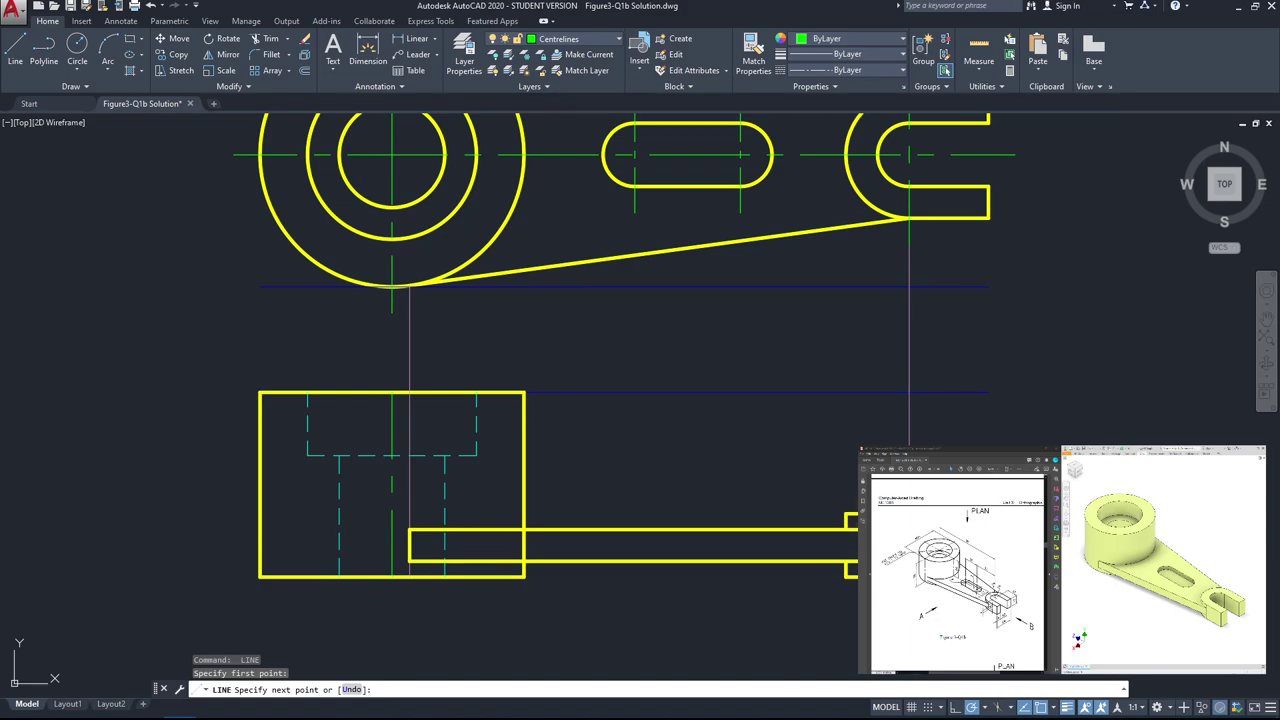
{"action": "key", "text": "Escape"}
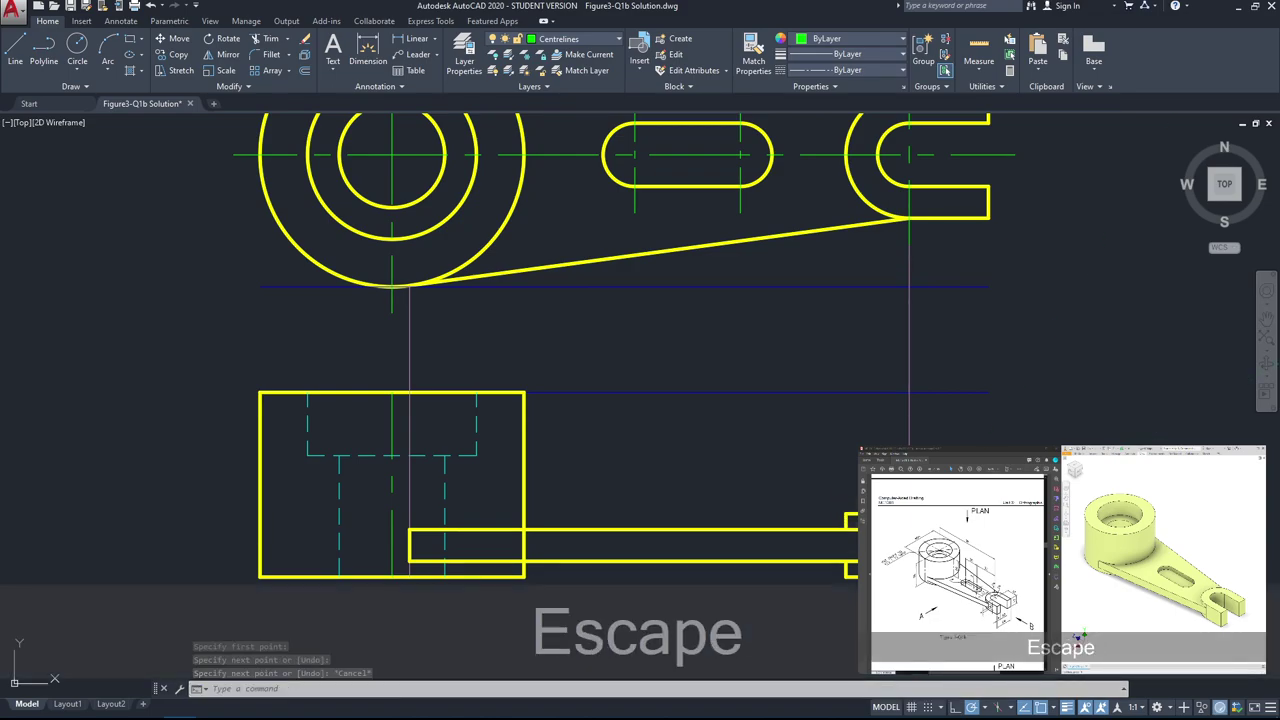
Step: Lengthen the boss and fork centrelines in the front view by 5 mm beyond the outline at both ends
{"action": "left_click", "coordinate": [388, 385]}
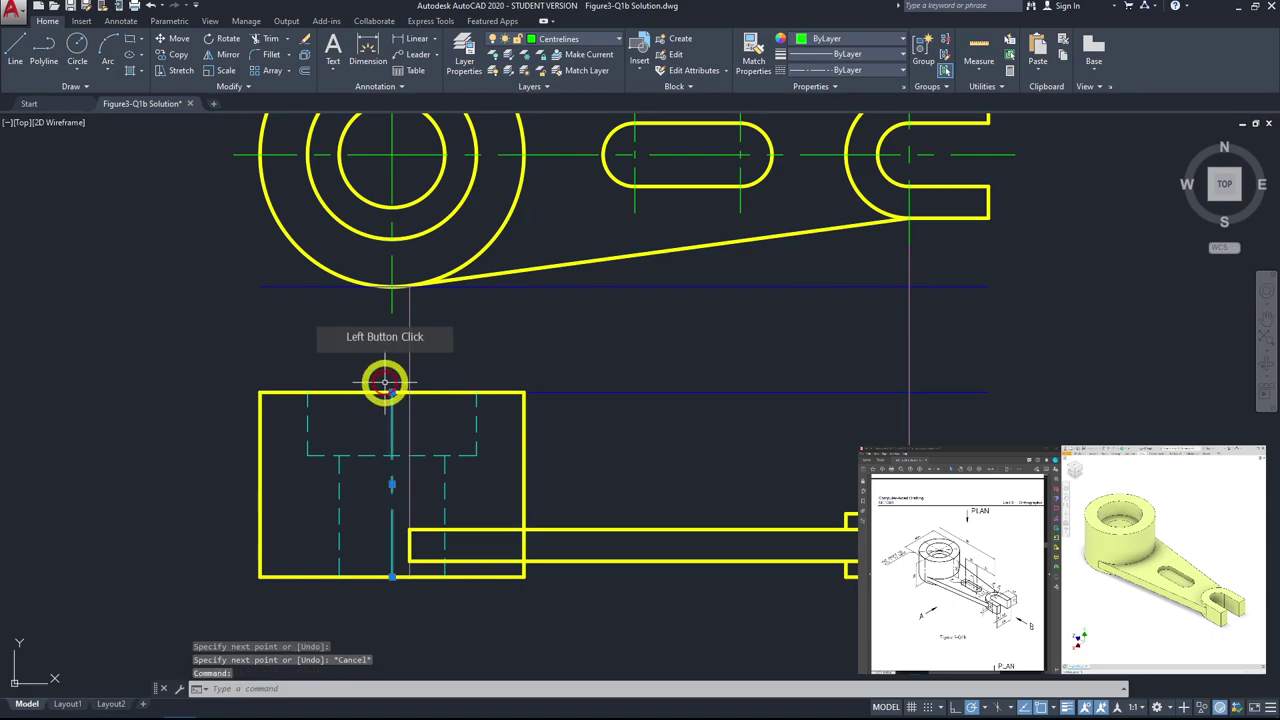
{"action": "left_click", "coordinate": [390, 392]}
{"action": "type", "text": "5"}
{"action": "key", "text": "space"}
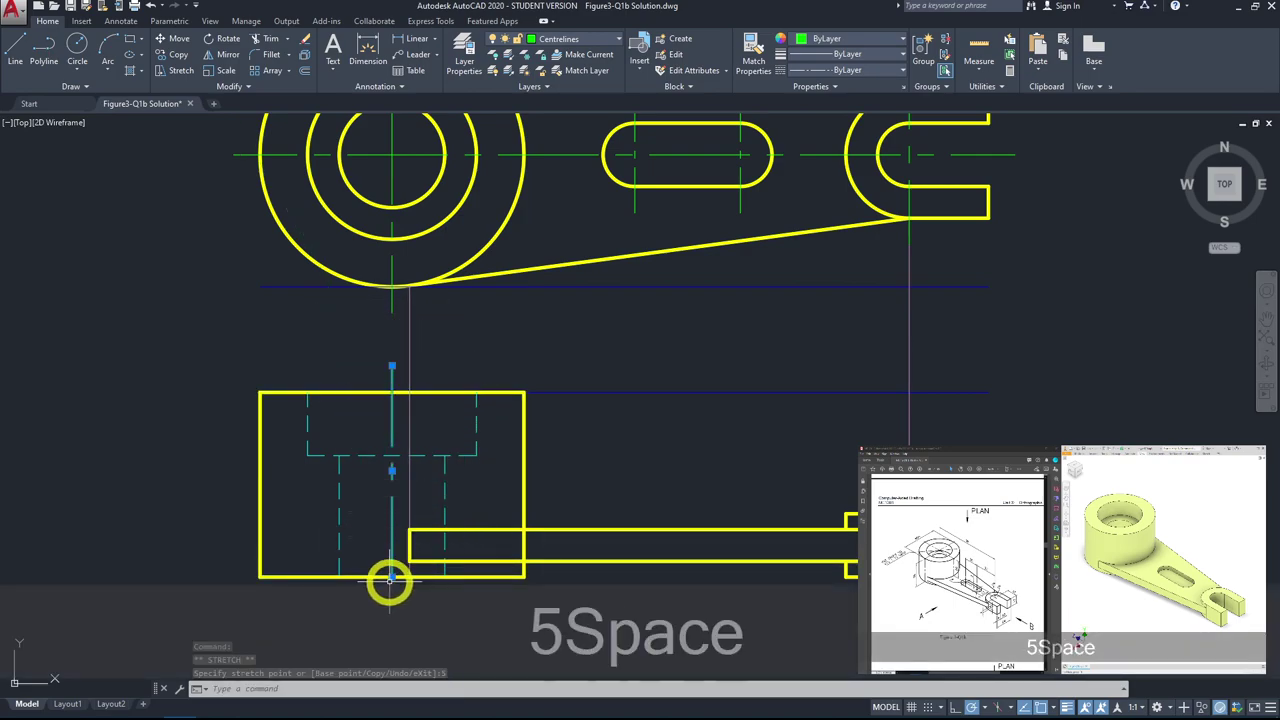
{"action": "type", "text": "5"}
{"action": "key", "text": "space"}
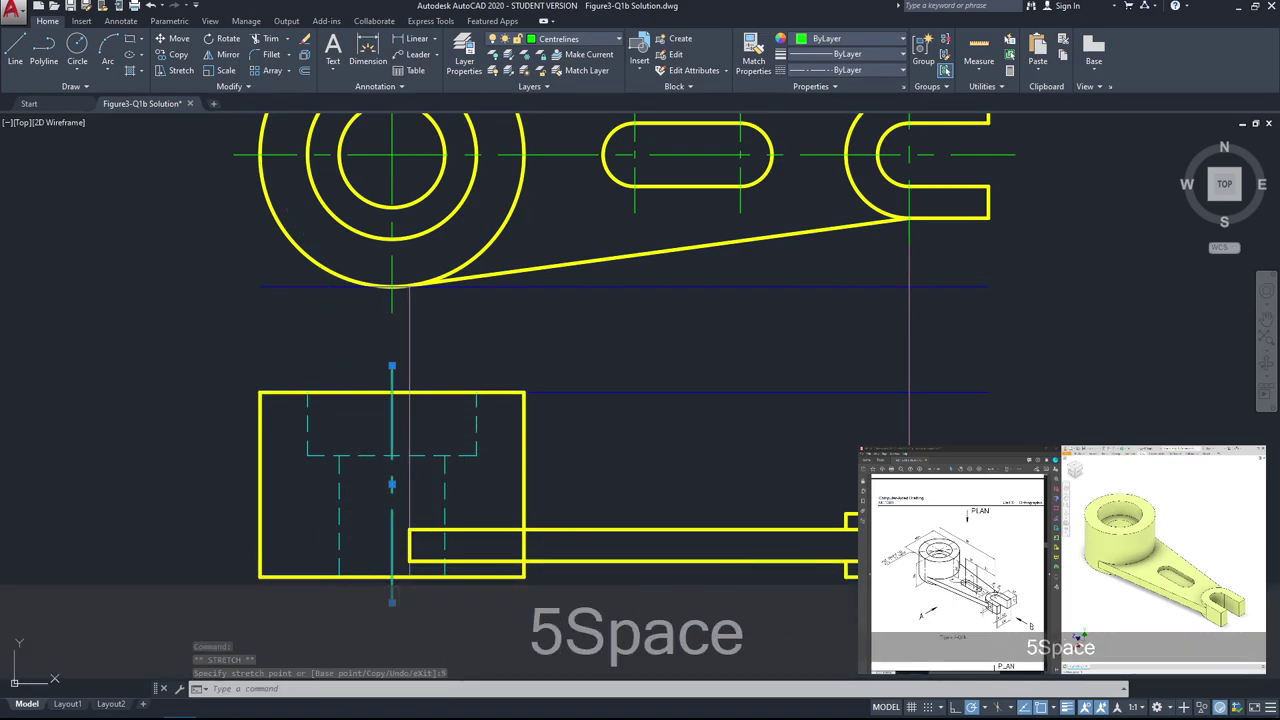
{"action": "key", "text": "Escape"}
{"action": "scroll", "coordinate": [911, 520], "scroll_direction": "up", "scroll_amount": 6}
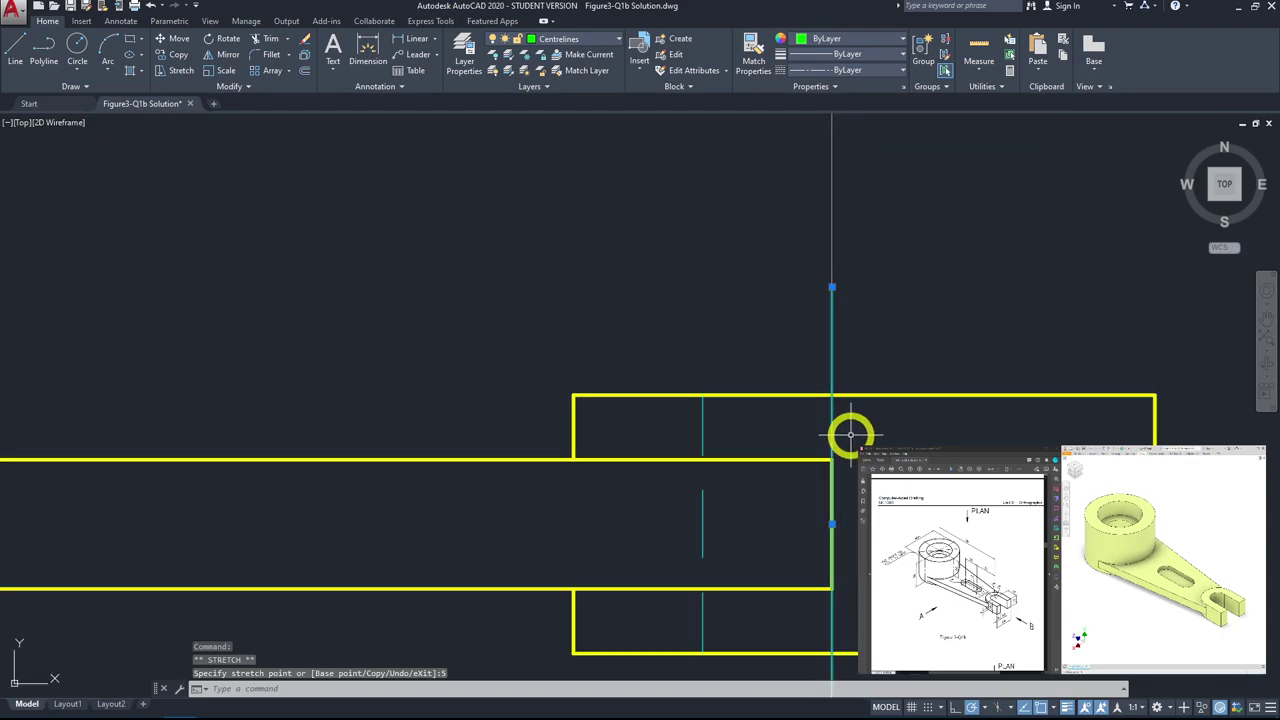
{"action": "scroll", "coordinate": [872, 504], "scroll_direction": "up", "scroll_amount": 2}
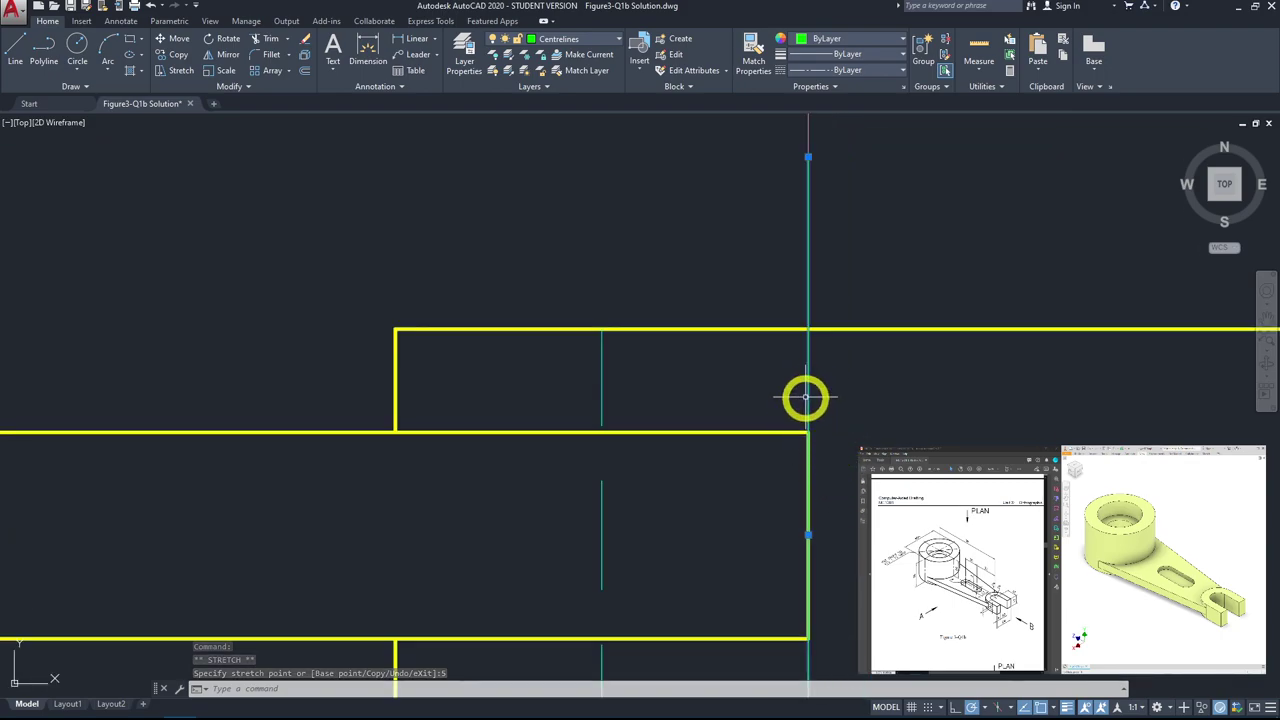
{"action": "scroll", "coordinate": [808, 377], "scroll_direction": "down", "scroll_amount": 4}
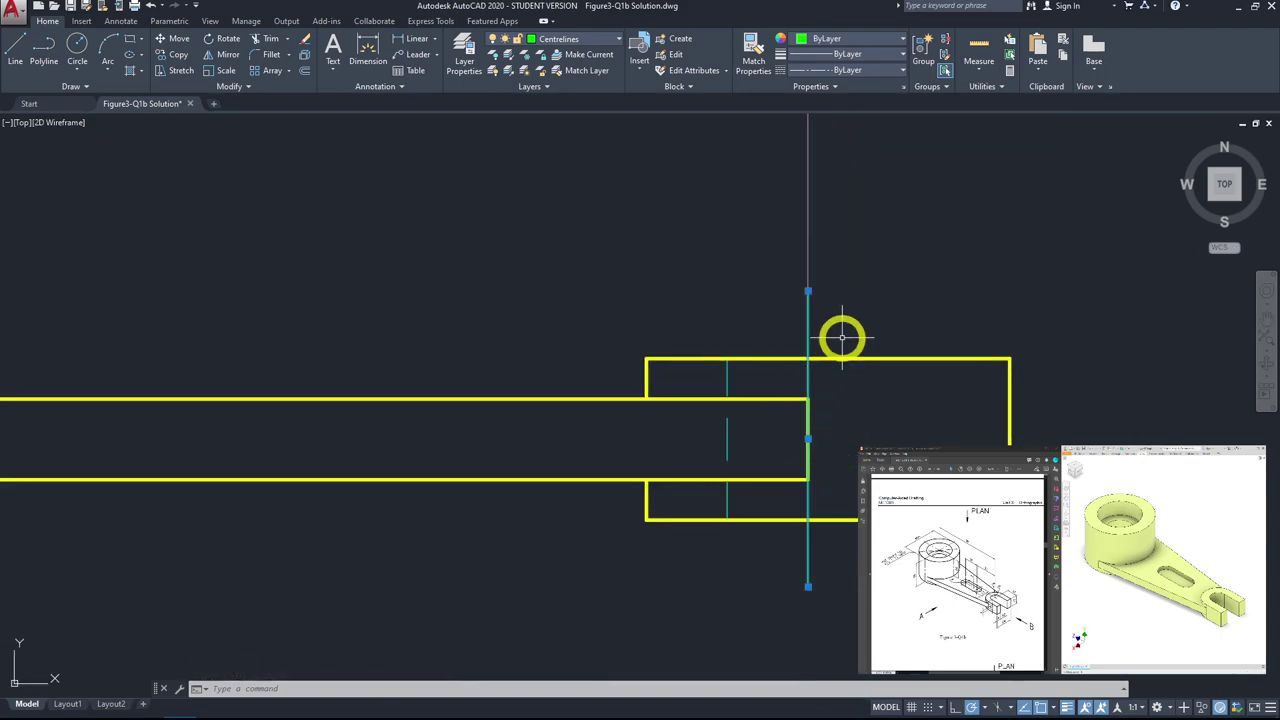
{"action": "scroll", "coordinate": [854, 320], "scroll_direction": "down", "scroll_amount": 4}
{"action": "middle_click_drag", "start_coordinate": [854, 309], "coordinate": [843, 394]}
{"action": "key", "text": "Escape"}
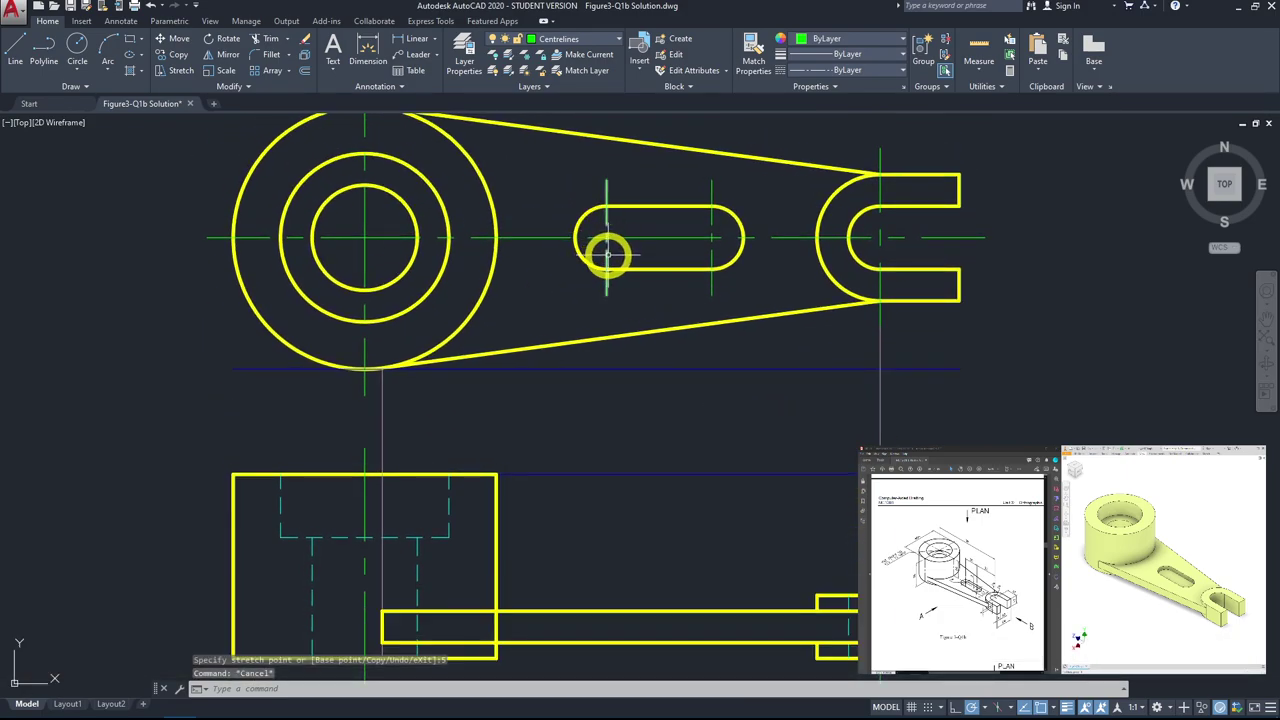
Step: Match the properties of the slot's first vertical centreline in the plan onto the fork's centreline in the front view
{"action": "left_click", "coordinate": [597, 250]}
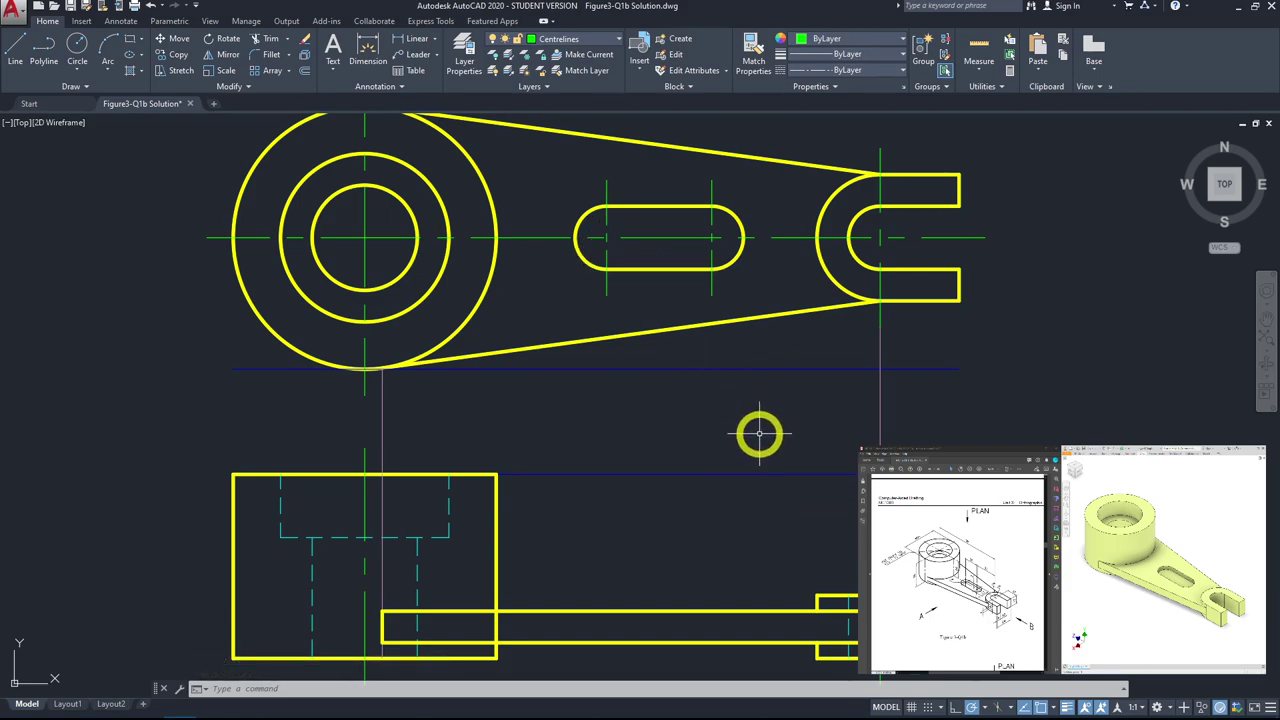
{"action": "type", "text": "MA"}
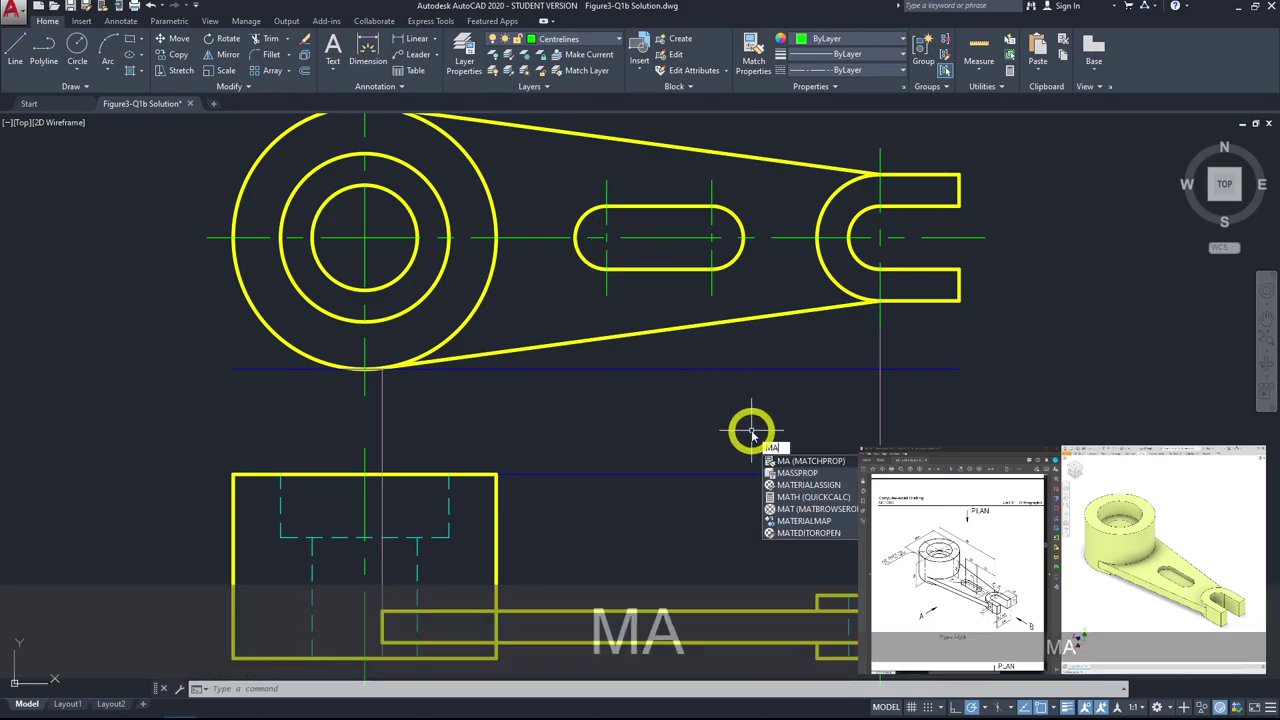
{"action": "key", "text": "space"}
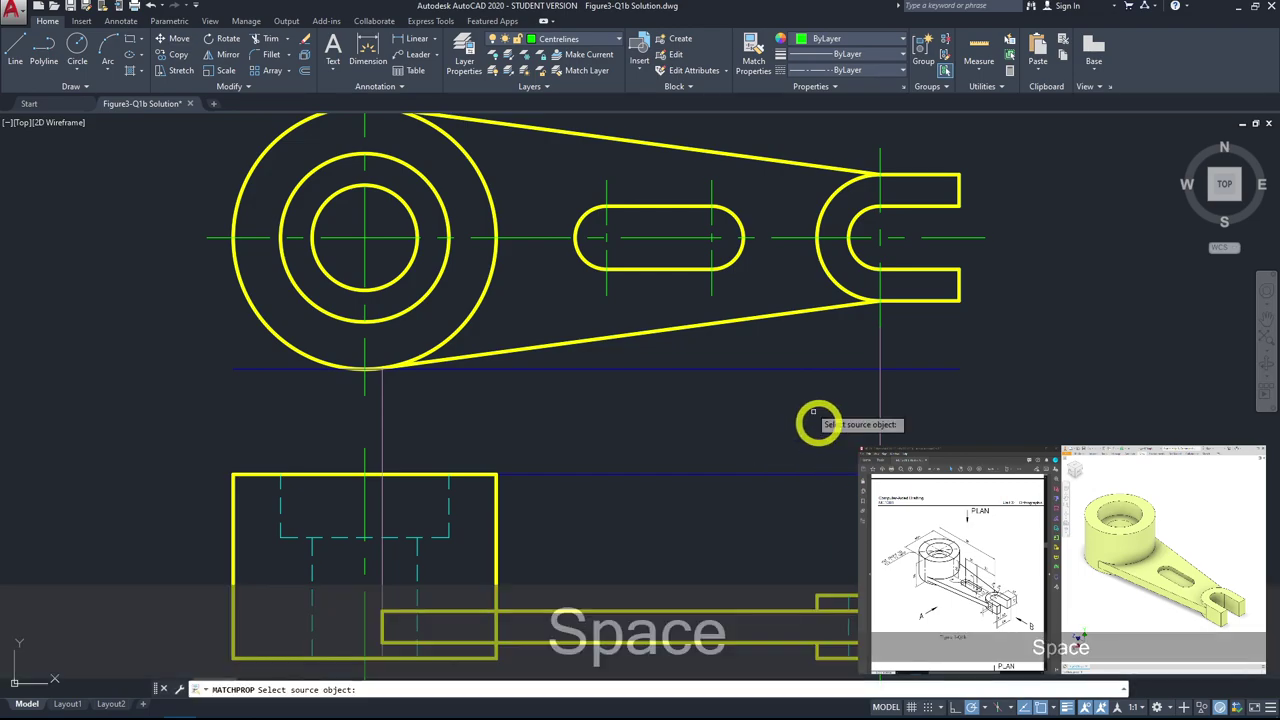
{"action": "left_click", "coordinate": [606, 284]}
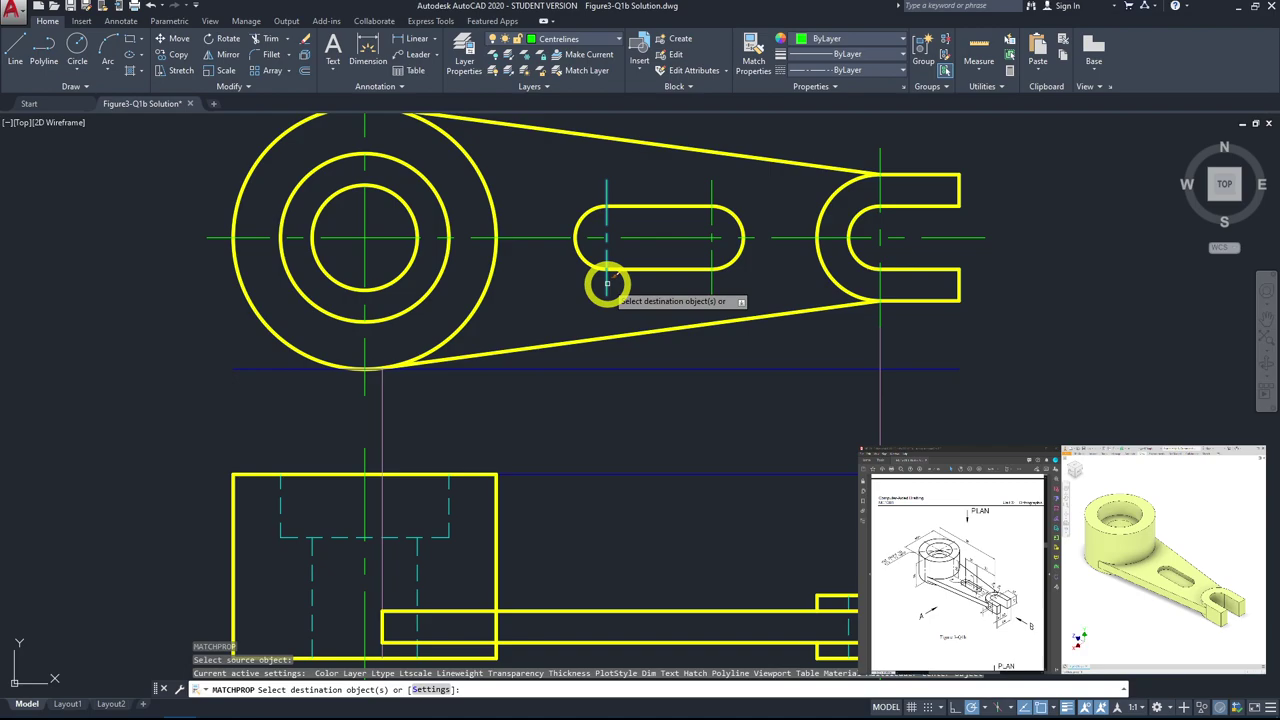
{"action": "left_click", "coordinate": [606, 284]}
{"action": "left_click", "coordinate": [870, 560]}
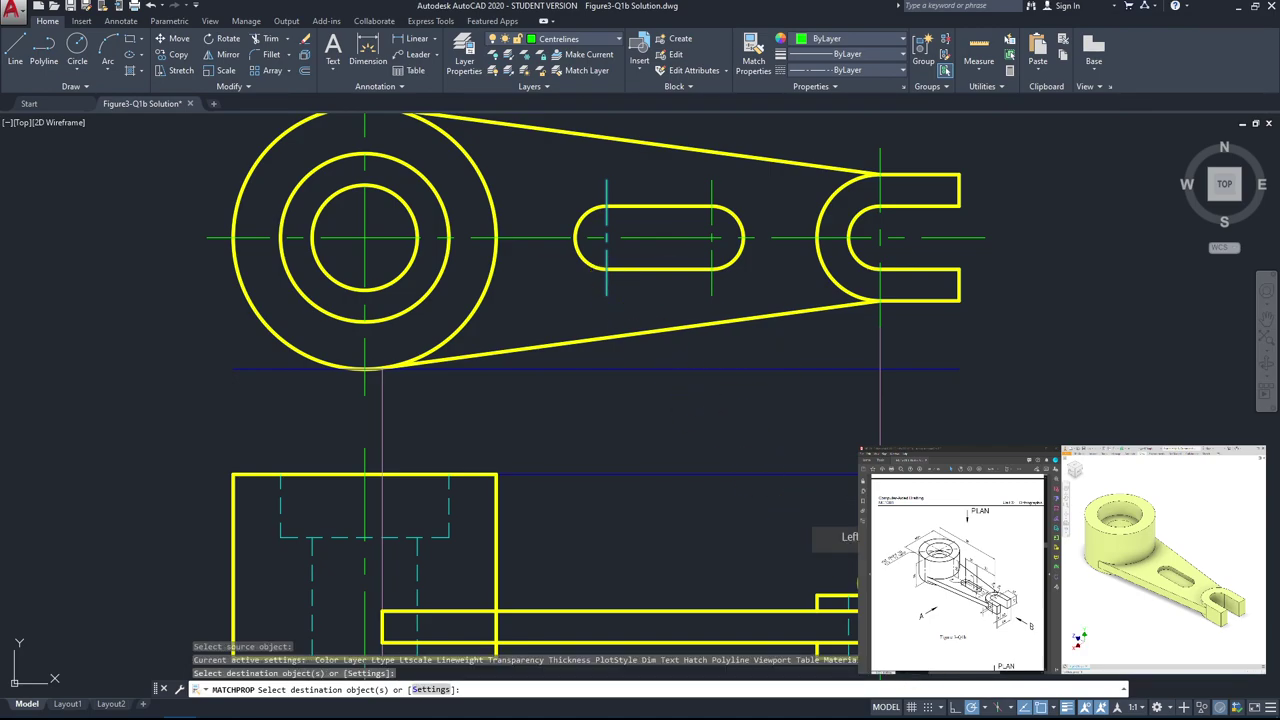
{"action": "scroll", "coordinate": [880, 620], "scroll_direction": "up", "scroll_amount": 4}
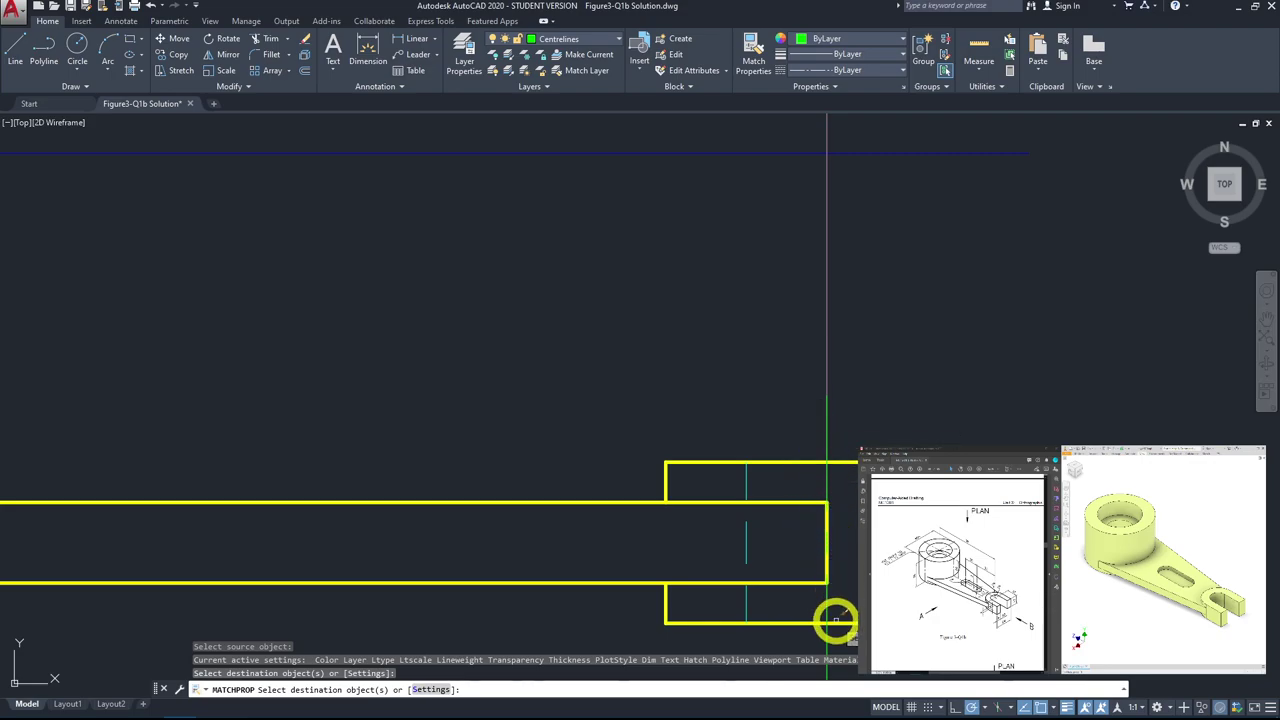
{"action": "scroll", "coordinate": [845, 503], "scroll_direction": "down", "scroll_amount": 4}
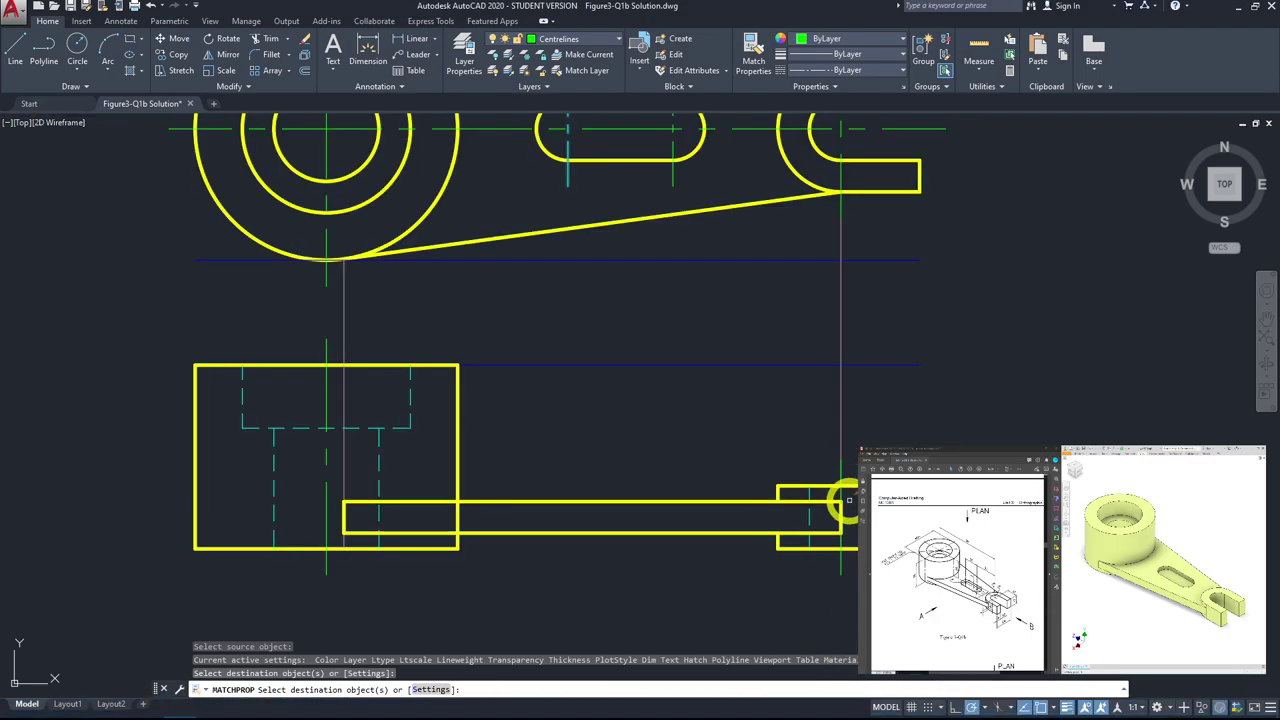
{"action": "key", "text": "Escape"}
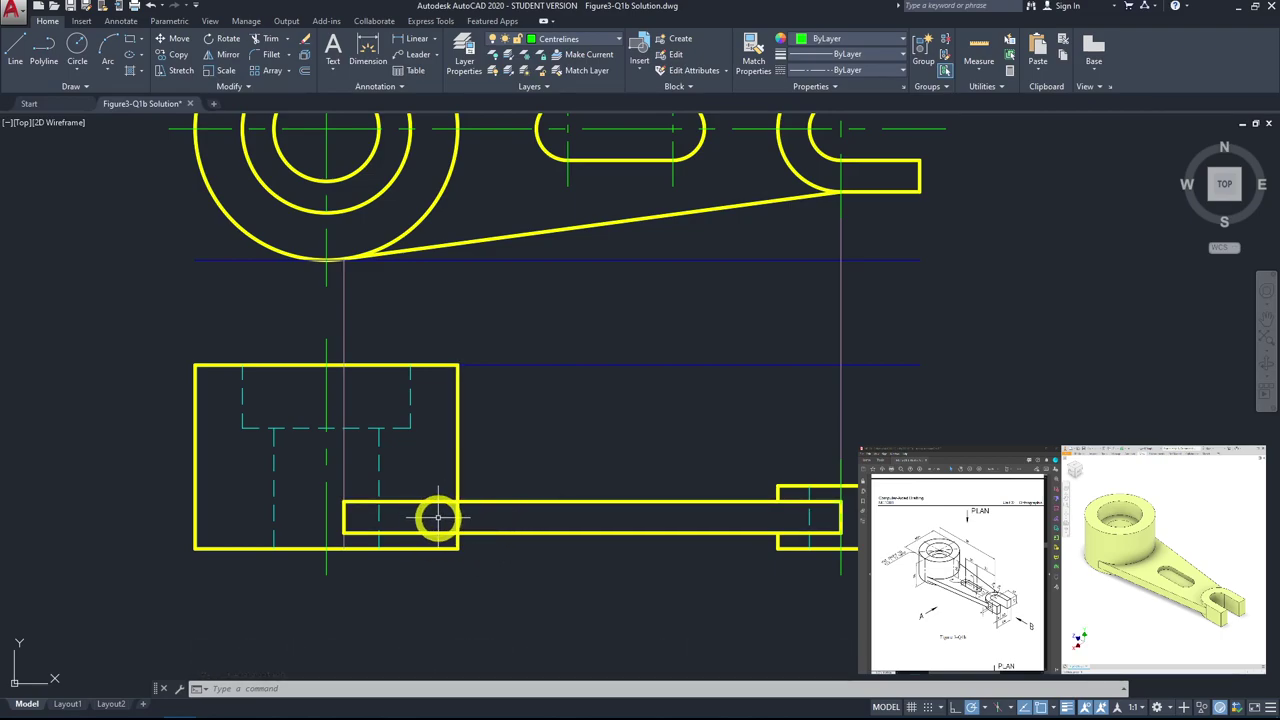
Step: Trim the boss's vertical edge where it crosses the arm, between the arm's upper and lower outlines in the front view
{"action": "left_click", "coordinate": [270, 39]}
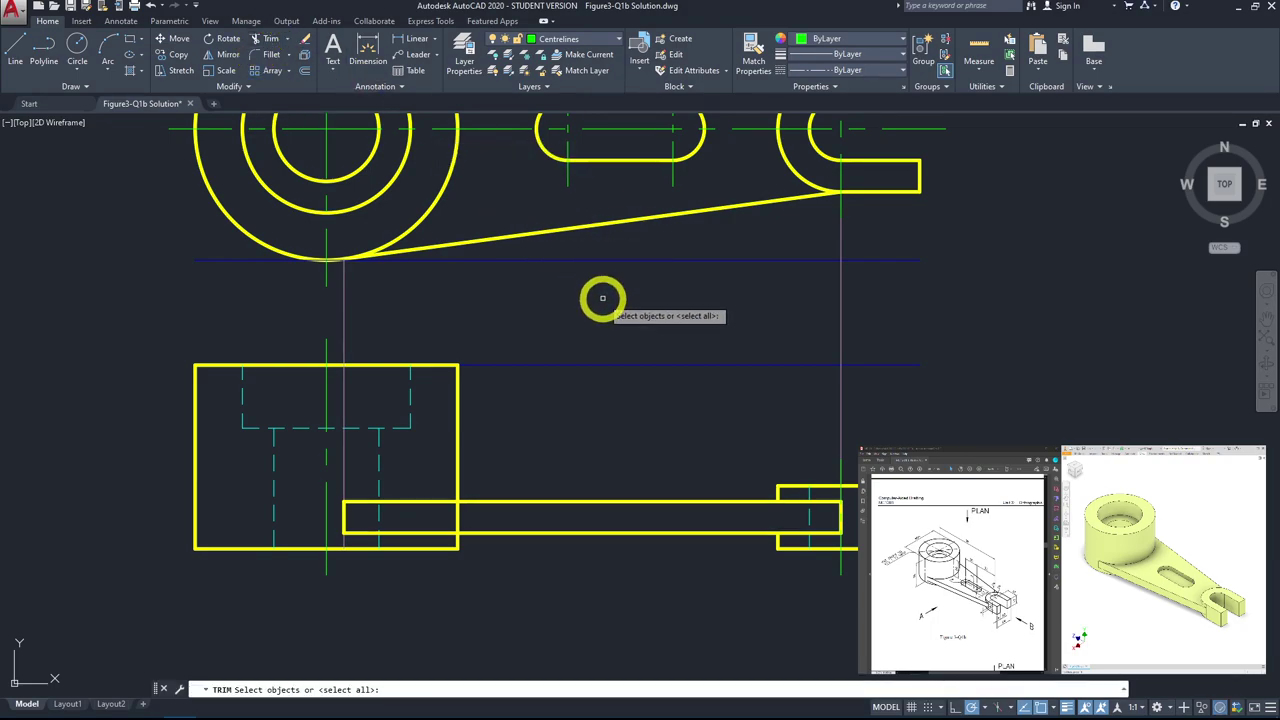
{"action": "key", "text": "space"}
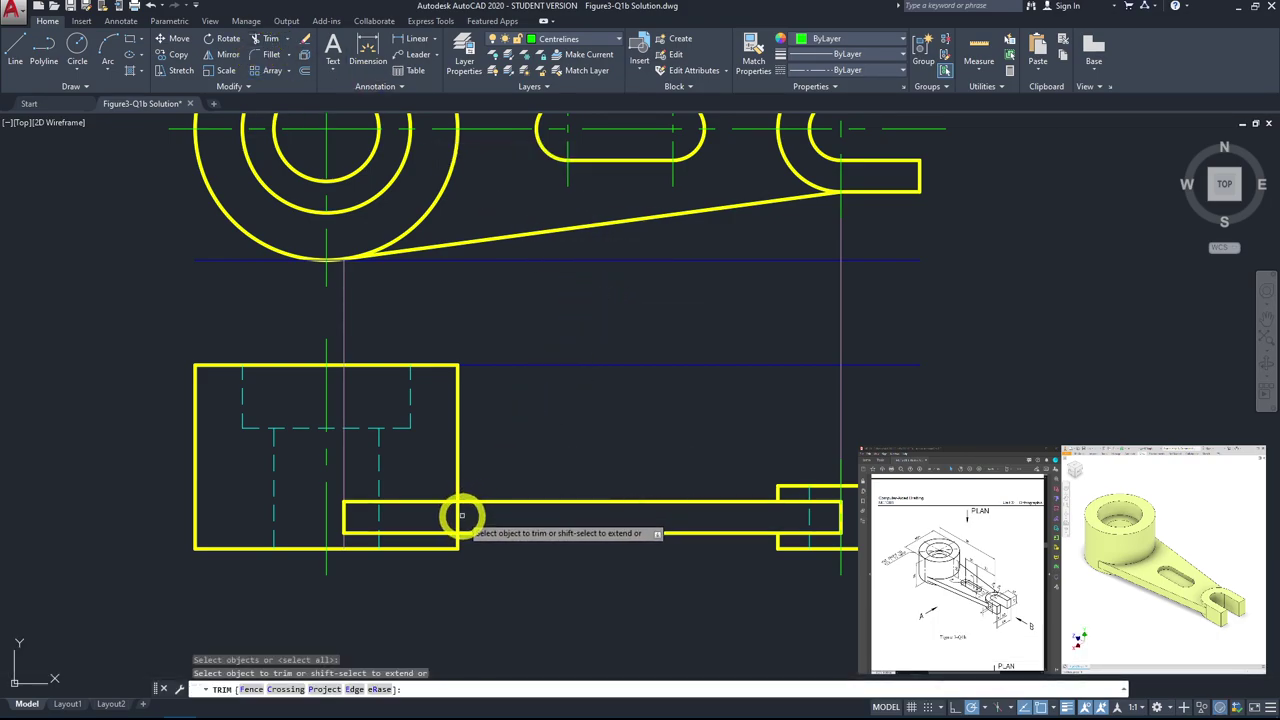
{"action": "left_click", "coordinate": [455, 516]}
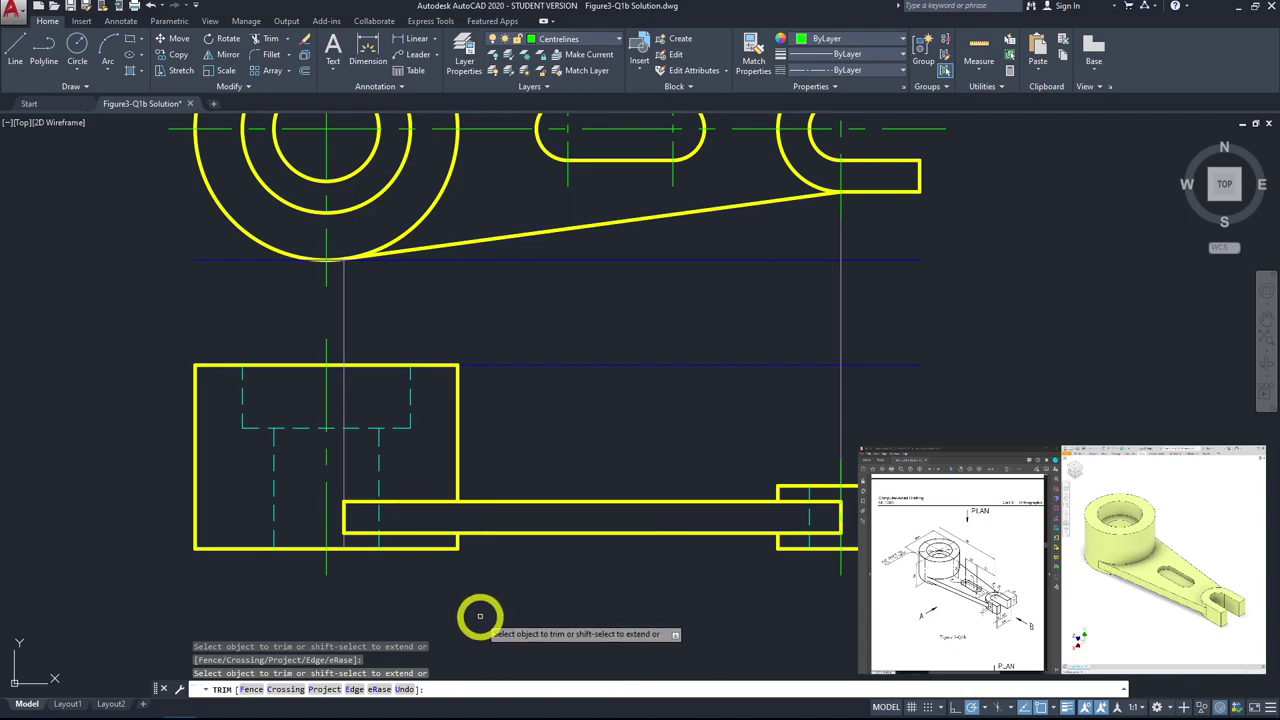
{"action": "key", "text": "Escape"}
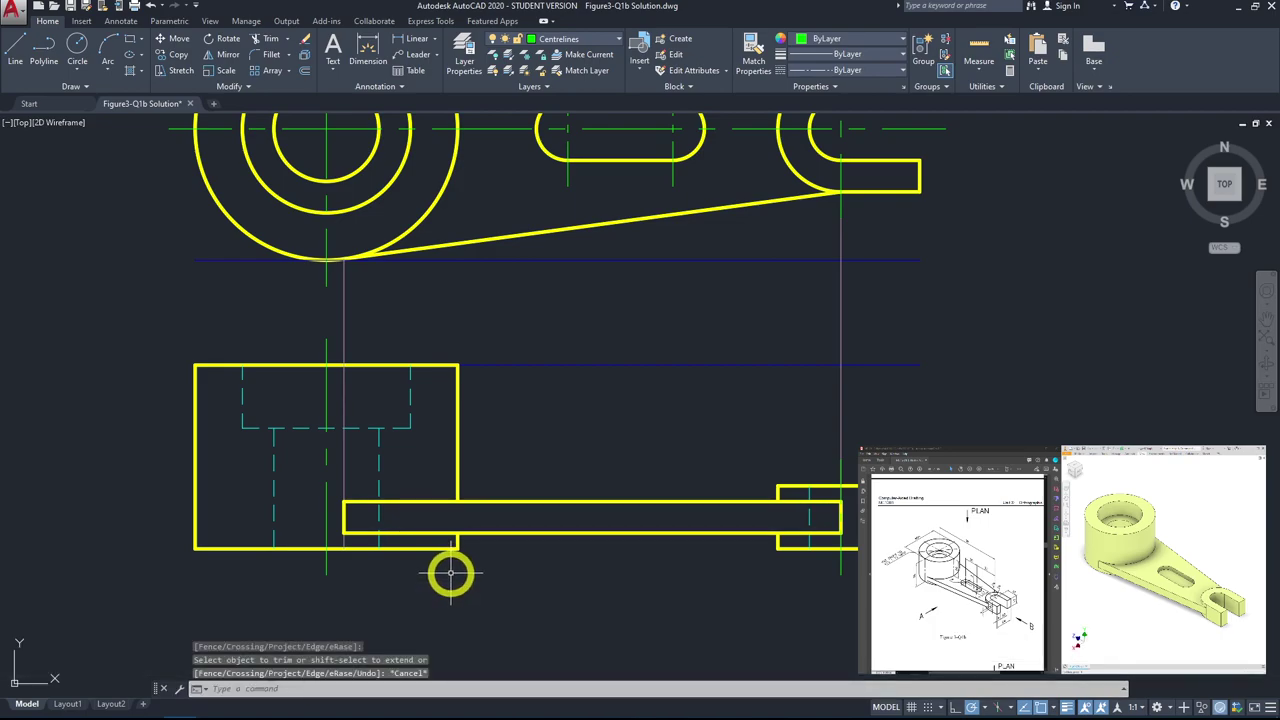
Step: Switch to Inventor, orient the part to its RIGHT view and examine the dimensioned Figure 3-Q1b in the PDF notes
{"action": "middle_click_drag", "start_coordinate": [674, 387], "coordinate": [677, 423]}
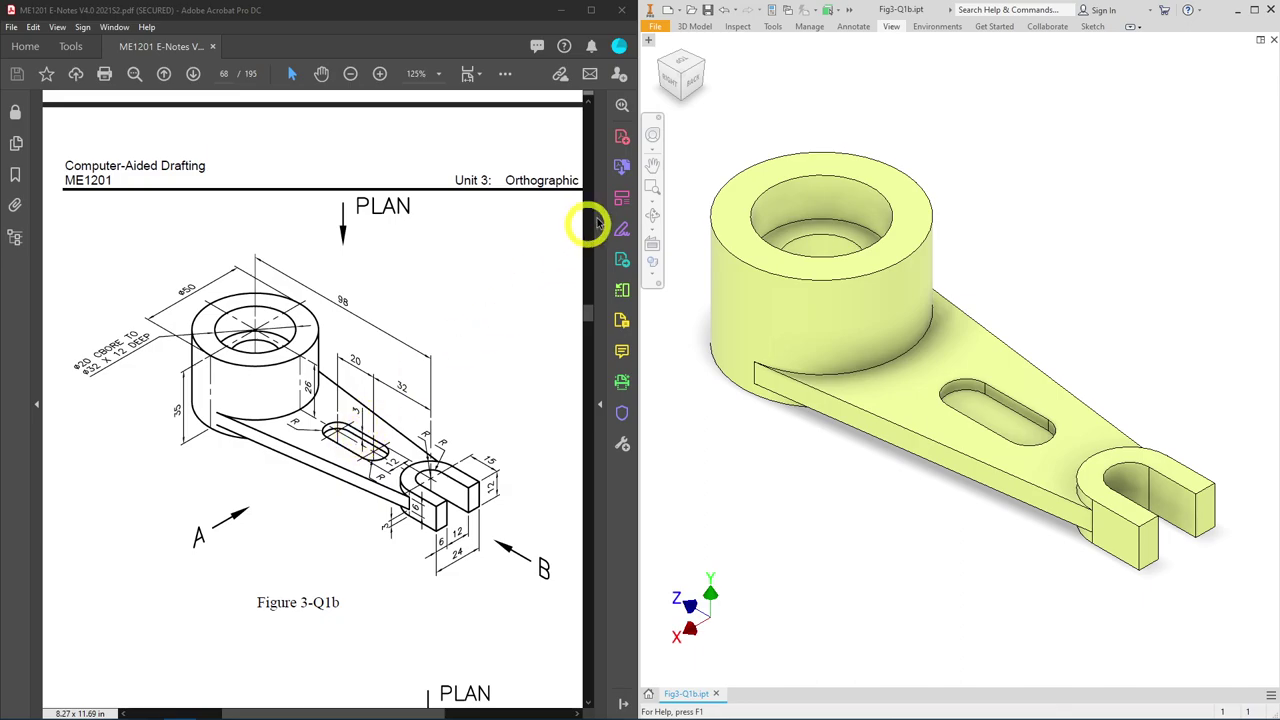
{"action": "left_click", "coordinate": [670, 83]}
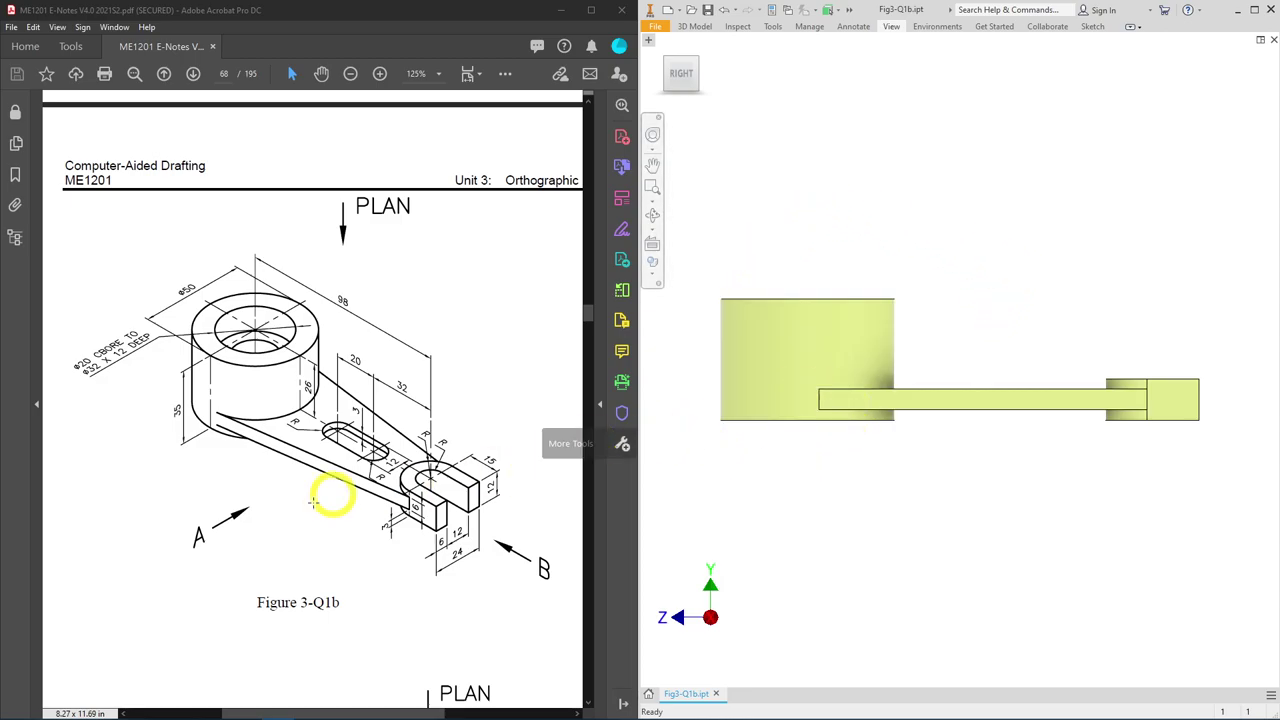
{"action": "scroll", "coordinate": [340, 432], "scroll_direction": "up", "scroll_amount": 1}
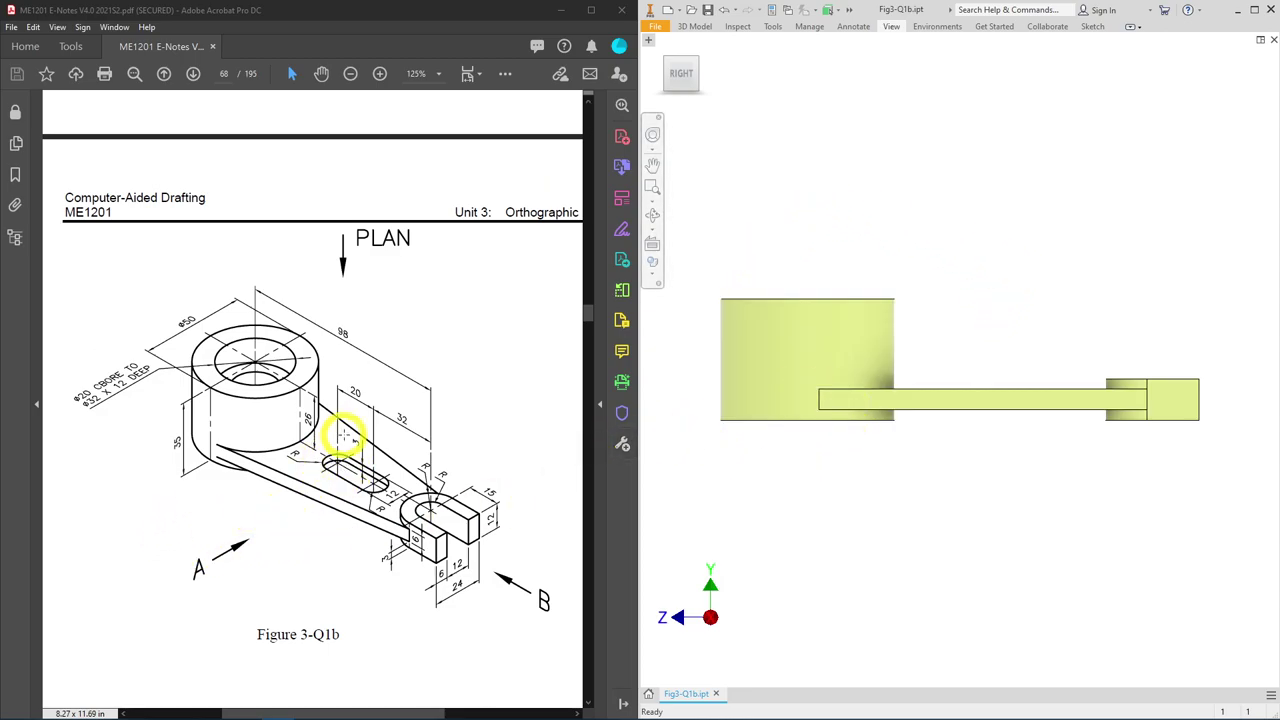
{"action": "scroll", "coordinate": [364, 474], "scroll_direction": "down", "scroll_amount": 1}
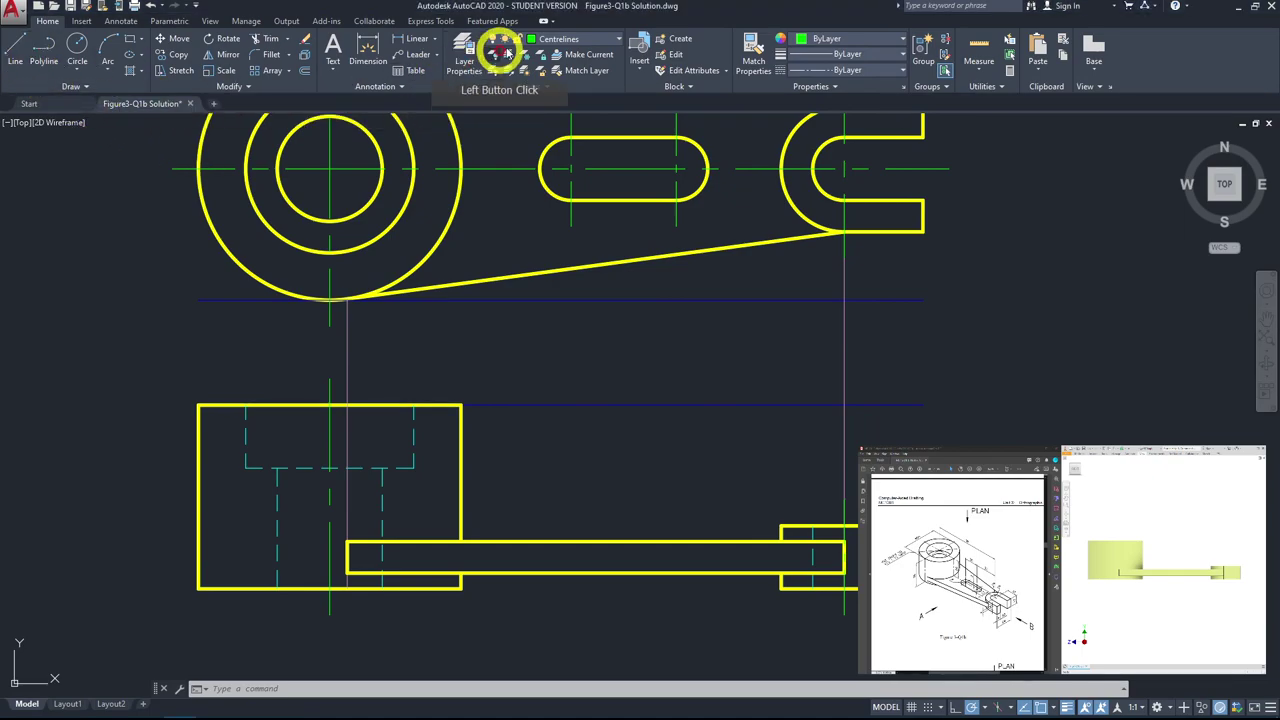
Step: Draw the slot's 3 mm deep hidden outline inside the arm in the front view on the Hiddenlines layer, projected from the plan
{"action": "left_click", "coordinate": [577, 38]}
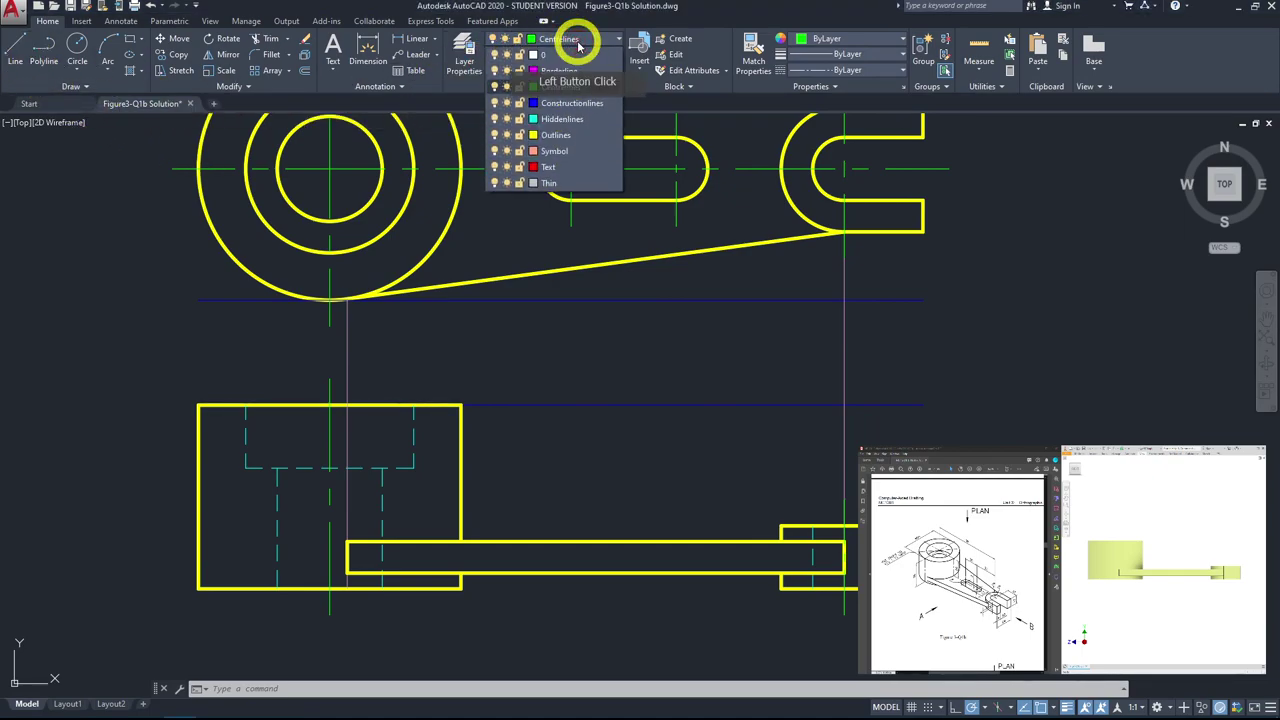
{"action": "left_click", "coordinate": [564, 119]}
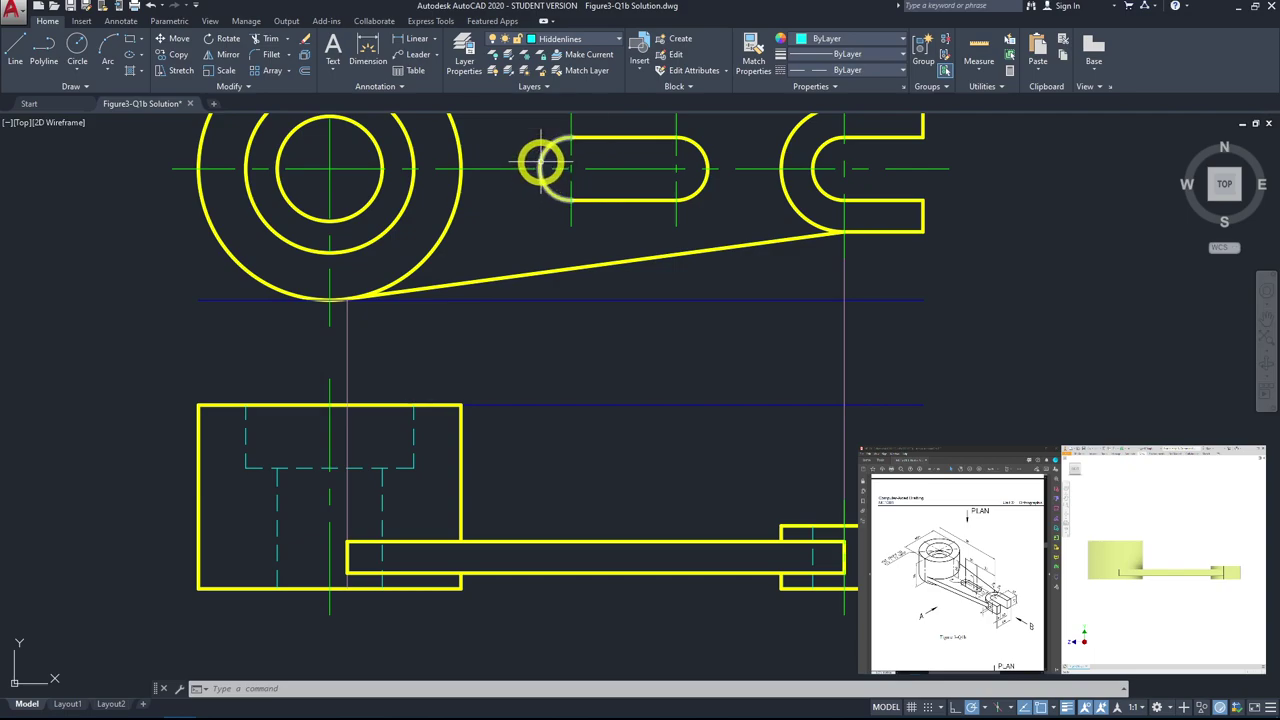
{"action": "left_click", "coordinate": [13, 60]}
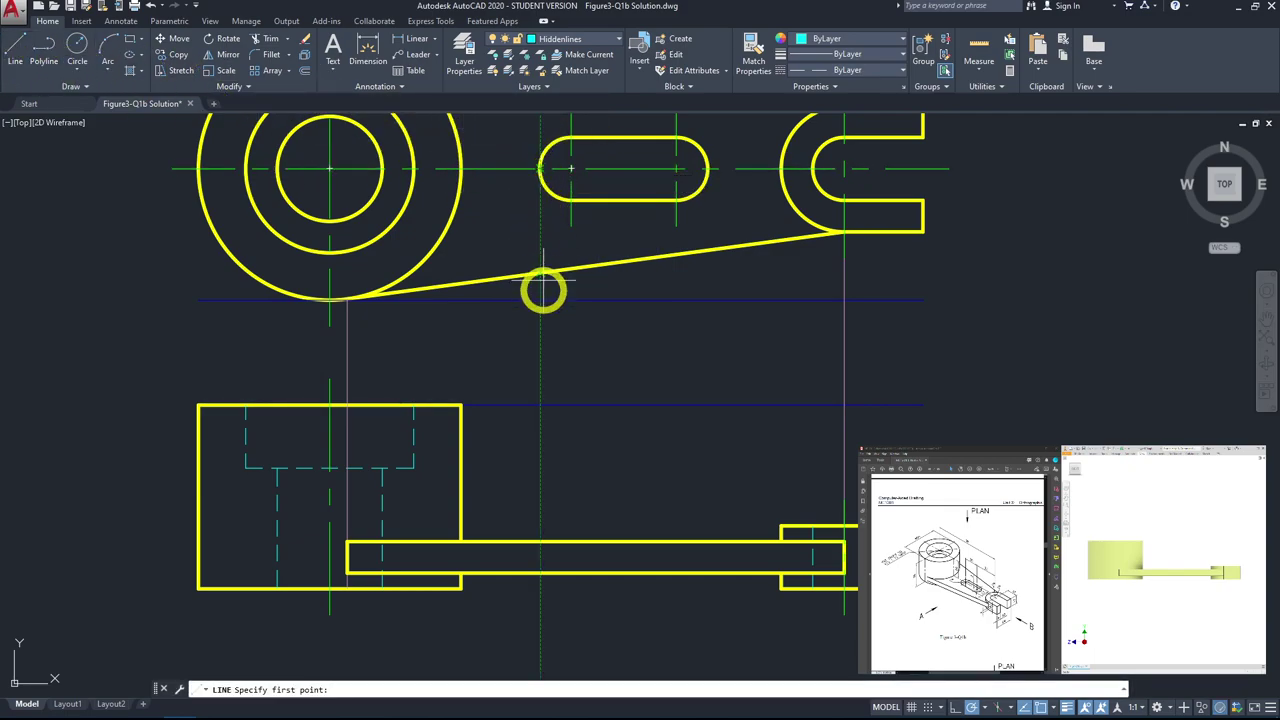
{"action": "left_click", "coordinate": [540, 552]}
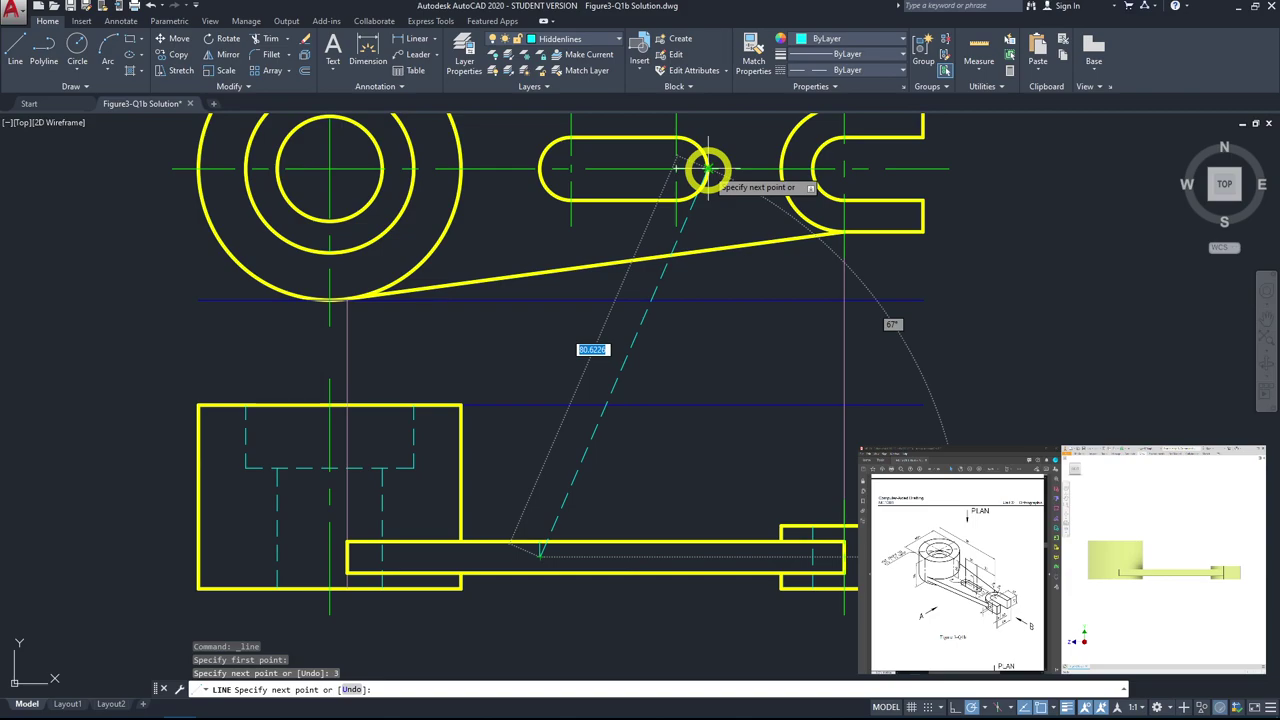
{"action": "left_click", "coordinate": [707, 557]}
{"action": "left_click", "coordinate": [713, 546]}
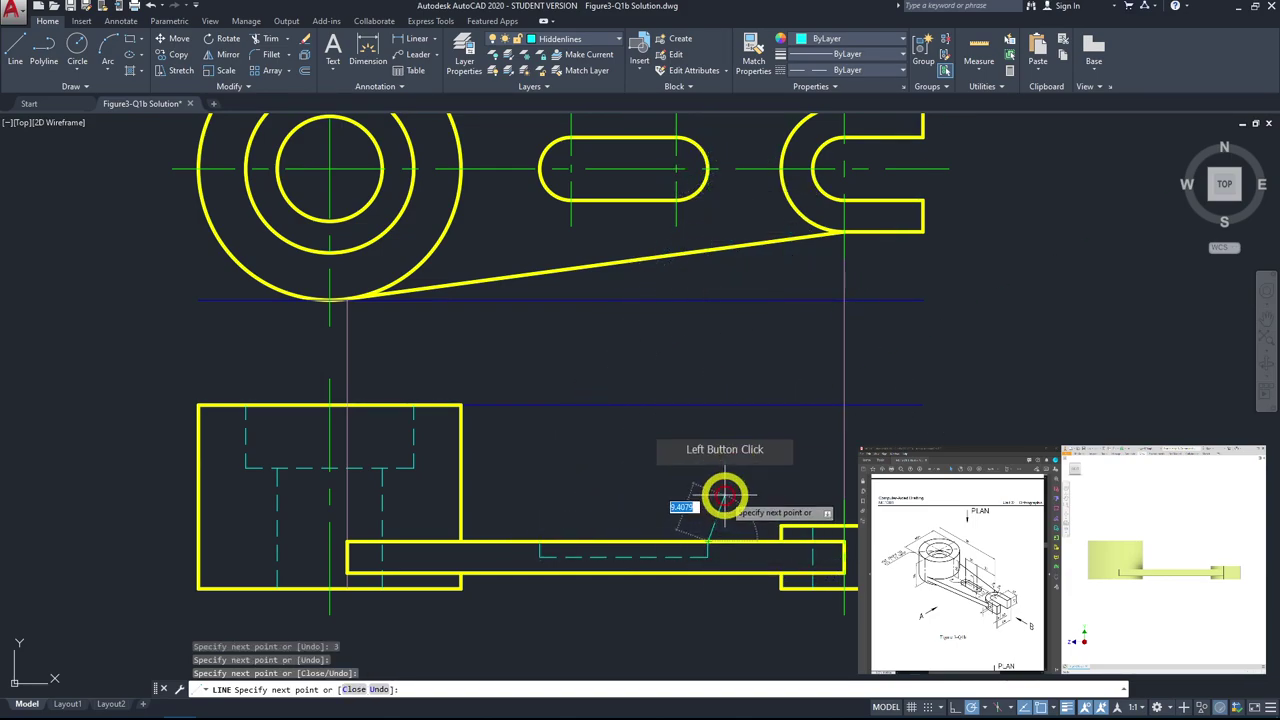
{"action": "key", "text": "Escape"}
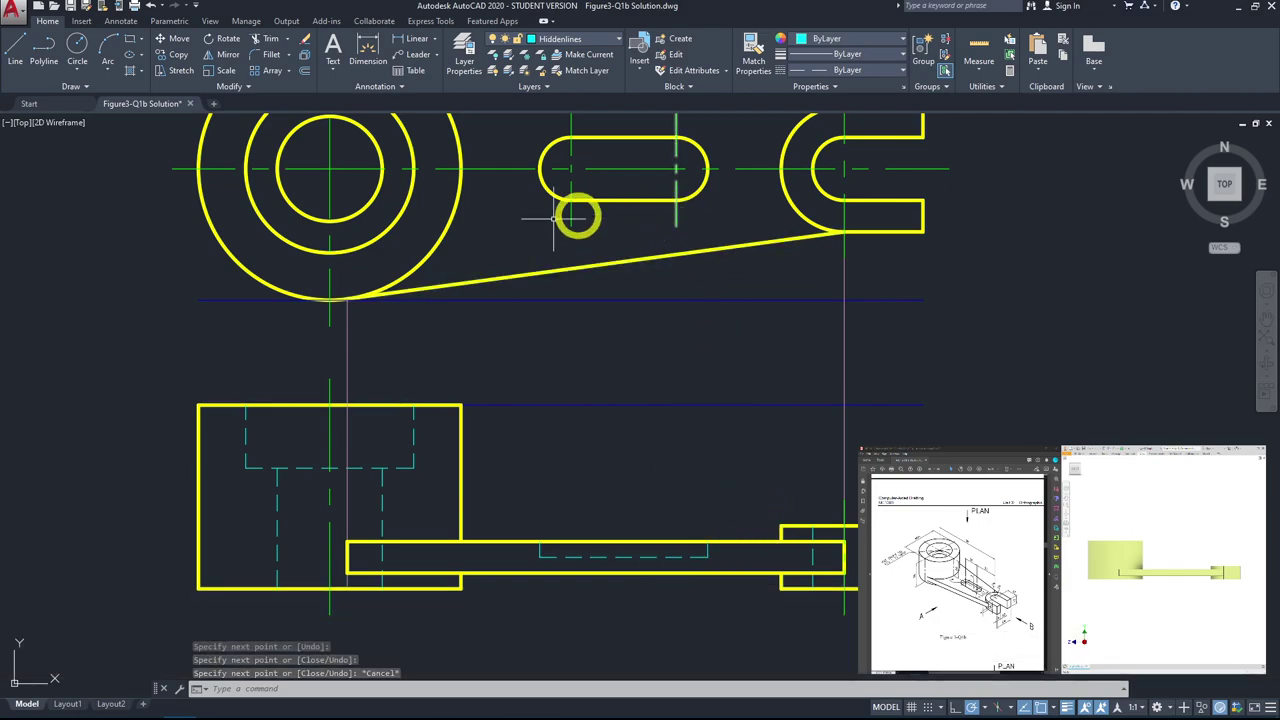
Step: Draw short vertical lines on the Centrelines layer through the slot's hidden outline, projected from both arc centres in the plan
{"action": "left_click", "coordinate": [15, 55]}
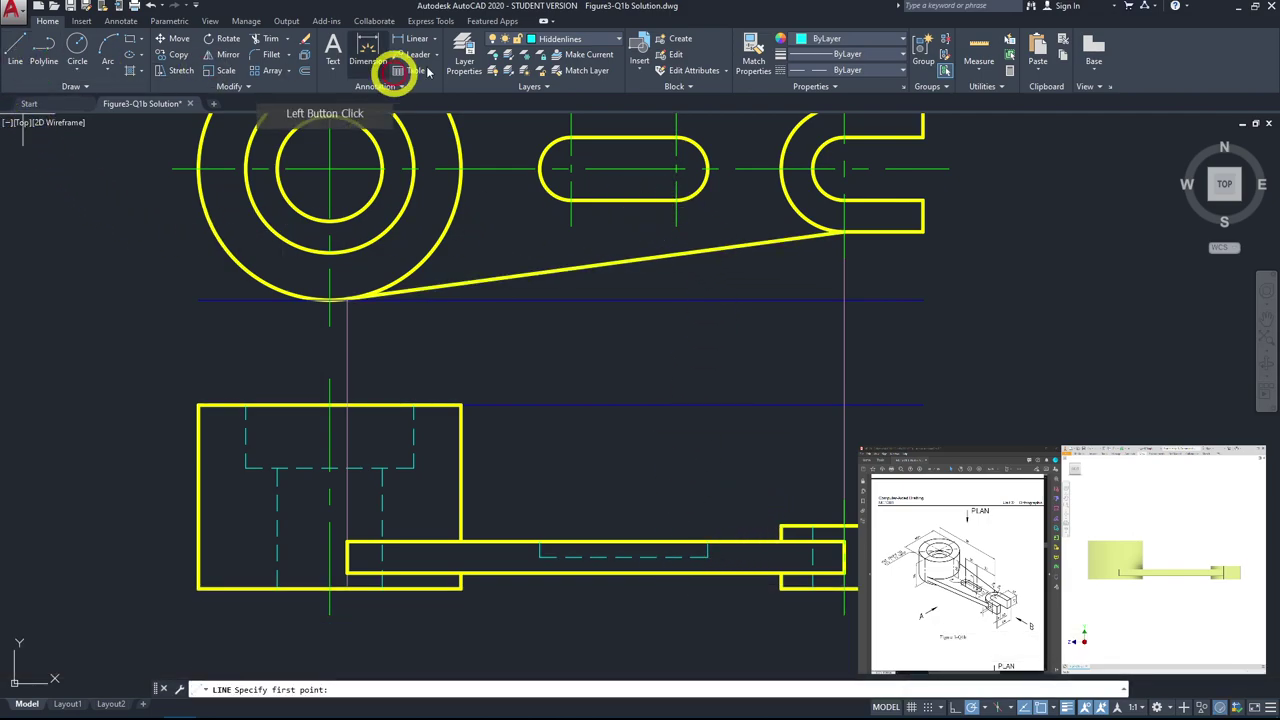
{"action": "left_click", "coordinate": [551, 45]}
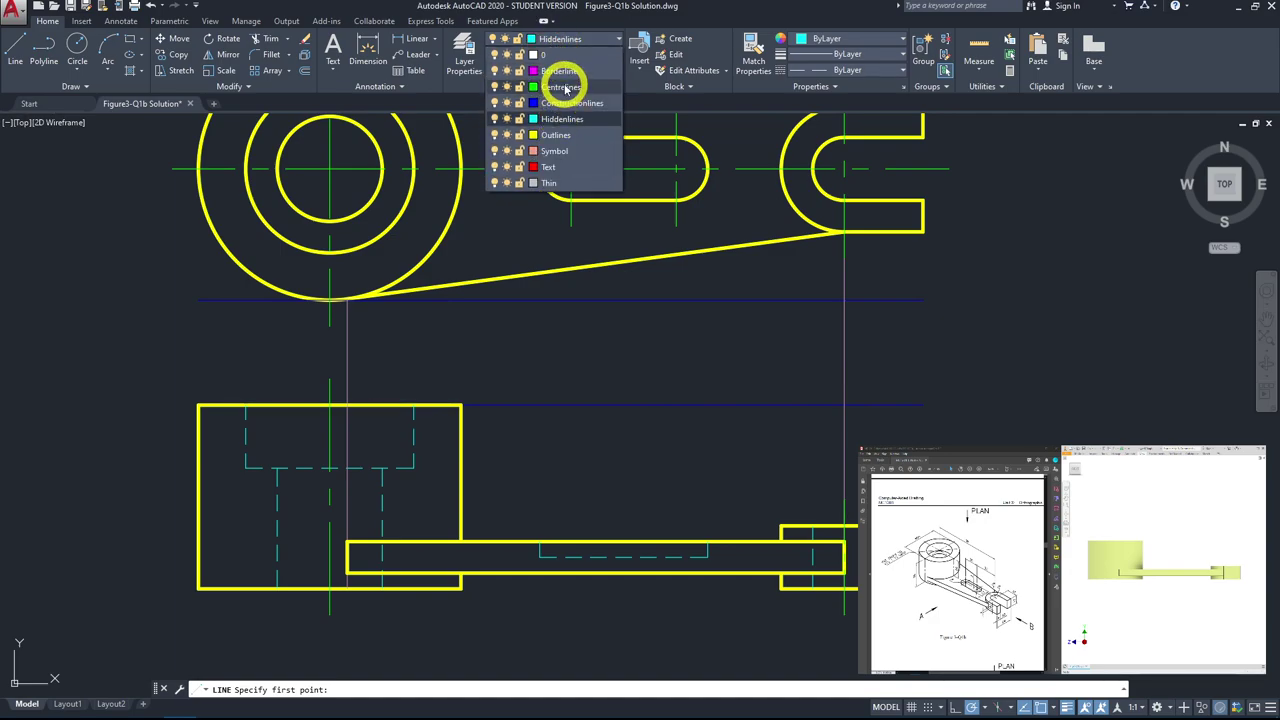
{"action": "left_click", "coordinate": [562, 87]}
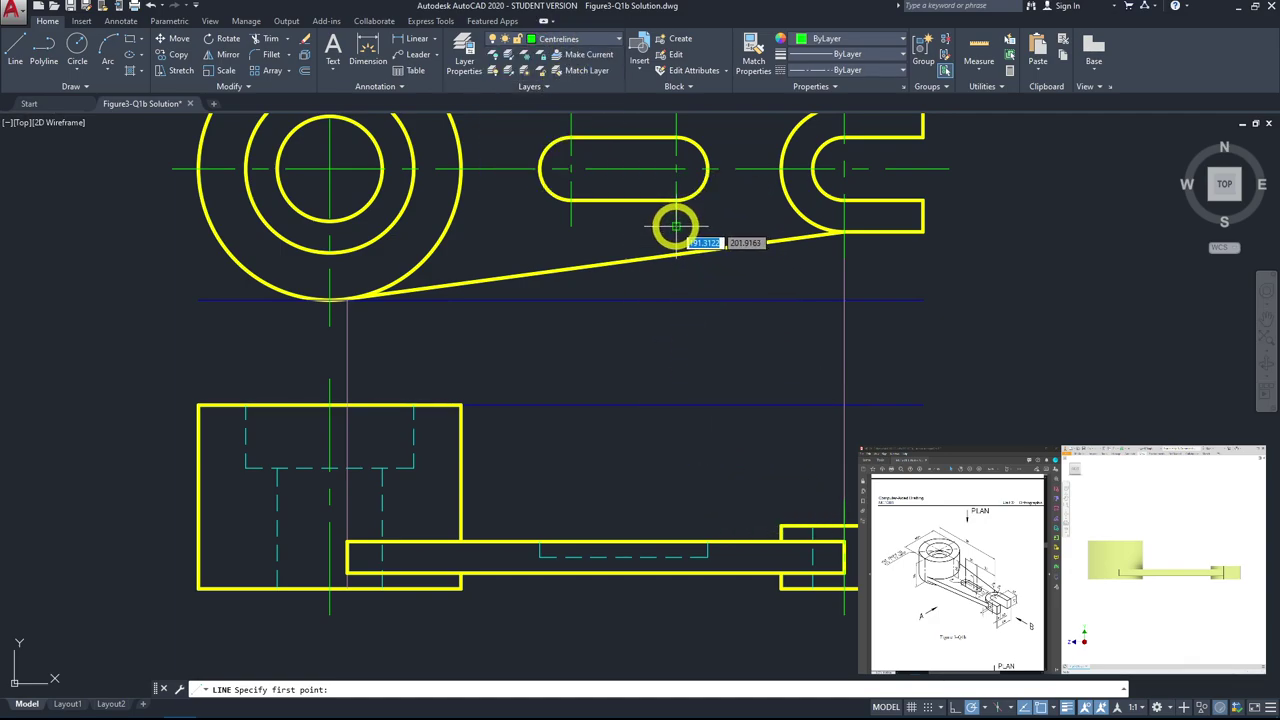
{"action": "left_click", "coordinate": [676, 541]}
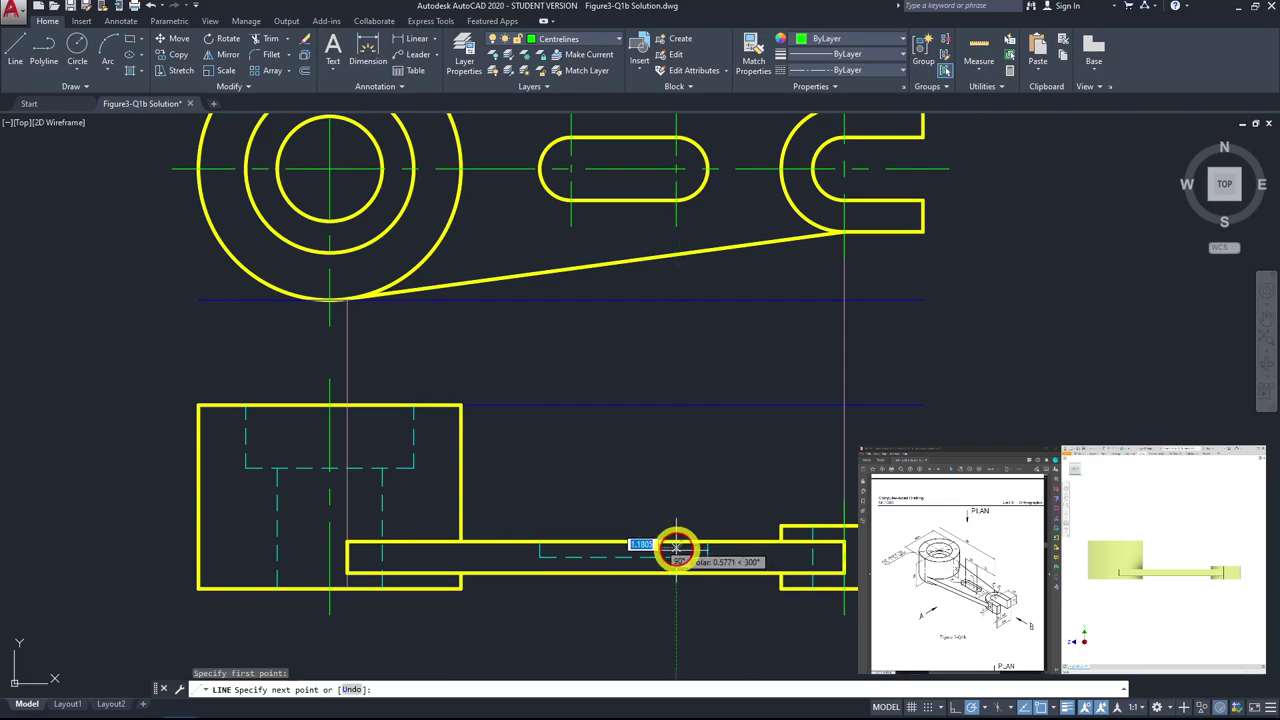
{"action": "key", "text": "Escape"}
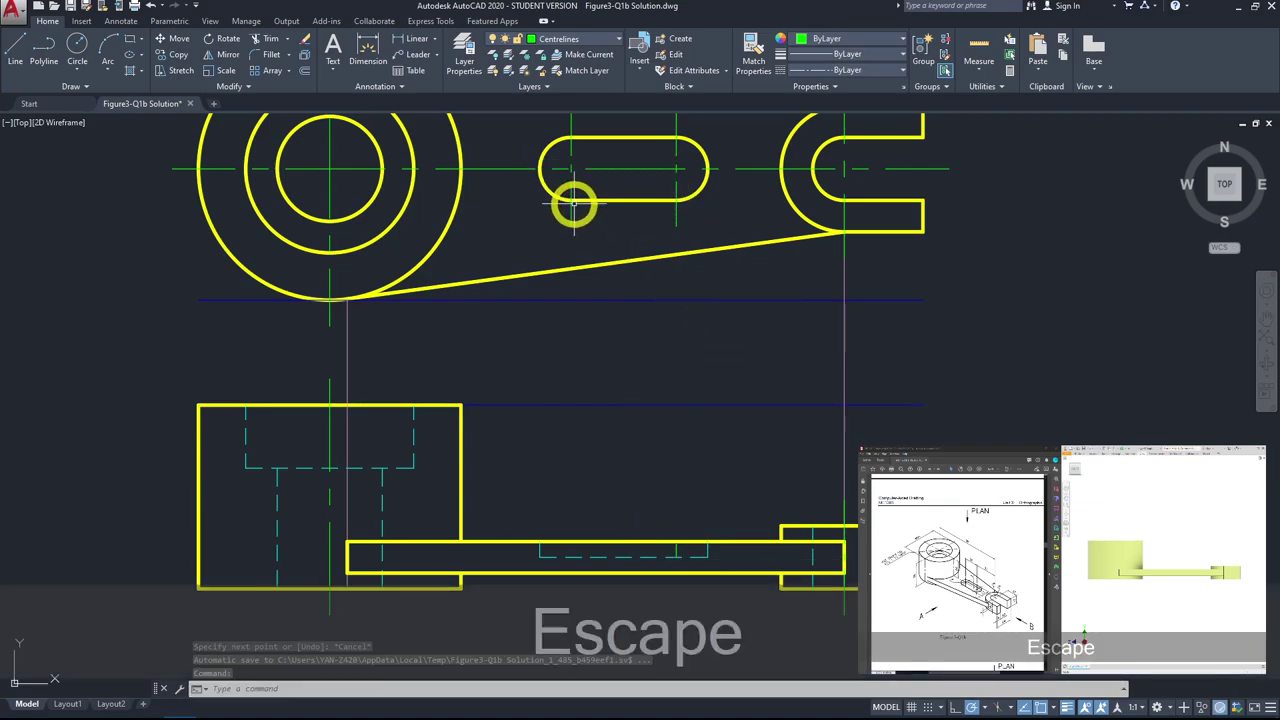
{"action": "key", "text": "space"}
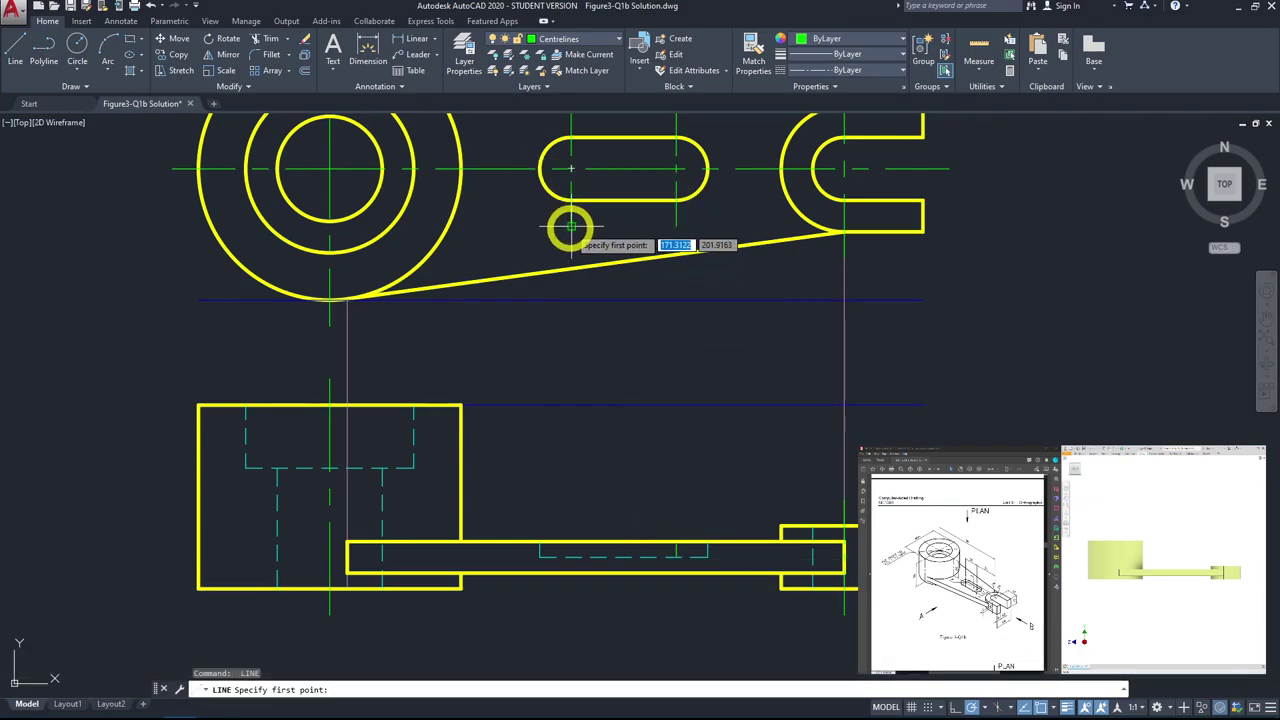
{"action": "left_click", "coordinate": [573, 541]}
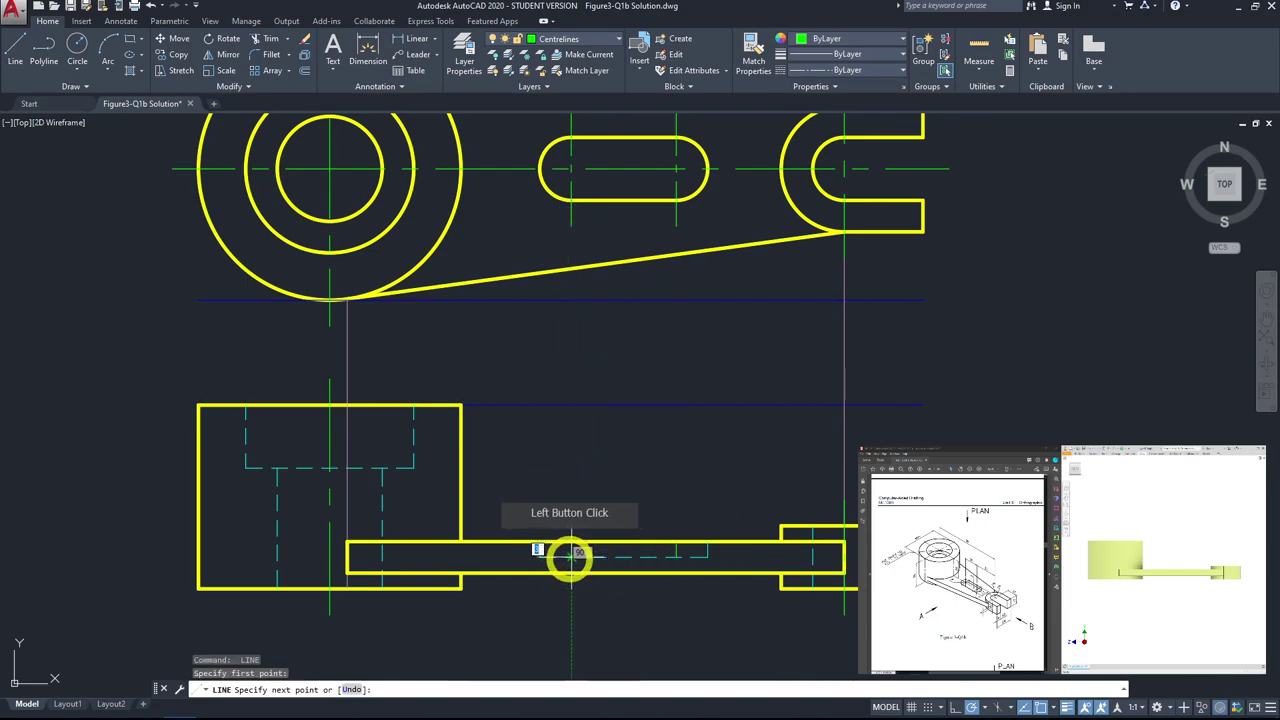
{"action": "key", "text": "Escape"}
Step: Lengthen the slot's two front-view centrelines by 5 mm at the upper end and to the same distance beyond the arm's lower edge
{"action": "scroll", "coordinate": [594, 537], "scroll_direction": "up", "scroll_amount": 2}
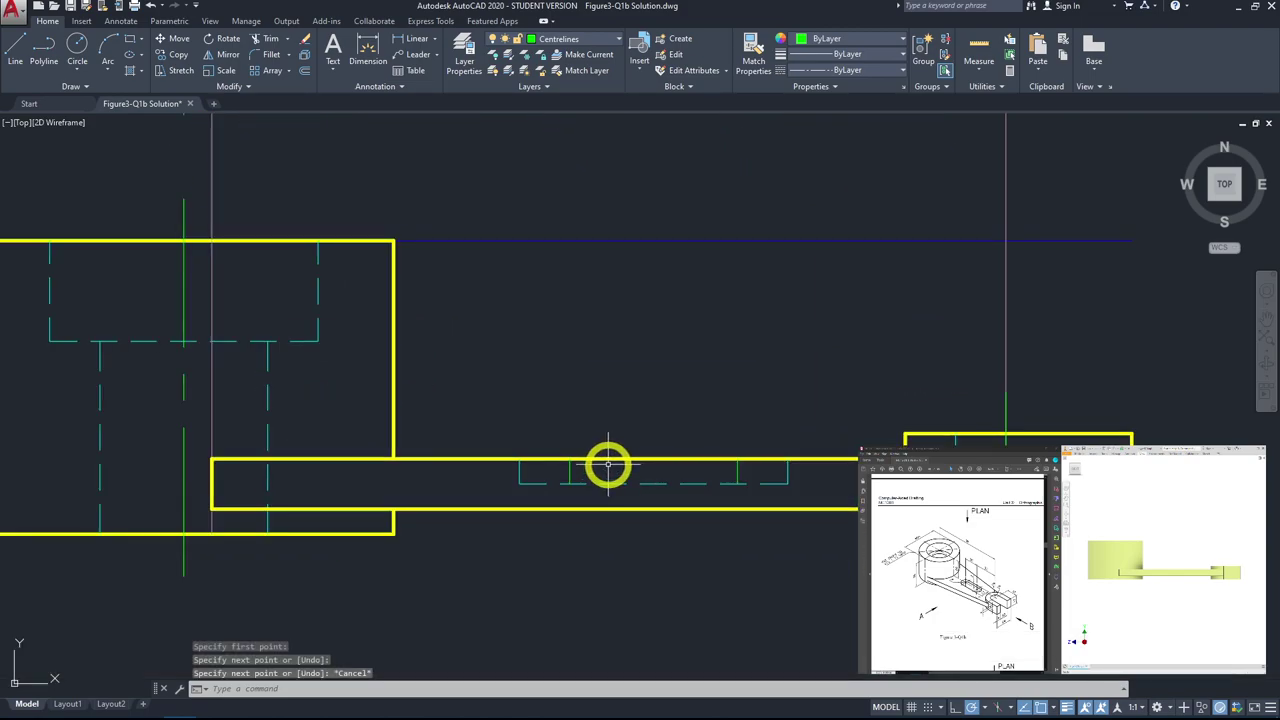
{"action": "left_click", "coordinate": [570, 473]}
{"action": "left_click", "coordinate": [570, 465]}
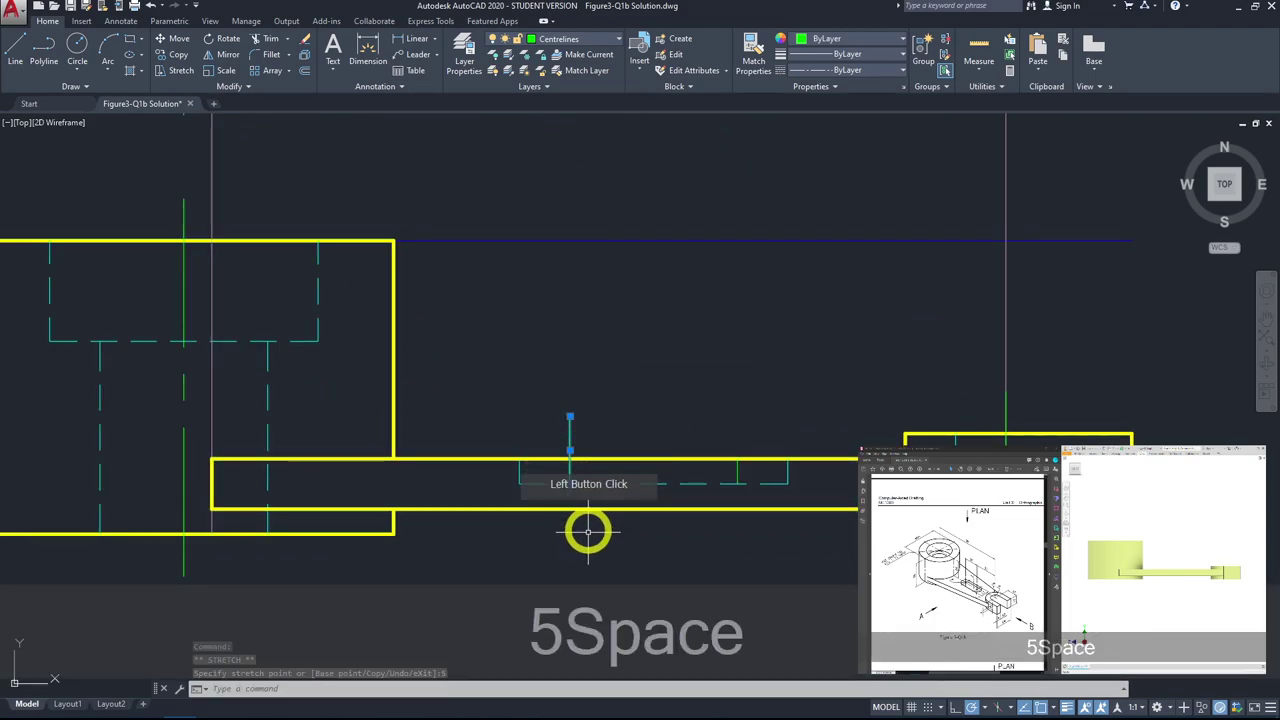
{"action": "left_click", "coordinate": [570, 525]}
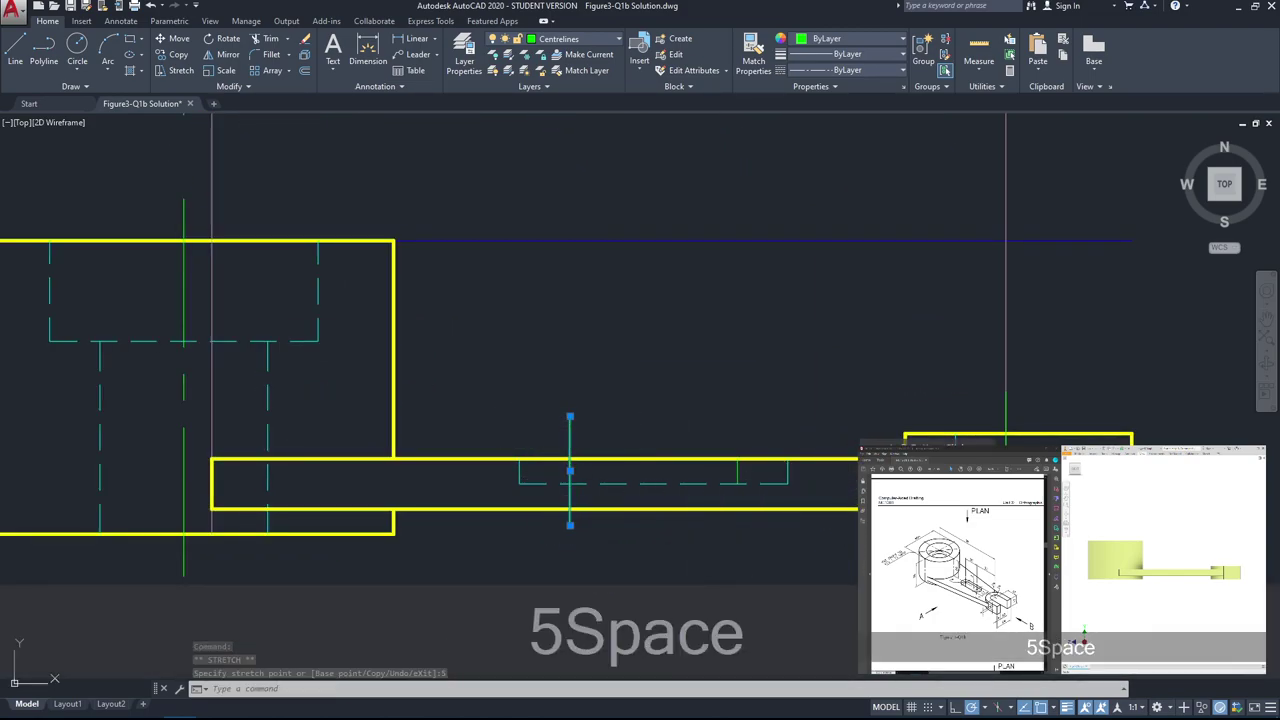
{"action": "left_click", "coordinate": [740, 470]}
{"action": "left_click", "coordinate": [734, 457]}
{"action": "left_click", "coordinate": [737, 416]}
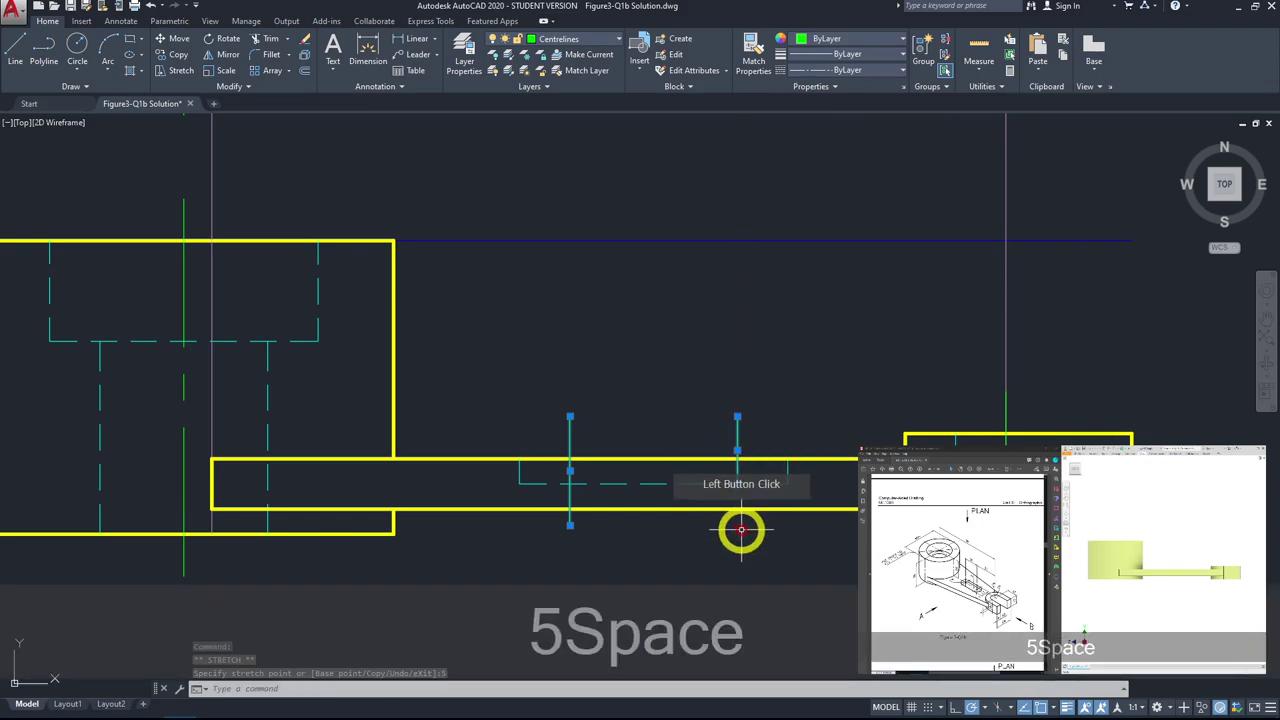
{"action": "left_click", "coordinate": [737, 481]}
{"action": "left_click", "coordinate": [808, 477]}
{"action": "key", "text": "Escape"}
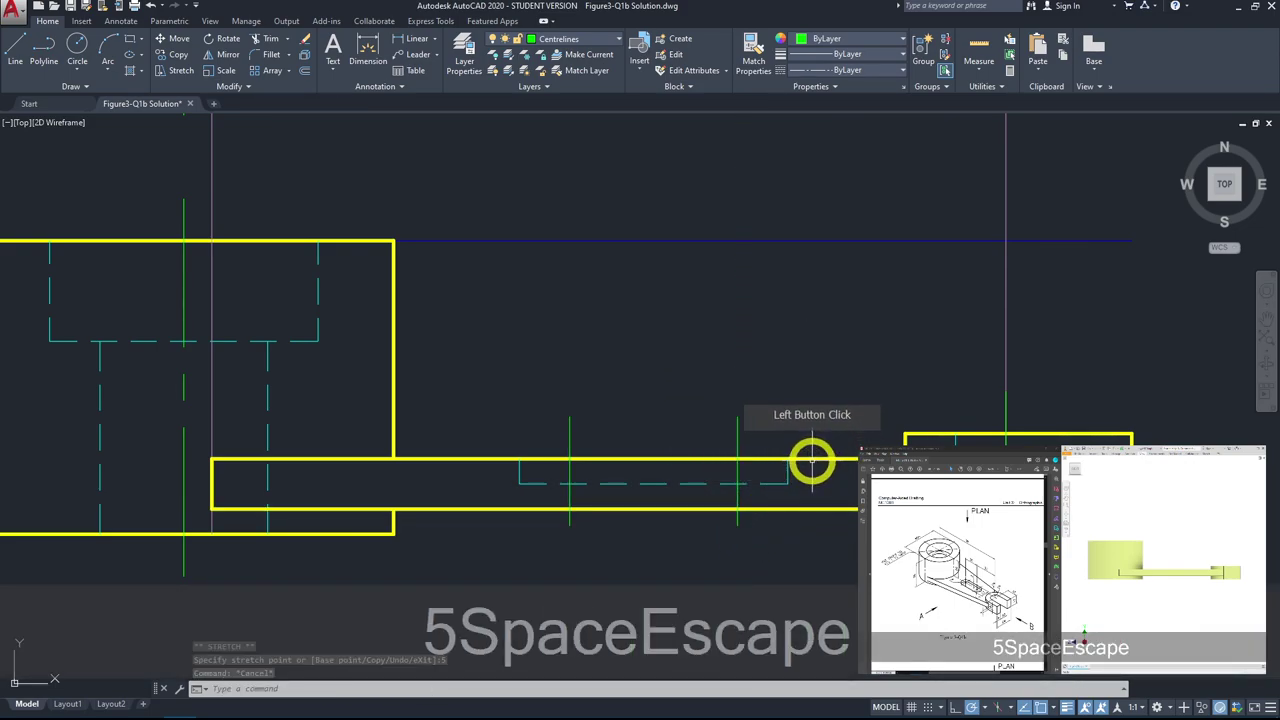
Step: Try a linetype scale of 0.5 on the slot's two front-view centrelines and settle on 0.25
{"action": "left_click", "coordinate": [826, 346]}
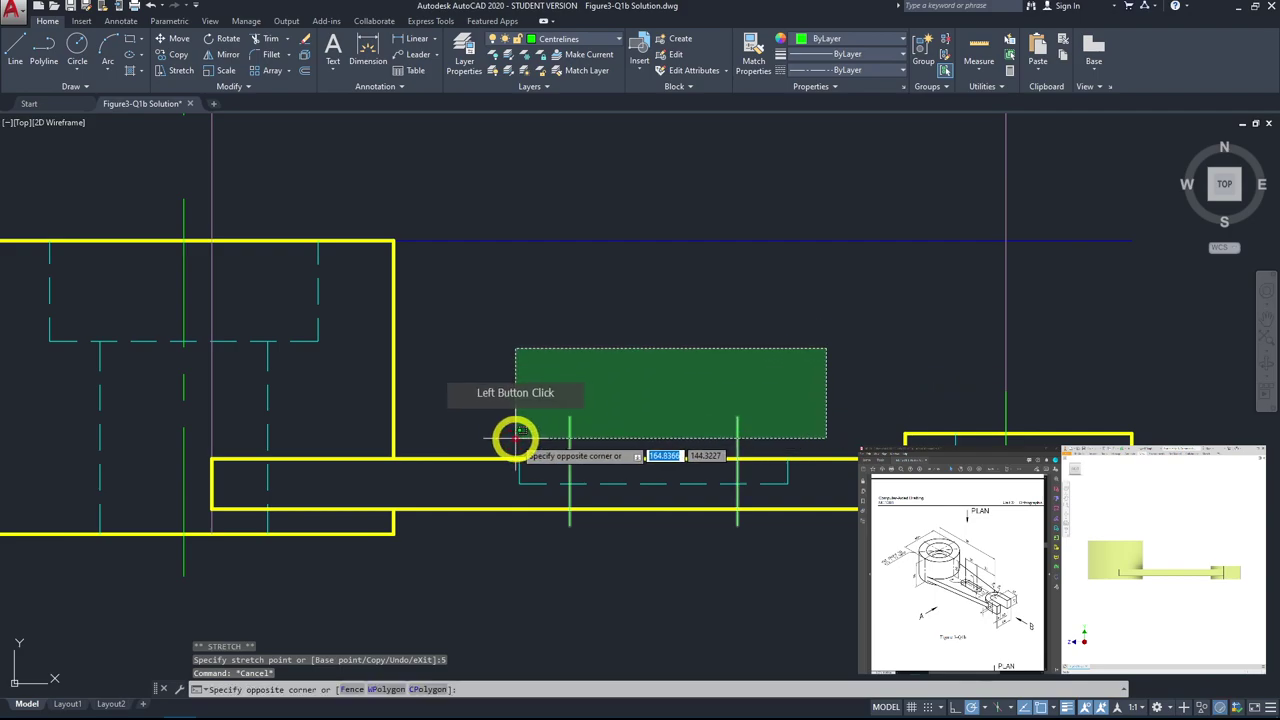
{"action": "left_click", "coordinate": [470, 437]}
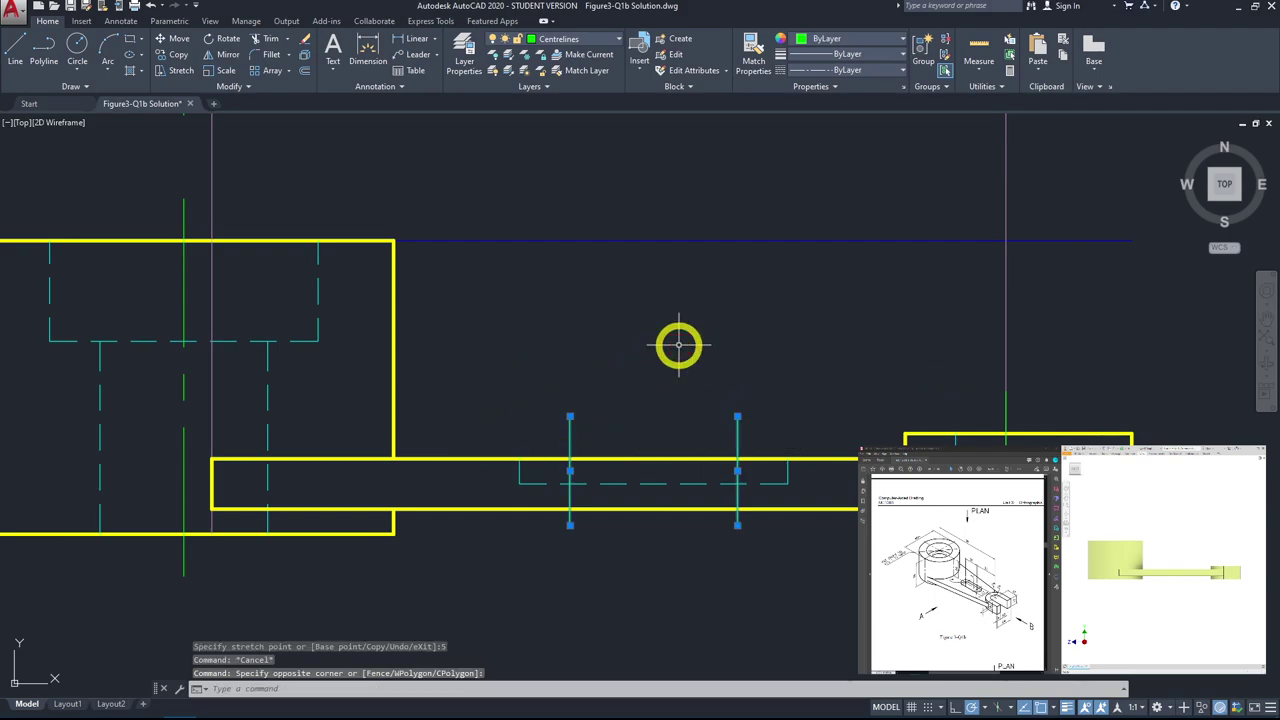
{"action": "right_click", "coordinate": [678, 345]}
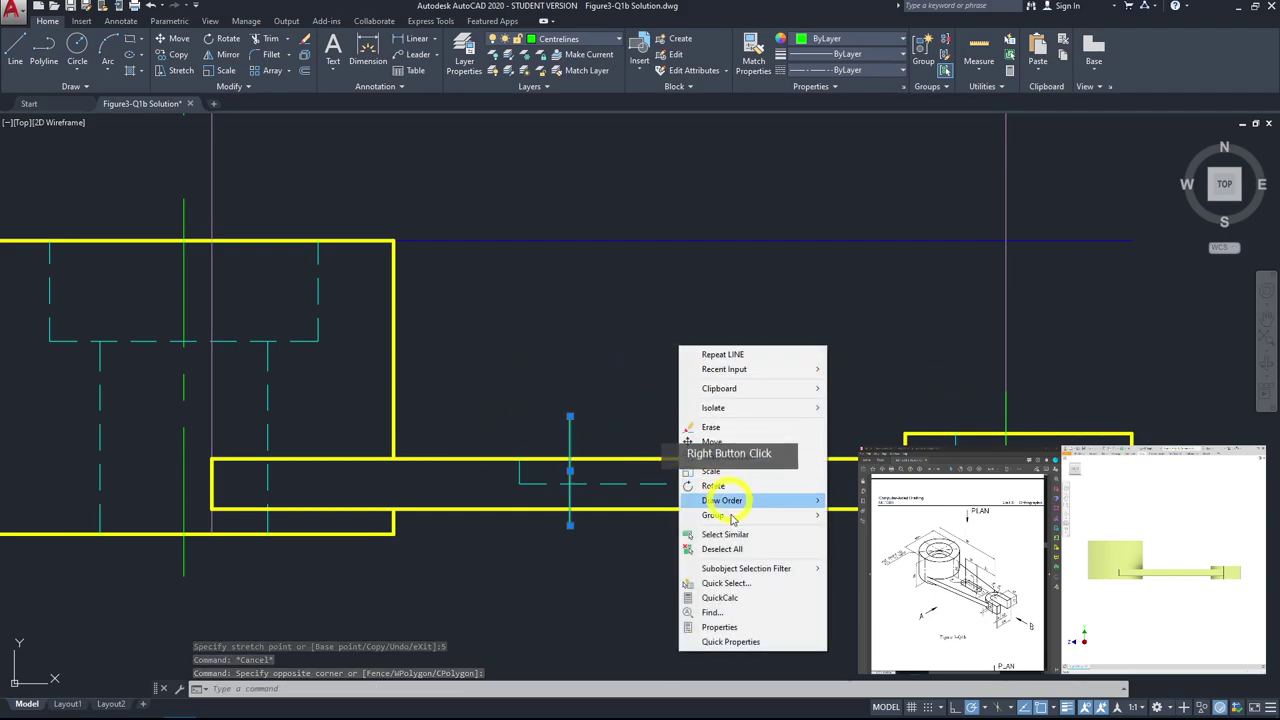
{"action": "left_click", "coordinate": [722, 628]}
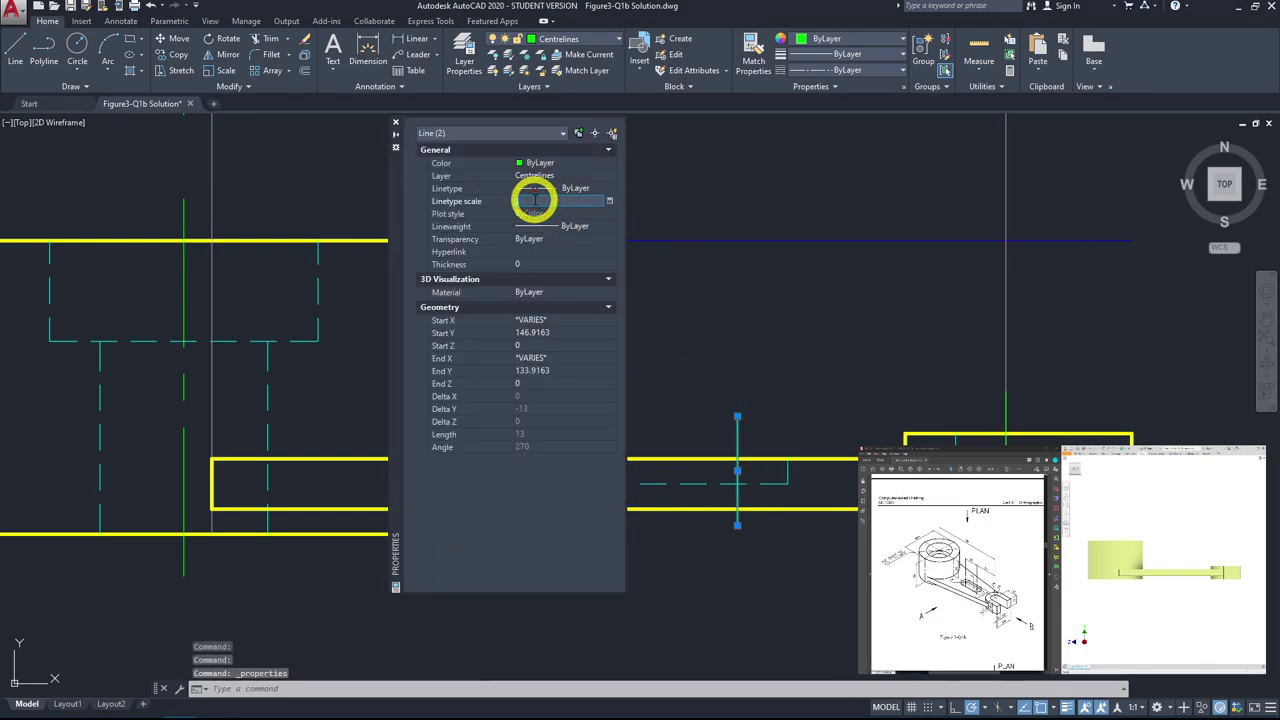
{"action": "type", "text": "0.5"}
{"action": "key", "text": "Return"}
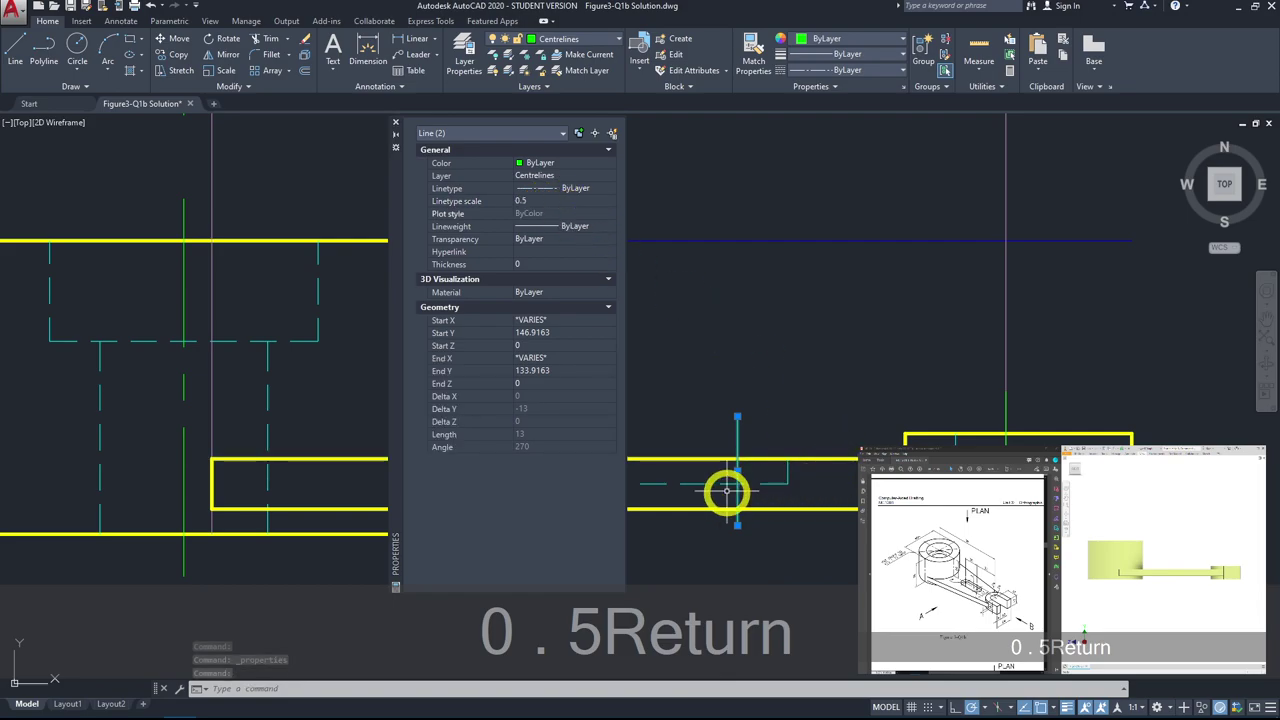
{"action": "scroll", "coordinate": [727, 490], "scroll_direction": "up", "scroll_amount": 4}
{"action": "left_click", "coordinate": [522, 200]}
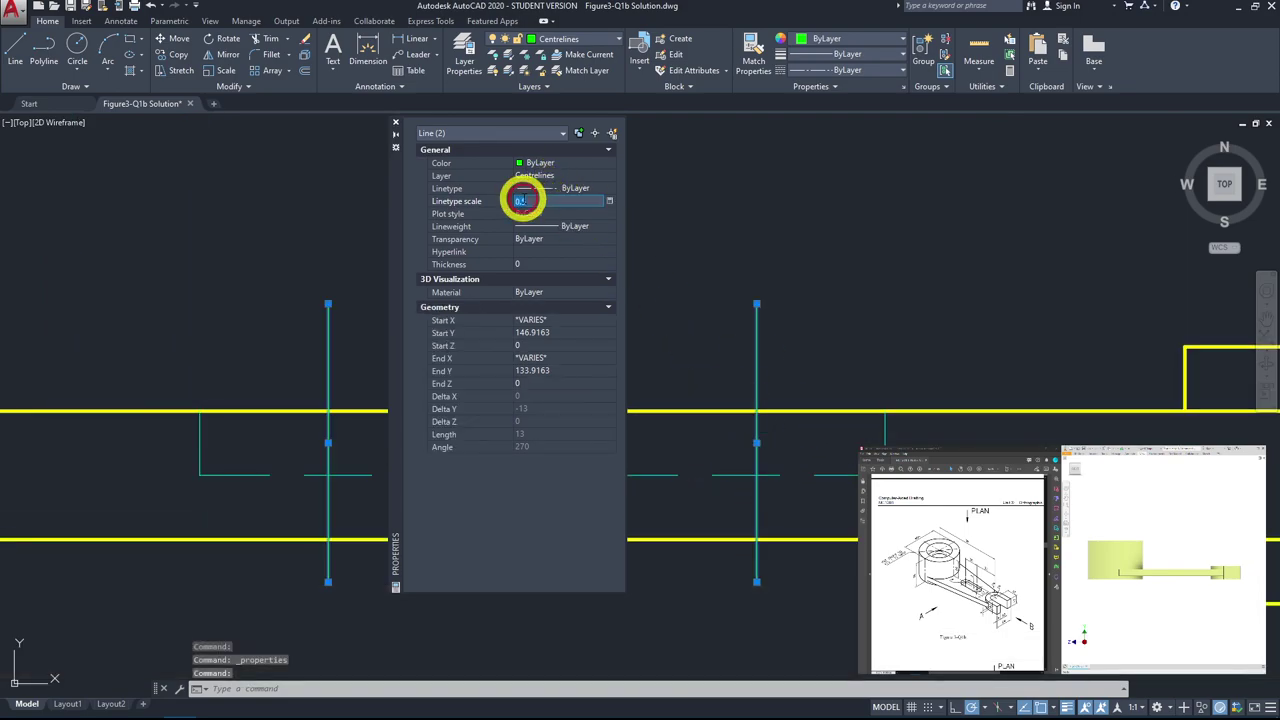
{"action": "type", "text": "25"}
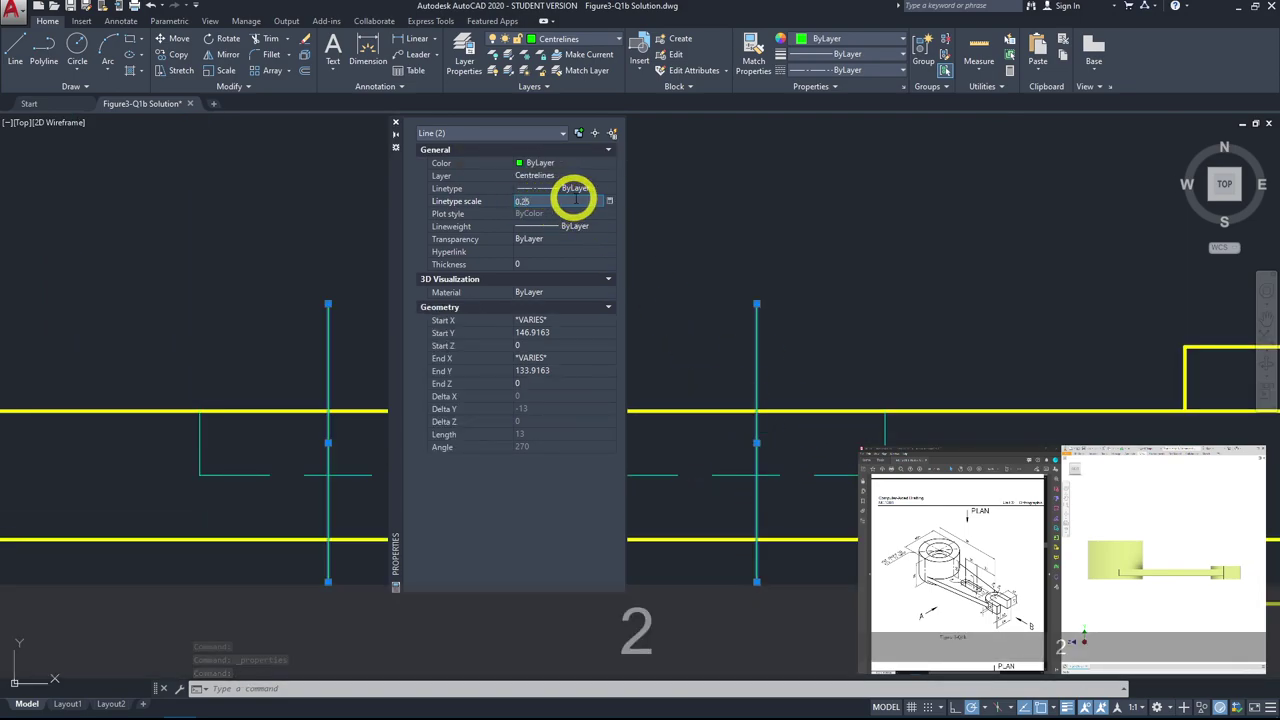
{"action": "key", "text": "Return"}
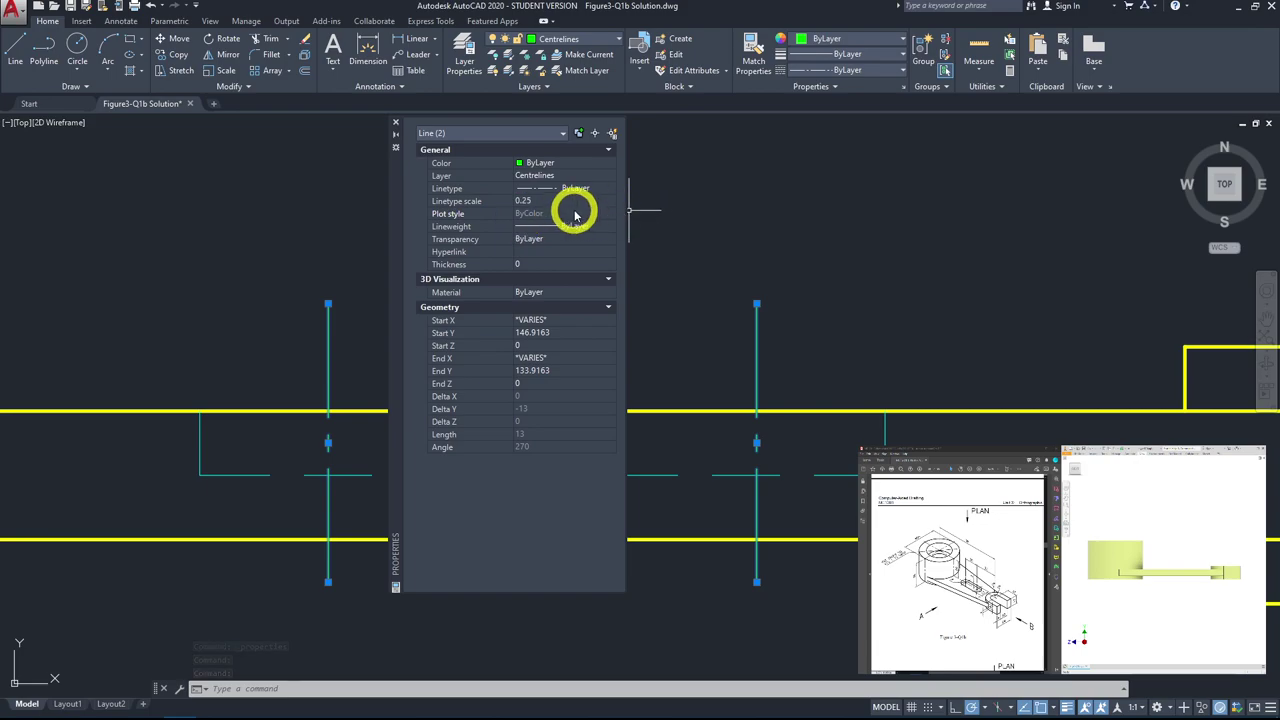
{"action": "left_click", "coordinate": [395, 125]}
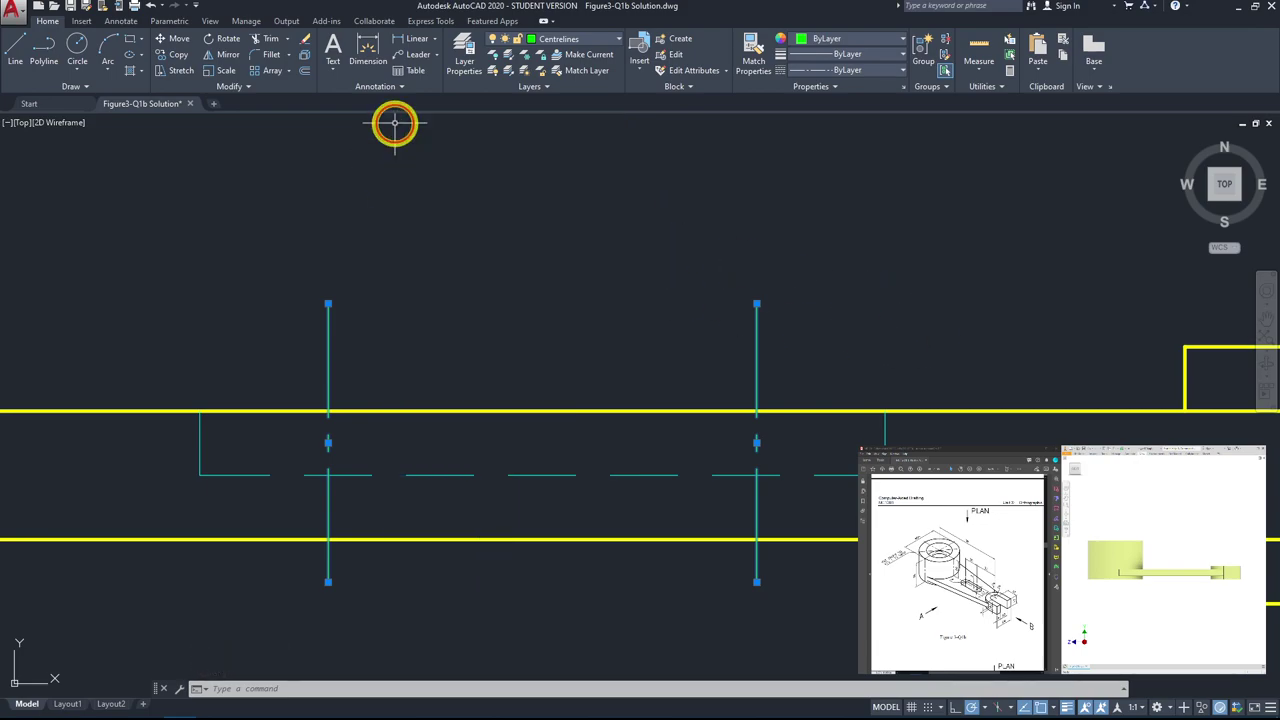
{"action": "scroll", "coordinate": [634, 323], "scroll_direction": "down", "scroll_amount": 3}
{"action": "key", "text": "Escape"}
{"action": "key", "text": "Escape"}
{"action": "middle_click_drag", "start_coordinate": [745, 280], "coordinate": [763, 349]}
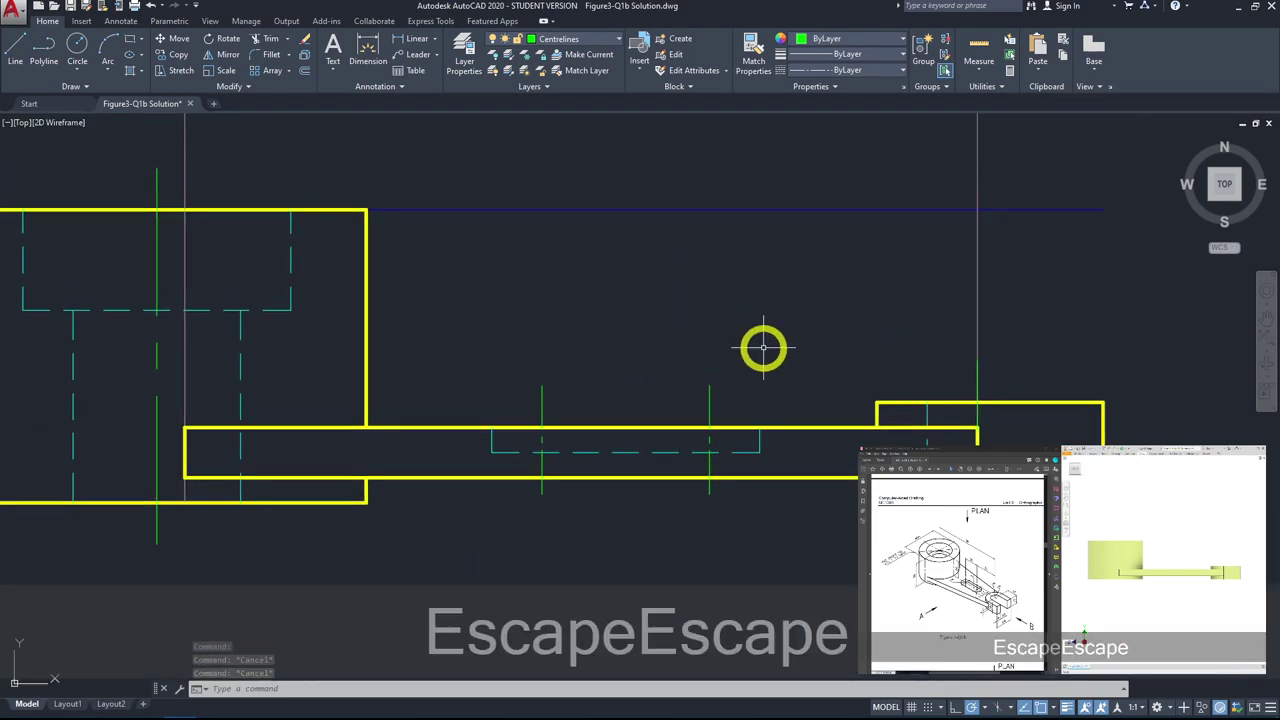
{"action": "scroll", "coordinate": [763, 349], "scroll_direction": "down", "scroll_amount": 4}
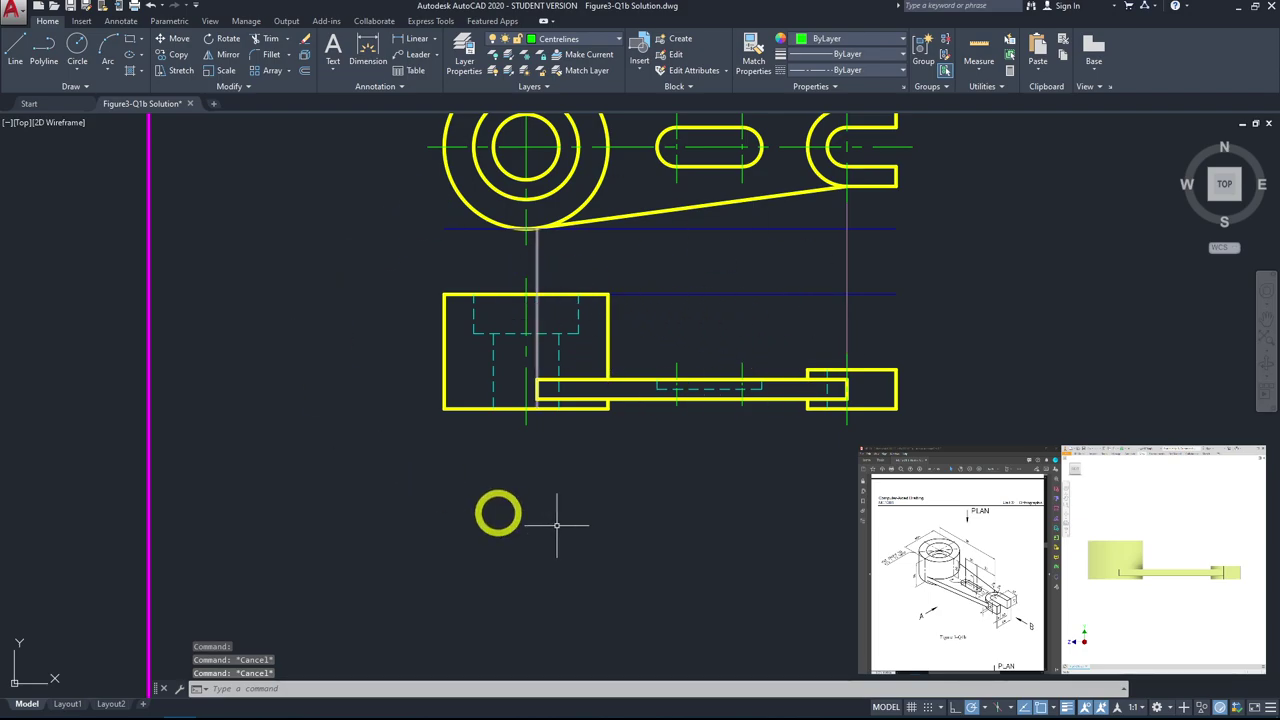
{"action": "middle_click_drag", "start_coordinate": [751, 463], "coordinate": [723, 514]}
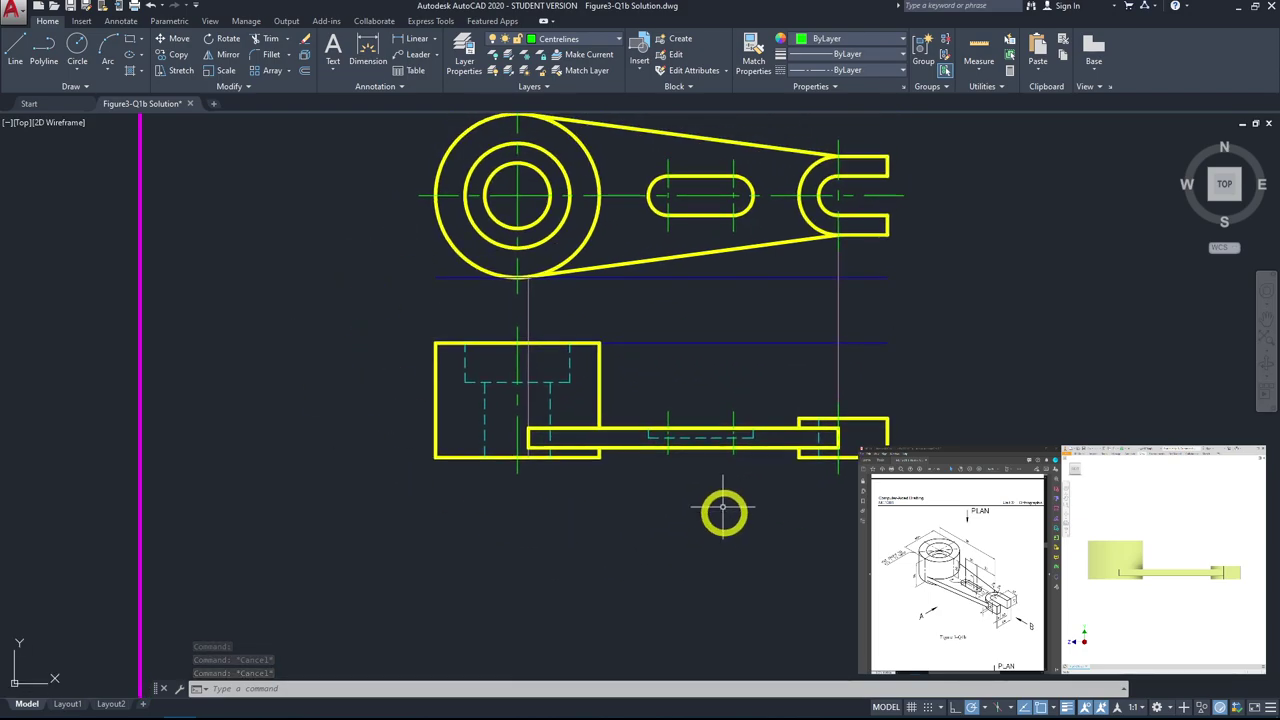
{"action": "middle_click_drag", "start_coordinate": [633, 292], "coordinate": [638, 341]}
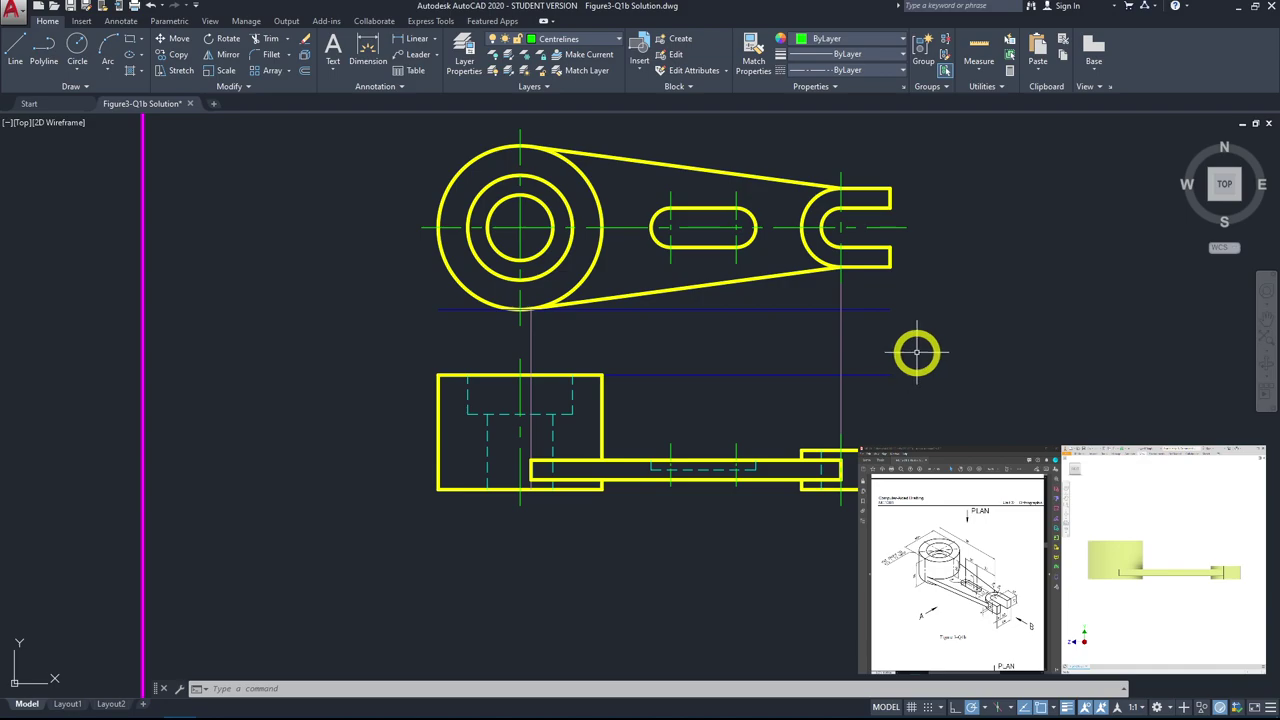
{"action": "scroll", "coordinate": [914, 351], "scroll_direction": "down", "scroll_amount": 2}
{"action": "middle_click_drag", "start_coordinate": [914, 350], "coordinate": [812, 392]}
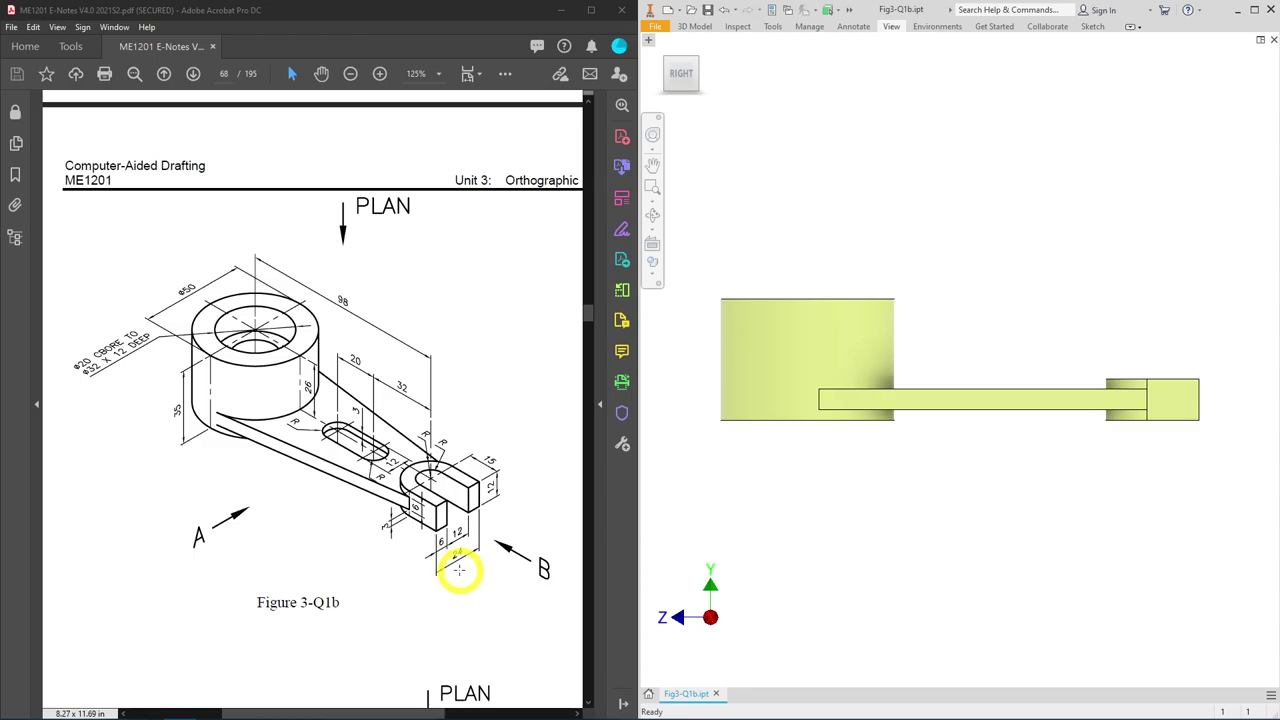
Step: Switch to Inventor, orient the part to its BACK view and display it shaded with hidden edges
{"action": "left_click", "coordinate": [702, 72]}
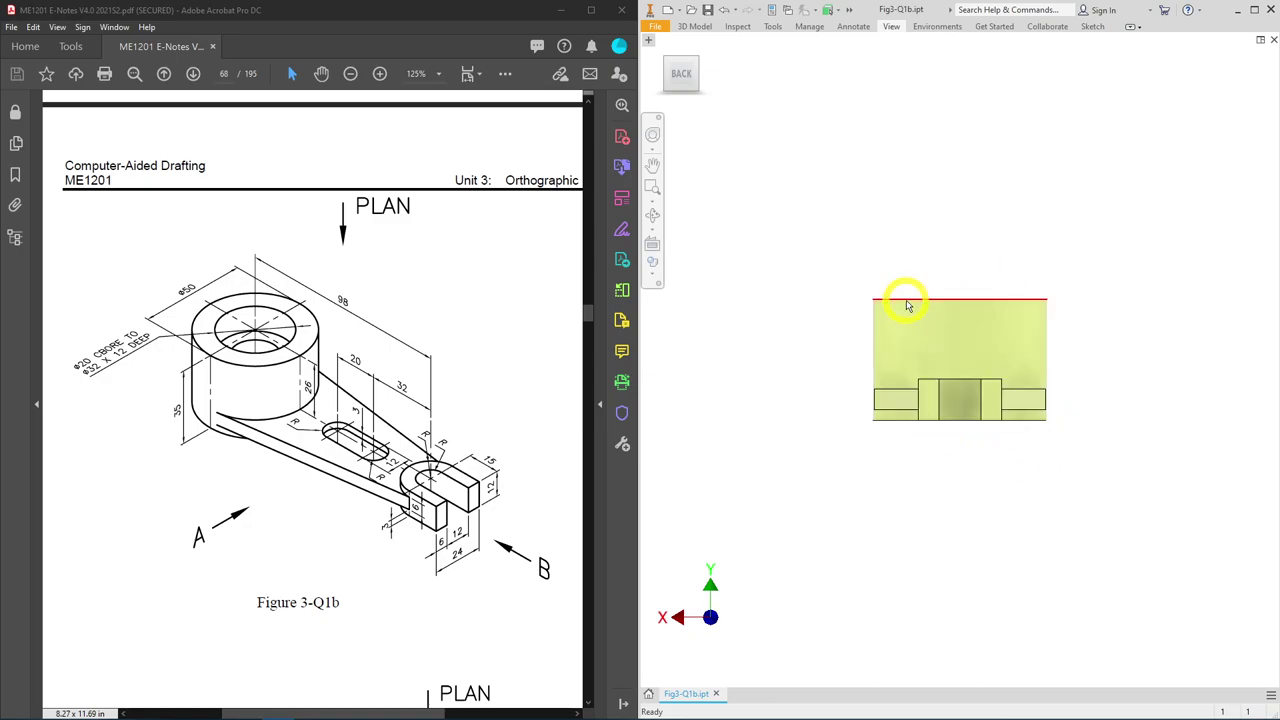
{"action": "left_click", "coordinate": [650, 270]}
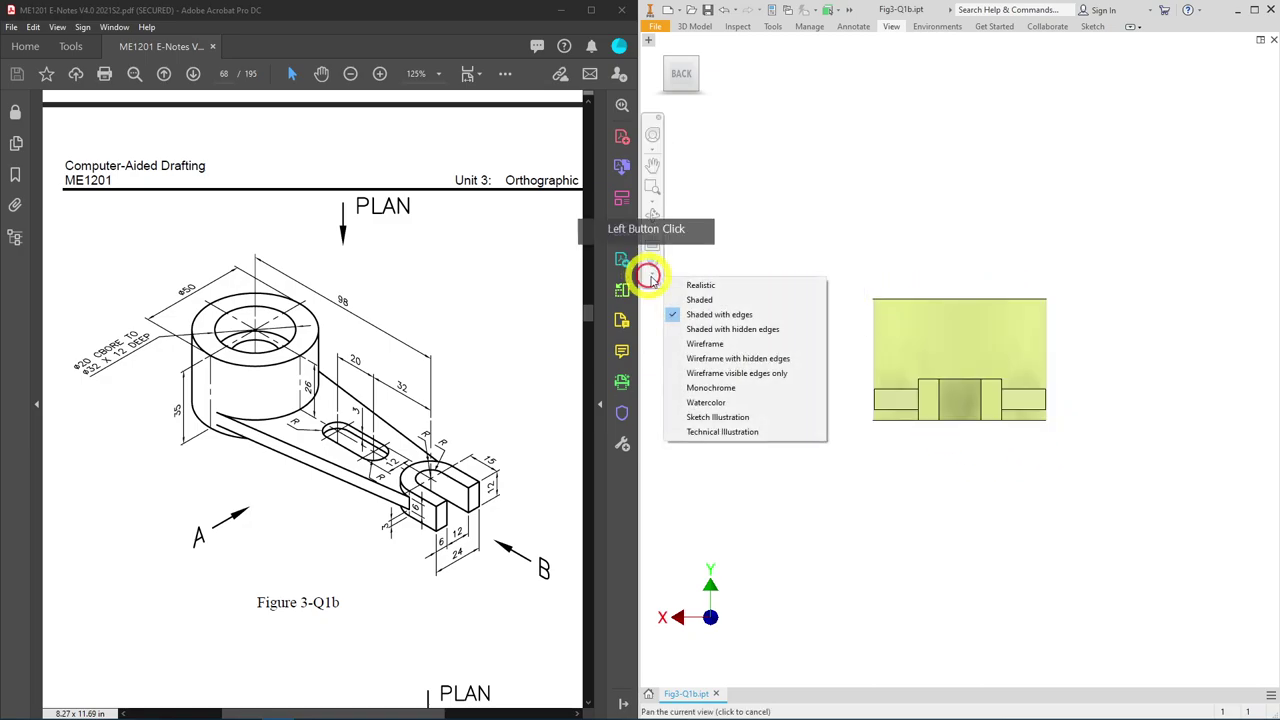
{"action": "left_click", "coordinate": [735, 330]}
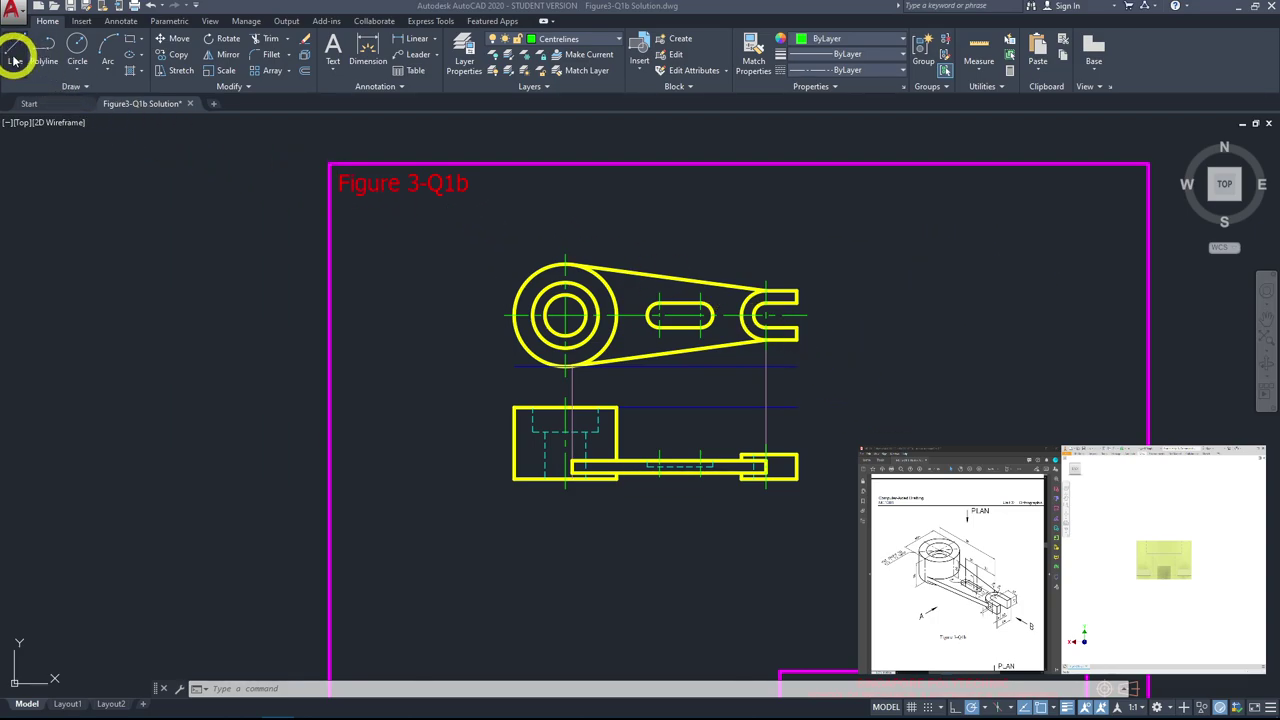
Step: Draw a 45-degree mitre line on the Constructionlines layer, rising from the outer end of the front view's upper projection line
{"action": "left_click", "coordinate": [432, 86]}
{"action": "left_click", "coordinate": [606, 50]}
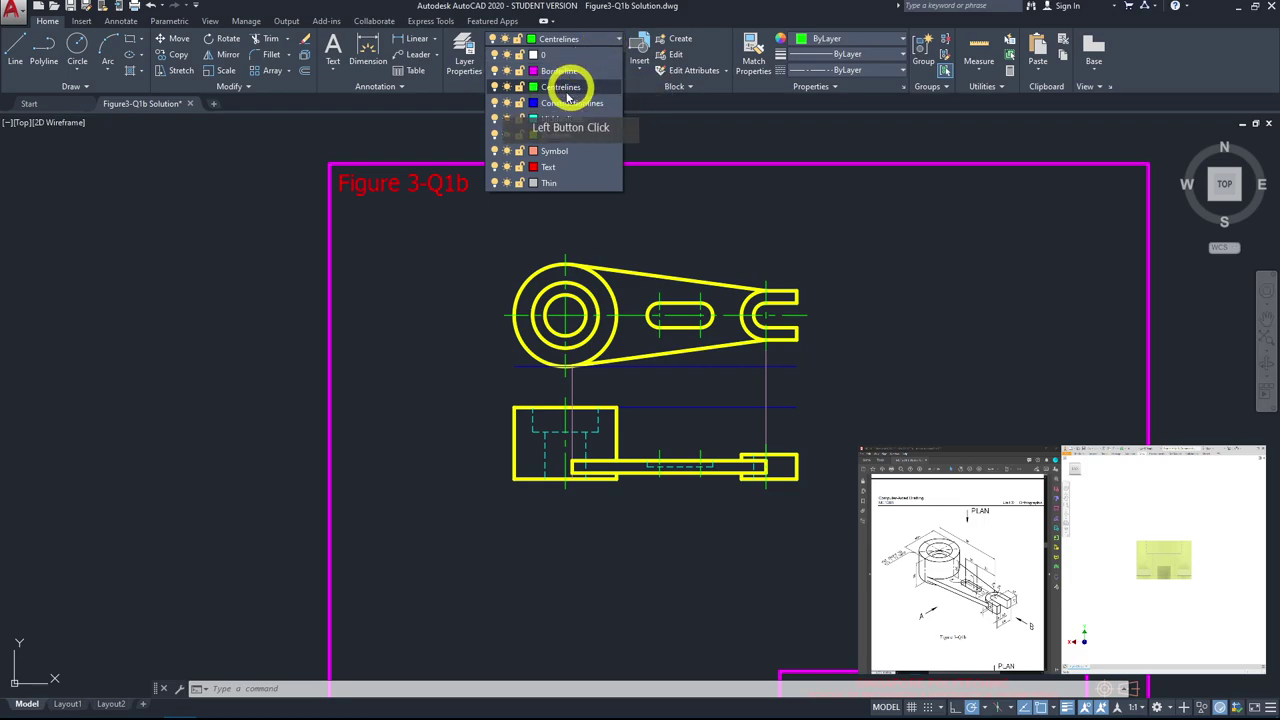
{"action": "left_click", "coordinate": [564, 90]}
{"action": "double_click", "coordinate": [573, 44]}
{"action": "left_click", "coordinate": [571, 38]}
{"action": "left_click", "coordinate": [563, 114]}
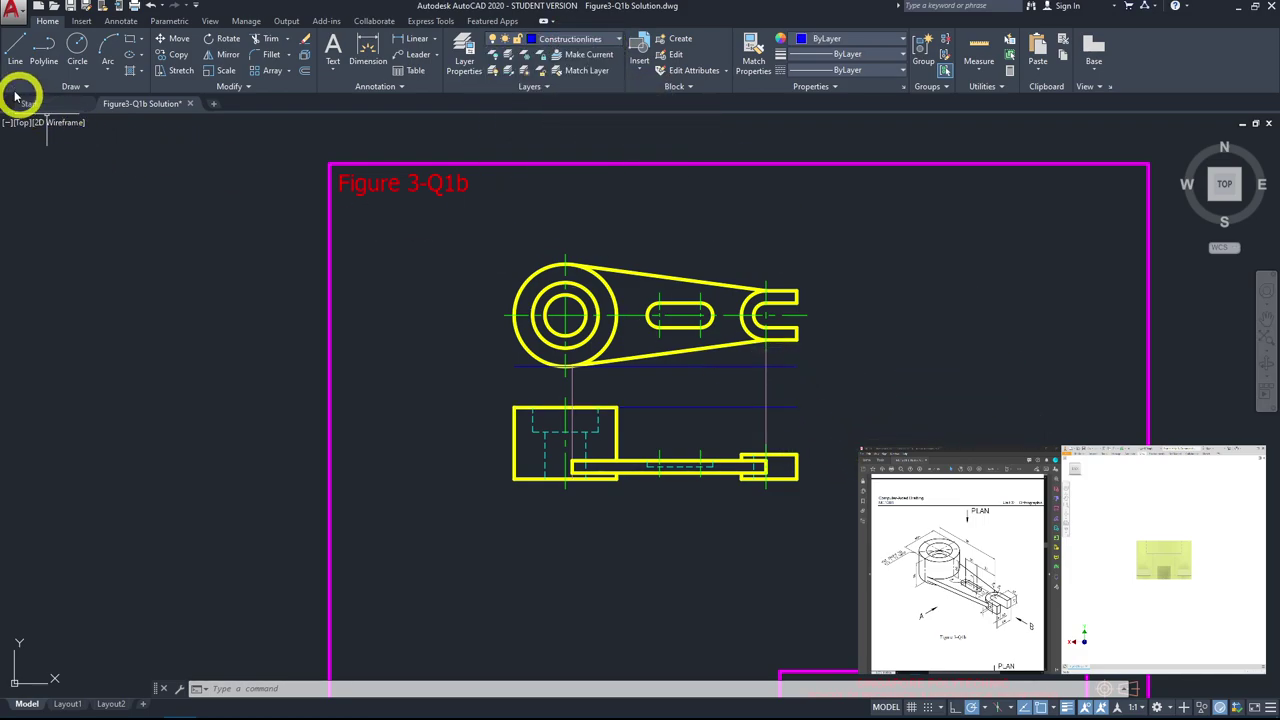
{"action": "left_click", "coordinate": [13, 50]}
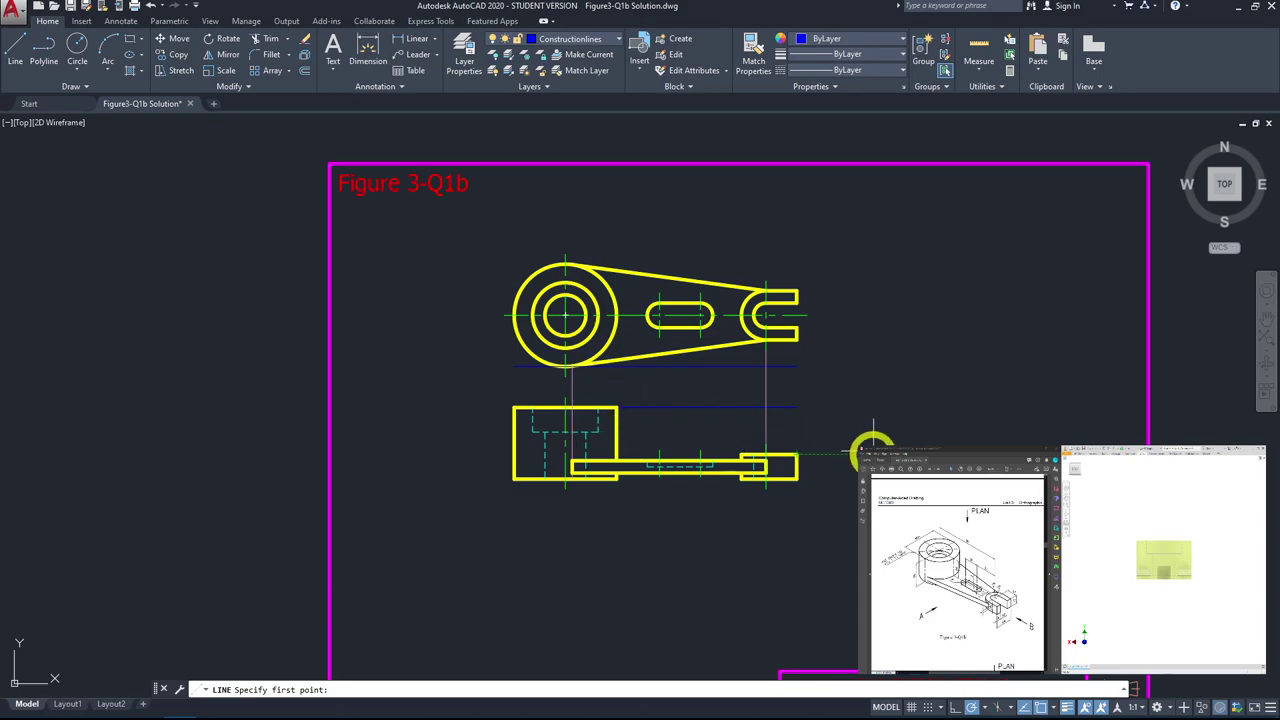
{"action": "left_click", "coordinate": [796, 408]}
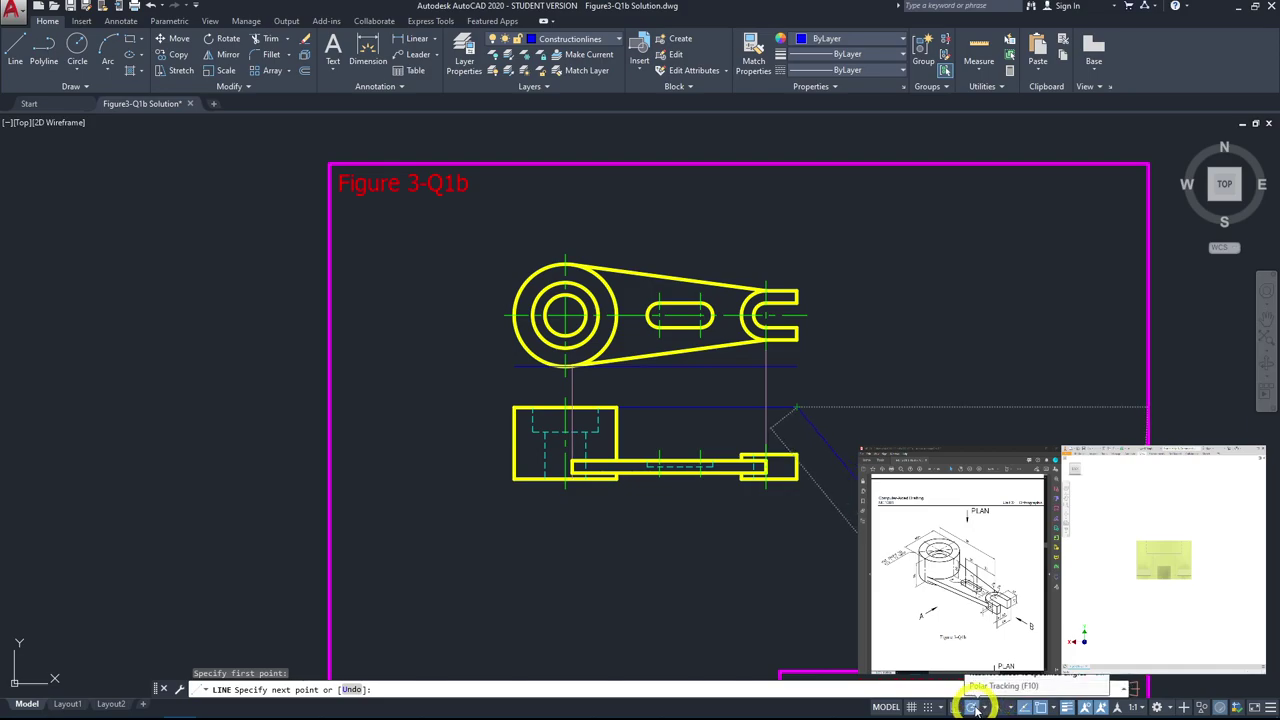
{"action": "left_click", "coordinate": [986, 708]}
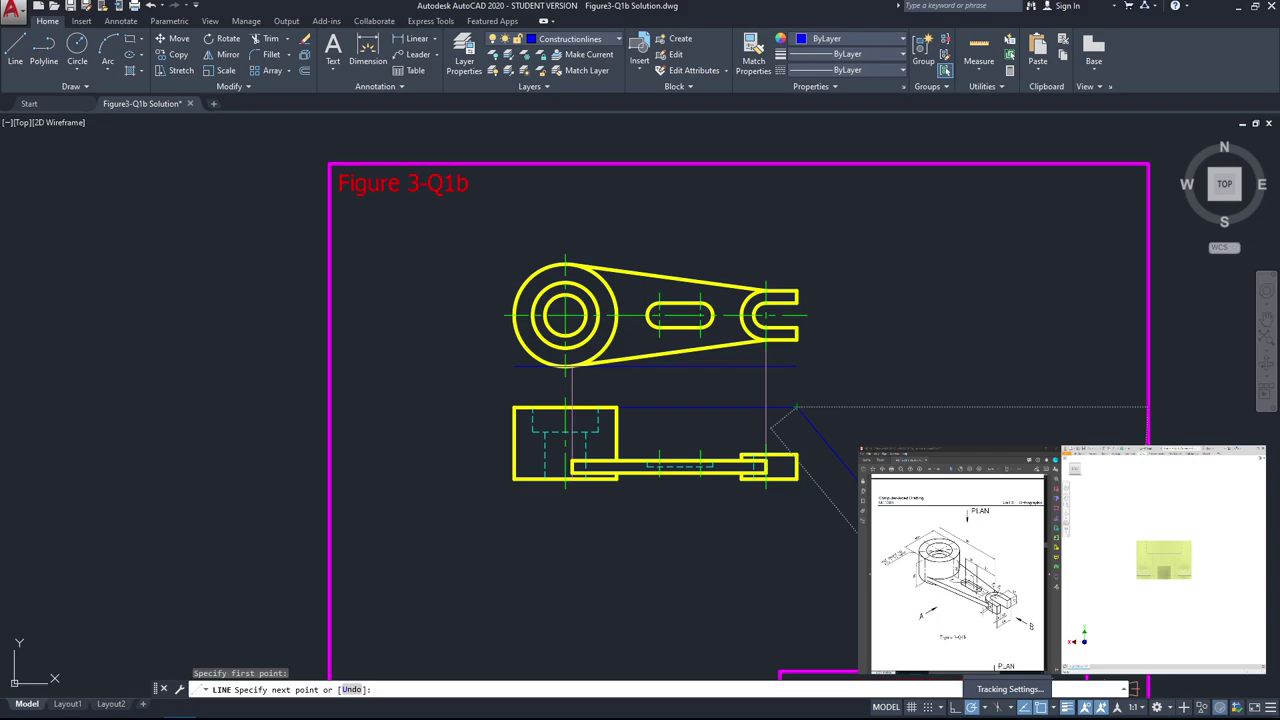
{"action": "left_click", "coordinate": [1010, 689]}
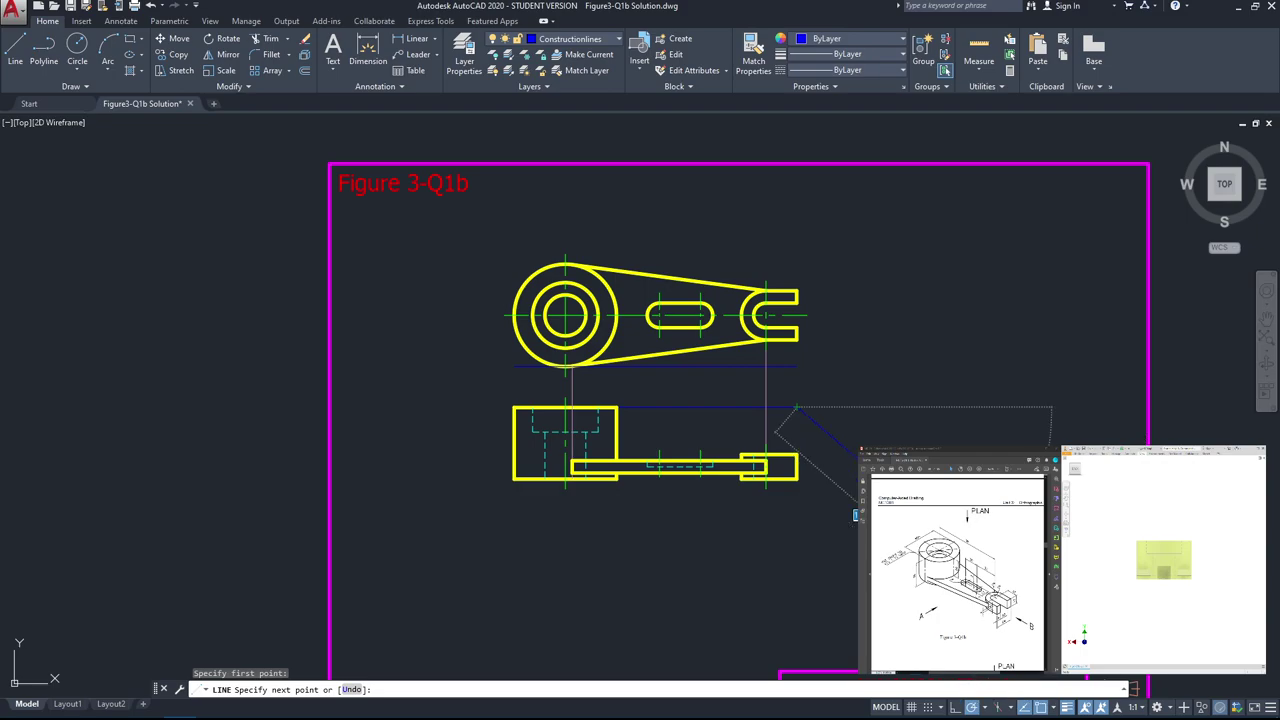
{"action": "left_click", "coordinate": [963, 238]}
{"action": "key", "text": "Escape"}
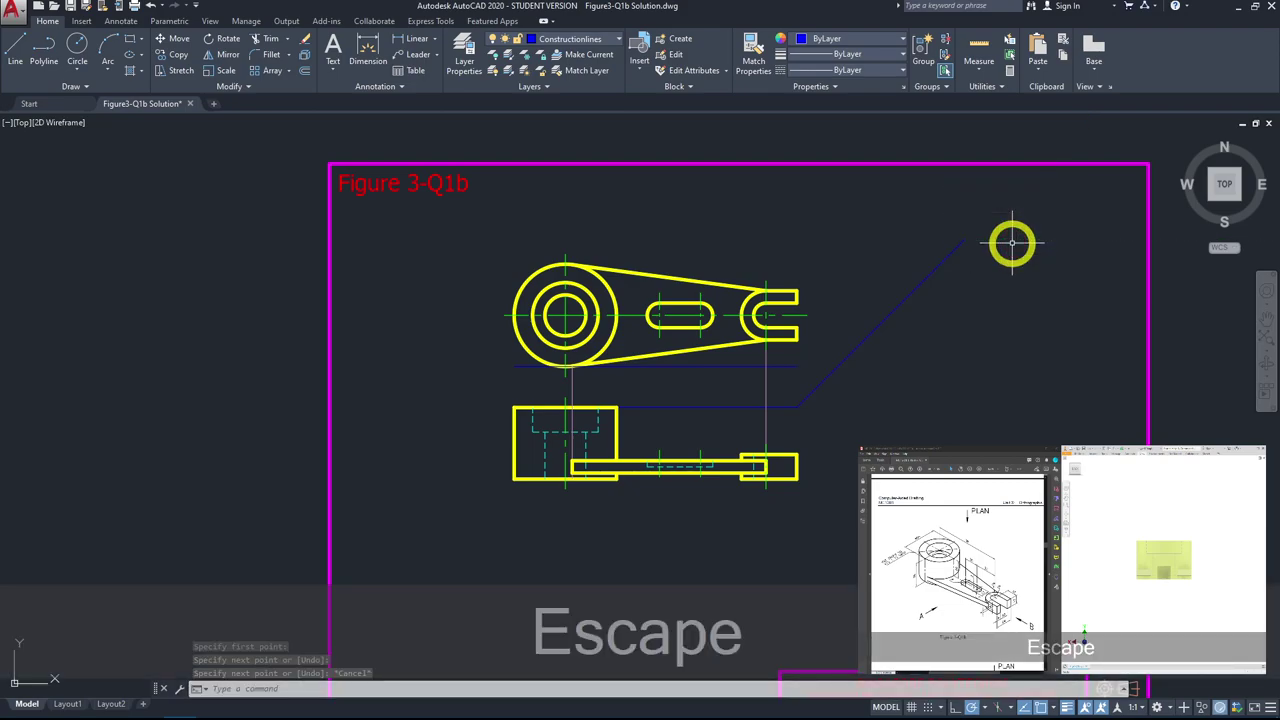
Step: Extend the plan's lower projection line to the mitre line and draw a vertical construction line from there down to the front view's base level
{"action": "left_click", "coordinate": [780, 366]}
{"action": "left_click", "coordinate": [796, 366]}
{"action": "left_click", "coordinate": [835, 366]}
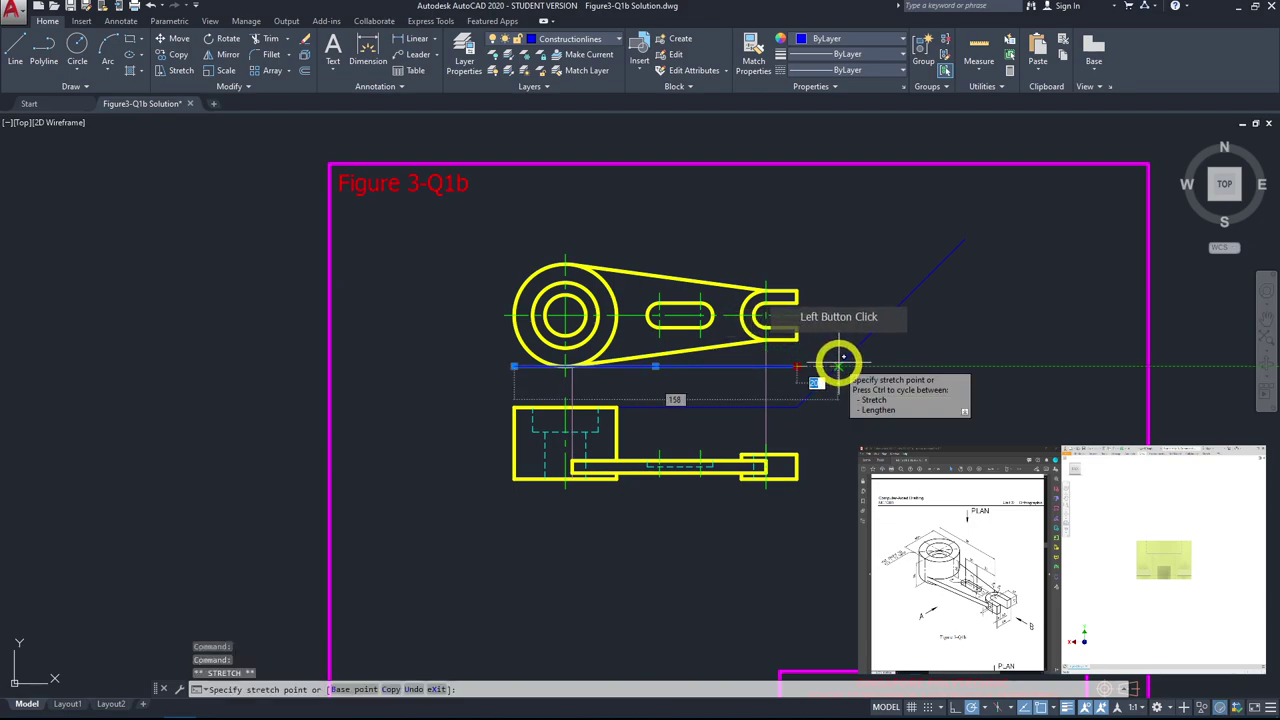
{"action": "left_click", "coordinate": [38, 60]}
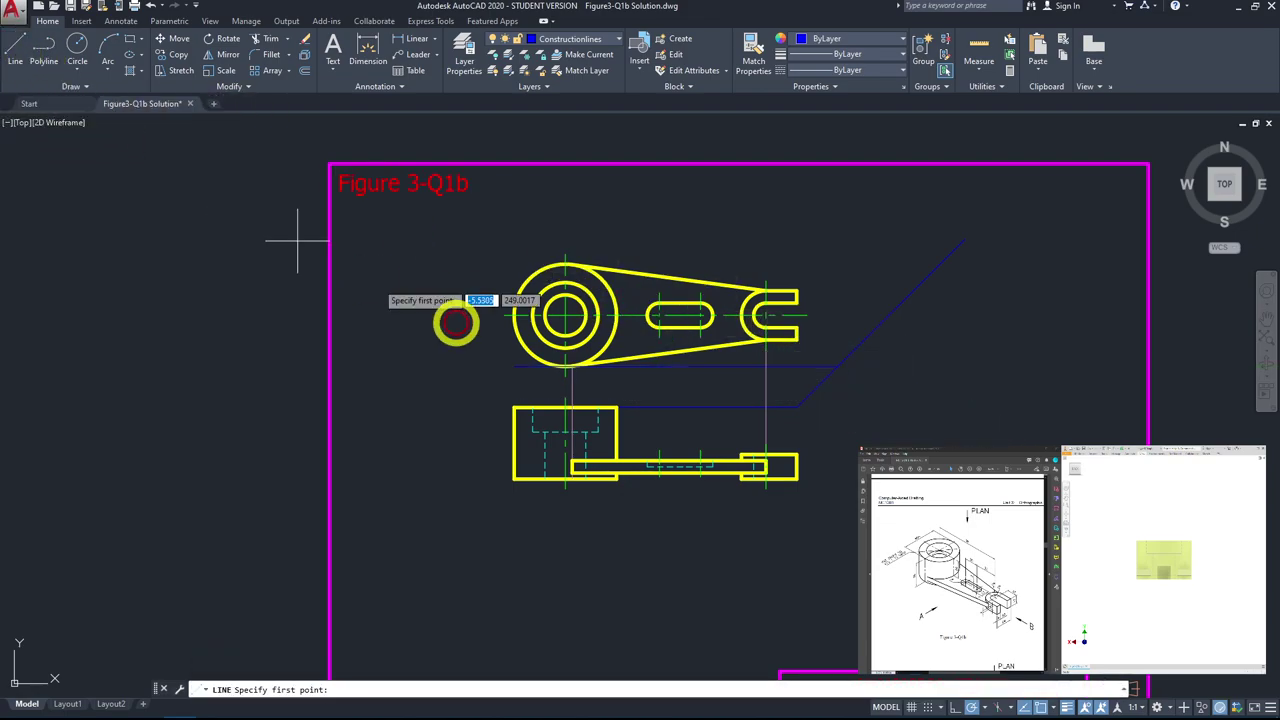
{"action": "left_click", "coordinate": [837, 366]}
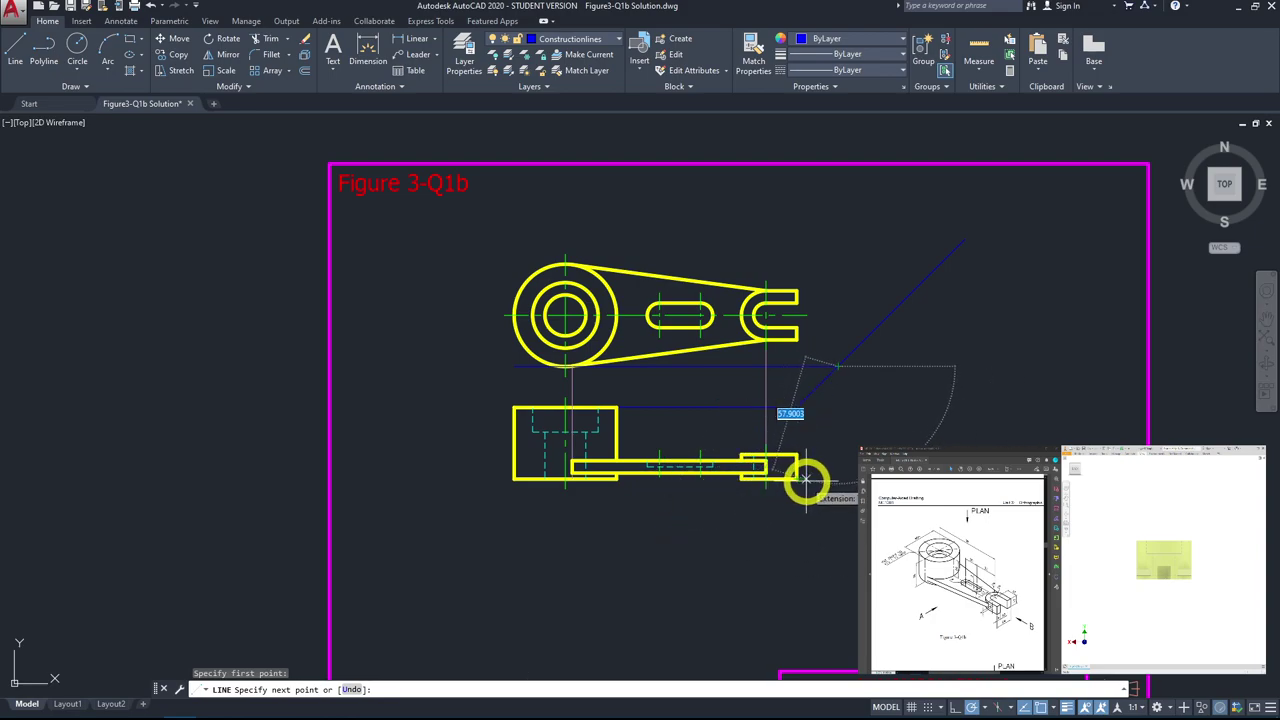
{"action": "left_click", "coordinate": [837, 480]}
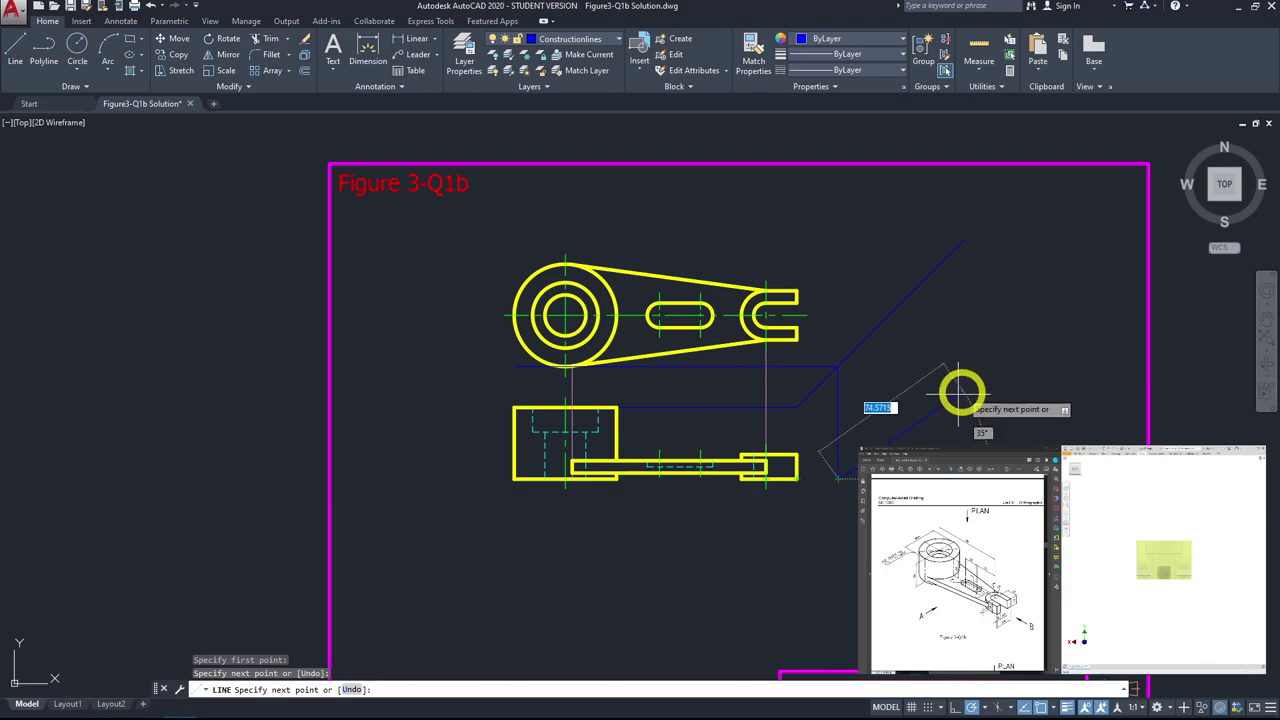
{"action": "key", "text": "Escape"}
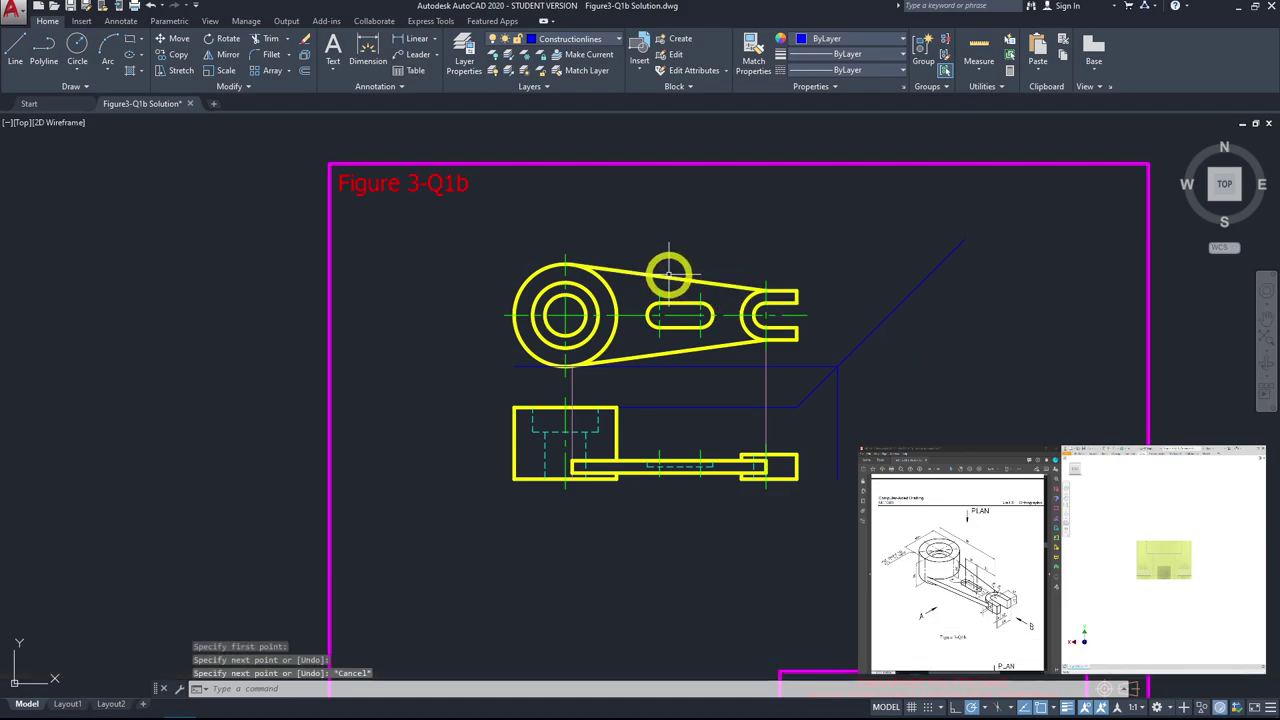
Step: Project the boss circle's upper quadrant to the mitre line, down to base level and back to the fork's lower corner in the front view
{"action": "key", "text": "space"}
{"action": "left_click", "coordinate": [566, 263]}
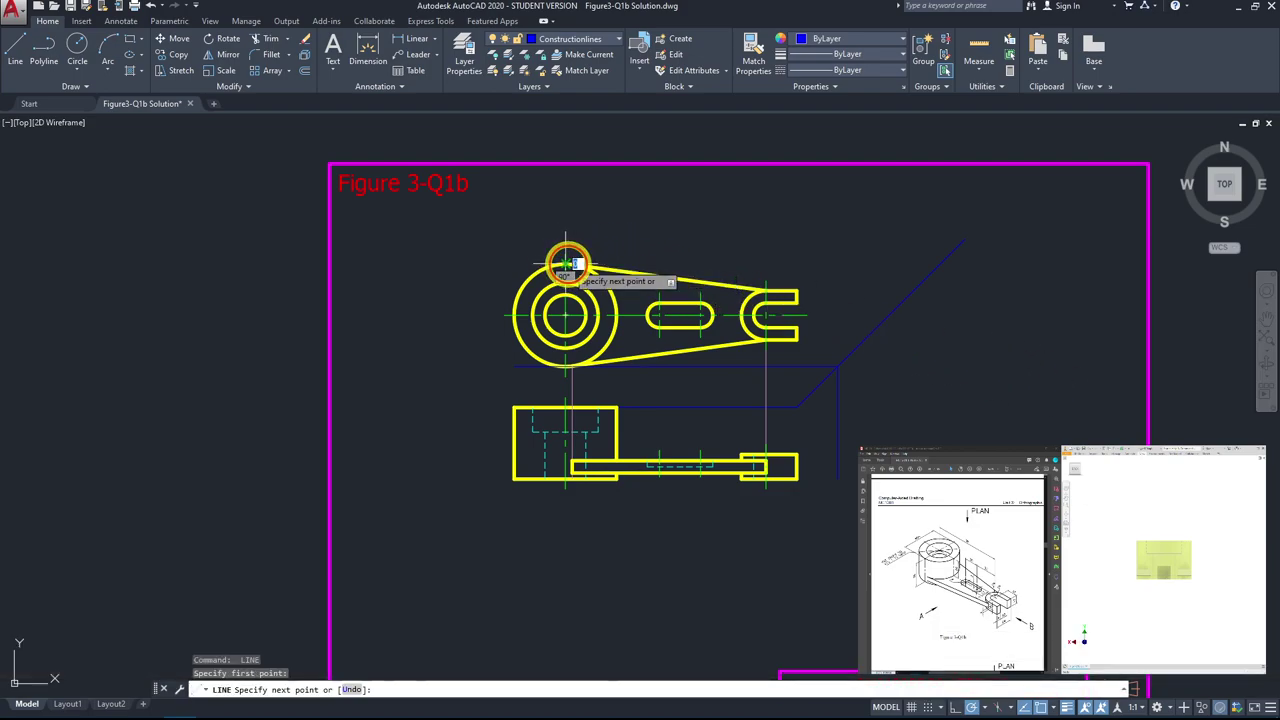
{"action": "left_click", "coordinate": [940, 263]}
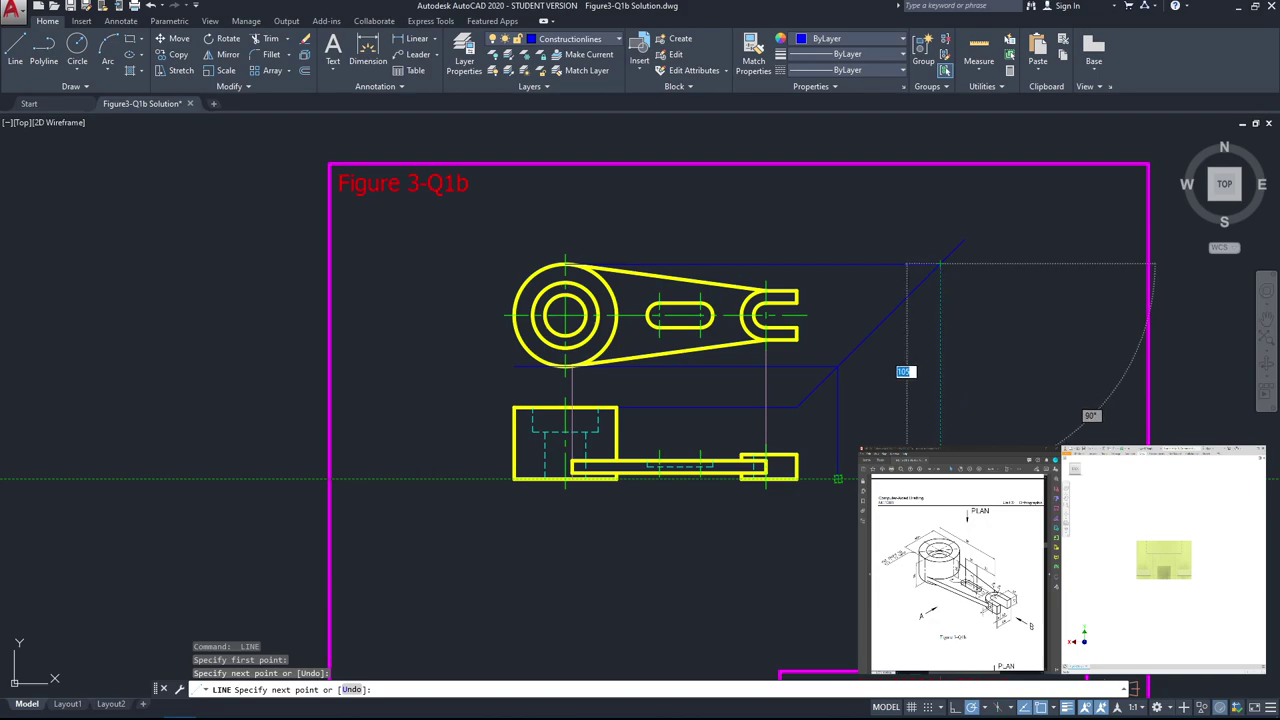
{"action": "left_click", "coordinate": [1134, 430]}
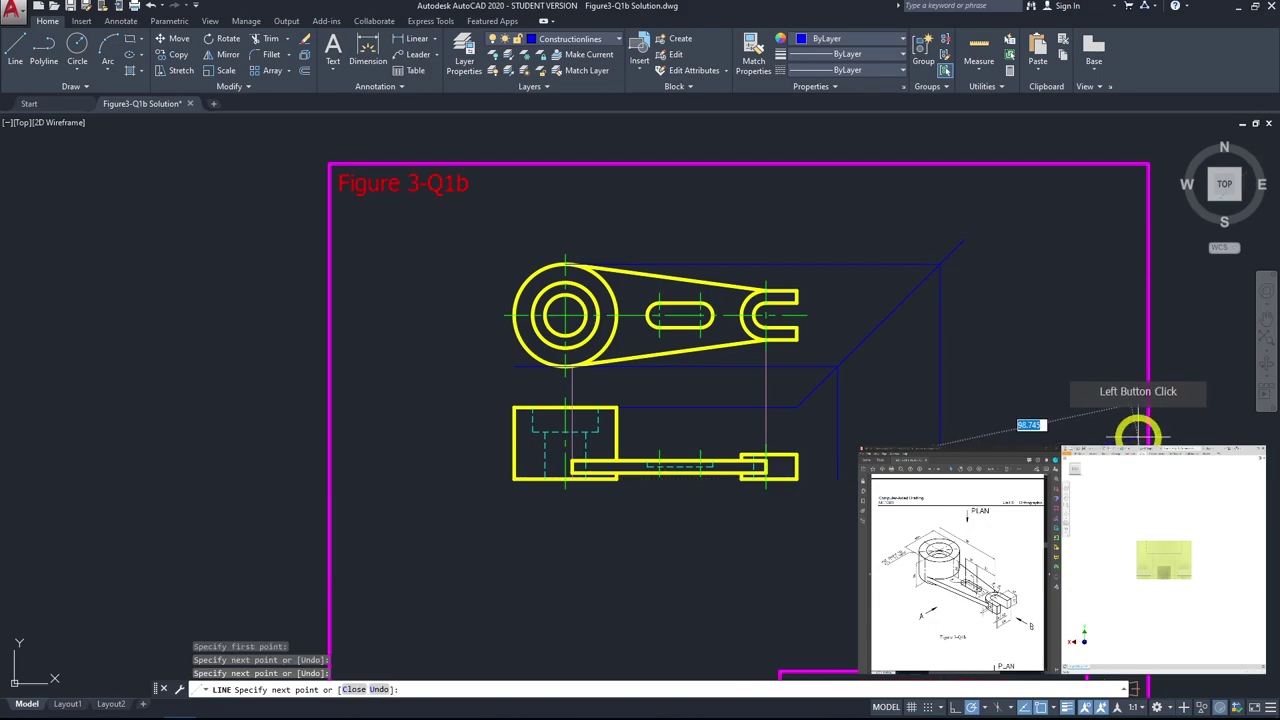
{"action": "left_click", "coordinate": [840, 480]}
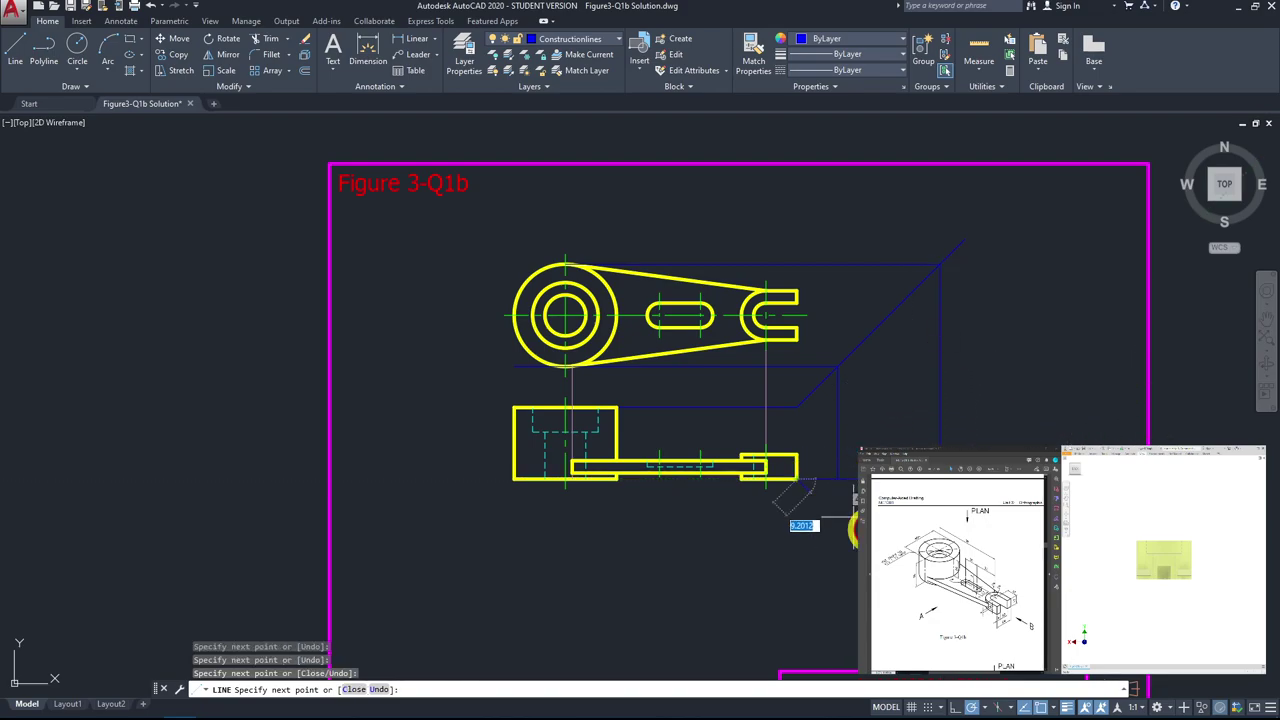
{"action": "key", "text": "Escape"}
Step: Stretch the projection line at the boss's top in the front view to the end view's far vertical construction line
{"action": "left_click", "coordinate": [803, 407]}
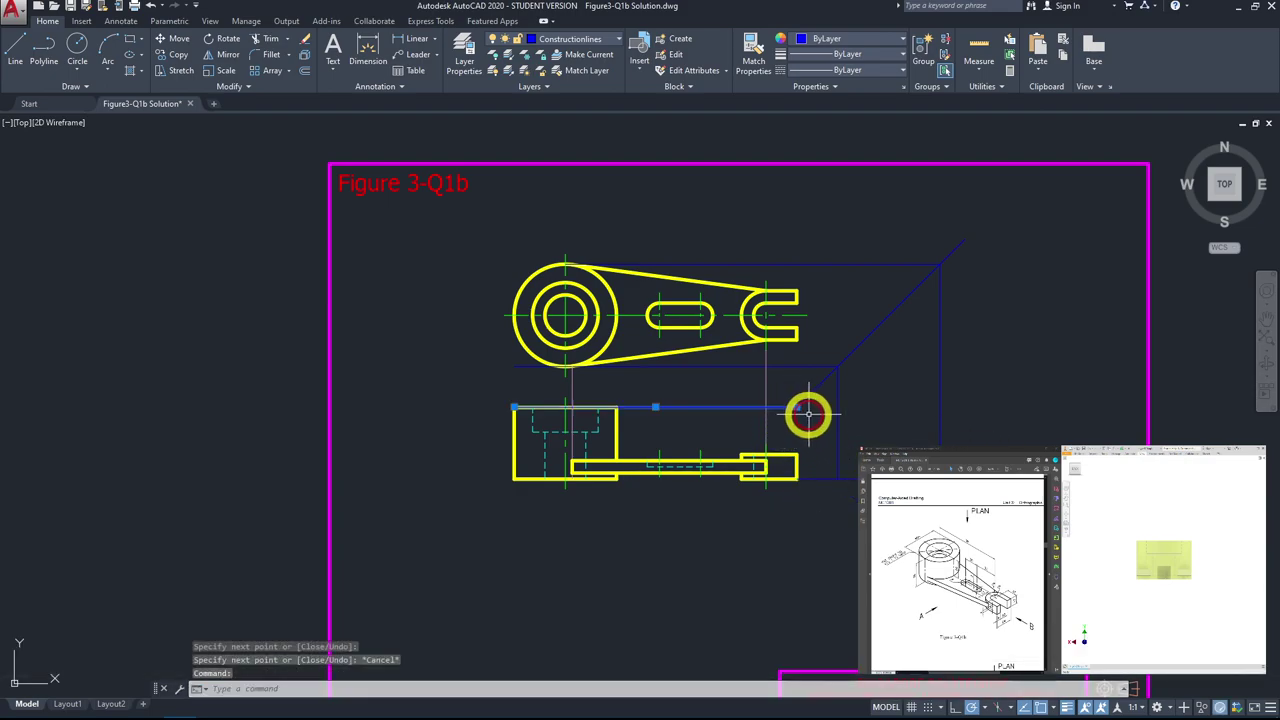
{"action": "left_click", "coordinate": [803, 407]}
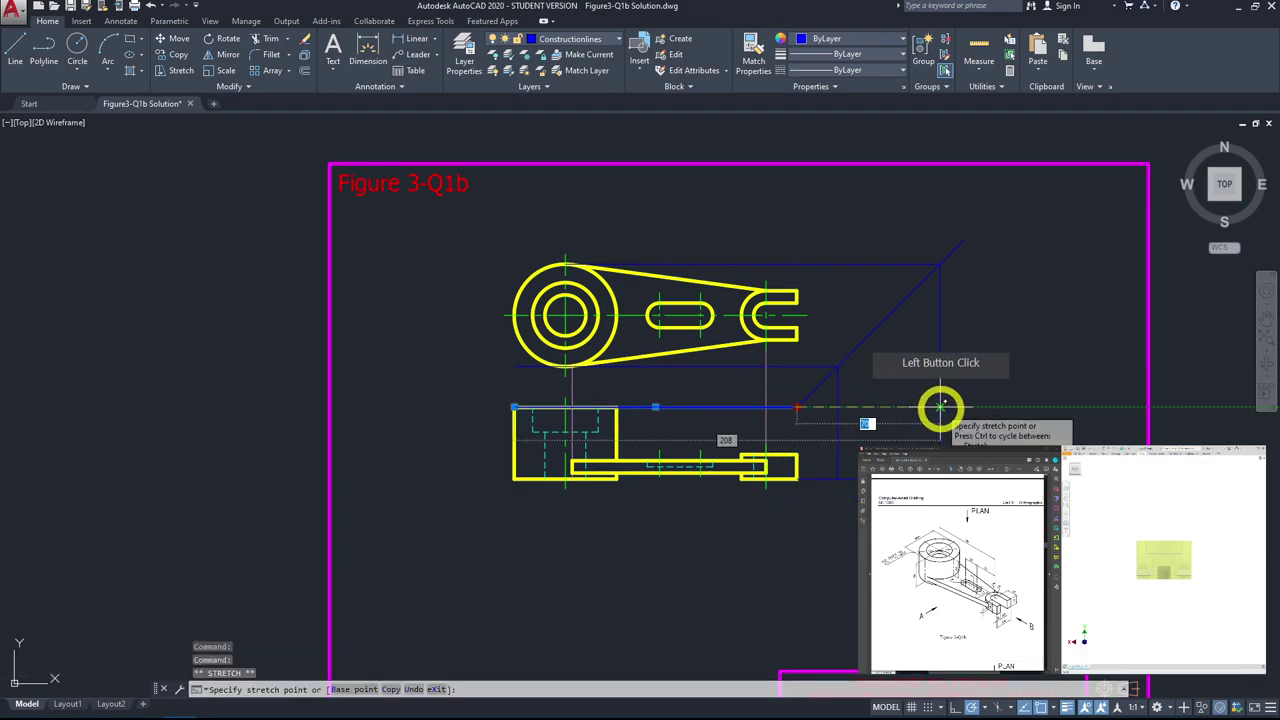
{"action": "key", "text": "Escape"}
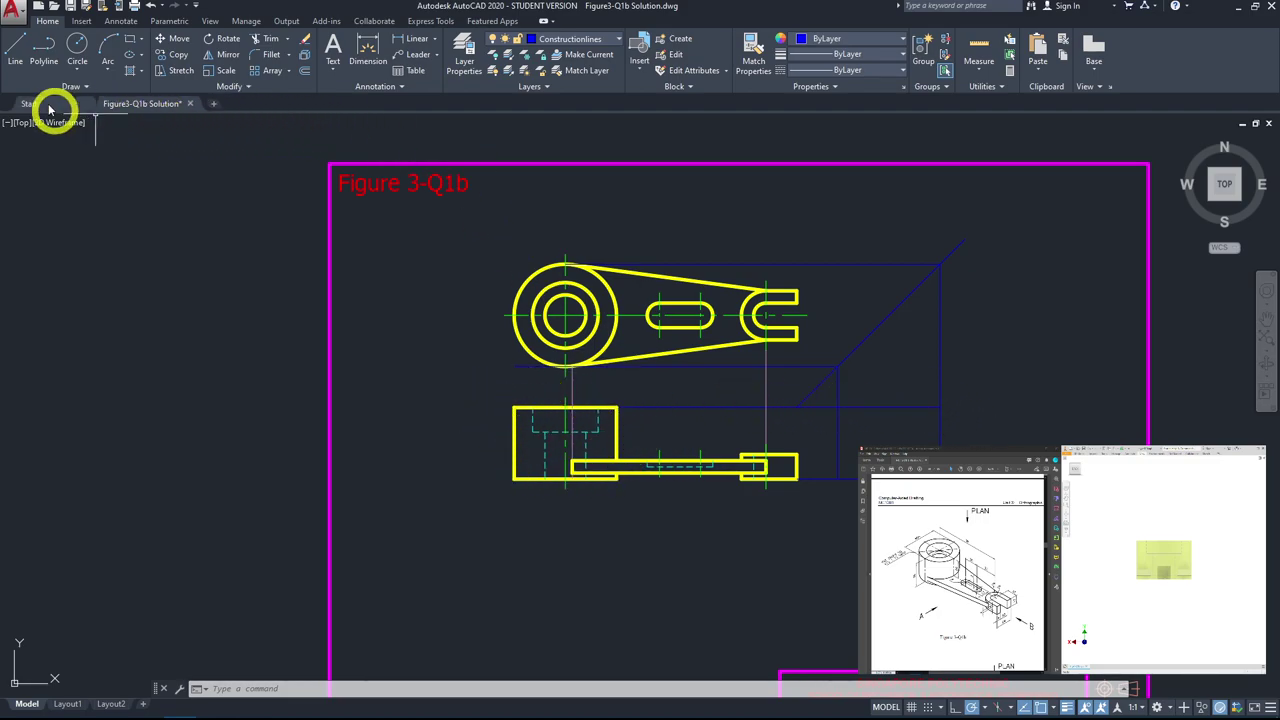
Step: Draw the boss's closed rectangular outline in the end view on the Outlines layer, through the four construction-line intersections
{"action": "left_click", "coordinate": [22, 64]}
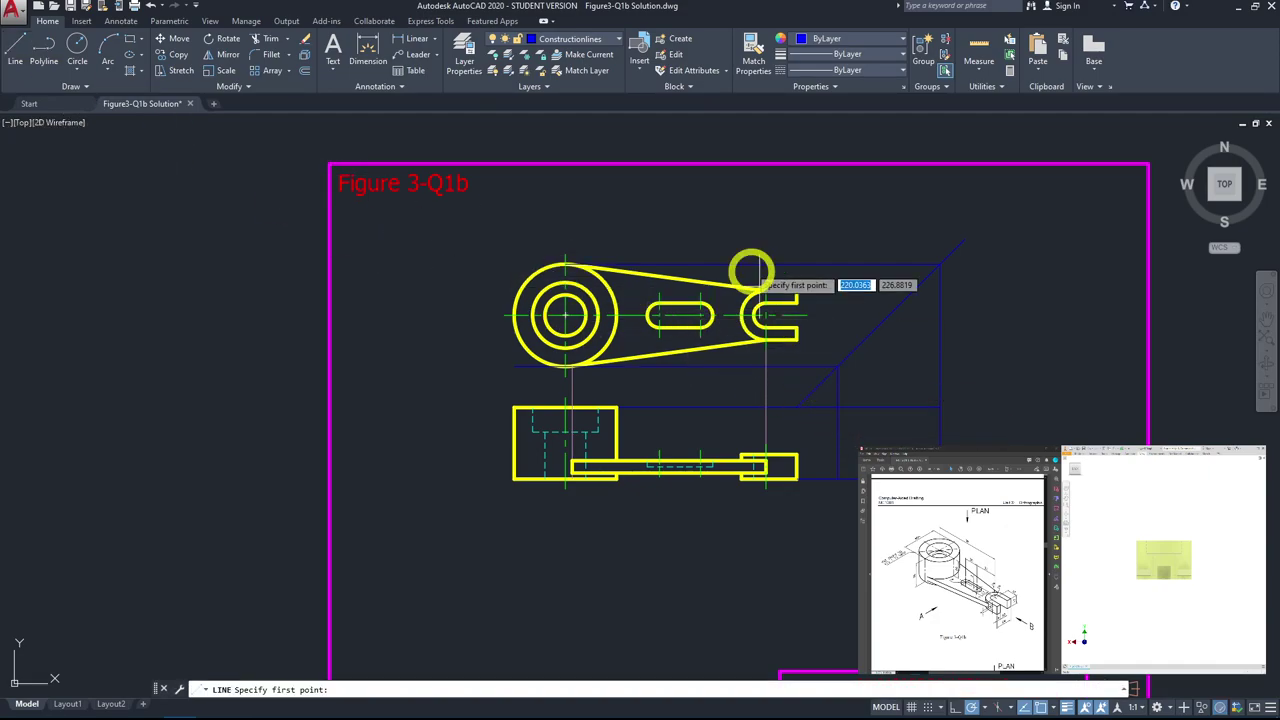
{"action": "left_click", "coordinate": [572, 38]}
{"action": "left_click", "coordinate": [586, 126]}
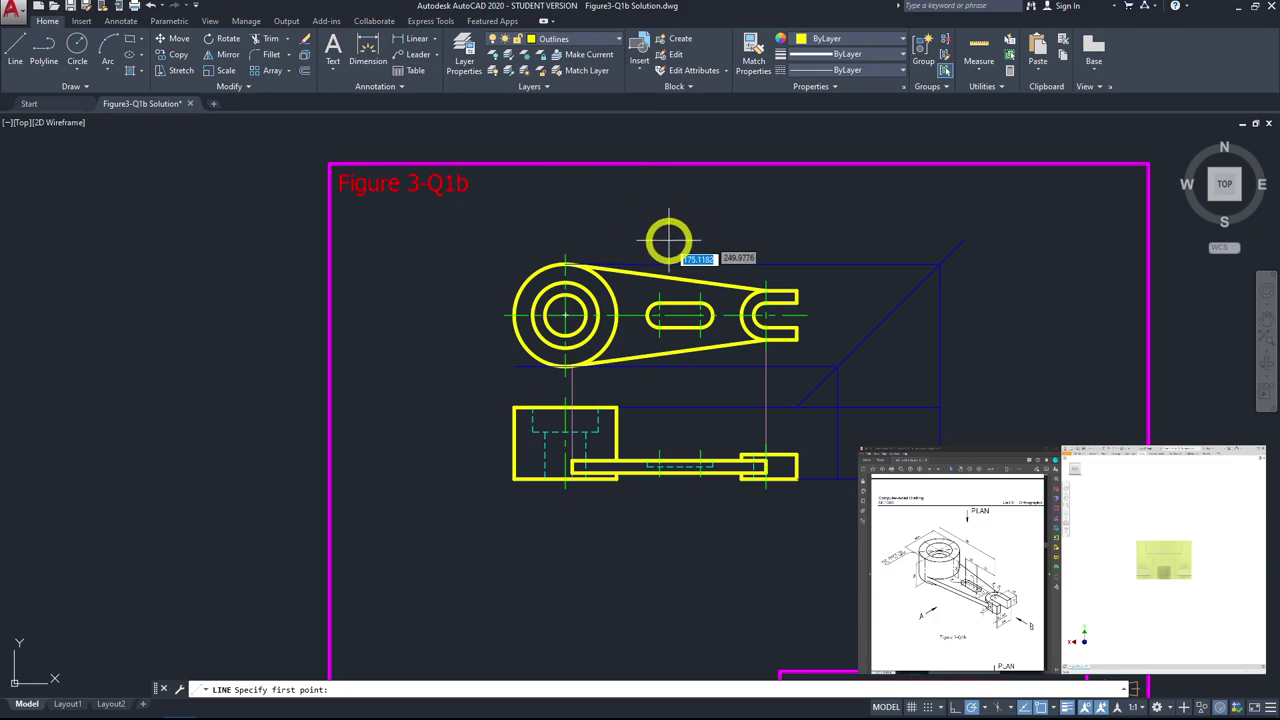
{"action": "left_click", "coordinate": [837, 407]}
{"action": "left_click", "coordinate": [840, 483]}
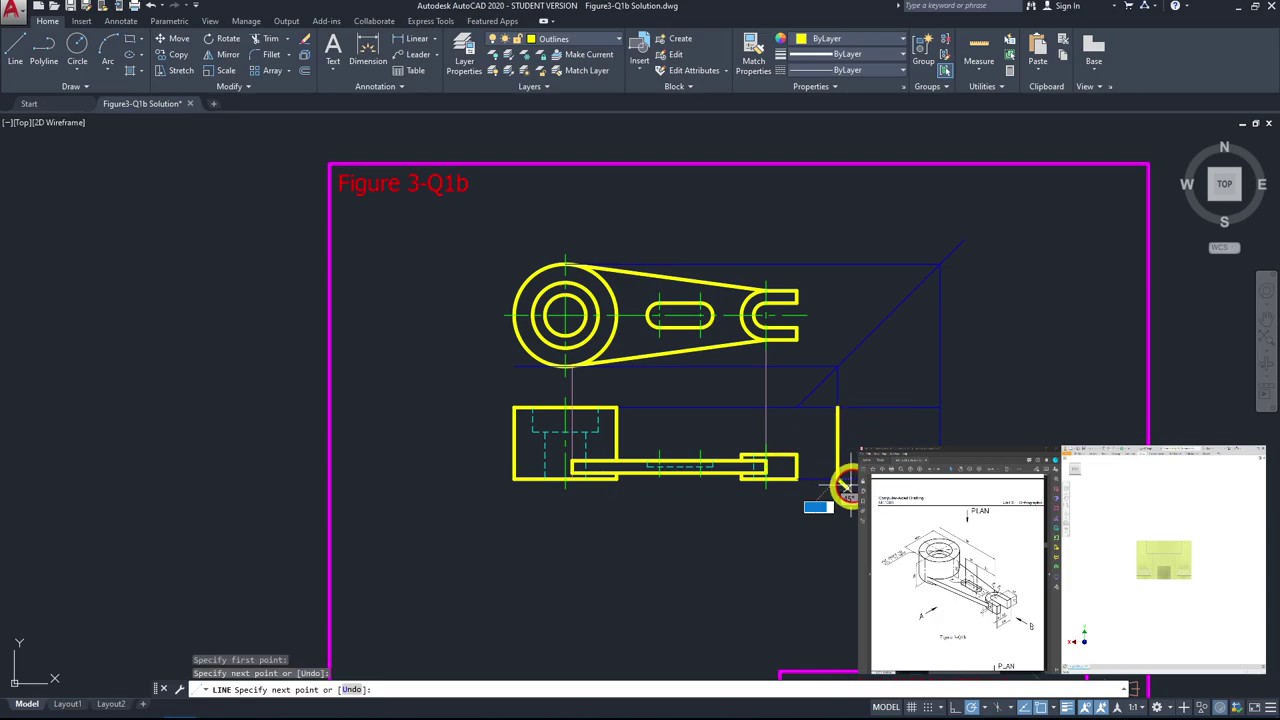
{"action": "left_click", "coordinate": [940, 482]}
{"action": "left_click", "coordinate": [940, 407]}
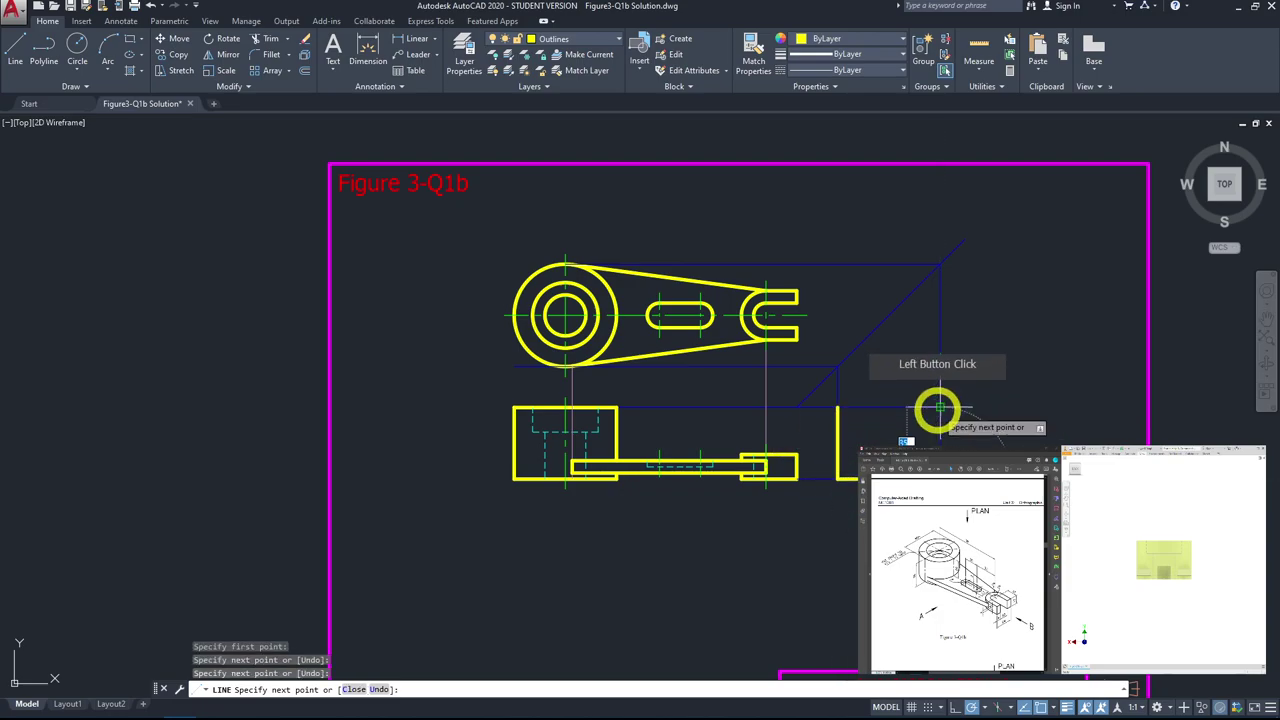
{"action": "left_click", "coordinate": [838, 407]}
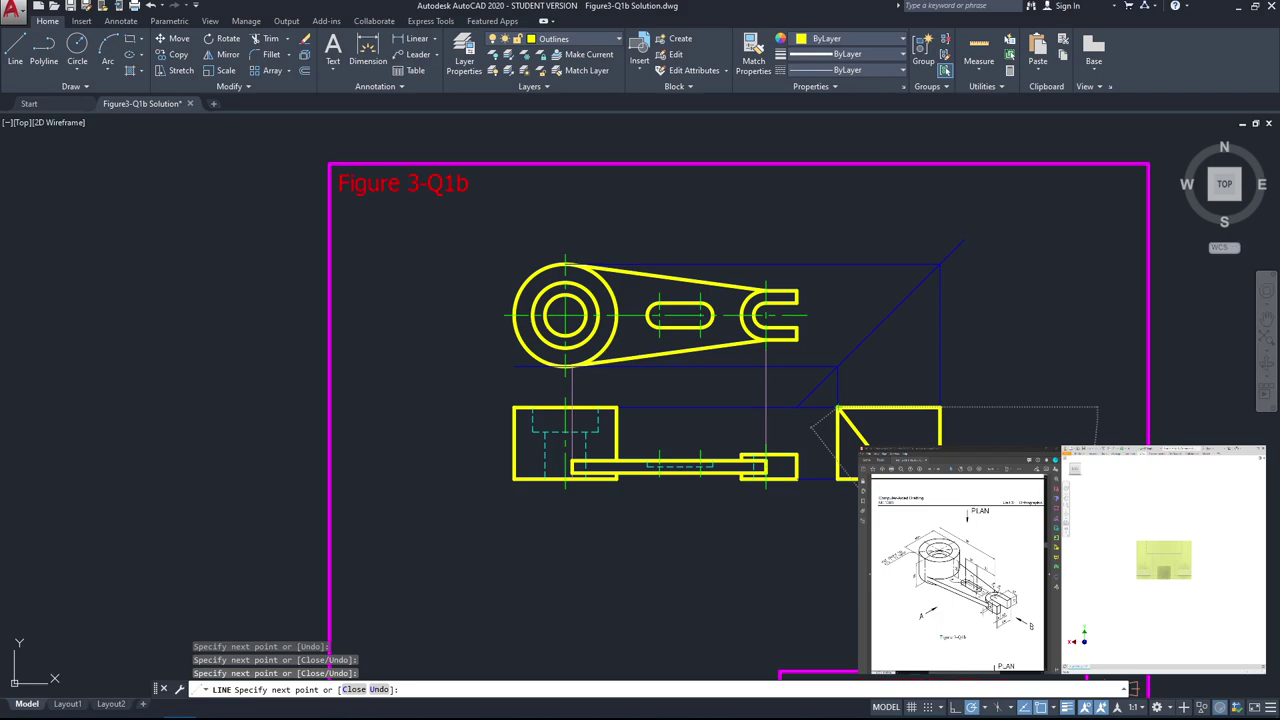
{"action": "key", "text": "Escape"}
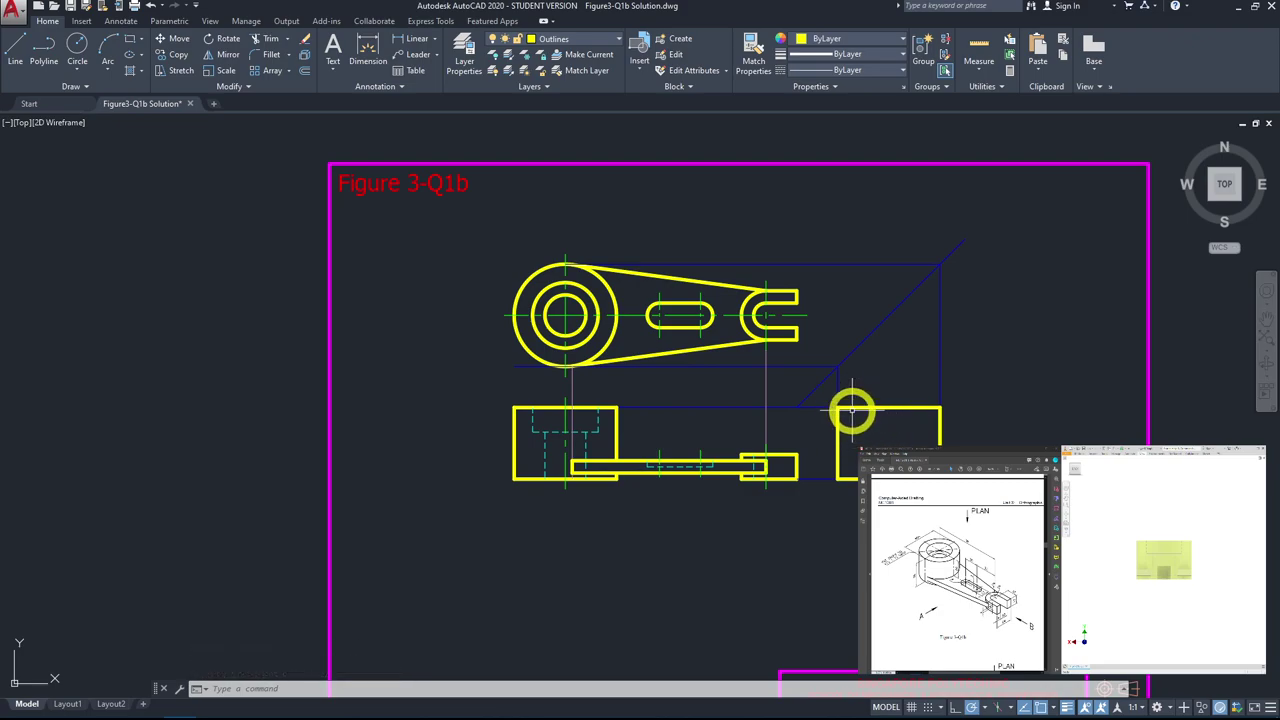
{"action": "scroll", "coordinate": [553, 412], "scroll_direction": "up", "scroll_amount": 1}
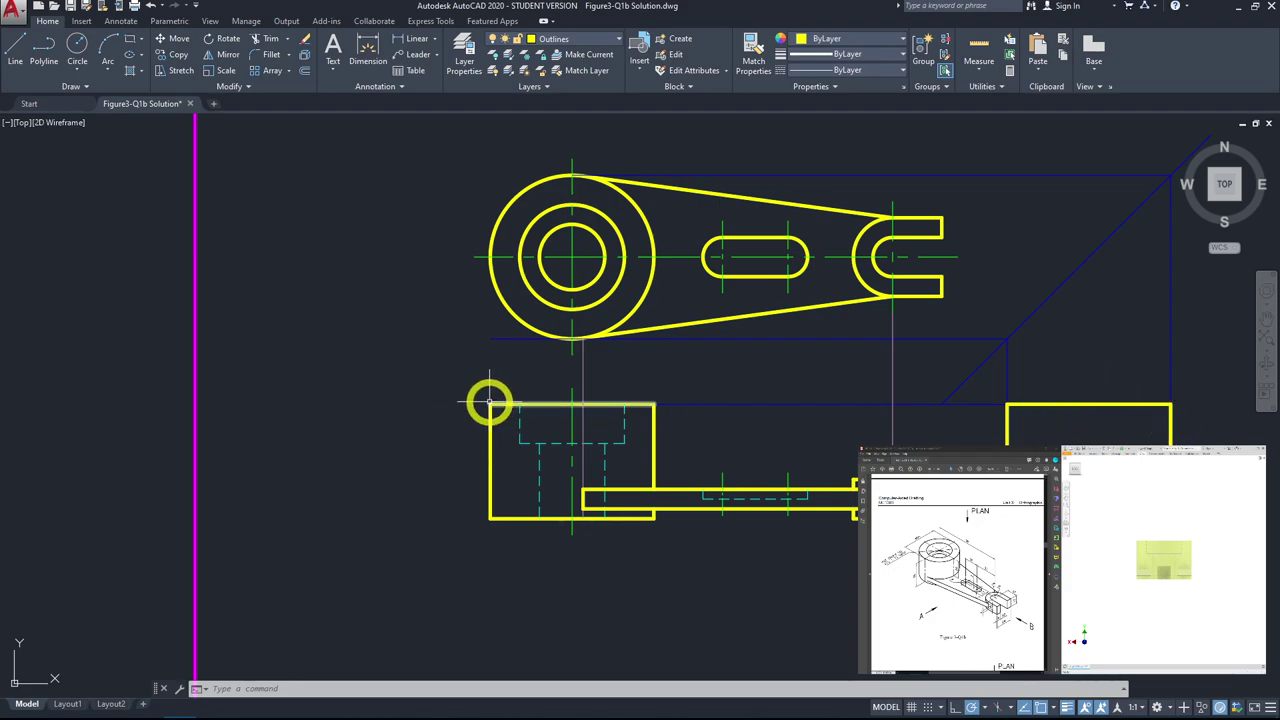
{"action": "left_click", "coordinate": [645, 404]}
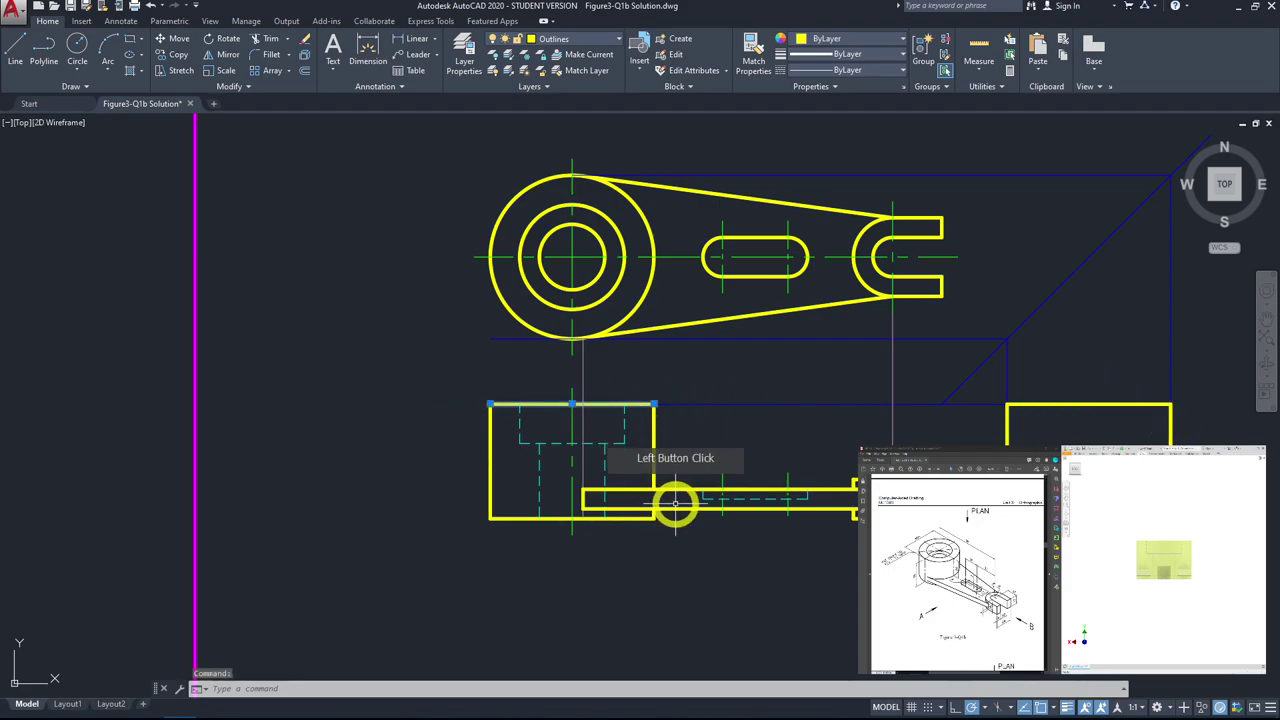
{"action": "left_click", "coordinate": [1043, 404]}
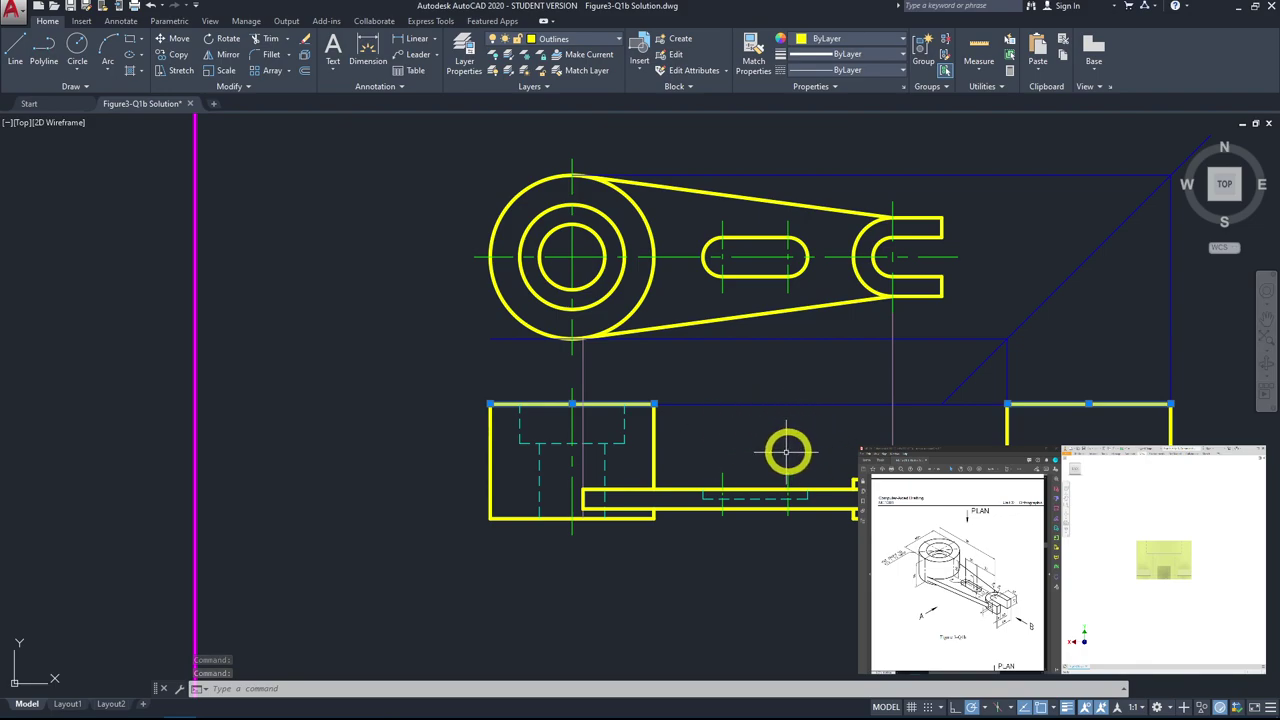
{"action": "key", "text": "Escape"}
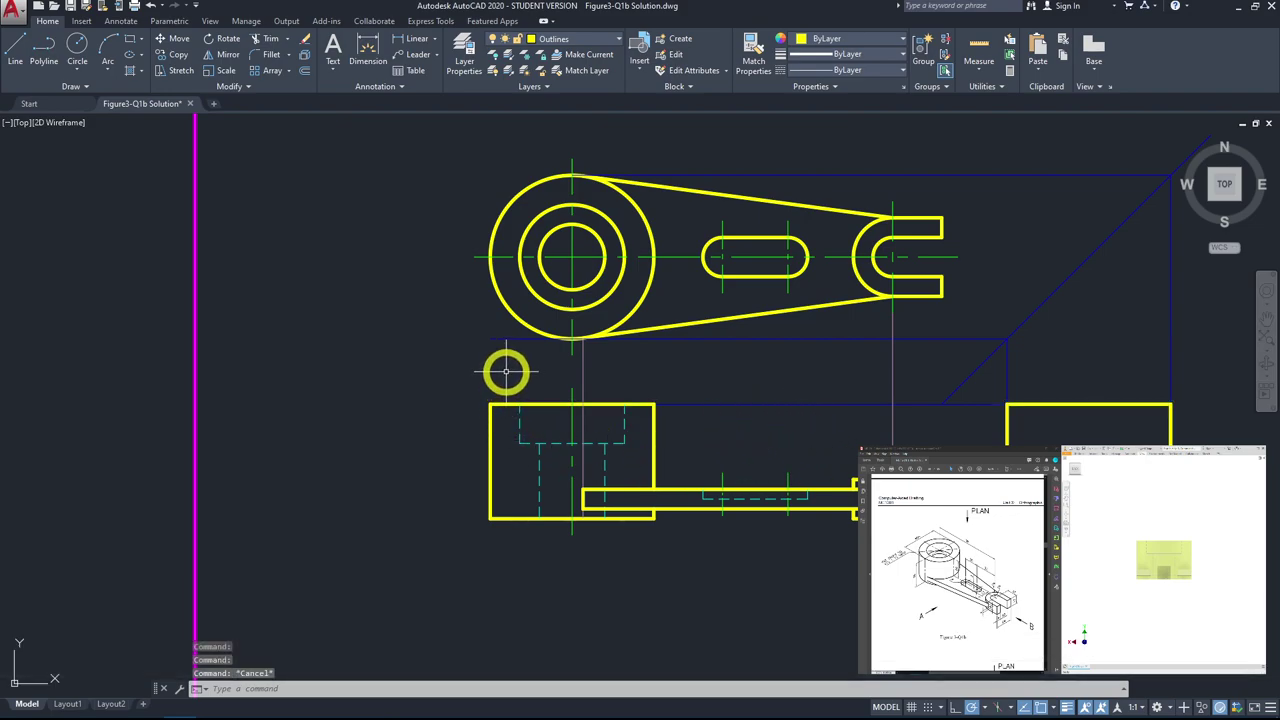
{"action": "left_click", "coordinate": [506, 371]}
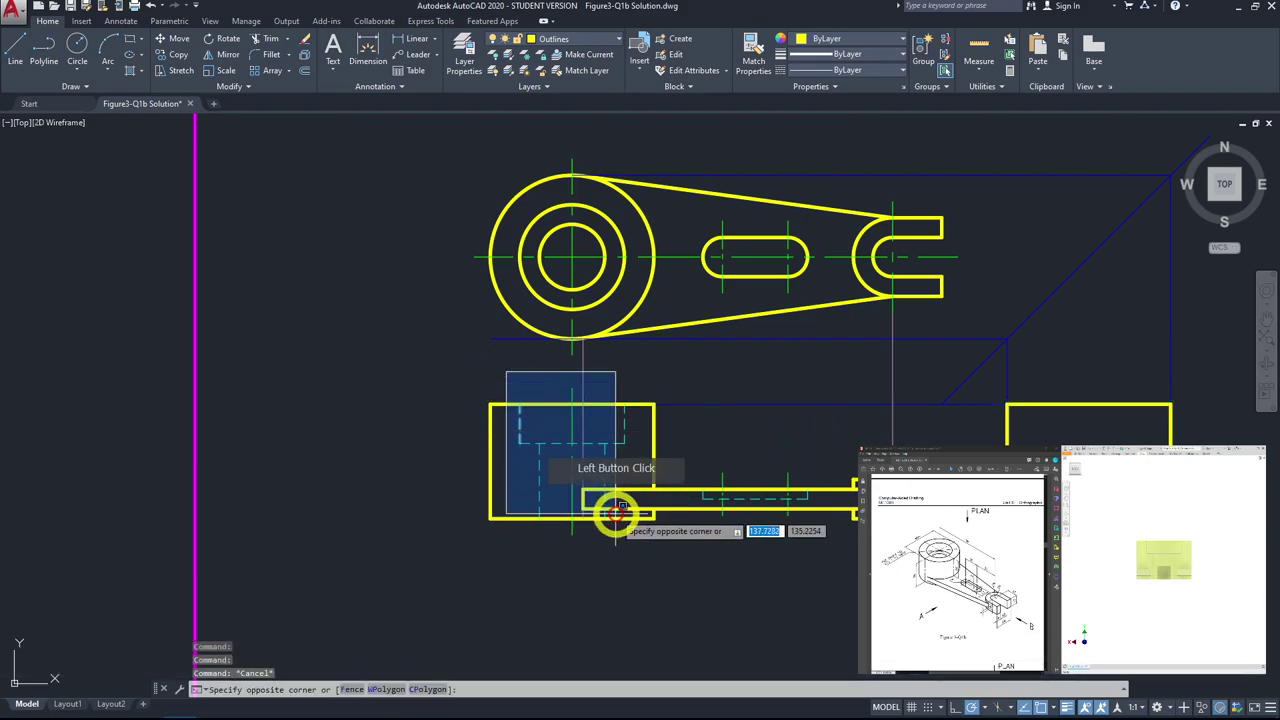
{"action": "left_click", "coordinate": [643, 594]}
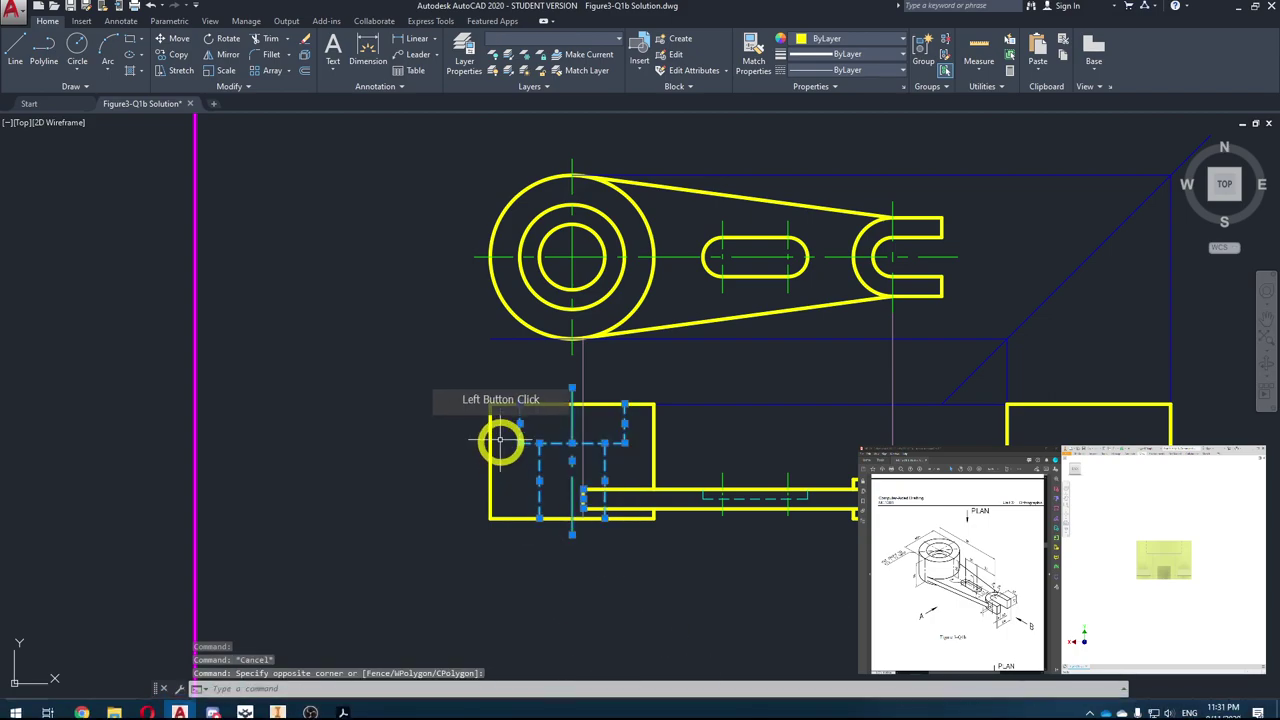
{"action": "key", "text": "Escape"}
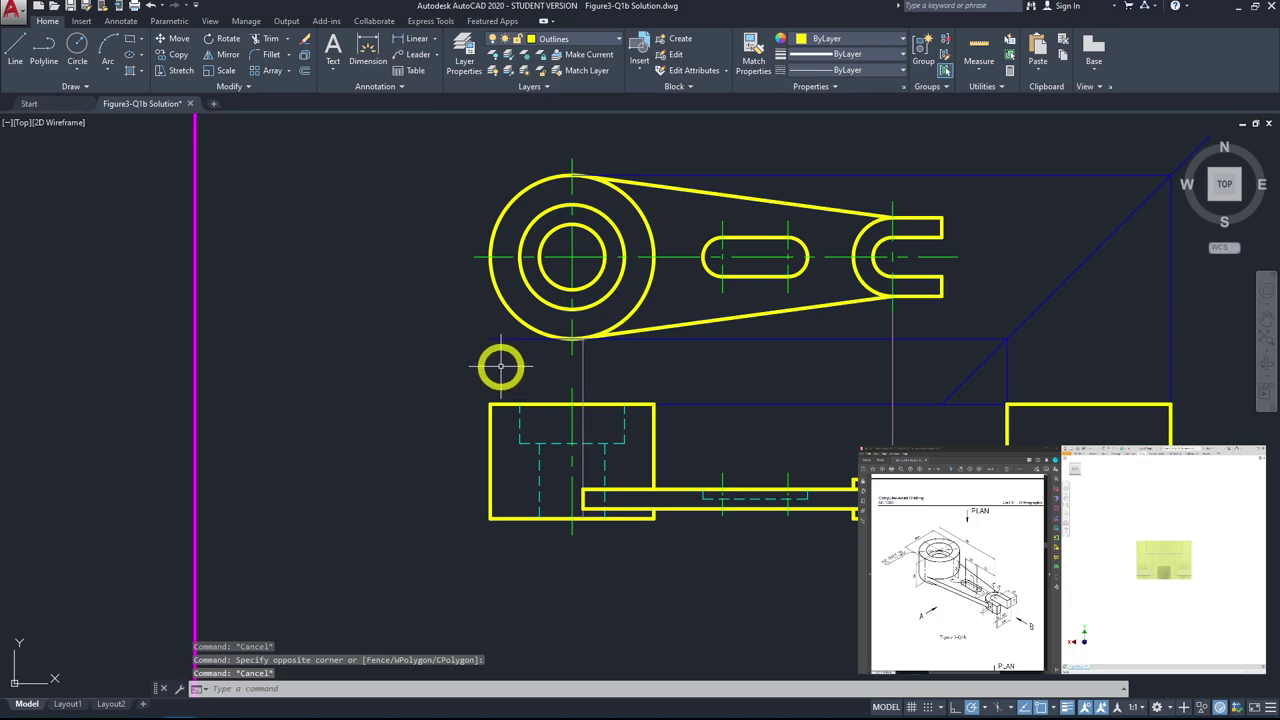
Step: Copy the boss's hidden hole lines and centre line from the front view's top-edge midpoint to the end view's top-edge midpoint, excluding the web's end edge
{"action": "left_click", "coordinate": [501, 366]}
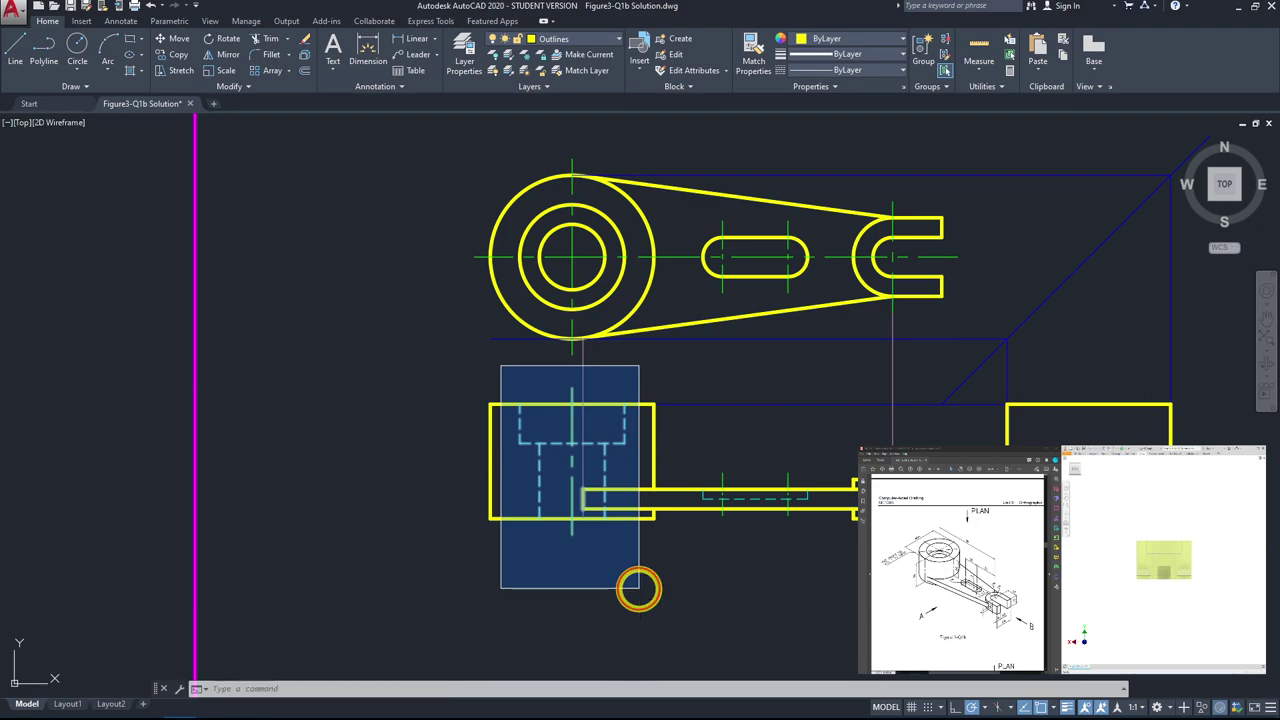
{"action": "left_click", "coordinate": [640, 588]}
{"action": "scroll", "coordinate": [531, 478], "scroll_direction": "up", "scroll_amount": 4}
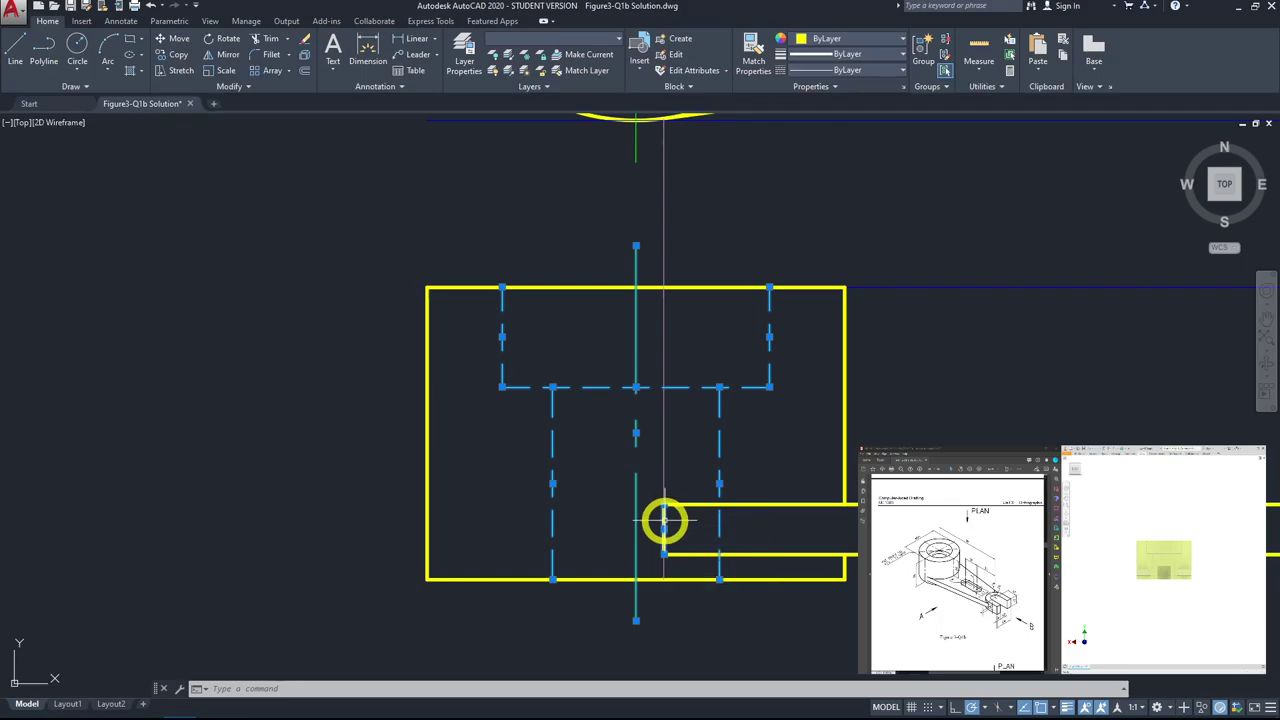
{"action": "key", "text": "shift"}
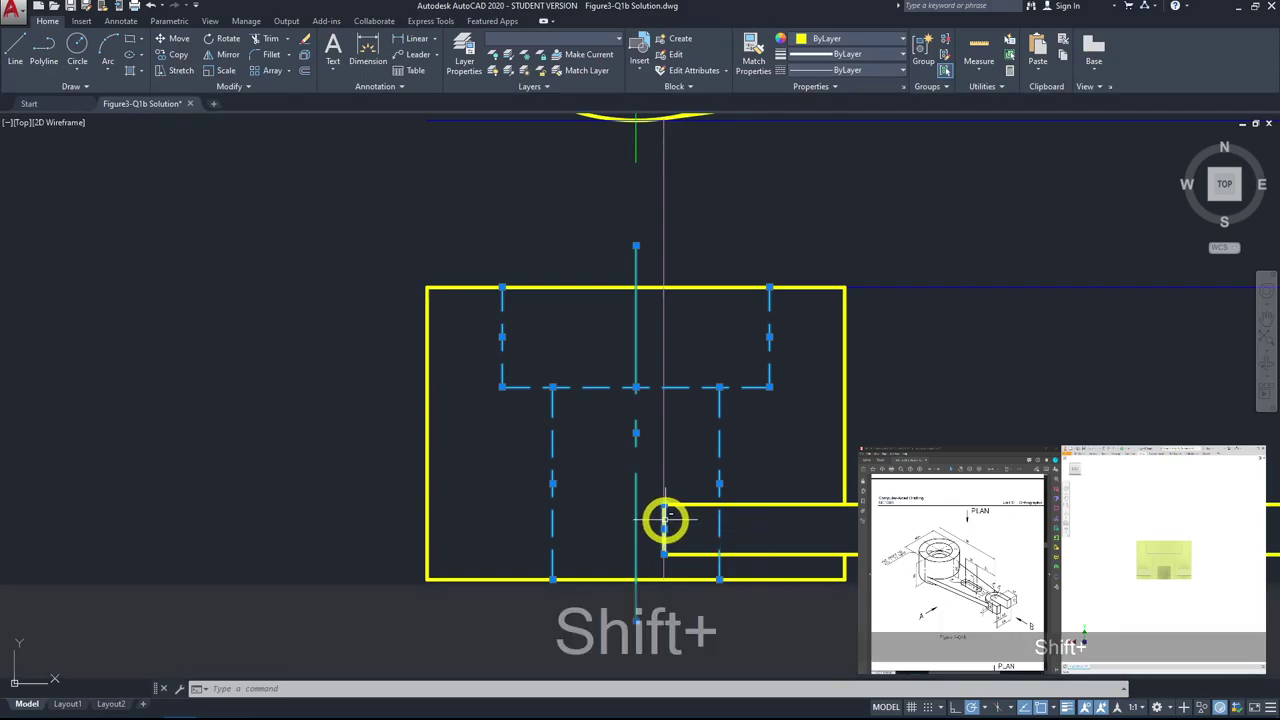
{"action": "left_click", "coordinate": [665, 519]}
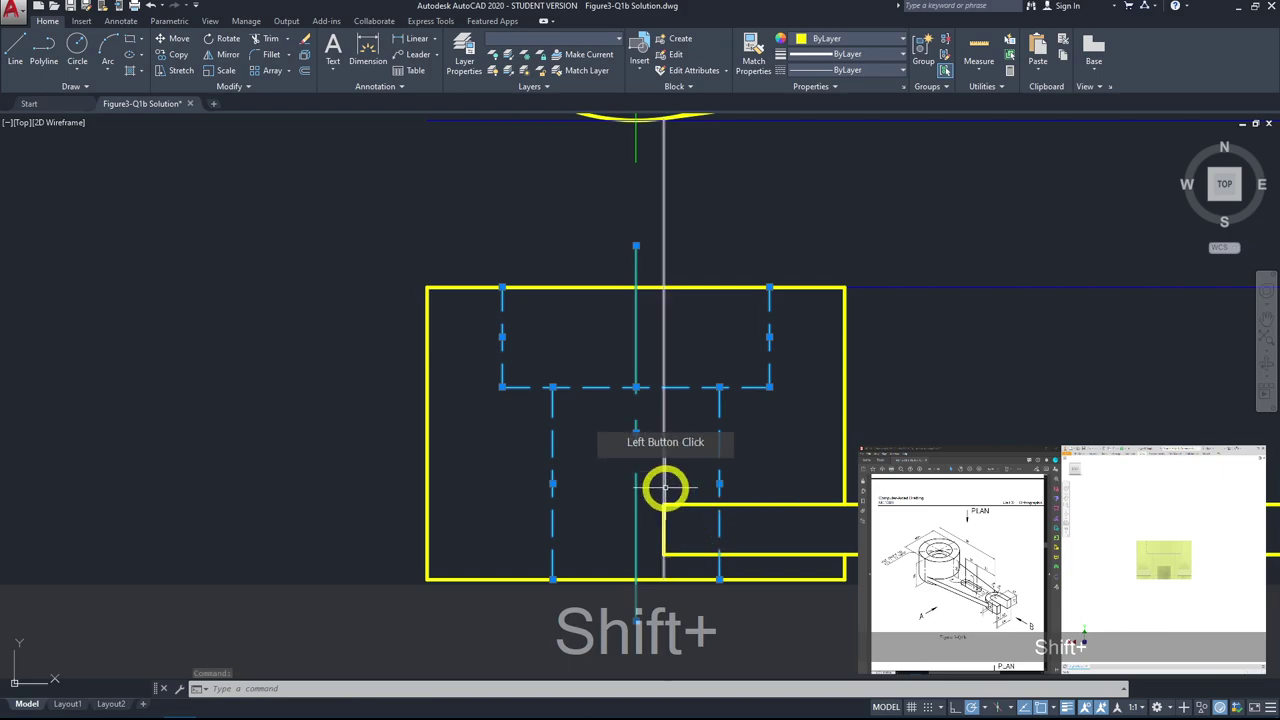
{"action": "scroll", "coordinate": [803, 535], "scroll_direction": "down", "scroll_amount": 5}
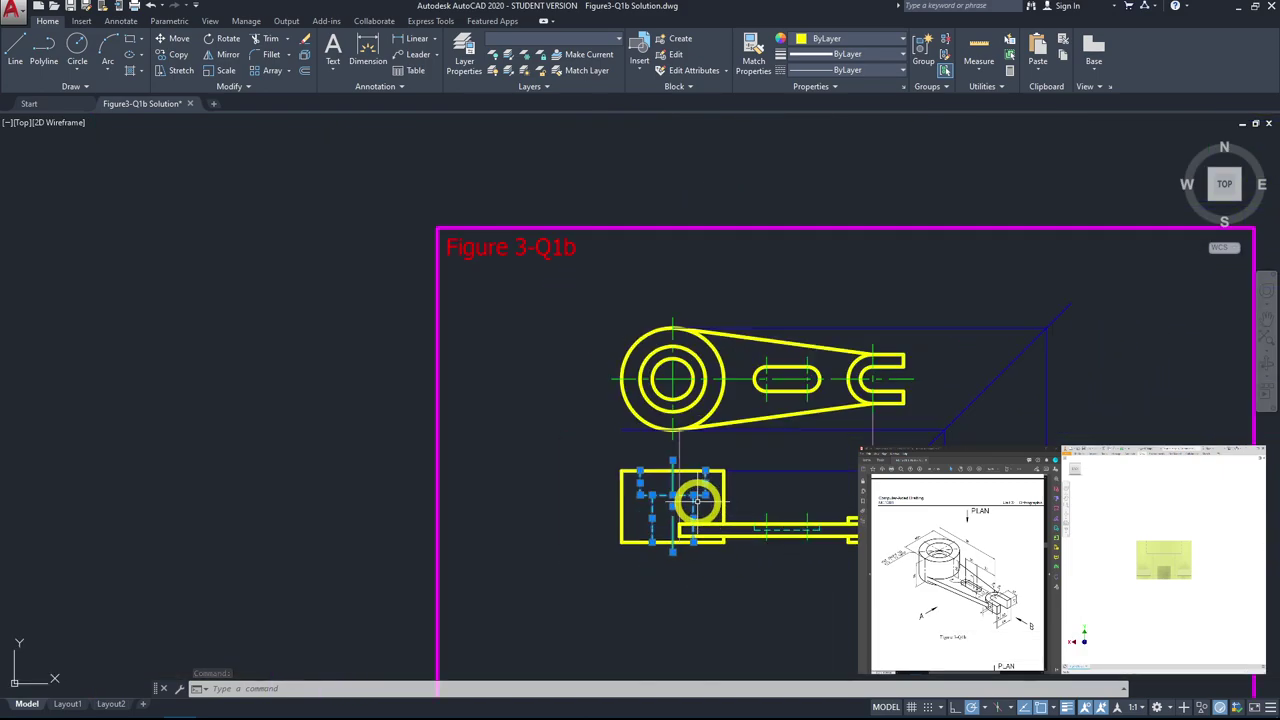
{"action": "left_click", "coordinate": [177, 55]}
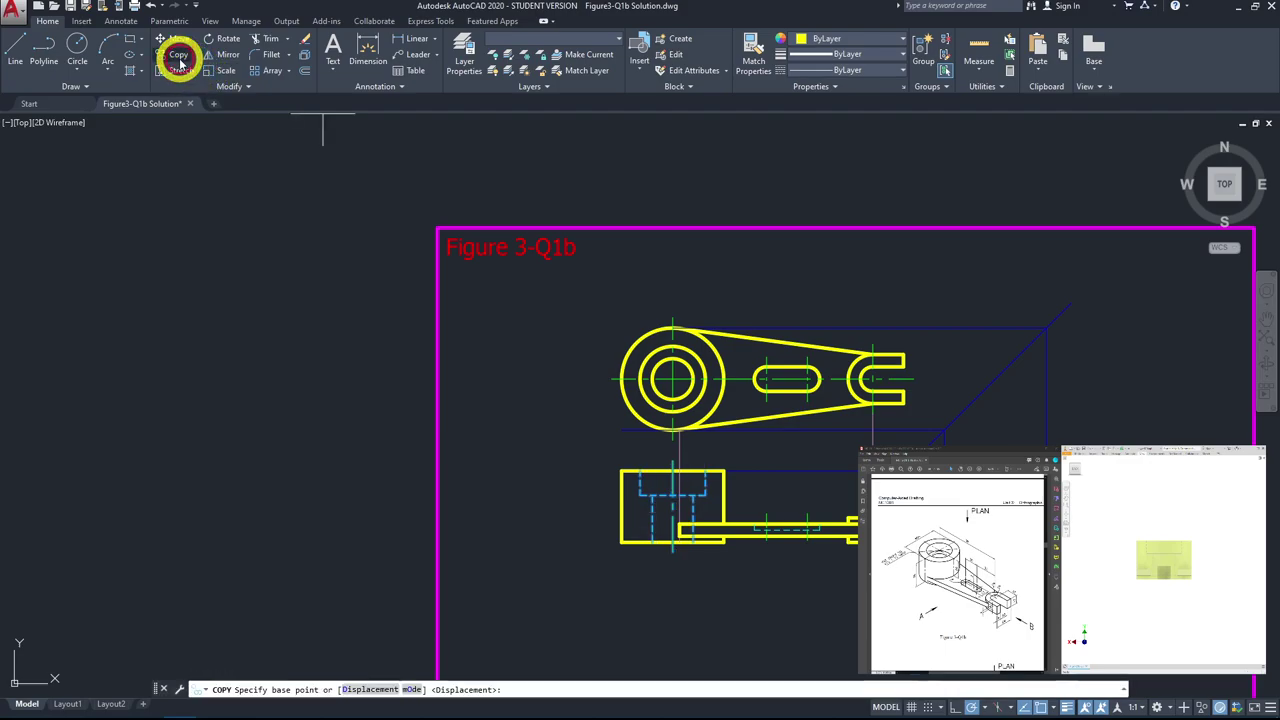
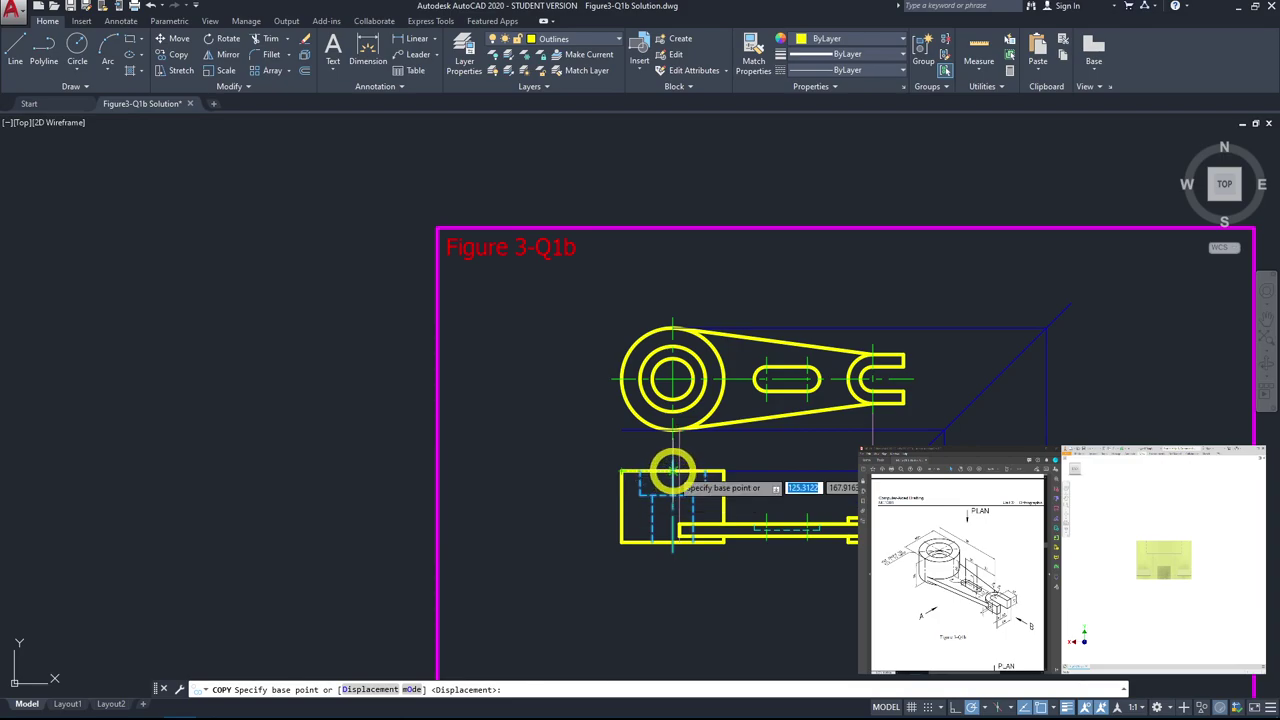
{"action": "left_click", "coordinate": [673, 469]}
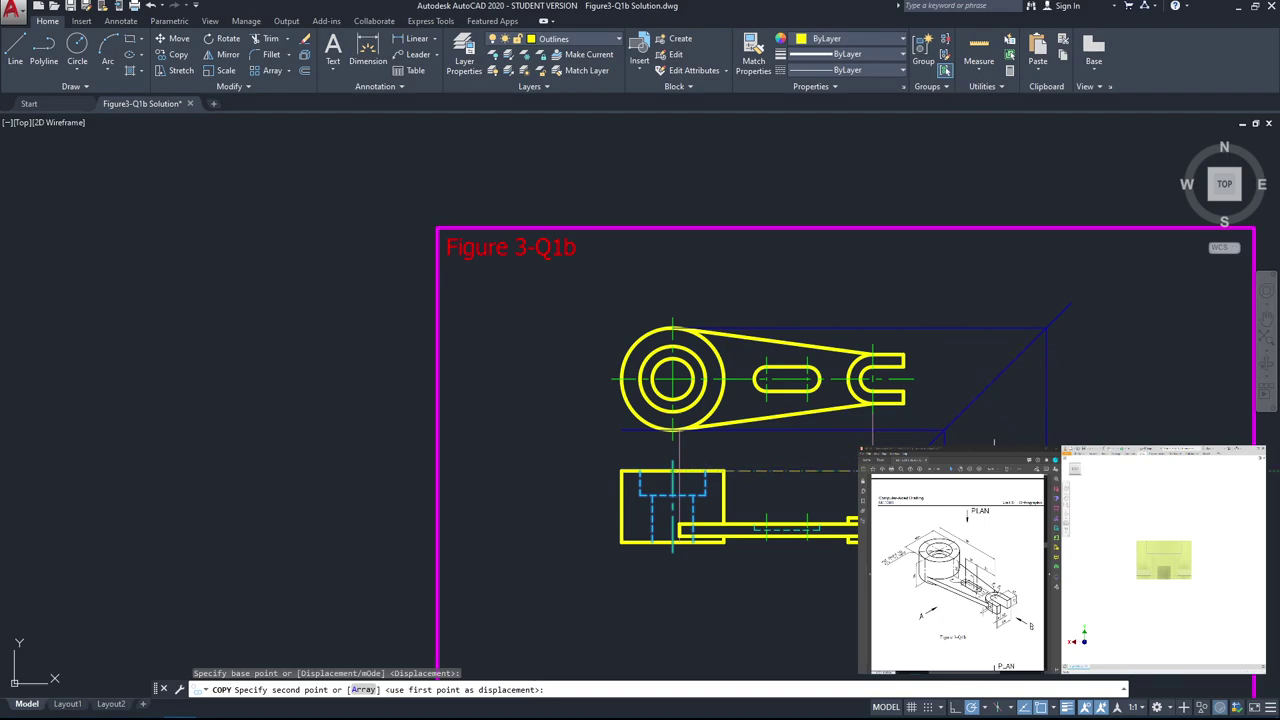
{"action": "key", "text": "shift"}
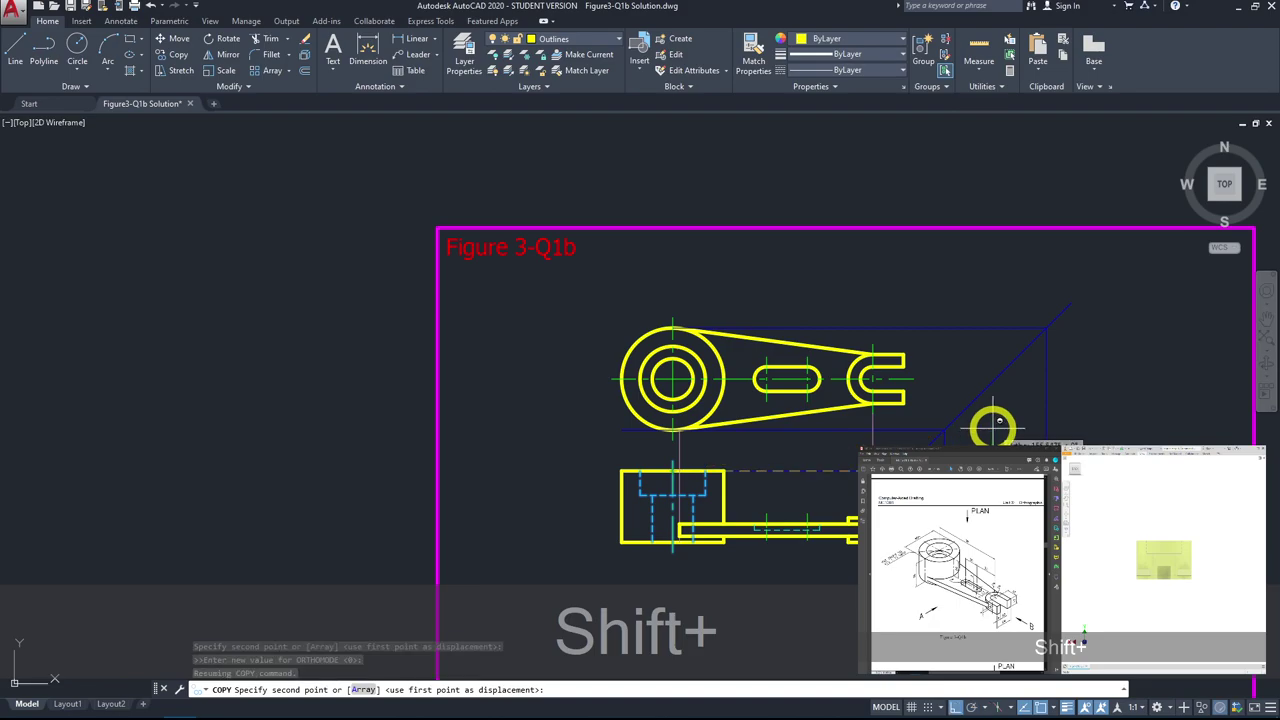
{"action": "right_click", "coordinate": [996, 424], "text": "shift"}
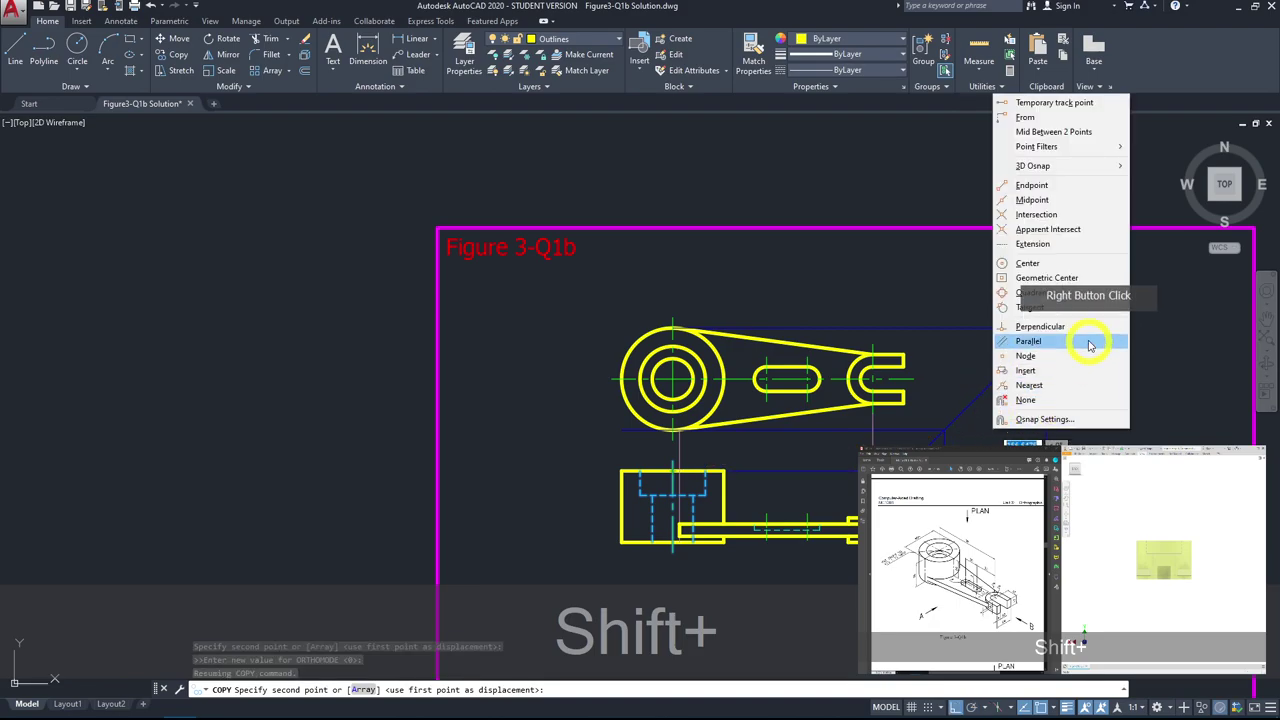
{"action": "left_click", "coordinate": [1063, 199]}
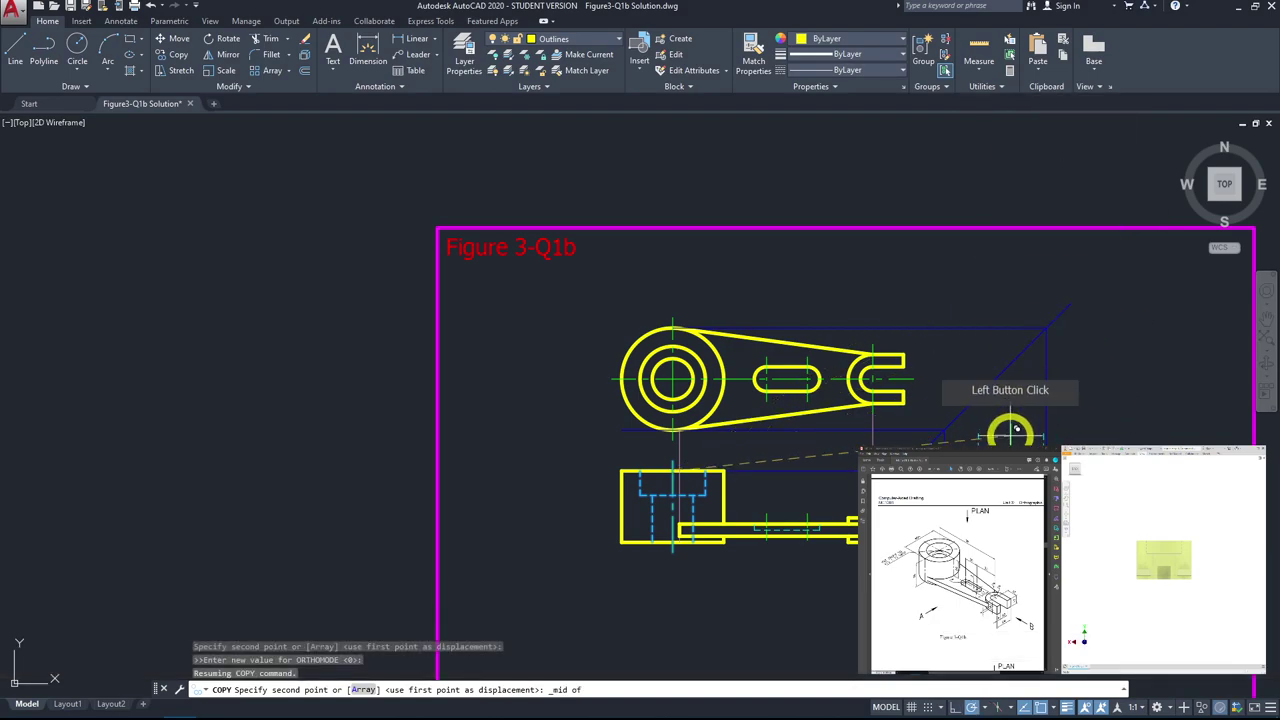
{"action": "left_click", "coordinate": [1052, 333]}
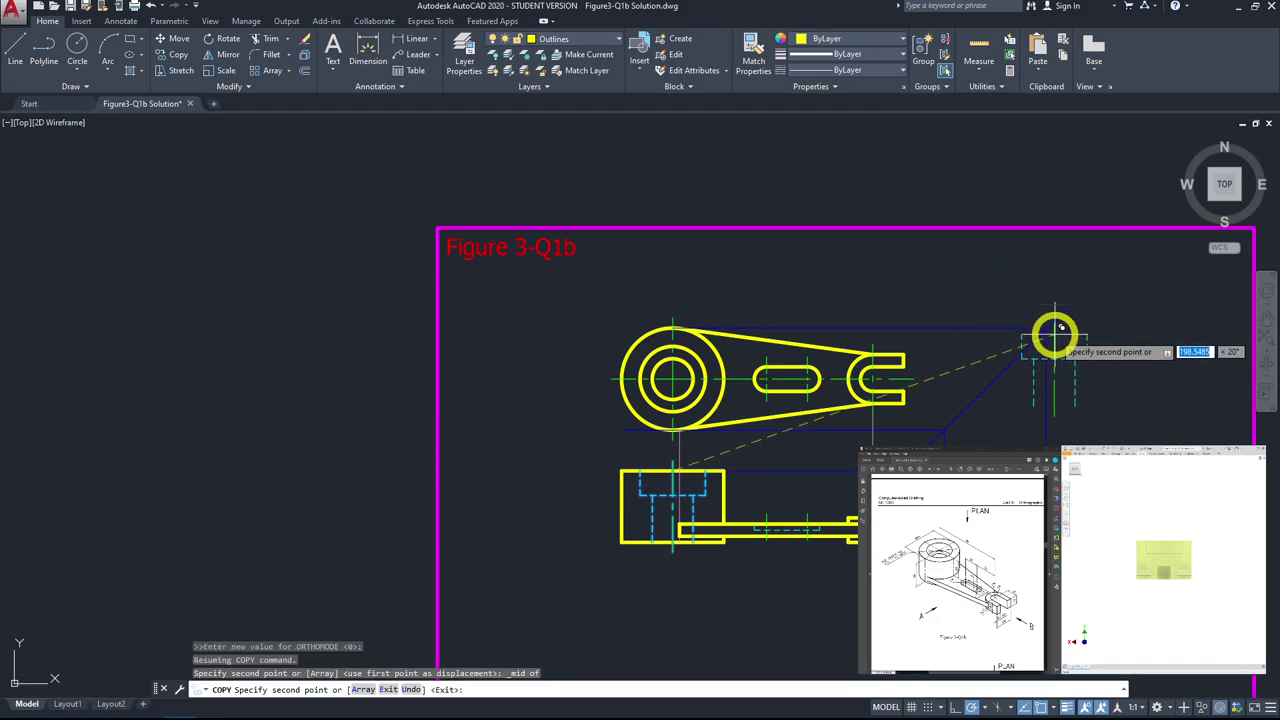
{"action": "key", "text": "Escape"}
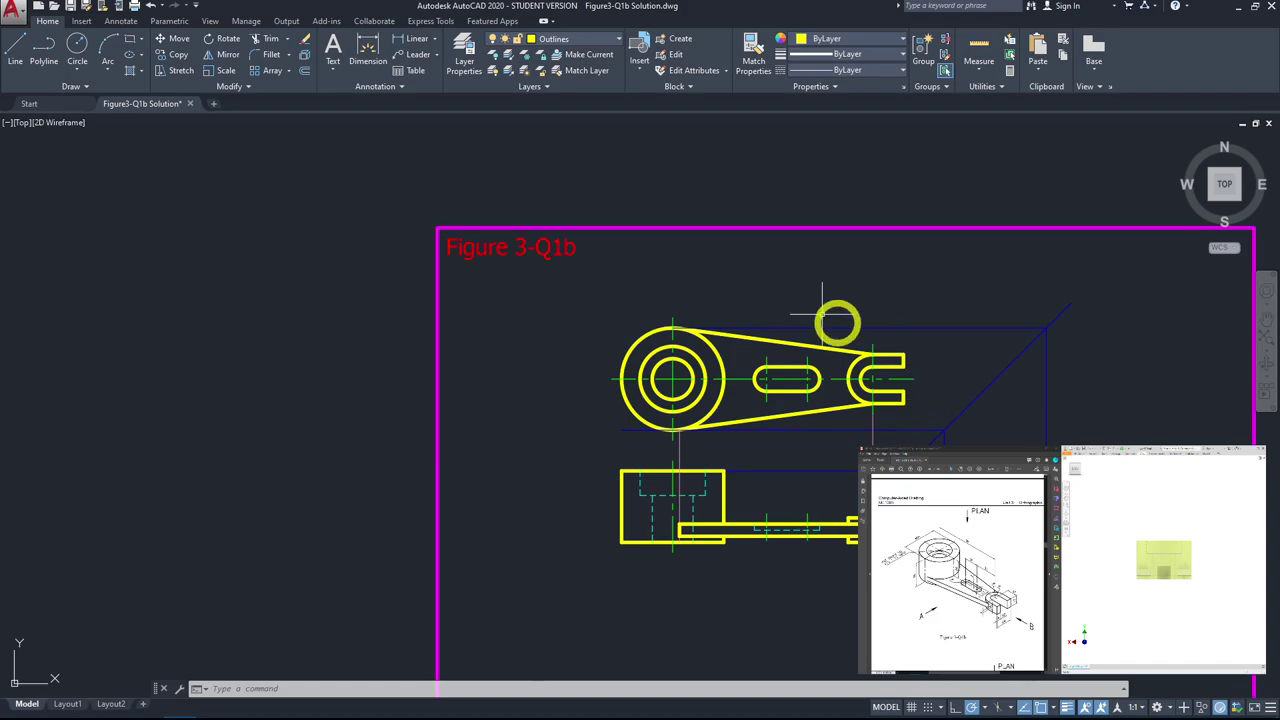
Step: Draw the fork's three-sided outline in the end view, starting 12 from the base midpoint, rising to the front view's fork height, 24 wide
{"action": "left_click", "coordinate": [19, 62]}
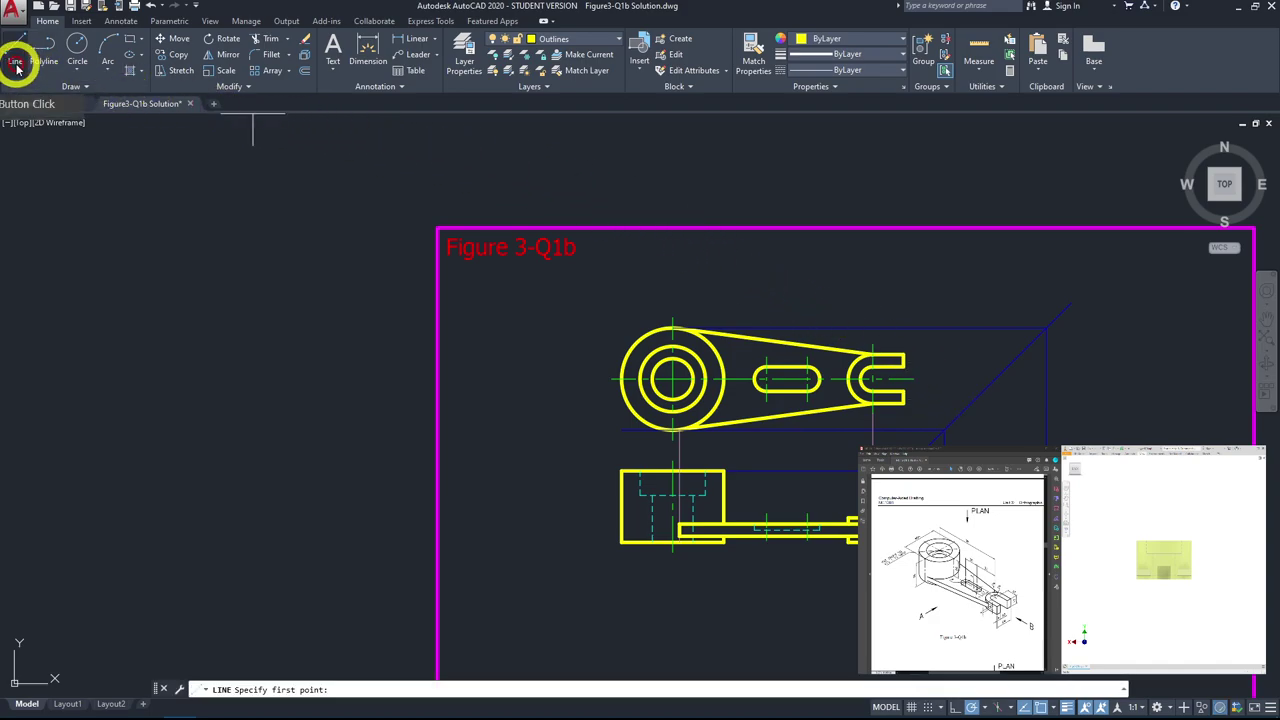
{"action": "scroll", "coordinate": [995, 541], "scroll_direction": "up", "scroll_amount": 4}
{"action": "scroll", "coordinate": [1010, 490], "scroll_direction": "down", "scroll_amount": 3}
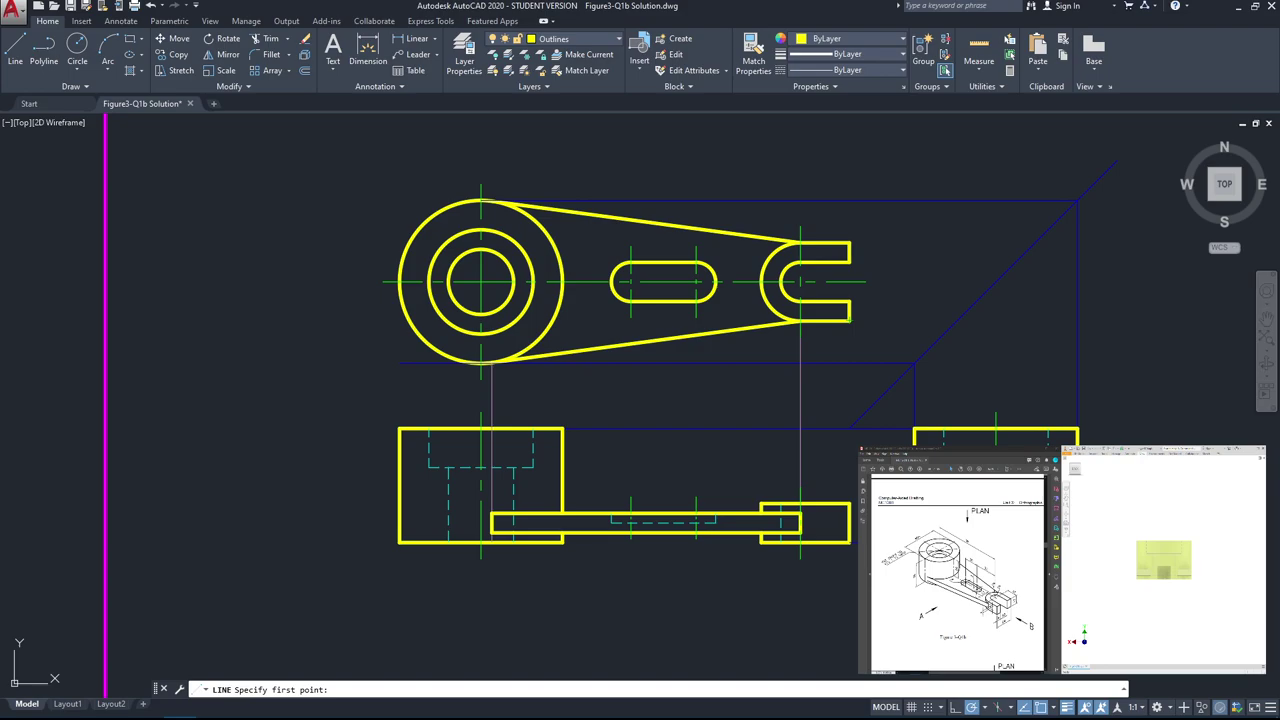
{"action": "scroll", "coordinate": [994, 544], "scroll_direction": "up", "scroll_amount": 4}
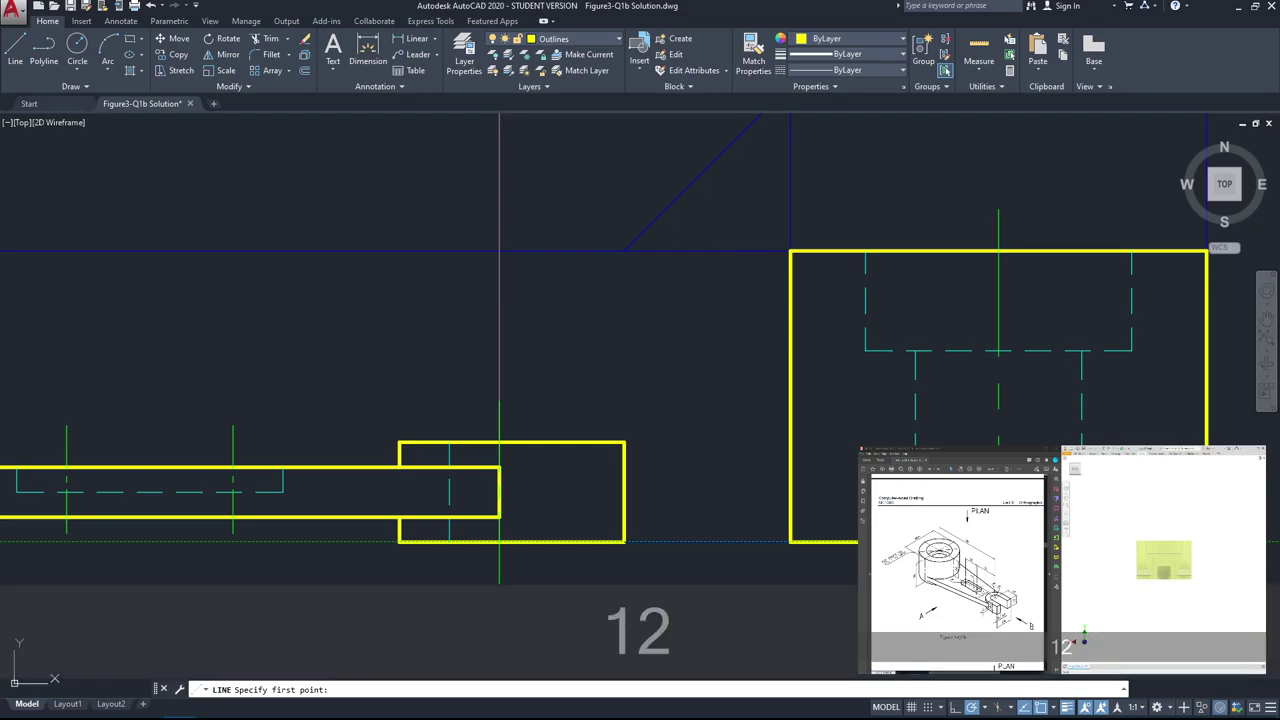
{"action": "key", "text": "space"}
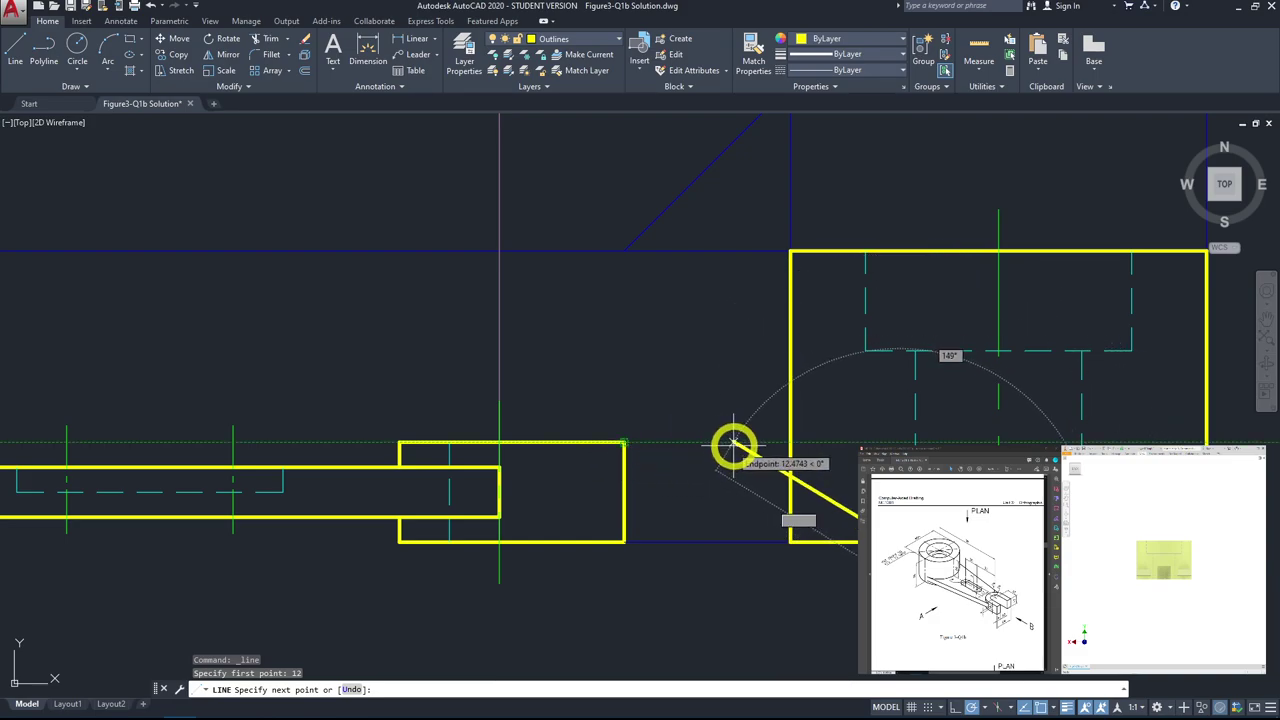
{"action": "left_click", "coordinate": [899, 438]}
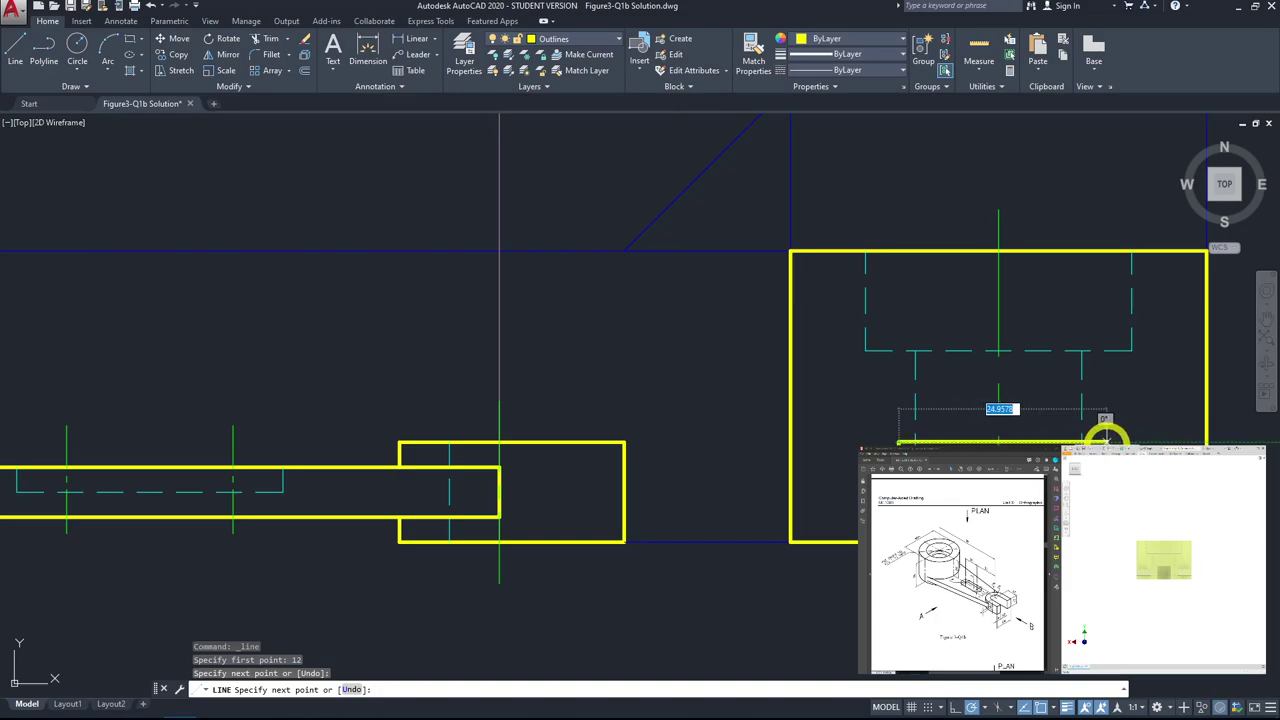
{"action": "type", "text": "24"}
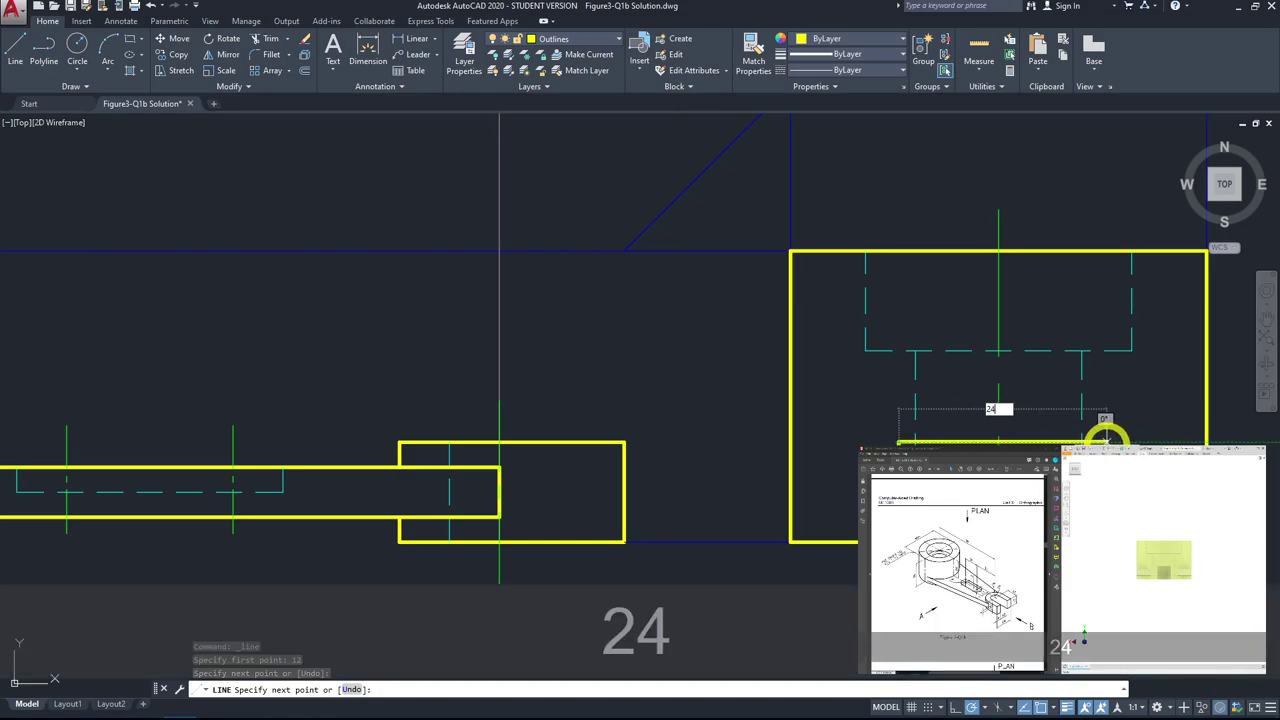
{"action": "key", "text": "space"}
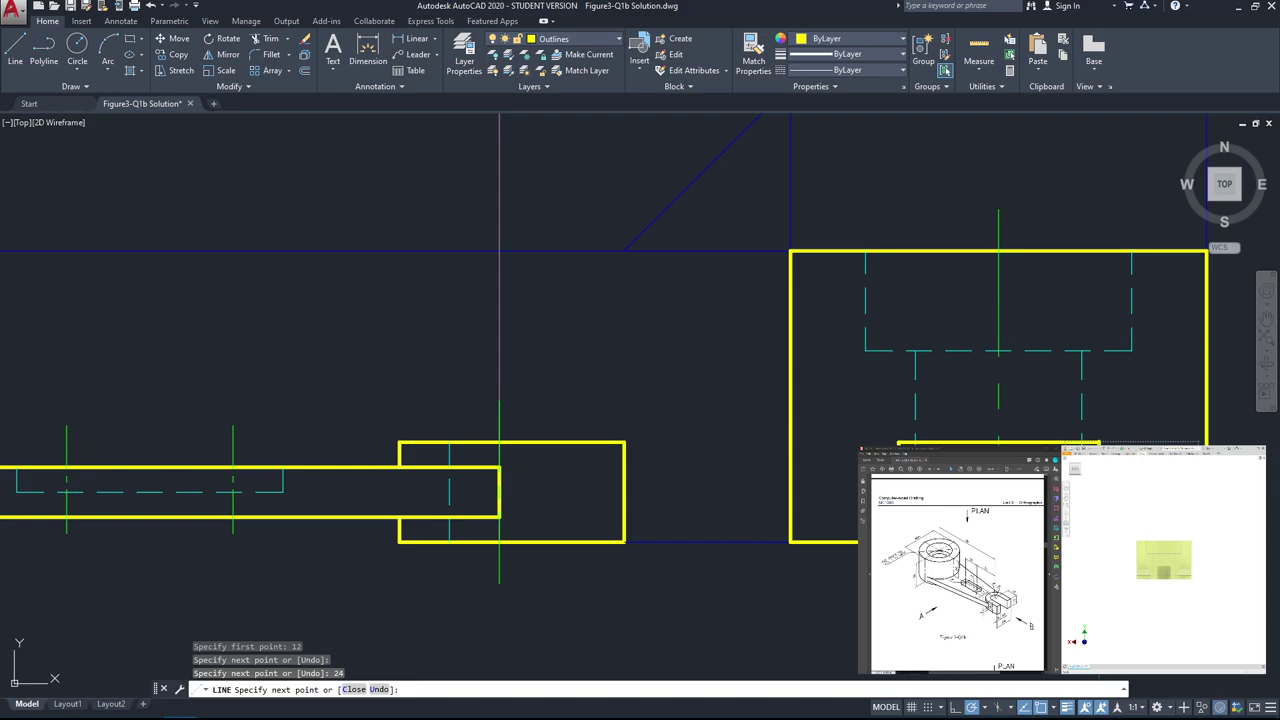
{"action": "left_click", "coordinate": [882, 562]}
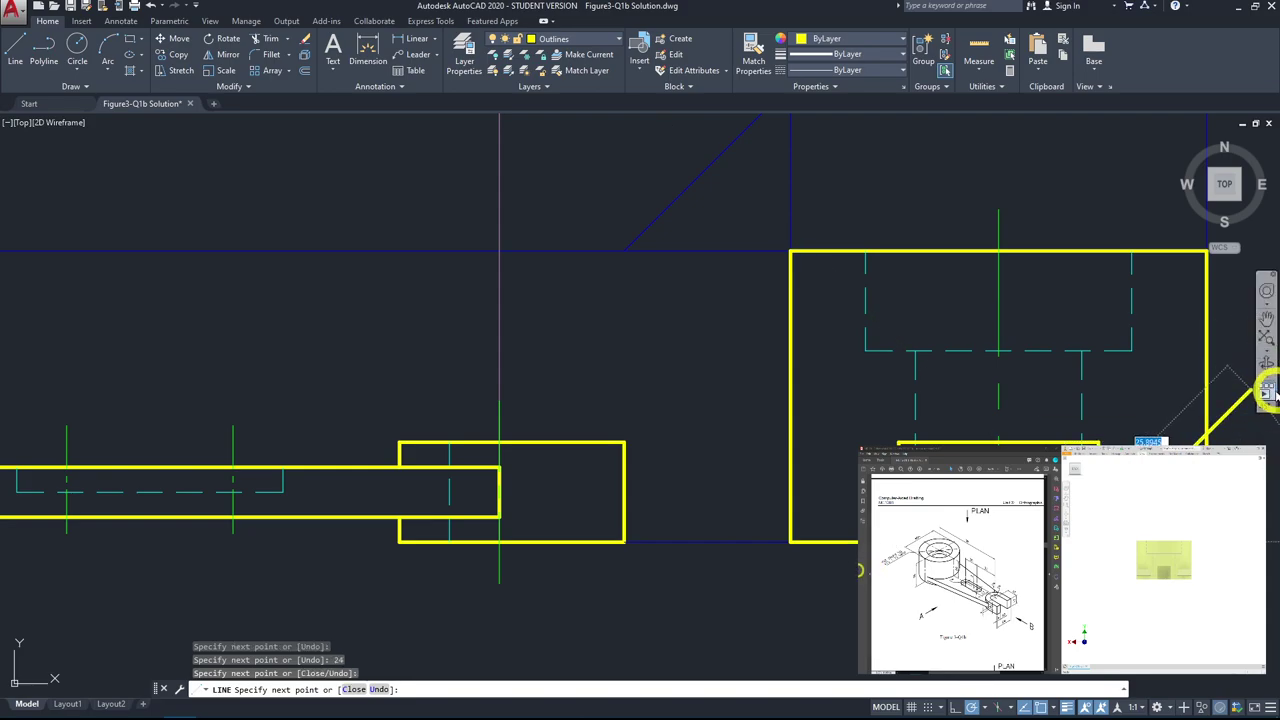
{"action": "key", "text": "Escape"}
{"action": "key", "text": "space"}
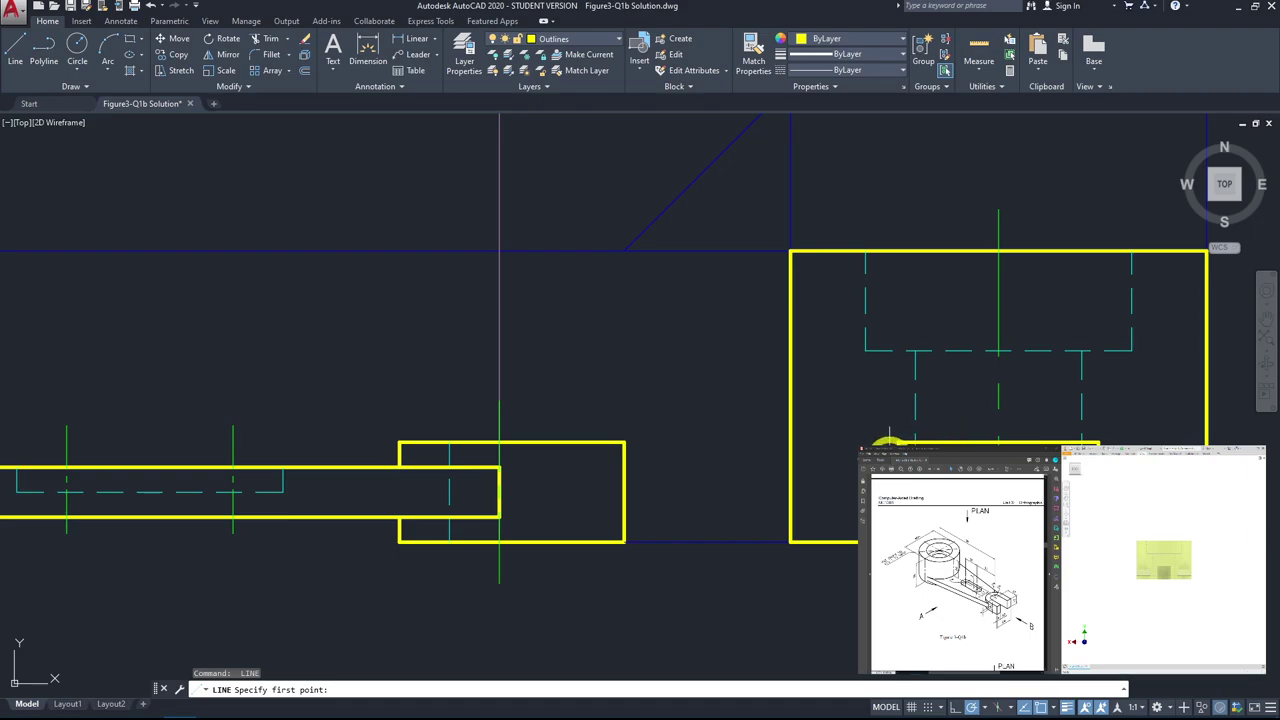
Step: Offset both vertical edges of the fork outline in the end view inward by 6 to form the slot sides
{"action": "left_click", "coordinate": [303, 72]}
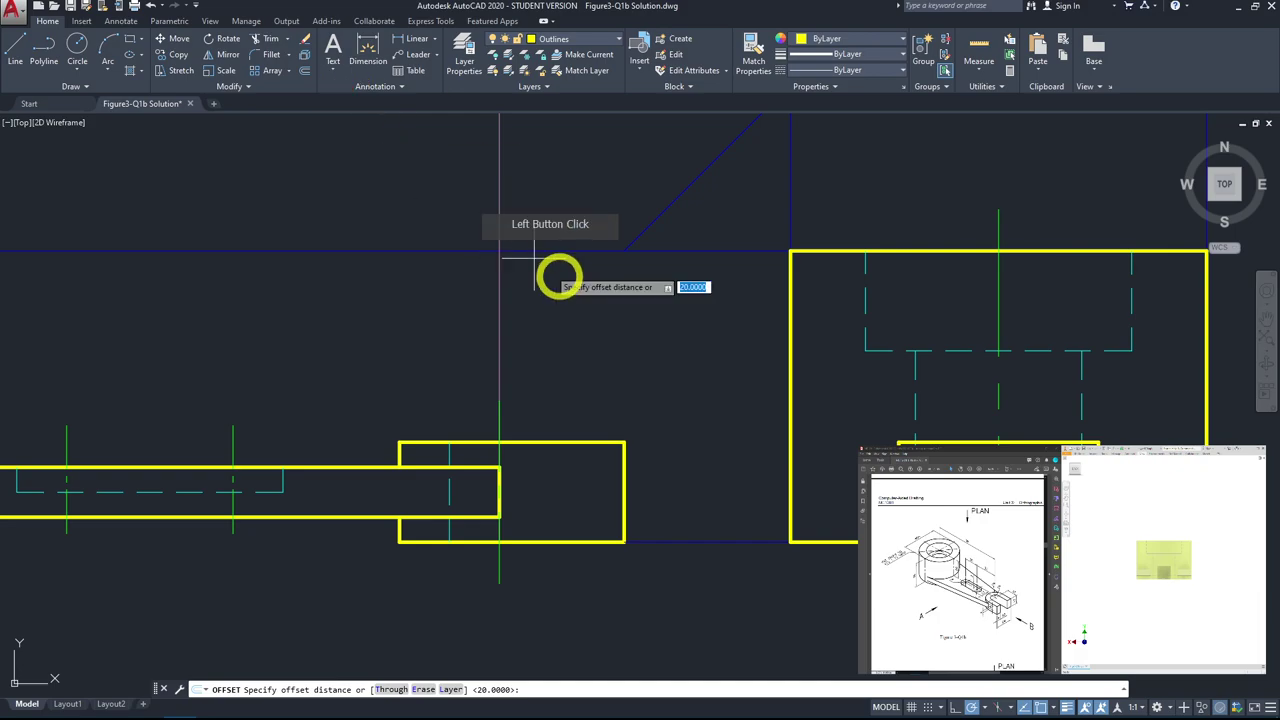
{"action": "type", "text": "6"}
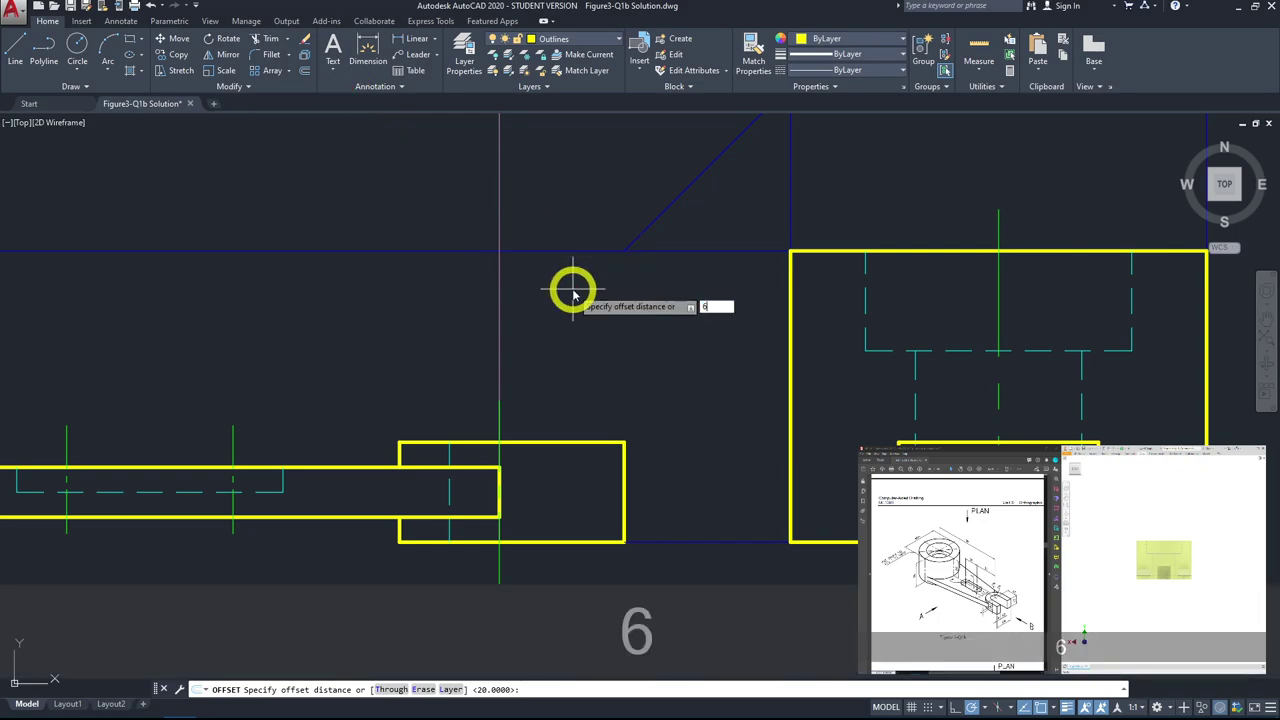
{"action": "key", "text": "Return"}
{"action": "left_click", "coordinate": [866, 446]}
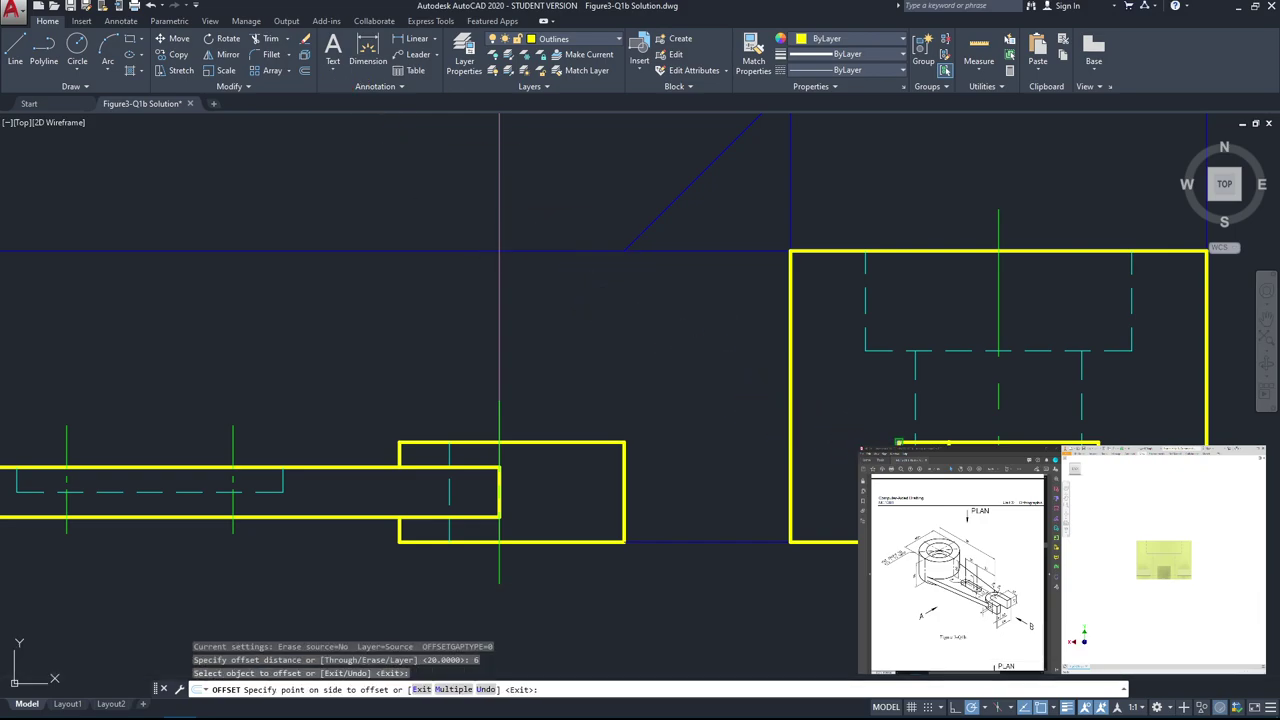
{"action": "left_click", "coordinate": [870, 446]}
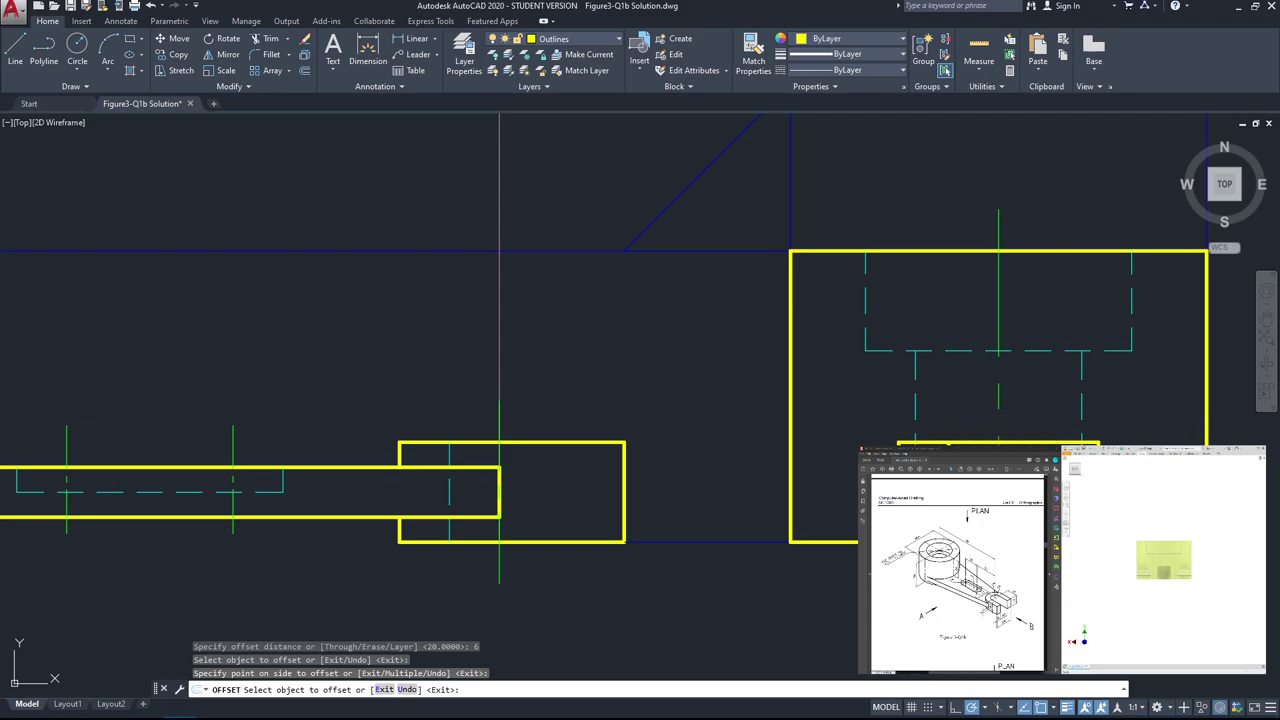
{"action": "left_click", "coordinate": [866, 446]}
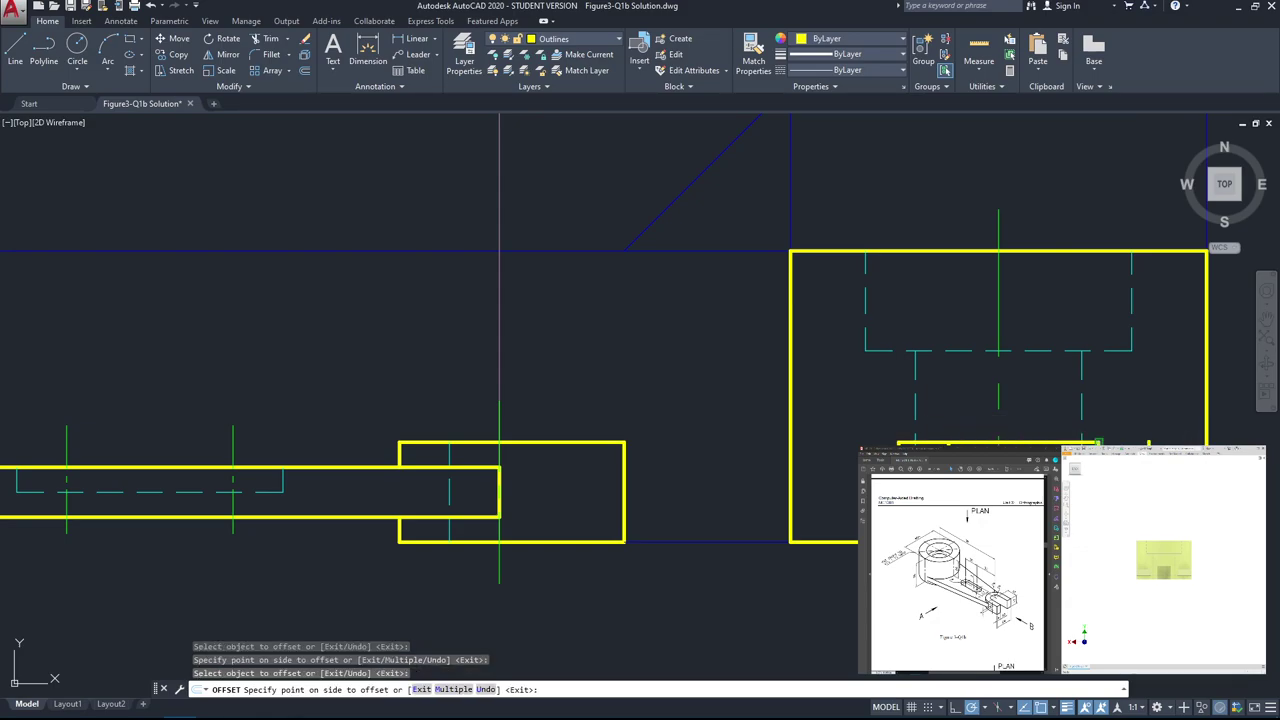
{"action": "left_click", "coordinate": [870, 446]}
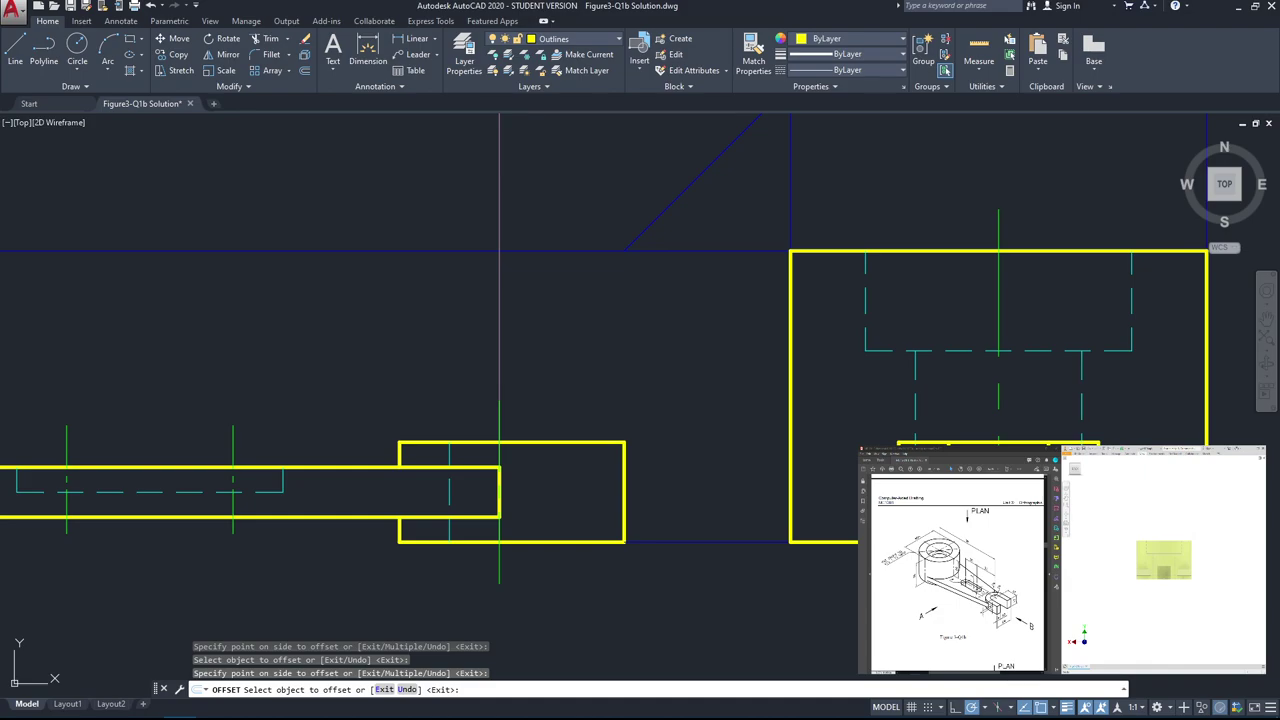
{"action": "key", "text": "Escape"}
Step: Examine where the web's lower edge meets the boss's outer circle in the plan, beside the vertical projection line
{"action": "middle_click_drag", "start_coordinate": [995, 393], "coordinate": [949, 391]}
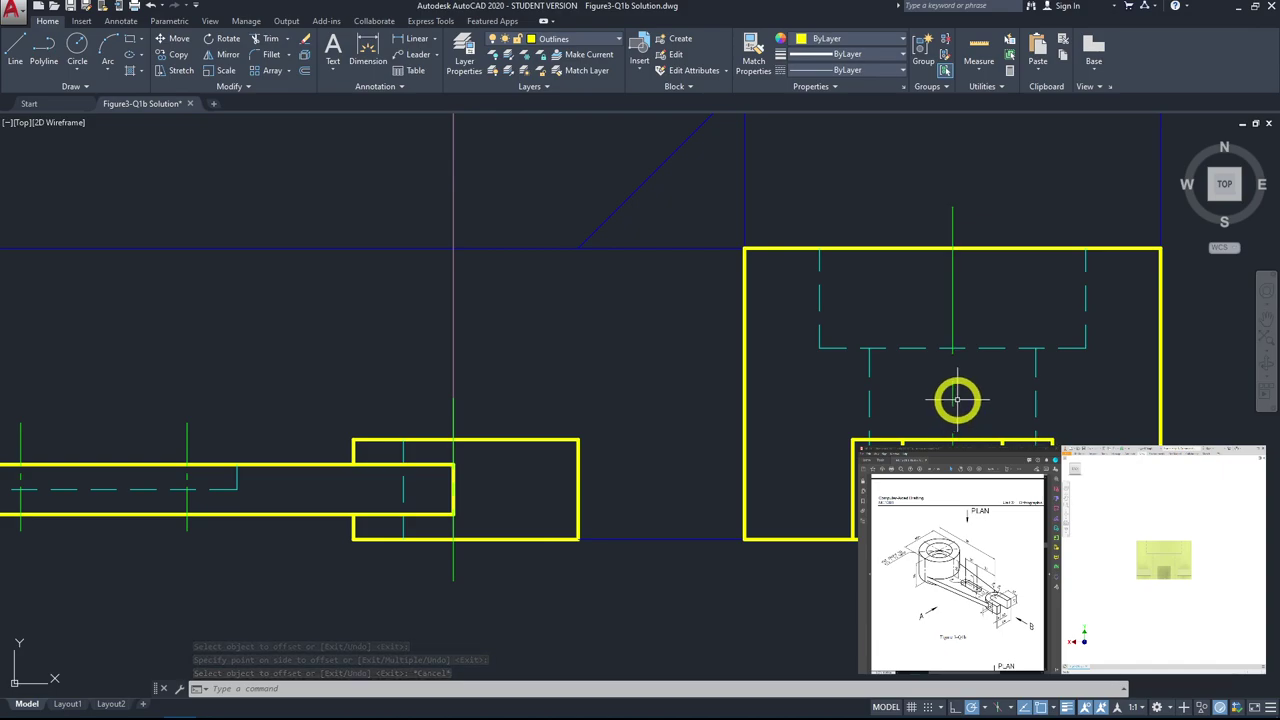
{"action": "left_click", "coordinate": [958, 560]}
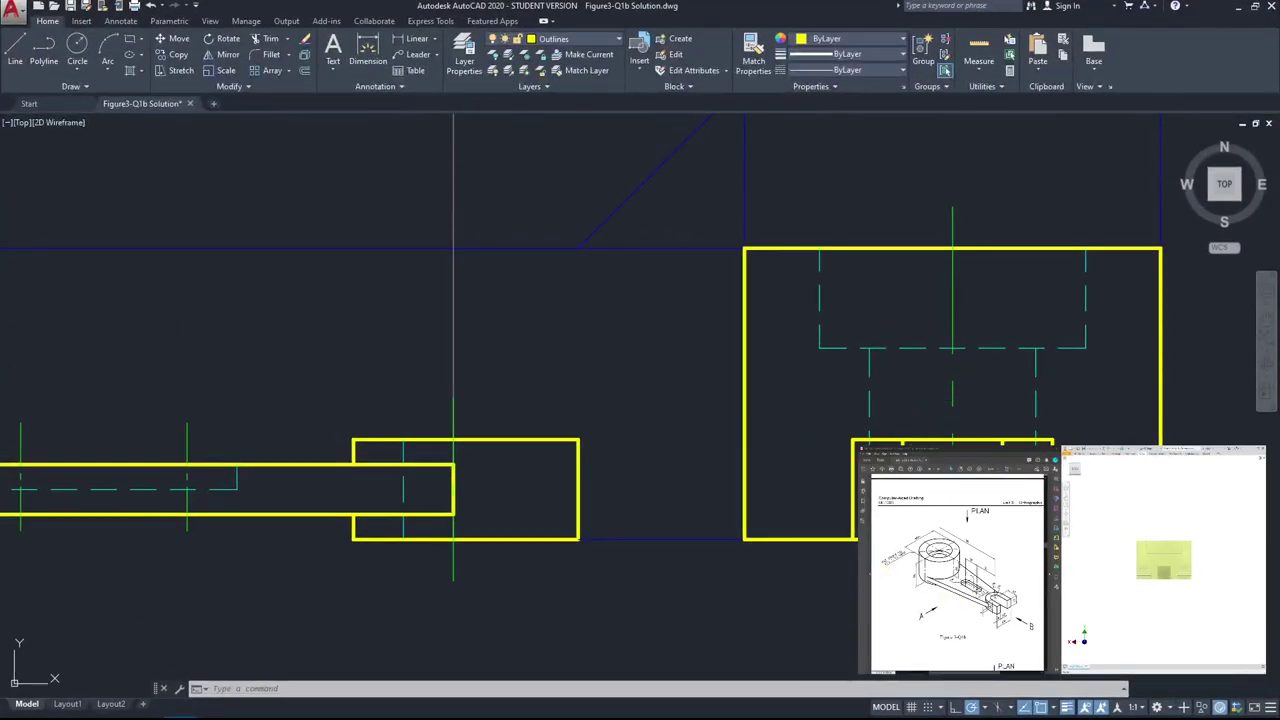
{"action": "scroll", "coordinate": [857, 449], "scroll_direction": "down", "scroll_amount": 2}
{"action": "middle_click_drag", "start_coordinate": [760, 462], "coordinate": [777, 532]}
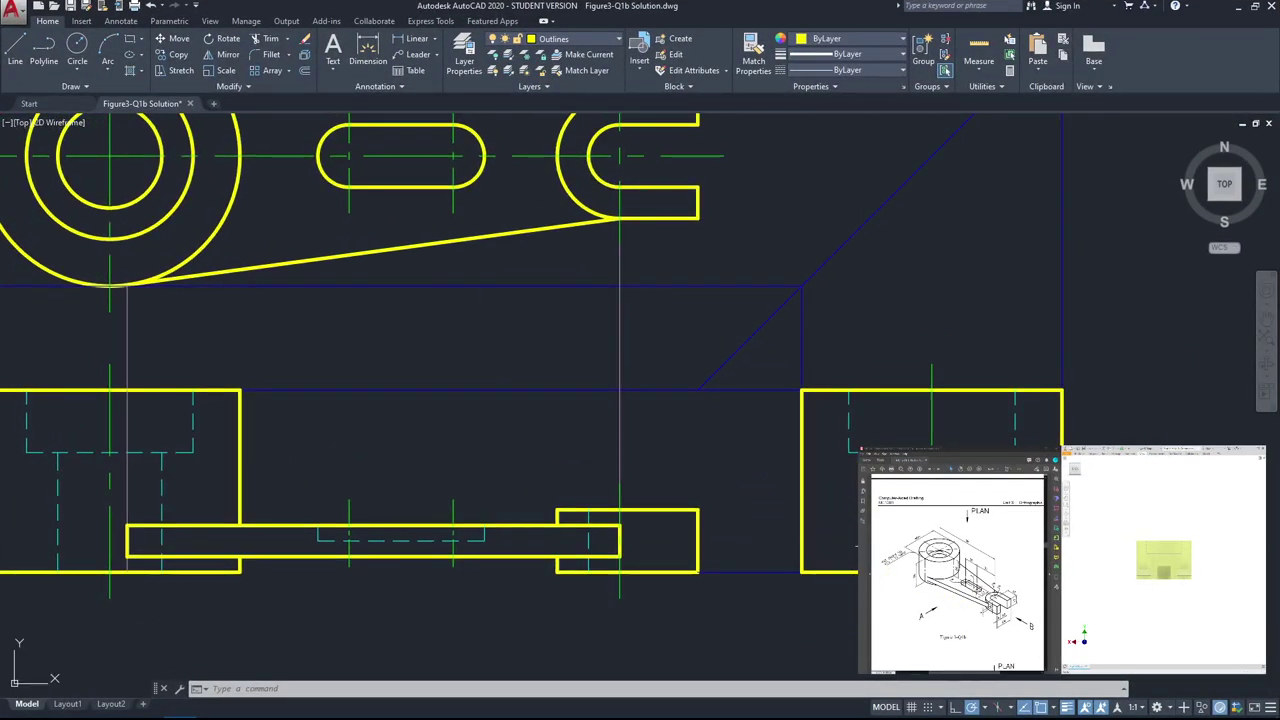
{"action": "middle_click_drag", "start_coordinate": [480, 537], "coordinate": [585, 582]}
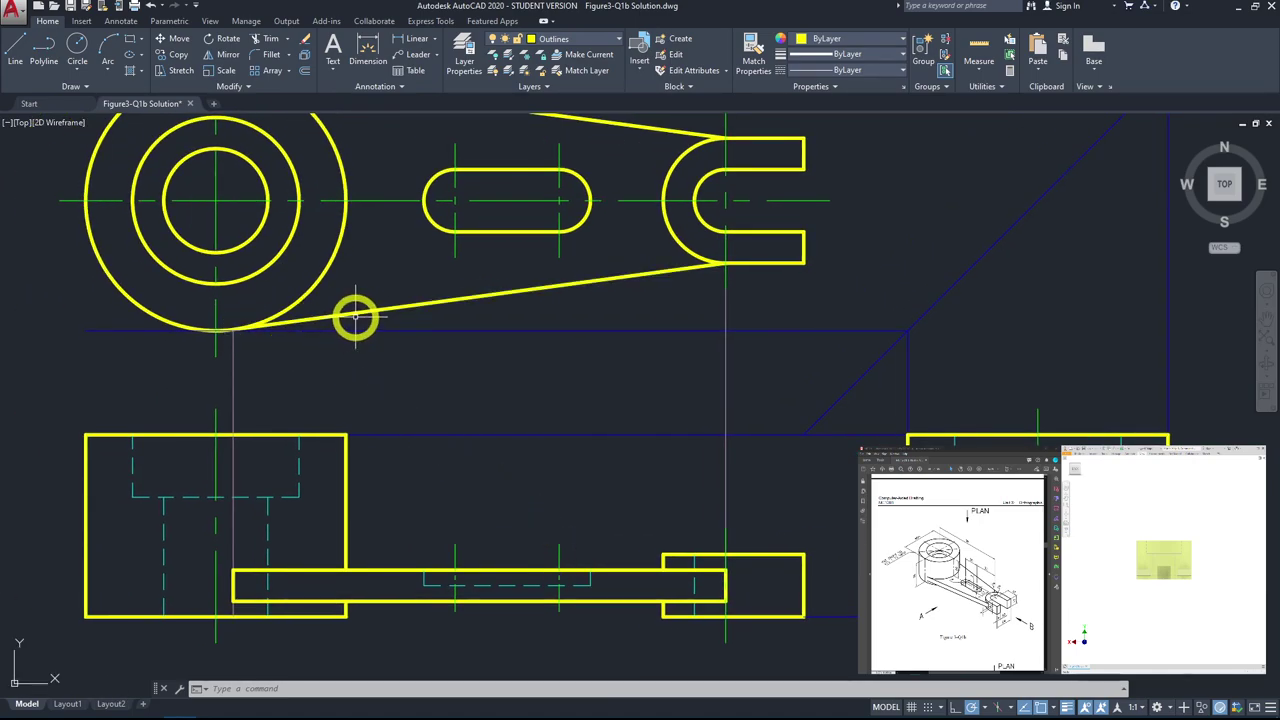
{"action": "scroll", "coordinate": [236, 327], "scroll_direction": "up", "scroll_amount": 2}
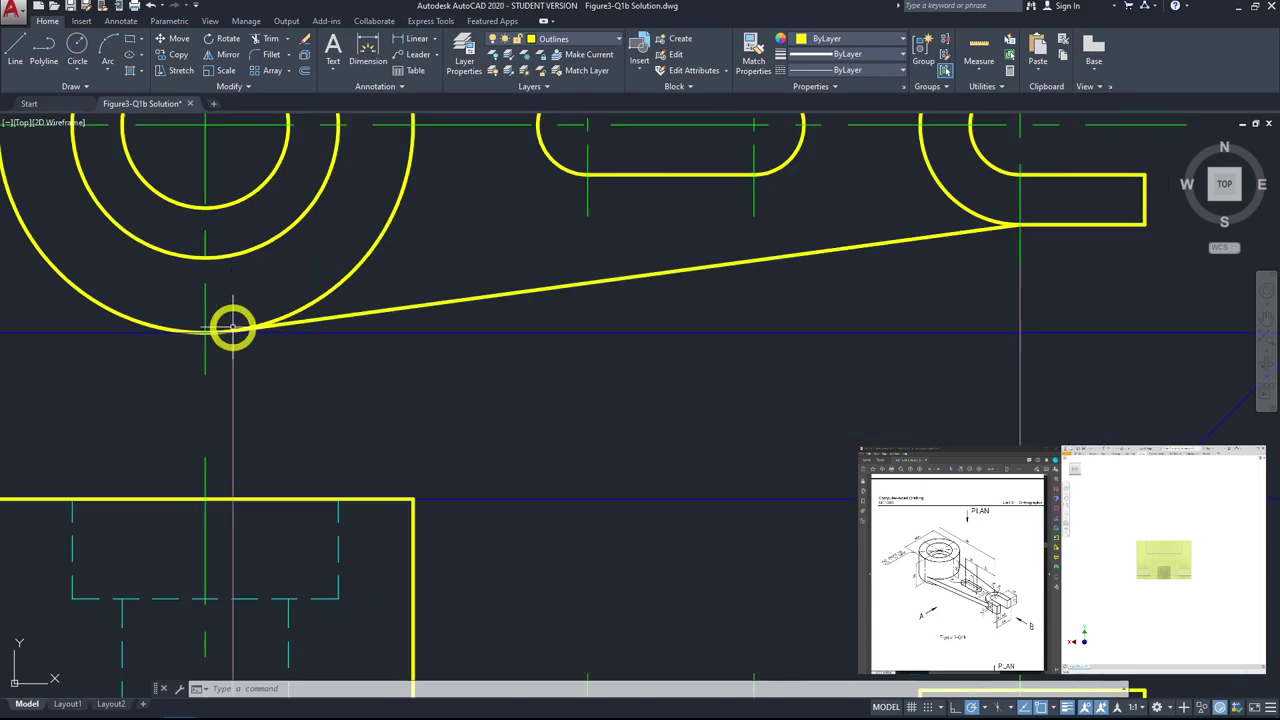
{"action": "scroll", "coordinate": [241, 333], "scroll_direction": "up", "scroll_amount": 1}
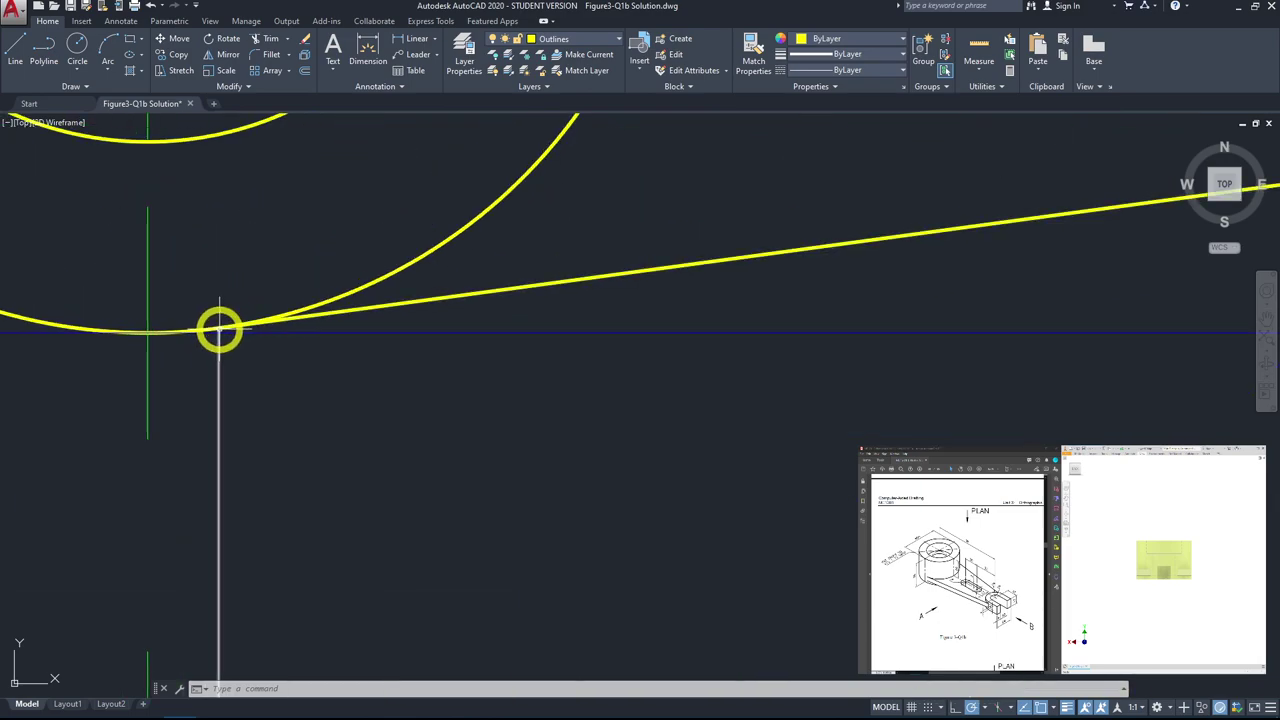
{"action": "scroll", "coordinate": [224, 326], "scroll_direction": "up", "scroll_amount": 1}
{"action": "scroll", "coordinate": [224, 326], "scroll_direction": "up", "scroll_amount": 1}
{"action": "left_click", "coordinate": [209, 332]}
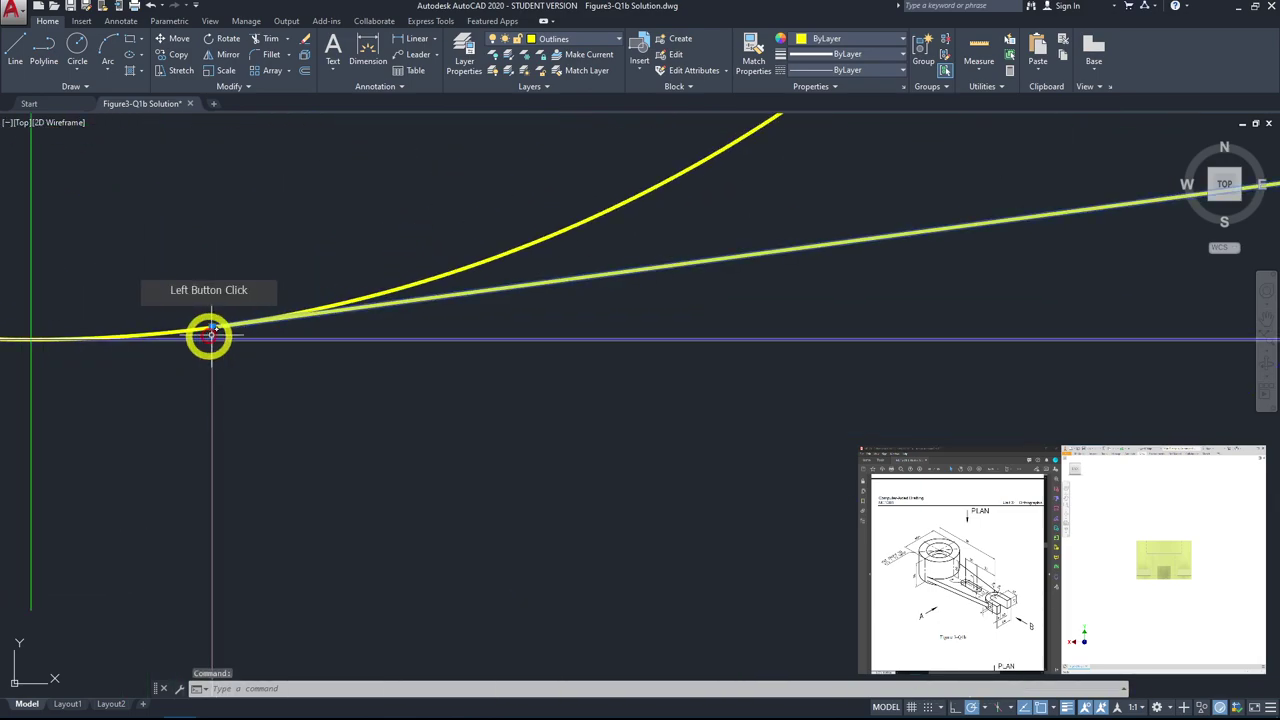
{"action": "scroll", "coordinate": [207, 327], "scroll_direction": "up", "scroll_amount": 1}
{"action": "scroll", "coordinate": [212, 328], "scroll_direction": "down", "scroll_amount": 1}
{"action": "scroll", "coordinate": [214, 317], "scroll_direction": "down", "scroll_amount": 1}
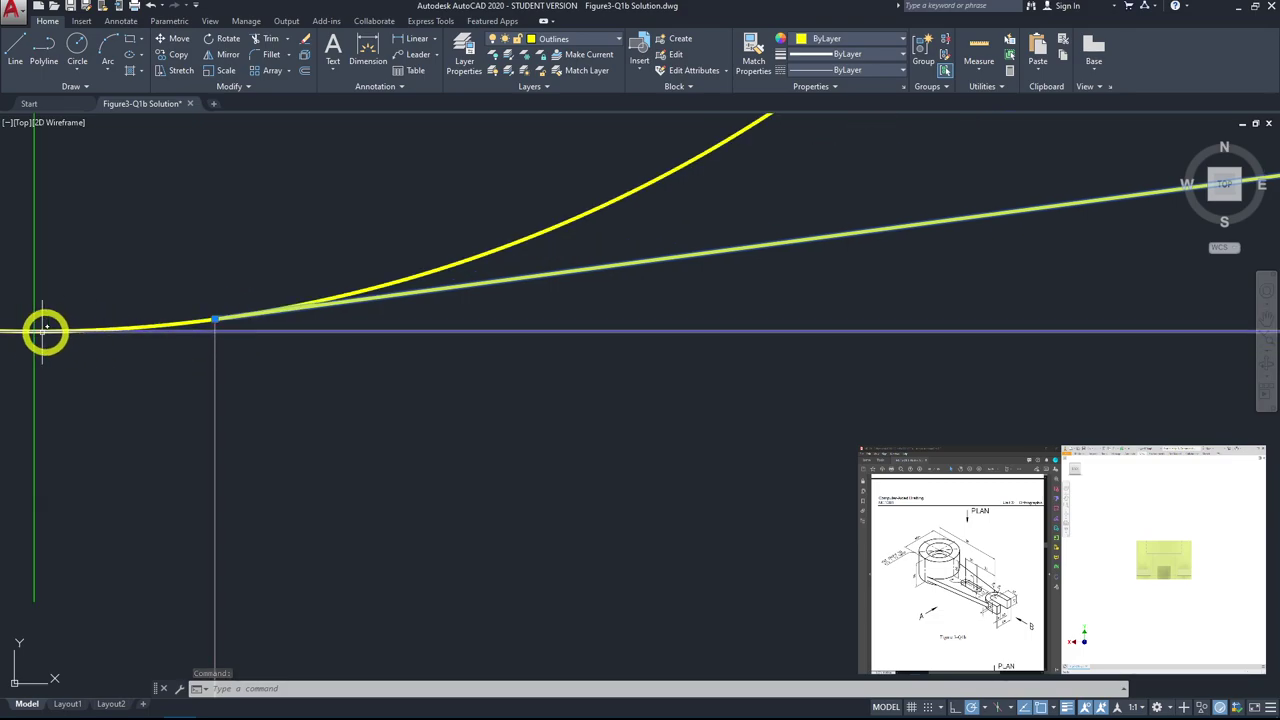
{"action": "scroll", "coordinate": [480, 427], "scroll_direction": "down", "scroll_amount": 1}
{"action": "scroll", "coordinate": [470, 408], "scroll_direction": "down", "scroll_amount": 1}
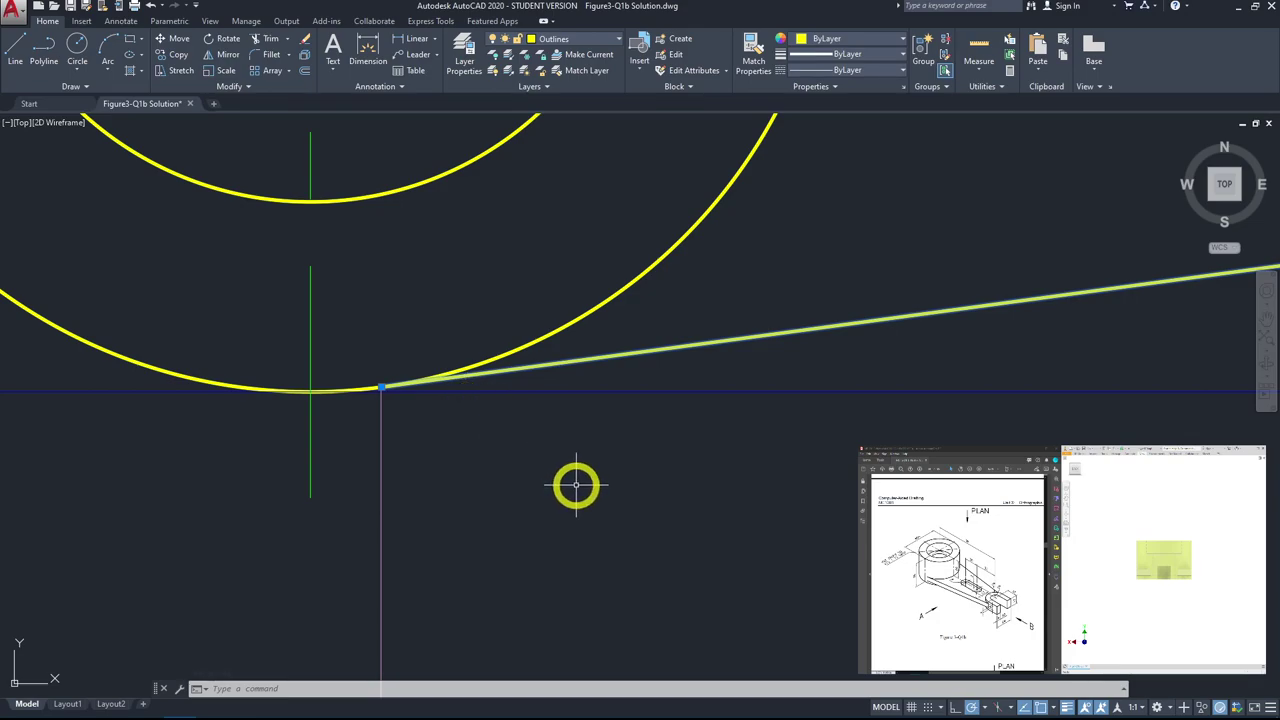
{"action": "key", "text": "Escape"}
{"action": "key", "text": "Escape"}
Step: Make Constructionlines the current layer and set the object colour to 39,118,187 for the new projection lines
{"action": "left_click", "coordinate": [16, 48]}
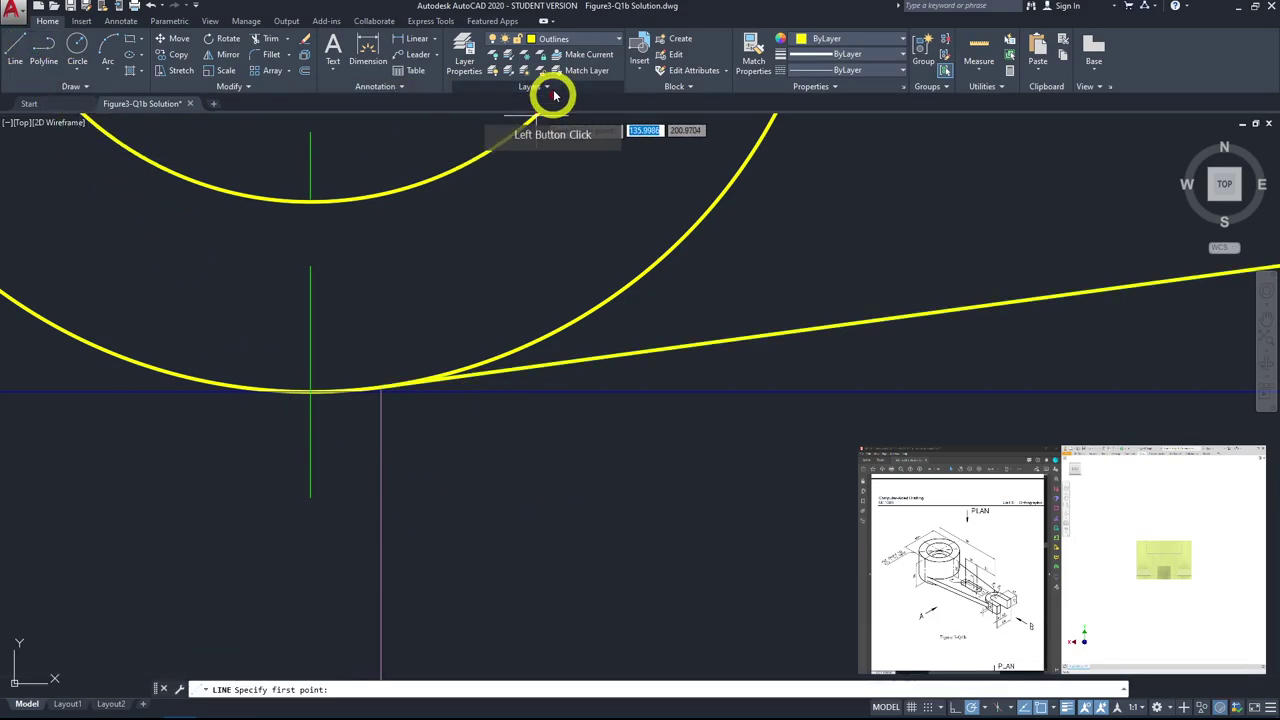
{"action": "left_click", "coordinate": [581, 40]}
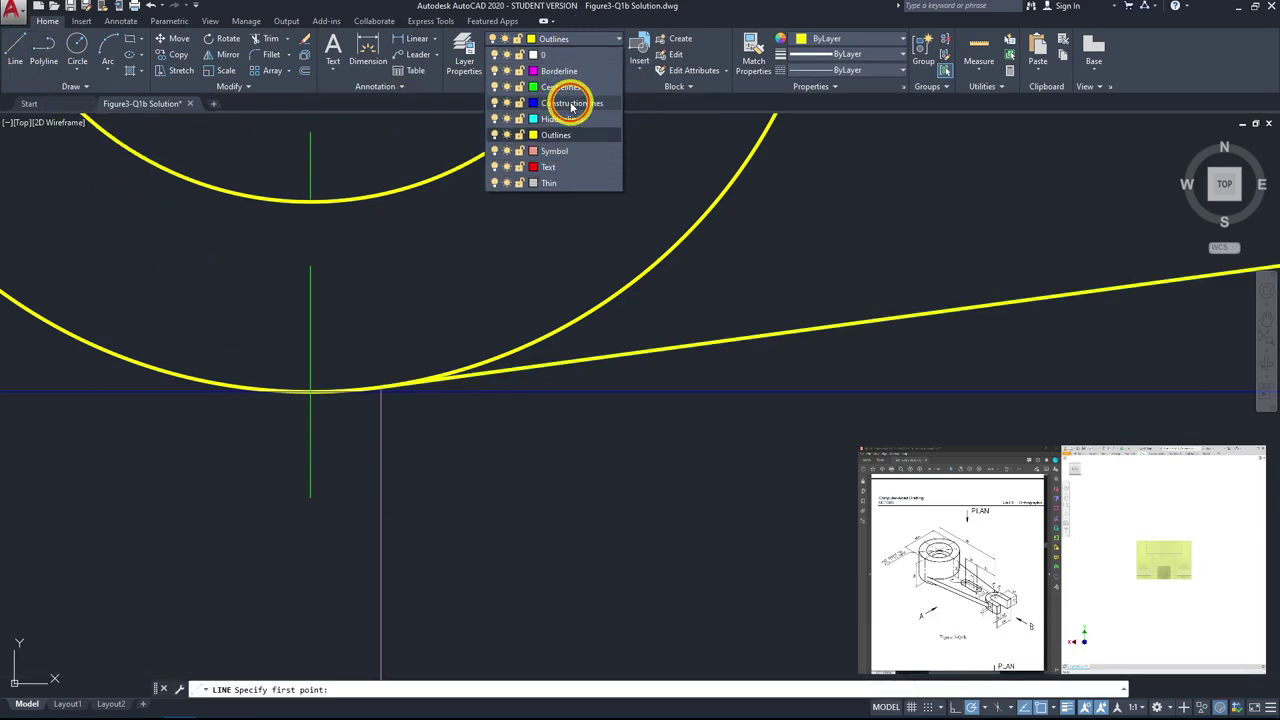
{"action": "left_click", "coordinate": [571, 103]}
{"action": "left_click", "coordinate": [851, 40]}
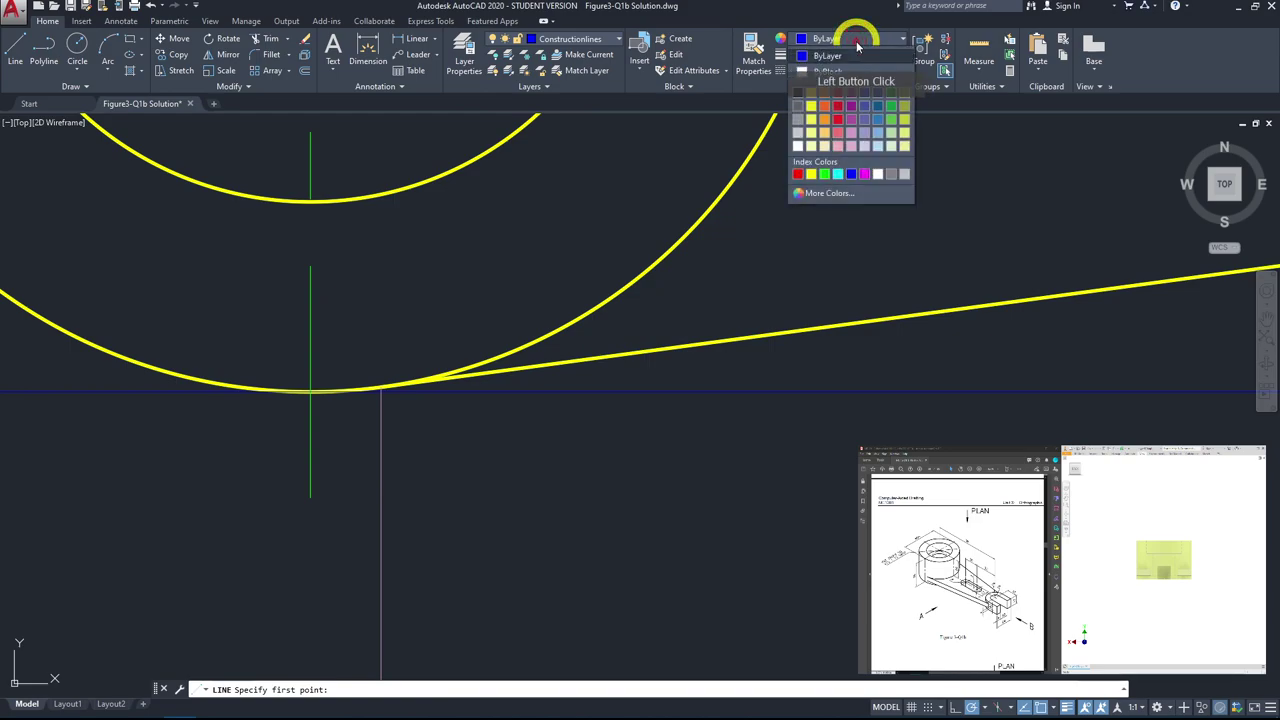
{"action": "left_click", "coordinate": [878, 118]}
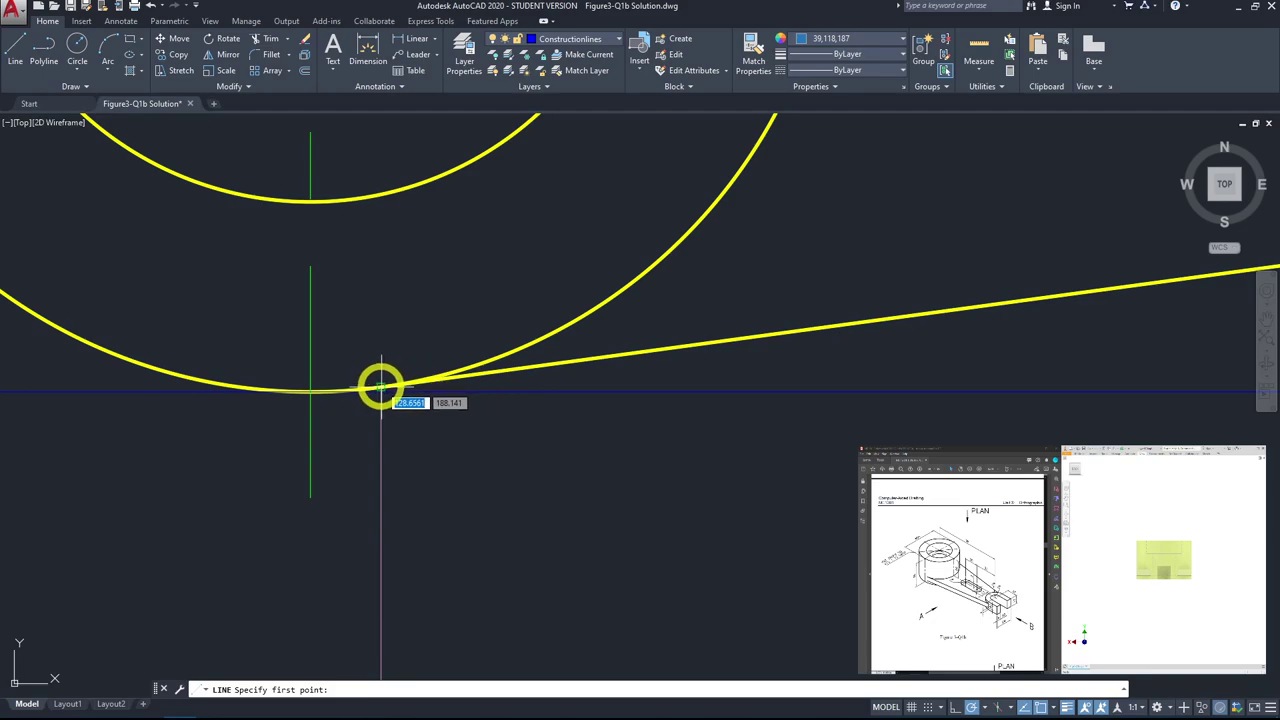
Step: Draw a construction line from the plan's lower web tangent point horizontally to the mitre line and vertically down to the end view's base
{"action": "scroll", "coordinate": [380, 388], "scroll_direction": "up", "scroll_amount": 4}
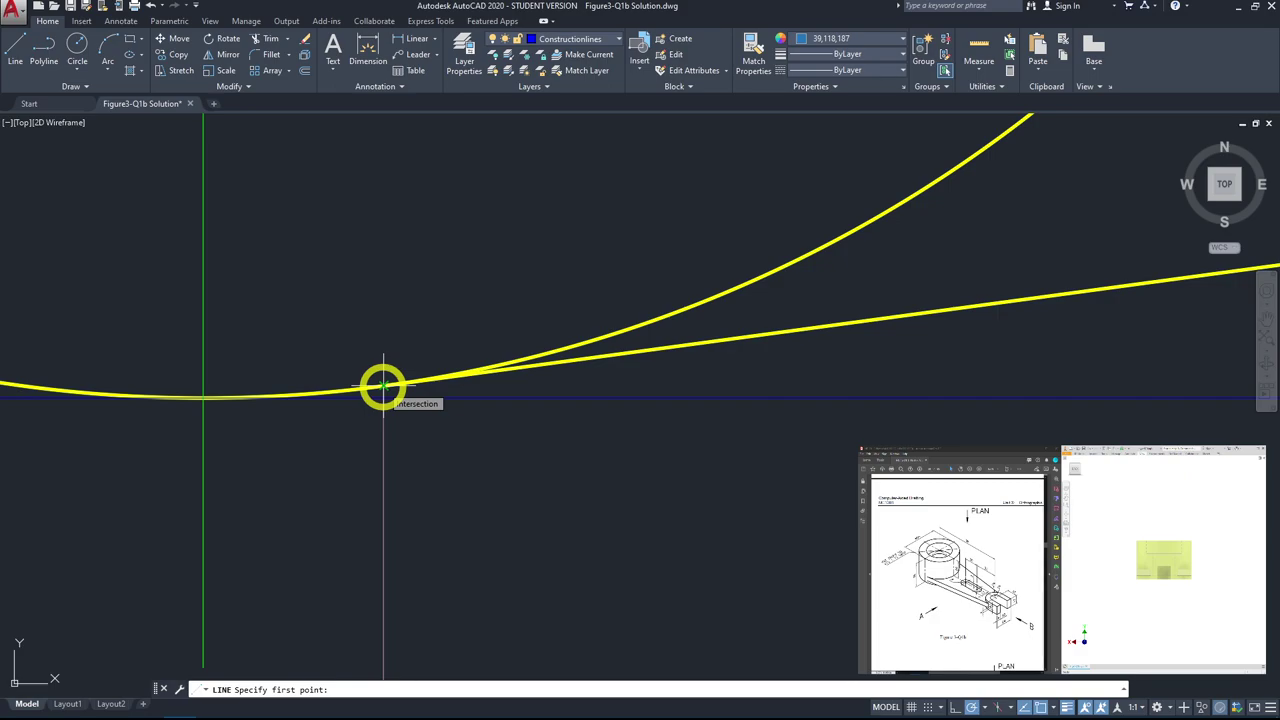
{"action": "left_click", "coordinate": [382, 388]}
{"action": "scroll", "coordinate": [600, 374], "scroll_direction": "down", "scroll_amount": 6}
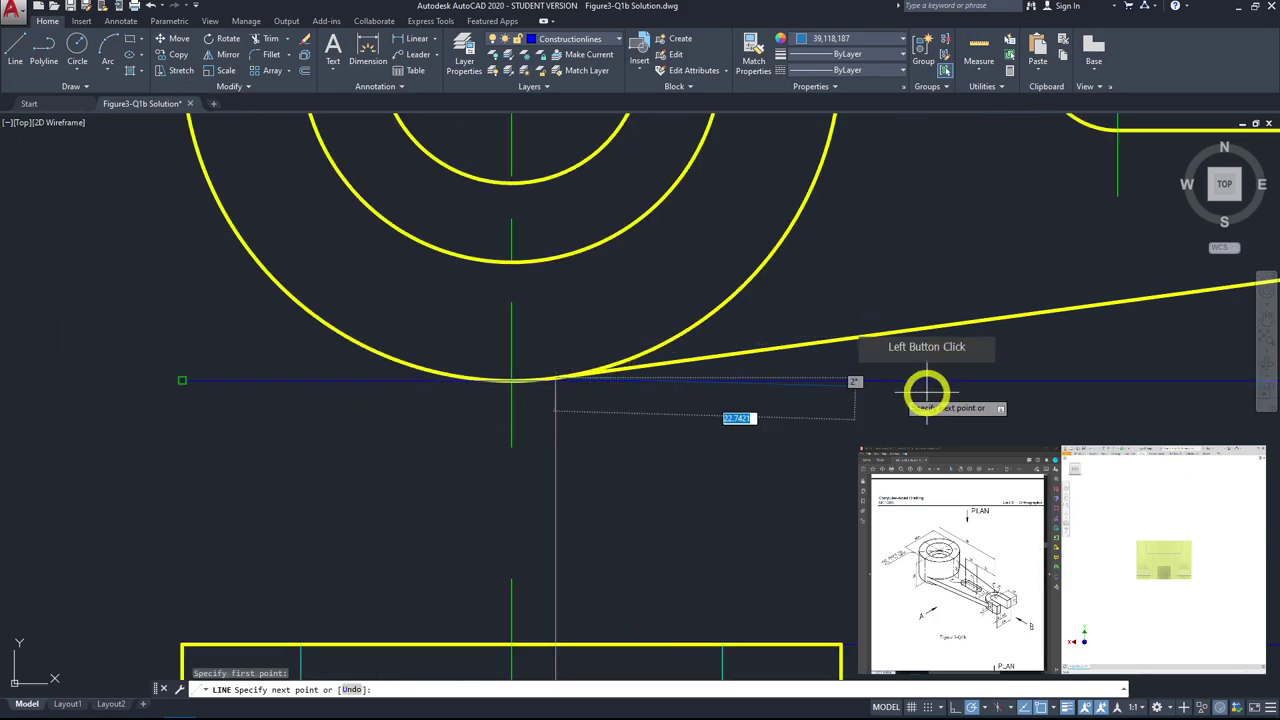
{"action": "scroll", "coordinate": [1040, 385], "scroll_direction": "up", "scroll_amount": 4}
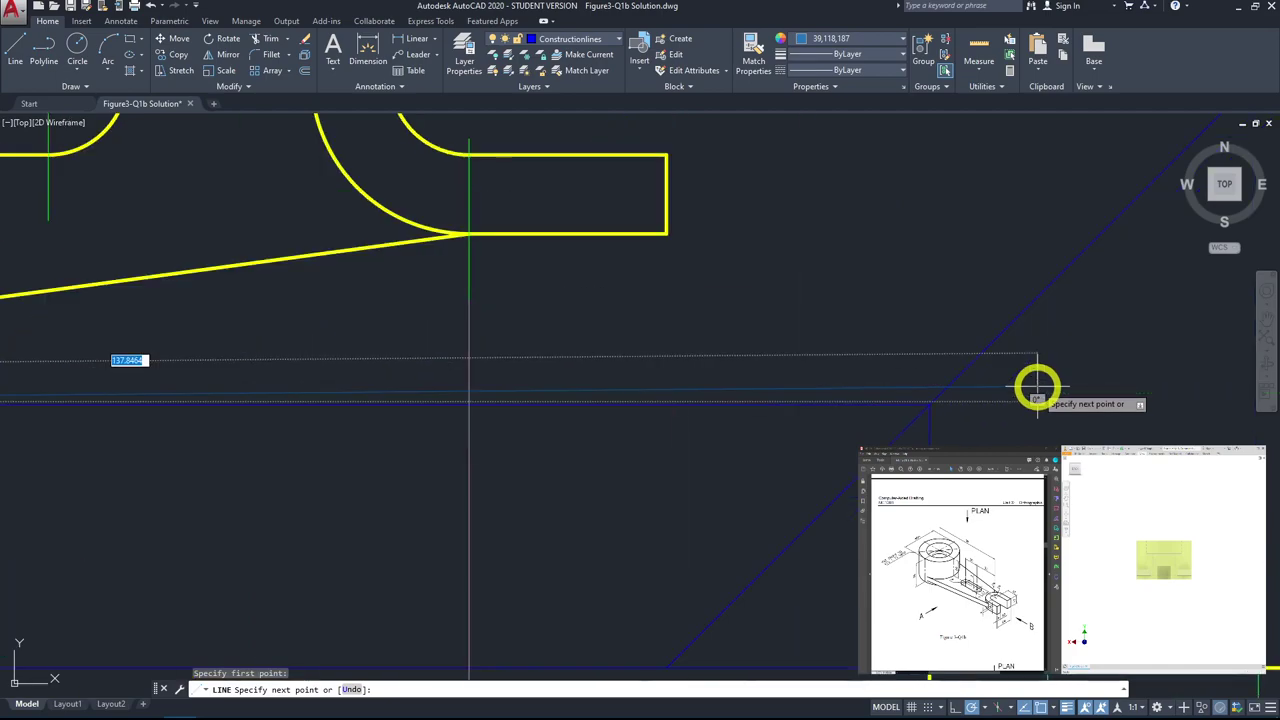
{"action": "scroll", "coordinate": [929, 405], "scroll_direction": "up", "scroll_amount": 3}
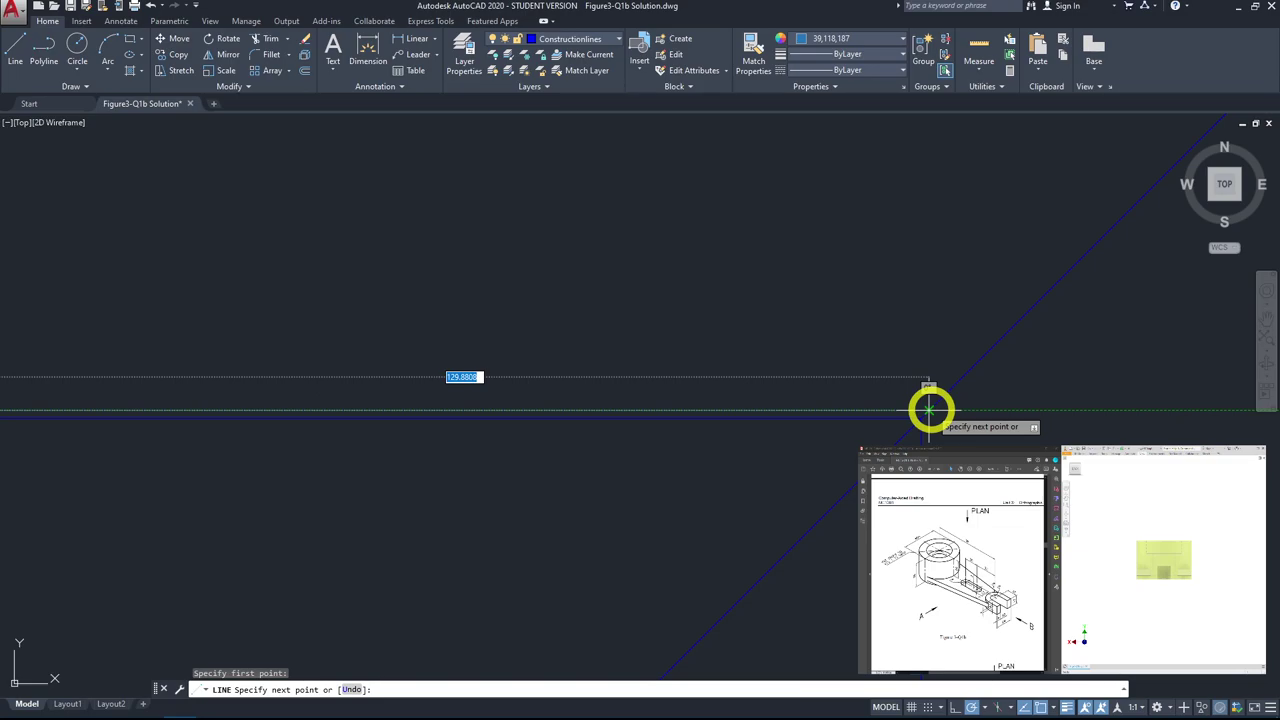
{"action": "scroll", "coordinate": [910, 415], "scroll_direction": "down", "scroll_amount": 3}
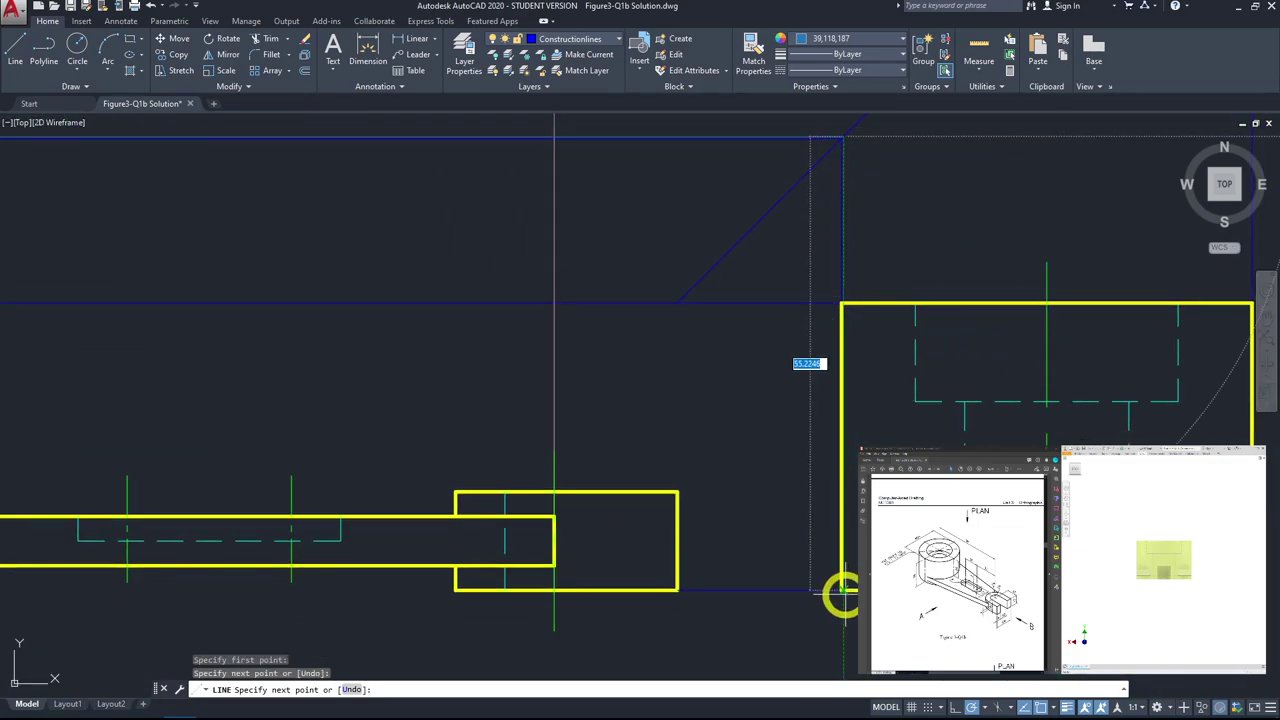
{"action": "scroll", "coordinate": [843, 590], "scroll_direction": "up", "scroll_amount": 3}
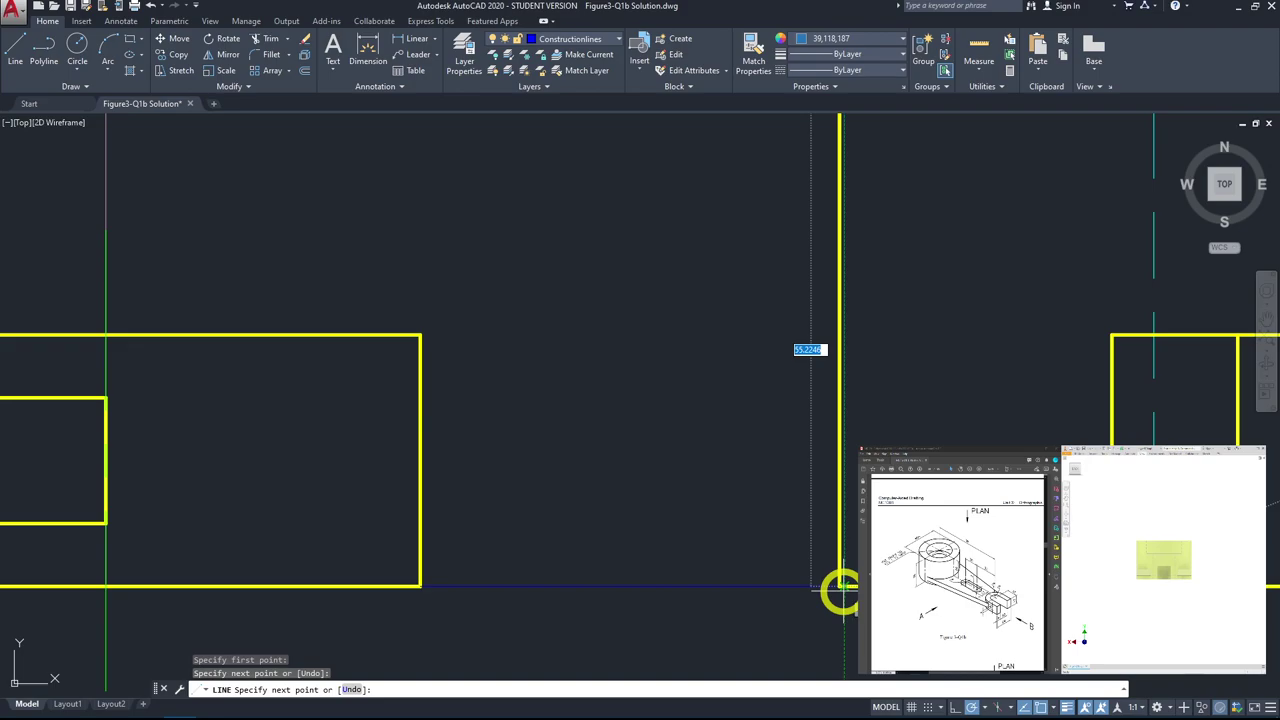
{"action": "left_click", "coordinate": [843, 590]}
{"action": "scroll", "coordinate": [843, 540], "scroll_direction": "up", "scroll_amount": 2}
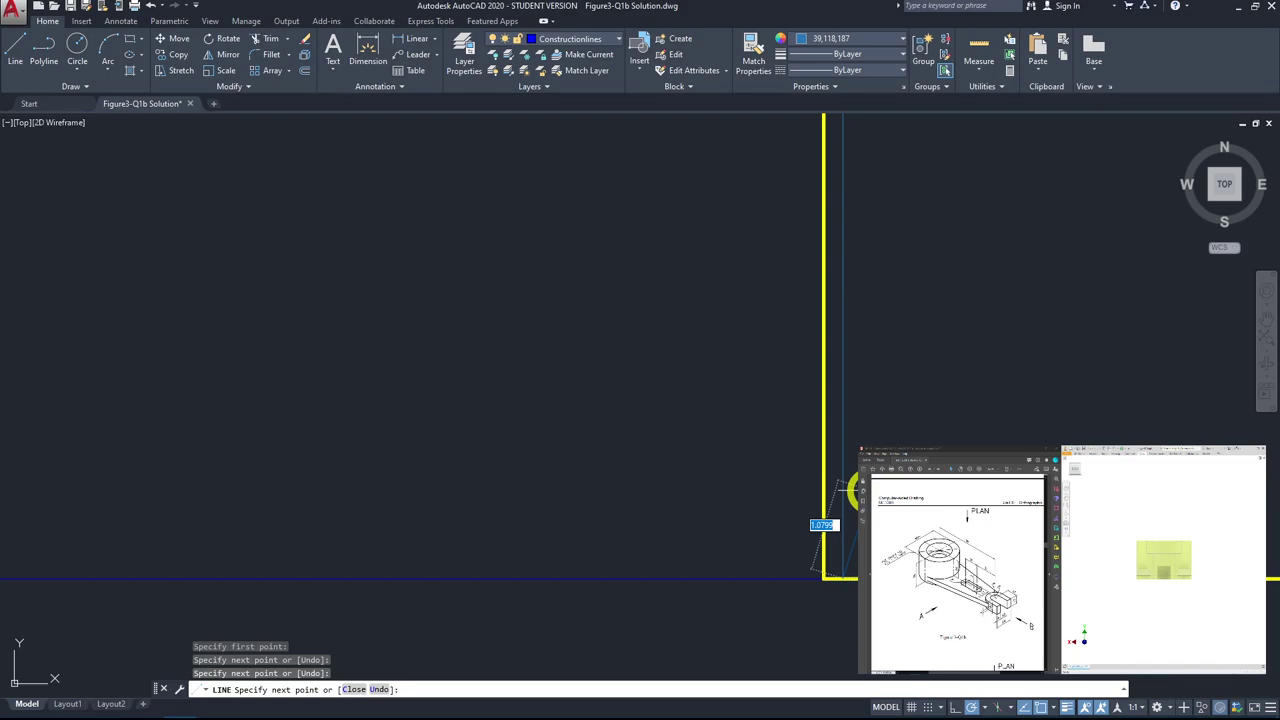
{"action": "key", "text": "space"}
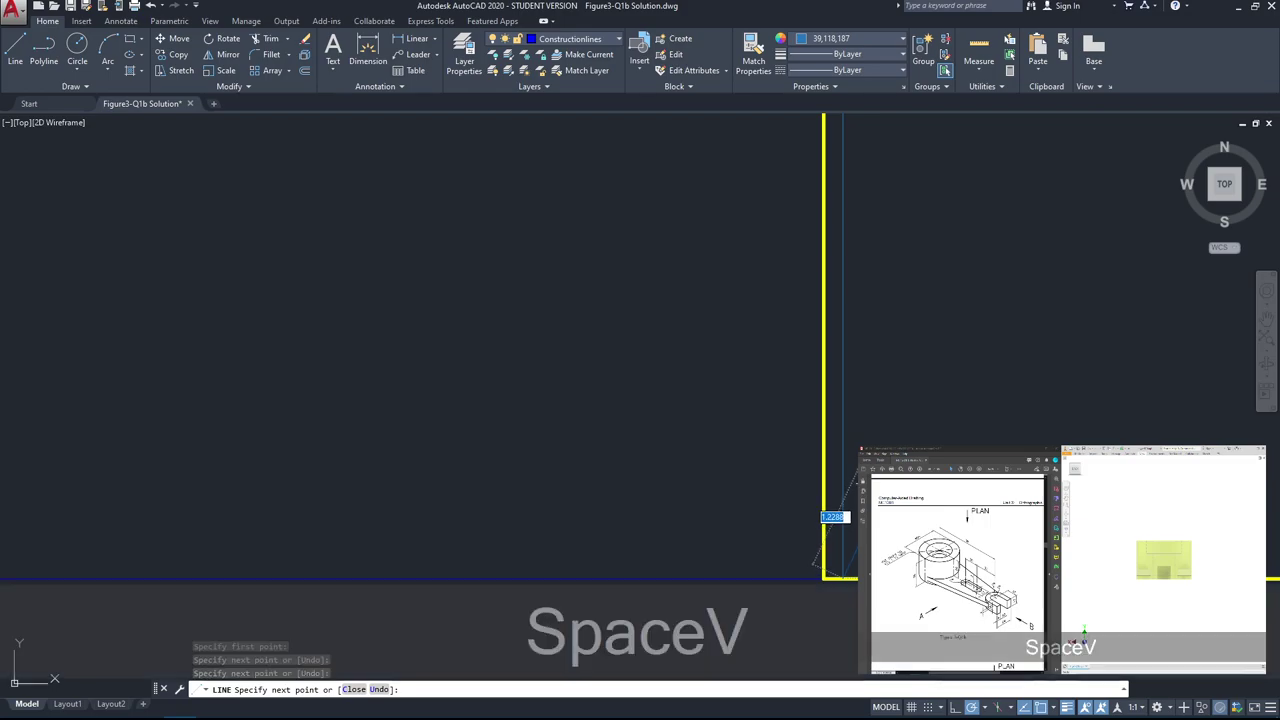
Step: Draw a construction line from the plan's upper web tangent point horizontally to the mitre line and vertically down to the end view's base
{"action": "scroll", "coordinate": [866, 249], "scroll_direction": "down", "scroll_amount": 3}
{"action": "key", "text": "space"}
{"action": "scroll", "coordinate": [834, 351], "scroll_direction": "down", "scroll_amount": 3}
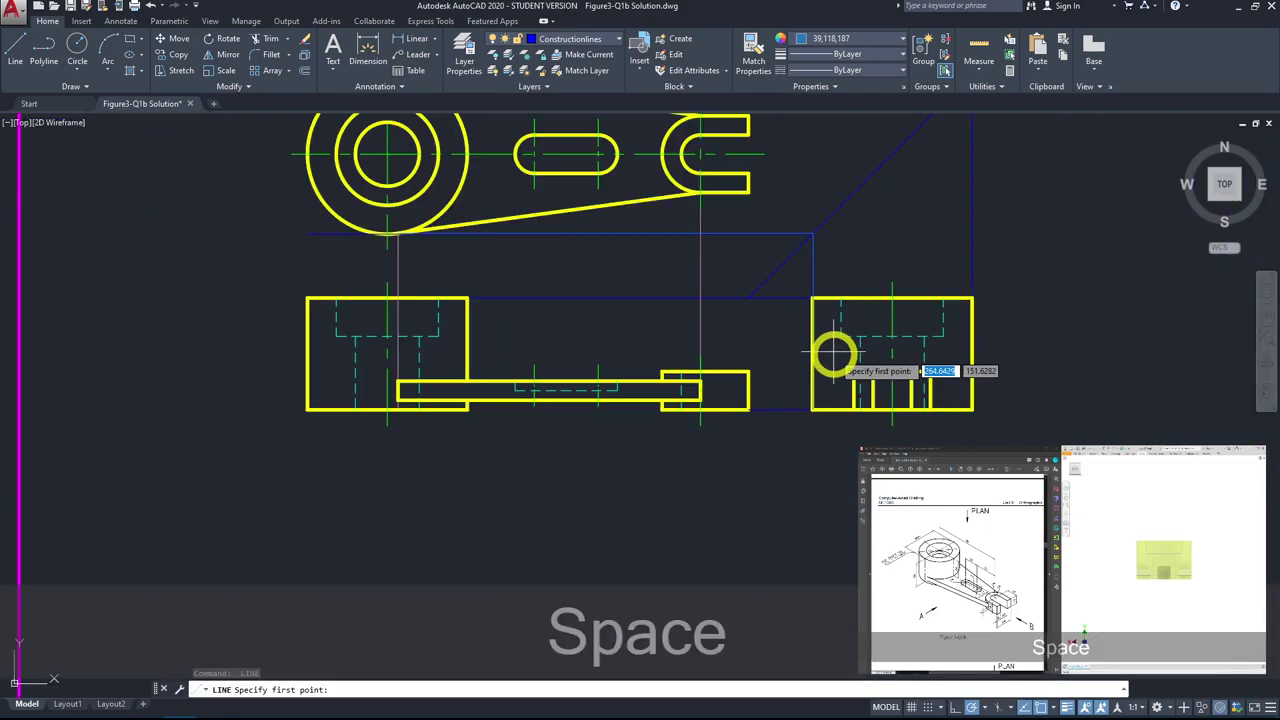
{"action": "scroll", "coordinate": [491, 309], "scroll_direction": "up", "scroll_amount": 6}
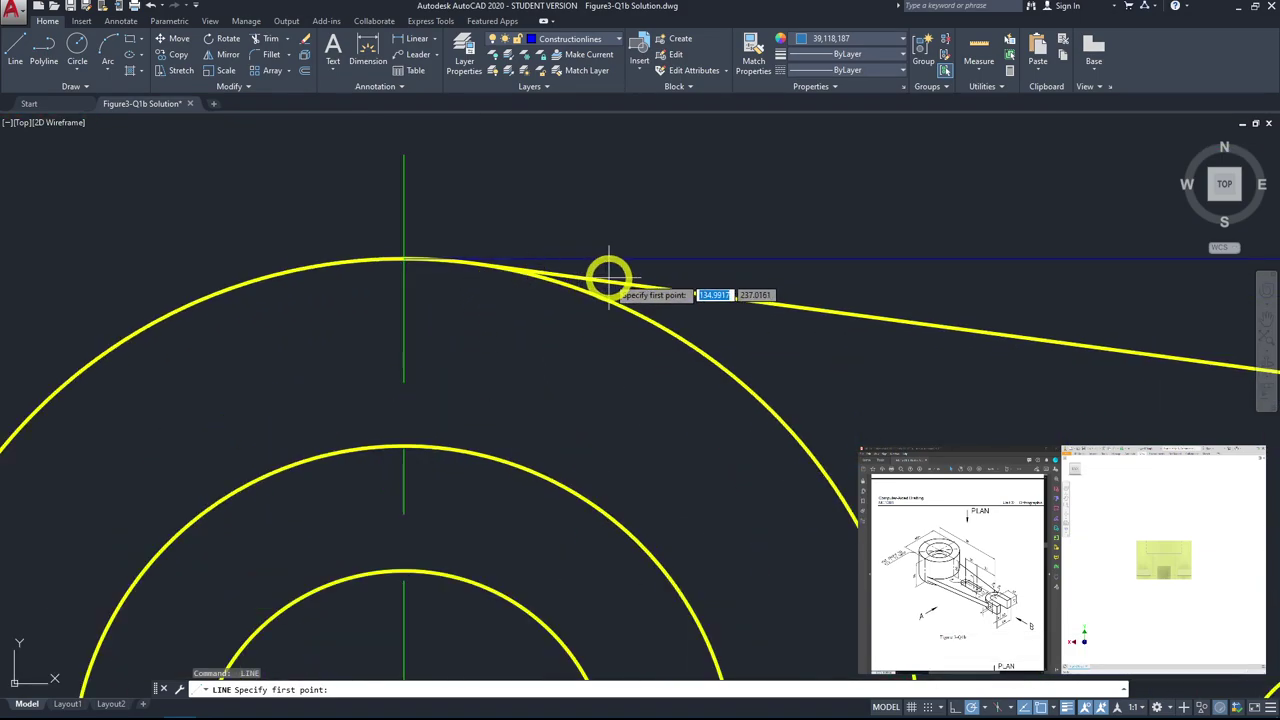
{"action": "left_click", "coordinate": [474, 264]}
{"action": "scroll", "coordinate": [957, 329], "scroll_direction": "down", "scroll_amount": 3}
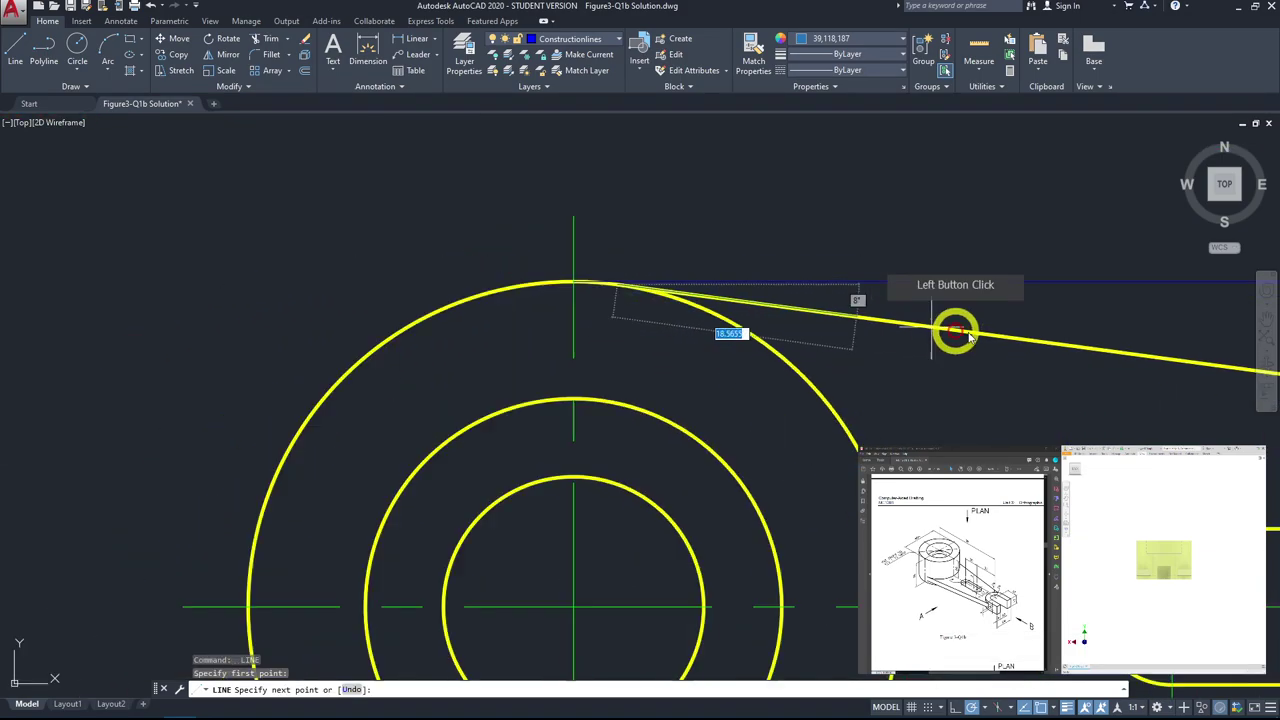
{"action": "scroll", "coordinate": [514, 363], "scroll_direction": "up", "scroll_amount": 6}
{"action": "scroll", "coordinate": [601, 345], "scroll_direction": "up", "scroll_amount": 3}
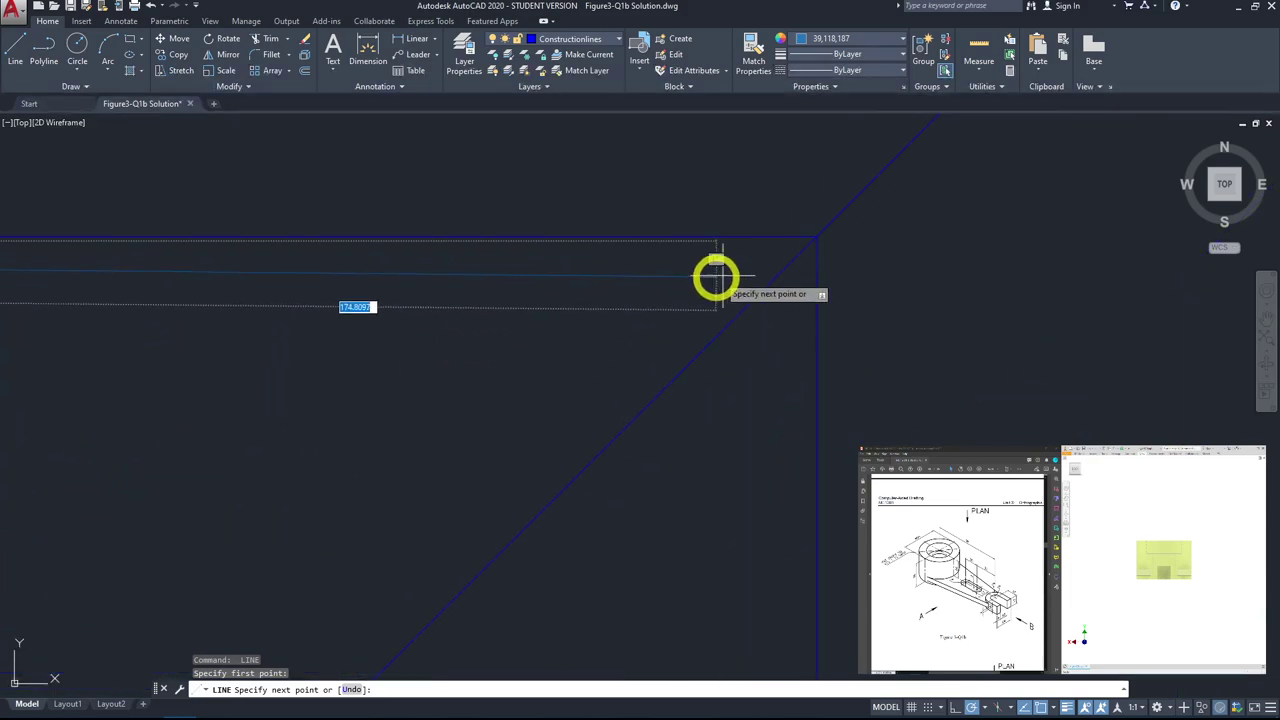
{"action": "left_click", "coordinate": [811, 240]}
{"action": "scroll", "coordinate": [774, 537], "scroll_direction": "down", "scroll_amount": 3}
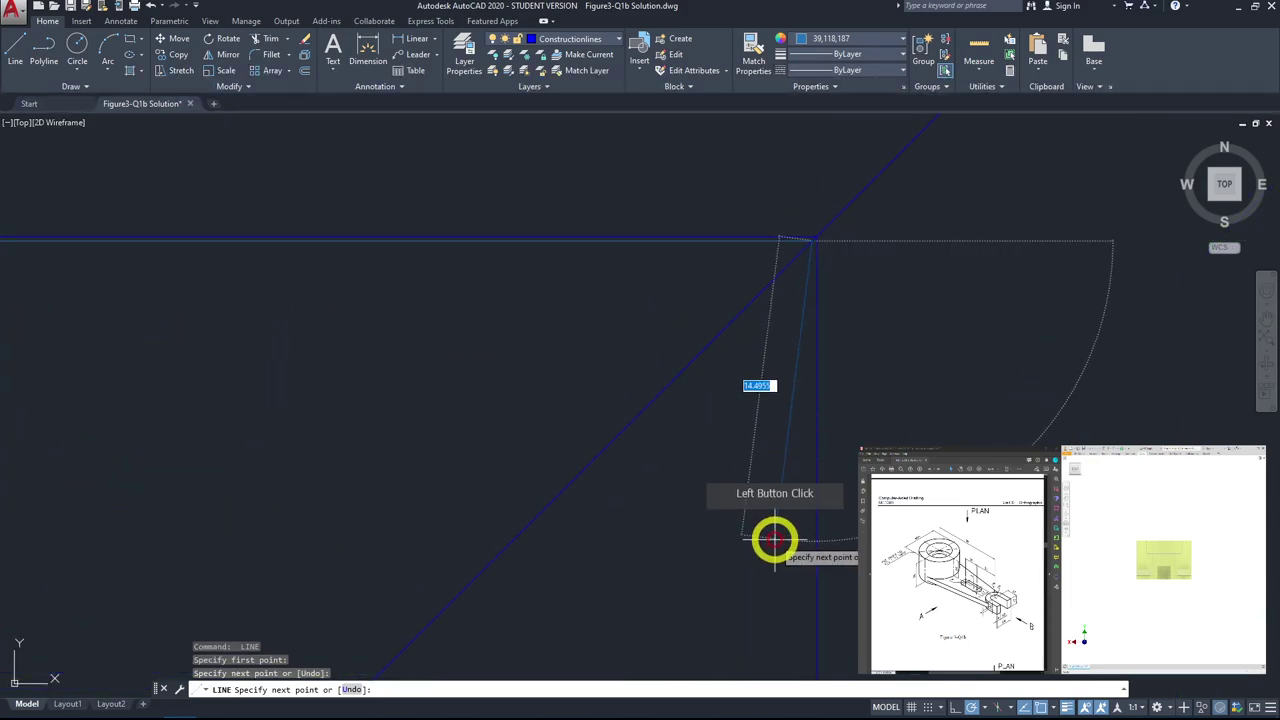
{"action": "scroll", "coordinate": [811, 214], "scroll_direction": "up", "scroll_amount": 3}
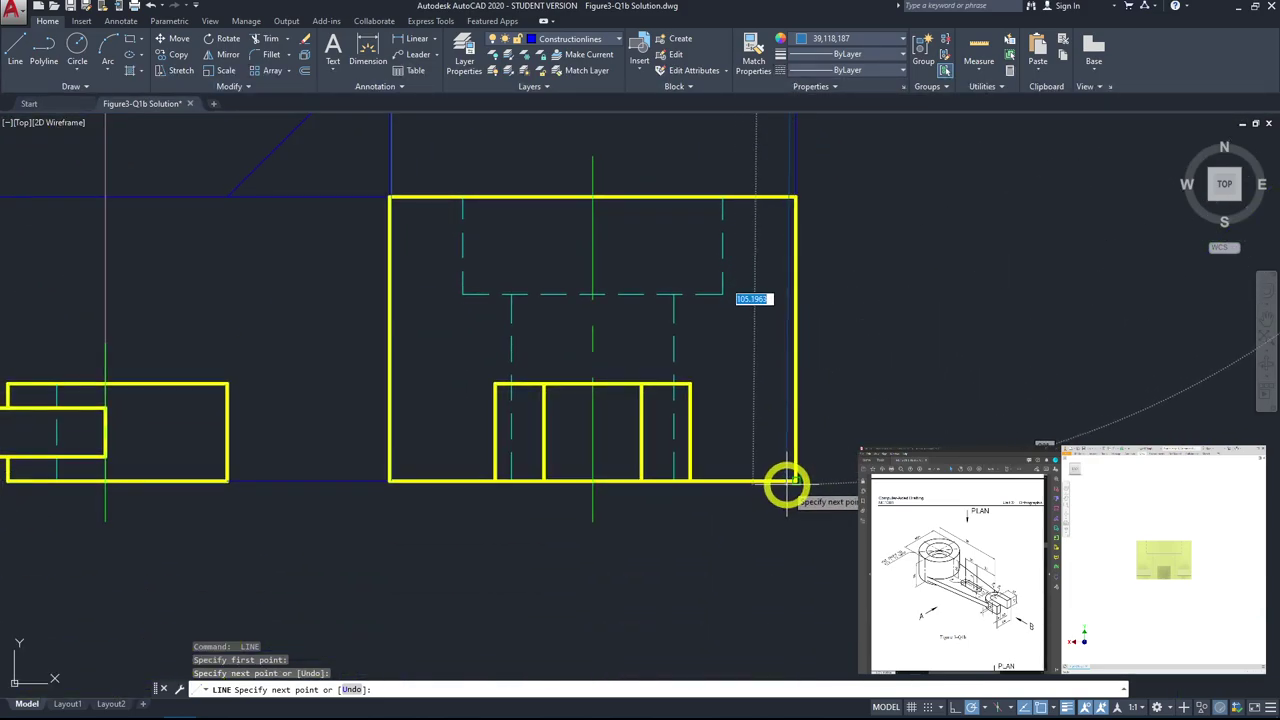
{"action": "scroll", "coordinate": [790, 479], "scroll_direction": "up", "scroll_amount": 2}
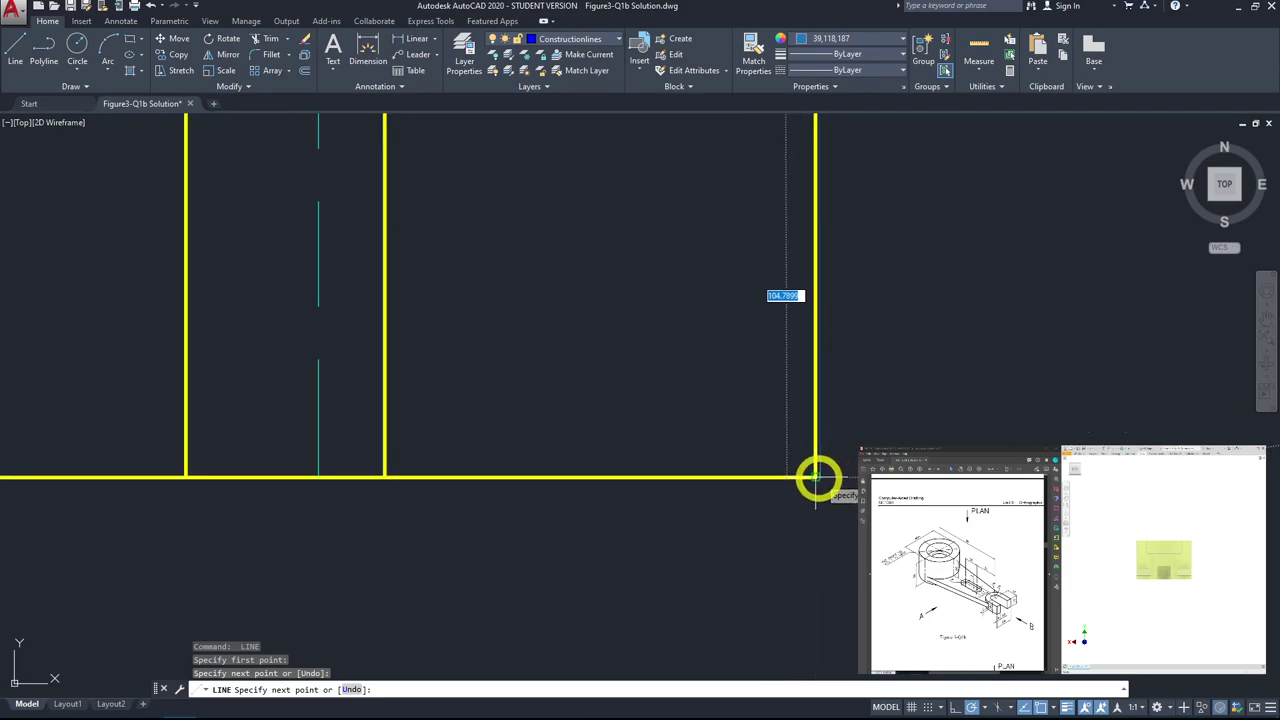
{"action": "left_click", "coordinate": [809, 477]}
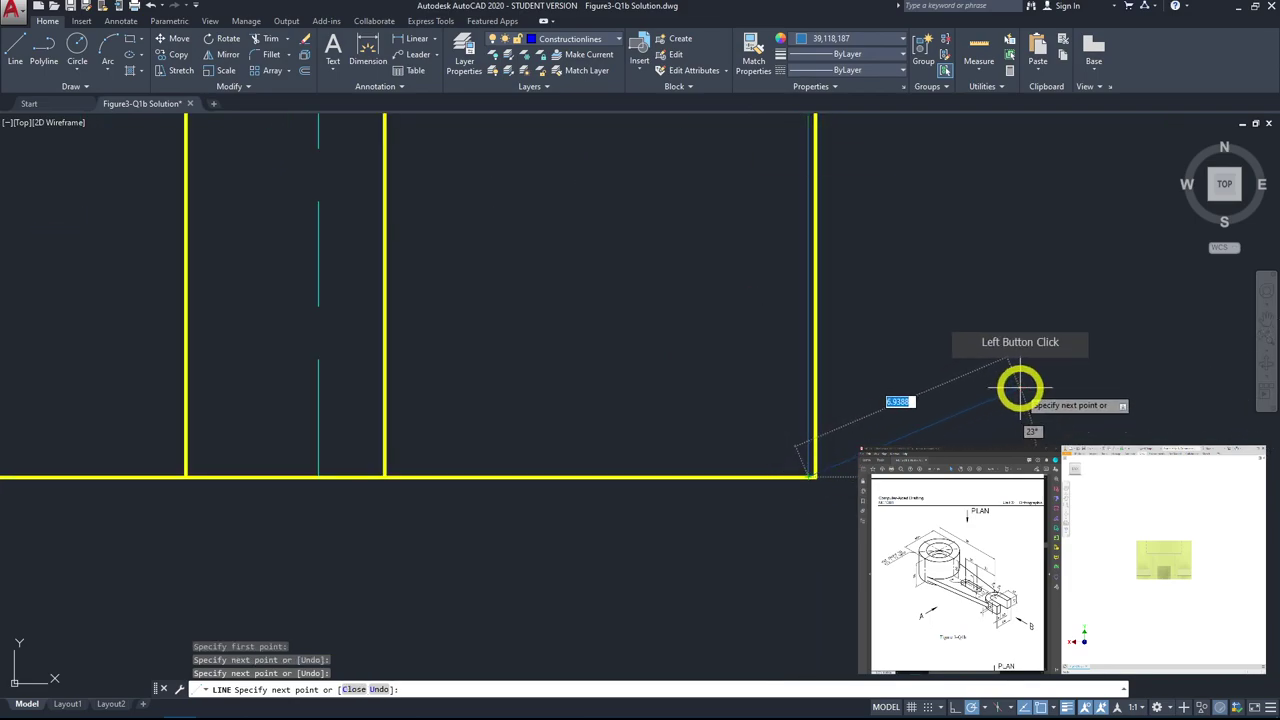
{"action": "scroll", "coordinate": [686, 443], "scroll_direction": "down", "scroll_amount": 1}
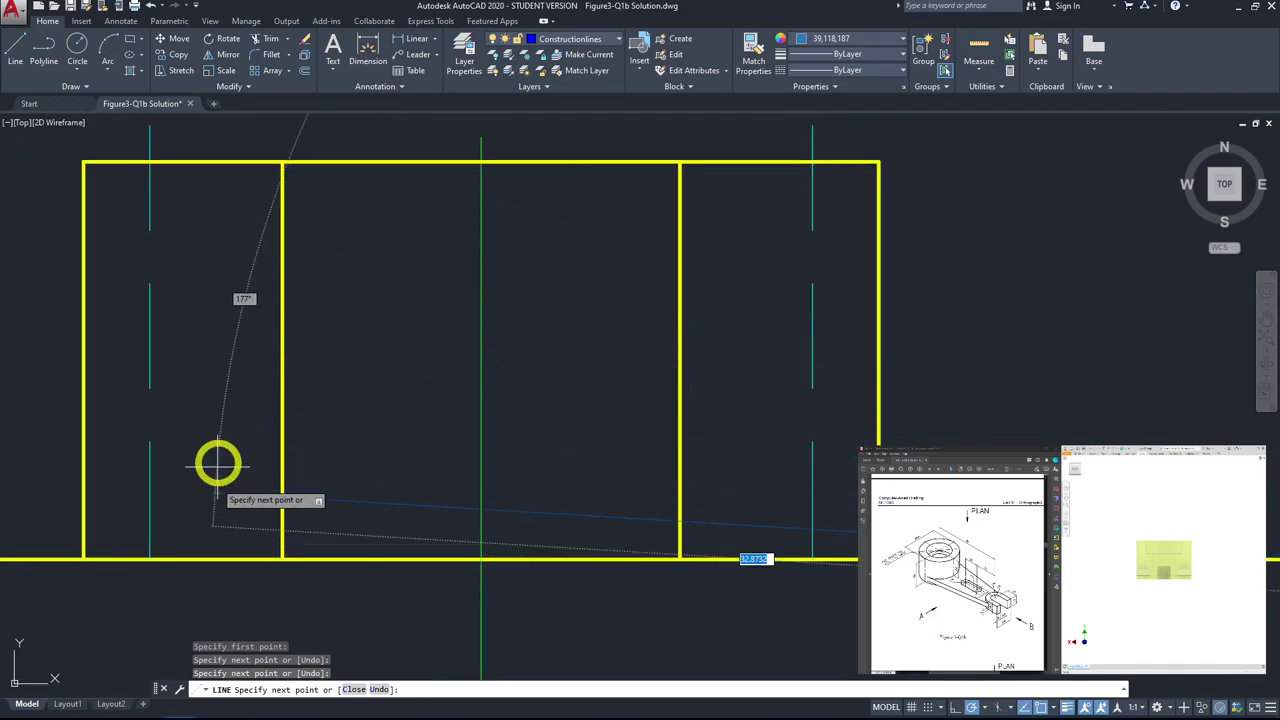
{"action": "scroll", "coordinate": [237, 398], "scroll_direction": "down", "scroll_amount": 2}
{"action": "middle_click_drag", "start_coordinate": [128, 264], "coordinate": [486, 486]}
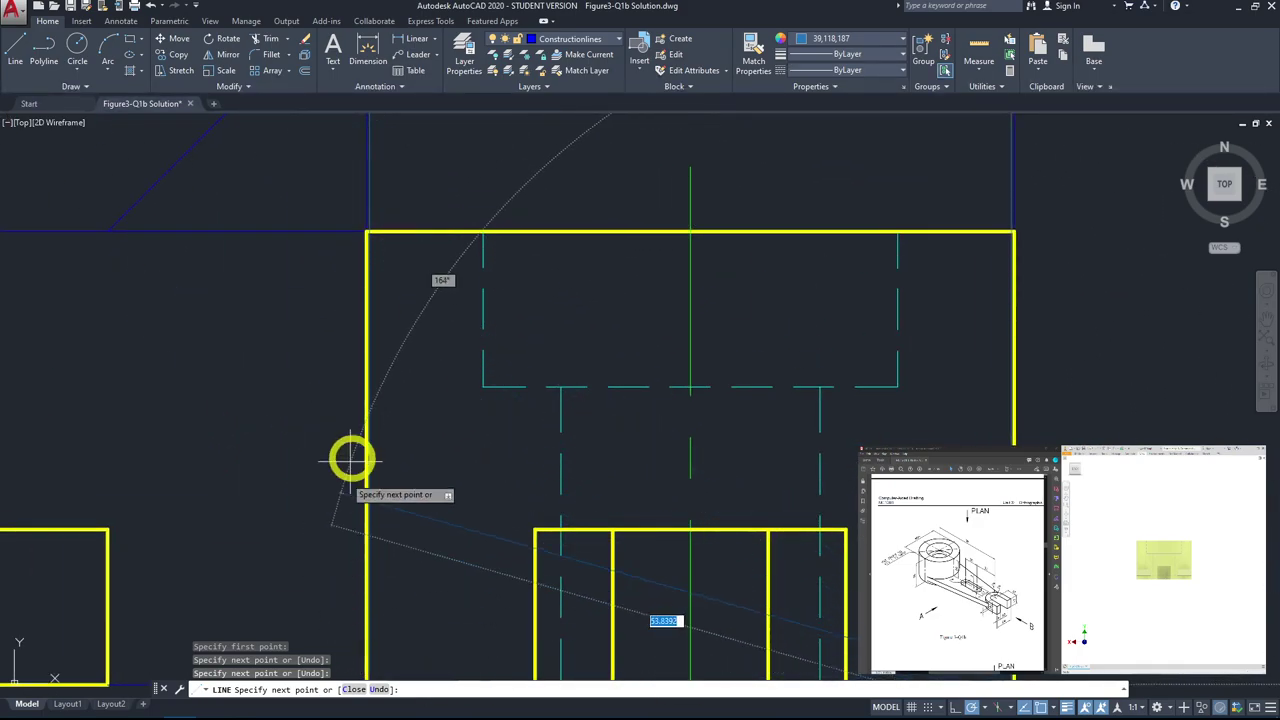
{"action": "middle_click_drag", "start_coordinate": [1014, 489], "coordinate": [1002, 381]}
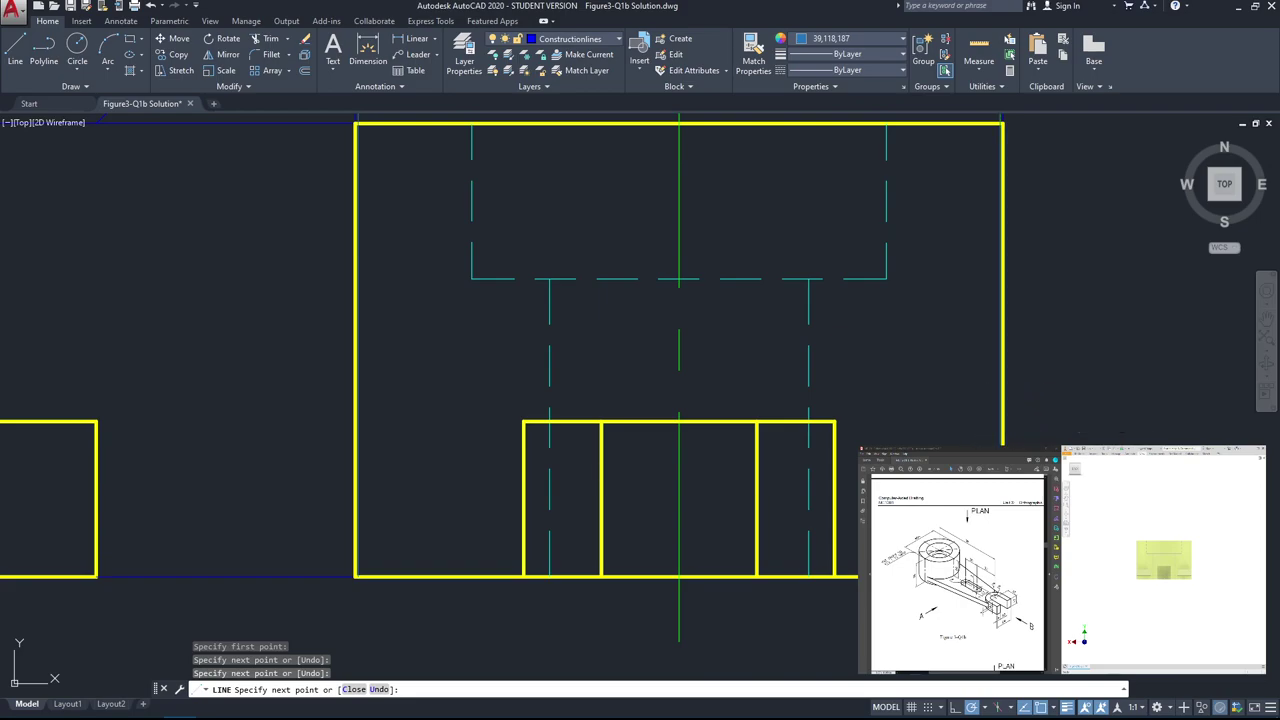
{"action": "key", "text": "Escape"}
Step: Make Outlines the current layer and set the object colour to ByLayer for drawing the web in the end view
{"action": "scroll", "coordinate": [560, 489], "scroll_direction": "down", "scroll_amount": 2}
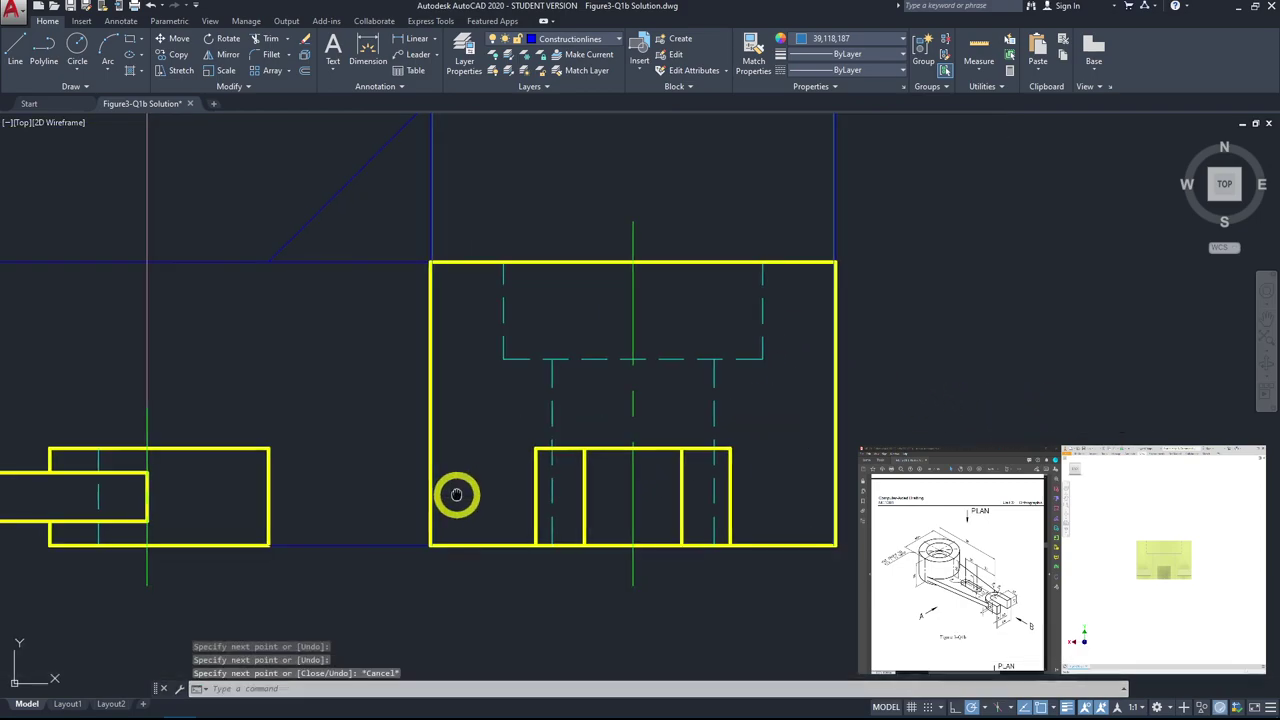
{"action": "middle_click_drag", "start_coordinate": [451, 491], "coordinate": [680, 456]}
{"action": "scroll", "coordinate": [447, 455], "scroll_direction": "down", "scroll_amount": 2}
{"action": "left_click", "coordinate": [8, 52]}
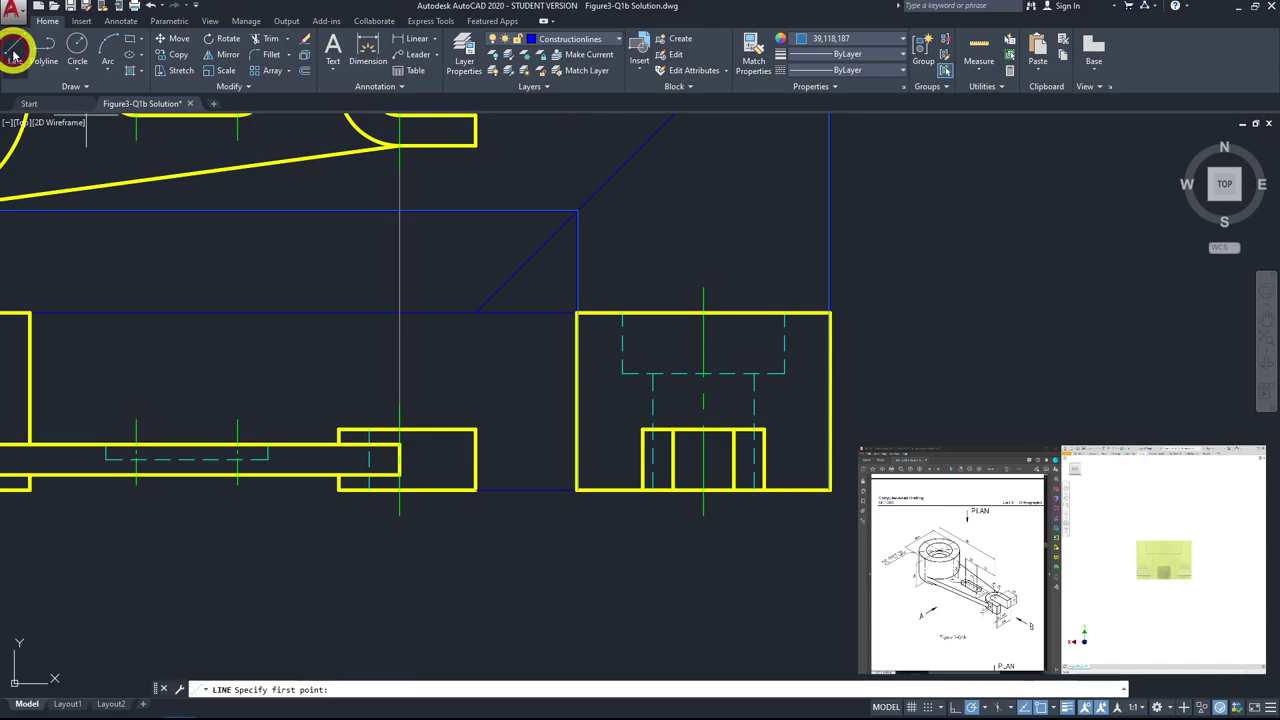
{"action": "left_click", "coordinate": [571, 38]}
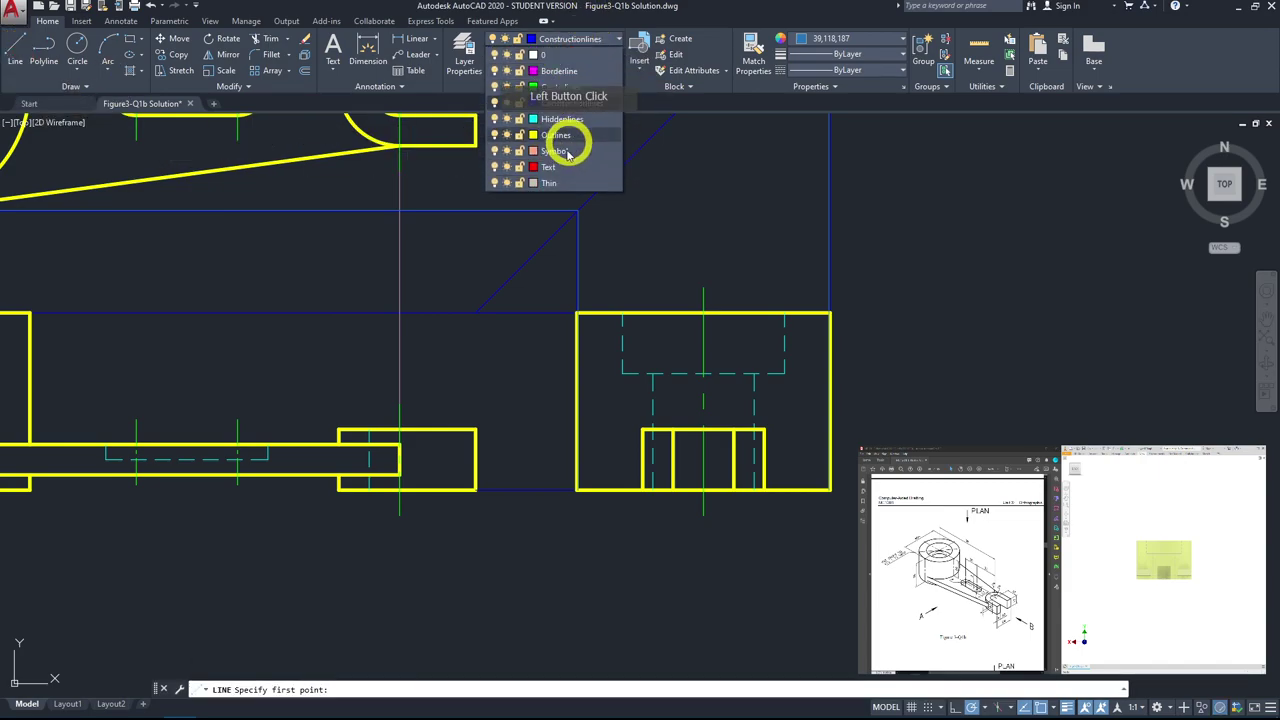
{"action": "left_click", "coordinate": [563, 126]}
{"action": "left_click", "coordinate": [858, 38]}
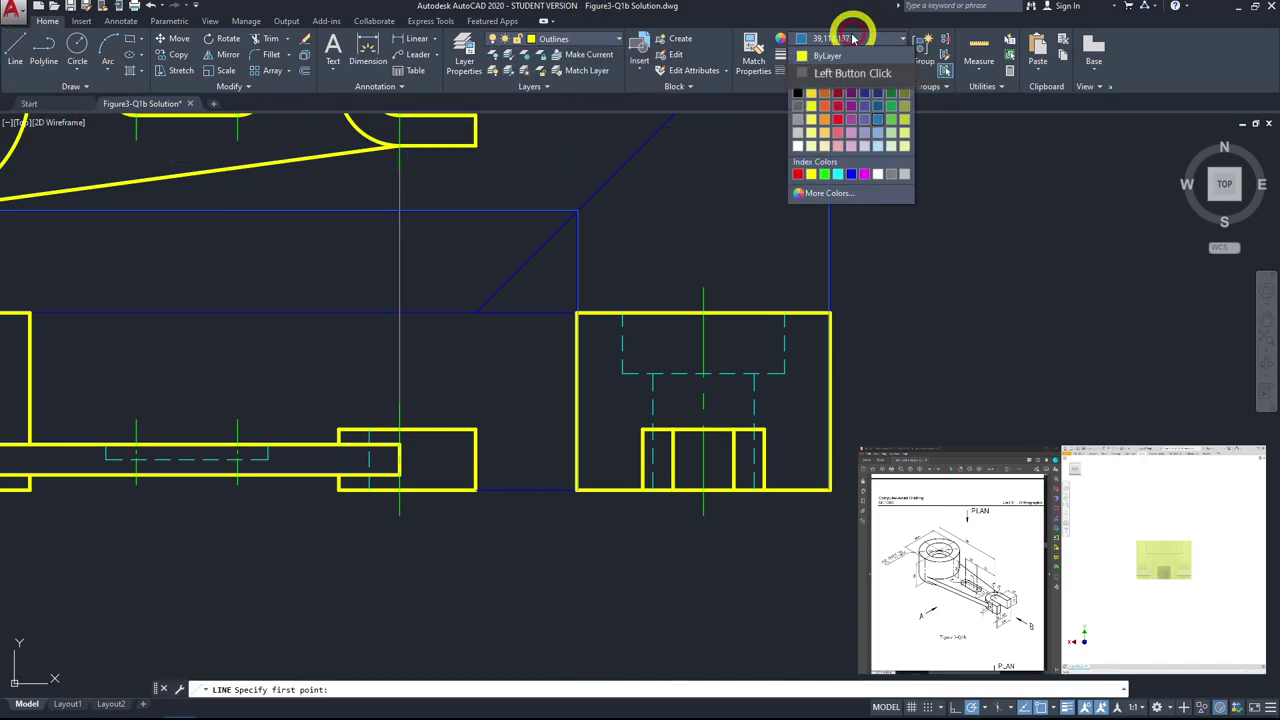
{"action": "left_click", "coordinate": [820, 49]}
Step: Draw the web's lower edge in the end view from the fork's left side horizontally out to the tangent projection line
{"action": "middle_click_drag", "start_coordinate": [633, 488], "coordinate": [757, 500]}
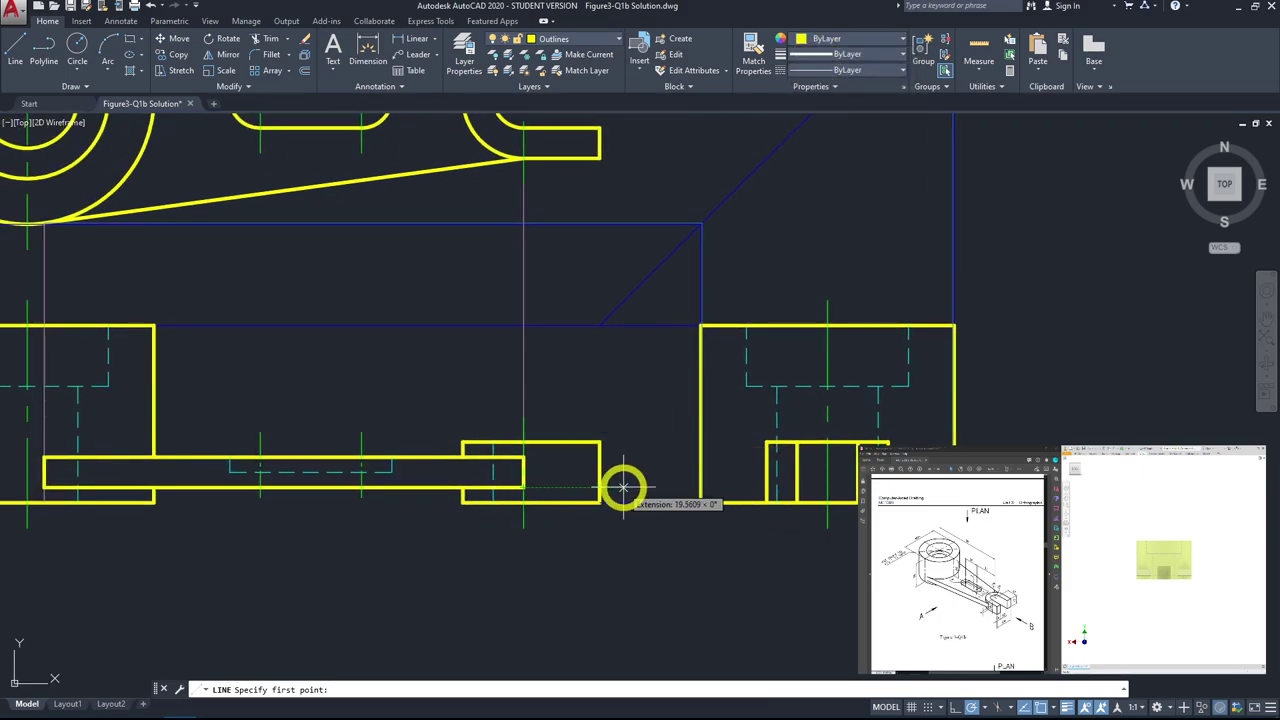
{"action": "left_click", "coordinate": [765, 490]}
{"action": "scroll", "coordinate": [755, 488], "scroll_direction": "up", "scroll_amount": 5}
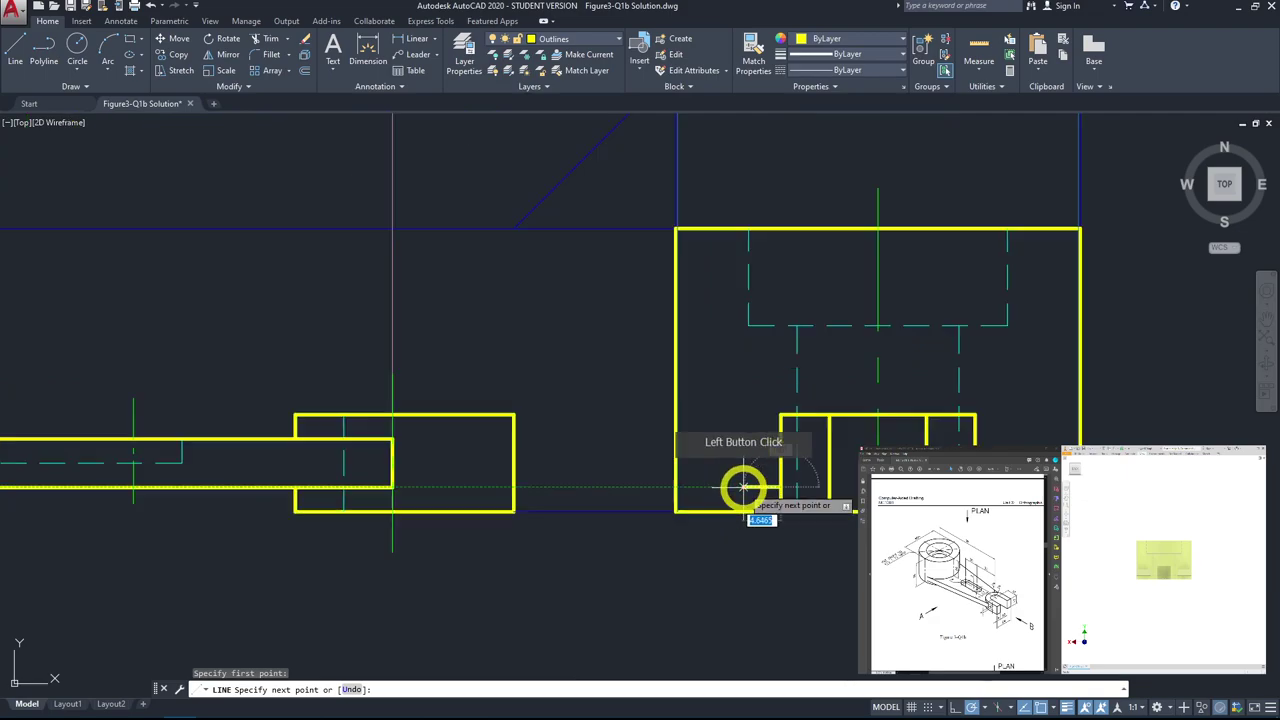
{"action": "scroll", "coordinate": [573, 490], "scroll_direction": "up", "scroll_amount": 4}
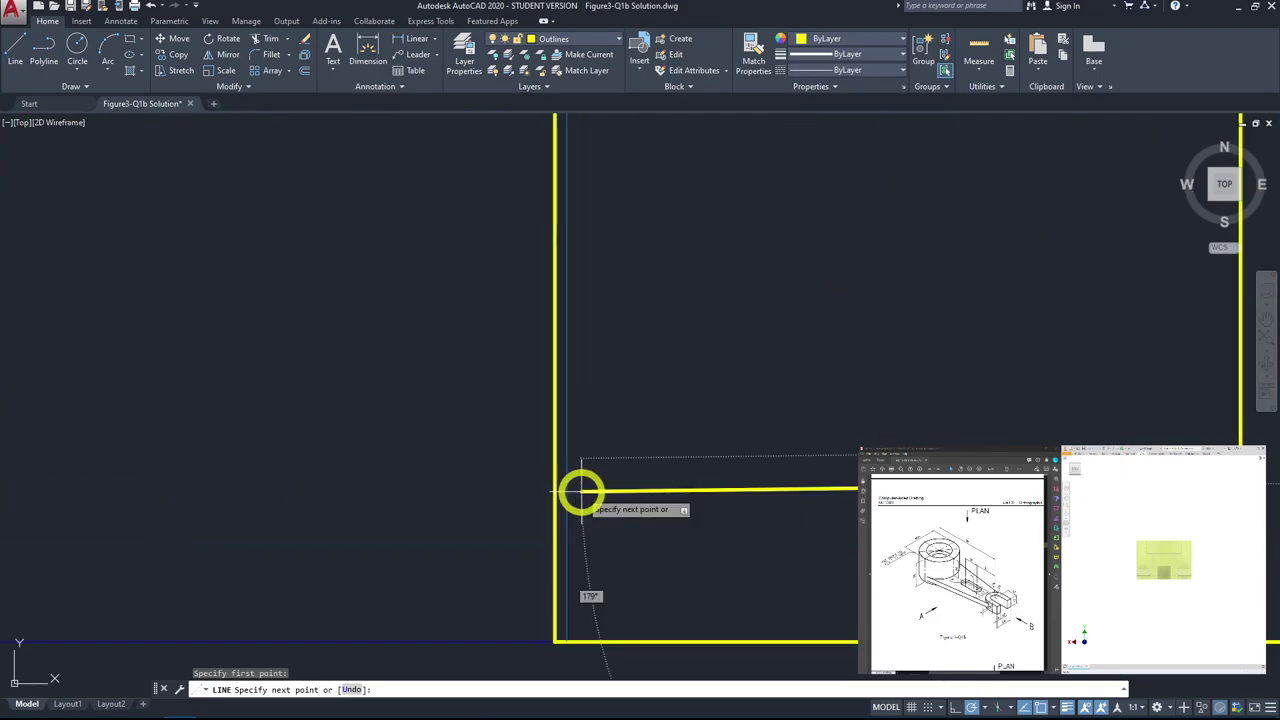
{"action": "left_click", "coordinate": [586, 331]}
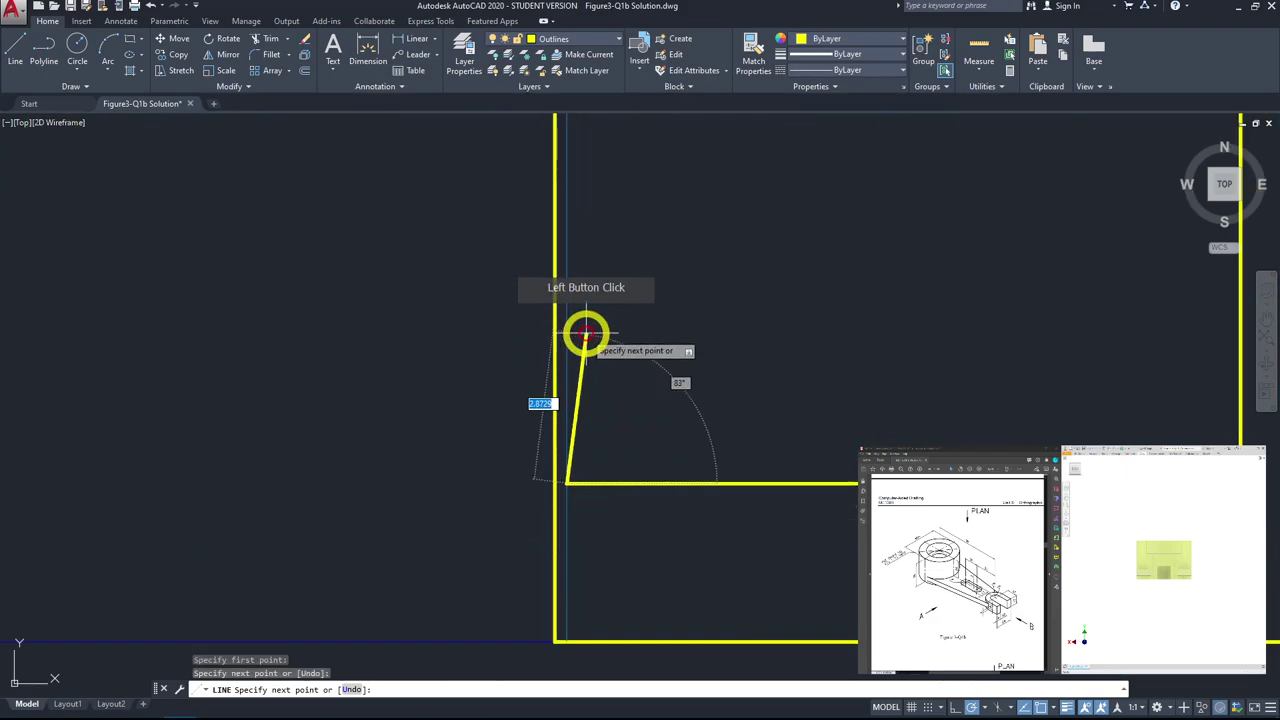
Step: Continue the web outline 6 units up along the projection line and horizontally back to the fork's left side
{"action": "scroll", "coordinate": [614, 346], "scroll_direction": "down", "scroll_amount": 2}
{"action": "middle_click_drag", "start_coordinate": [614, 346], "coordinate": [729, 423]}
{"action": "scroll", "coordinate": [728, 410], "scroll_direction": "up", "scroll_amount": 2}
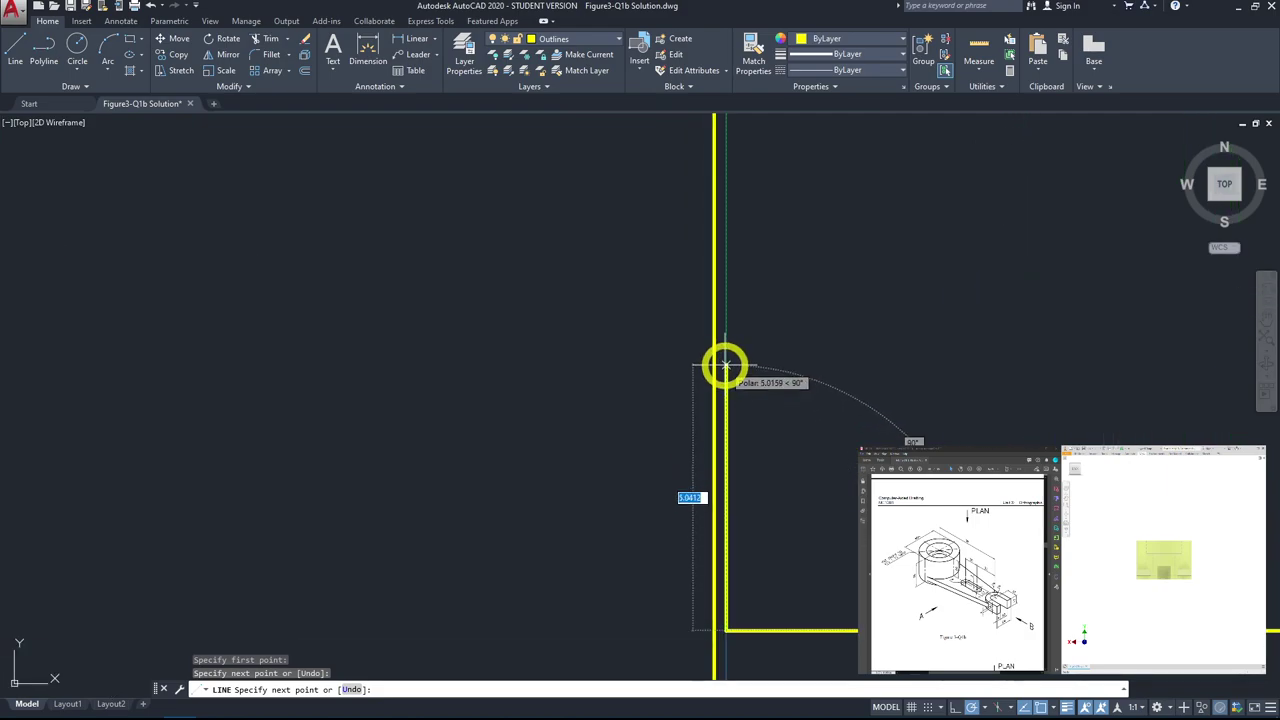
{"action": "type", "text": "6"}
{"action": "key", "text": "space"}
{"action": "scroll", "coordinate": [733, 364], "scroll_direction": "down", "scroll_amount": 3}
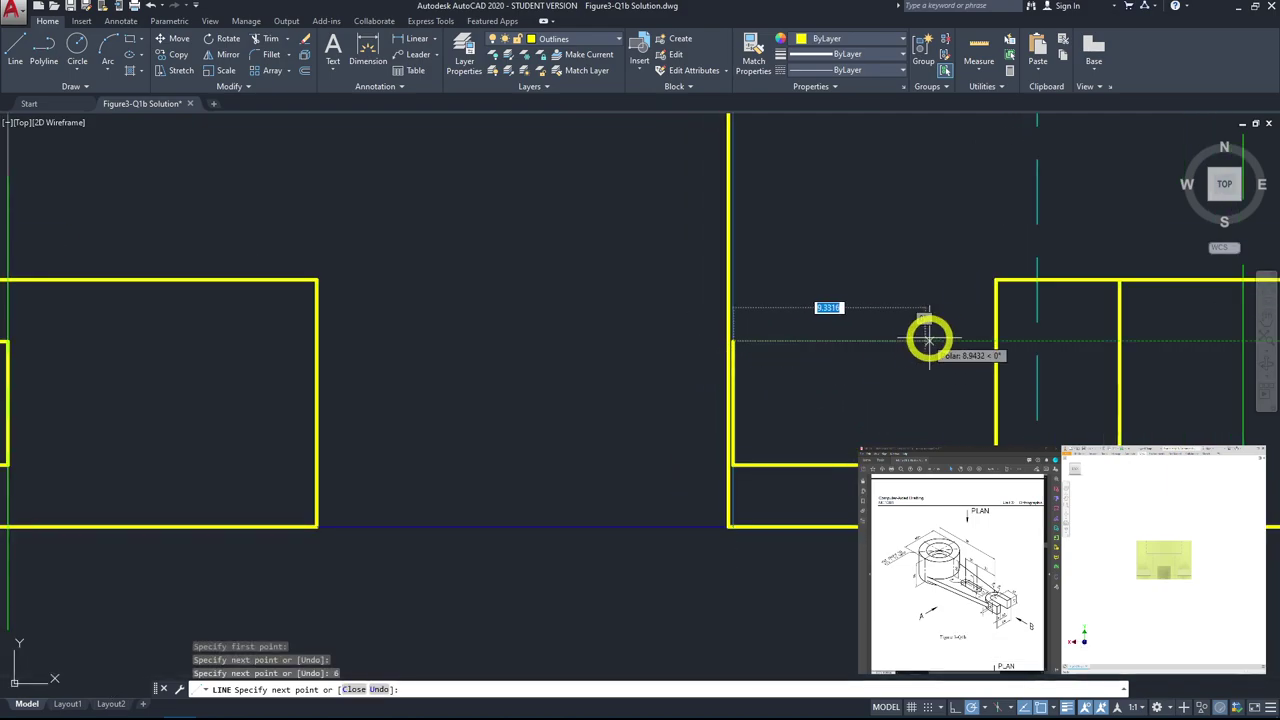
{"action": "left_click", "coordinate": [997, 342]}
{"action": "scroll", "coordinate": [1035, 445], "scroll_direction": "down", "scroll_amount": 2}
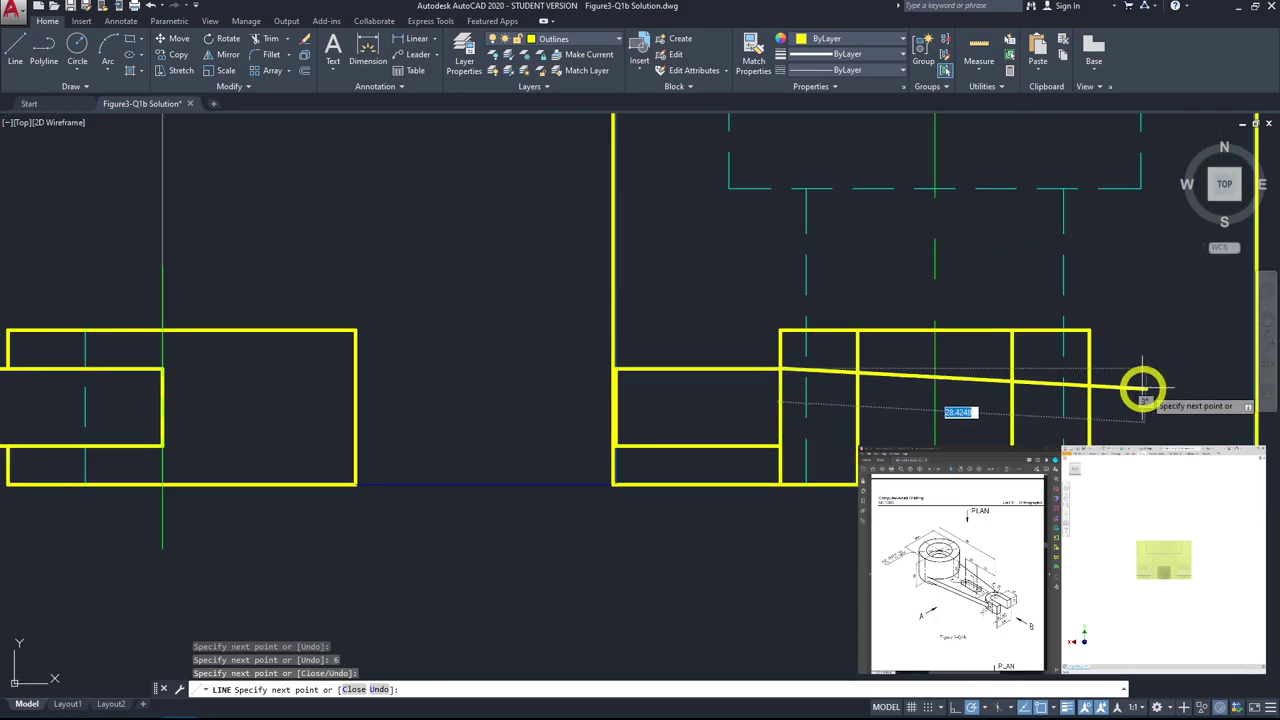
{"action": "key", "text": "Escape"}
{"action": "key", "text": "Escape"}
{"action": "scroll", "coordinate": [611, 374], "scroll_direction": "up", "scroll_amount": 2}
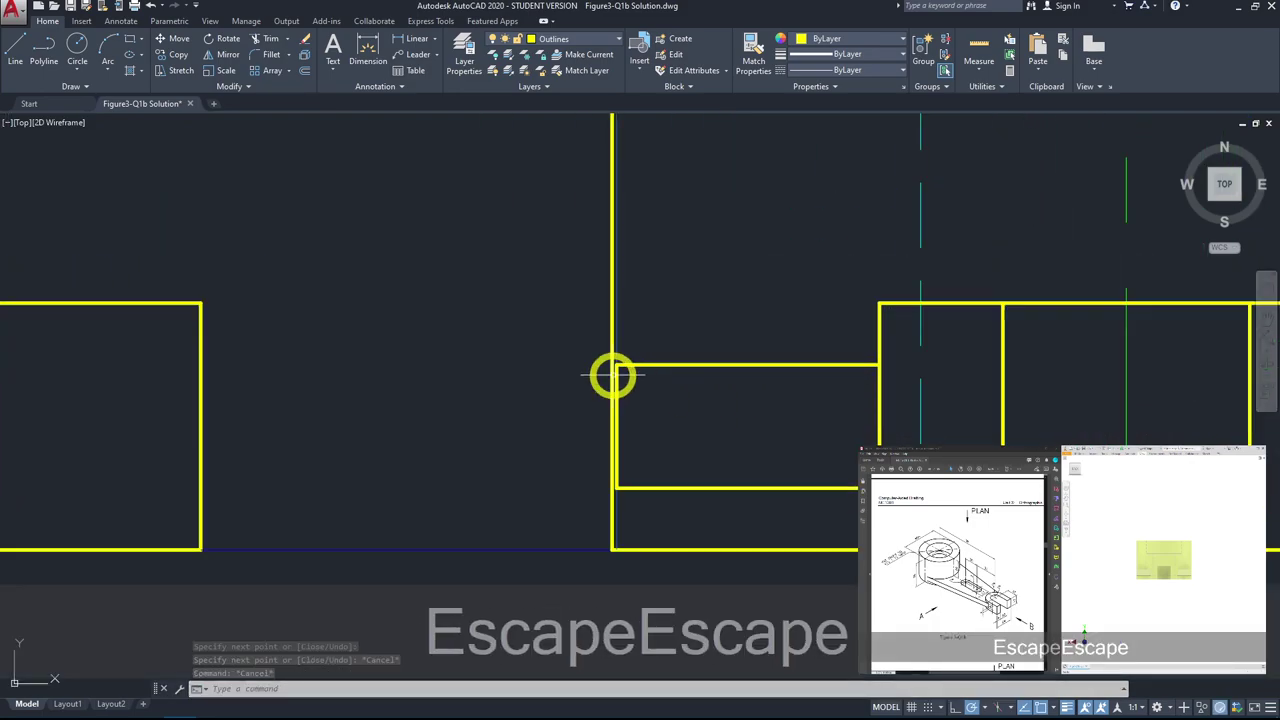
{"action": "left_click", "coordinate": [571, 342]}
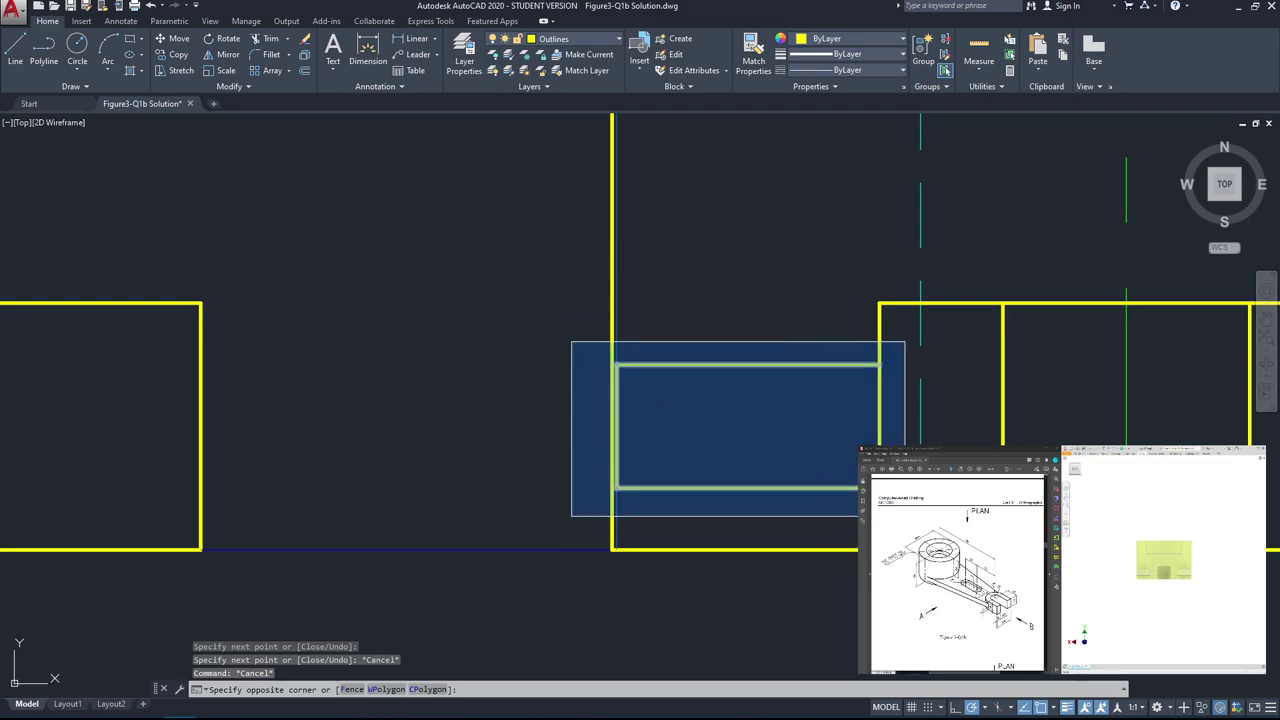
{"action": "key", "text": "Escape"}
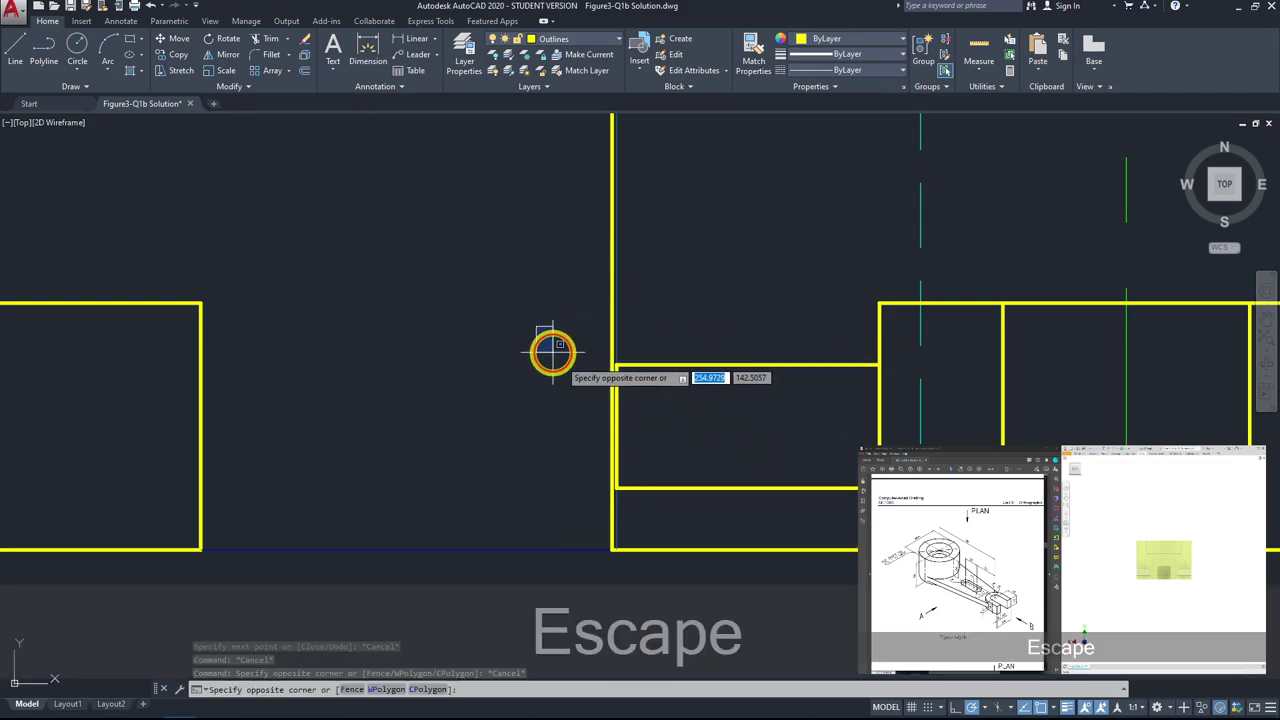
{"action": "left_click", "coordinate": [536, 326]}
{"action": "key", "text": "Escape"}
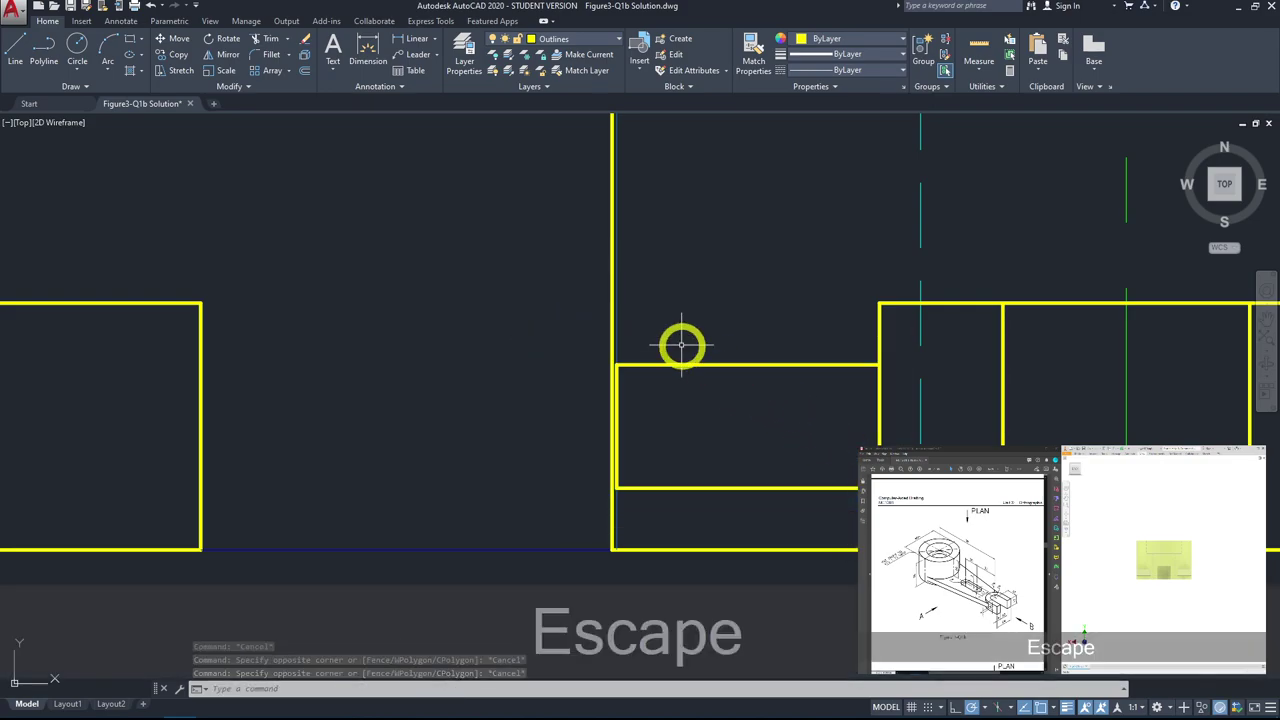
Step: Mirror the three web outline lines about the end view's vertical centre line, keeping the source objects
{"action": "left_click", "coordinate": [563, 334]}
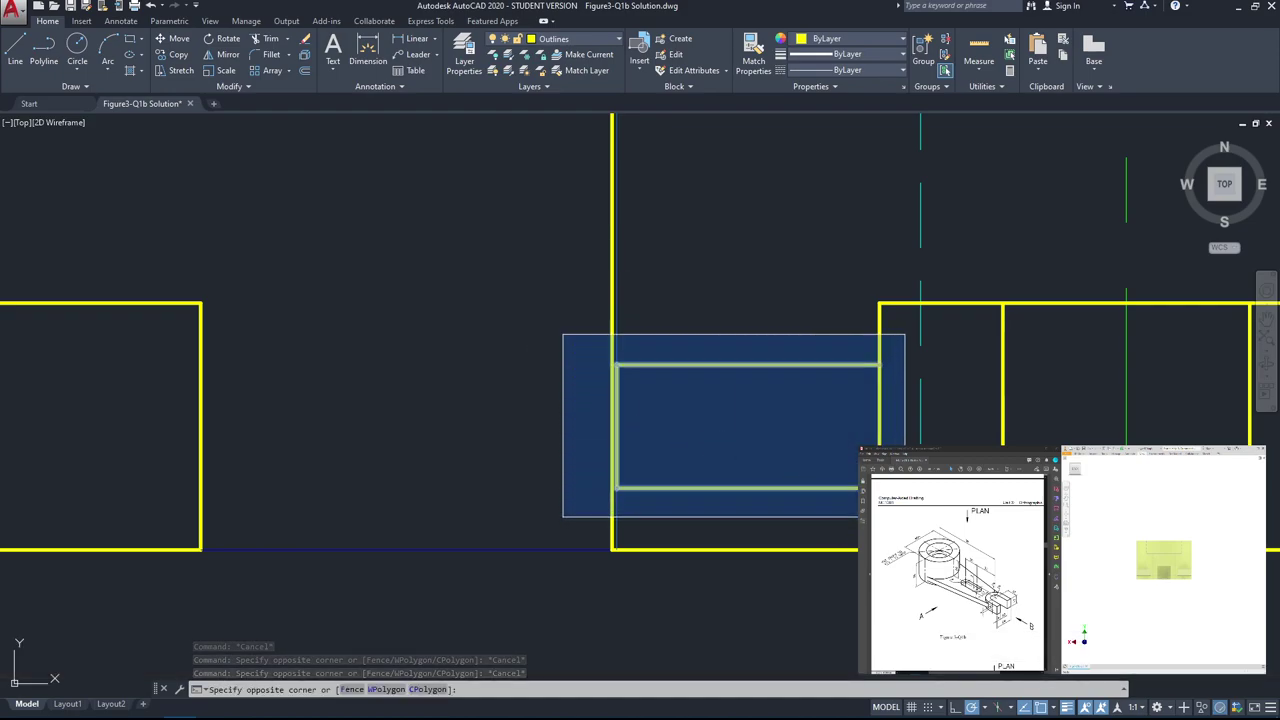
{"action": "left_click", "coordinate": [905, 517]}
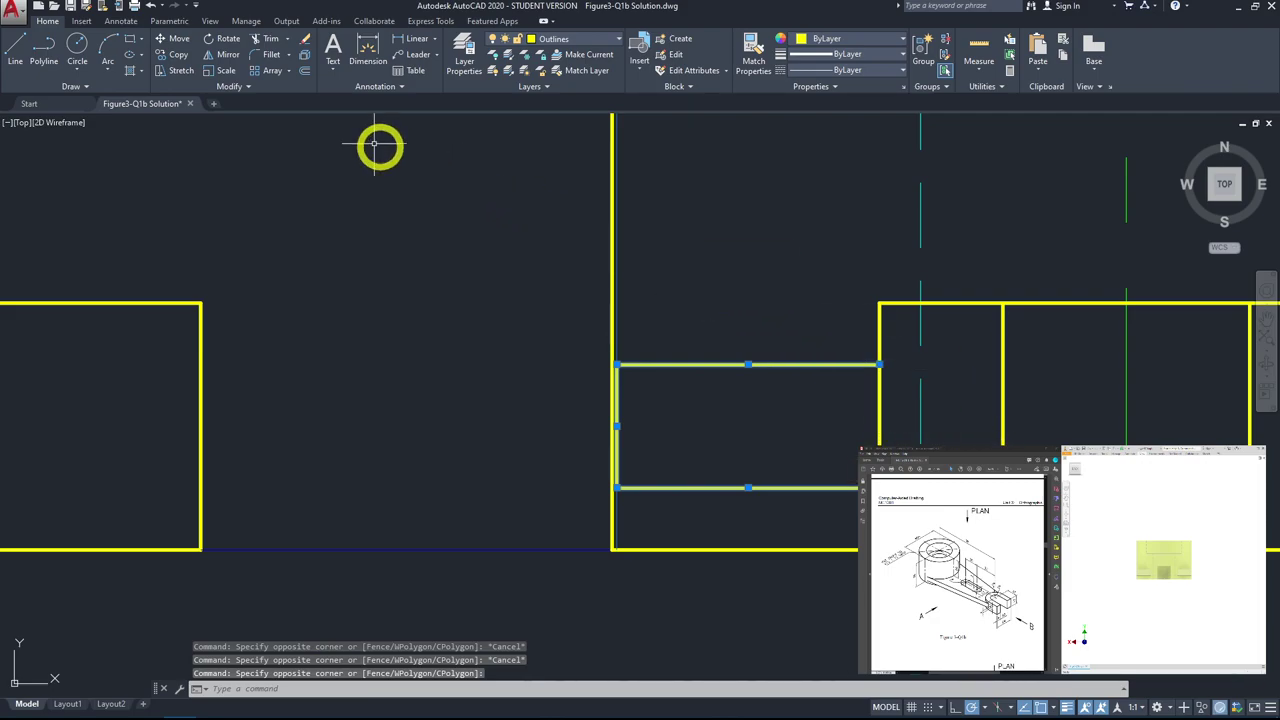
{"action": "scroll", "coordinate": [783, 286], "scroll_direction": "down", "scroll_amount": 2}
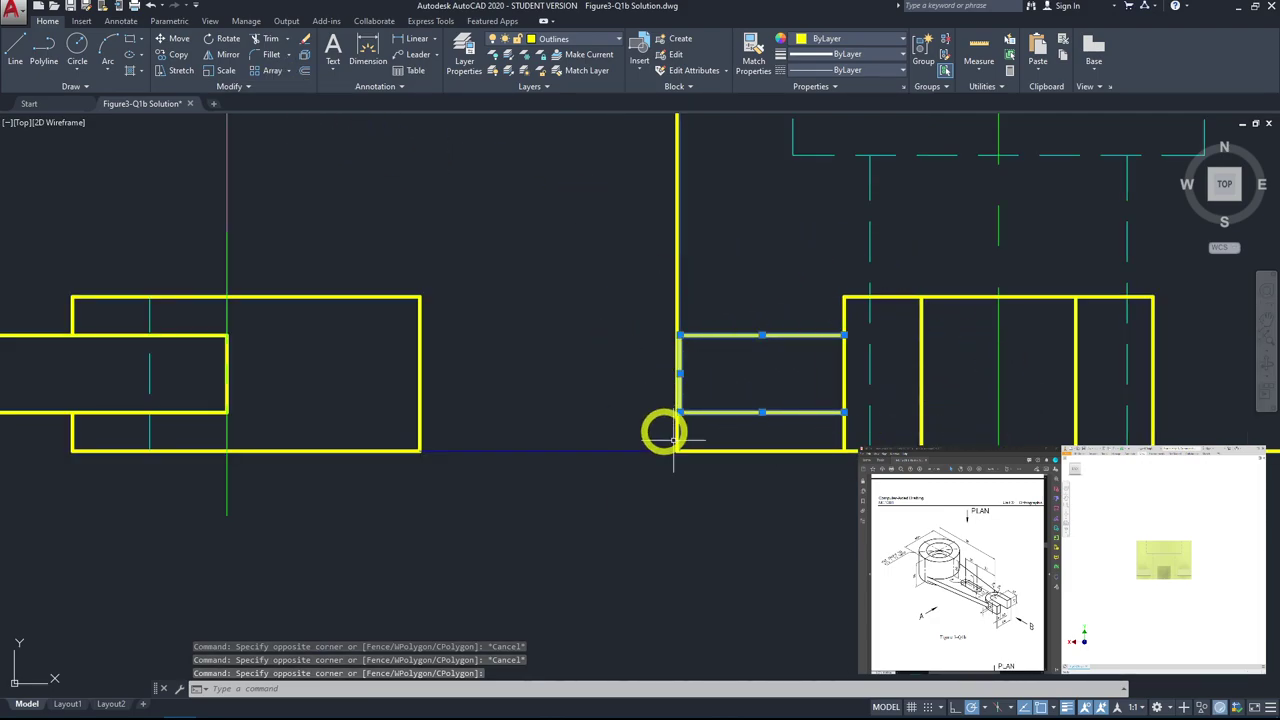
{"action": "middle_click_drag", "start_coordinate": [1120, 371], "coordinate": [914, 420]}
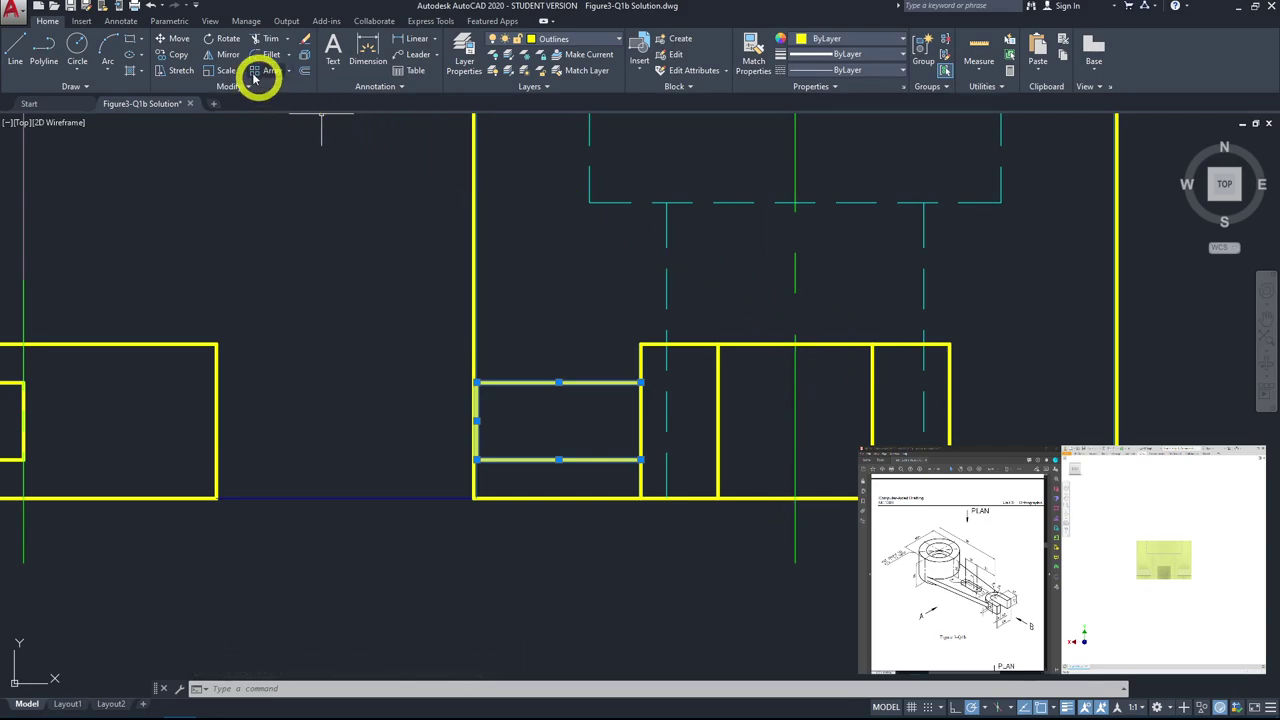
{"action": "left_click", "coordinate": [226, 54]}
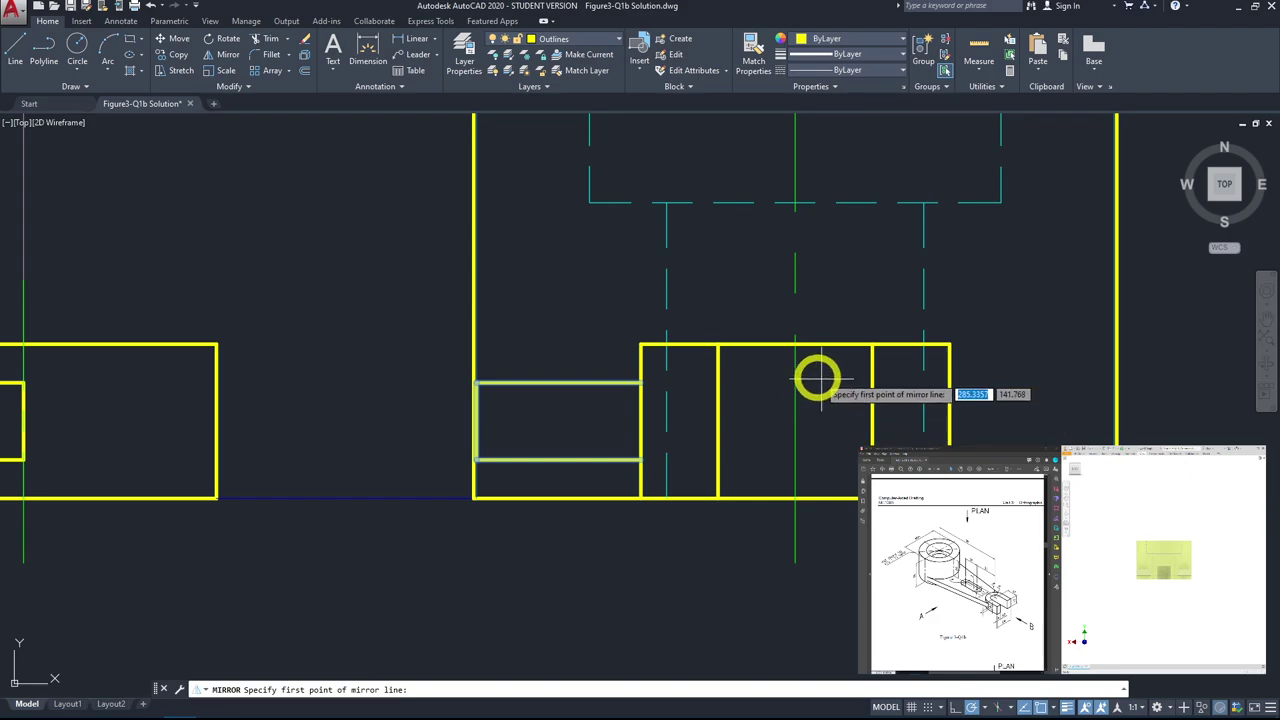
{"action": "left_click", "coordinate": [795, 347]}
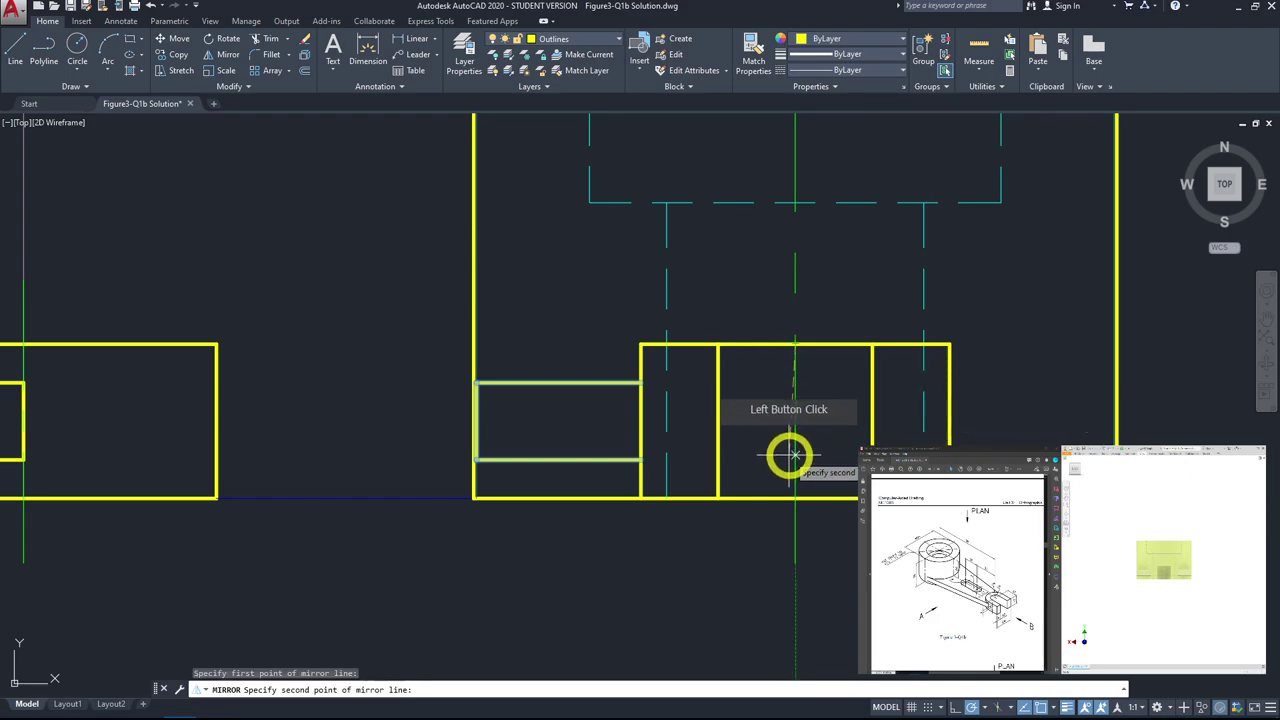
{"action": "left_click", "coordinate": [795, 497]}
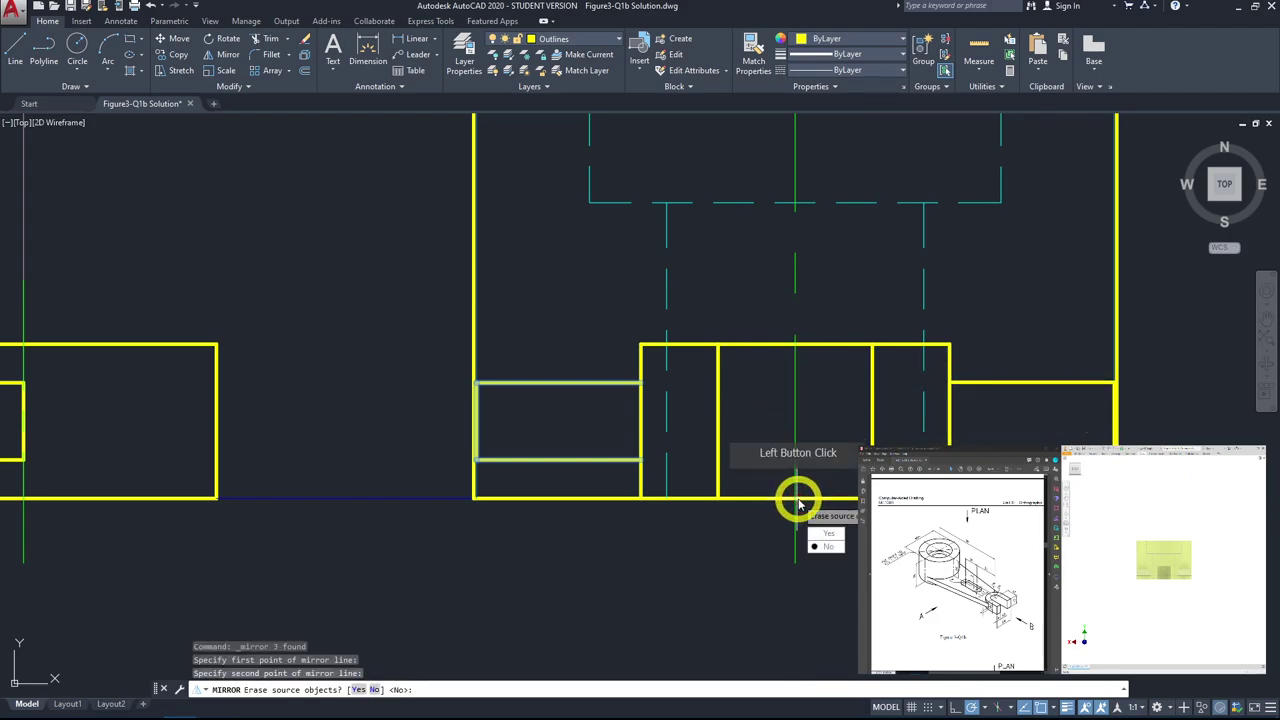
{"action": "key", "text": "space"}
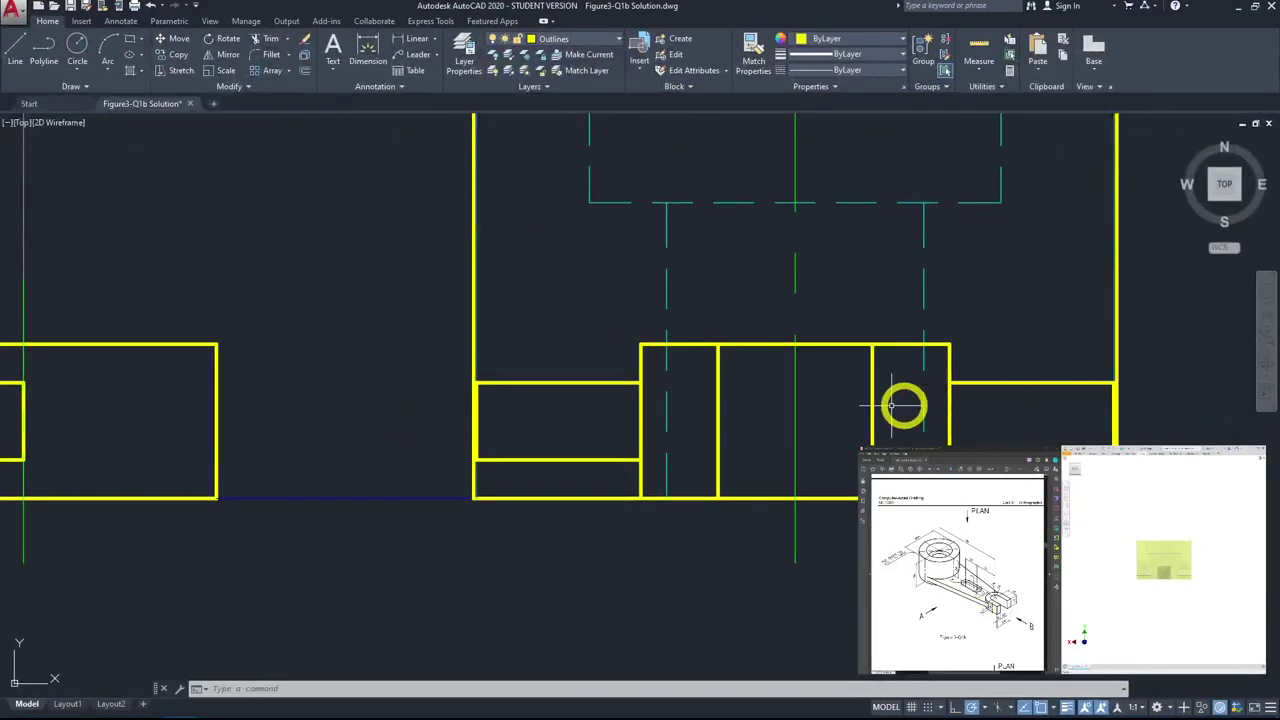
Step: Make Hiddenlines the current layer and draw the web's upper edge as a hidden line across the fork in the end view
{"action": "left_click", "coordinate": [15, 45]}
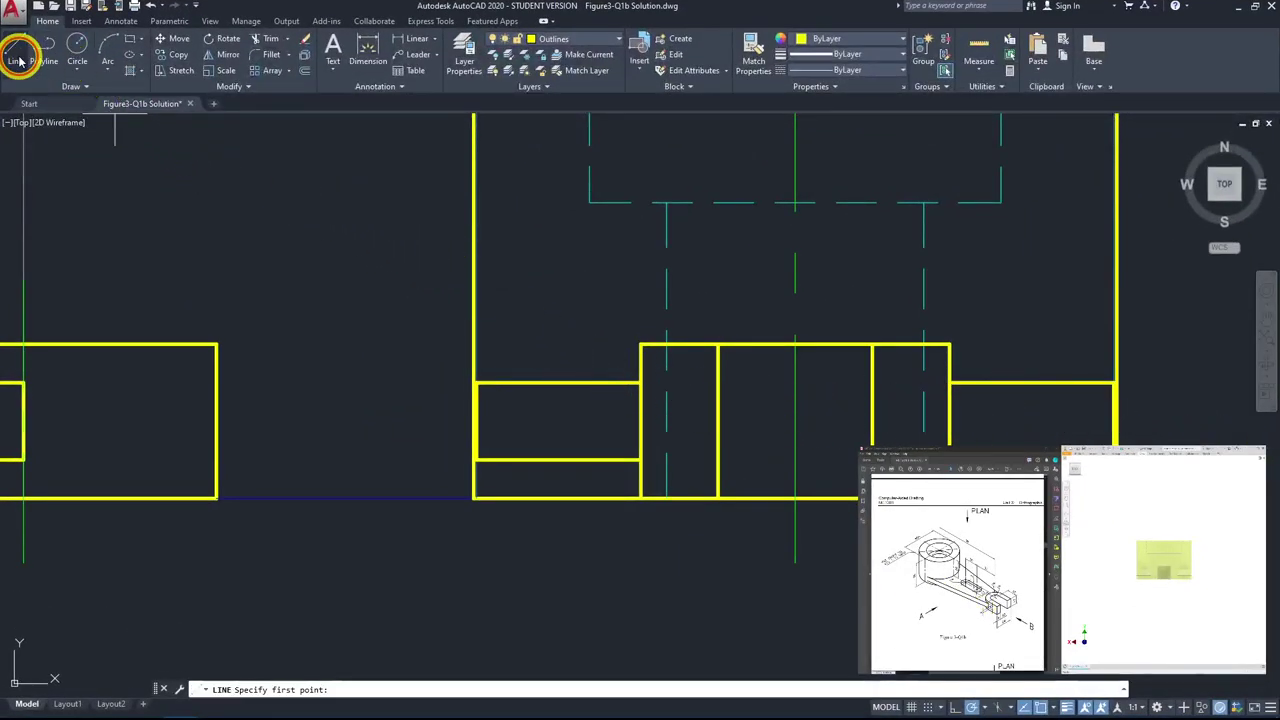
{"action": "left_click", "coordinate": [562, 40]}
{"action": "left_click", "coordinate": [557, 114]}
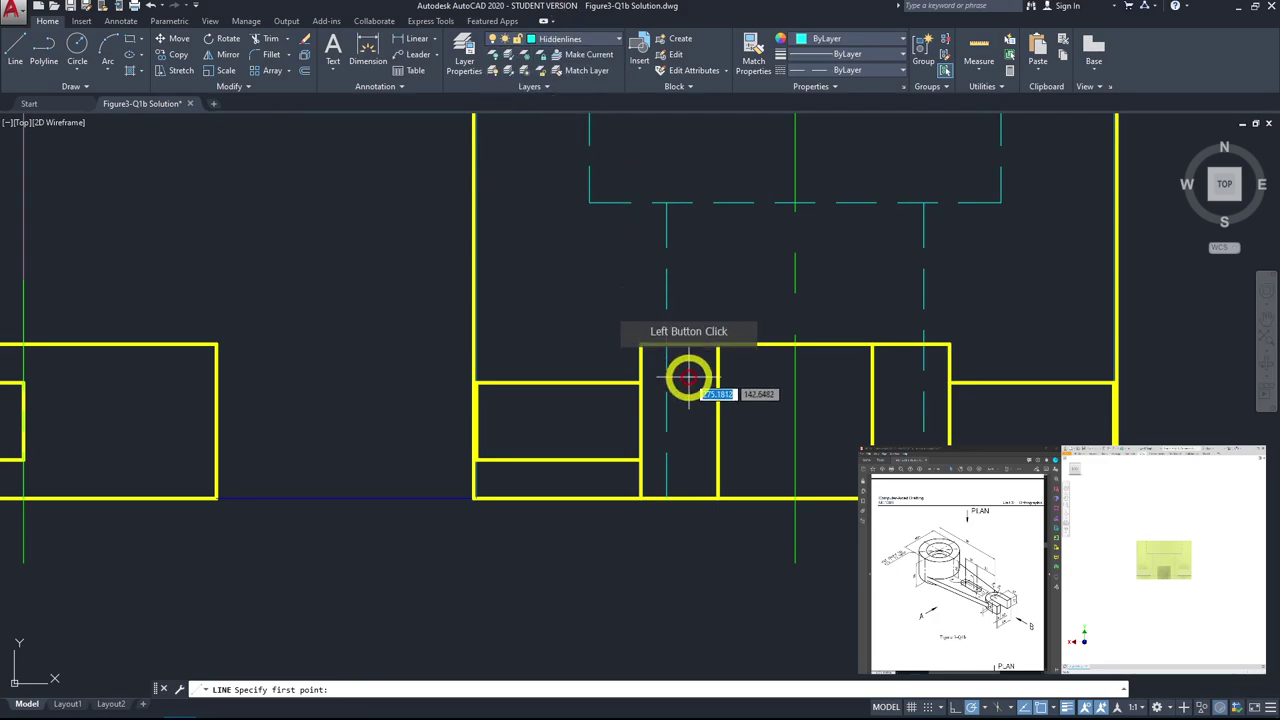
{"action": "left_click", "coordinate": [640, 383]}
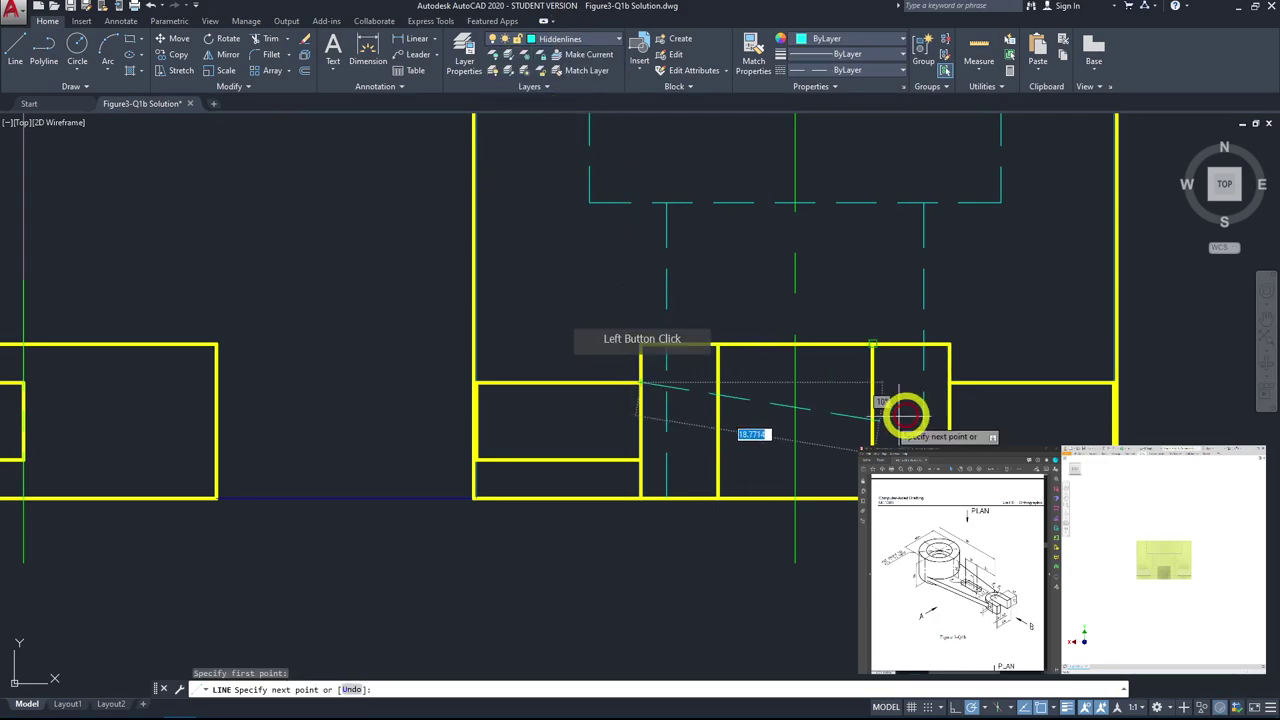
{"action": "left_click", "coordinate": [950, 383]}
{"action": "key", "text": "space"}
Step: Draw the web's lower edge as a hidden line across the fork, between its two outer sides in the end view
{"action": "key", "text": "space"}
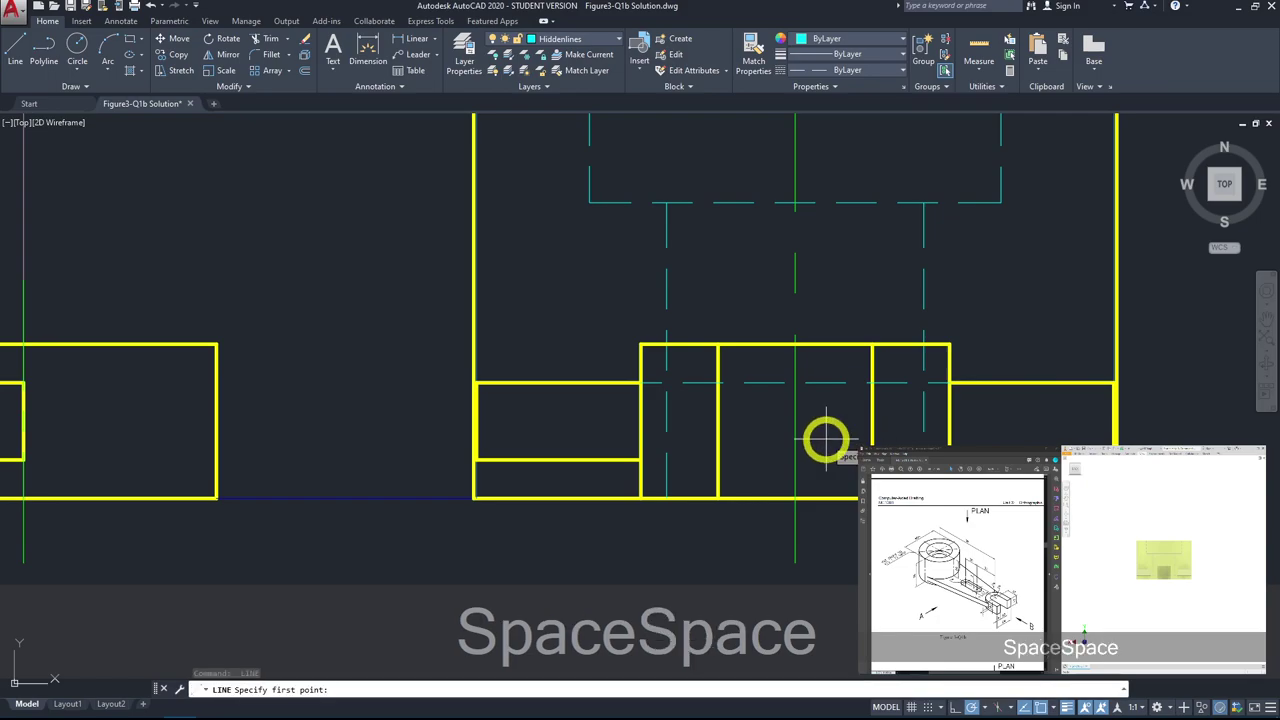
{"action": "left_click", "coordinate": [640, 460]}
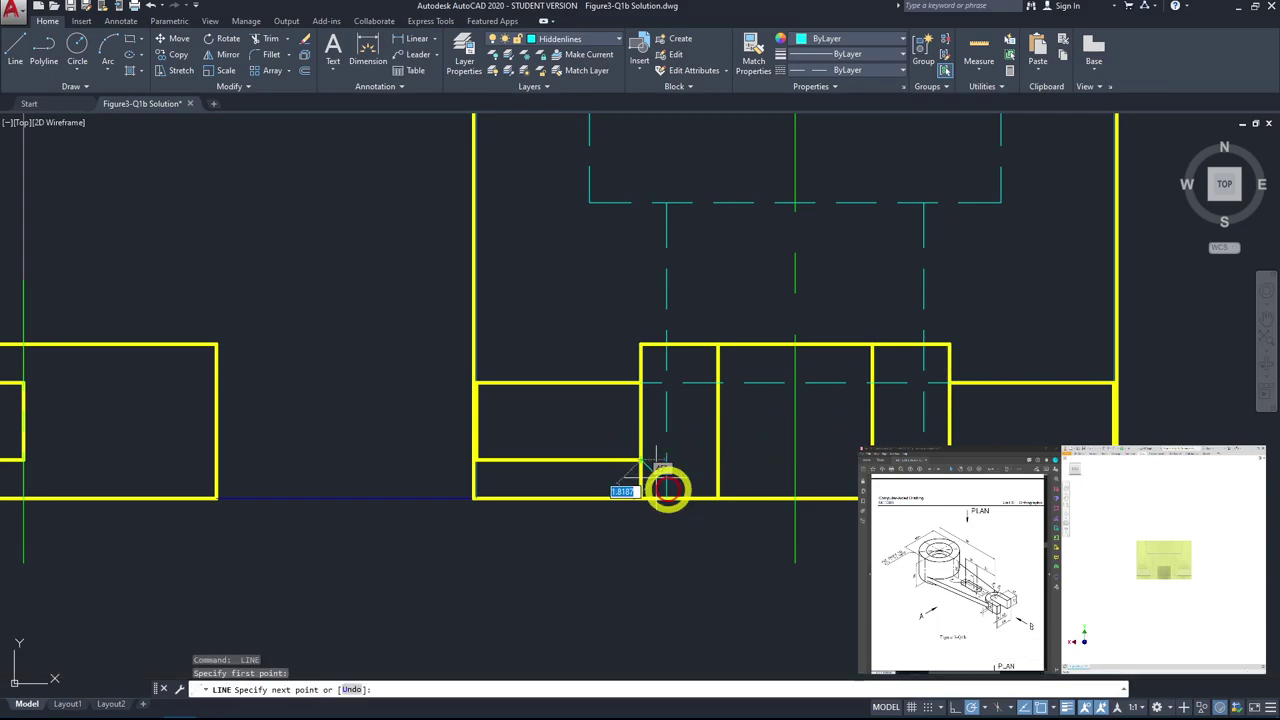
{"action": "left_click", "coordinate": [950, 460]}
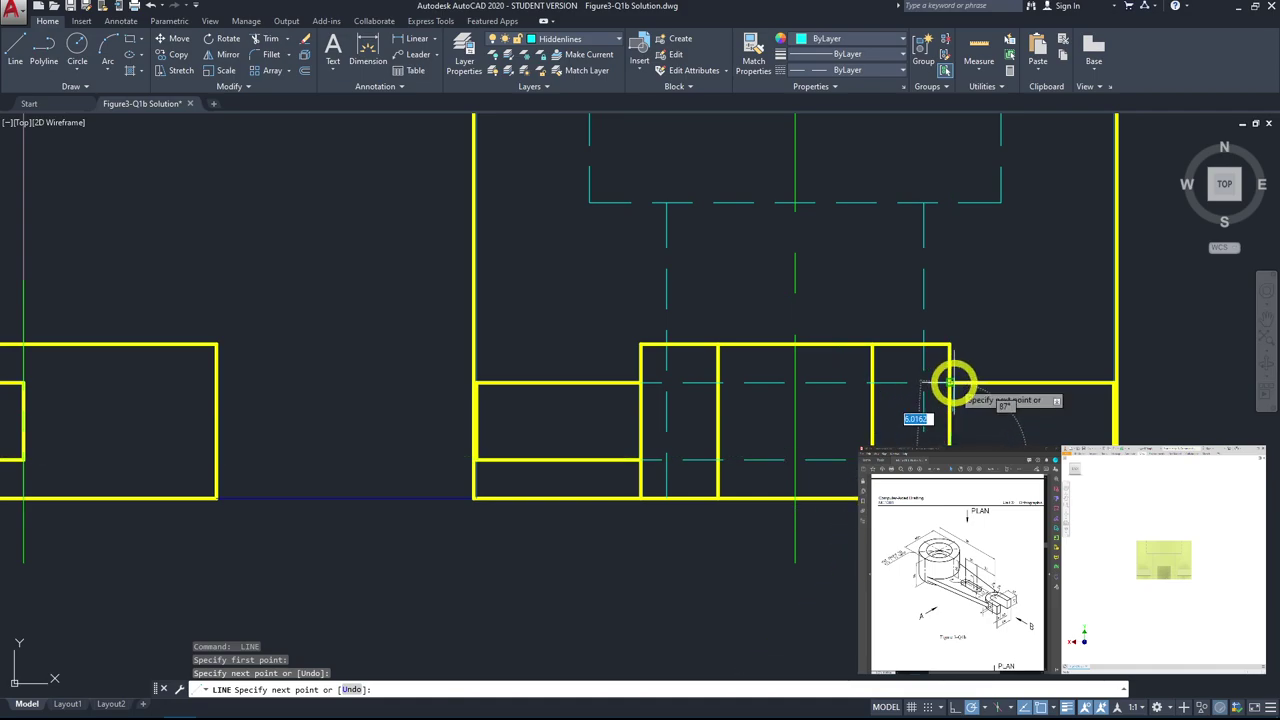
{"action": "key", "text": "space"}
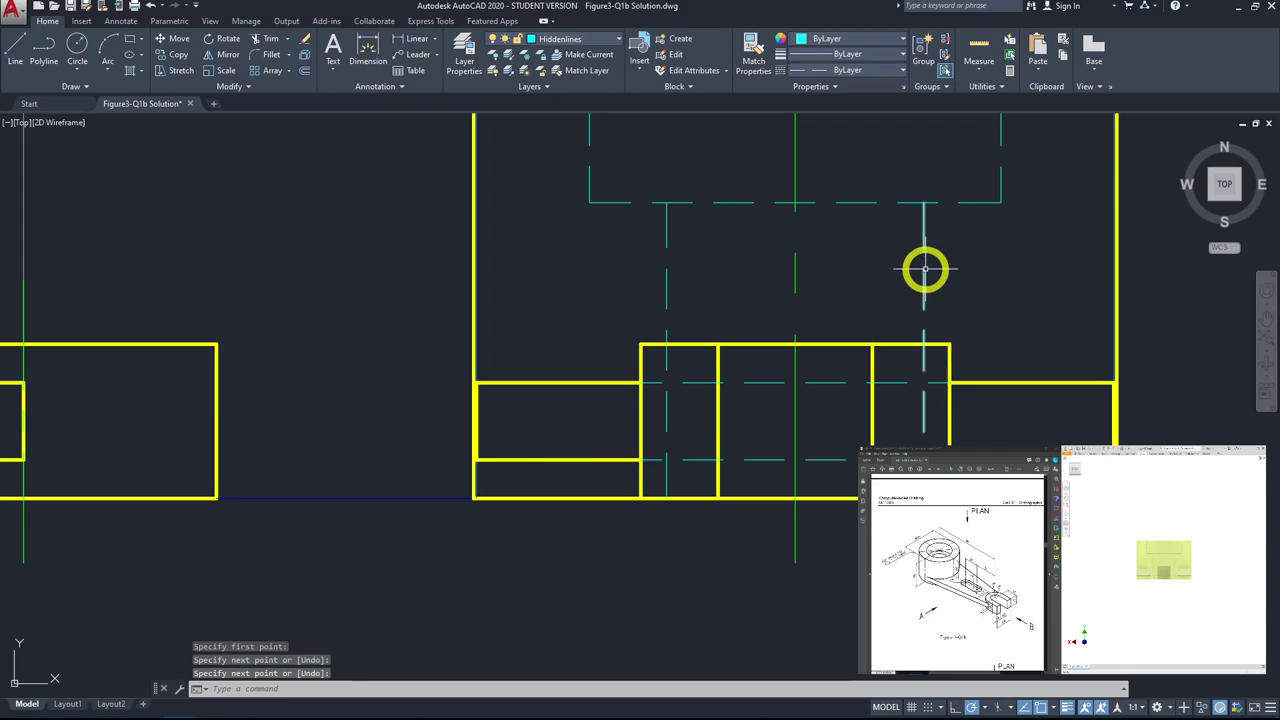
Step: Draw the slot floor's hidden line in the end view, 3 units down from the web's top edge and across the fork gap to its right side
{"action": "scroll", "coordinate": [920, 355], "scroll_direction": "down", "scroll_amount": 2}
{"action": "middle_click_drag", "start_coordinate": [785, 325], "coordinate": [834, 346]}
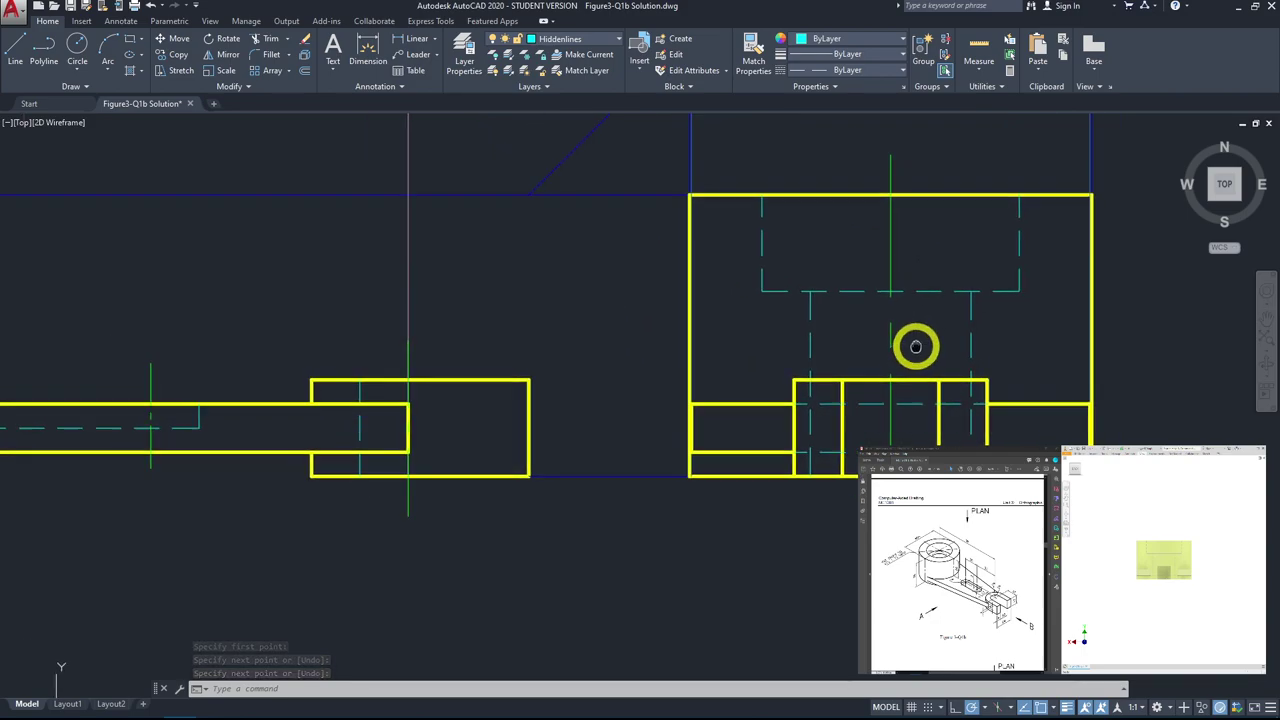
{"action": "scroll", "coordinate": [689, 286], "scroll_direction": "down", "scroll_amount": 2}
{"action": "middle_click_drag", "start_coordinate": [495, 313], "coordinate": [541, 440]}
{"action": "middle_click_drag", "start_coordinate": [535, 367], "coordinate": [547, 452]}
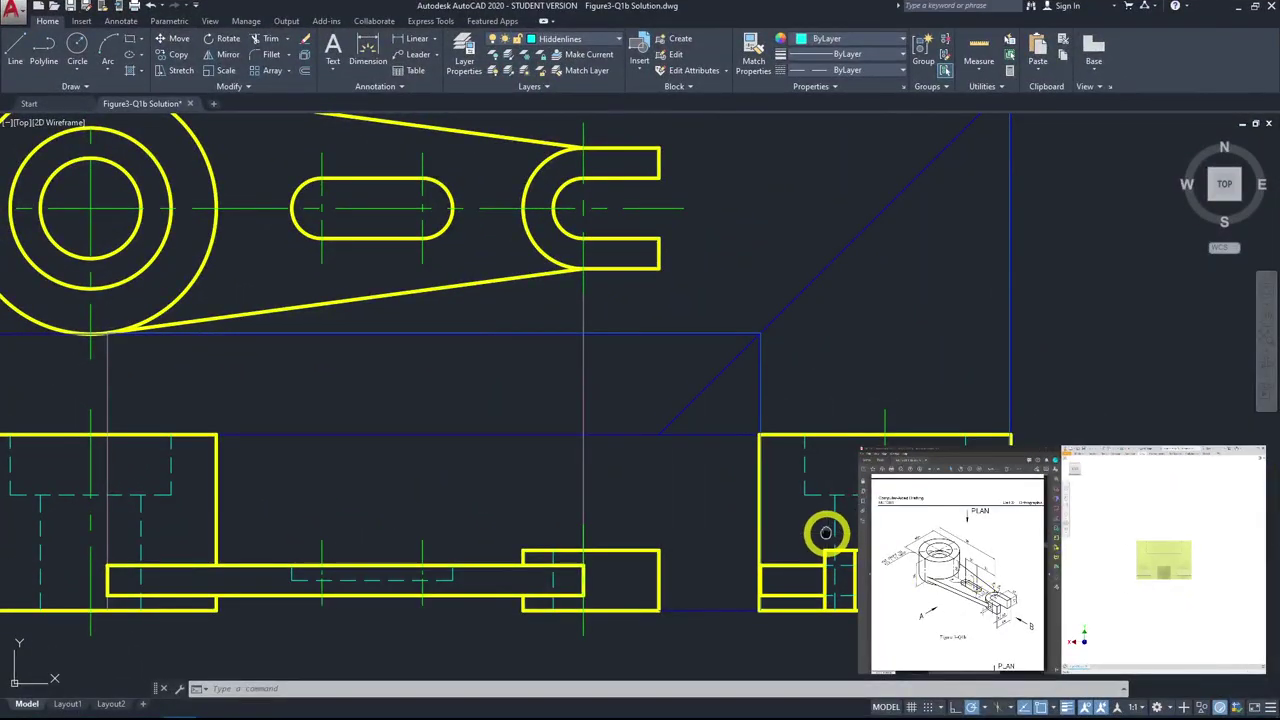
{"action": "scroll", "coordinate": [826, 533], "scroll_direction": "up", "scroll_amount": 5}
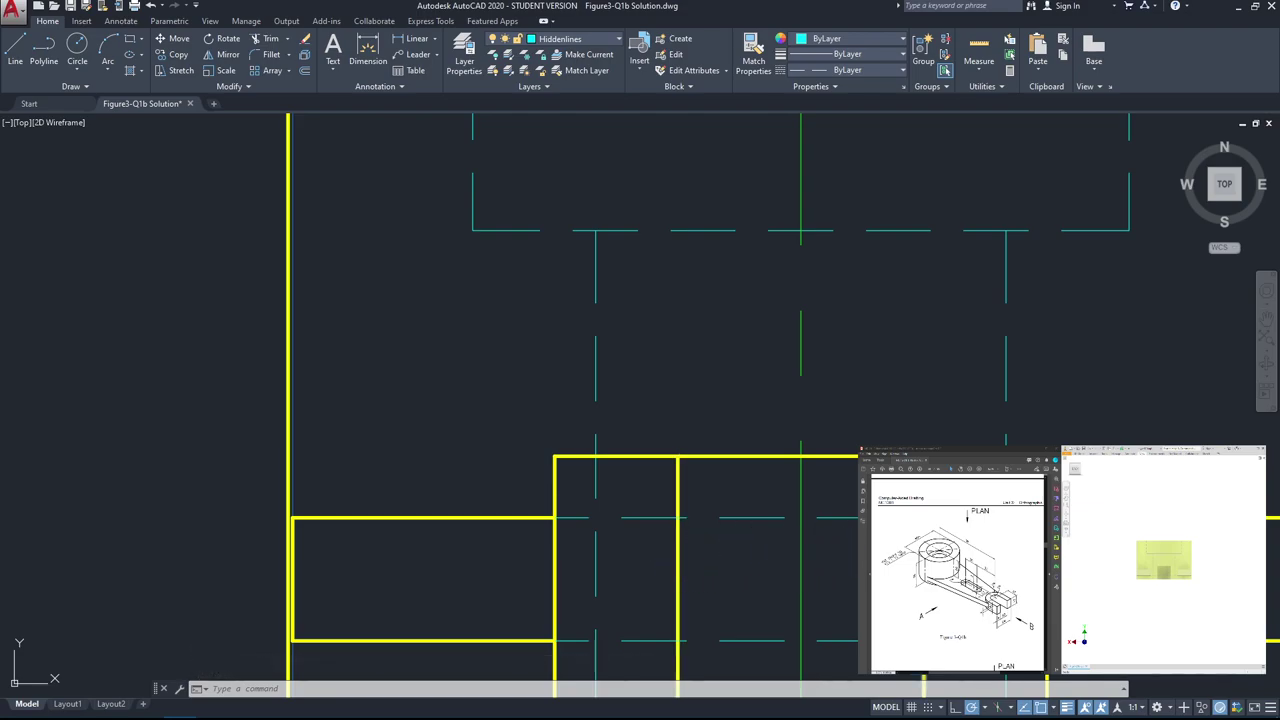
{"action": "left_click", "coordinate": [25, 58]}
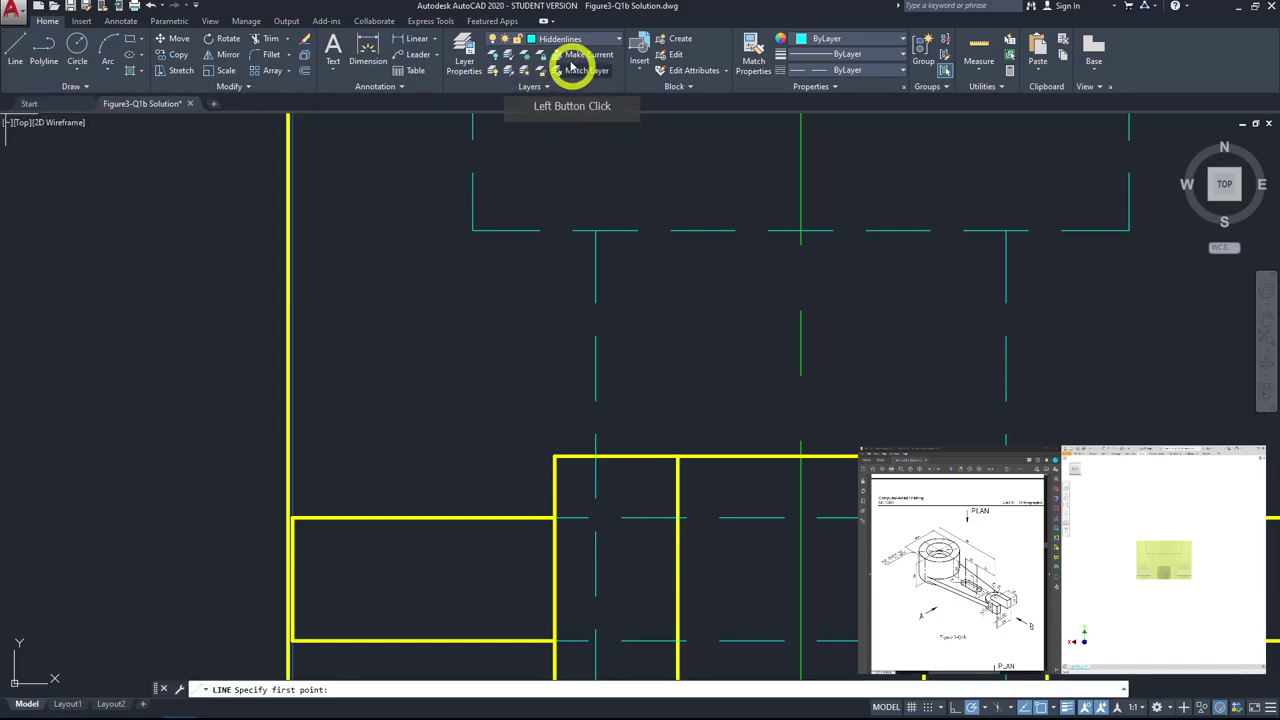
{"action": "left_click", "coordinate": [678, 518]}
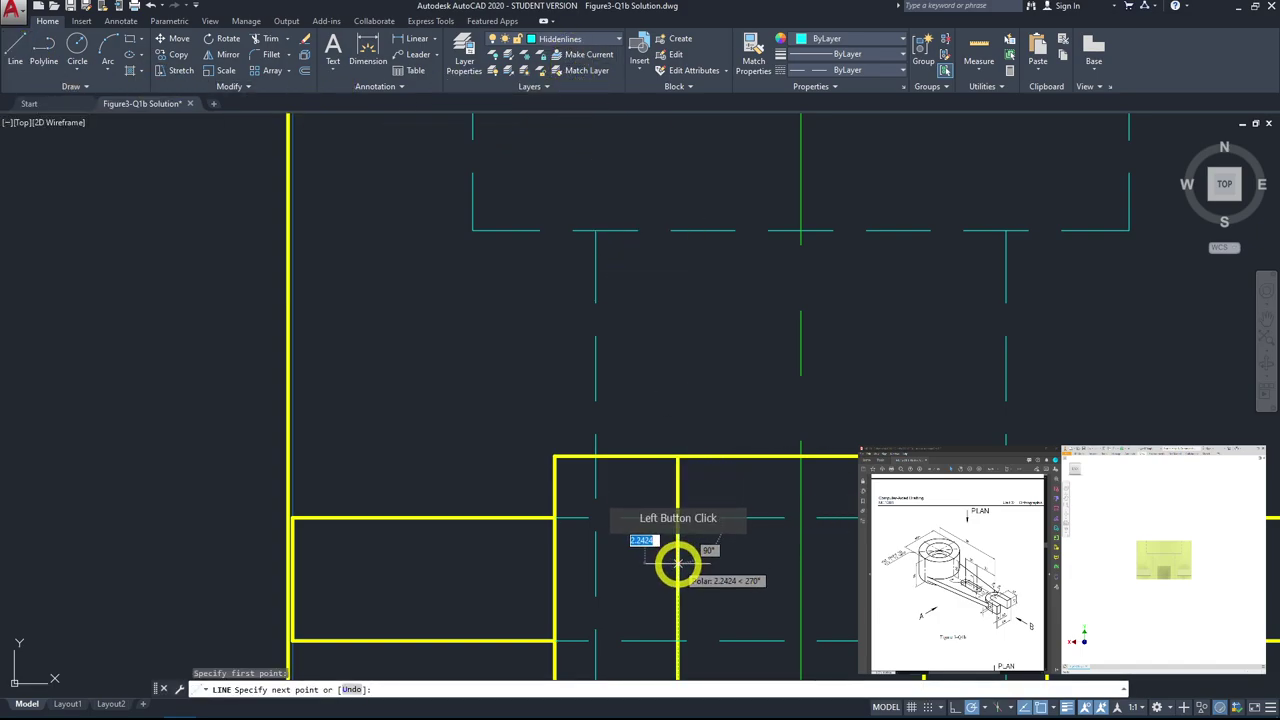
{"action": "type", "text": "3"}
{"action": "key", "text": "Return"}
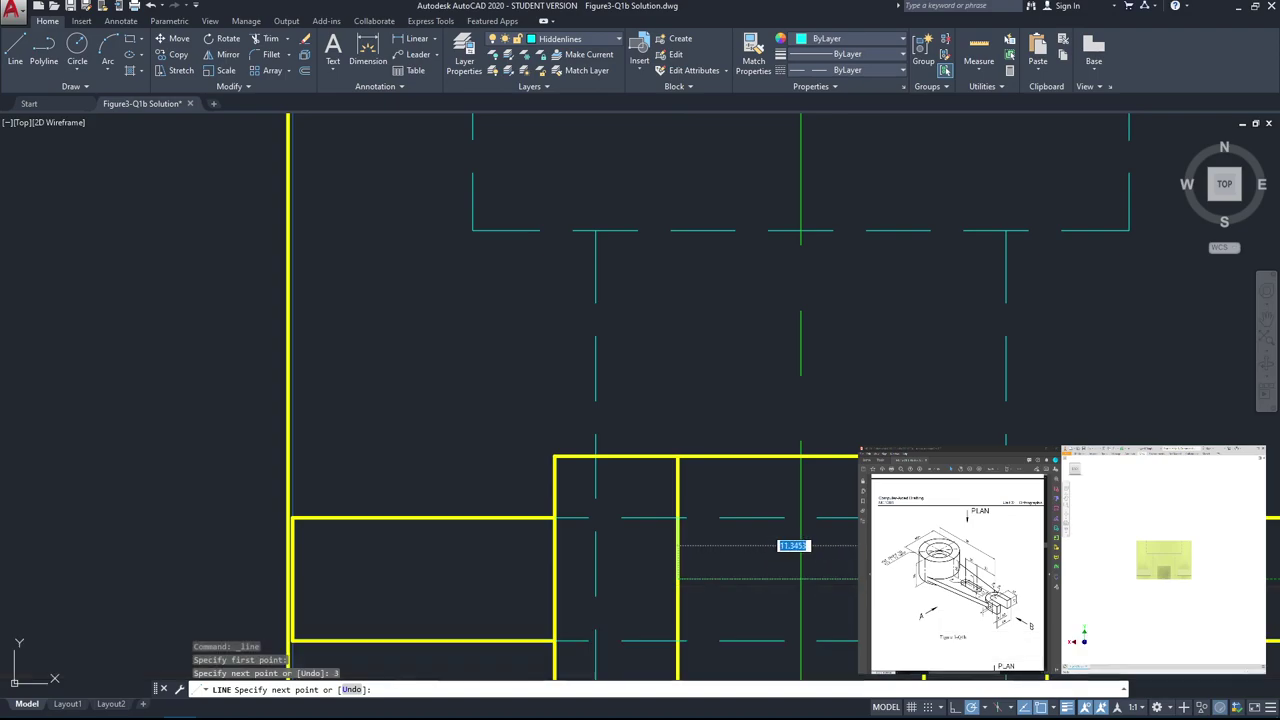
{"action": "left_click", "coordinate": [925, 580]}
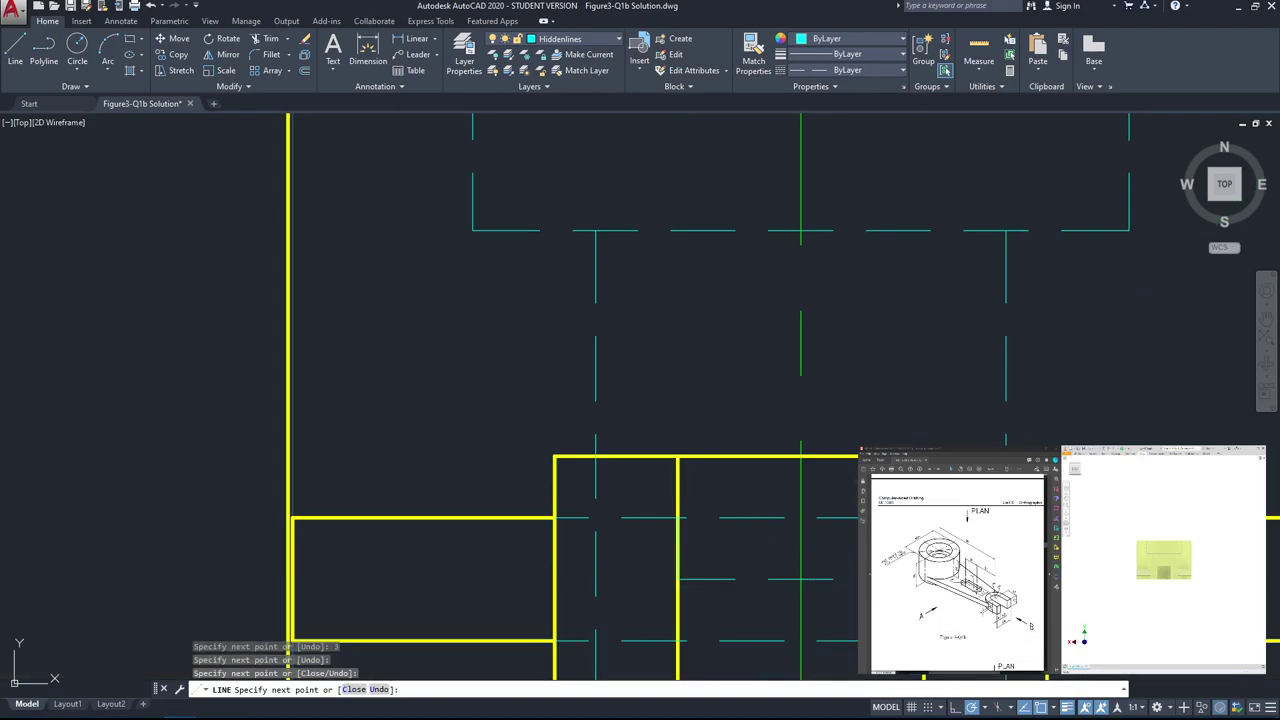
{"action": "key", "text": "Escape"}
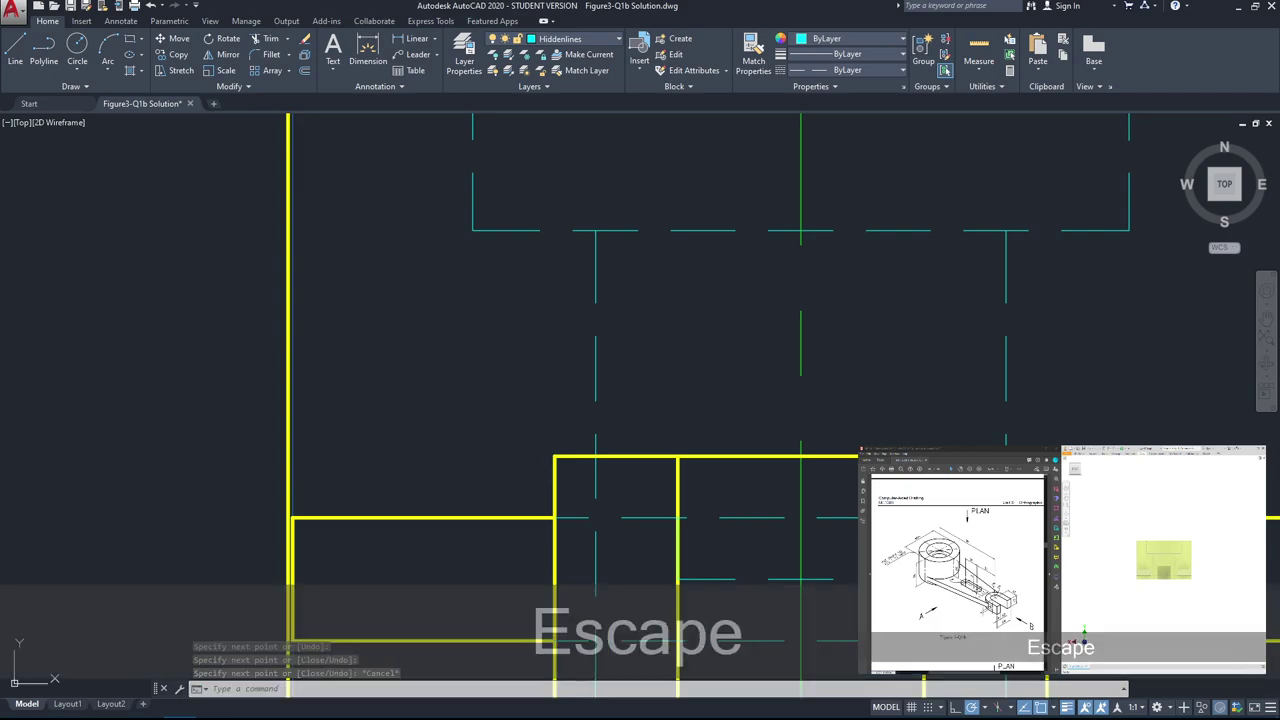
Step: Examine the end view's left side, comparing the web's side edge with the boss's outer edge and their projection lines from the plan
{"action": "scroll", "coordinate": [862, 460], "scroll_direction": "down", "scroll_amount": 3}
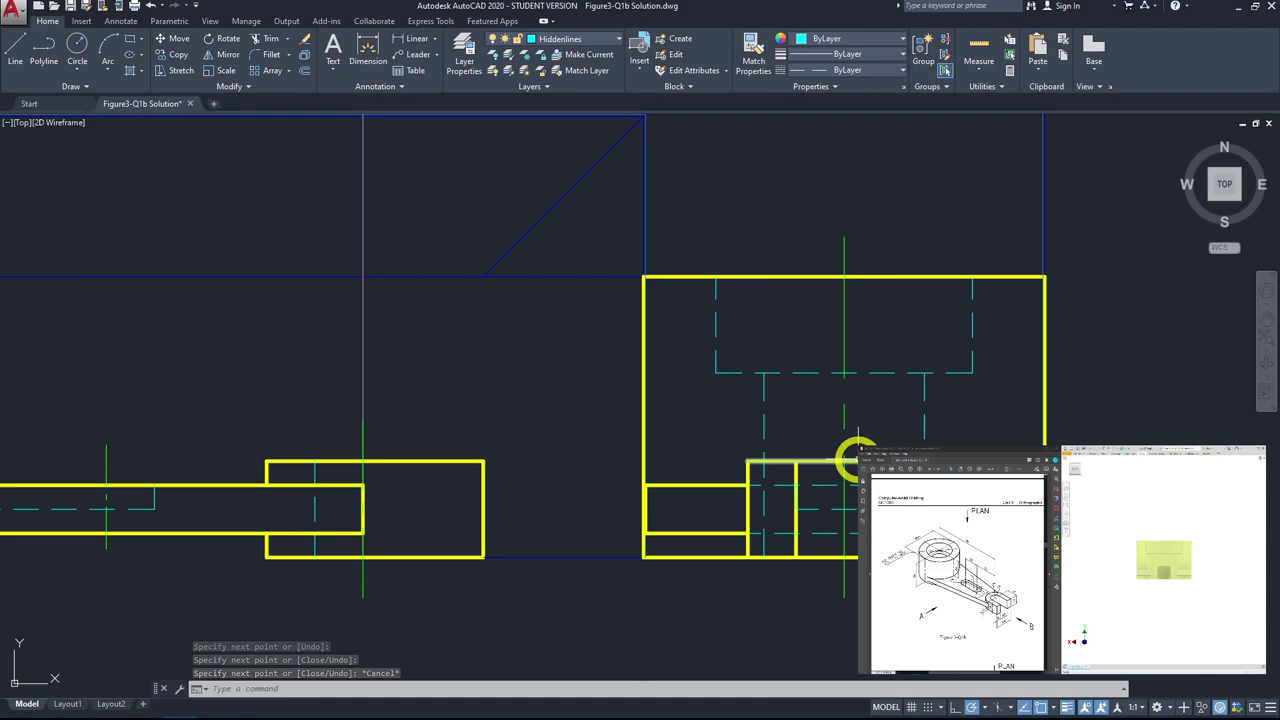
{"action": "scroll", "coordinate": [937, 417], "scroll_direction": "down", "scroll_amount": 2}
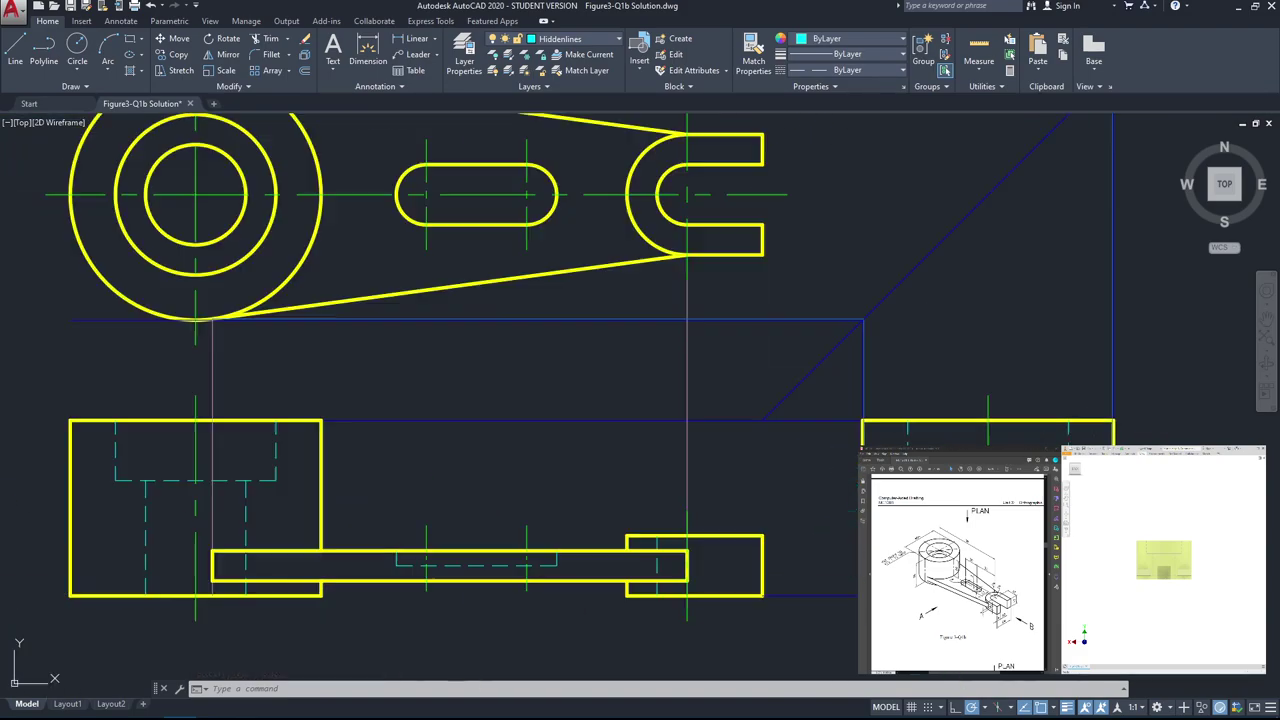
{"action": "middle_click_drag", "start_coordinate": [665, 458], "coordinate": [769, 523]}
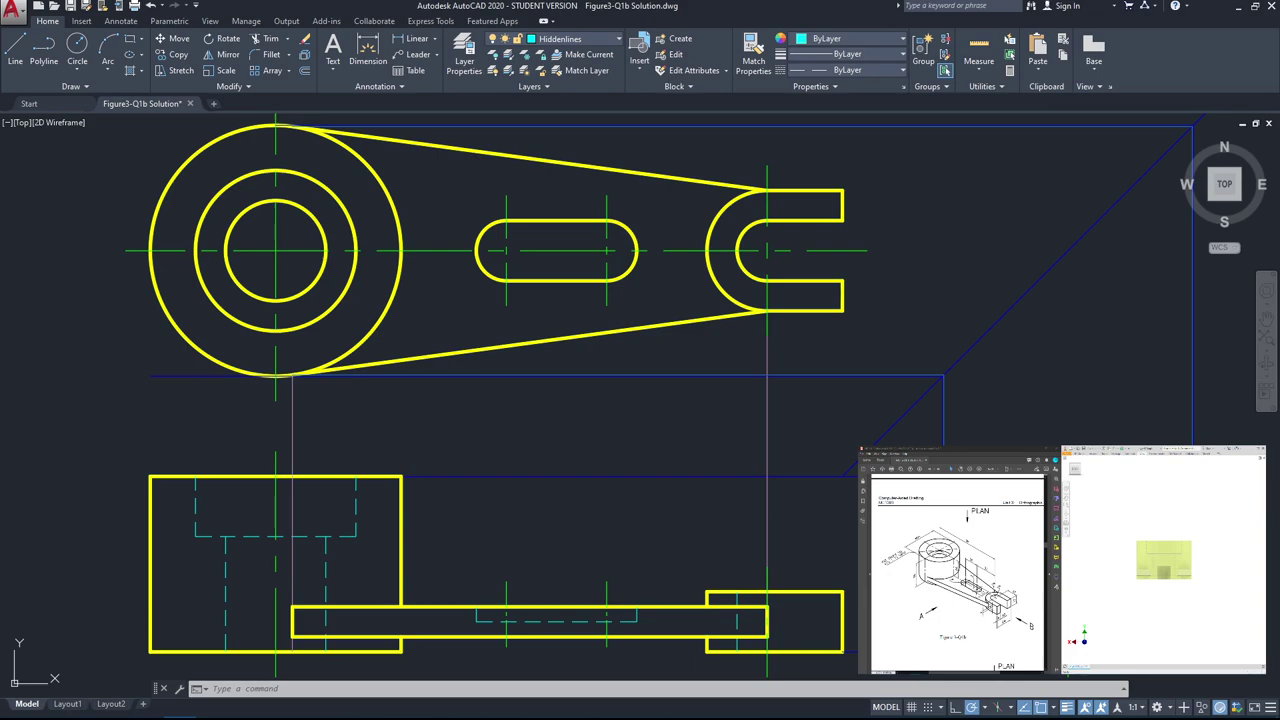
{"action": "scroll", "coordinate": [950, 640], "scroll_direction": "up", "scroll_amount": 8}
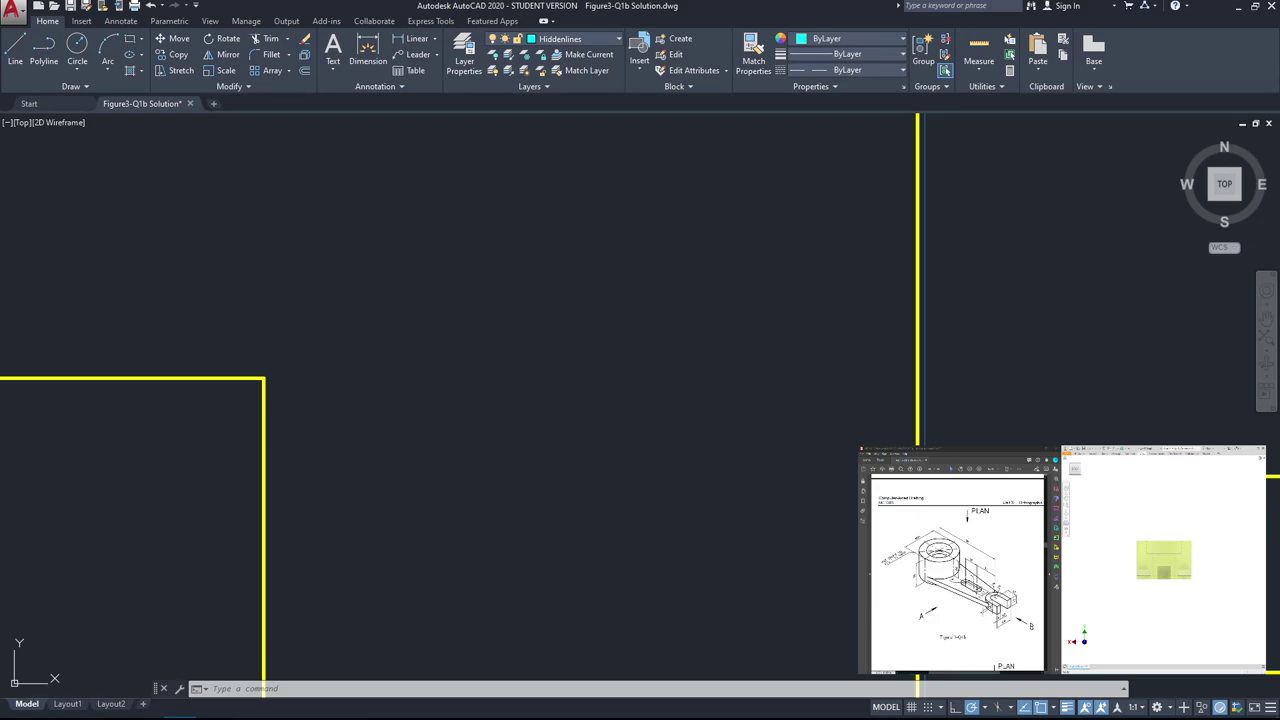
{"action": "scroll", "coordinate": [920, 684], "scroll_direction": "down", "scroll_amount": 2}
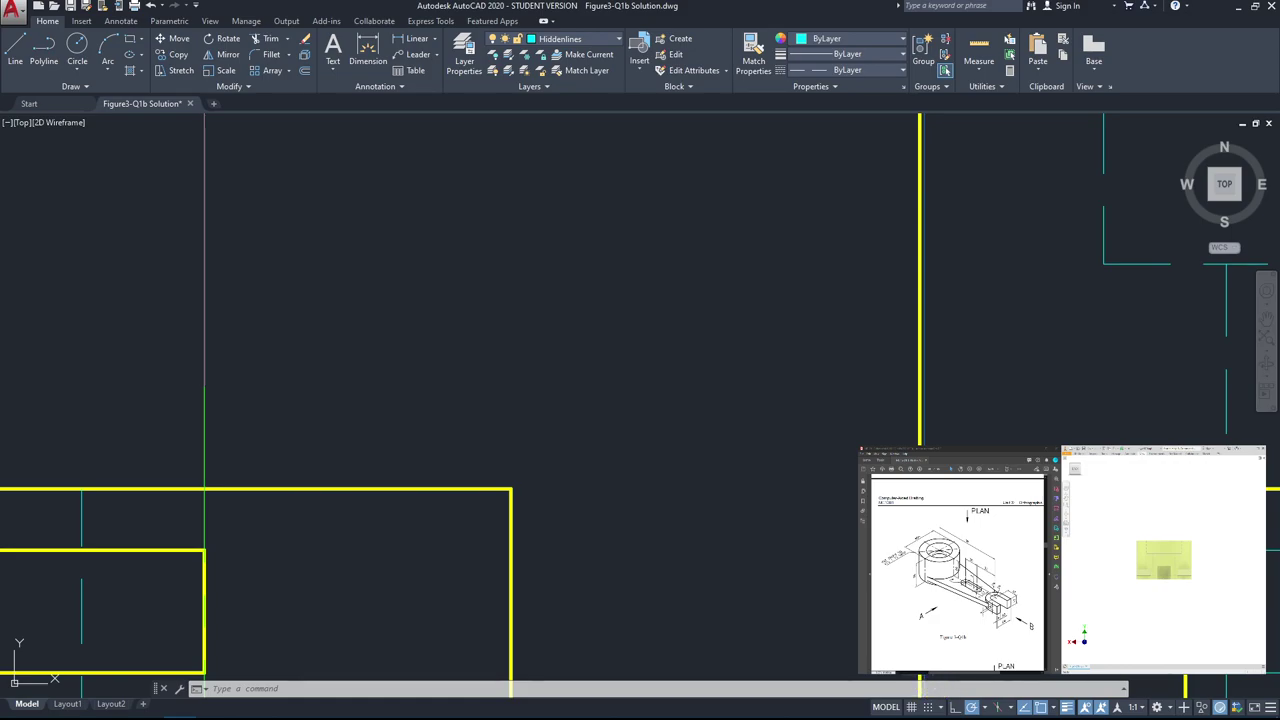
{"action": "scroll", "coordinate": [852, 520], "scroll_direction": "up", "scroll_amount": 2}
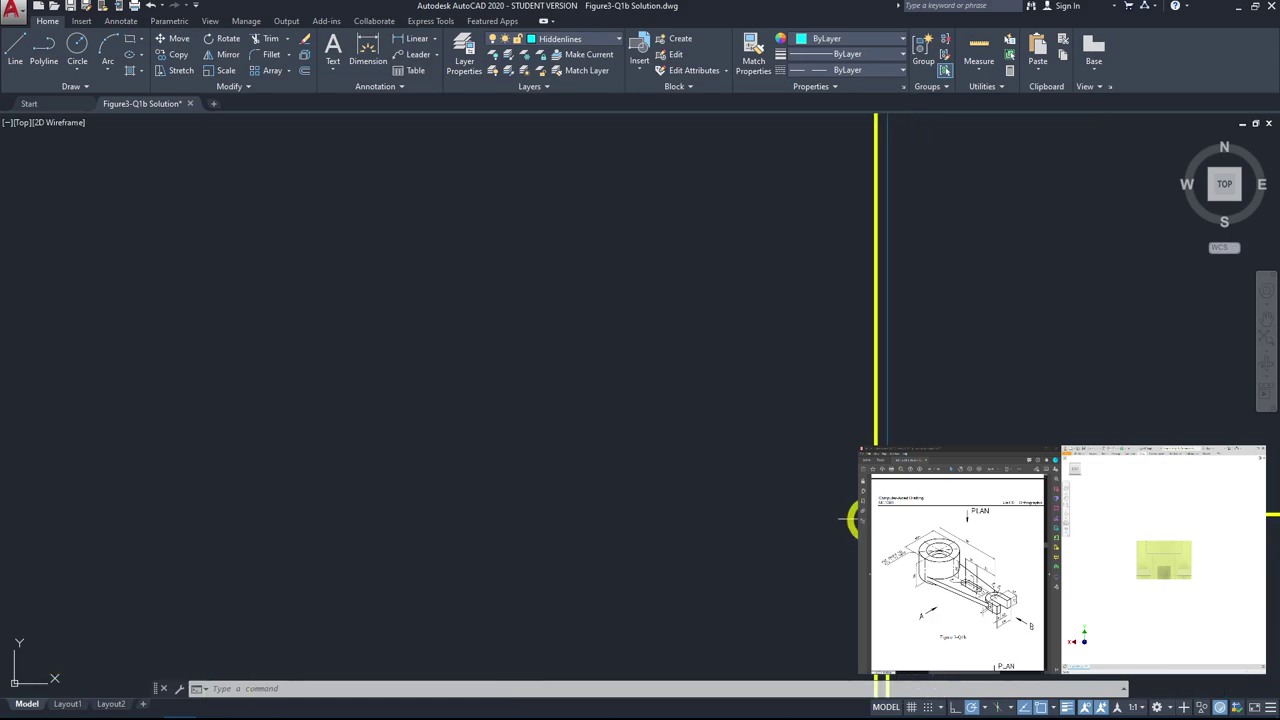
{"action": "scroll", "coordinate": [855, 515], "scroll_direction": "down", "scroll_amount": 4}
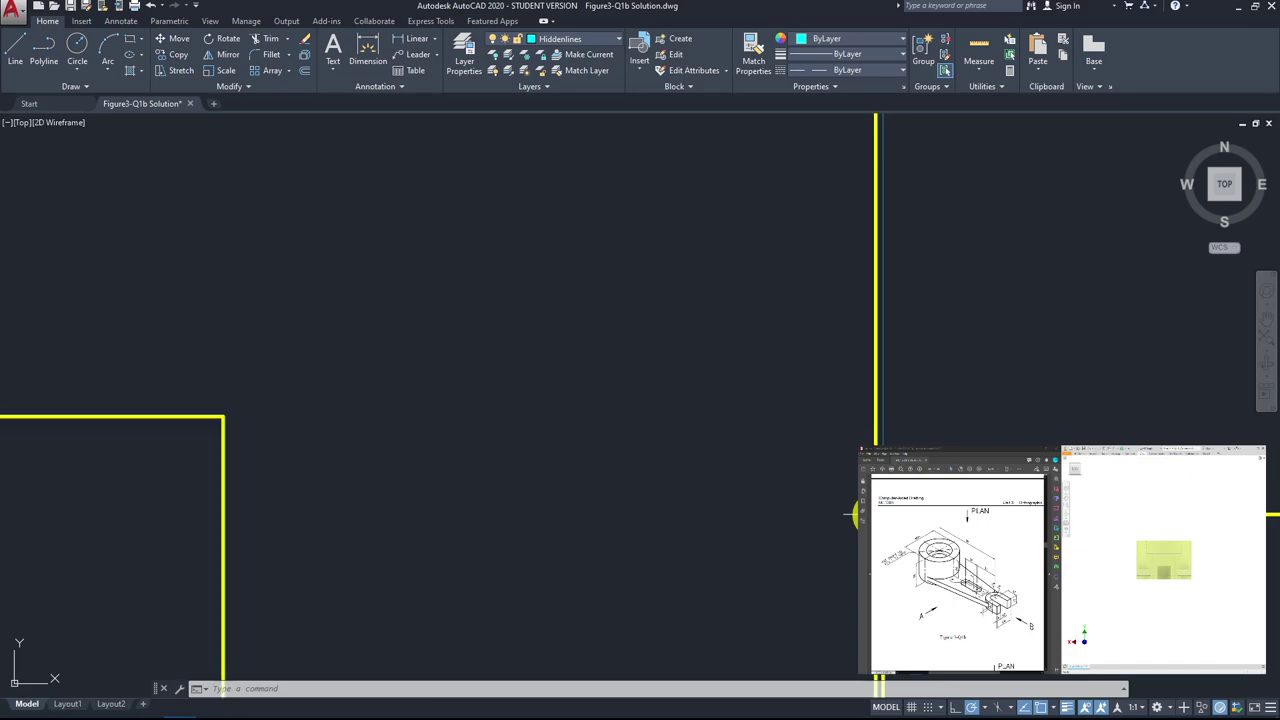
{"action": "scroll", "coordinate": [870, 520], "scroll_direction": "down", "scroll_amount": 4}
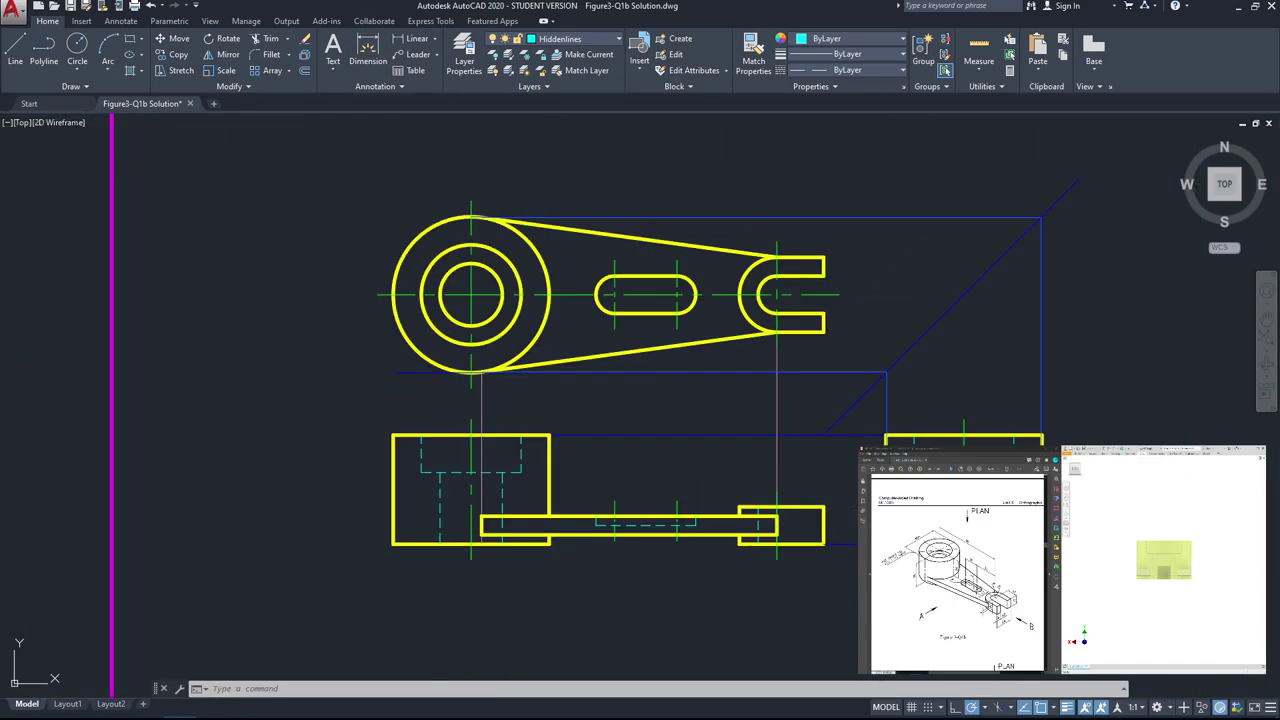
Step: Turn off the Constructionlines layer and fit the whole Figure 3-Q1b drawing in the view
{"action": "mouse_move", "coordinate": [872, 520]}
{"action": "middle_mouse_down"}
{"action": "mouse_move", "coordinate": [760, 413]}
{"action": "mouse_move", "coordinate": [780, 397]}
{"action": "middle_mouse_up"}
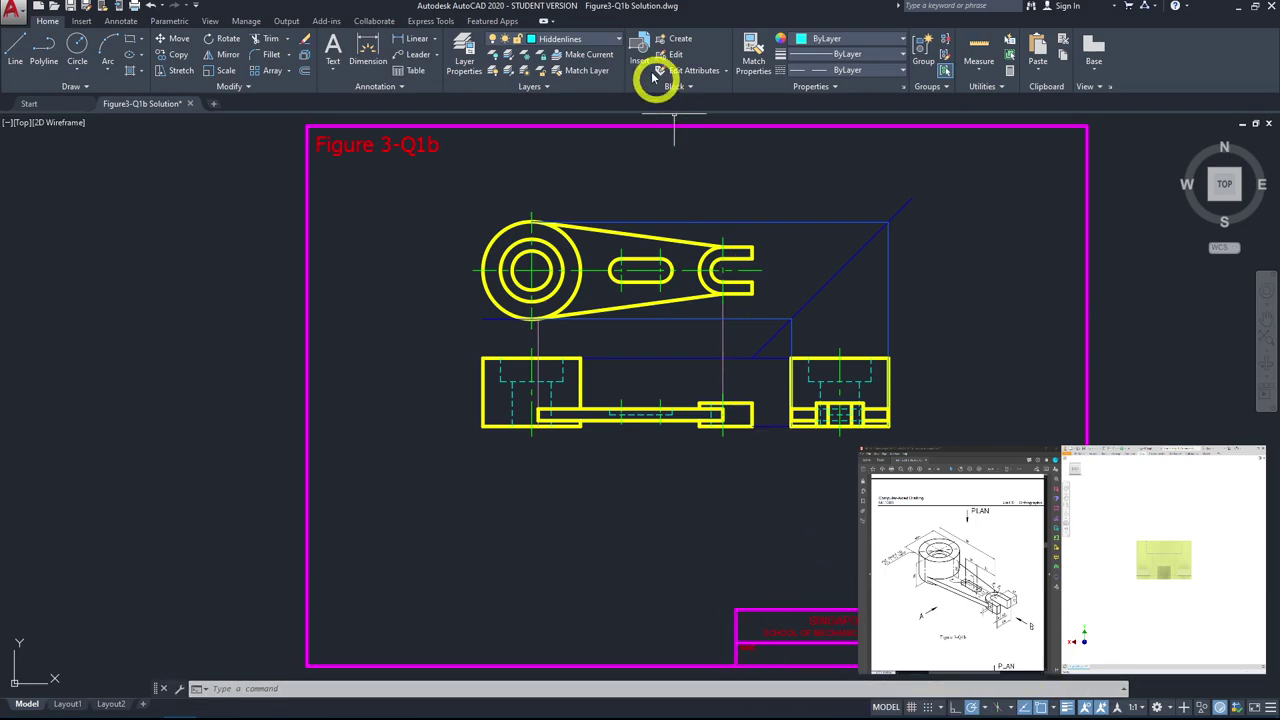
{"action": "left_click", "coordinate": [600, 39]}
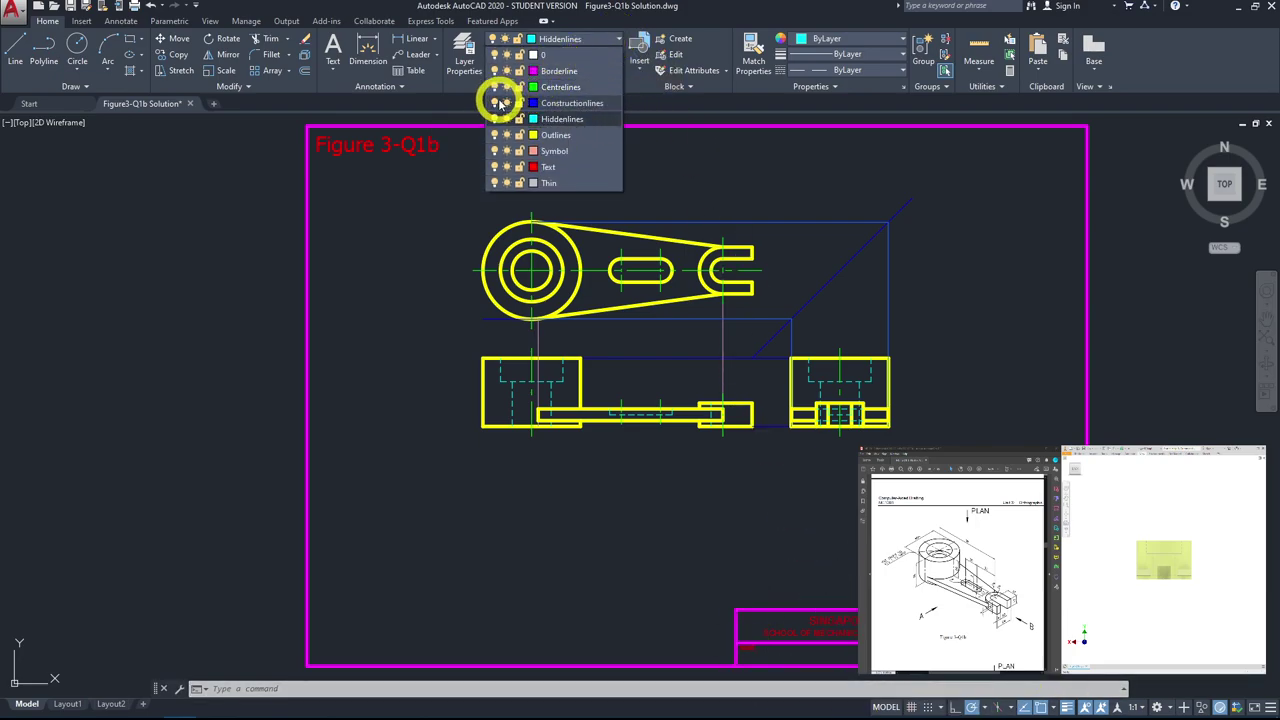
{"action": "left_click", "coordinate": [494, 103]}
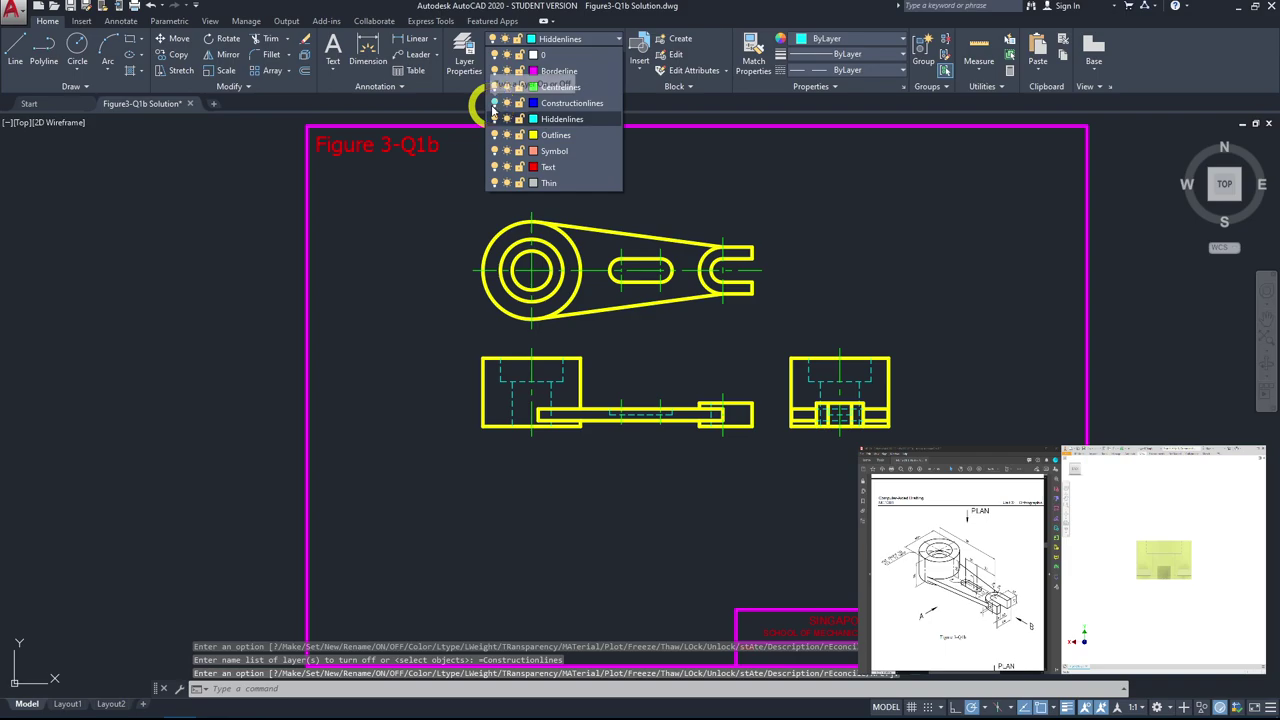
{"action": "left_click", "coordinate": [944, 338]}
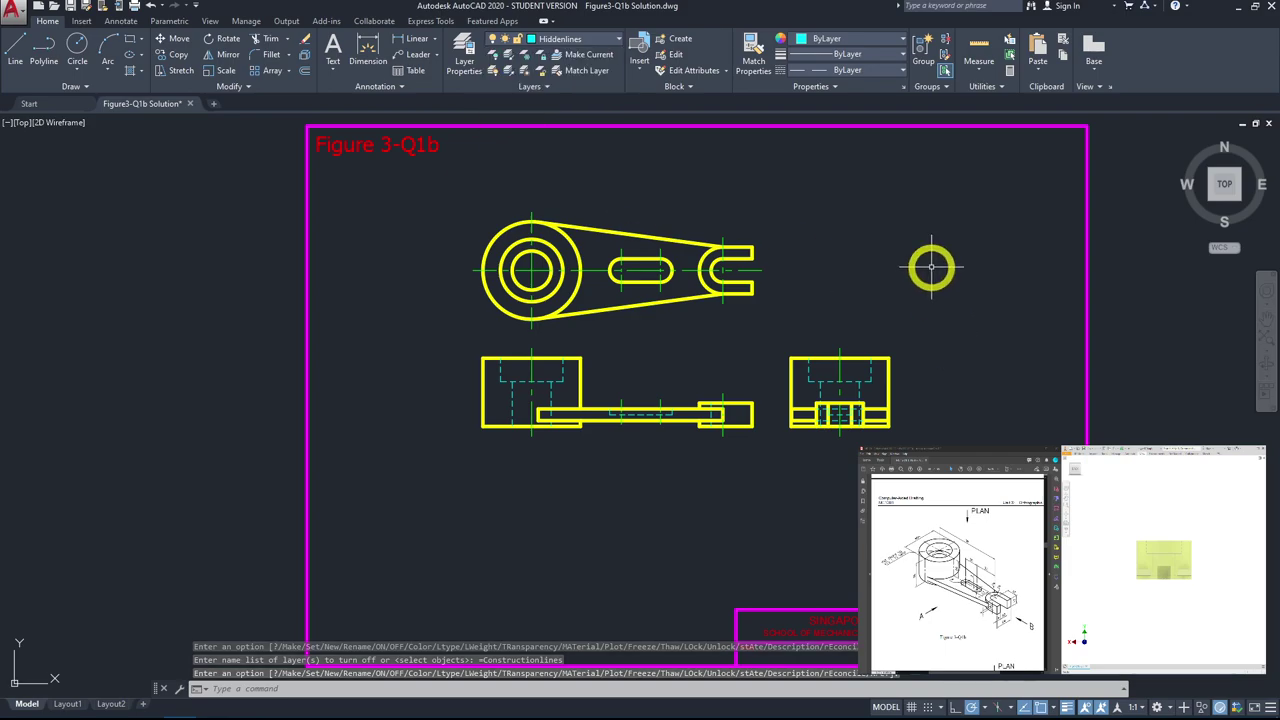
{"action": "mouse_move", "coordinate": [929, 266]}
{"action": "middle_mouse_down"}
{"action": "mouse_move", "coordinate": [940, 294]}
{"action": "mouse_move", "coordinate": [932, 266]}
{"action": "middle_mouse_up"}
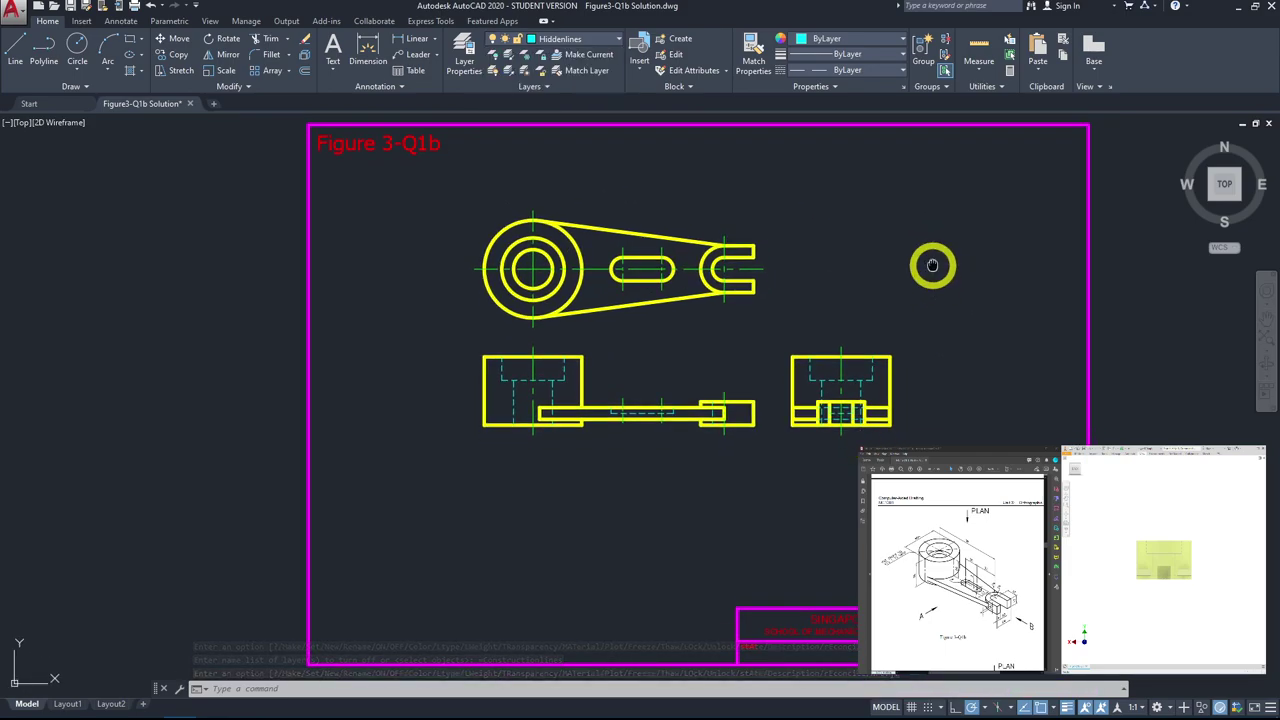
{"action": "middle_click", "coordinate": [932, 266]}
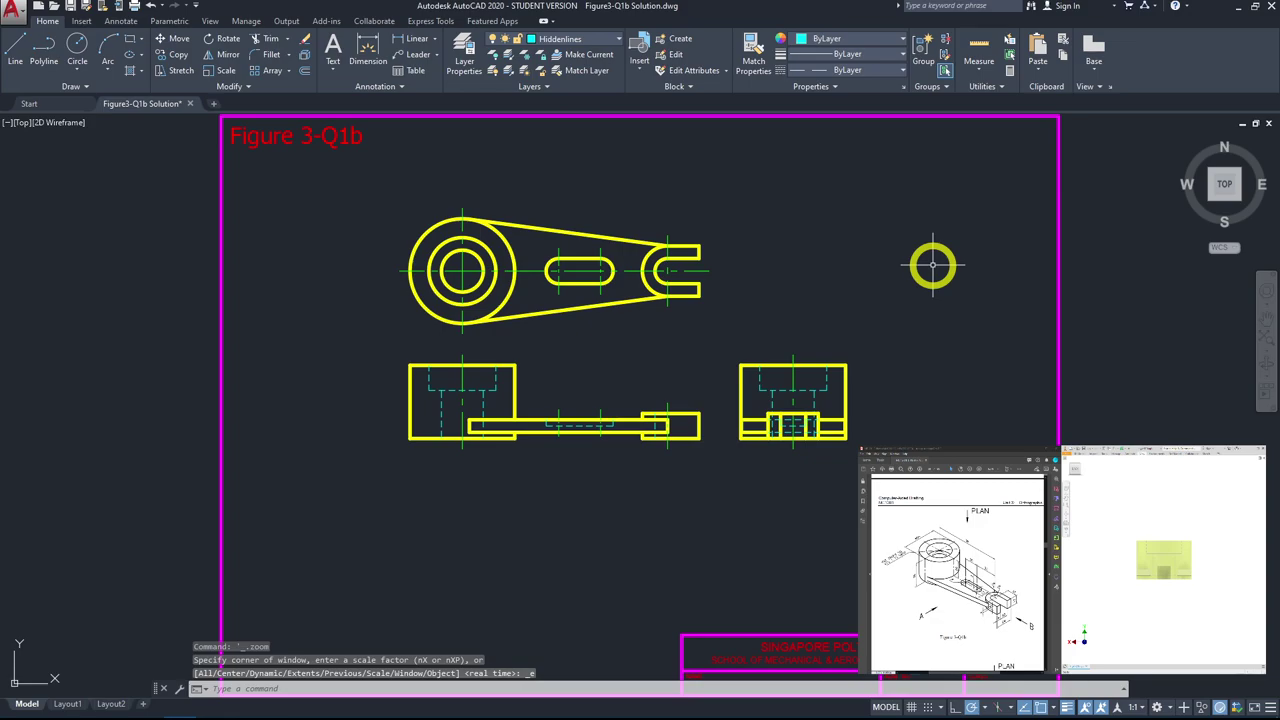